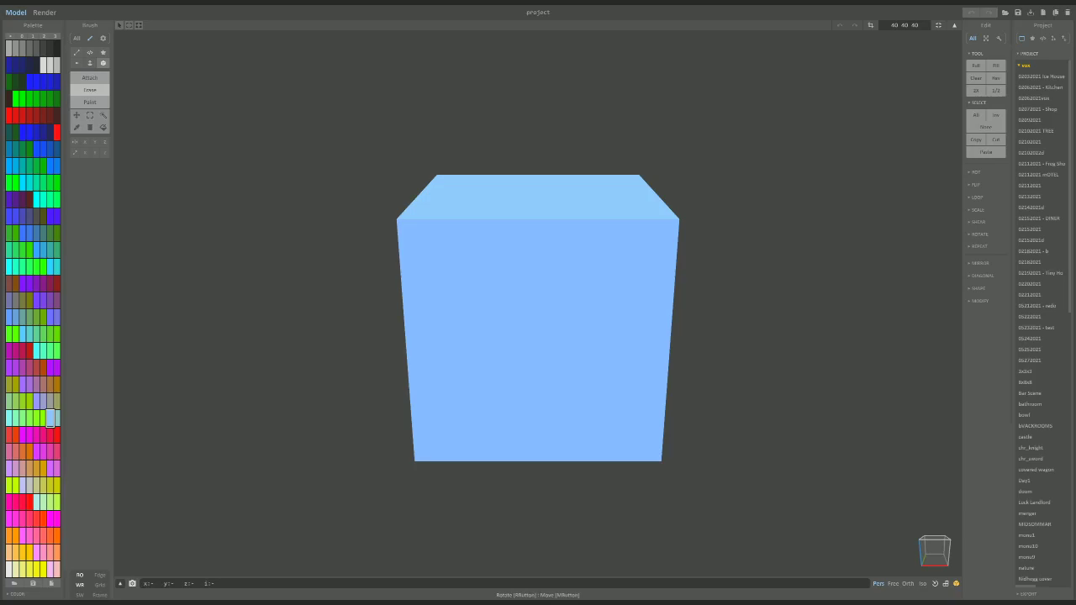
# Clear all voxels of the default cube and resize the model volume to 256 × 256 × 100.
pyautogui.hotkey('ctrl', 'f')
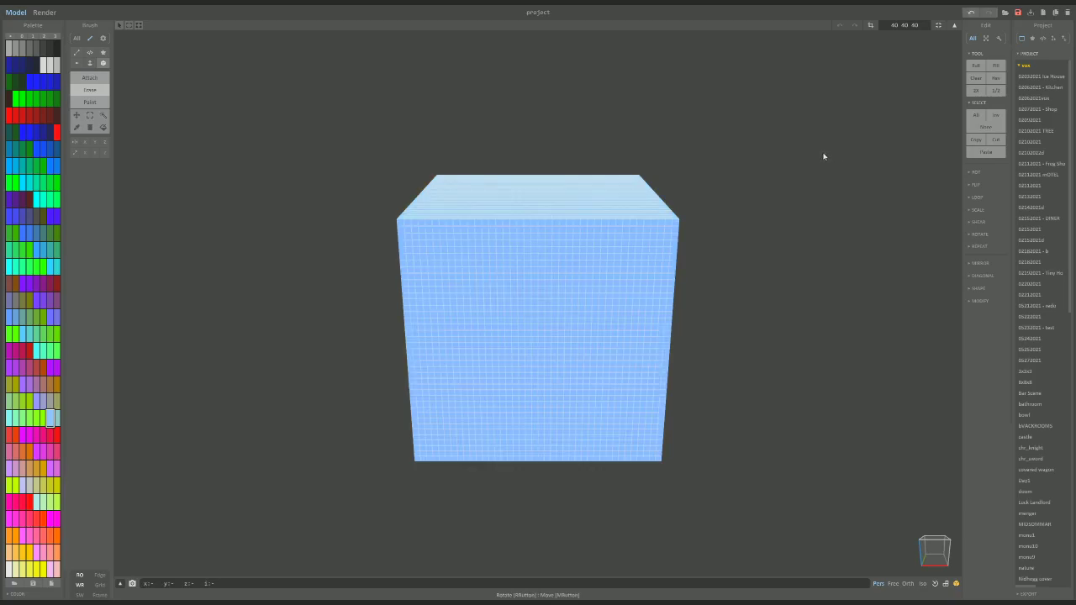
pyautogui.press('Delete')
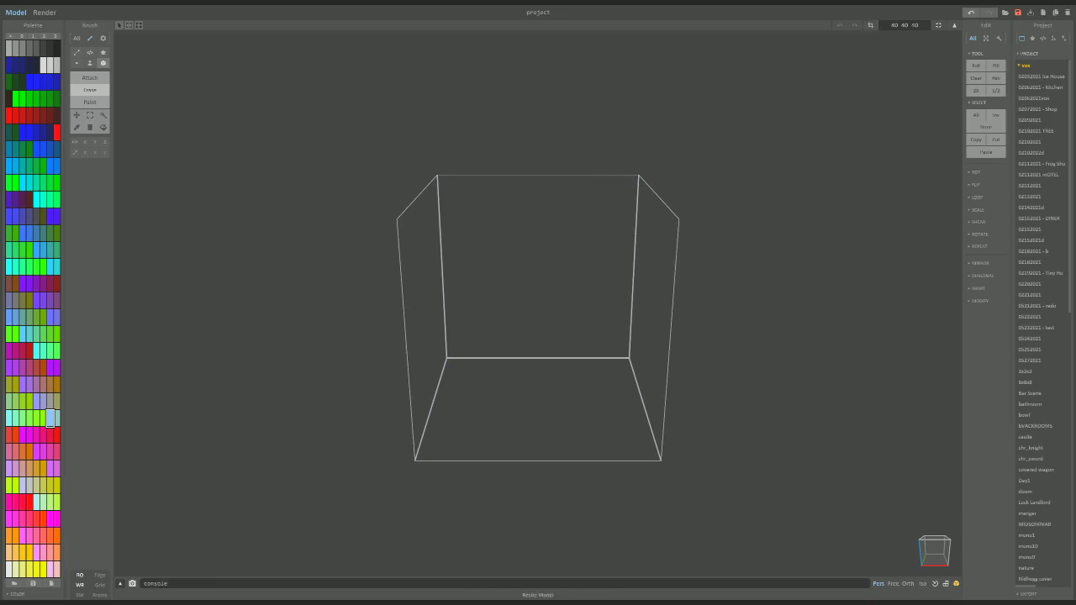
pyautogui.click(914, 24)
pyautogui.write('256 256 100')
pyautogui.press('Return')
pyautogui.scroll(-5, 761, 87)
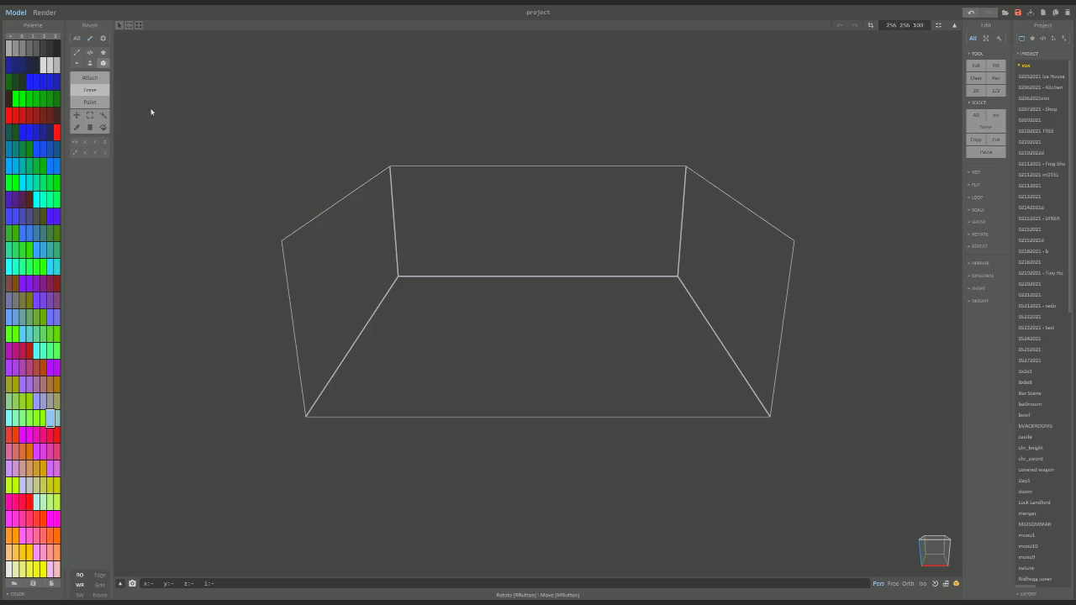
# Prepare the Face brush in Attach mode with the grayscale palette and its white swatch in the last row.
pyautogui.press('f')
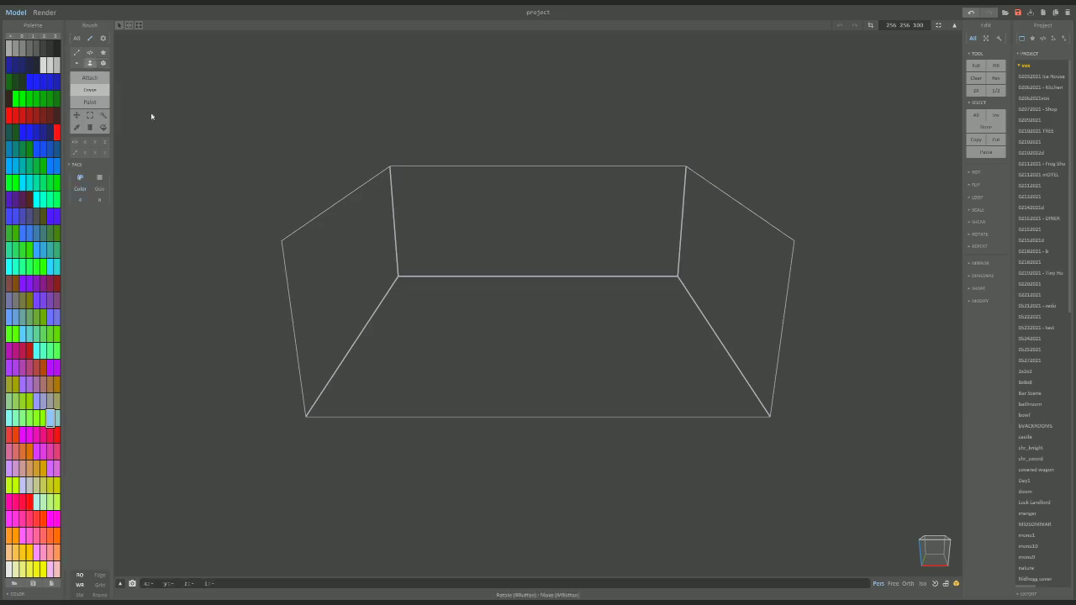
pyautogui.click(43, 36)
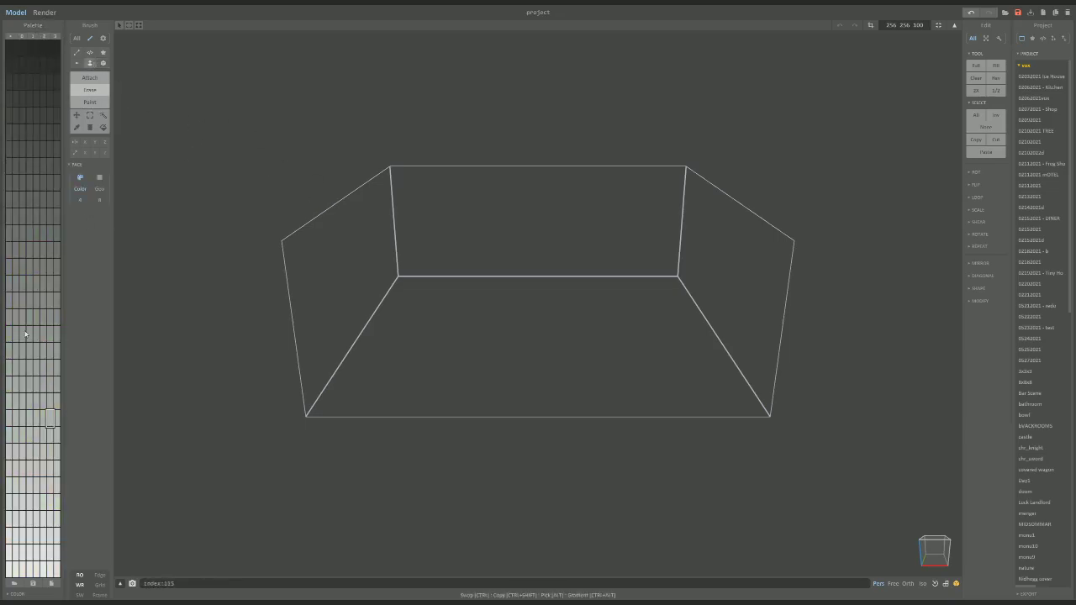
pyautogui.click(9, 570)
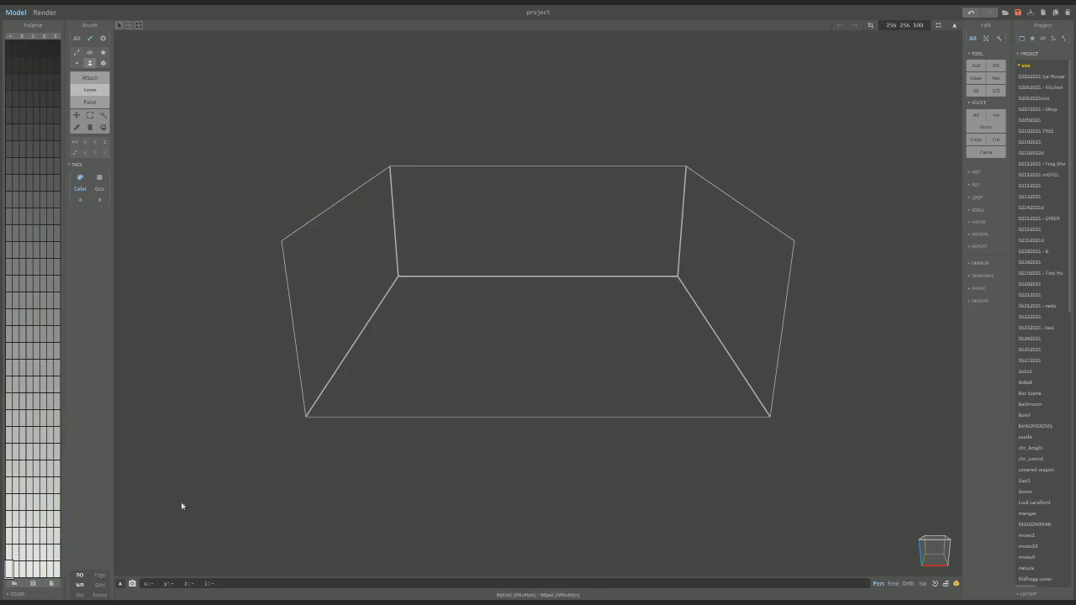
pyautogui.scroll(3, 501, 328)
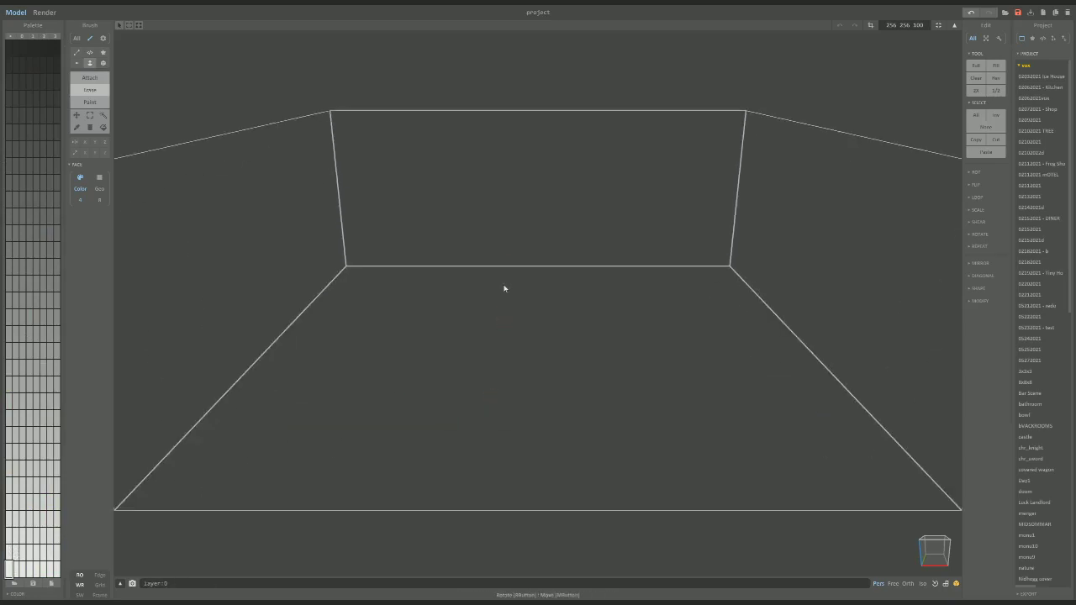
pyautogui.click(90, 78)
pyautogui.moveTo(389, 177); pyautogui.dragTo(423, 290)
pyautogui.moveTo(251, 321); pyautogui.dragTo(314, 327)
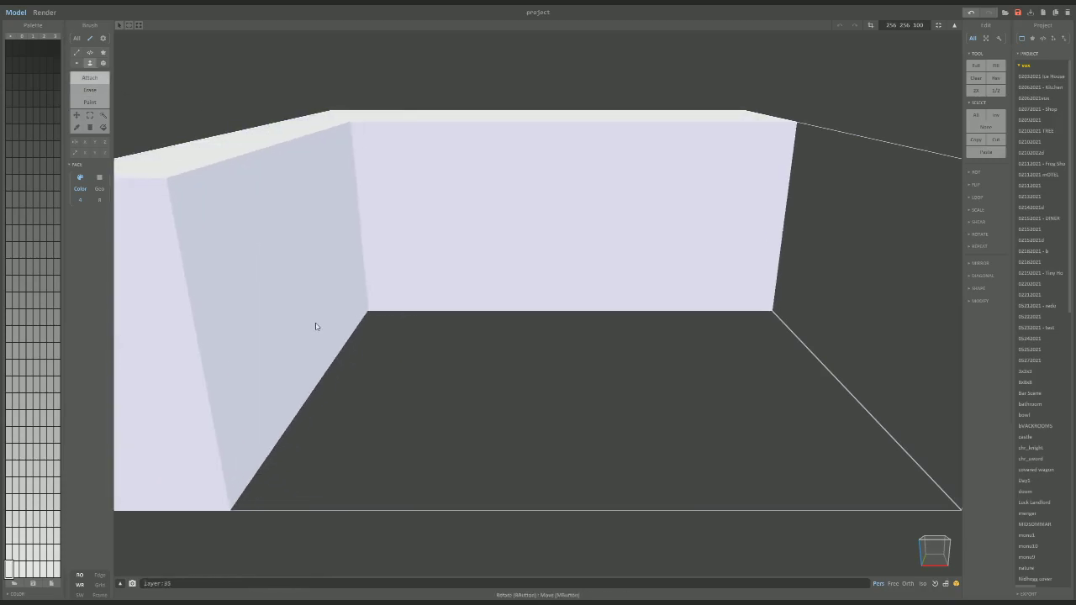
pyautogui.moveTo(840, 324); pyautogui.dragTo(773, 324)
pyautogui.scroll(-5, 773, 325)
pyautogui.moveTo(773, 324); pyautogui.dragTo(689, 379, button='right')
pyautogui.hotkey('ctrl', 'z')
pyautogui.hotkey('ctrl', 'z')
pyautogui.hotkey('ctrl', 'z')
pyautogui.hotkey('ctrl', 'z')
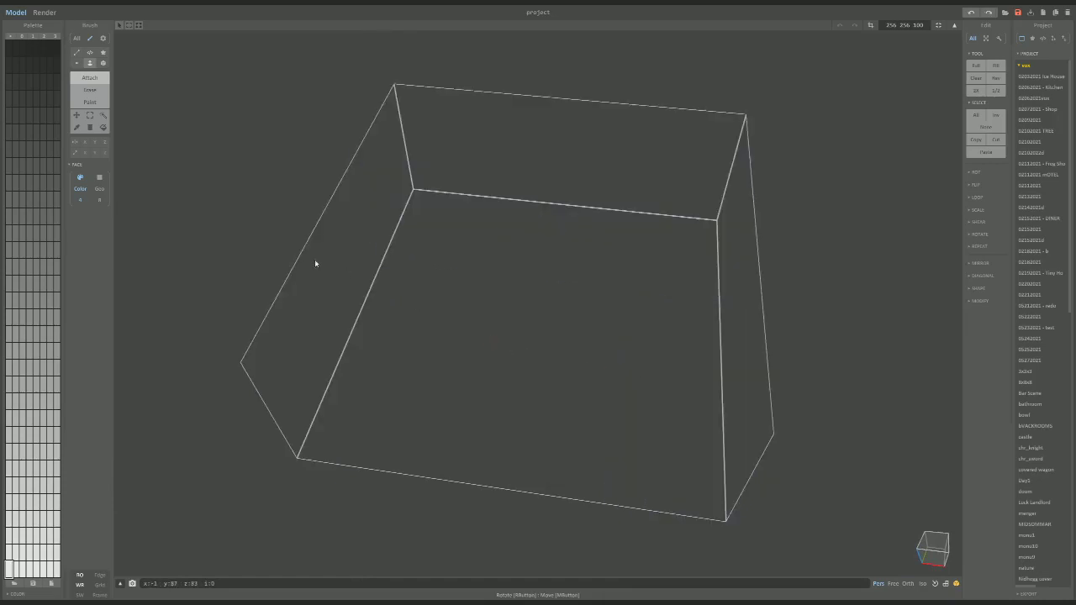
# Enable mirroring on X and Y and extrude thick white walls inward along both sides of the volume.
pyautogui.click(84, 142)
pyautogui.click(95, 141)
pyautogui.moveTo(328, 277); pyautogui.dragTo(485, 219)
# Turn off Y mirroring and extrude only the back wall so it connects the two side walls.
pyautogui.moveTo(564, 170); pyautogui.dragTo(587, 157)
pyautogui.hotkey('ctrl', 'z')
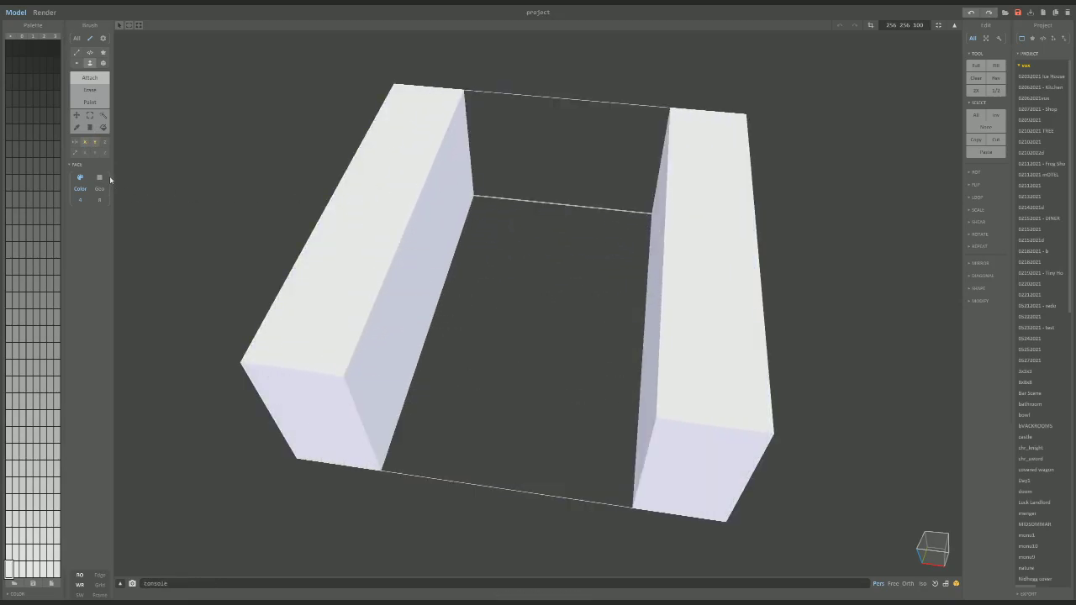
pyautogui.click(84, 141)
pyautogui.click(520, 158)
pyautogui.moveTo(530, 252)
pyautogui.mouseDown(button='right')
pyautogui.moveTo(574, 287)
pyautogui.moveTo(596, 243)
pyautogui.moveTo(547, 240)
pyautogui.mouseUp(button='right')
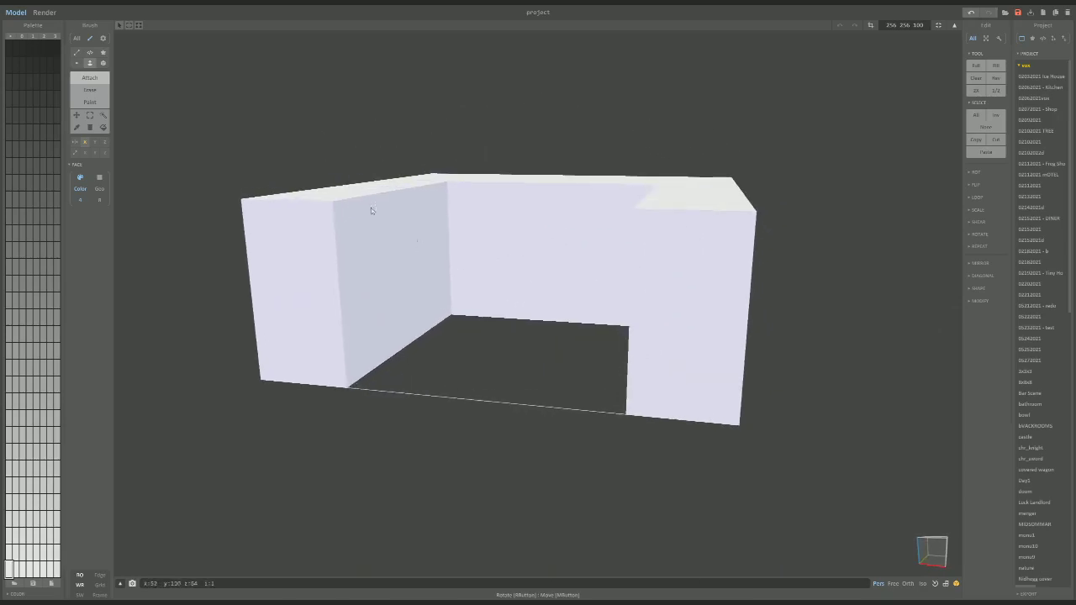
# Erase the upper layers of the side and back walls, lowering them to about 30 voxels high.
pyautogui.click(90, 89)
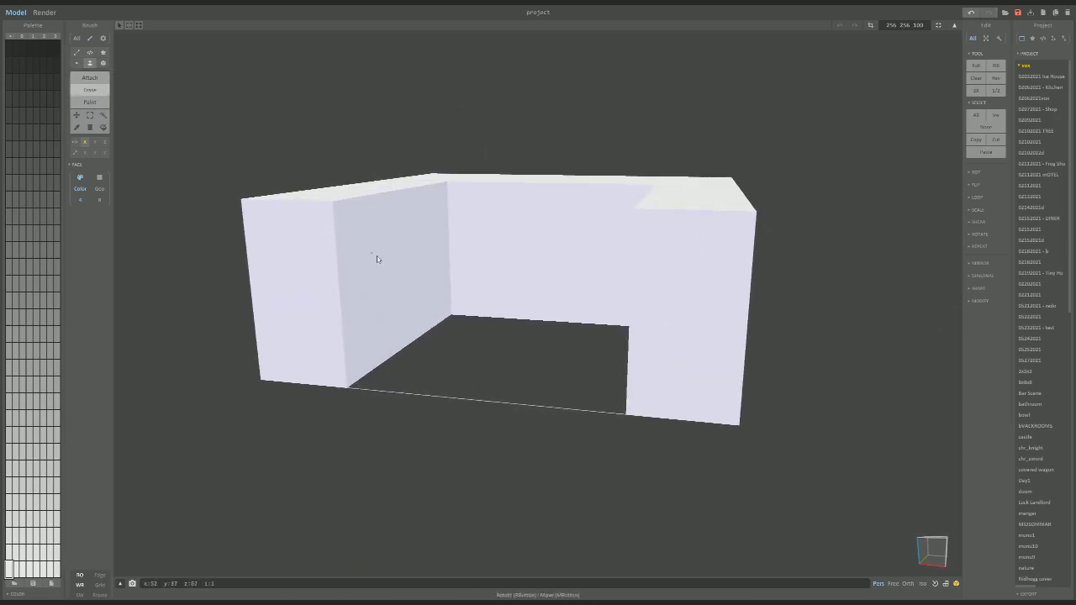
pyautogui.moveTo(407, 280); pyautogui.dragTo(439, 334, button='right')
pyautogui.moveTo(452, 174); pyautogui.dragTo(461, 247)
pyautogui.moveTo(457, 236)
pyautogui.mouseDown(button='right')
pyautogui.moveTo(451, 228)
pyautogui.moveTo(467, 246)
pyautogui.mouseUp(button='right')
pyautogui.moveTo(467, 246); pyautogui.dragTo(478, 259)
pyautogui.moveTo(478, 259)
pyautogui.mouseDown(button='right')
pyautogui.moveTo(464, 263)
pyautogui.moveTo(501, 285)
pyautogui.moveTo(507, 305)
pyautogui.mouseUp(button='right')
pyautogui.scroll(3, 507, 305)
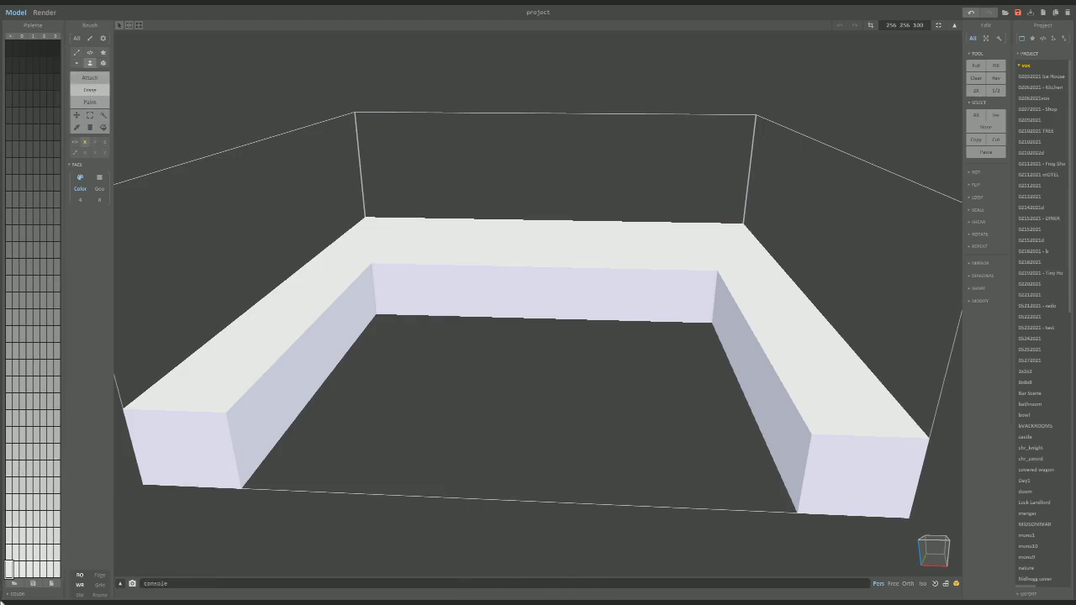
# Change the walls' white swatch to a muted light tan in the color picker.
pyautogui.click(15, 593)
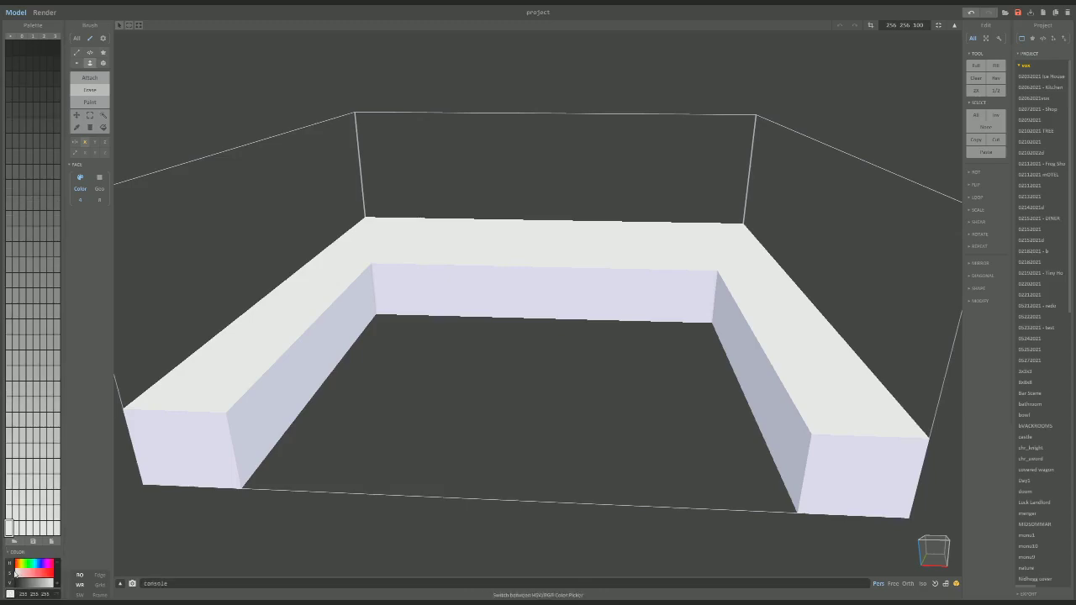
pyautogui.click(25, 572)
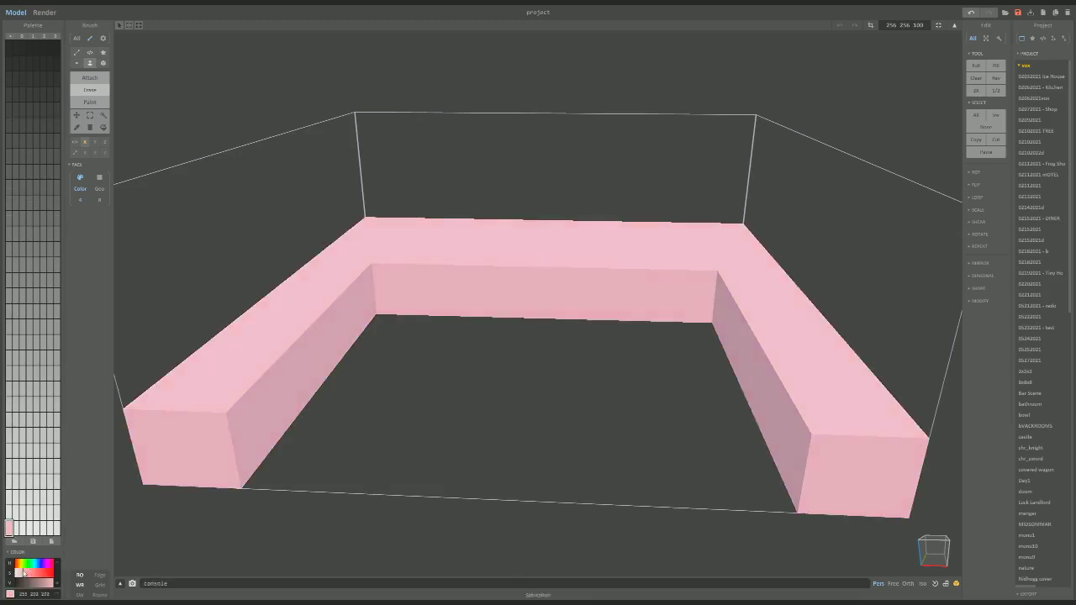
pyautogui.moveTo(27, 584); pyautogui.dragTo(43, 586)
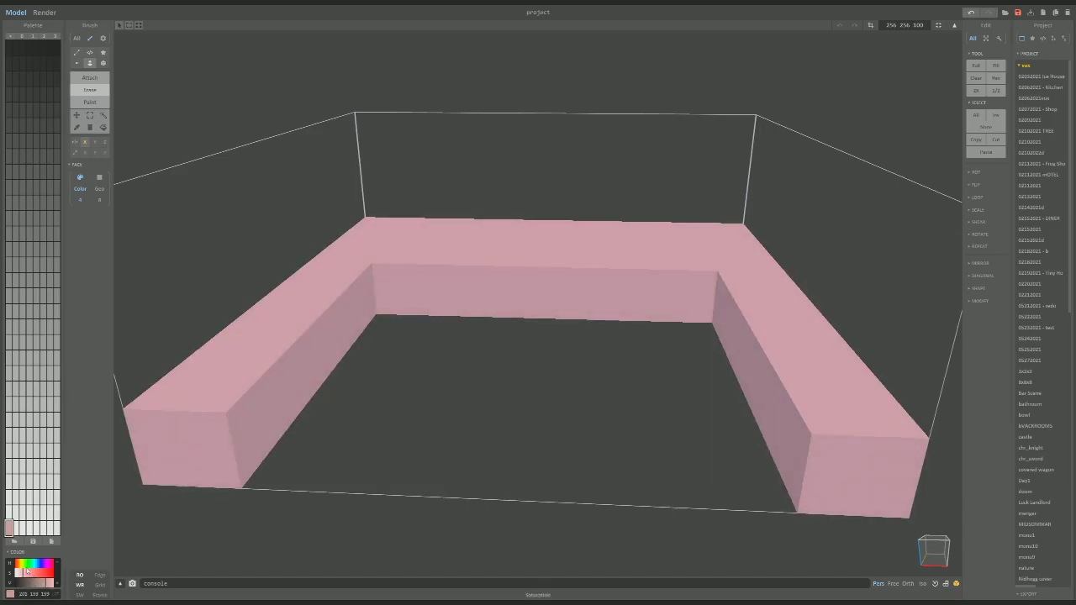
pyautogui.click(18, 564)
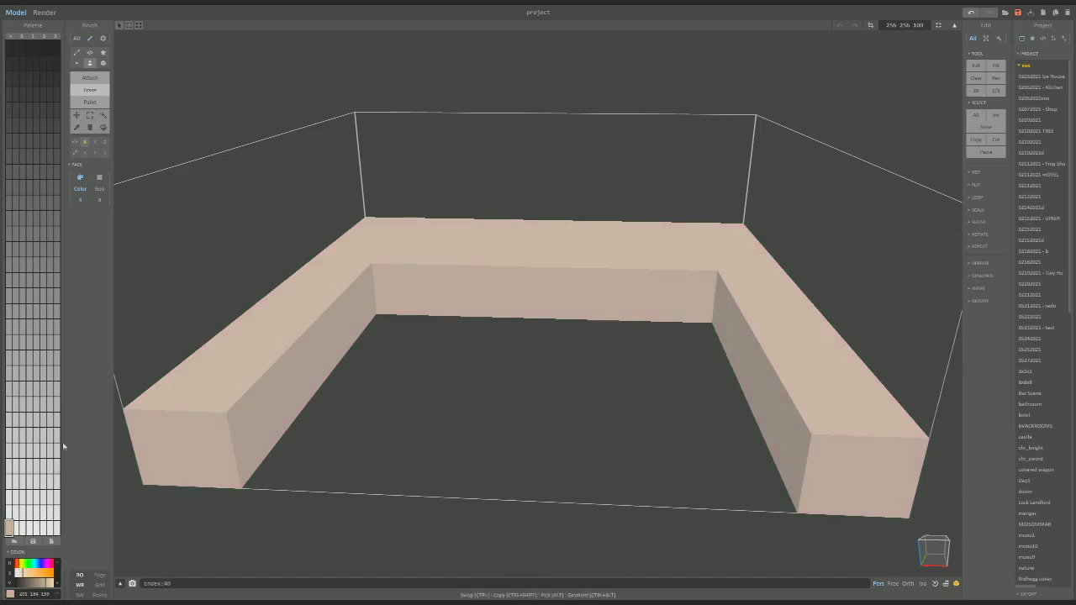
# Paint a pure white (255 255 255) line along the inner top edges of the two side walls with the Line brush.
pyautogui.click(76, 52)
pyautogui.click(92, 102)
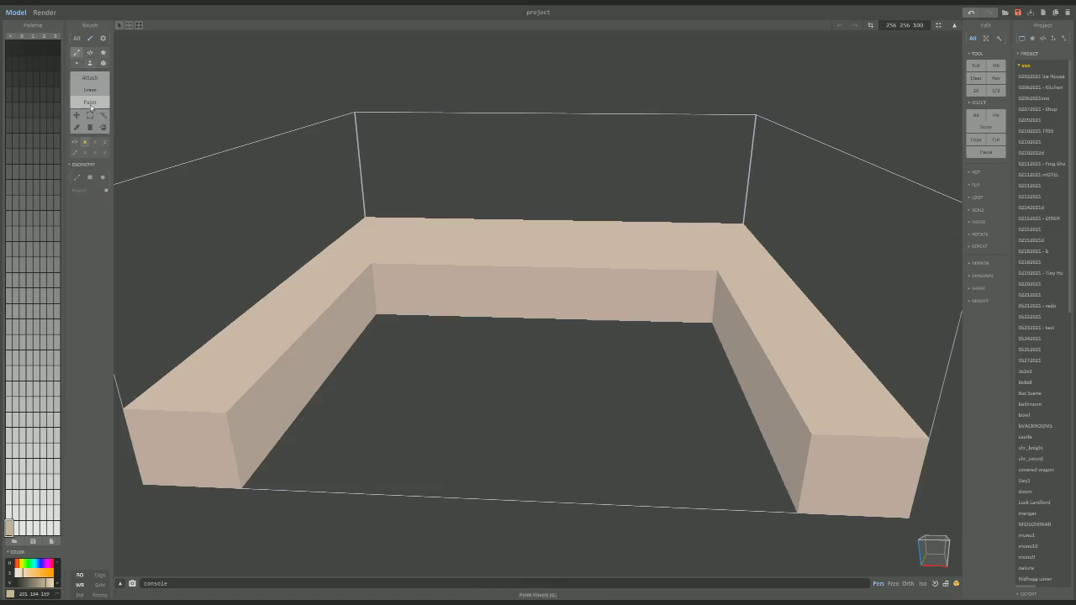
pyautogui.click(15, 527)
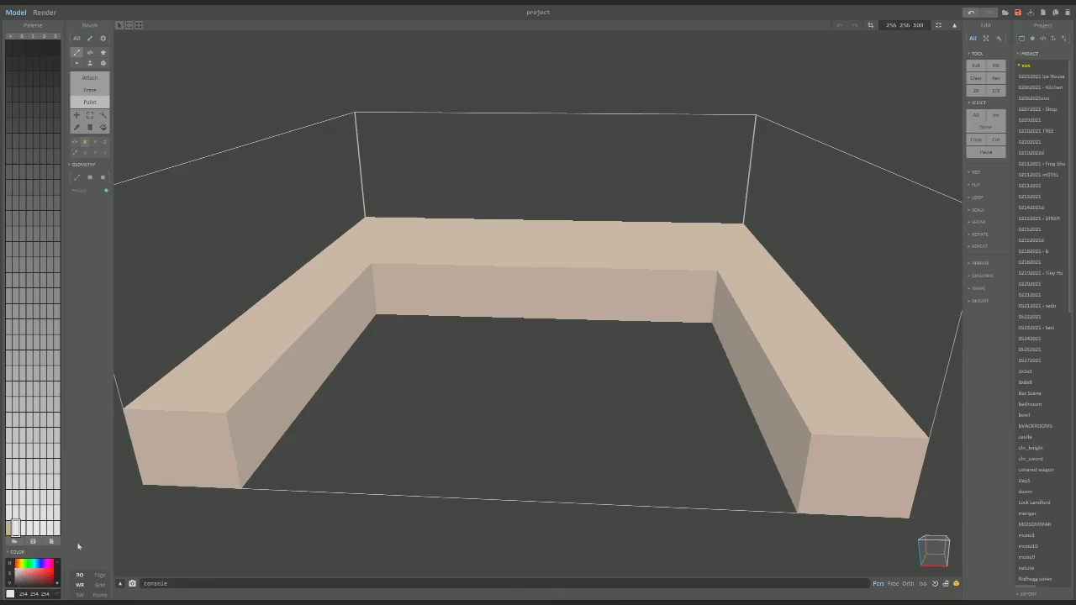
pyautogui.click(18, 574)
pyautogui.moveTo(225, 415)
pyautogui.mouseDown()
pyautogui.moveTo(277, 336)
pyautogui.moveTo(372, 268)
pyautogui.mouseUp()
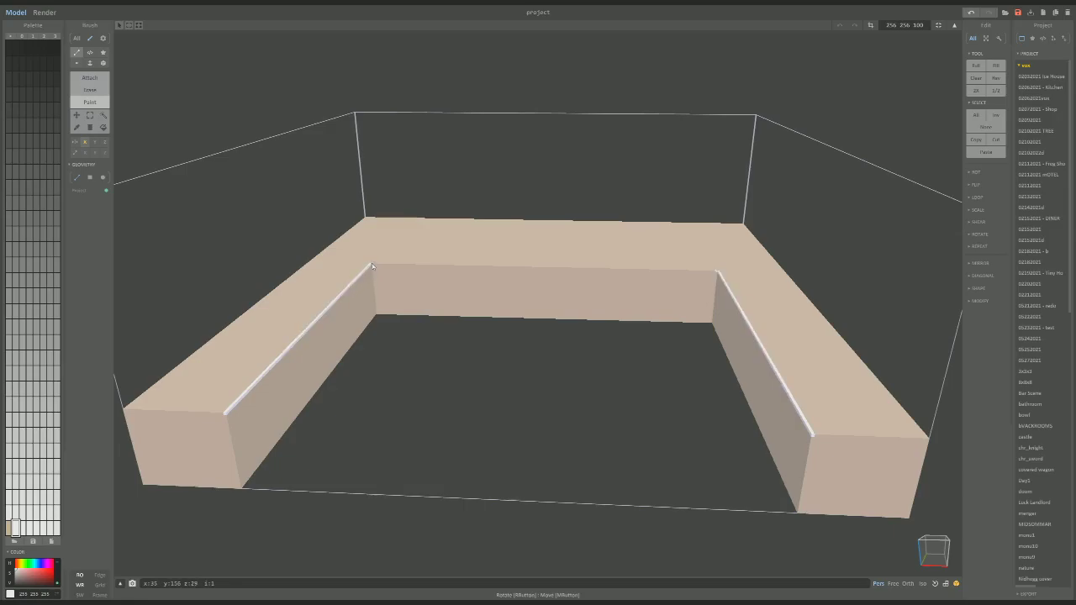
# Paint the matching white line along the back wall's inner top edge, joining the two side lines.
pyautogui.scroll(5, 387, 315)
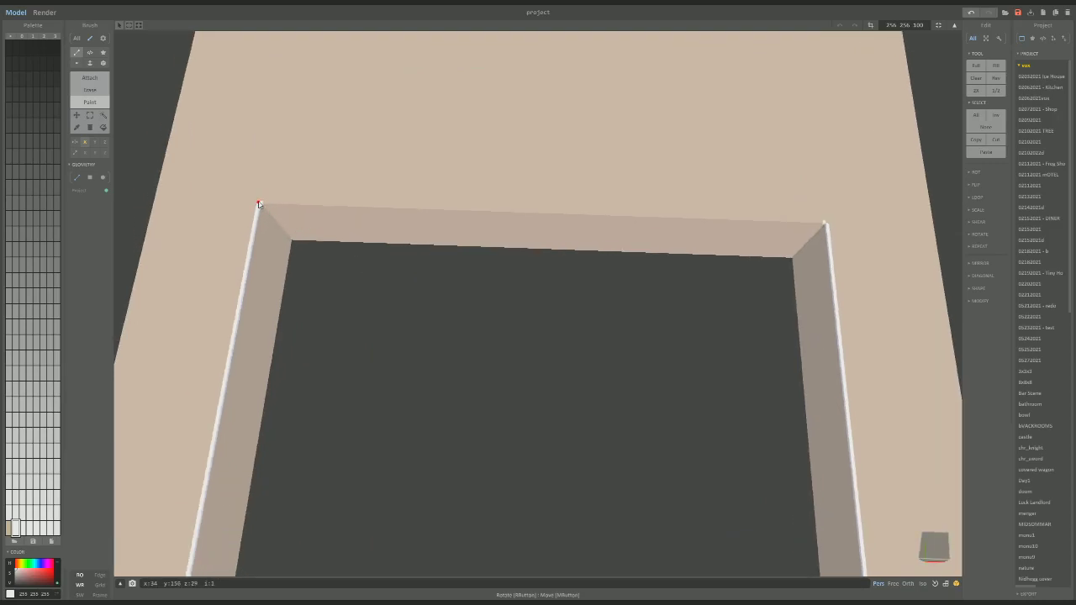
pyautogui.moveTo(265, 205)
pyautogui.mouseDown()
pyautogui.moveTo(489, 204)
pyautogui.moveTo(573, 238)
pyautogui.moveTo(720, 221)
pyautogui.mouseUp()
pyautogui.moveTo(720, 221); pyautogui.dragTo(685, 245, button='right')
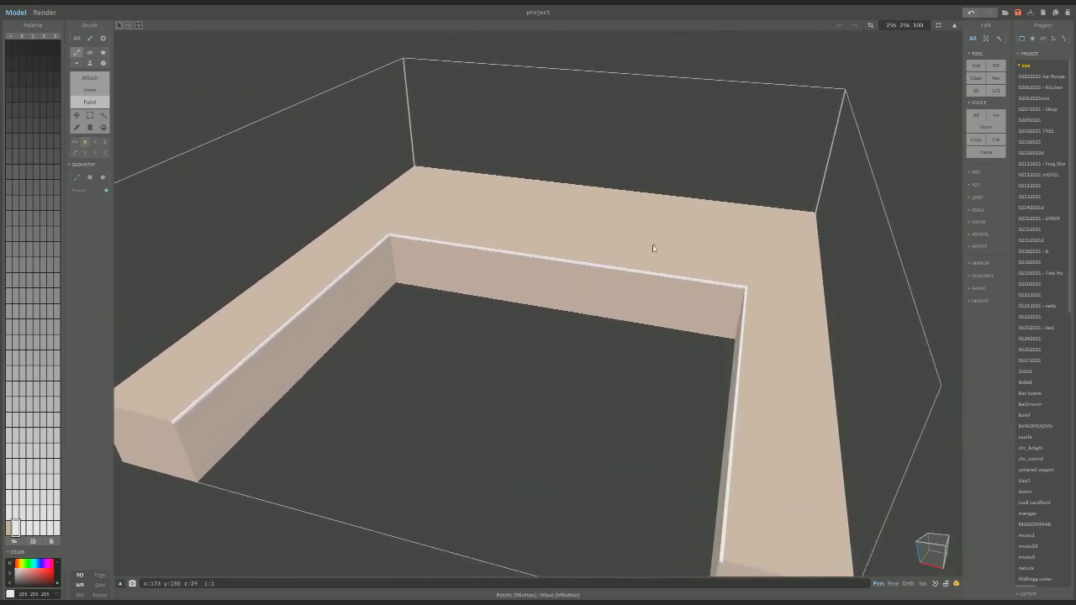
# Paint a further white line on the inner wall faces directly beneath the top edge trim.
pyautogui.moveTo(641, 300); pyautogui.dragTo(428, 314, button='right')
pyautogui.scroll(3, 660, 283)
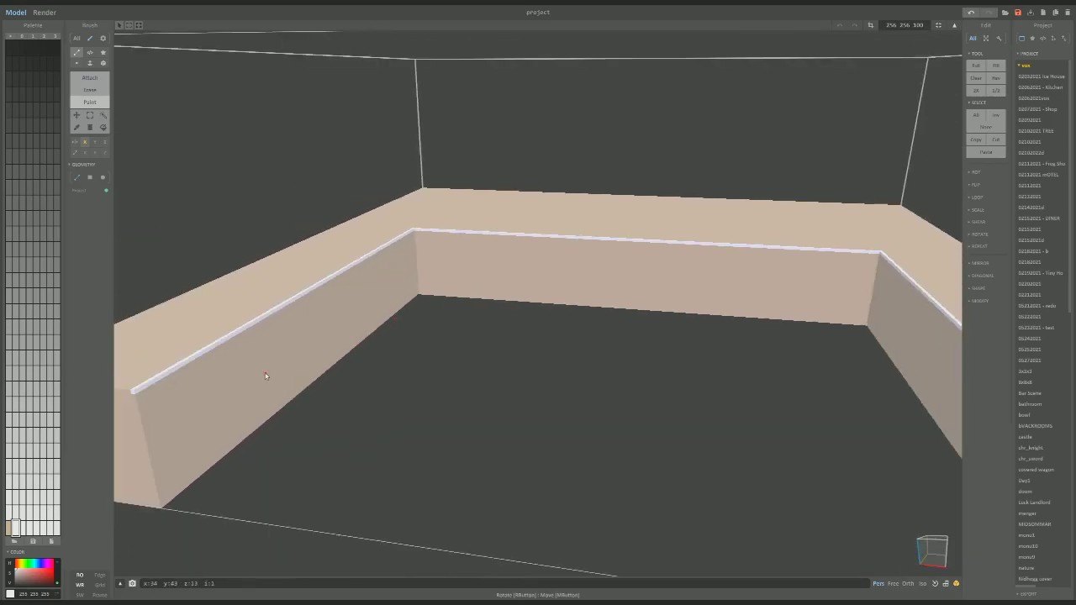
pyautogui.moveTo(137, 398); pyautogui.dragTo(689, 244)
pyautogui.scroll(-5, 706, 264)
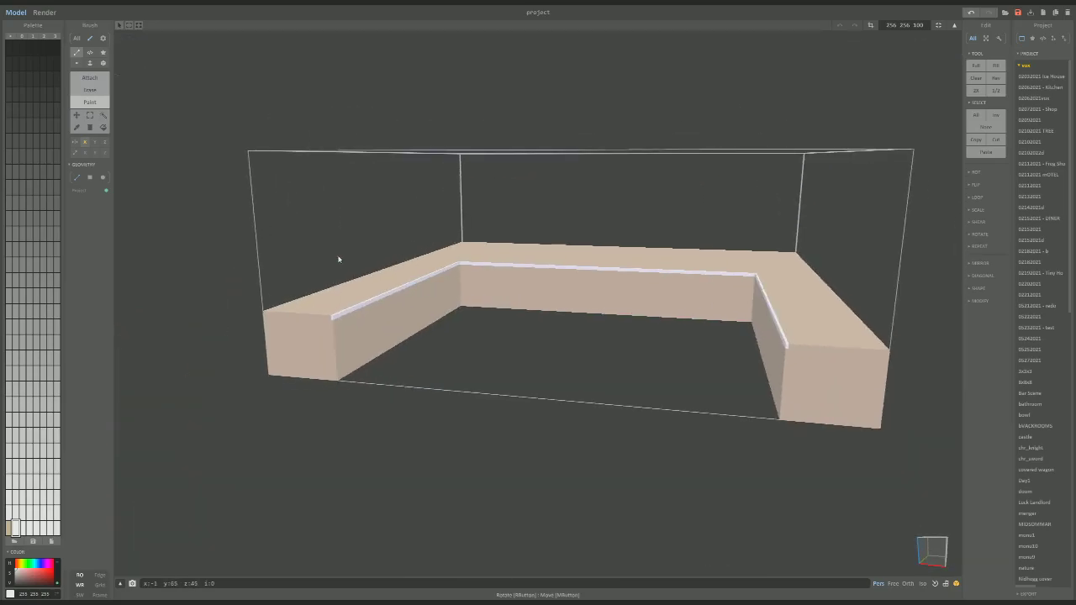
# Turn the third swatch of the last palette row into a medium teal-blue for the water.
pyautogui.click(23, 527)
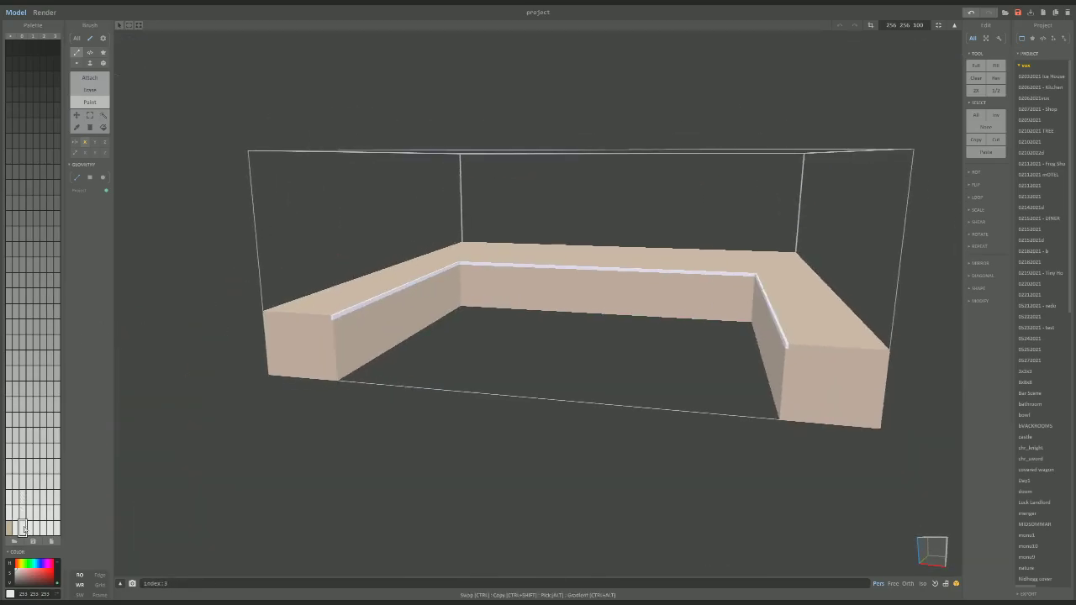
pyautogui.click(34, 562)
pyautogui.click(33, 572)
pyautogui.moveTo(33, 572); pyautogui.dragTo(26, 569)
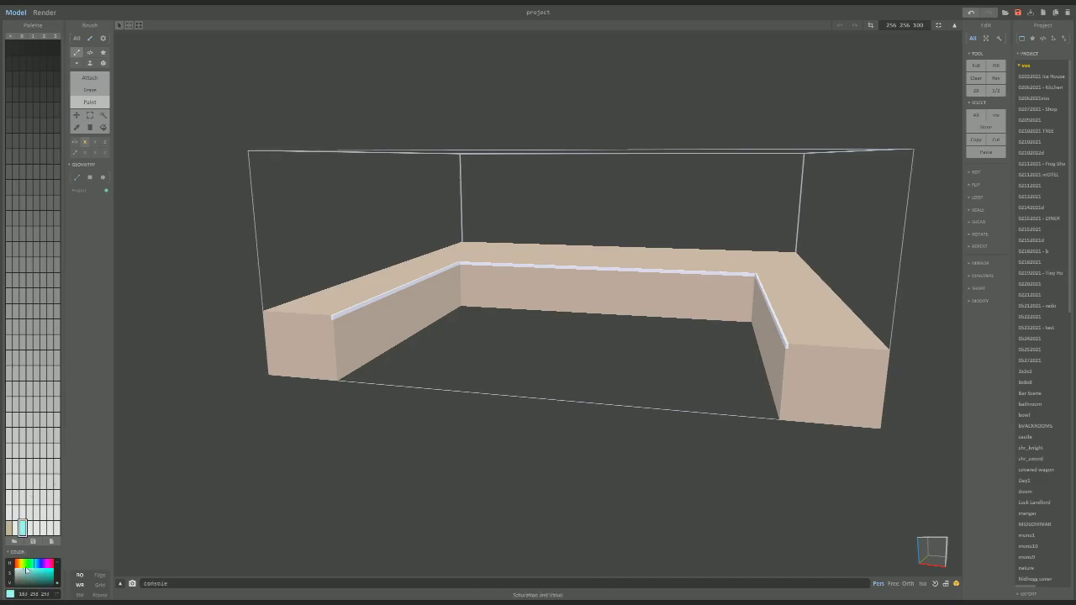
pyautogui.click(36, 563)
pyautogui.click(32, 579)
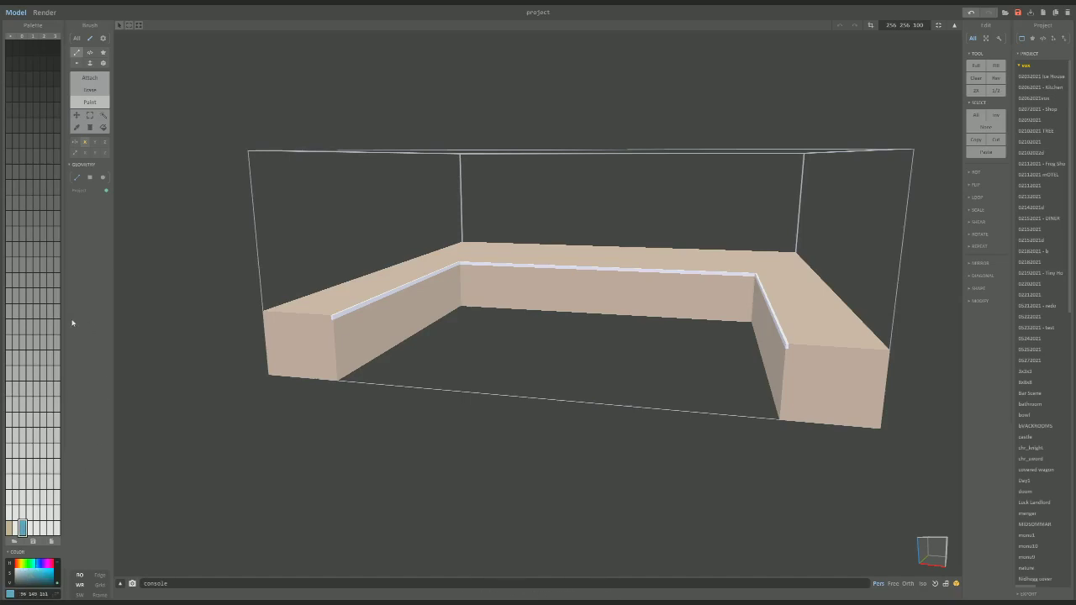
# Fill the area between the walls with blue water using the Face brush in Attach mode, stopping just below the white trim.
pyautogui.click(90, 63)
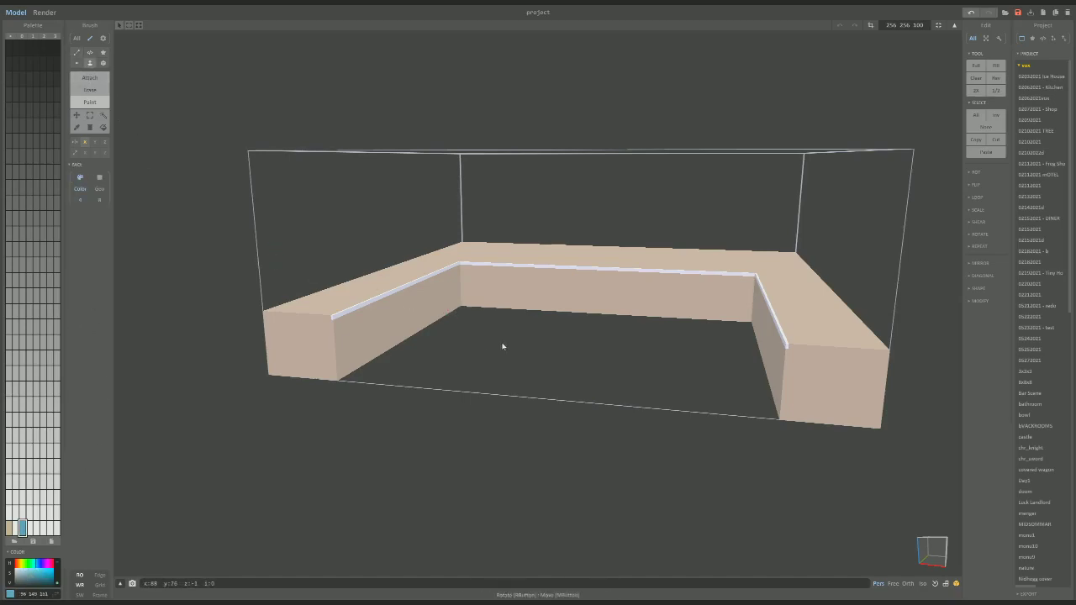
pyautogui.click(90, 78)
pyautogui.moveTo(453, 318); pyautogui.dragTo(448, 302)
pyautogui.moveTo(467, 319); pyautogui.dragTo(491, 302, button='right')
pyautogui.scroll(5, 492, 302)
pyautogui.scroll(-5, 492, 304)
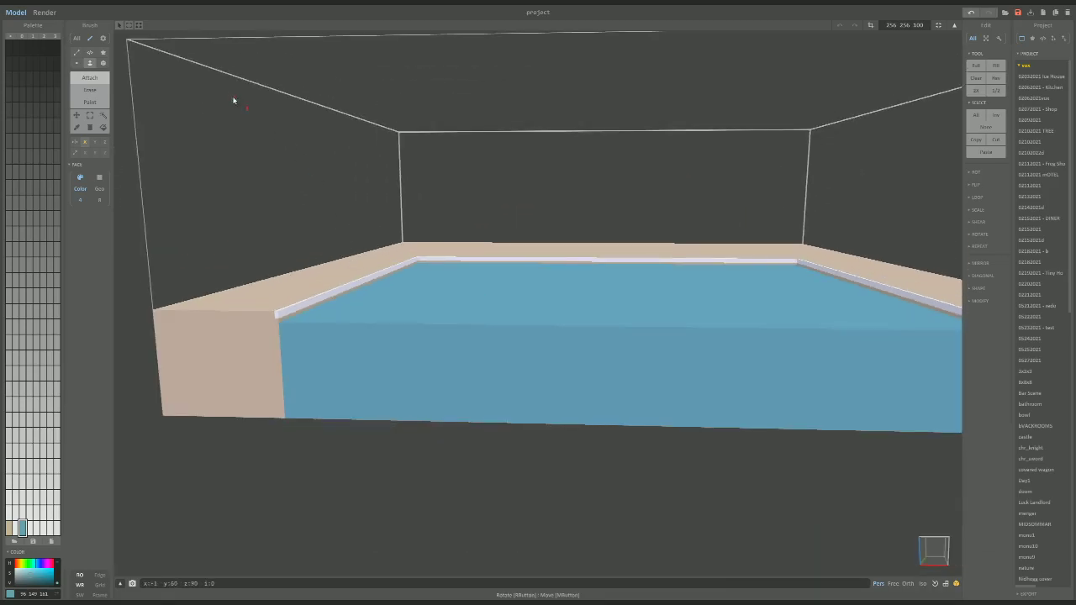
# Render the pool and set the blue water color's material to Glass with scattering media.
pyautogui.click(45, 13)
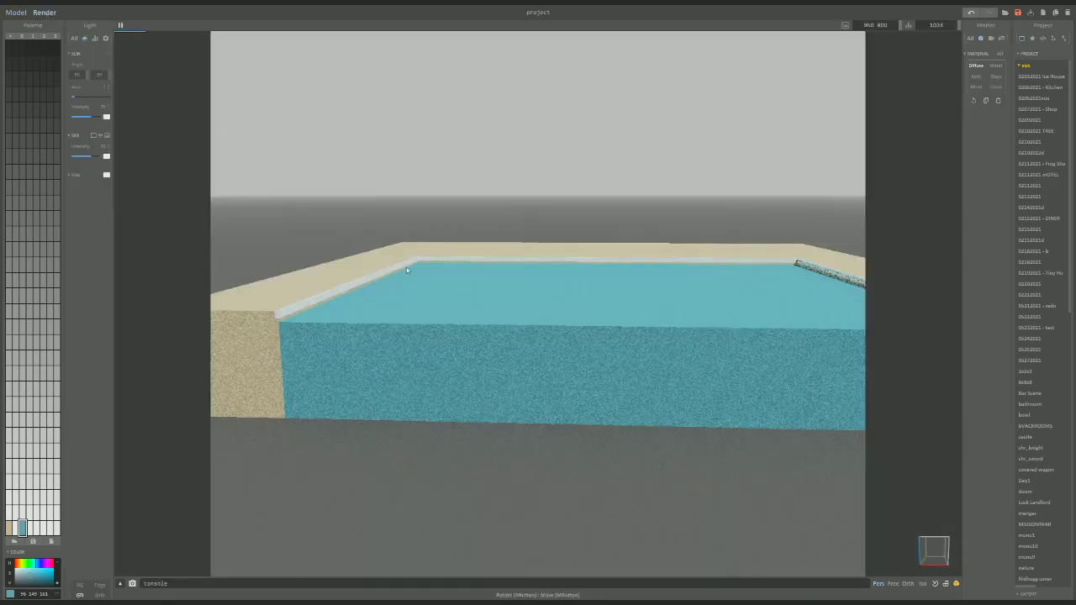
pyautogui.scroll(-5, 407, 270)
pyautogui.moveTo(407, 270); pyautogui.dragTo(456, 350, button='right')
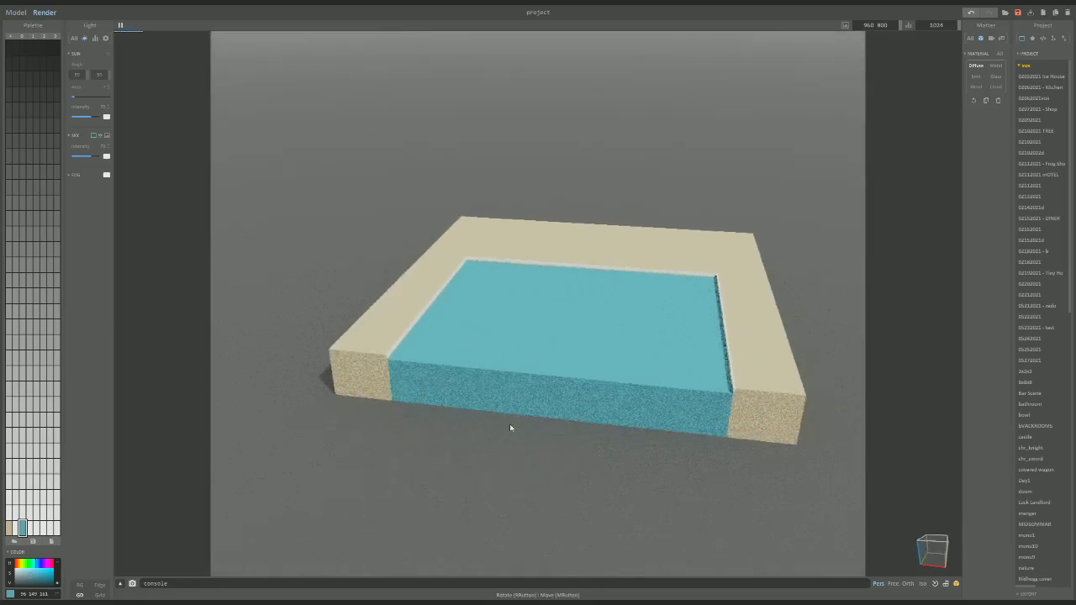
pyautogui.moveTo(553, 367); pyautogui.dragTo(555, 318, button='right')
pyautogui.scroll(3, 554, 318)
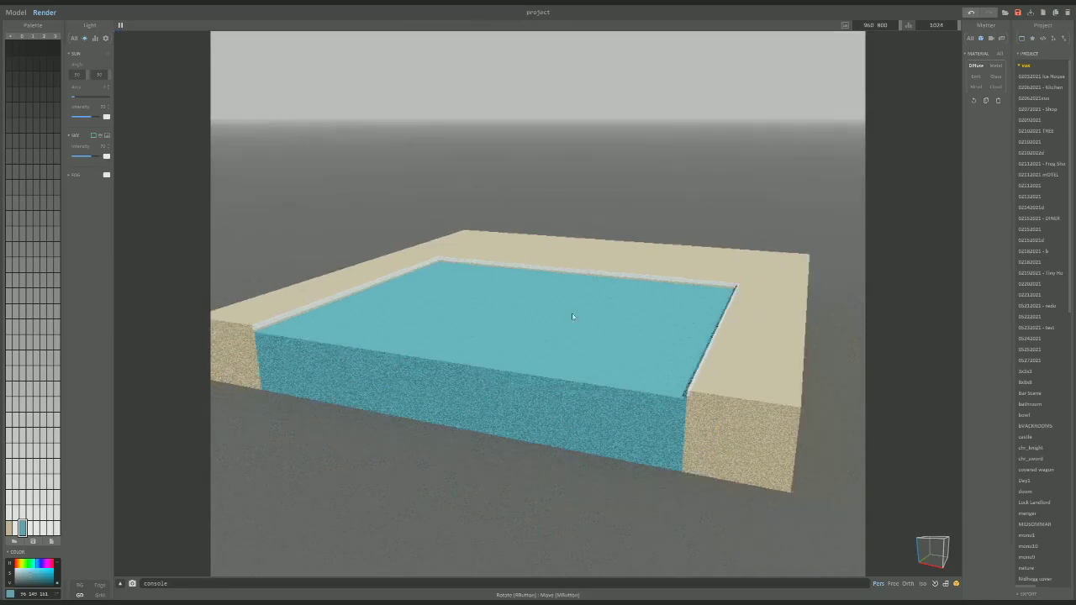
pyautogui.moveTo(513, 358); pyautogui.dragTo(529, 363, button='right')
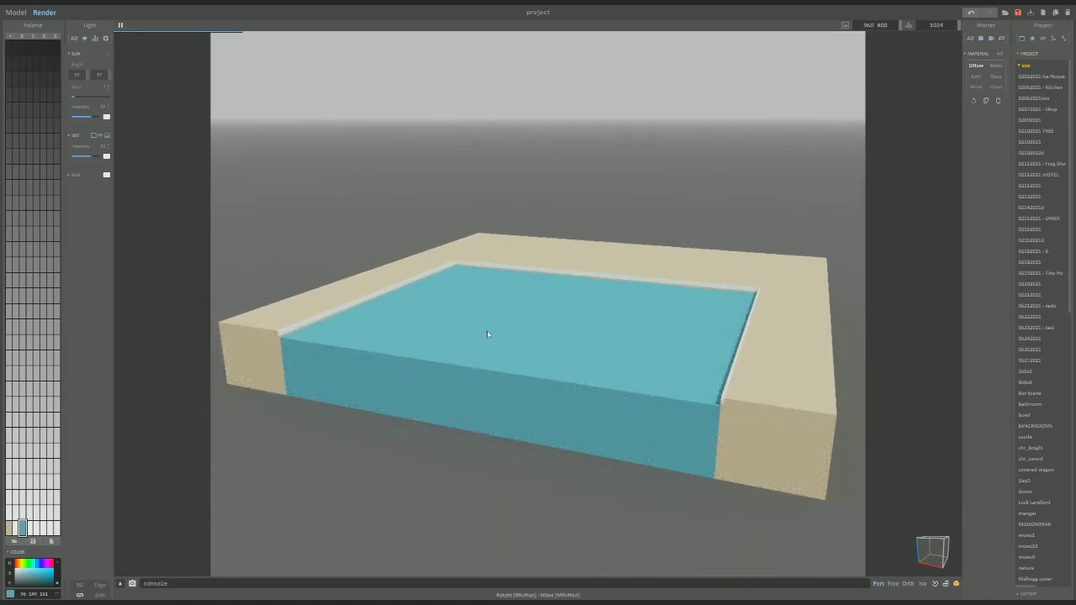
pyautogui.click(995, 76)
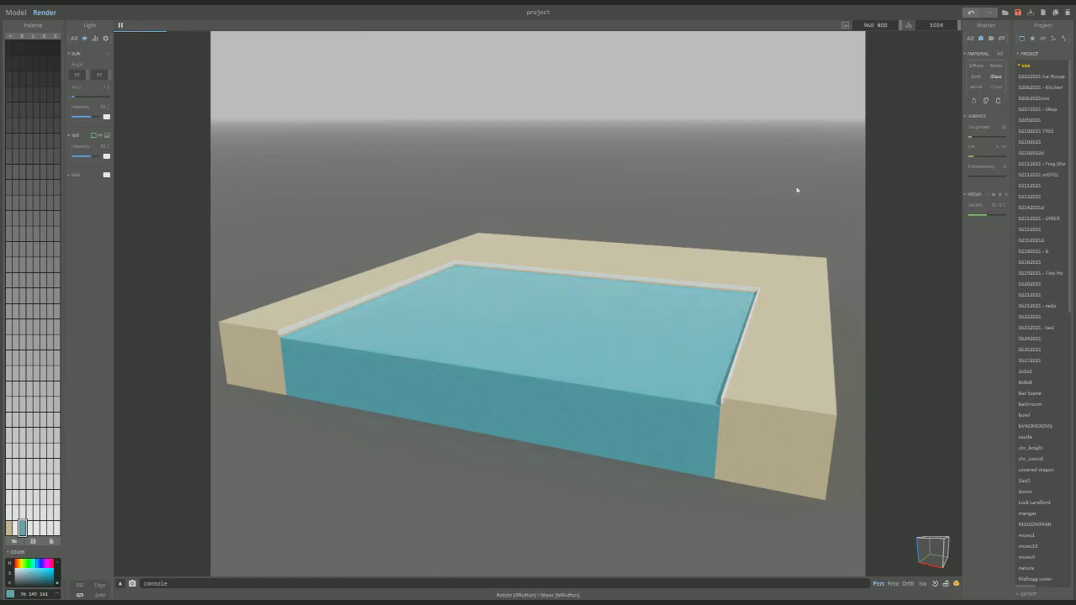
pyautogui.click(993, 194)
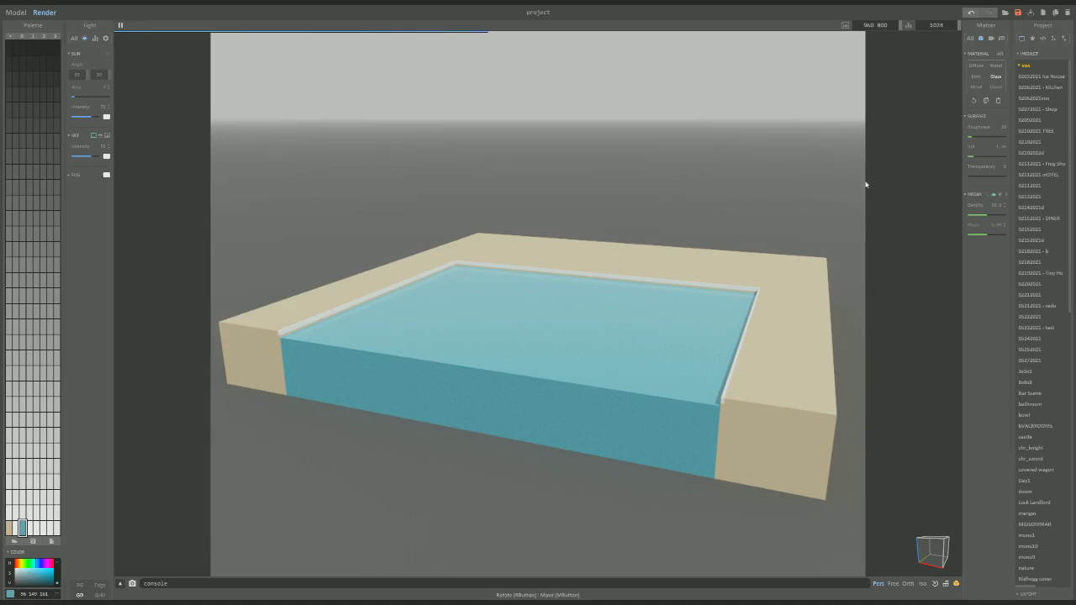
# Raise the water's glass transparency to about two thirds and reduce its roughness.
pyautogui.click(983, 177)
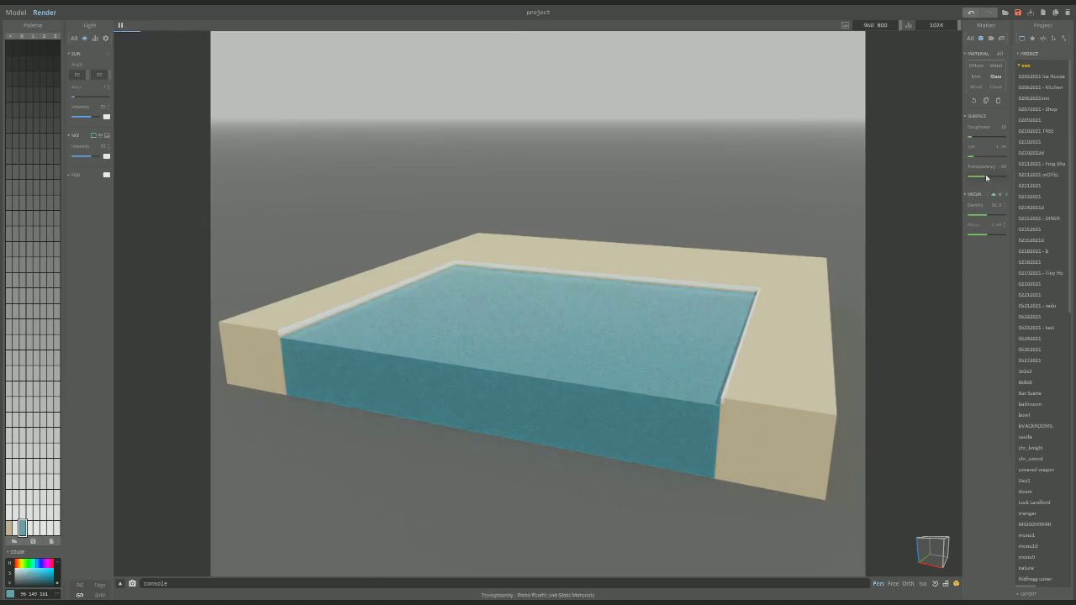
pyautogui.click(983, 179)
pyautogui.moveTo(983, 178); pyautogui.dragTo(992, 178)
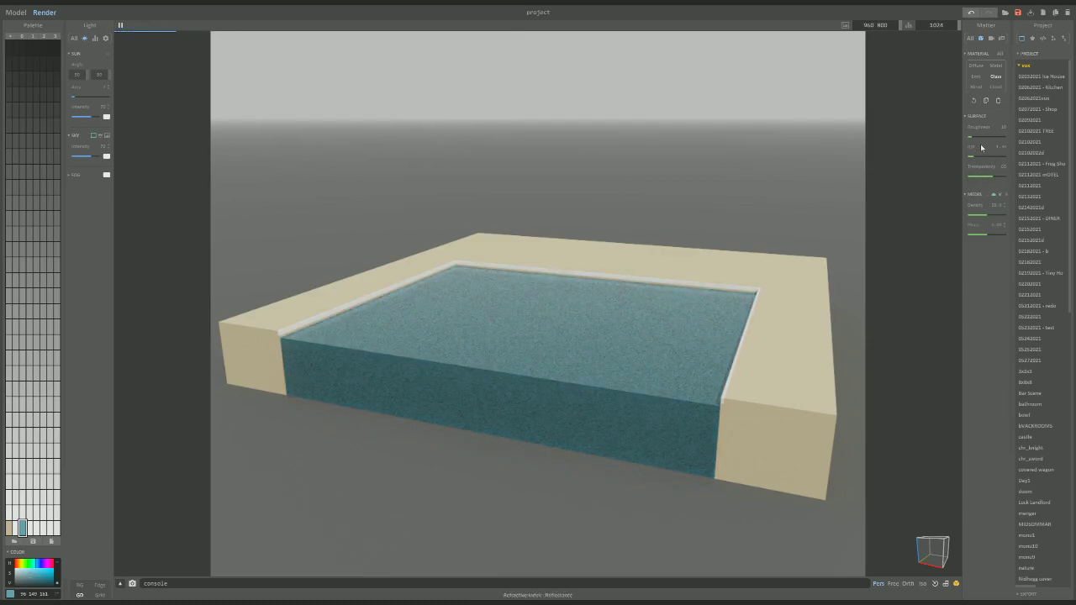
pyautogui.moveTo(977, 137); pyautogui.dragTo(965, 137)
# Erase the water volume in the model and attach a thin floor between the pool walls in the deck's tan color.
pyautogui.press('Tab')
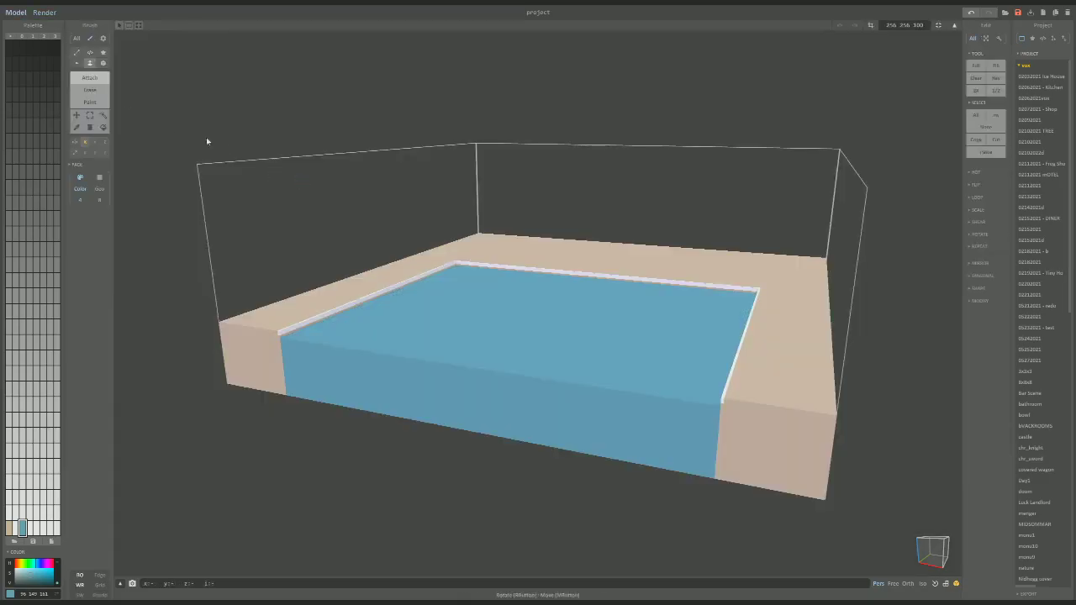
pyautogui.click(90, 89)
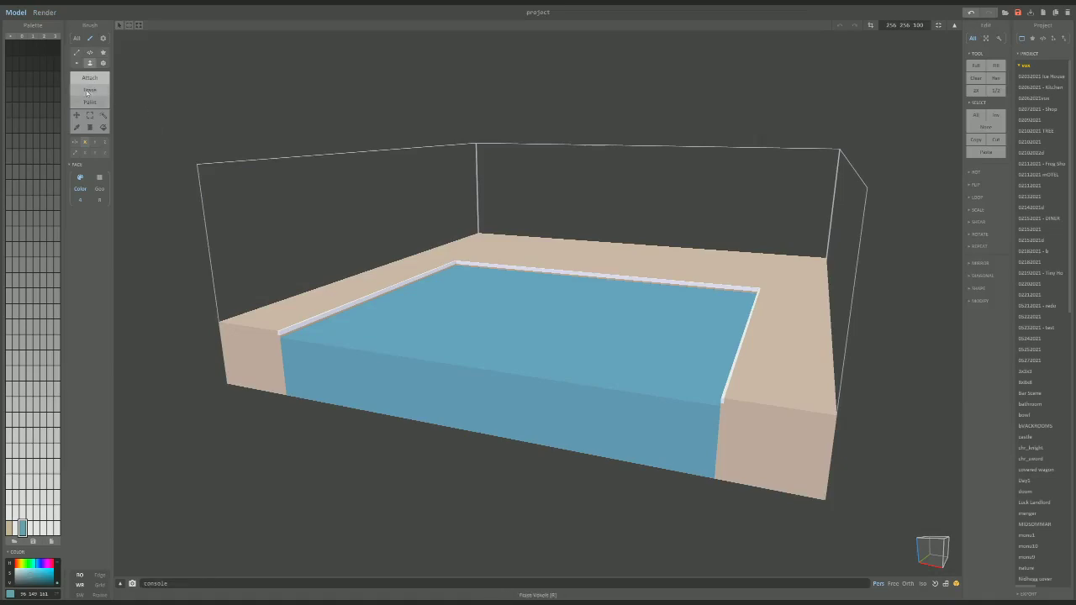
pyautogui.click(515, 357)
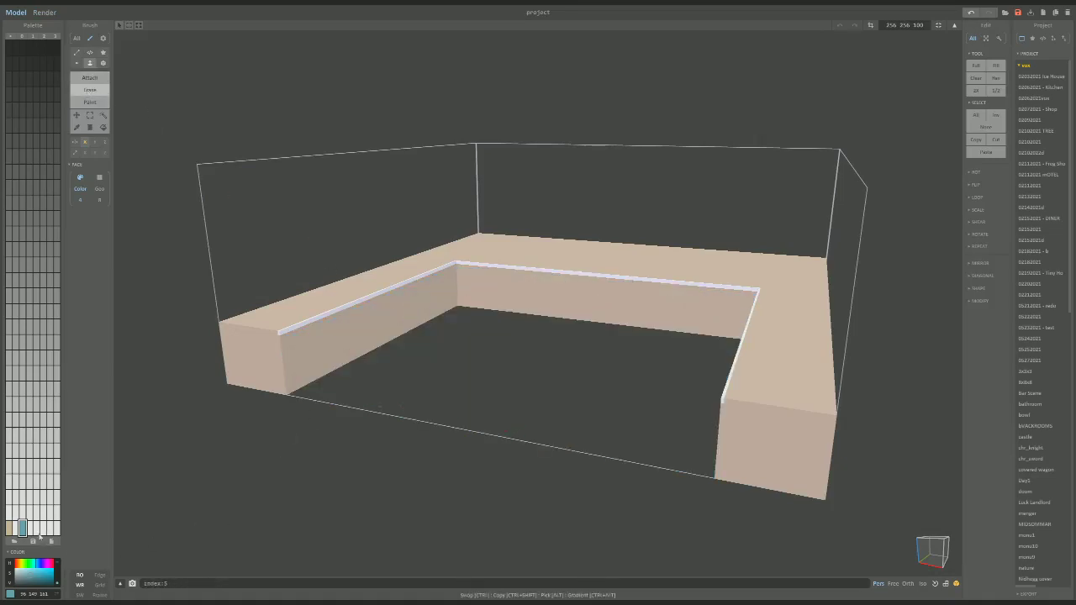
pyautogui.keyDown('alt'); pyautogui.click(508, 303); pyautogui.keyUp('alt')
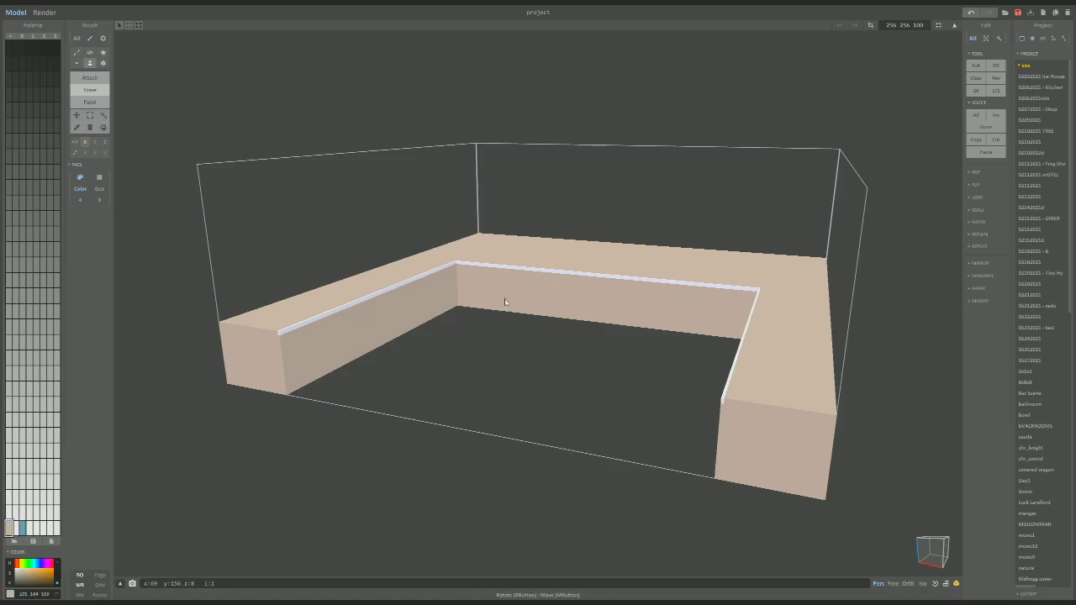
pyautogui.press('a')
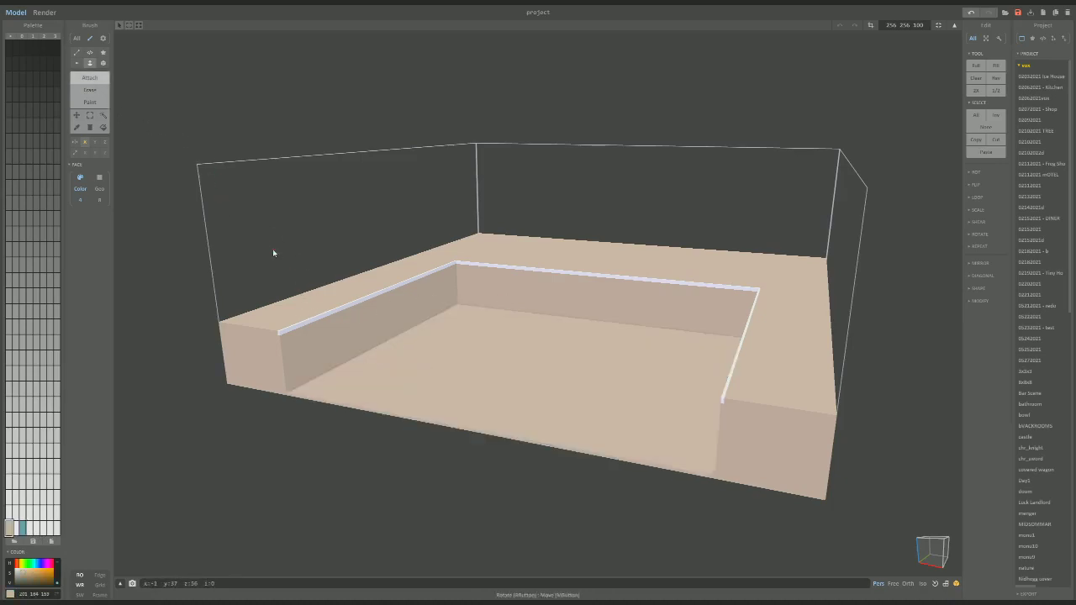
# Try painting the pool's front end faces in the trim's white with the Face brush, and undo it.
pyautogui.keyDown('alt'); pyautogui.click(331, 313); pyautogui.keyUp('alt')
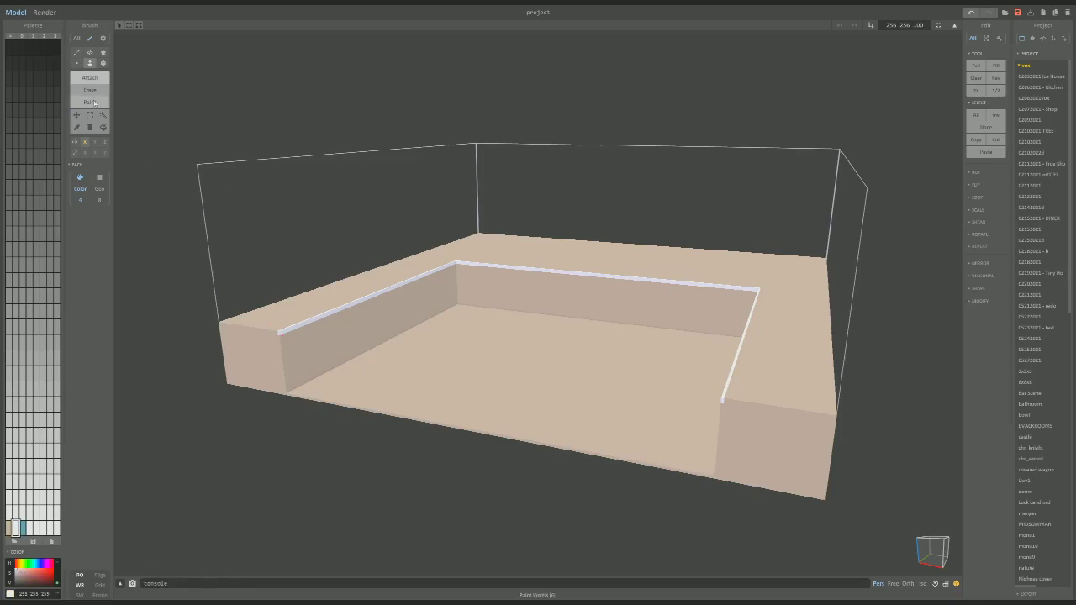
pyautogui.press('g')
pyautogui.click(232, 331)
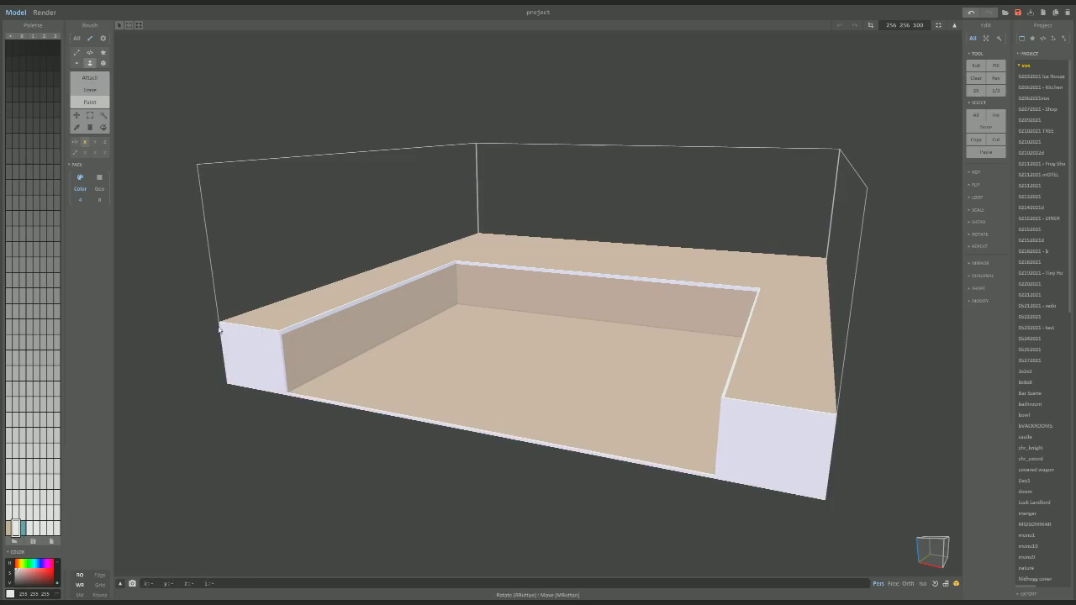
pyautogui.hotkey('ctrl', 'z')
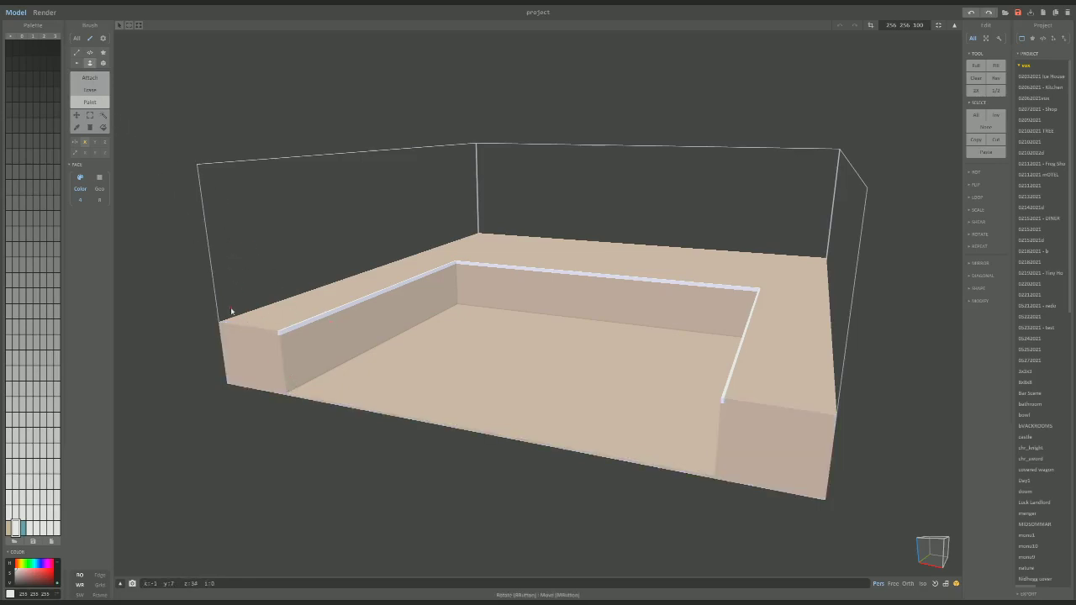
# Move the white and teal swatches from the last palette row up to the row above.
pyautogui.click(16, 528)
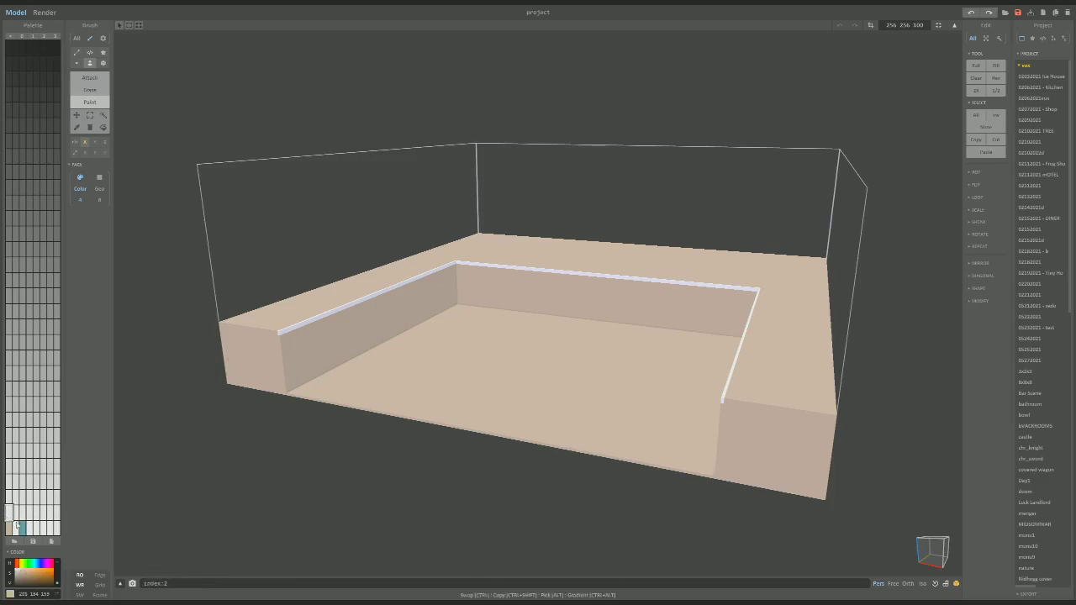
pyautogui.click(29, 527)
pyautogui.moveTo(18, 527); pyautogui.dragTo(23, 508)
pyautogui.click(15, 508)
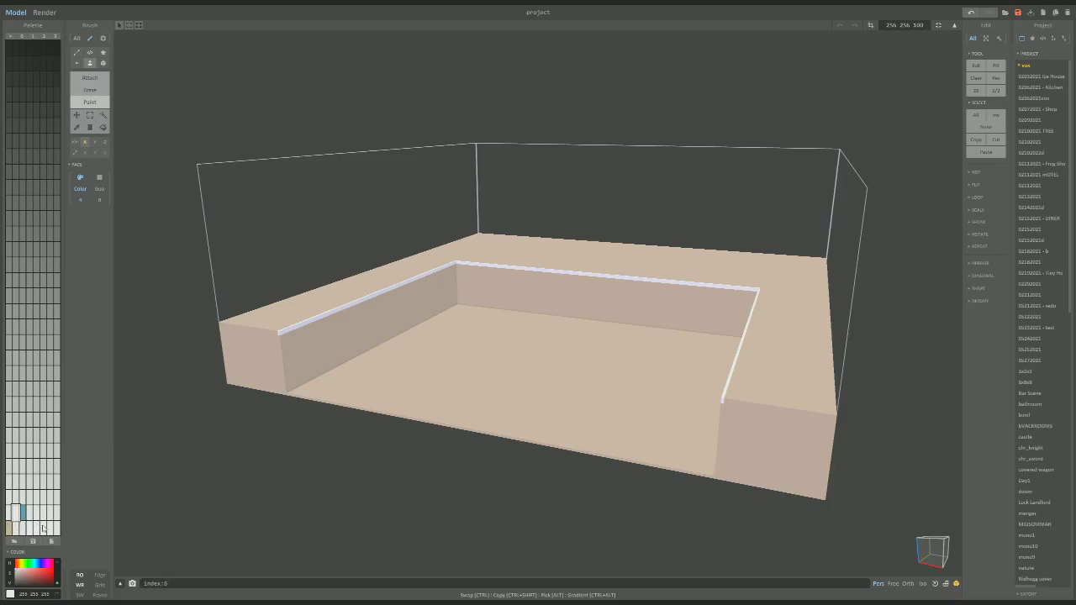
pyautogui.click(35, 528)
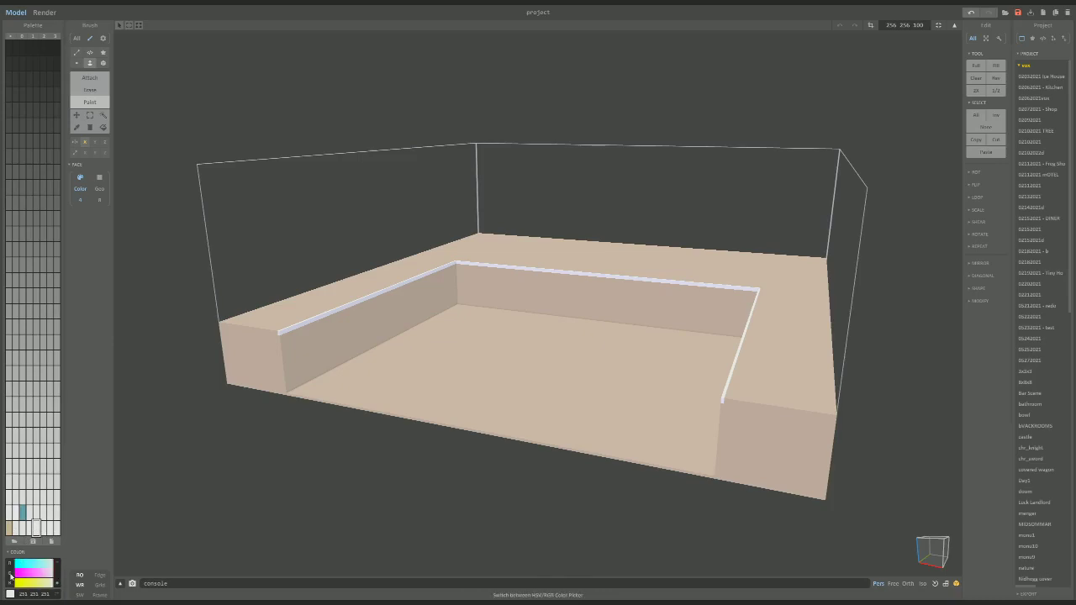
pyautogui.click(10, 568)
pyautogui.click(10, 570)
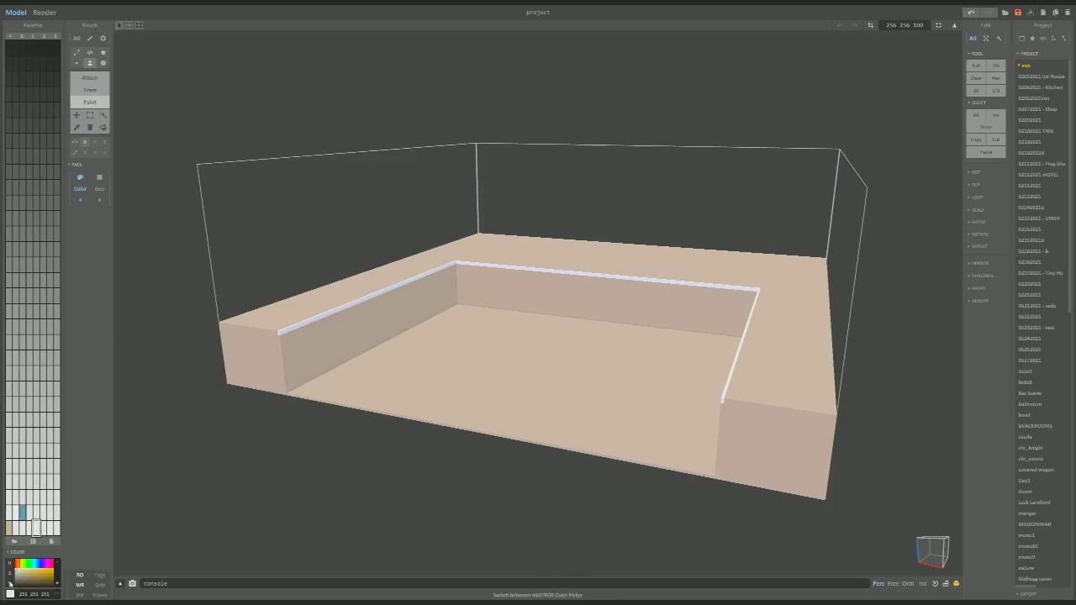
pyautogui.click(13, 569)
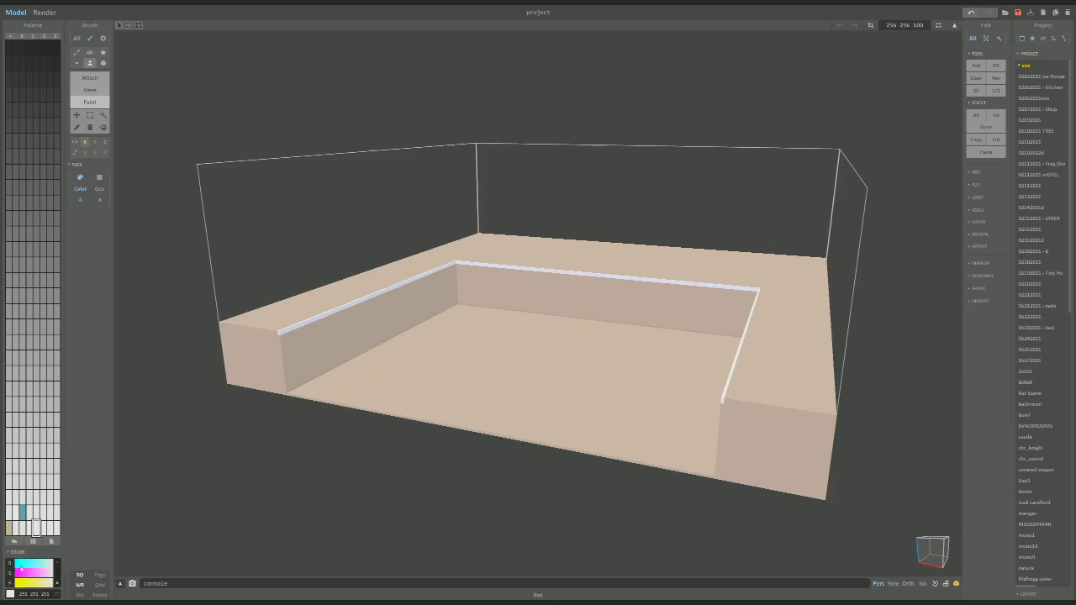
pyautogui.click(14, 569)
pyautogui.click(56, 583)
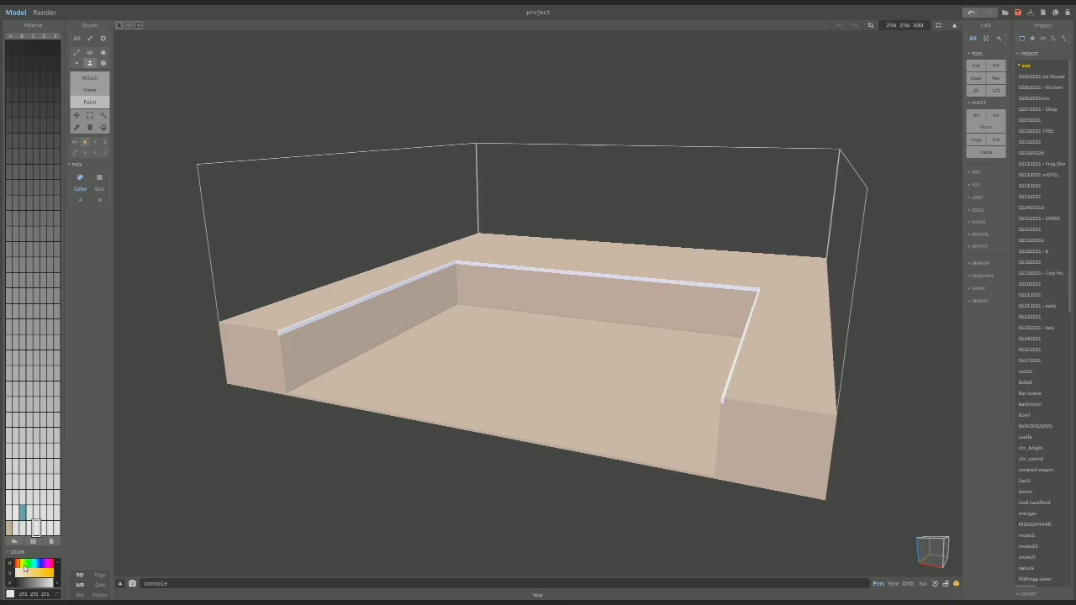
# Try adjusting the brightness of the deck's tan color, and undo the change.
pyautogui.keyDown('alt'); pyautogui.click(279, 370); pyautogui.keyUp('alt')
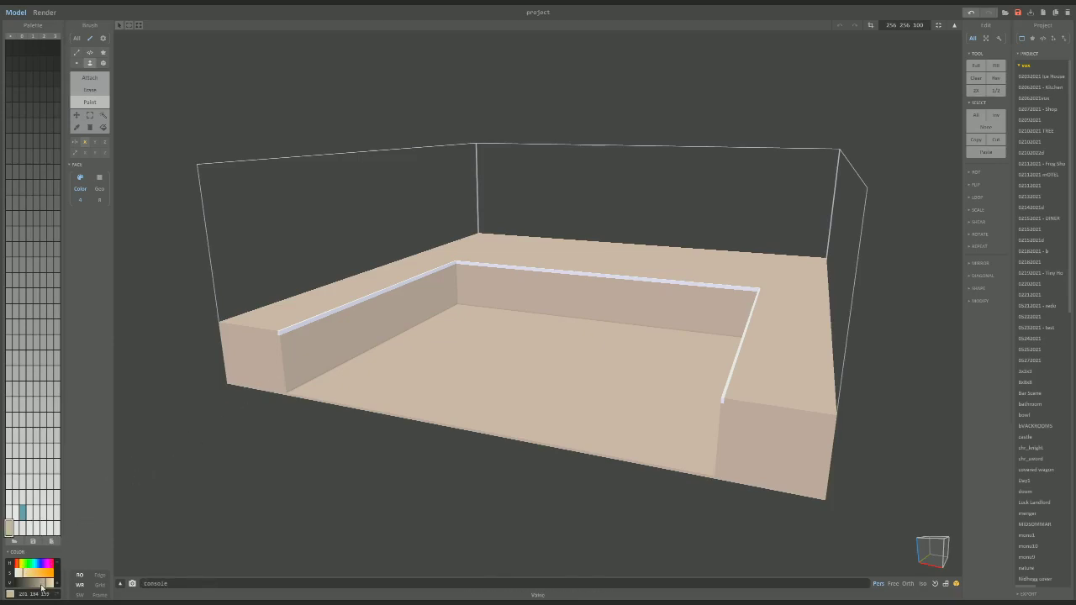
pyautogui.moveTo(42, 586); pyautogui.dragTo(45, 586)
pyautogui.hotkey('ctrl', 'z')
# Mix a brownish tan in the fourth swatch of the last palette row.
pyautogui.click(31, 527)
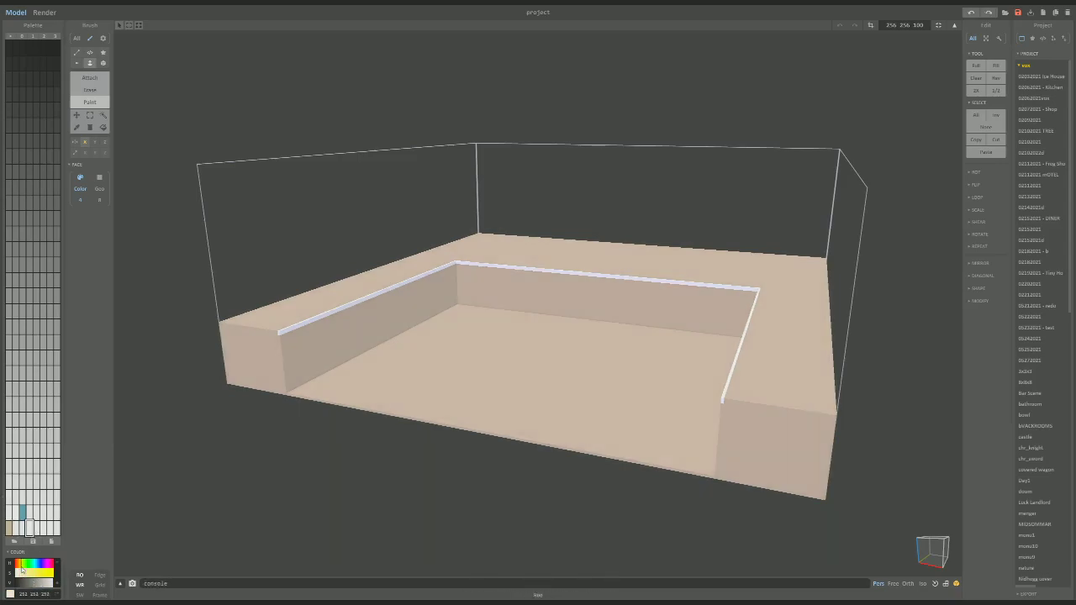
pyautogui.moveTo(22, 581); pyautogui.dragTo(25, 581)
pyautogui.click(33, 574)
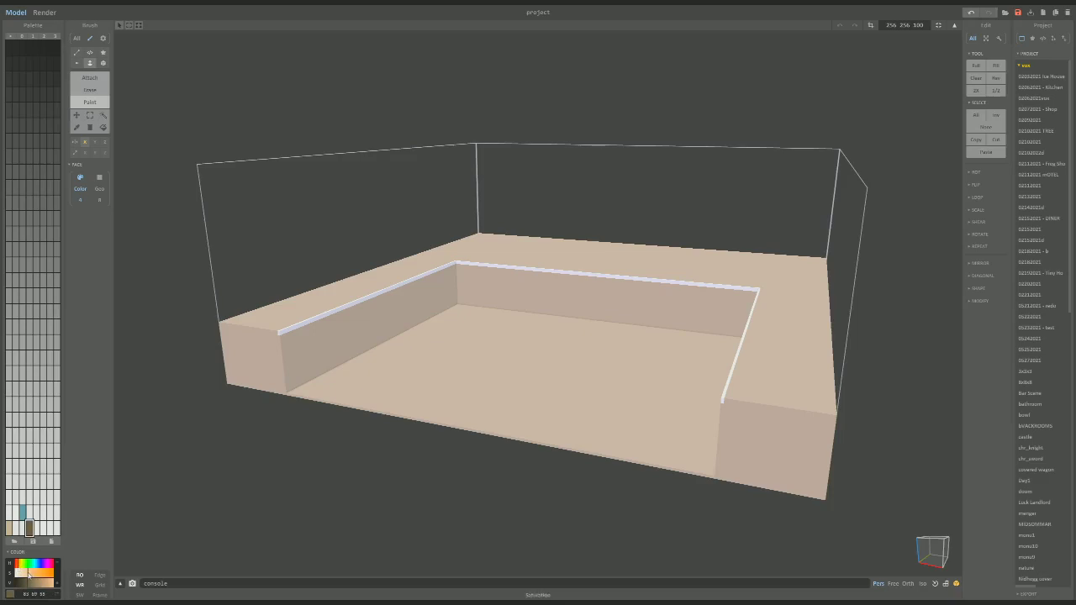
pyautogui.moveTo(36, 584); pyautogui.dragTo(42, 586)
# Try lightening the deck's tan swatch, and undo the color change.
pyautogui.click(11, 527)
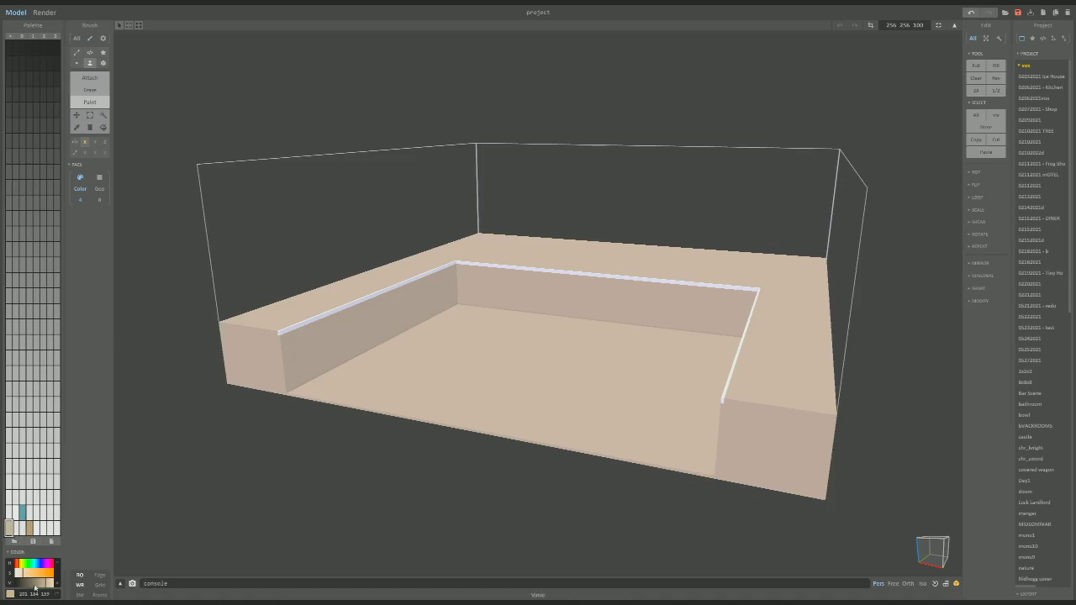
pyautogui.moveTo(48, 582); pyautogui.dragTo(50, 582)
pyautogui.click(26, 573)
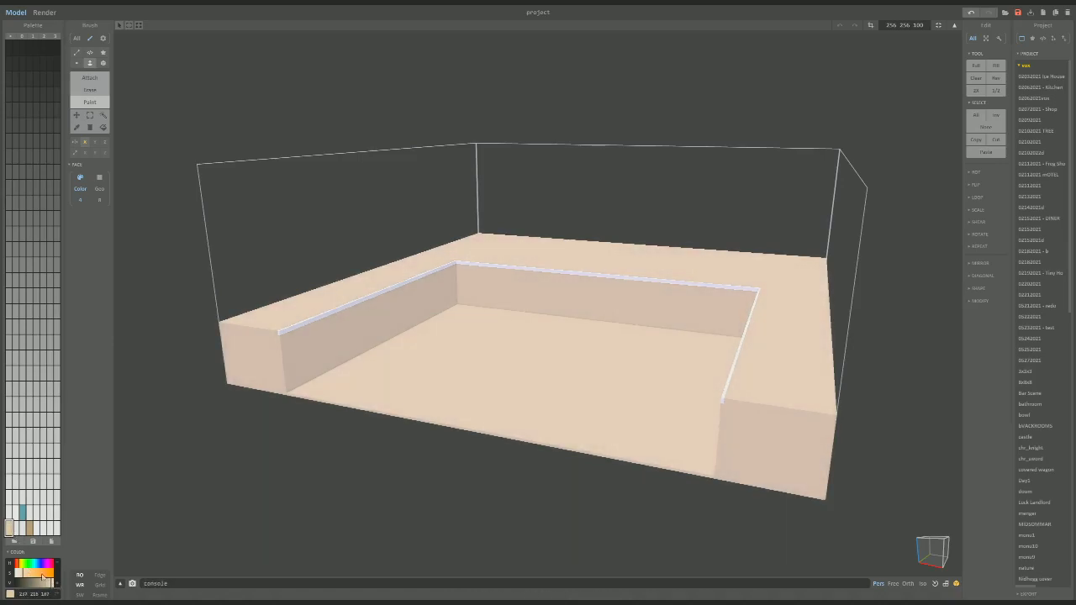
pyautogui.click(30, 528)
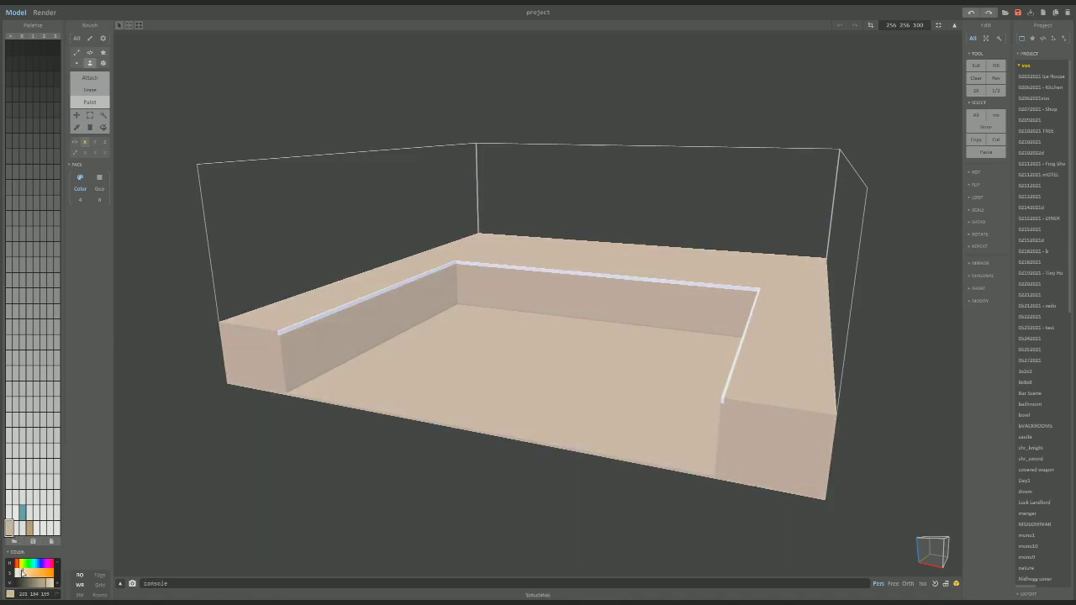
# Turn the fourth swatch of the last palette row warm yellow and create a gradient to it from the first tan swatch.
pyautogui.click(30, 528)
pyautogui.click(19, 567)
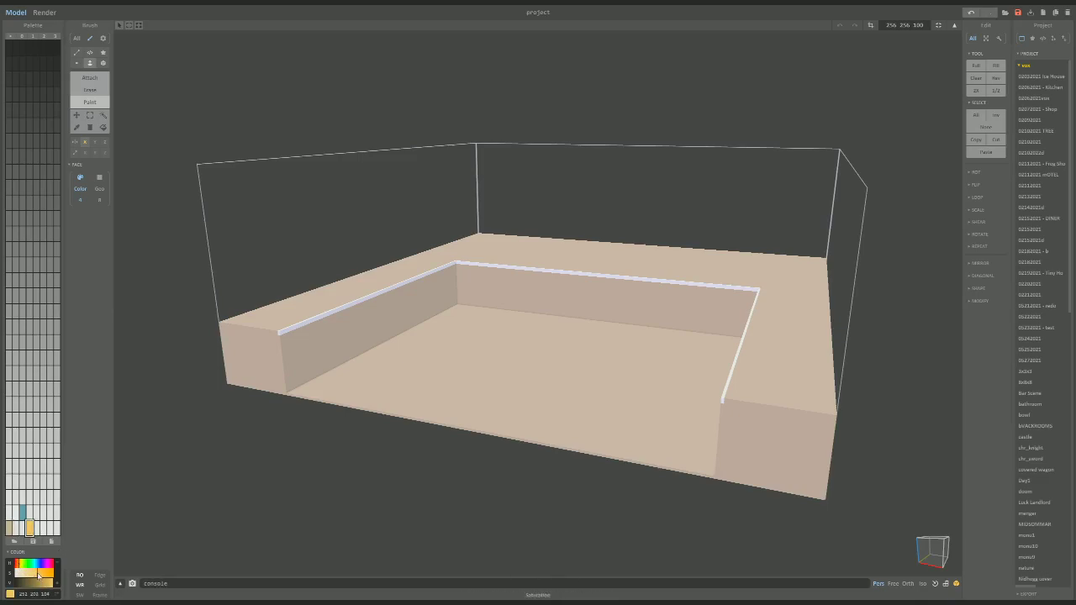
pyautogui.click(36, 572)
pyautogui.click(9, 528)
pyautogui.moveTo(9, 527); pyautogui.dragTo(29, 526)
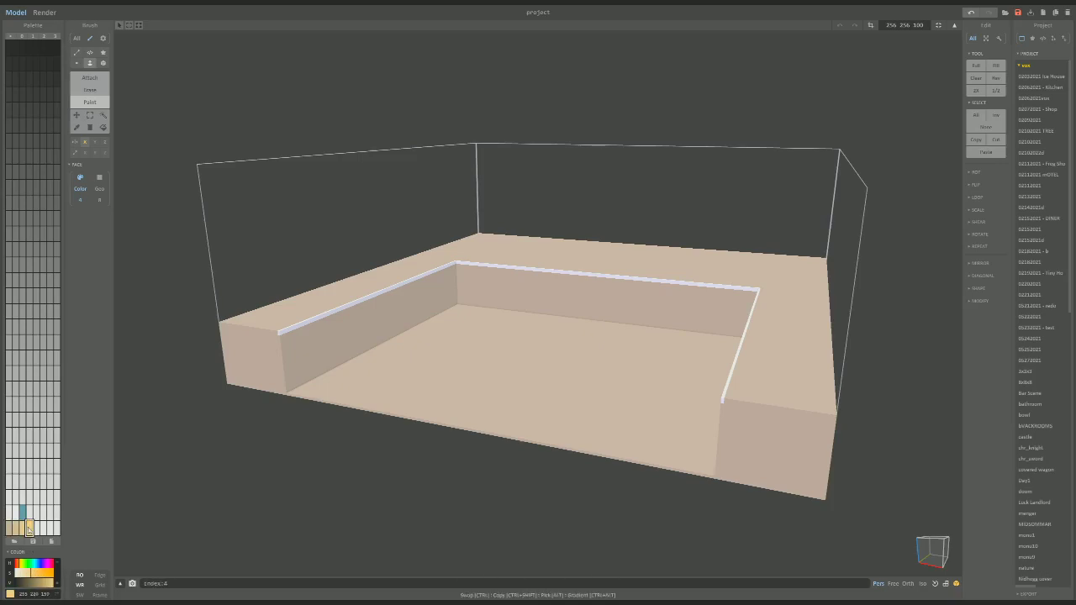
# Paint the pool floor with the warm yellow fourth swatch using the Face brush.
pyautogui.moveTo(245, 456); pyautogui.dragTo(372, 384, button='right')
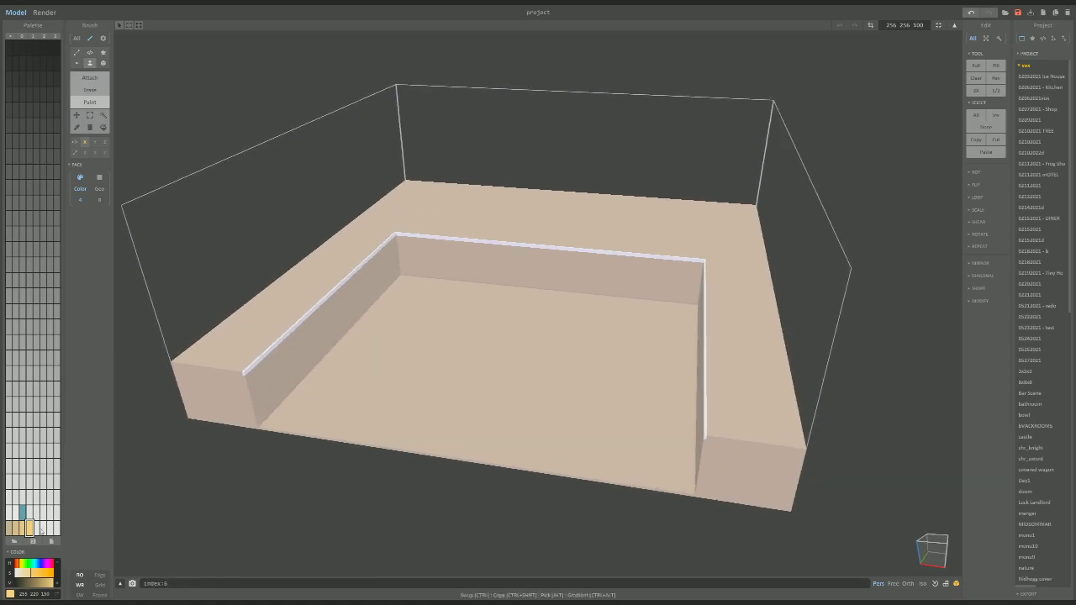
pyautogui.click(90, 101)
pyautogui.click(408, 351)
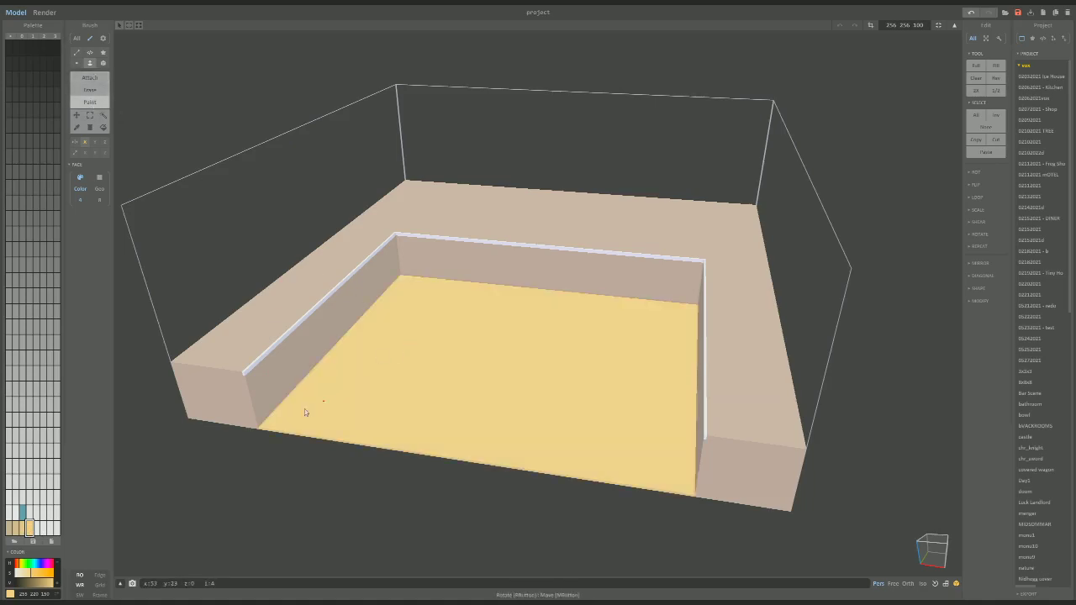
# Repaint the pool floor with the second swatch of the tan-to-yellow gradient.
pyautogui.click(15, 527)
pyautogui.click(349, 441)
pyautogui.moveTo(349, 442); pyautogui.dragTo(376, 405, button='right')
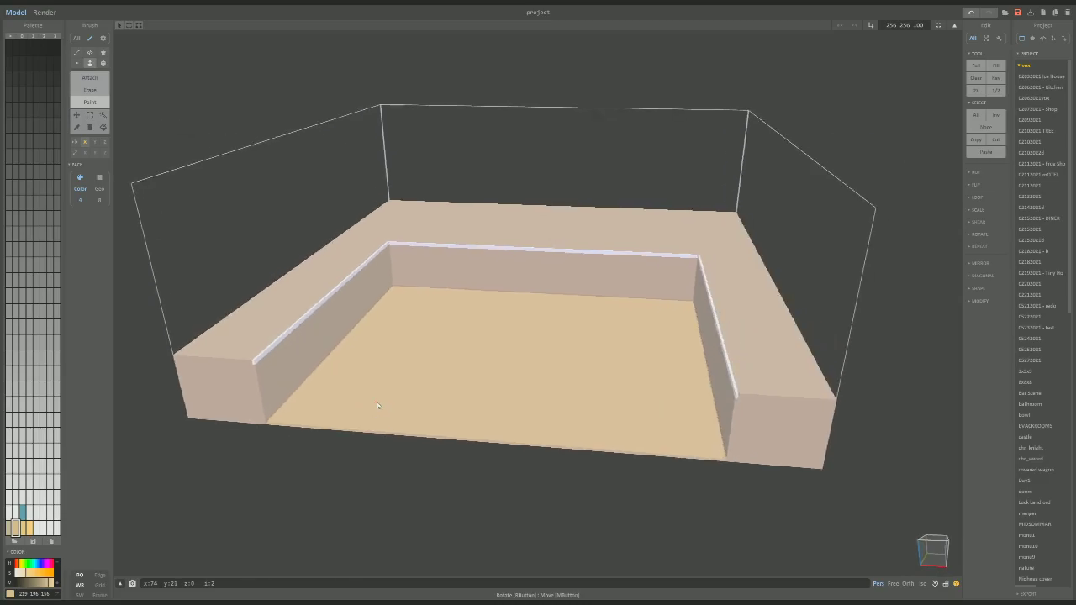
# Render the pool and set the floor color's material to Metal with a low metallic amount.
pyautogui.click(44, 12)
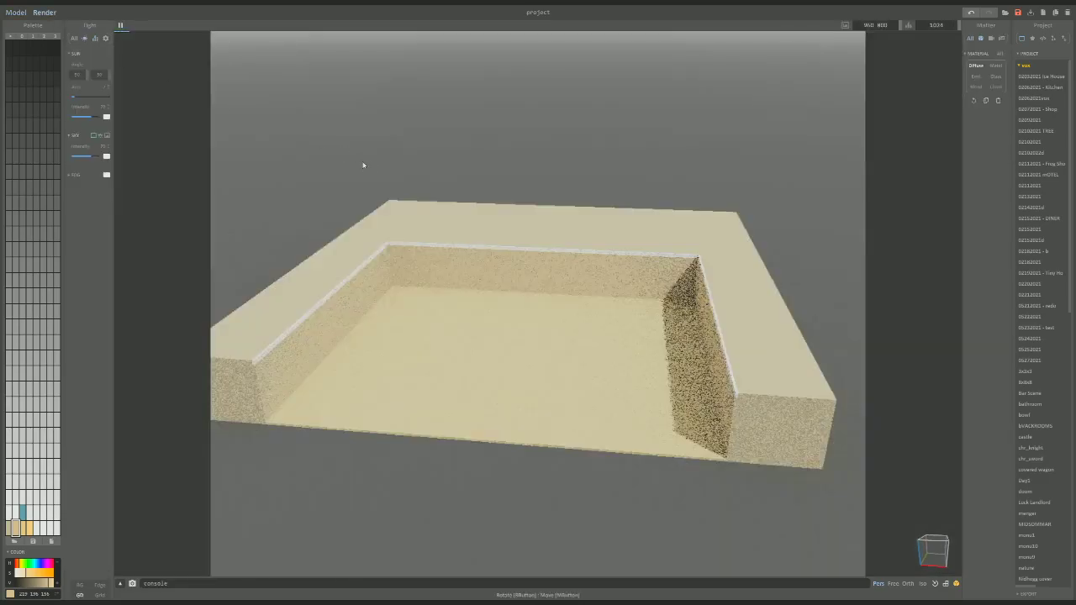
pyautogui.click(995, 64)
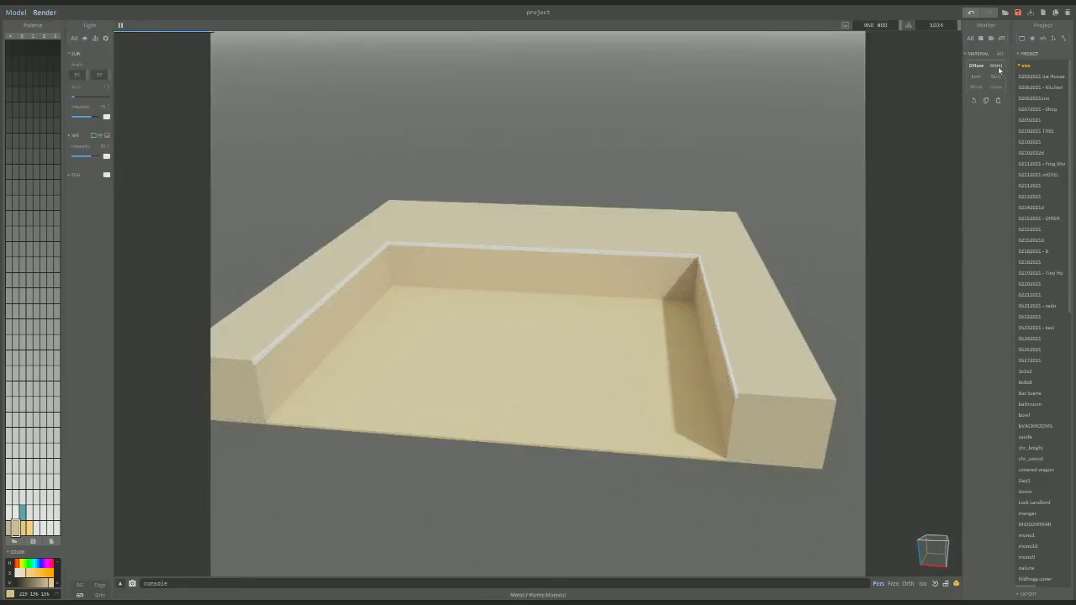
pyautogui.click(978, 175)
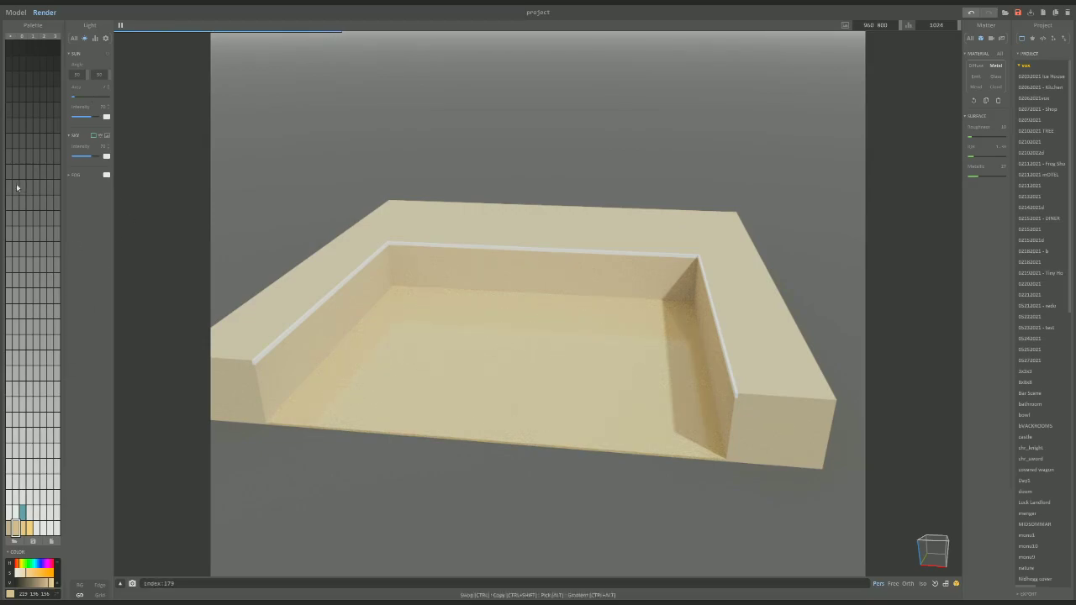
# Refill the pool in the model with the teal water color using Attach mode, raising it from the floor to slightly below the white trim.
pyautogui.click(16, 12)
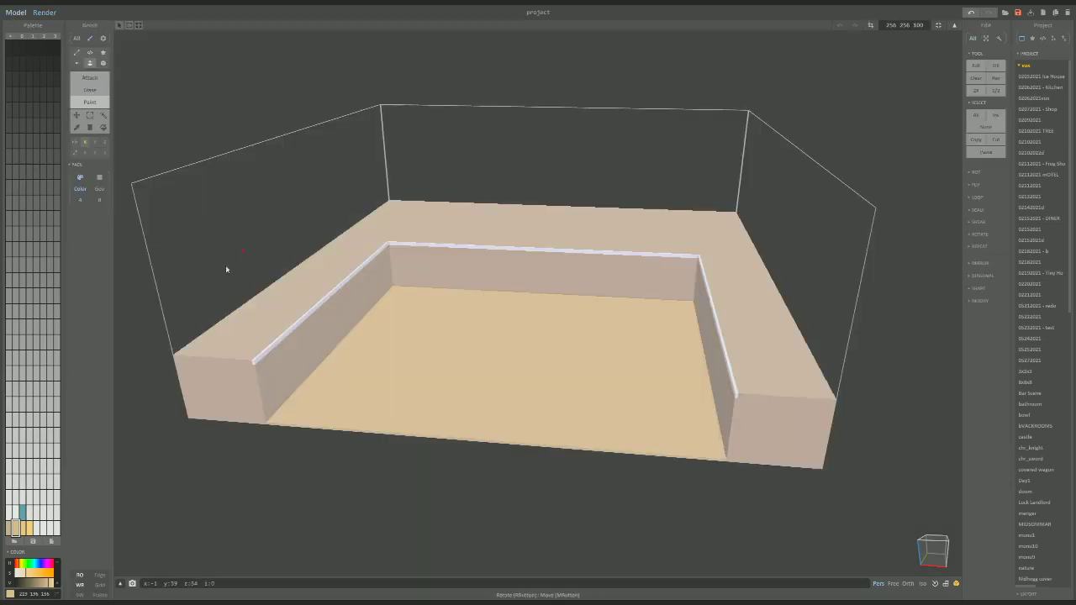
pyautogui.click(23, 512)
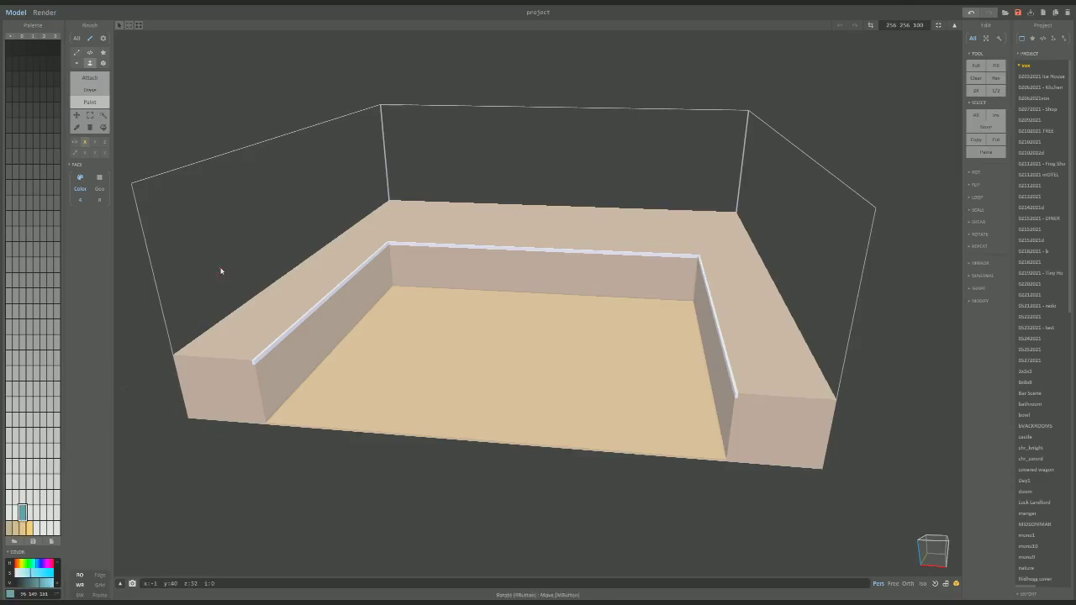
pyautogui.click(89, 77)
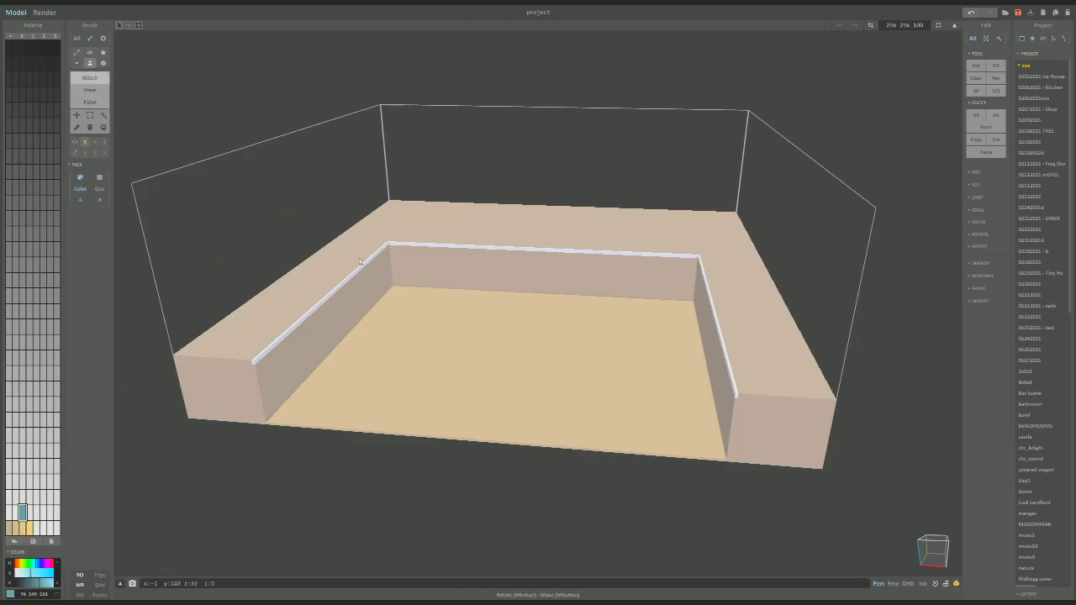
pyautogui.click(483, 348)
pyautogui.moveTo(483, 348); pyautogui.dragTo(464, 301)
pyautogui.moveTo(457, 324); pyautogui.dragTo(366, 302, button='right')
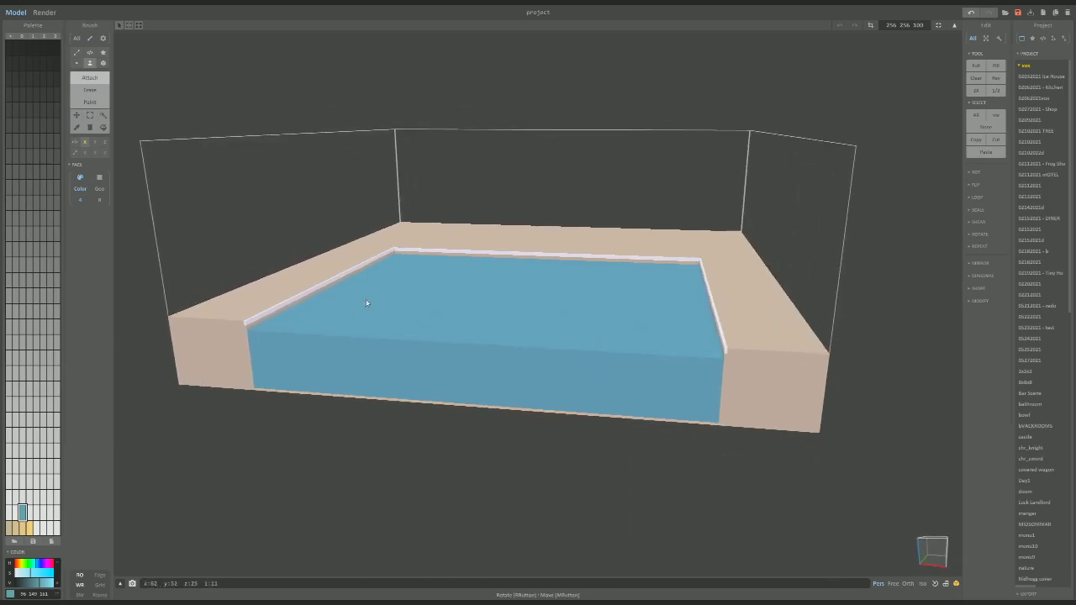
# Paint white trim down the vertical edge where the deck meets the water on the pool's open side.
pyautogui.keyDown('alt'); pyautogui.click(247, 323); pyautogui.keyUp('alt')
pyautogui.click(90, 102)
pyautogui.click(76, 52)
pyautogui.scroll(5, 297, 240)
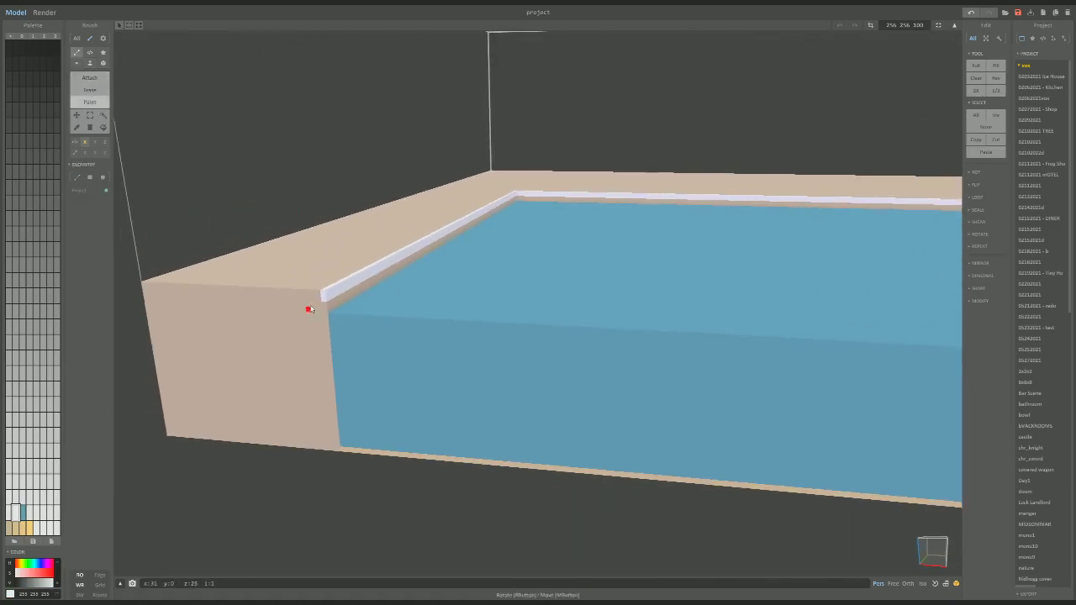
pyautogui.moveTo(324, 305); pyautogui.dragTo(334, 455)
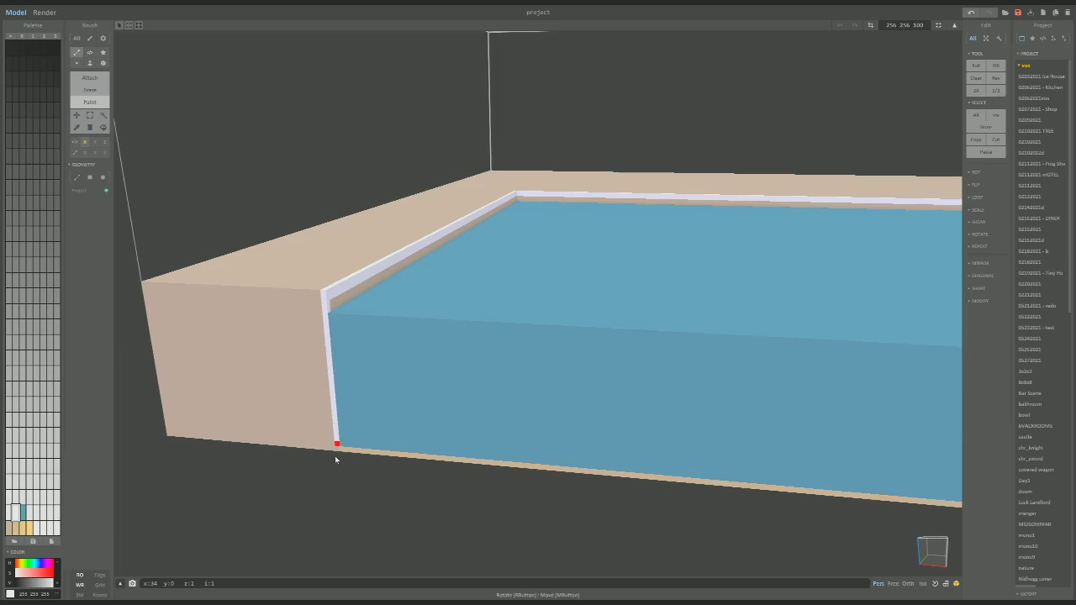
# Extend the white trim with a painted line along the bottom edge of the pool's open side.
pyautogui.scroll(-5, 373, 427)
pyautogui.moveTo(372, 427); pyautogui.dragTo(437, 375, button='right')
pyautogui.scroll(3, 437, 375)
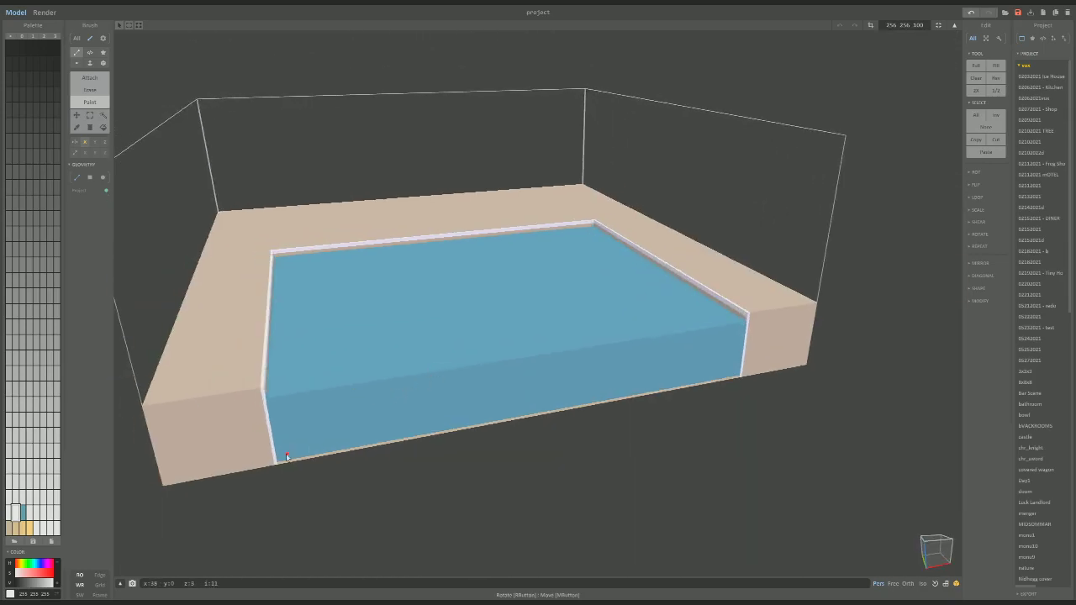
pyautogui.moveTo(279, 463); pyautogui.dragTo(620, 403)
# Erase the outermost layer of water from the pool's open side with the Face brush so it sits behind the trim.
pyautogui.moveTo(619, 404); pyautogui.dragTo(505, 377, button='right')
pyautogui.scroll(3, 567, 401)
pyautogui.scroll(-1, 567, 399)
pyautogui.scroll(-2, 541, 389)
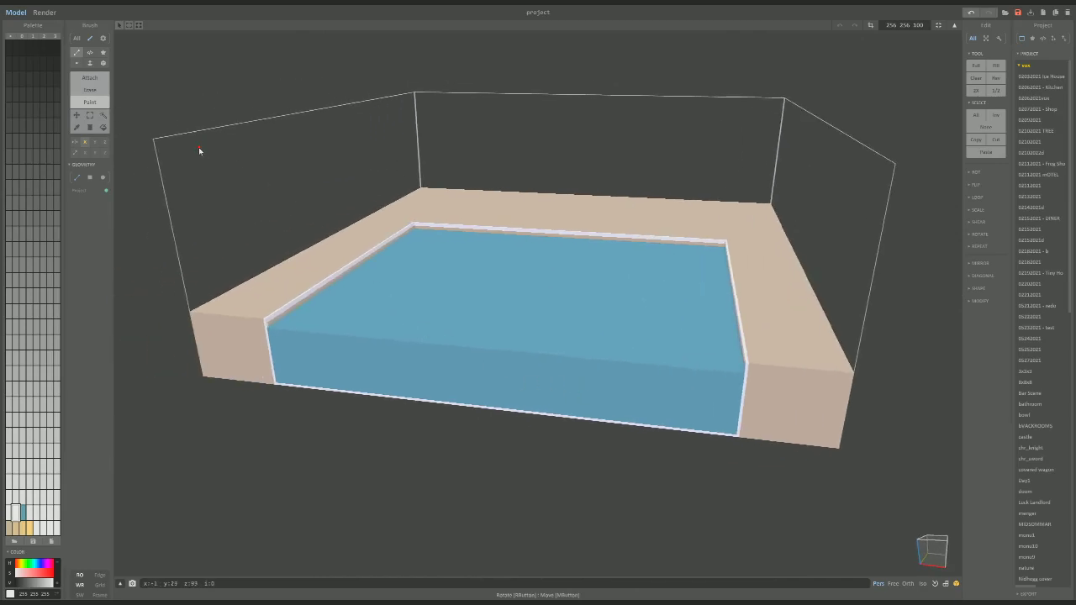
pyautogui.press('f')
pyautogui.click(367, 340)
pyautogui.click(372, 327)
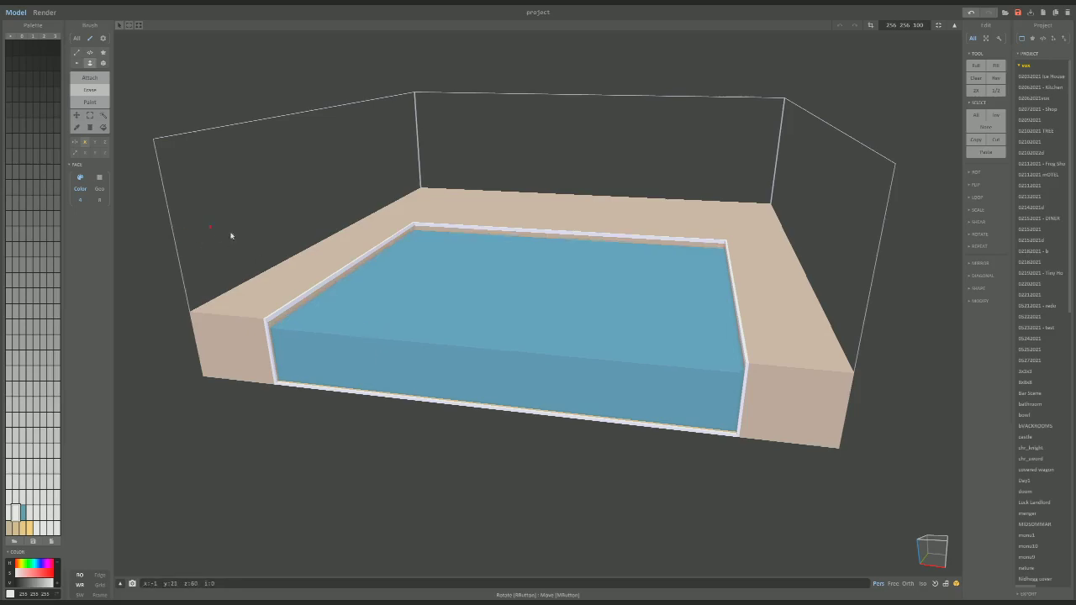
# Raise the pool's water surface one voxel in the teal water color to meet the white trim.
pyautogui.keyDown('alt'); pyautogui.click(368, 297); pyautogui.keyUp('alt')
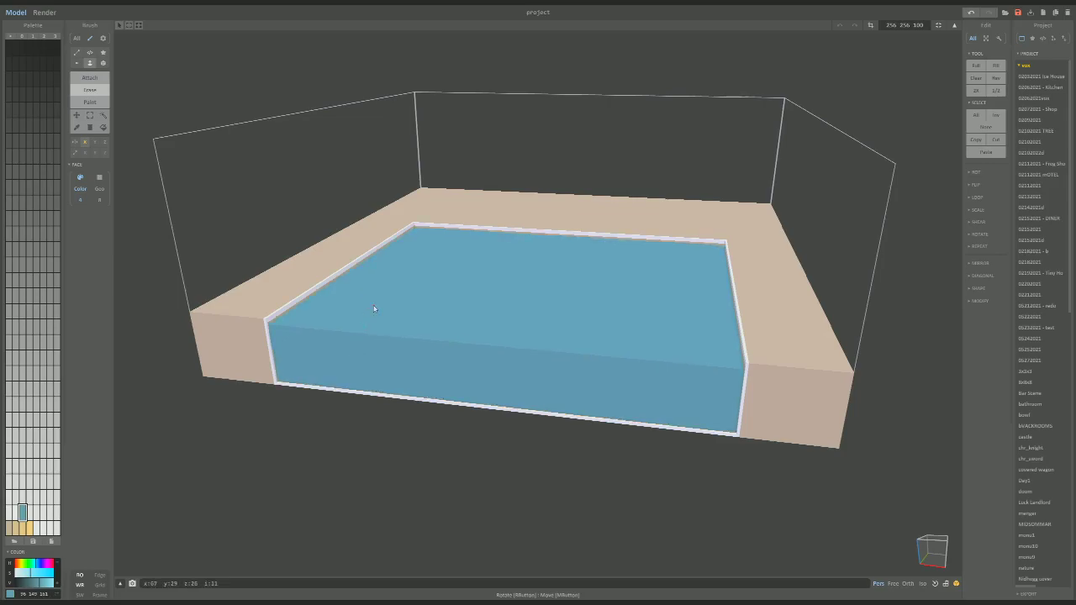
pyautogui.scroll(5, 344, 339)
pyautogui.moveTo(403, 317)
pyautogui.mouseDown(button='right')
pyautogui.moveTo(348, 342)
pyautogui.moveTo(374, 319)
pyautogui.moveTo(398, 332)
pyautogui.mouseUp(button='right')
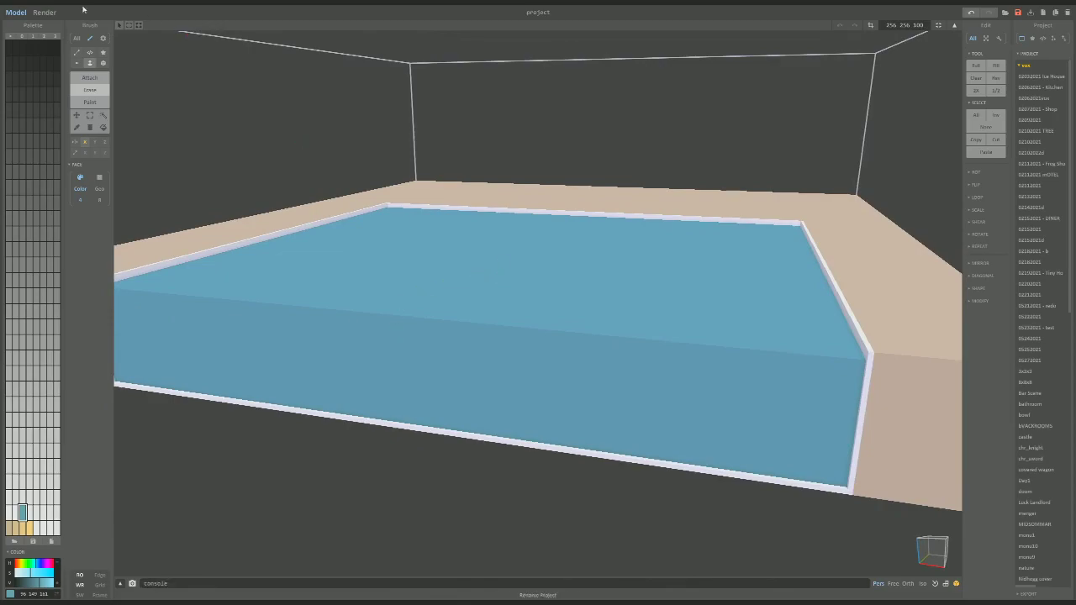
# Render the pool and increase the transparency of the water's Glass material to nearly full.
pyautogui.click(44, 11)
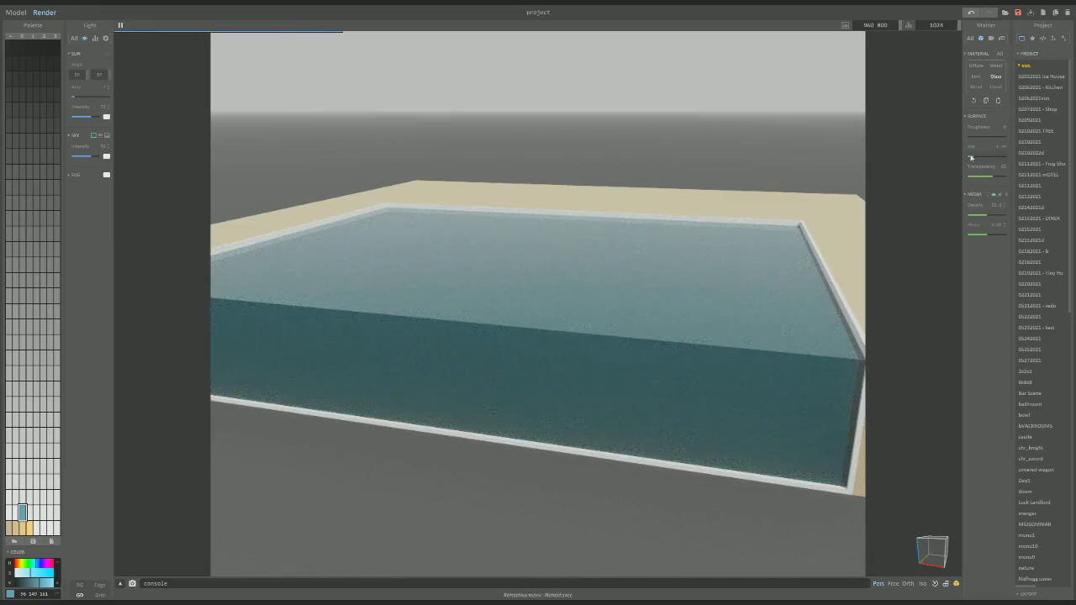
pyautogui.click(994, 175)
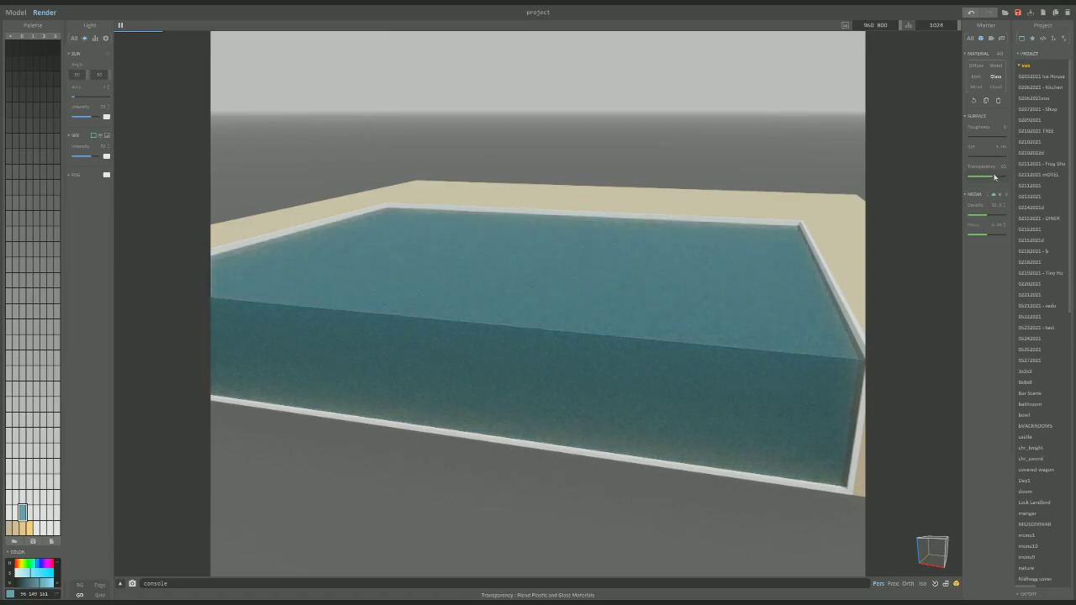
pyautogui.moveTo(995, 175); pyautogui.dragTo(1000, 177)
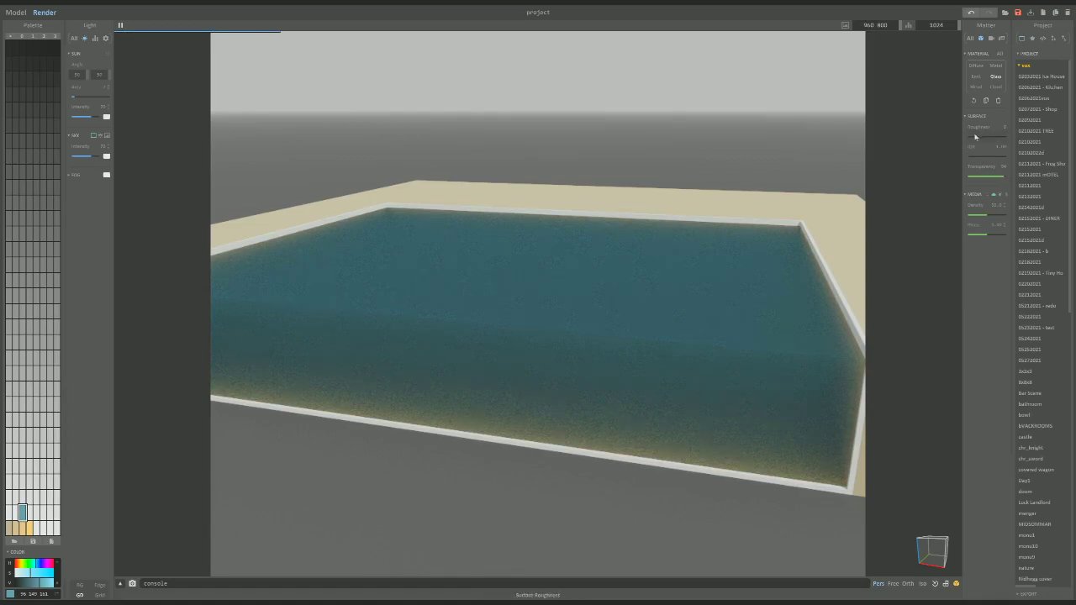
# Try different media density and phase levels on the water's Glass material.
pyautogui.moveTo(989, 220); pyautogui.dragTo(976, 215)
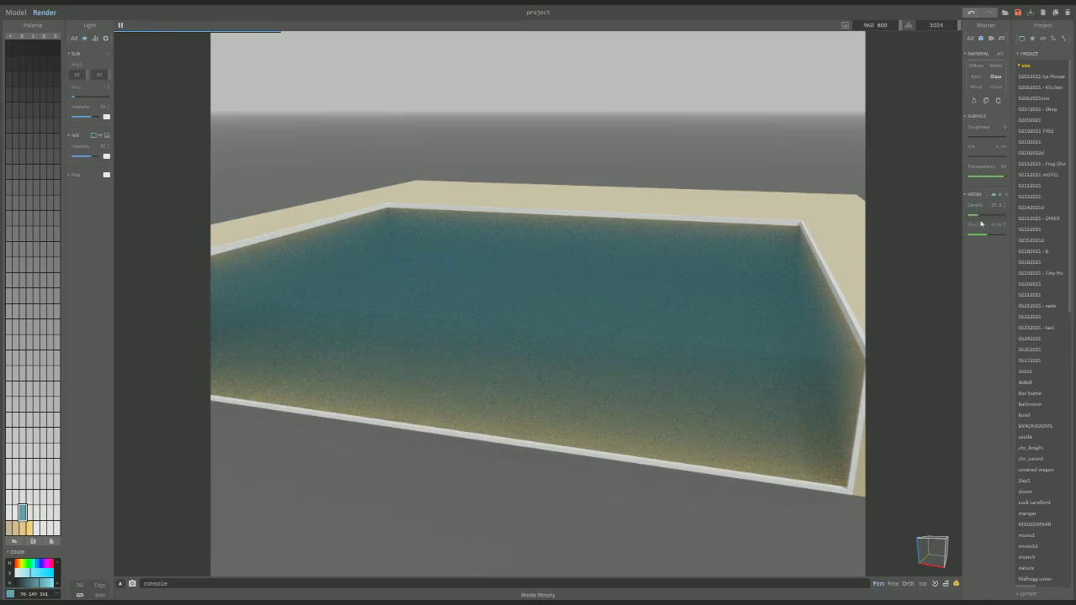
pyautogui.moveTo(987, 235); pyautogui.dragTo(1001, 237)
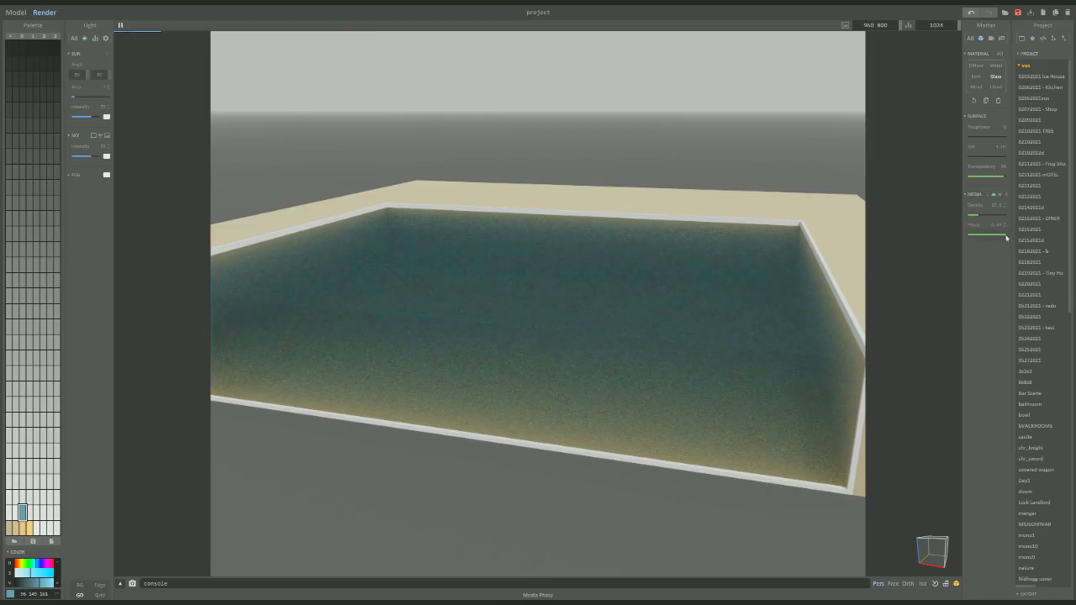
pyautogui.moveTo(999, 238); pyautogui.dragTo(969, 219)
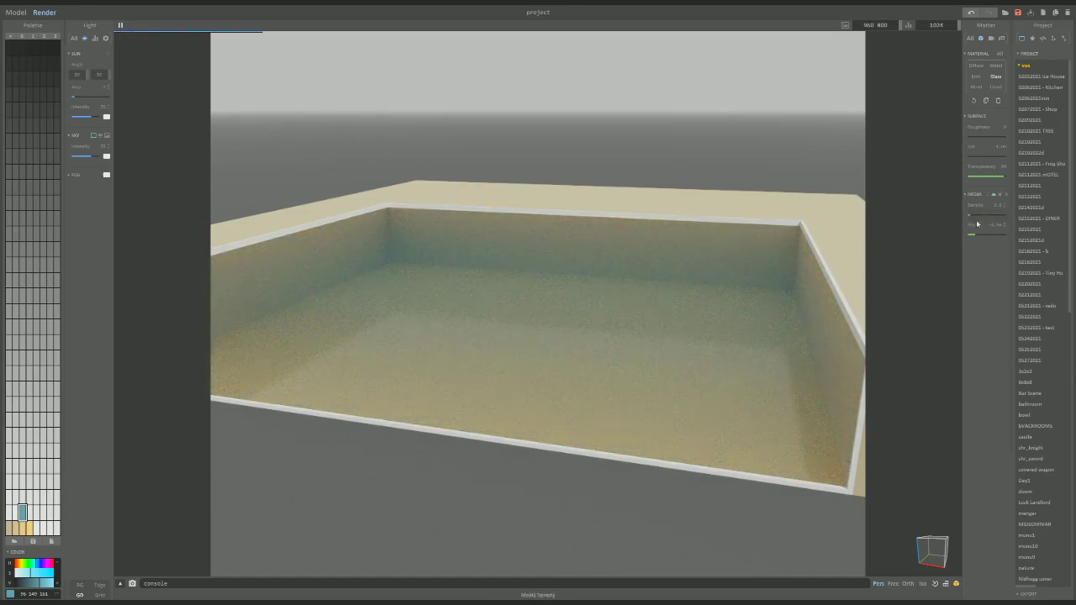
pyautogui.moveTo(980, 220); pyautogui.dragTo(994, 217)
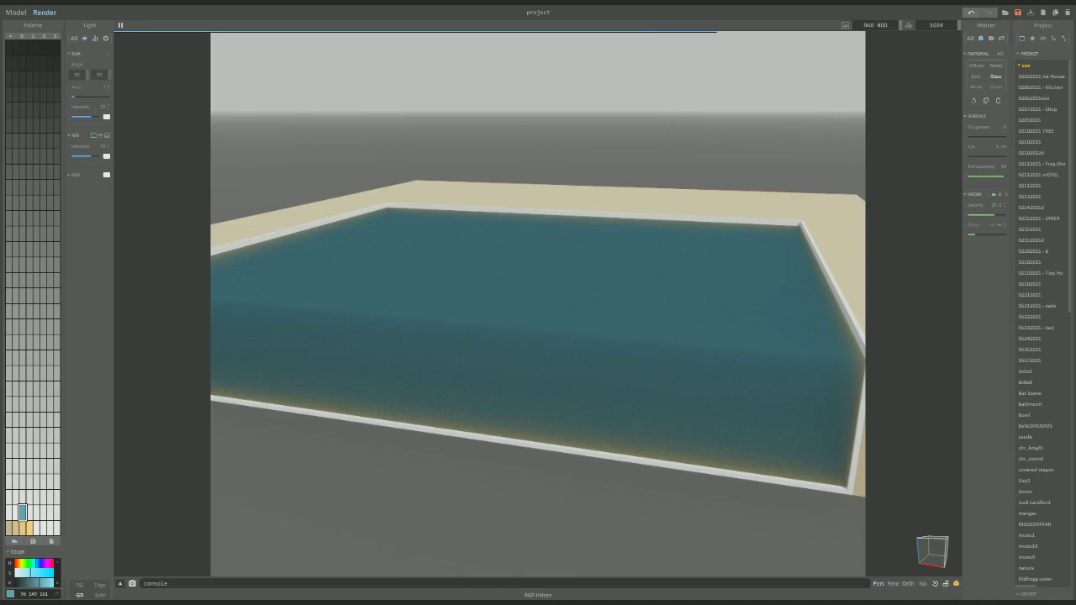
# Brighten the water color to RGB 124 190 207 and set its glass transparency to 100 with a lower media density.
pyautogui.click(43, 586)
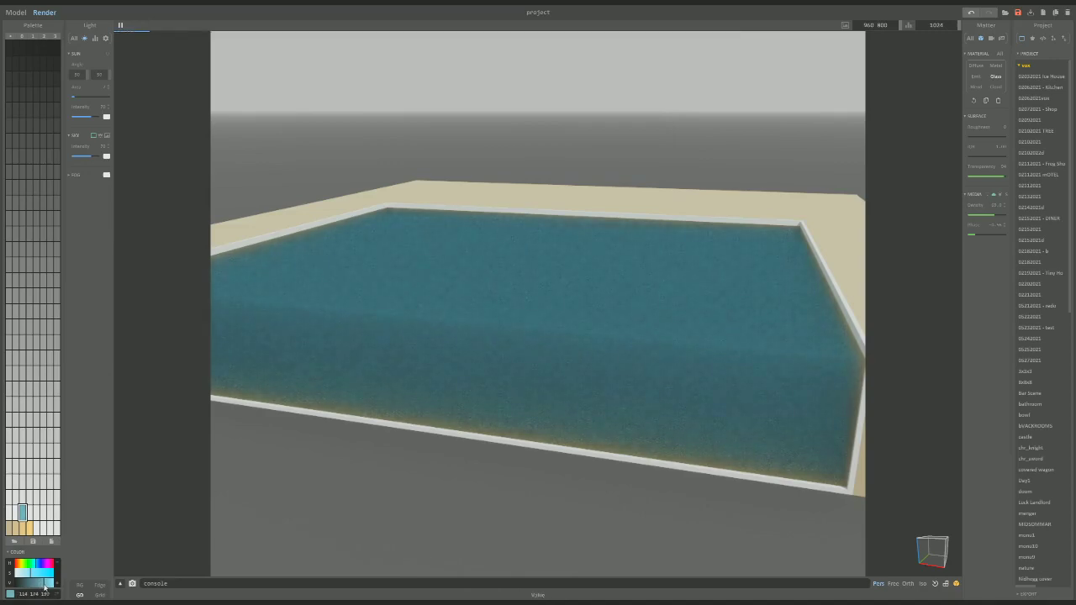
pyautogui.moveTo(45, 587); pyautogui.dragTo(49, 583)
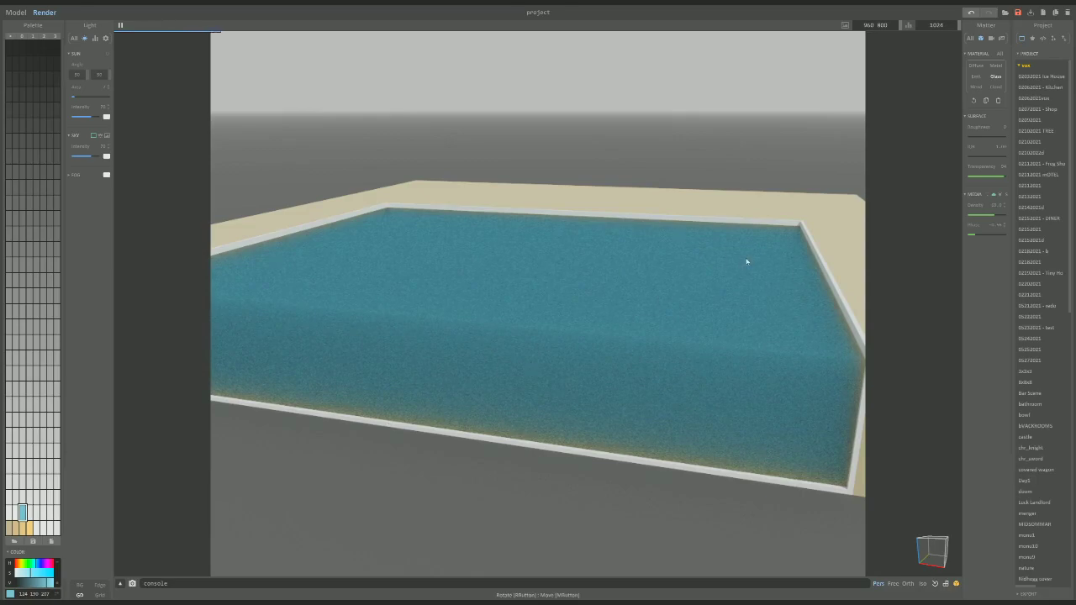
pyautogui.click(1001, 176)
pyautogui.moveTo(994, 219); pyautogui.dragTo(982, 219)
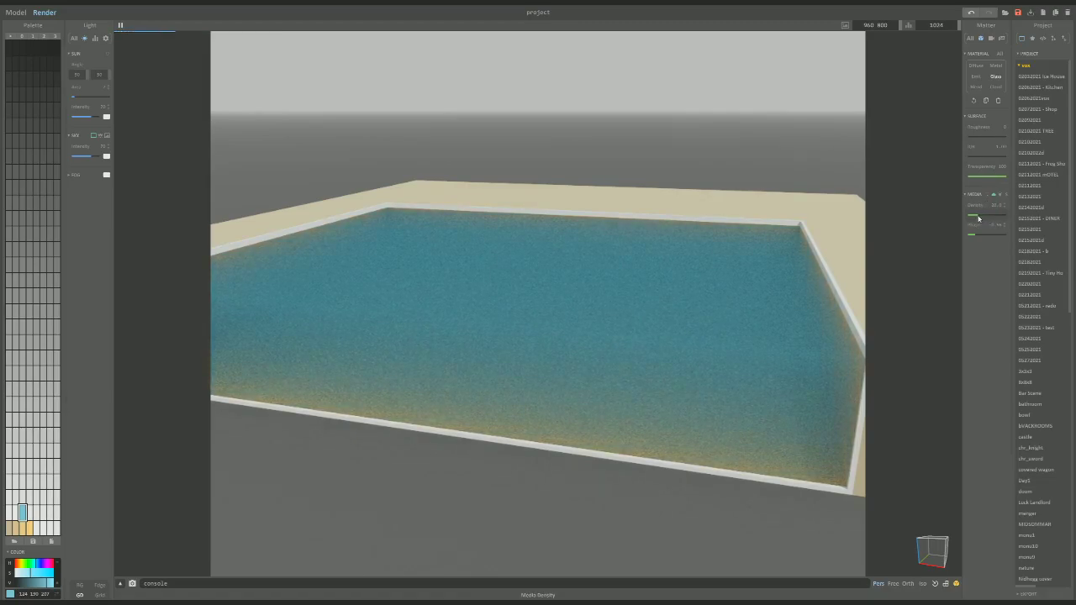
# Show all render light settings and enable the second, third and last options in the Sample section.
pyautogui.moveTo(866, 240); pyautogui.dragTo(772, 262, button='right')
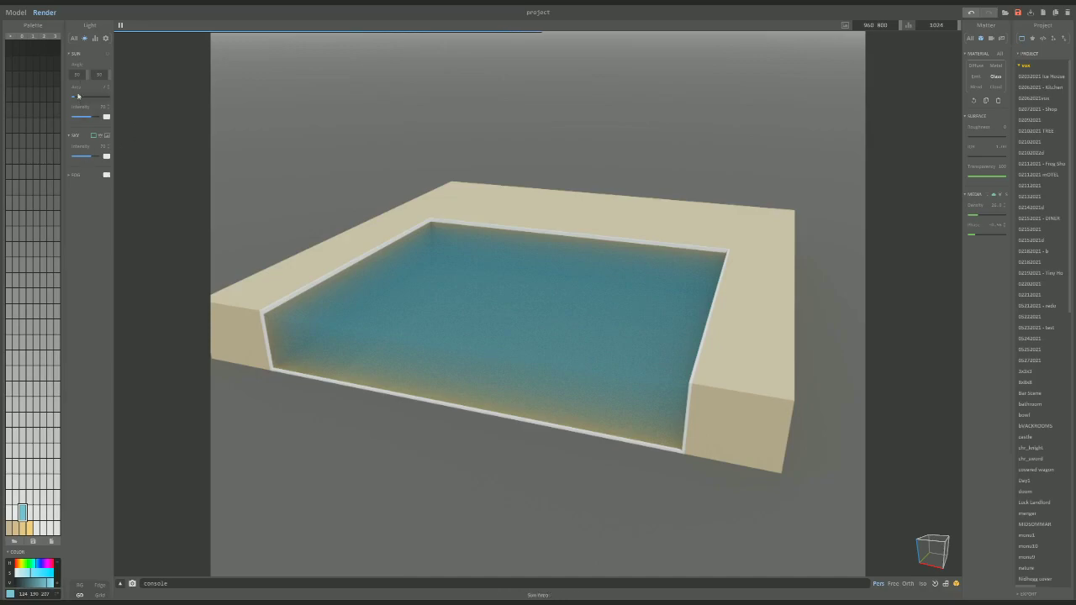
pyautogui.click(73, 38)
pyautogui.click(107, 279)
pyautogui.click(108, 289)
pyautogui.click(108, 329)
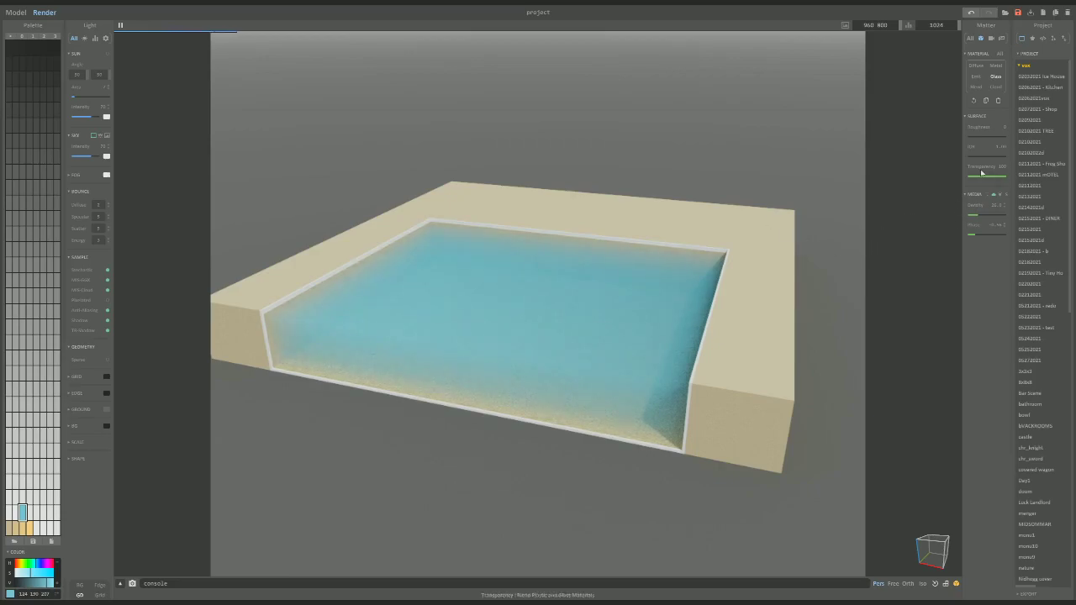
# Darken the water color to RGB 94 144 157 and set its media density to 100 with the phase near its minimum.
pyautogui.moveTo(986, 216); pyautogui.dragTo(995, 218)
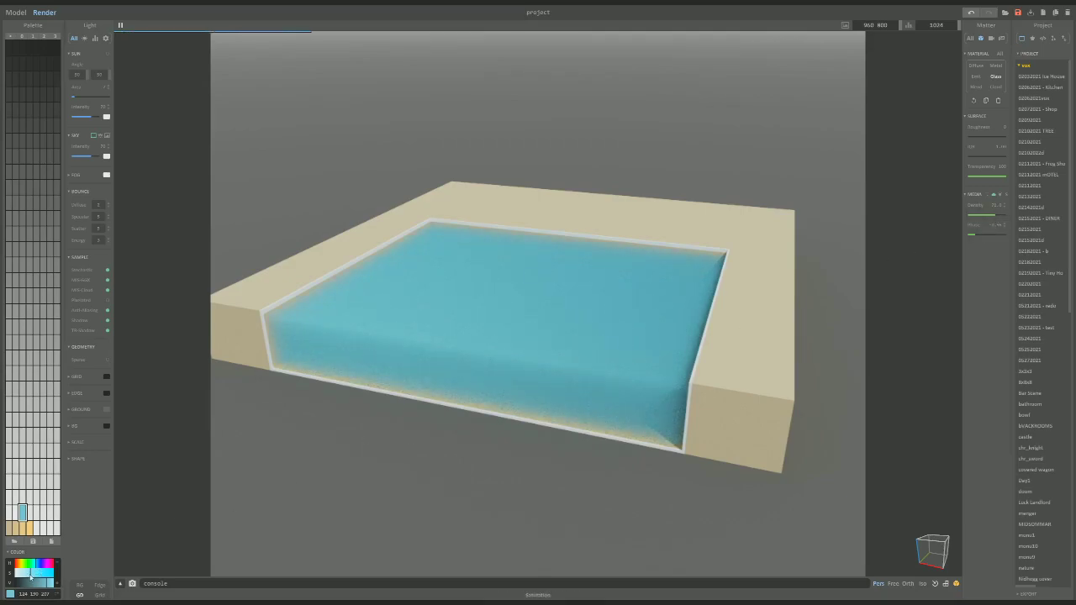
pyautogui.moveTo(45, 585); pyautogui.dragTo(40, 586)
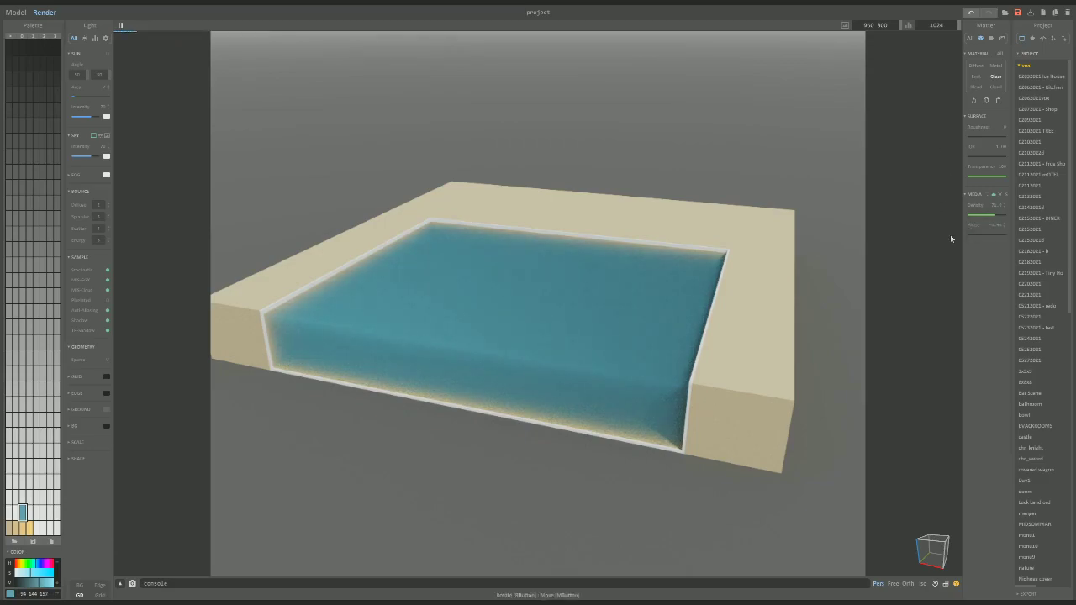
pyautogui.moveTo(994, 216); pyautogui.dragTo(1007, 218)
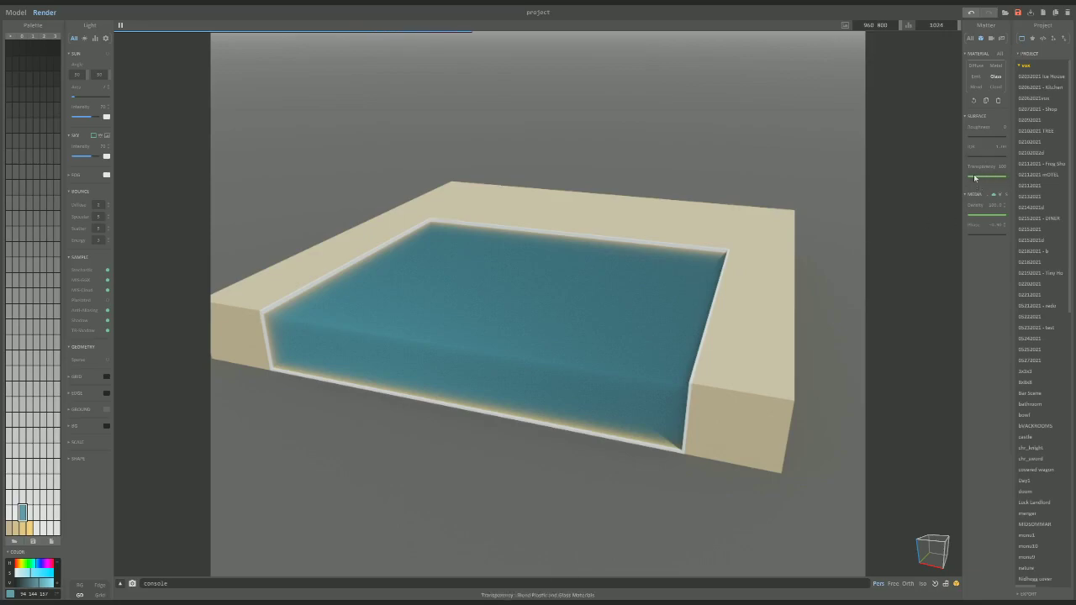
# Try a moderate roughness and a low index of refraction on the water's Glass material.
pyautogui.click(983, 137)
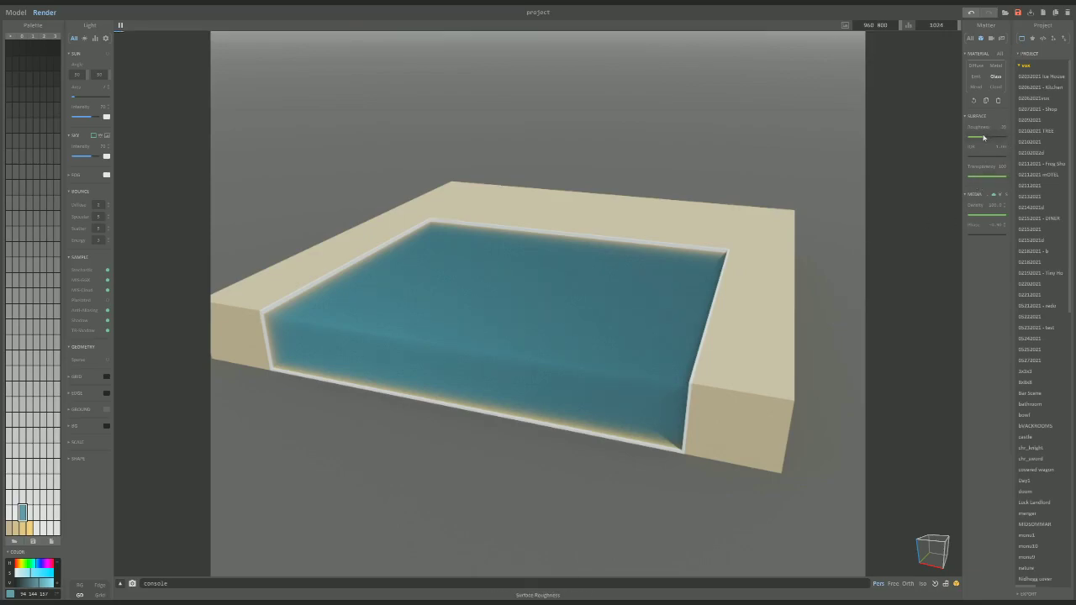
pyautogui.click(981, 156)
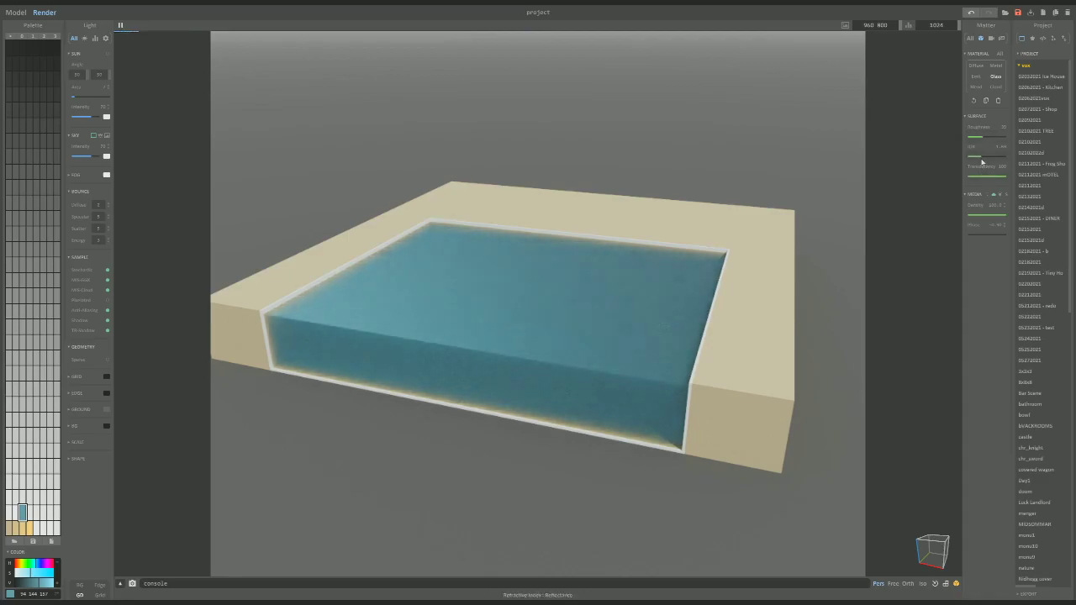
pyautogui.moveTo(981, 161); pyautogui.dragTo(972, 160)
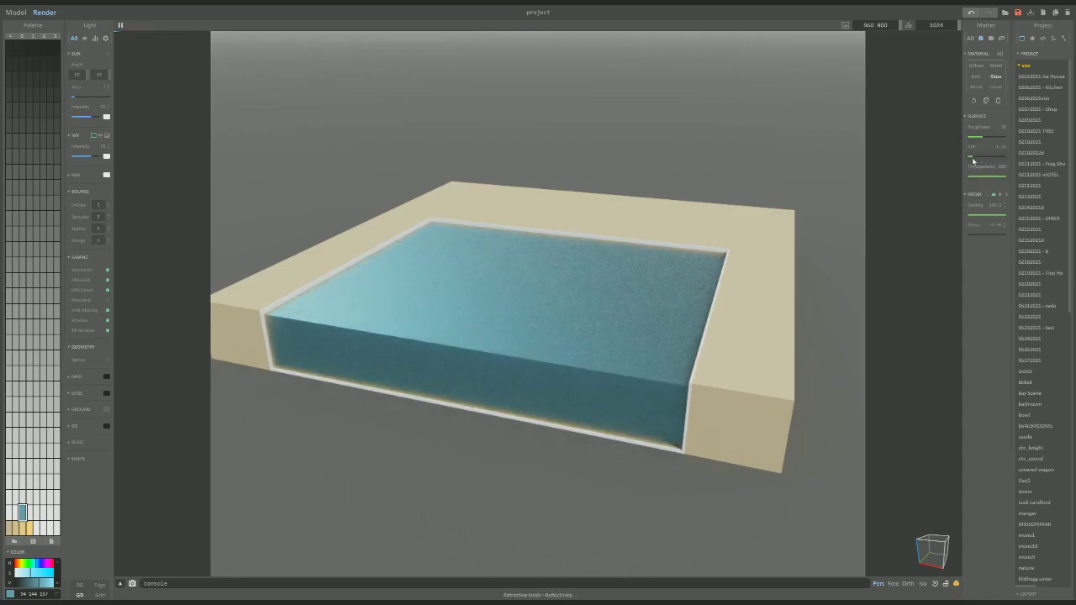
# Try the light-emitting and light-absorbing media types on the water, with the density lowered for absorption.
pyautogui.click(999, 195)
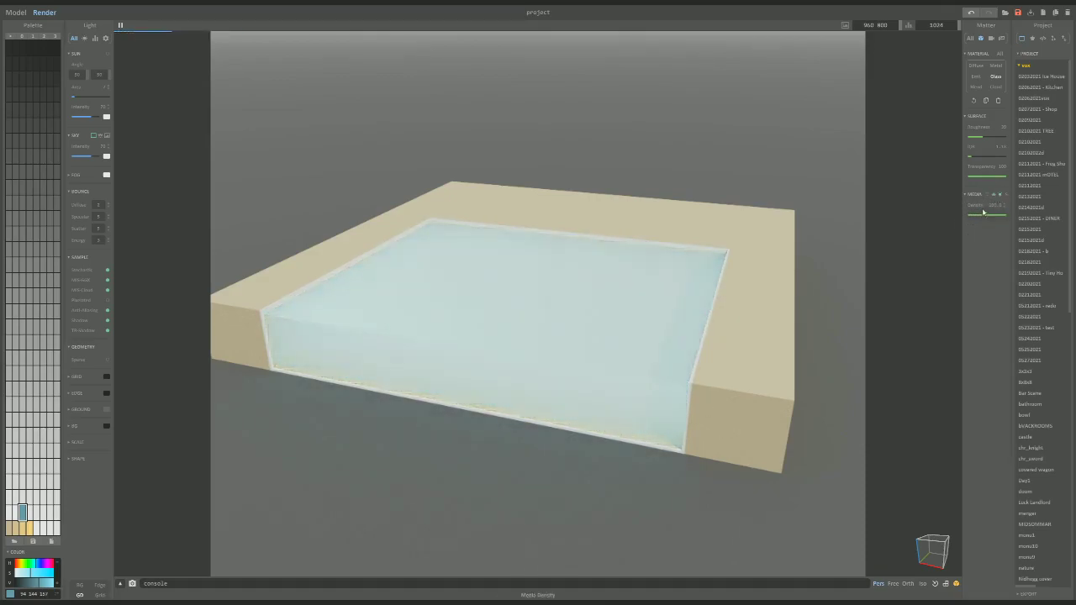
pyautogui.click(993, 195)
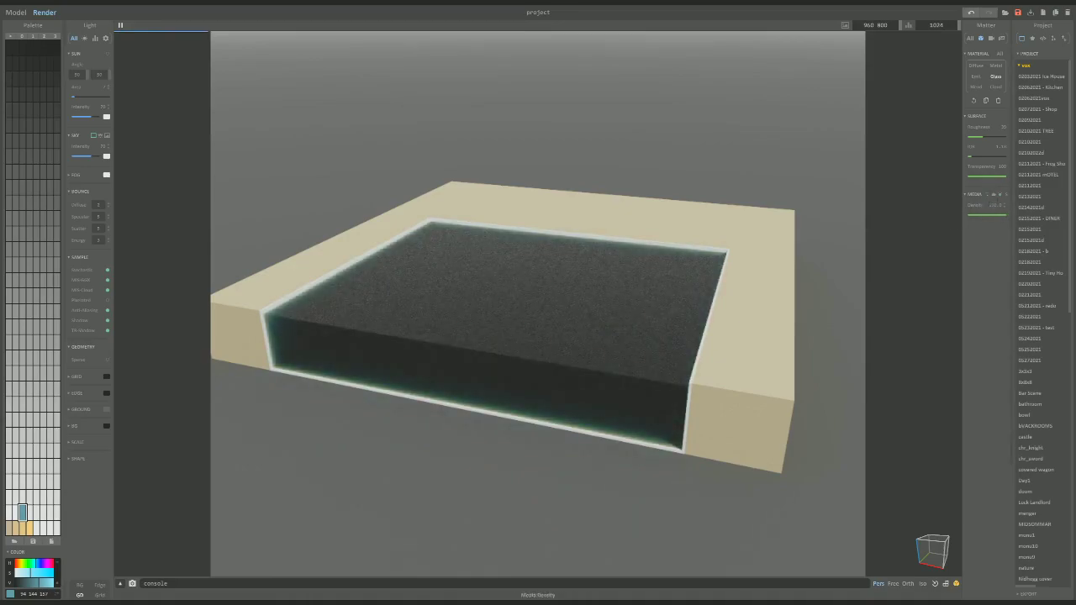
pyautogui.click(971, 215)
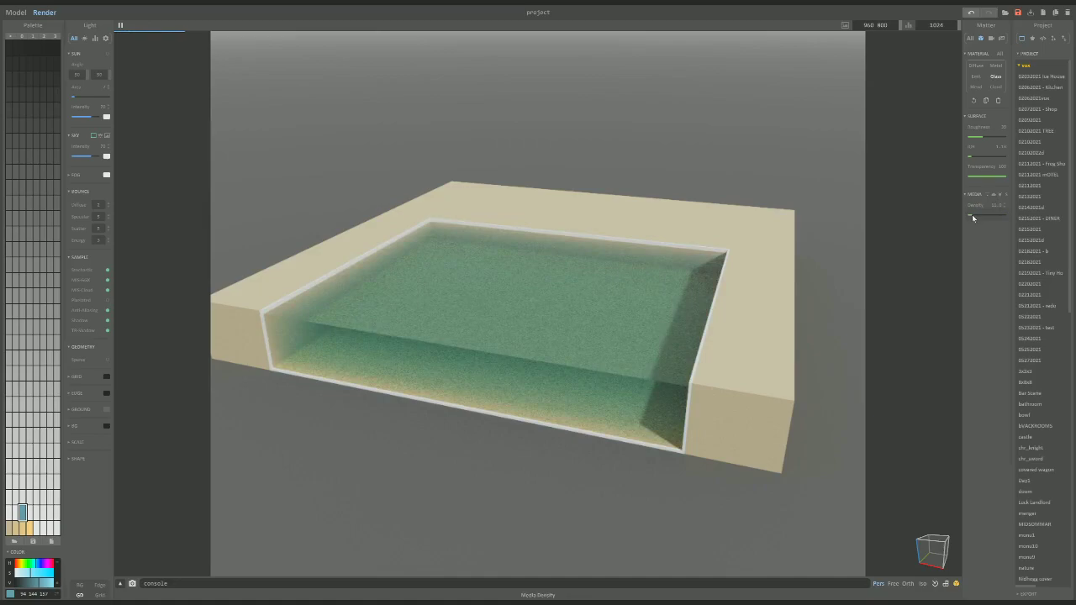
pyautogui.moveTo(896, 230); pyautogui.dragTo(846, 233, button='right')
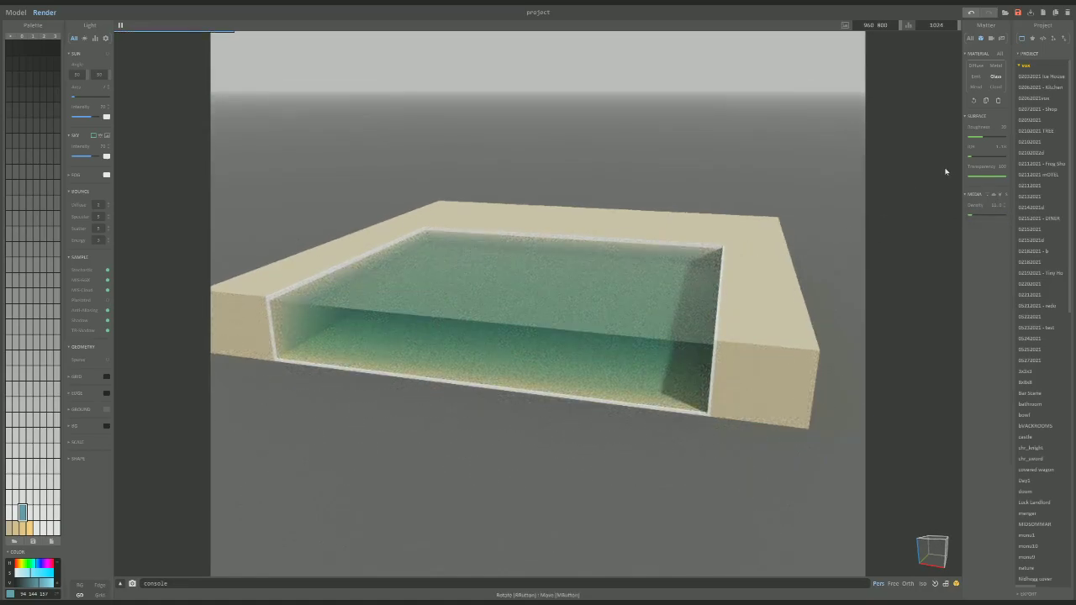
# Switch the water's media back to the scattering type with a fairly low density and a slightly raised phase.
pyautogui.click(993, 195)
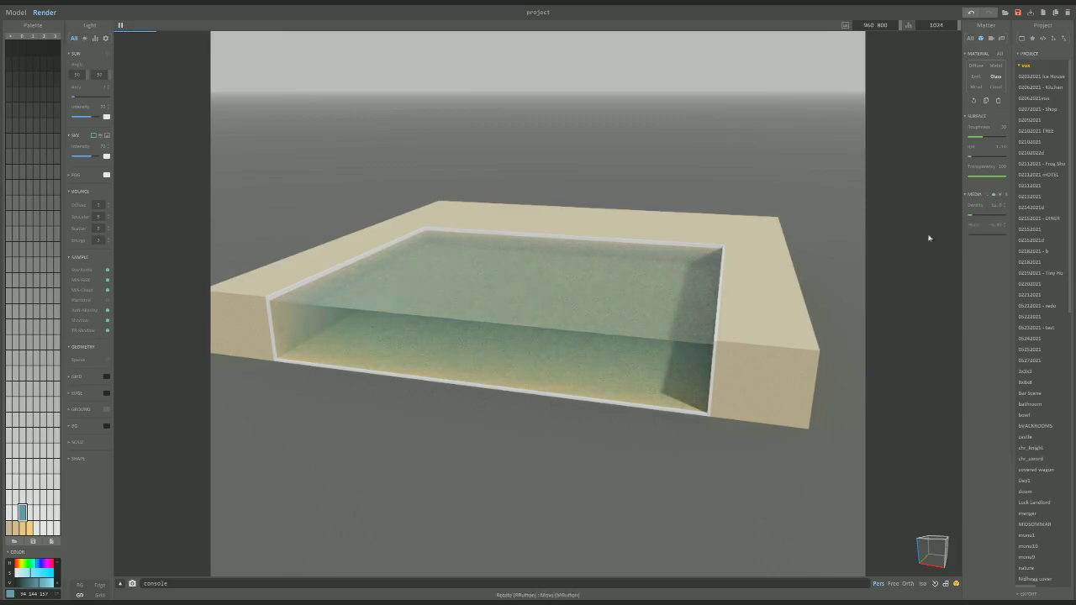
pyautogui.click(979, 235)
pyautogui.moveTo(979, 237); pyautogui.dragTo(989, 239)
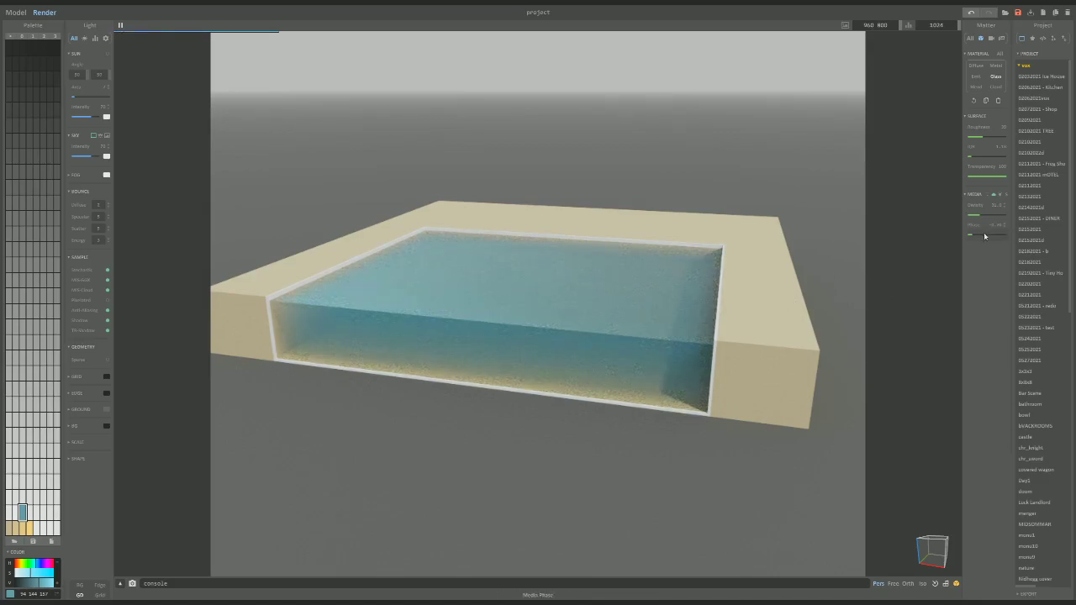
pyautogui.moveTo(902, 276); pyautogui.dragTo(845, 303, button='right')
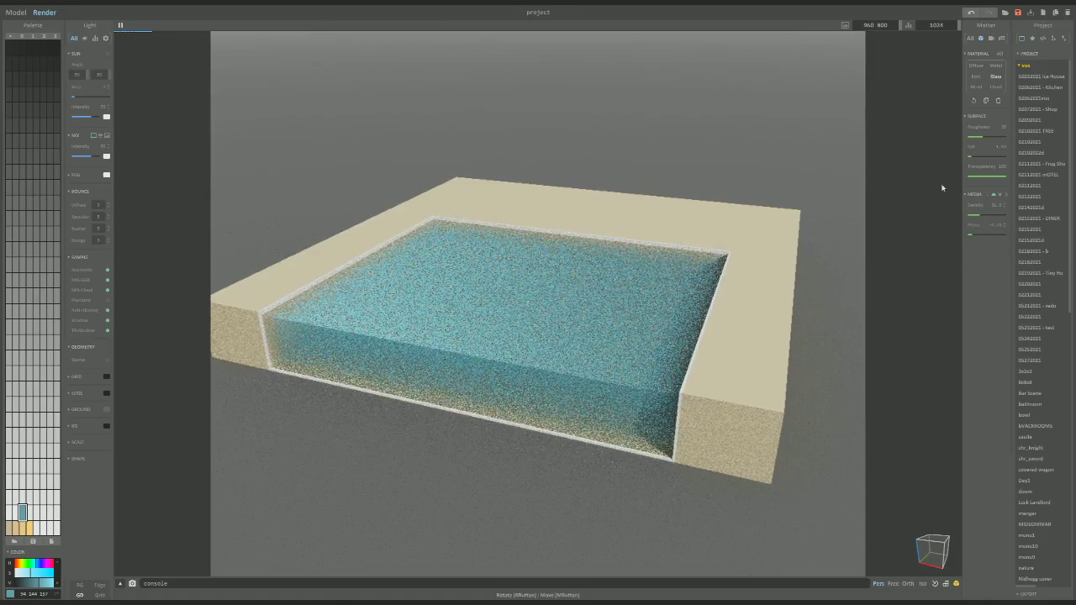
# Set the water's roughness to 0 and raise its index of refraction to near the maximum.
pyautogui.moveTo(975, 139); pyautogui.dragTo(1005, 156)
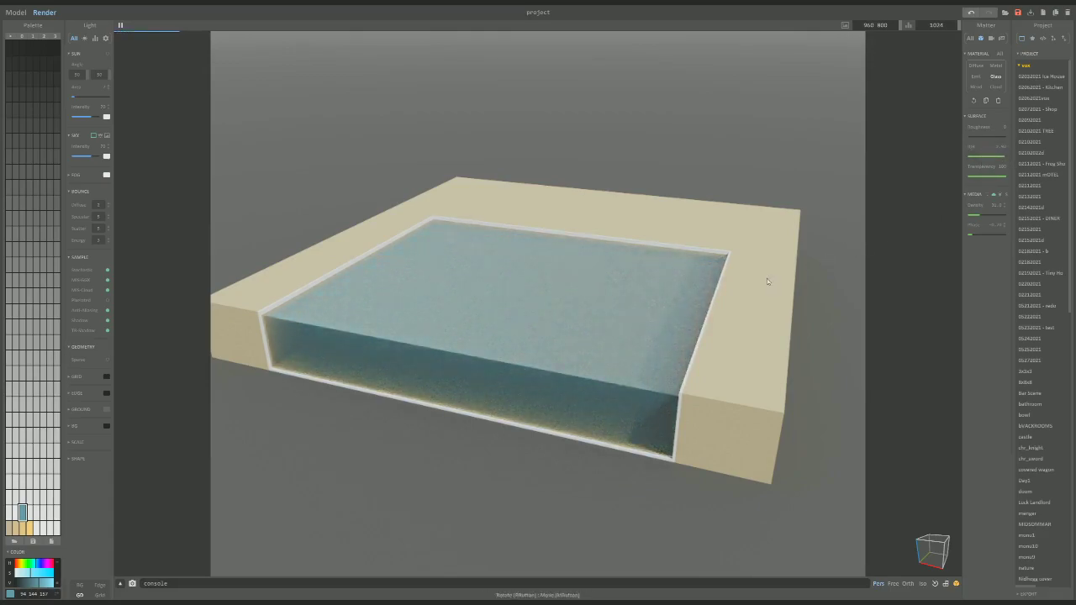
pyautogui.moveTo(678, 320); pyautogui.dragTo(674, 320, button='right')
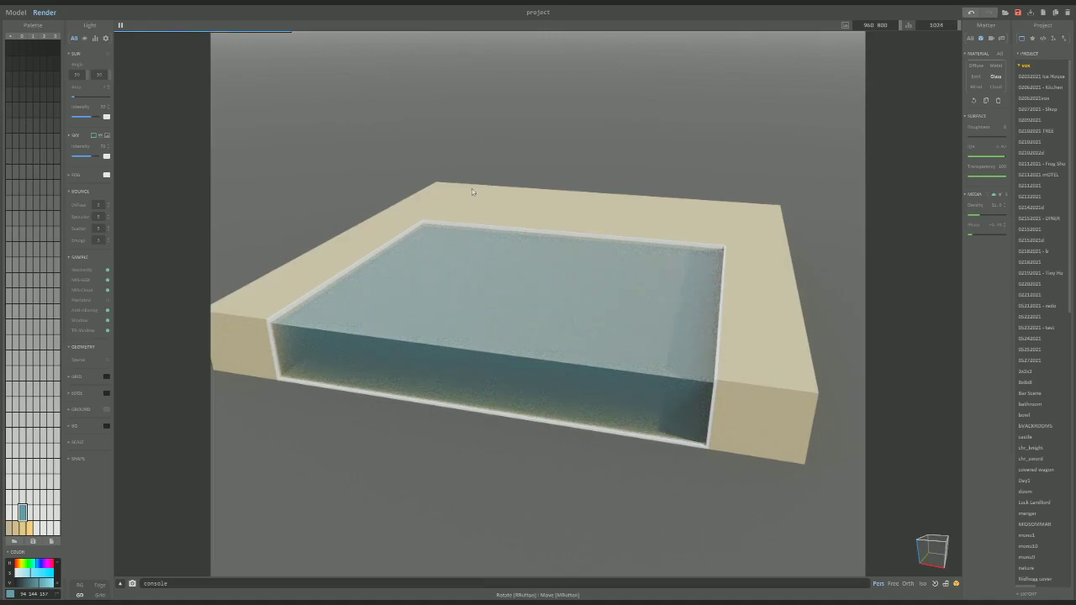
# Switch the sky lighting to an environment image and rotate it to a high value to change the reflections on the water.
pyautogui.click(100, 136)
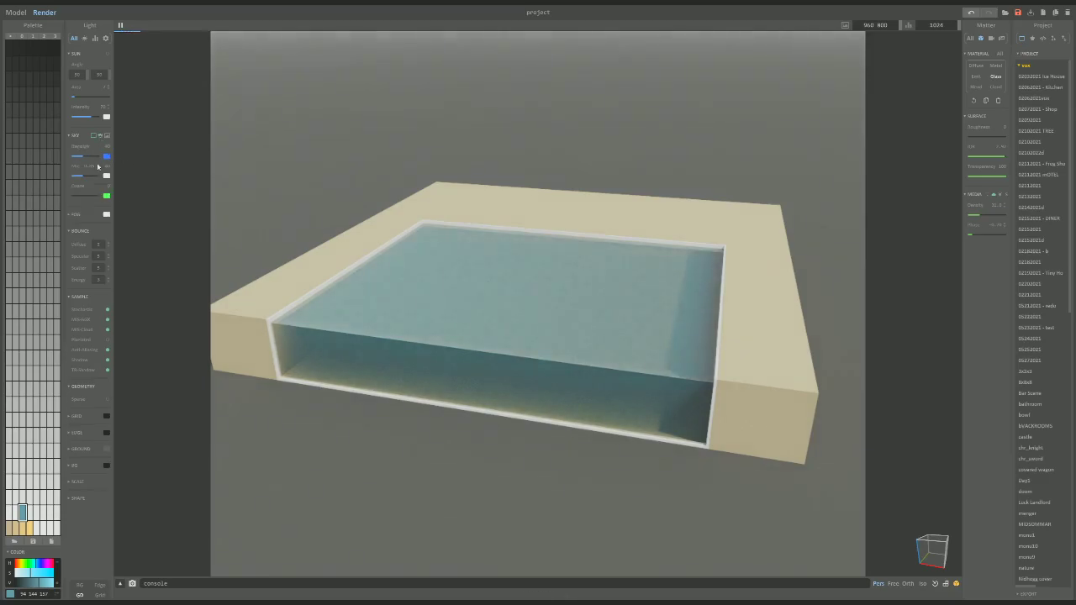
pyautogui.click(106, 136)
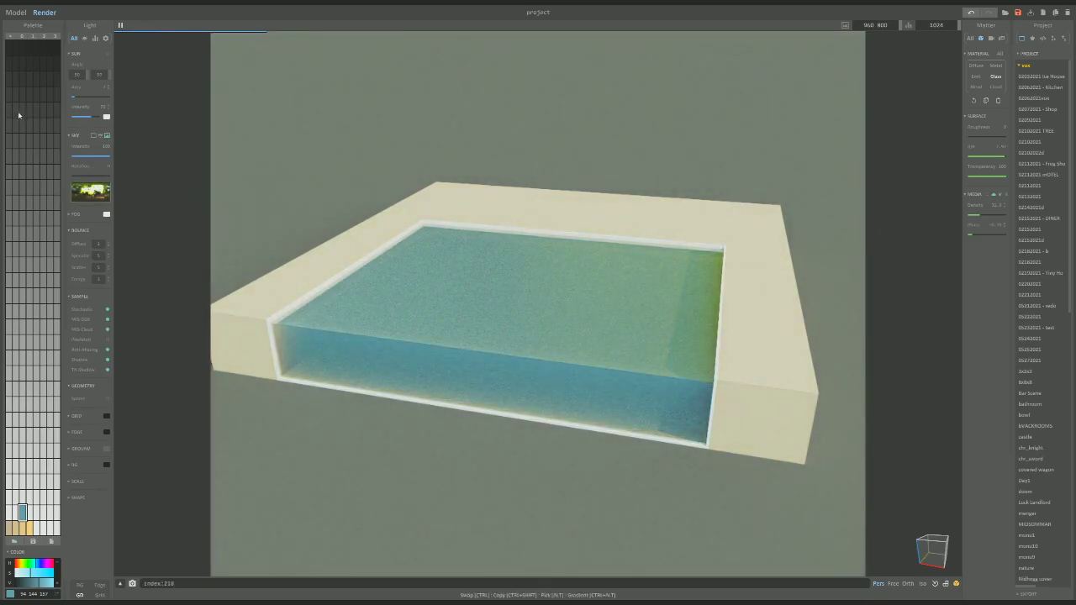
pyautogui.moveTo(77, 176); pyautogui.dragTo(102, 179)
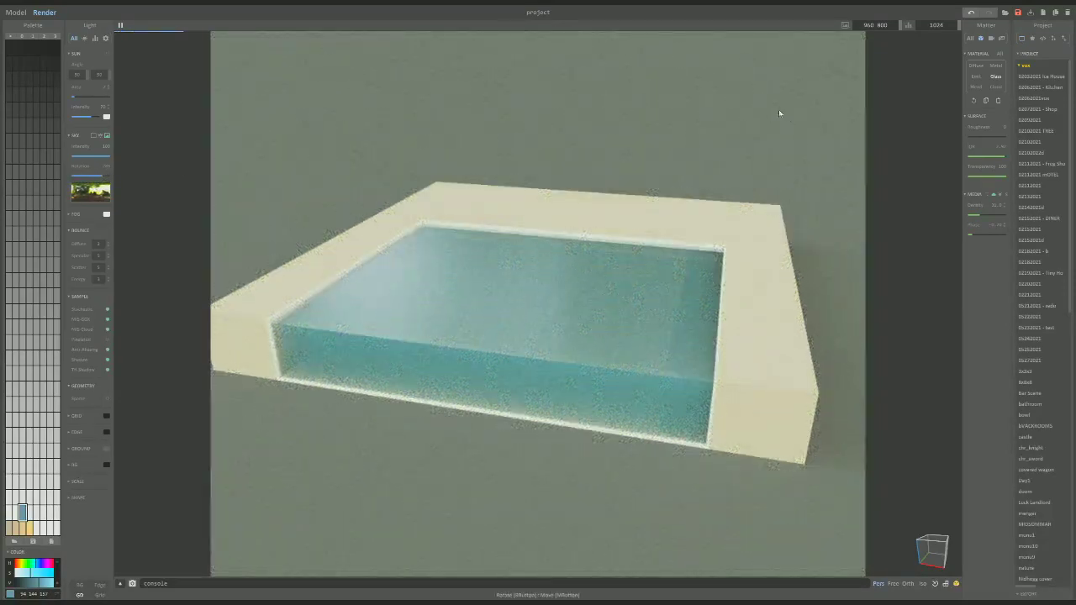
pyautogui.scroll(5, 719, 183)
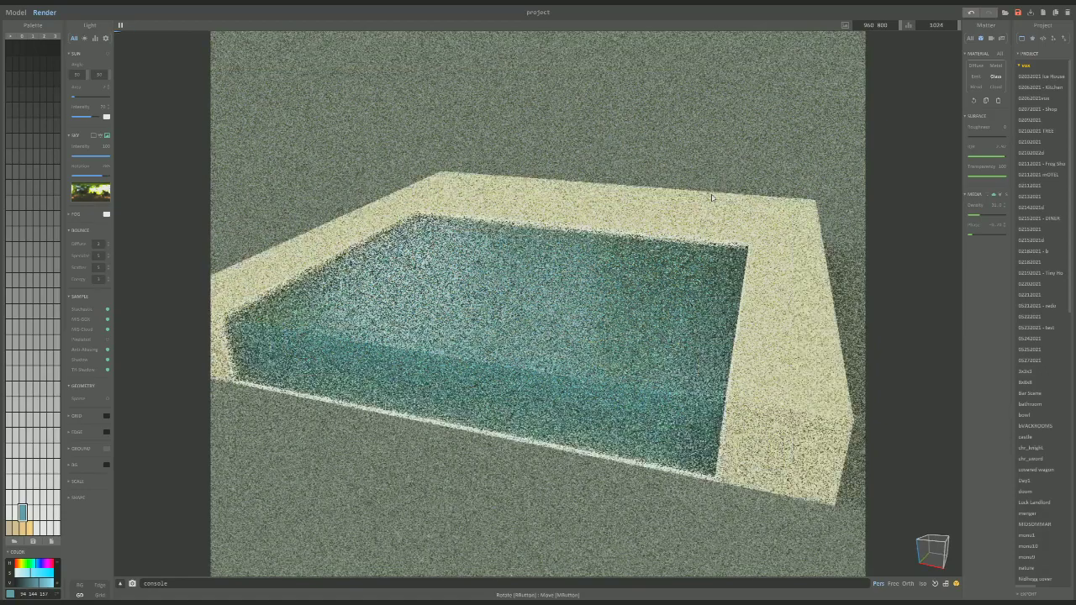
pyautogui.scroll(1, 720, 190)
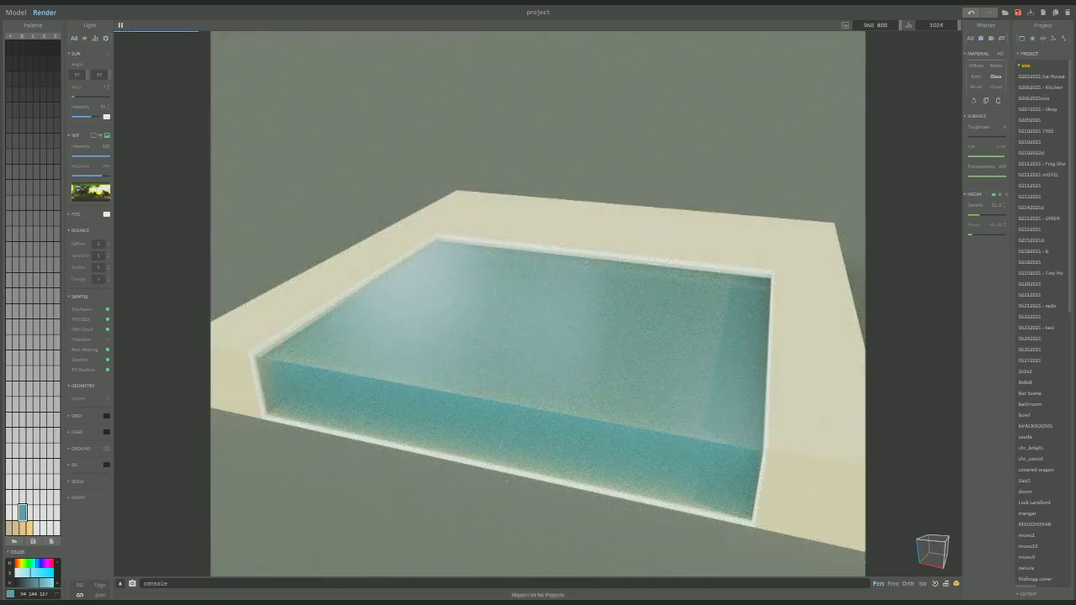
# Compare the orthographic and free camera projections, and keep the orthographic one with the view facing the pool's open side.
pyautogui.click(908, 583)
pyautogui.moveTo(851, 559); pyautogui.dragTo(723, 475, button='right')
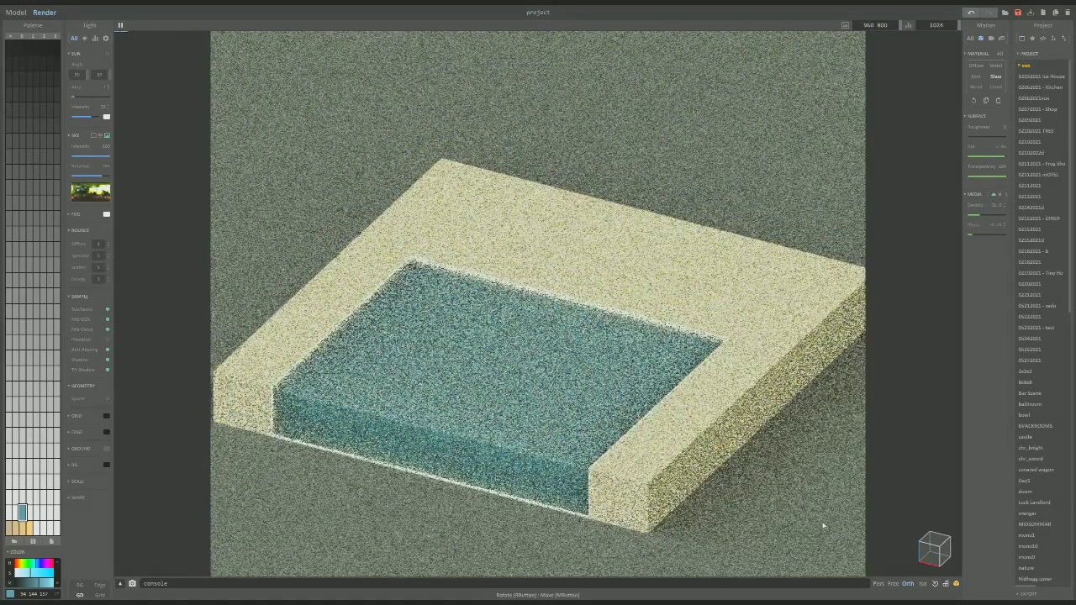
pyautogui.click(893, 583)
pyautogui.moveTo(790, 470); pyautogui.dragTo(767, 418, button='right')
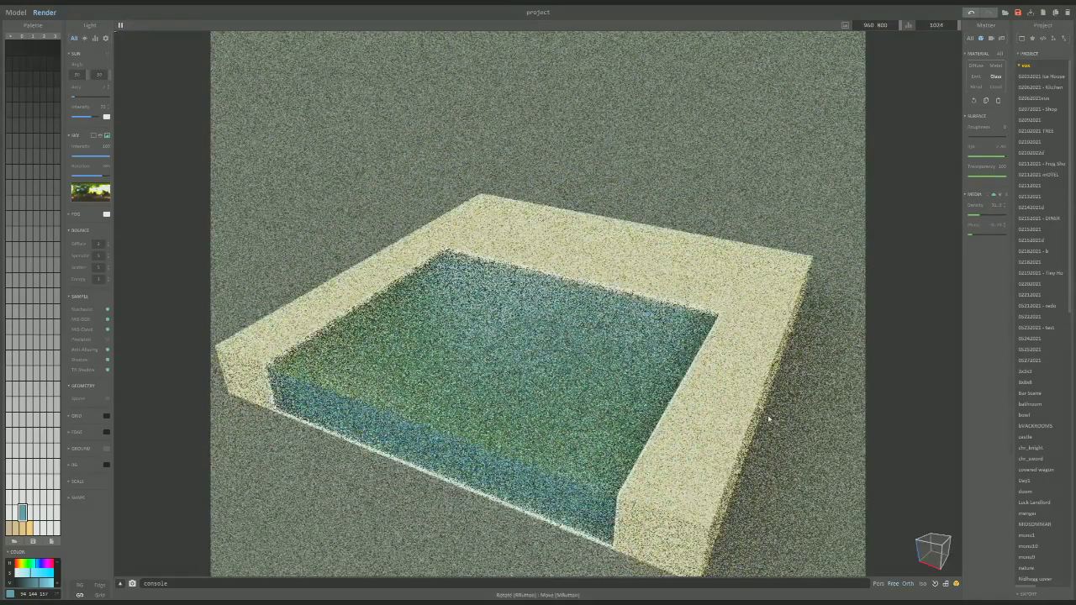
pyautogui.click(907, 583)
pyautogui.moveTo(751, 486); pyautogui.dragTo(746, 464, button='right')
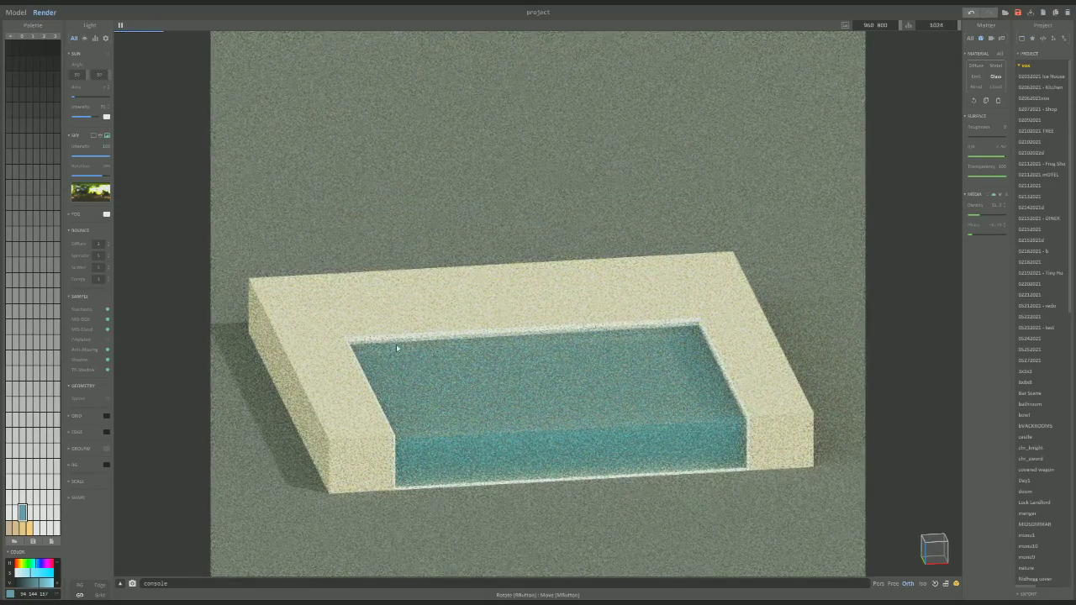
# Pick the deck's tan colour and change it to a slightly darker, muted pinkish beige.
pyautogui.click(332, 315)
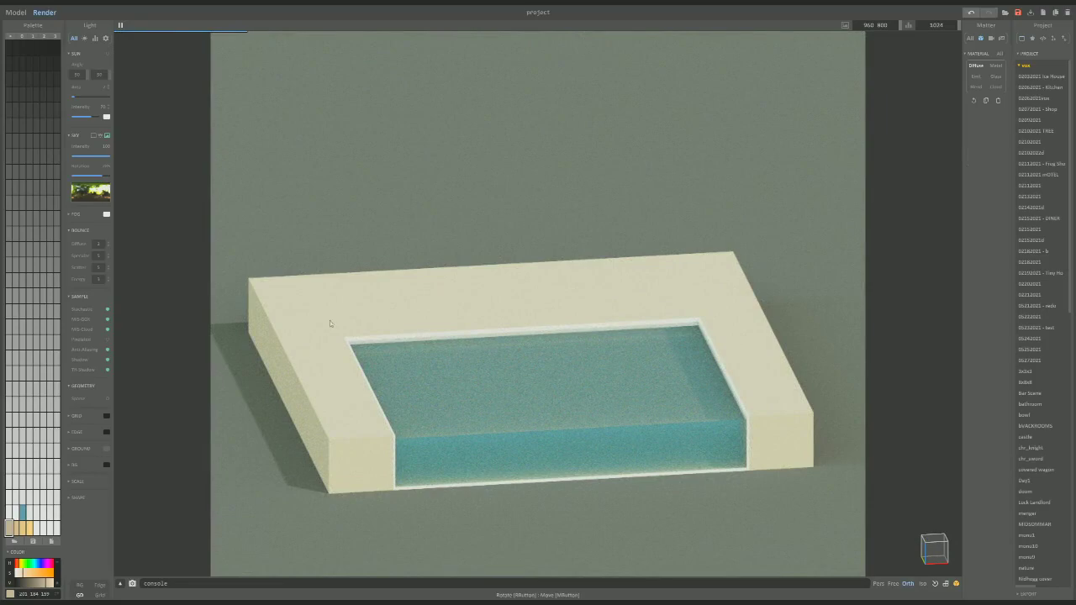
pyautogui.click(17, 570)
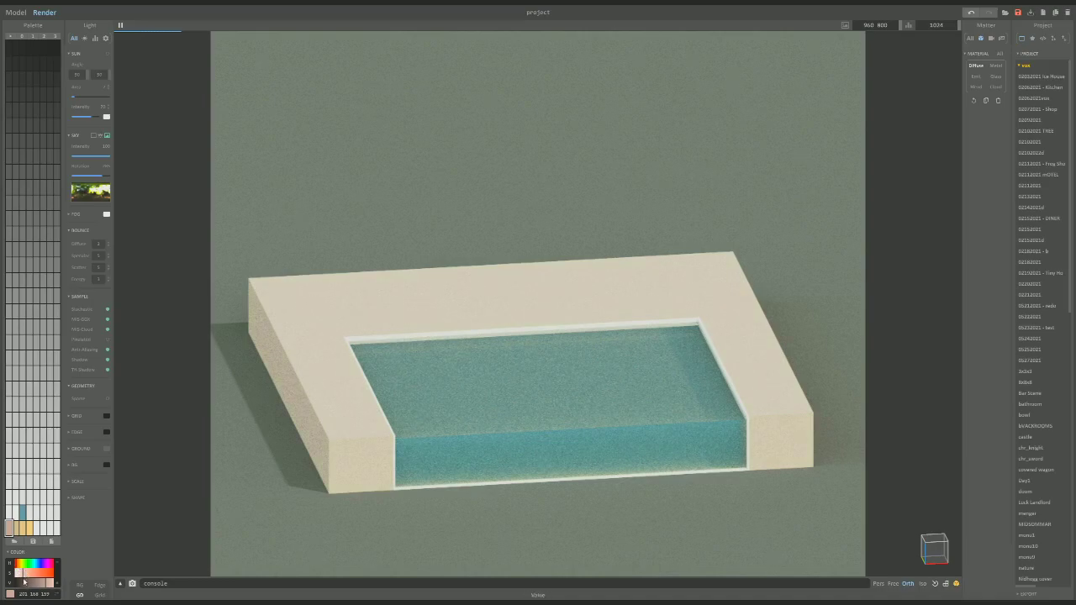
pyautogui.click(23, 575)
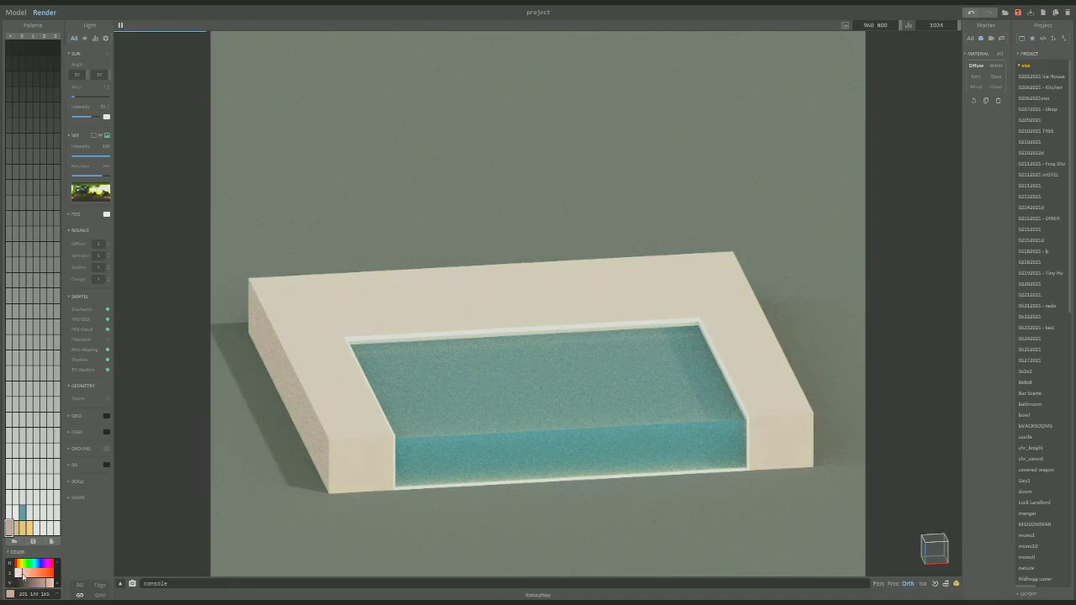
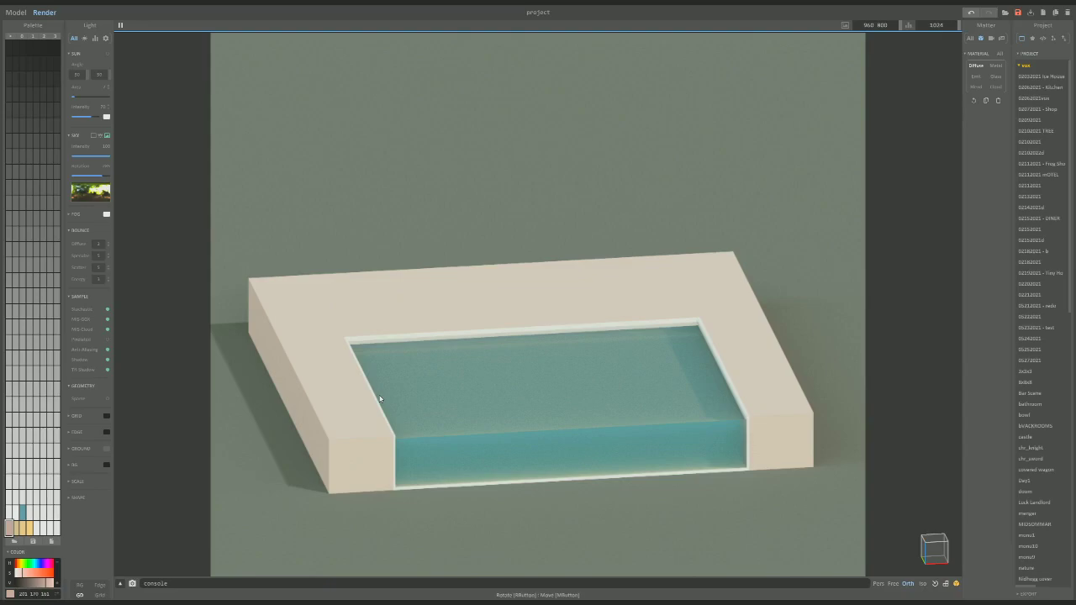
pyautogui.moveTo(402, 404)
pyautogui.mouseDown(button='right')
pyautogui.moveTo(532, 447)
pyautogui.moveTo(520, 438)
pyautogui.mouseUp(button='right')
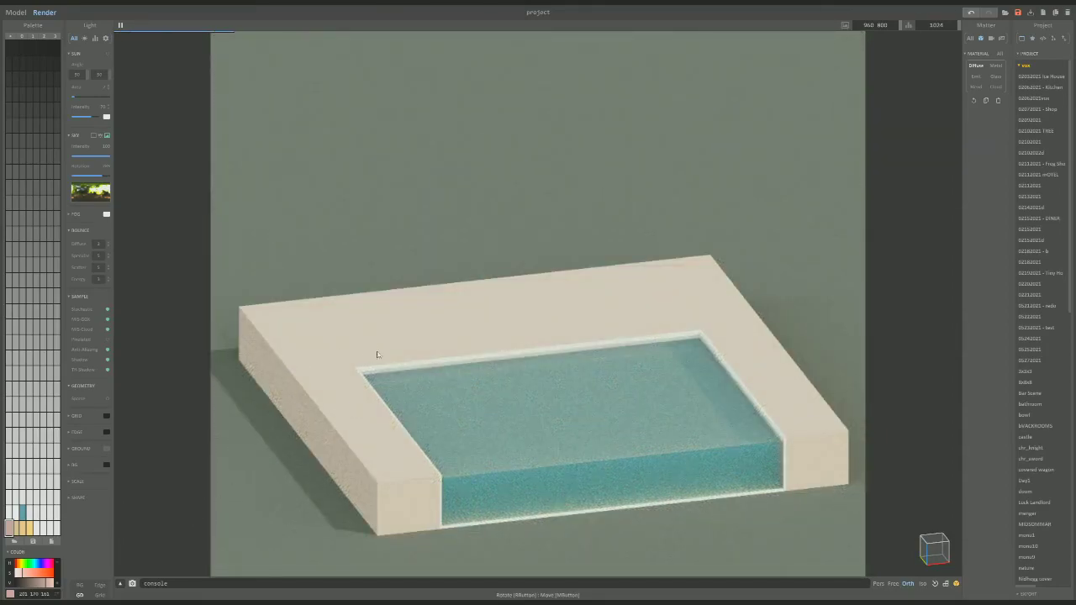
pyautogui.moveTo(48, 586); pyautogui.dragTo(45, 584)
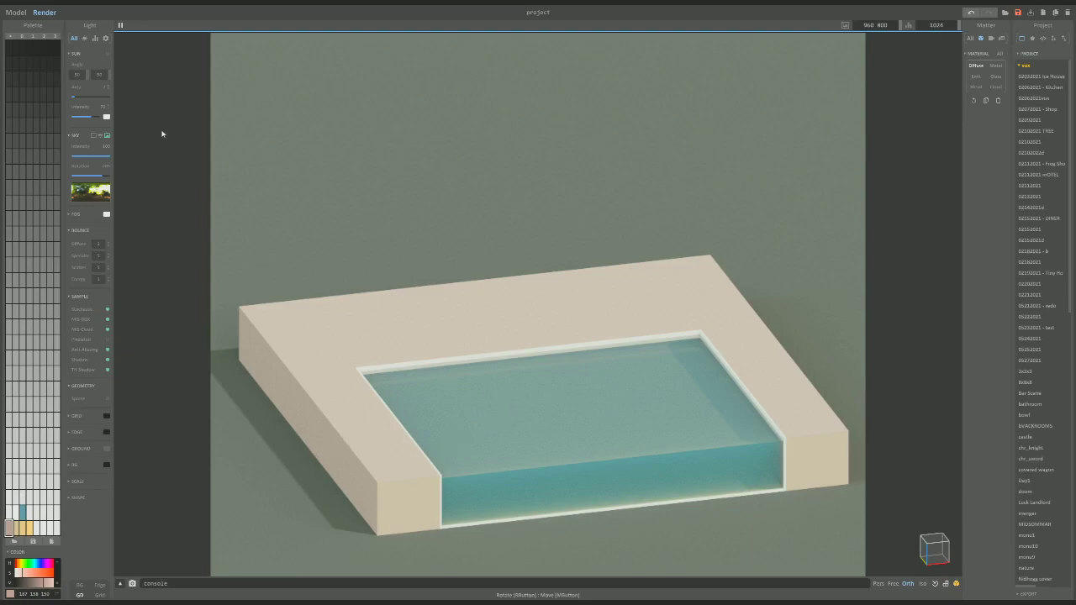
# Try the Lego and Clay voxel shapes on the rendered pool and return to the Cube shape.
pyautogui.click(76, 498)
pyautogui.click(99, 510)
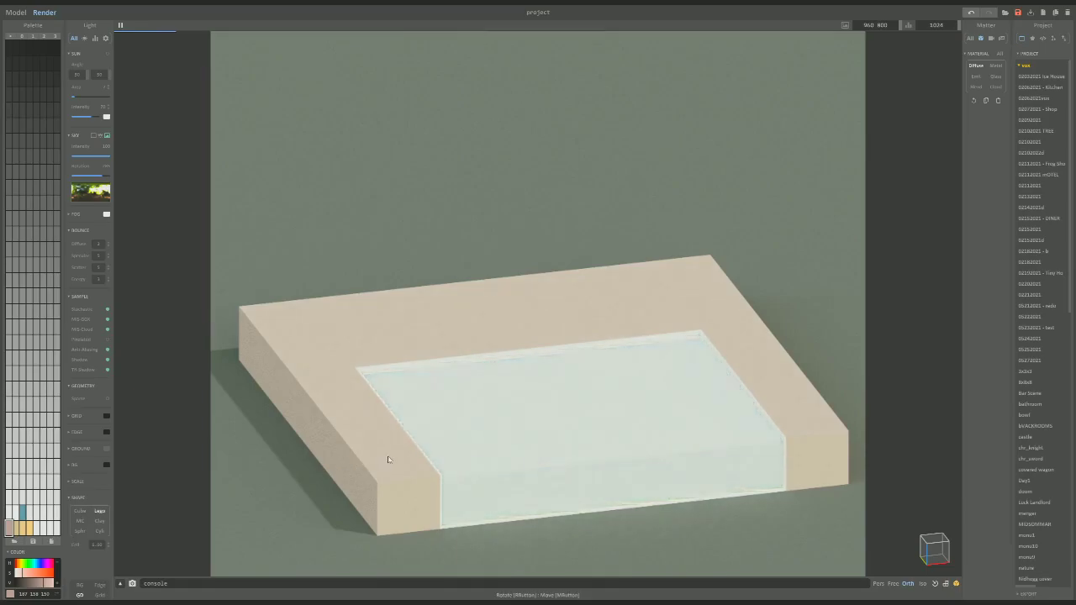
pyautogui.scroll(5, 388, 459)
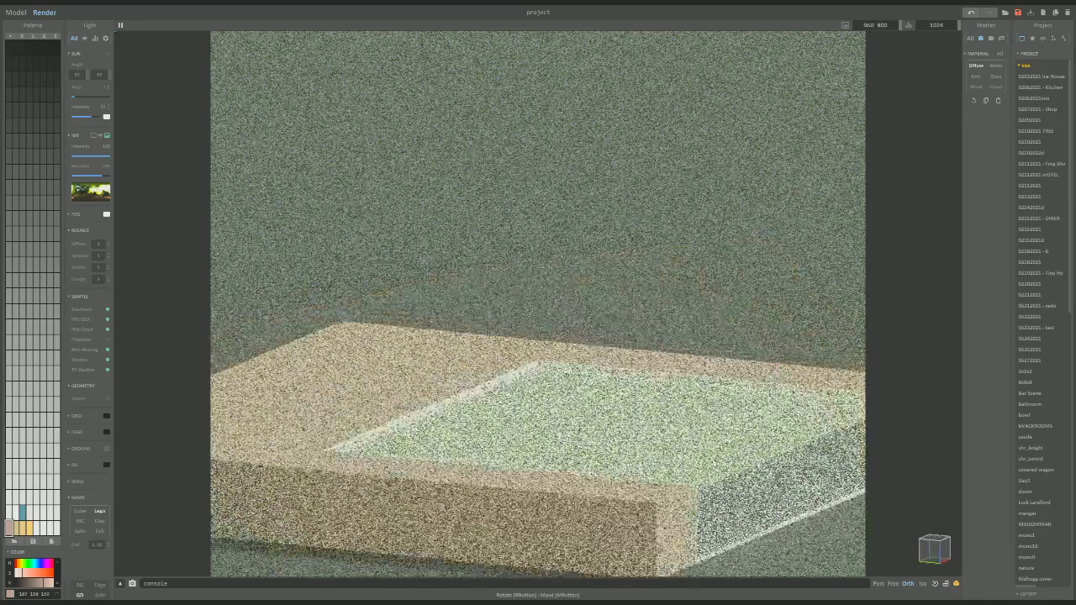
pyautogui.scroll(4, 412, 458)
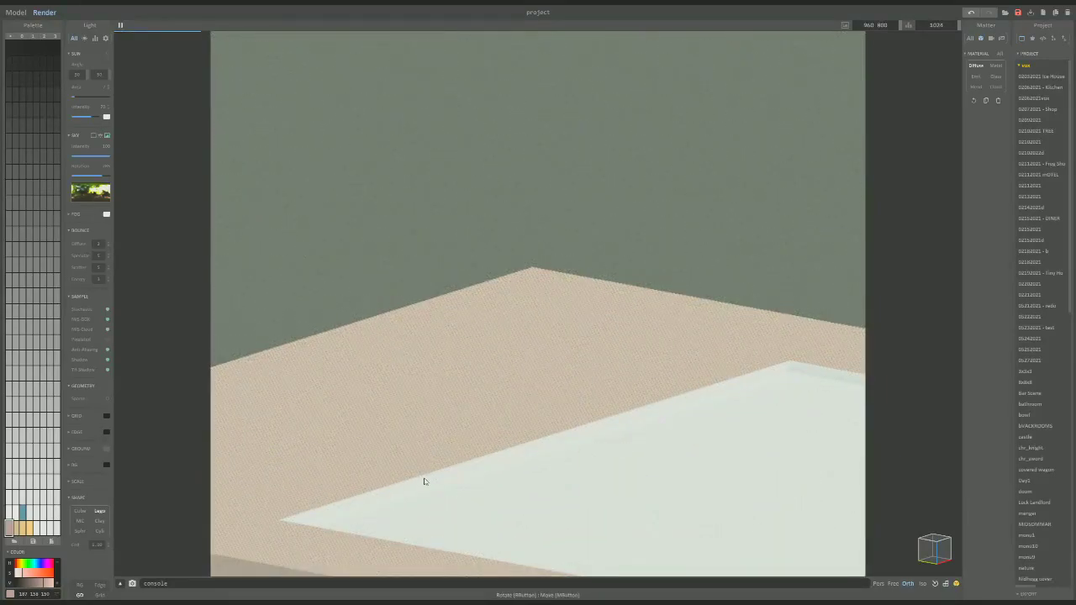
pyautogui.scroll(4, 436, 454)
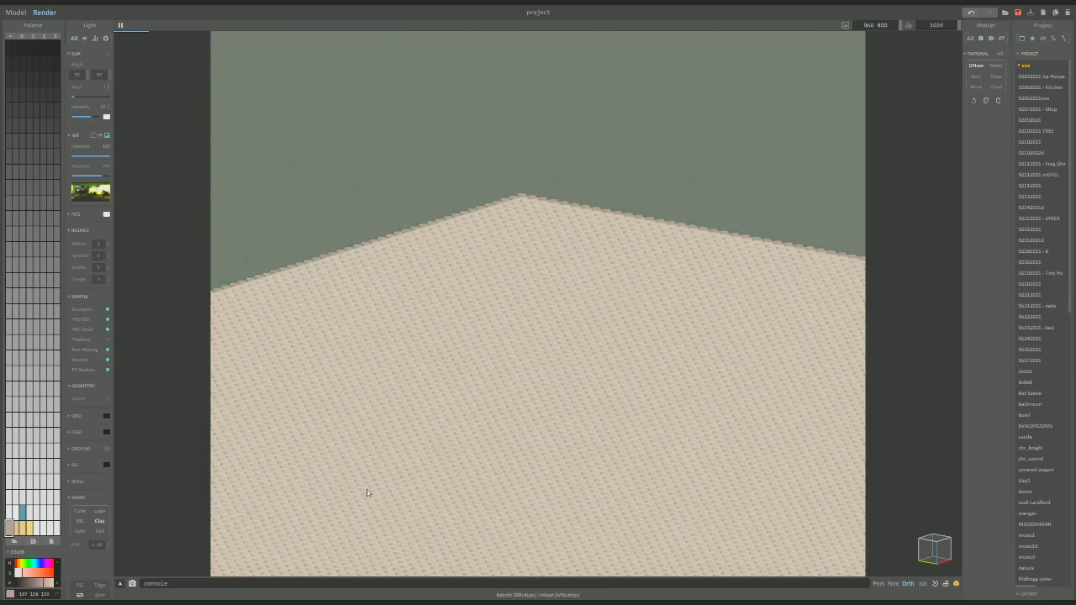
pyautogui.moveTo(415, 480); pyautogui.dragTo(385, 527, button='right')
pyautogui.click(80, 510)
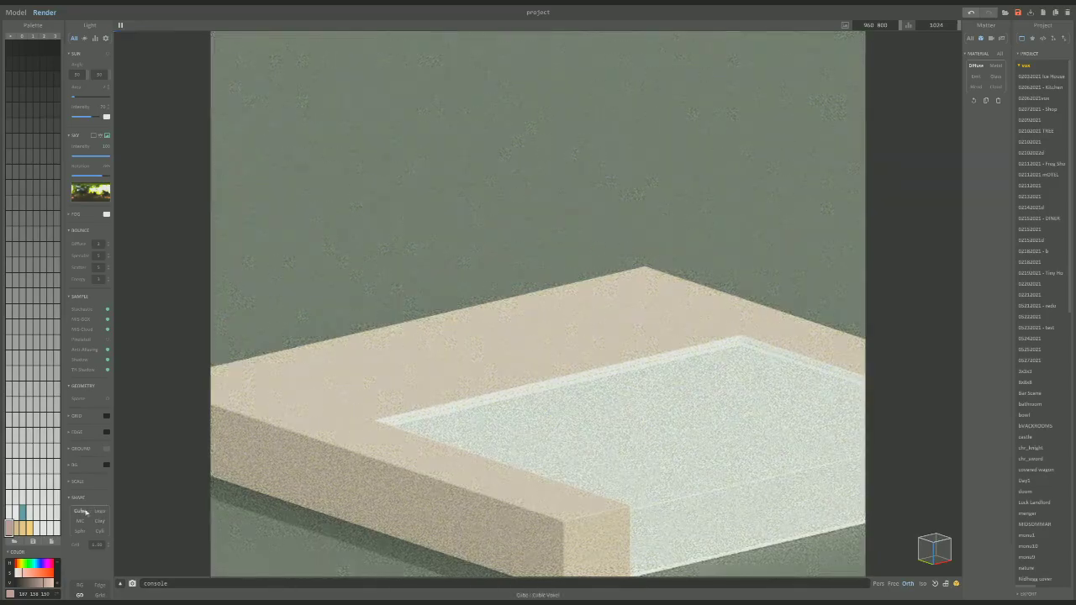
pyautogui.moveTo(409, 446); pyautogui.dragTo(449, 452, button='right')
pyautogui.scroll(-2, 449, 453)
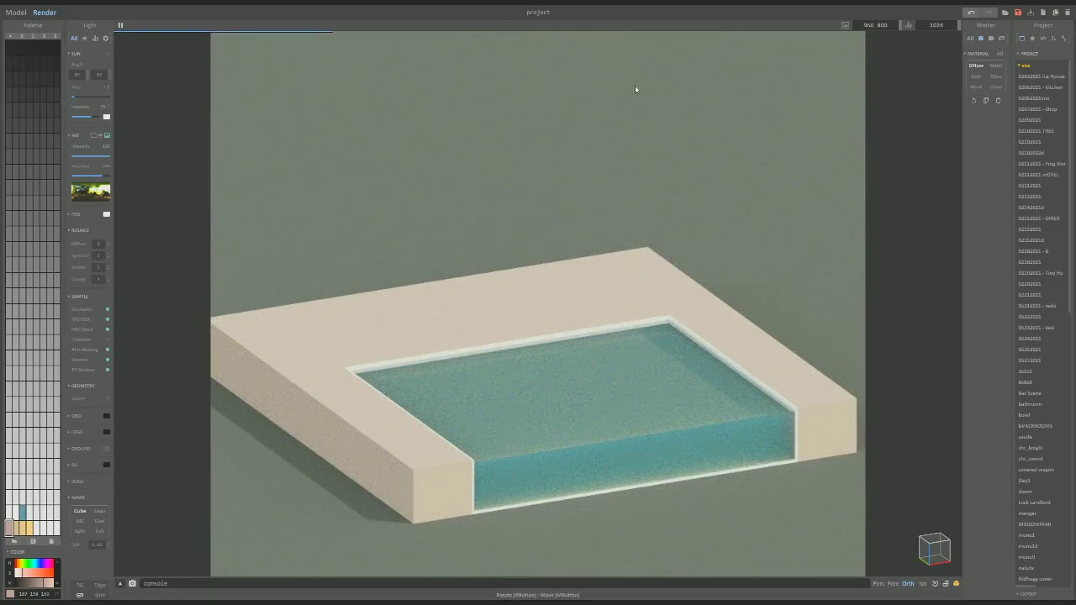
# Return to modelling, add a new object to the world, and move it along its red axis toward the pool's side edge.
pyautogui.click(18, 13)
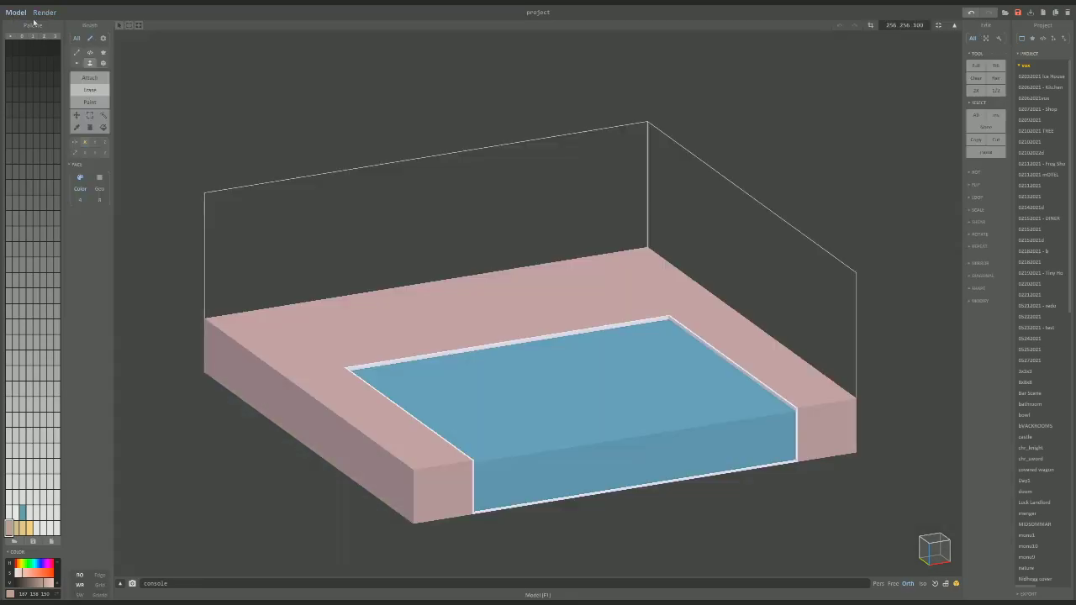
pyautogui.press('Tab')
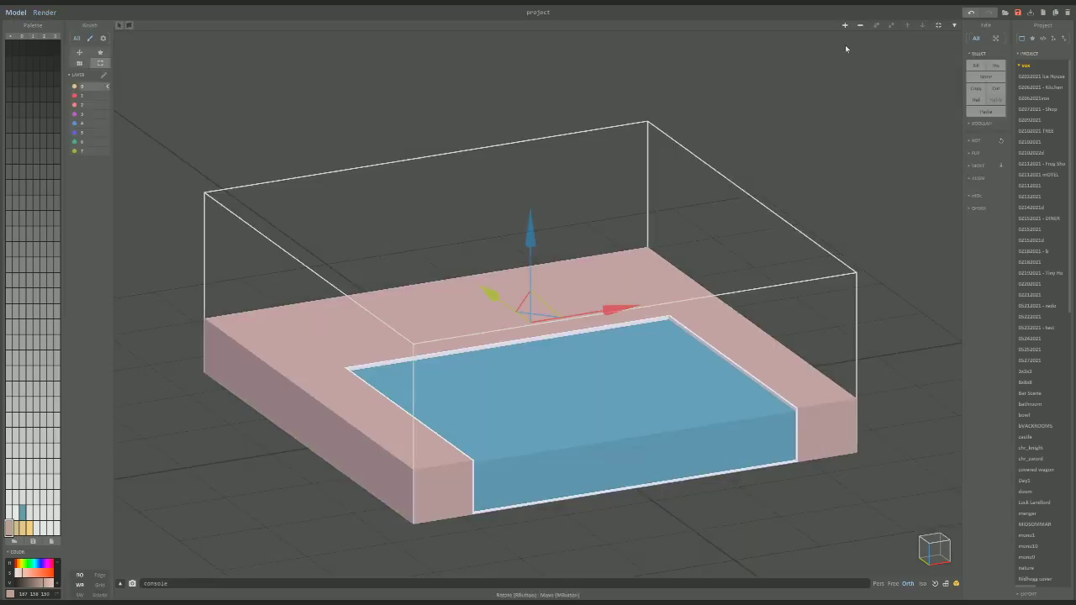
pyautogui.click(844, 24)
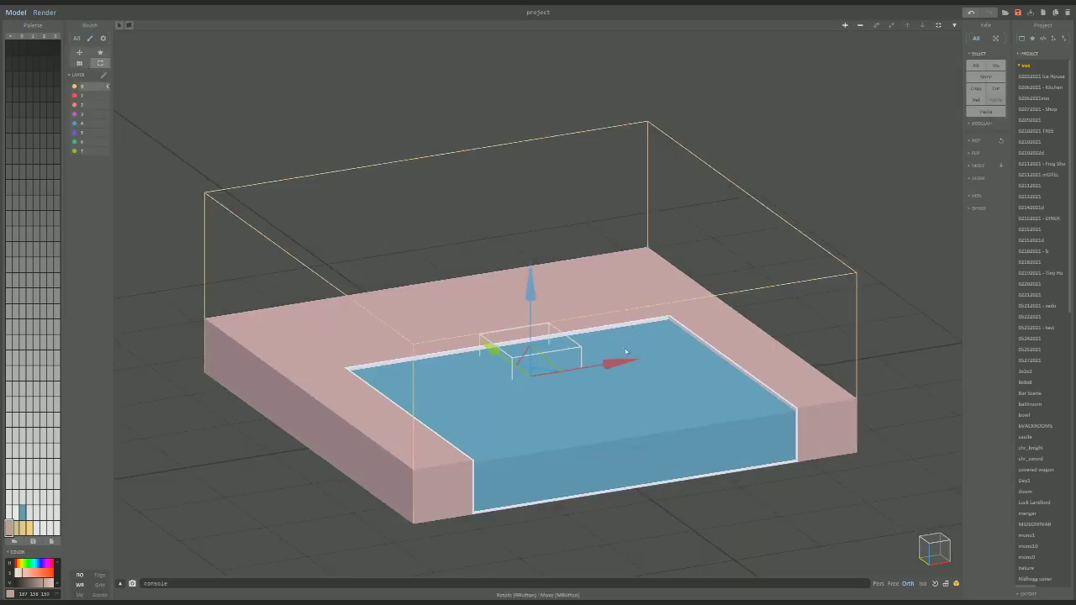
pyautogui.moveTo(626, 352); pyautogui.dragTo(761, 334)
pyautogui.moveTo(761, 335); pyautogui.dragTo(685, 336, button='right')
pyautogui.moveTo(685, 336); pyautogui.dragTo(720, 348)
pyautogui.moveTo(720, 348); pyautogui.dragTo(727, 373, button='right')
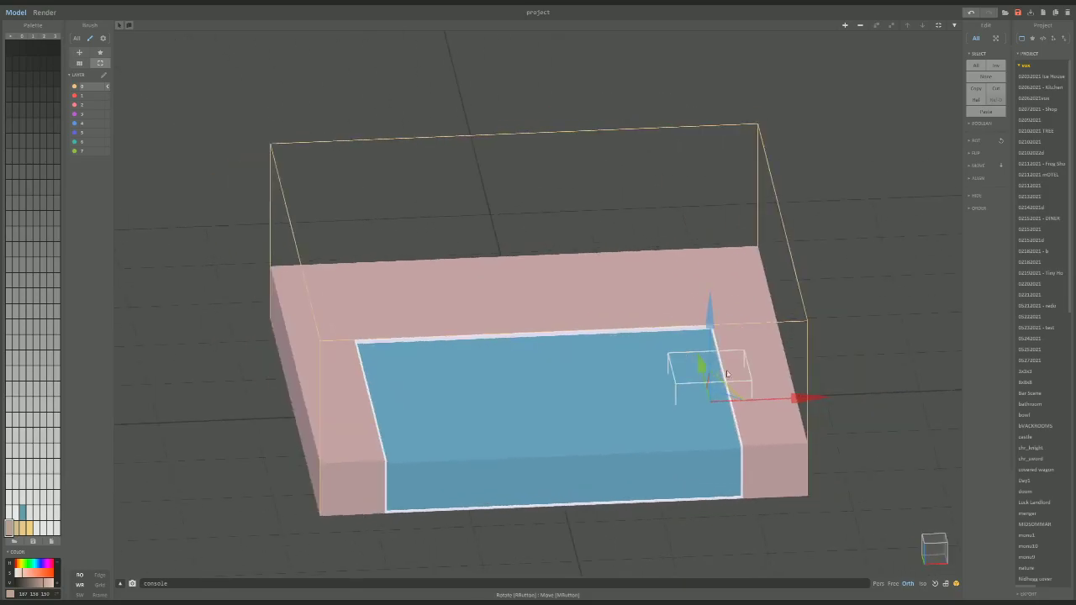
pyautogui.moveTo(805, 397)
pyautogui.mouseDown()
pyautogui.moveTo(775, 400)
pyautogui.moveTo(787, 400)
pyautogui.mouseUp()
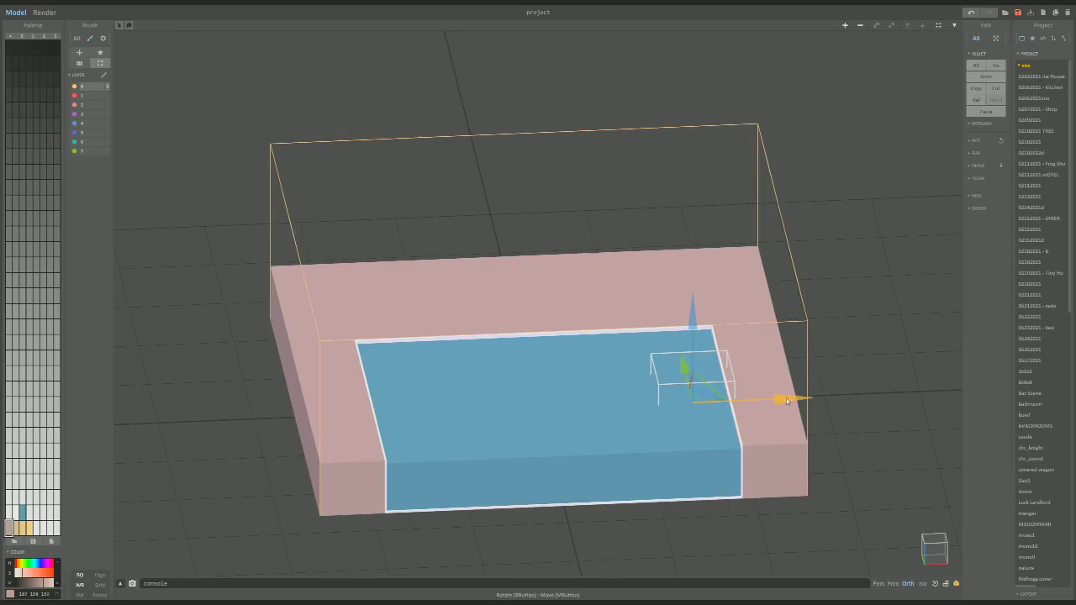
# Open the new object for voxel editing and set its volume size to 80 80 80.
pyautogui.moveTo(787, 401); pyautogui.dragTo(737, 378, button='right')
pyautogui.scroll(5, 754, 397)
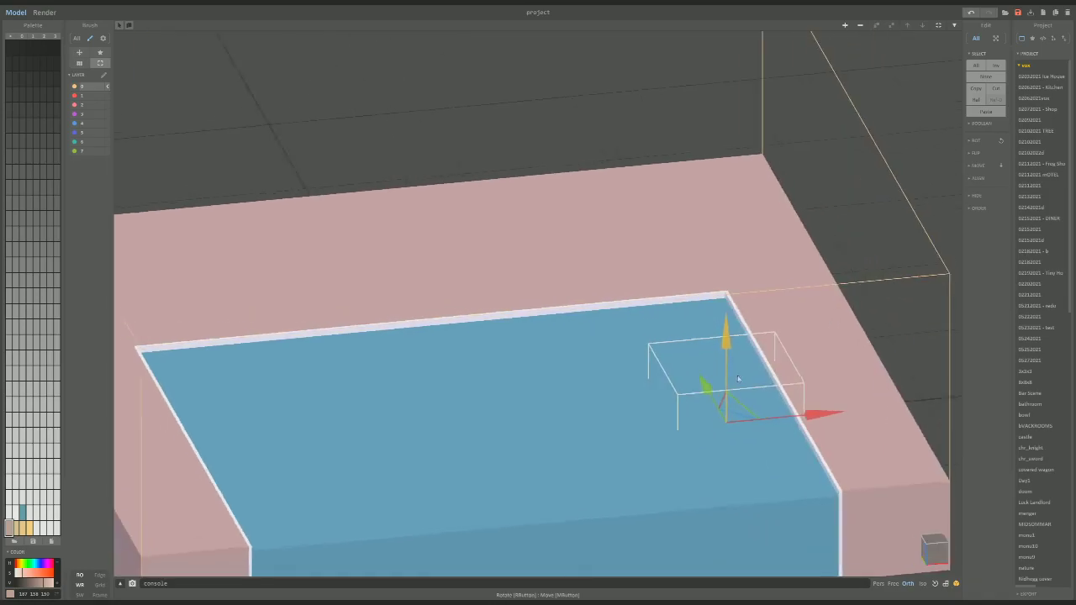
pyautogui.press('Tab')
pyautogui.press('Tab')
pyautogui.press('Tab')
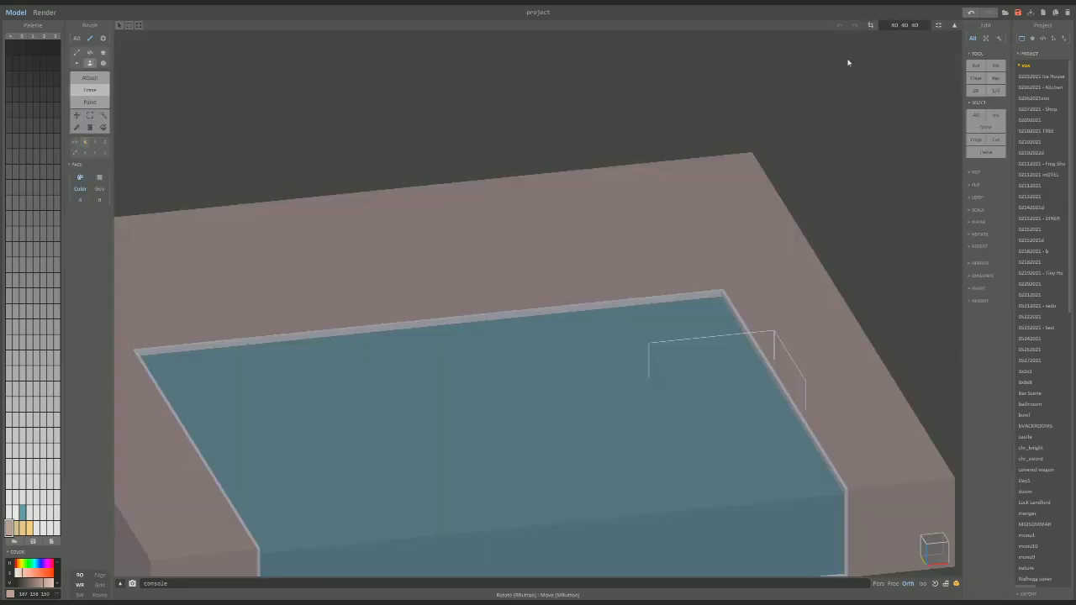
pyautogui.moveTo(891, 24); pyautogui.dragTo(918, 25)
pyautogui.write('80 80 80')
pyautogui.press('Return')
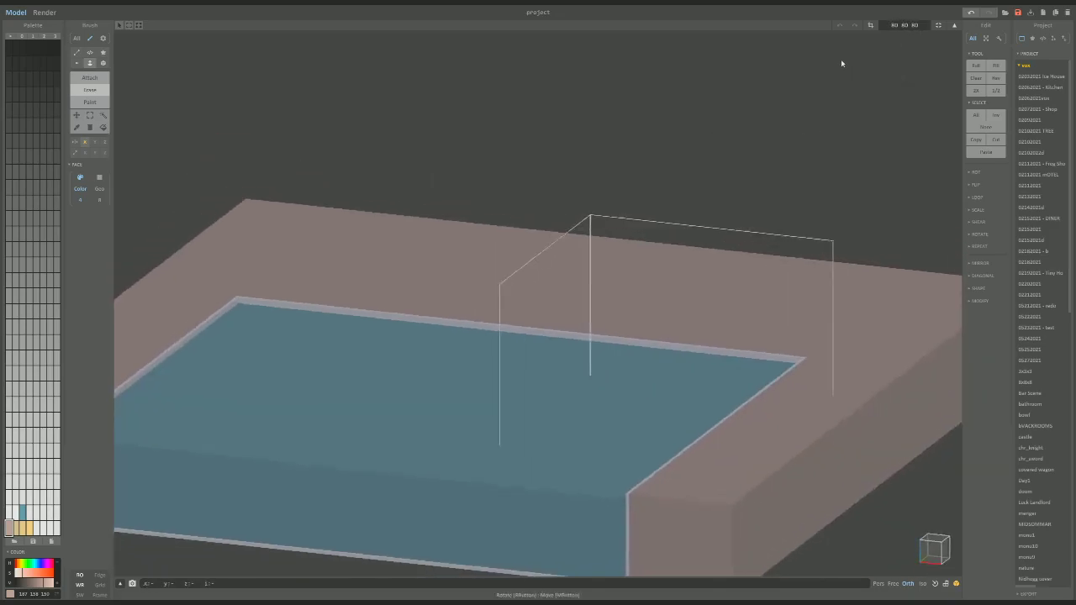
# Set the new object's volume to 10 10 80, resize it into a low, wide box, and return to the world view.
pyautogui.moveTo(843, 64); pyautogui.dragTo(898, 43, button='right')
pyautogui.scroll(3, 898, 43)
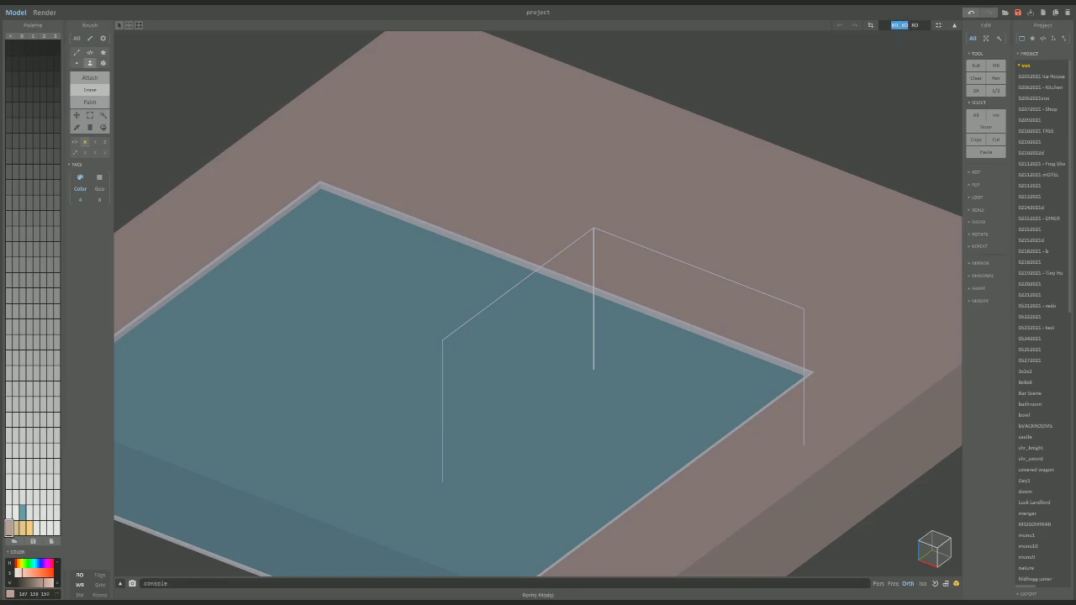
pyautogui.write('10 1')
pyautogui.press('Return')
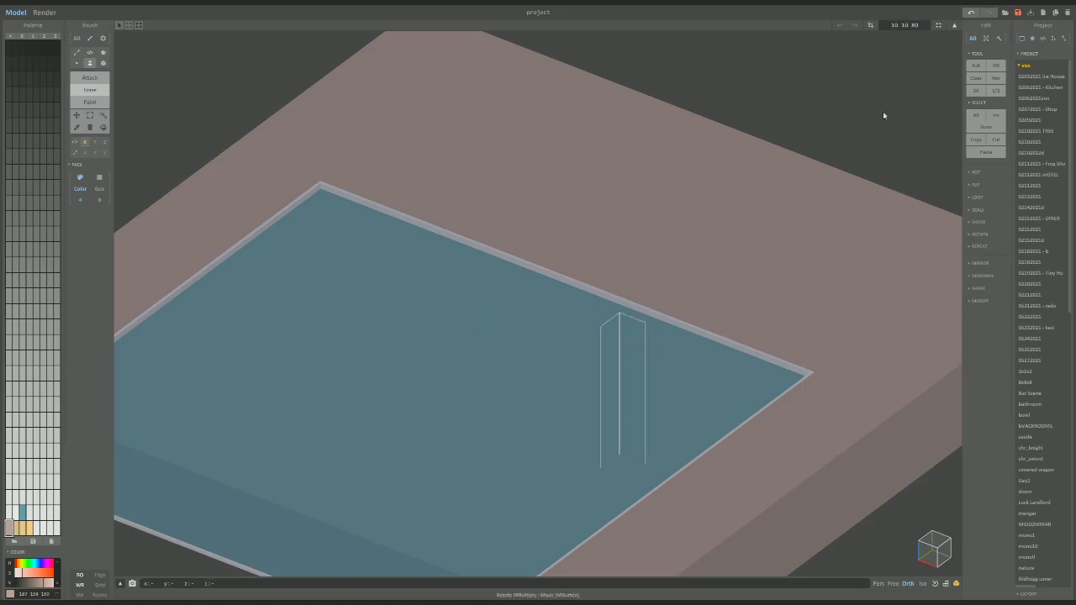
pyautogui.doubleClick(913, 26)
pyautogui.hotkey('ctrl', 'a')
pyautogui.write('1')
pyautogui.press('Return')
pyautogui.scroll(-5, 745, 291)
pyautogui.moveTo(745, 291); pyautogui.dragTo(768, 267, button='right')
pyautogui.press('Tab')
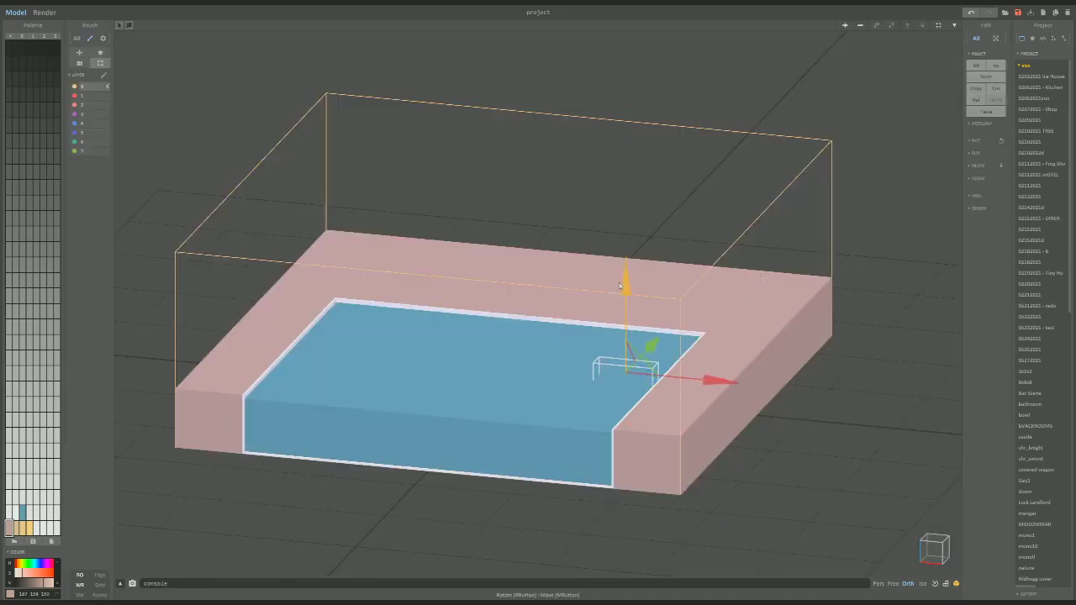
# Move the new object along its red axis until its volume straddles the pool's white side edge.
pyautogui.moveTo(620, 290); pyautogui.dragTo(702, 374, button='right')
pyautogui.scroll(4, 701, 373)
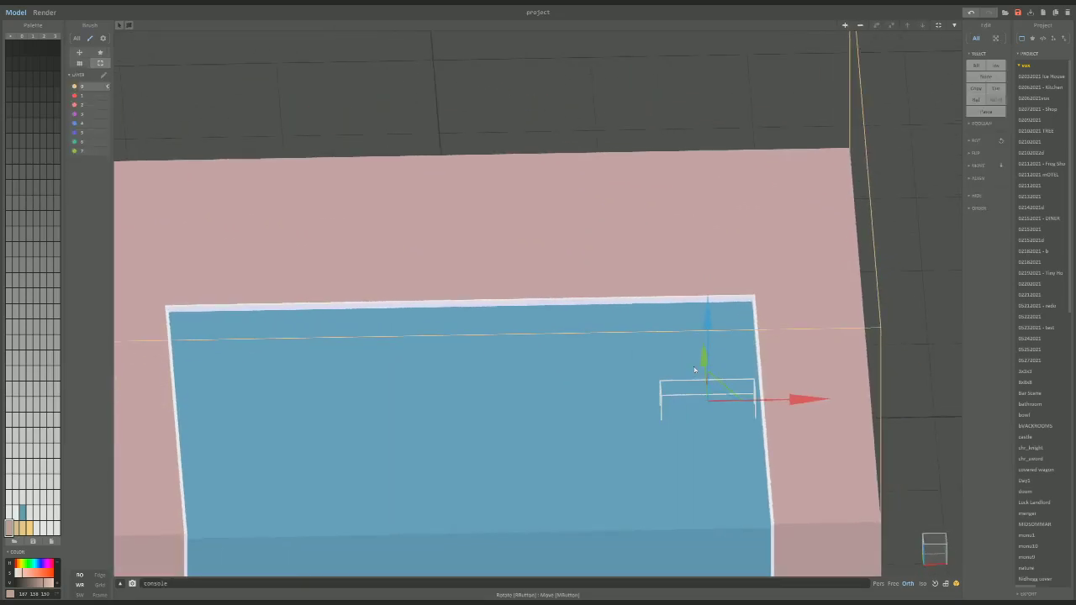
pyautogui.moveTo(802, 401); pyautogui.dragTo(836, 404)
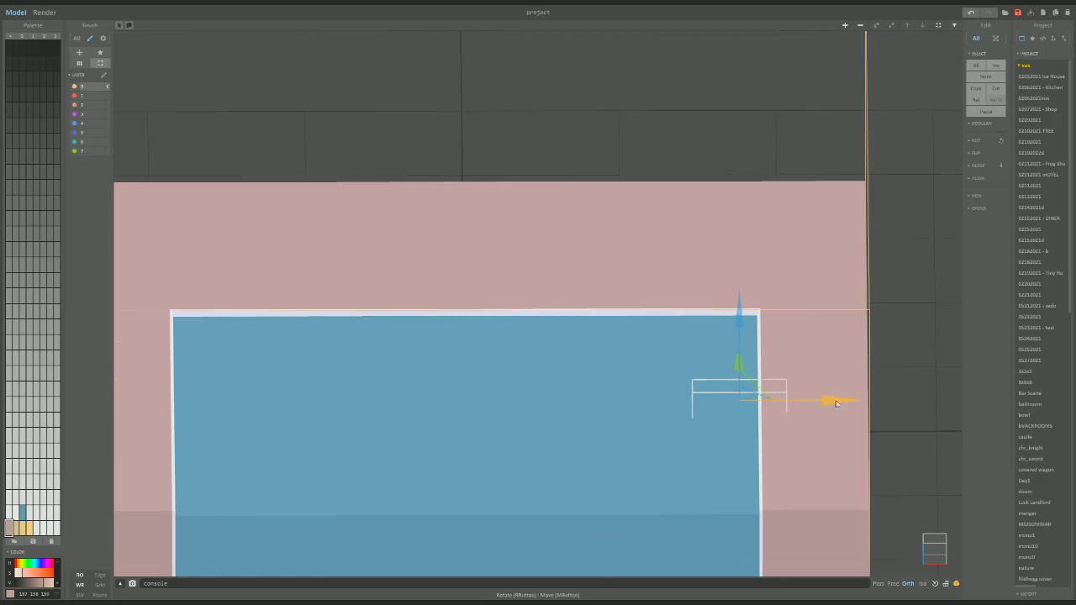
pyautogui.moveTo(762, 401); pyautogui.dragTo(749, 409, button='right')
pyautogui.scroll(3, 740, 403)
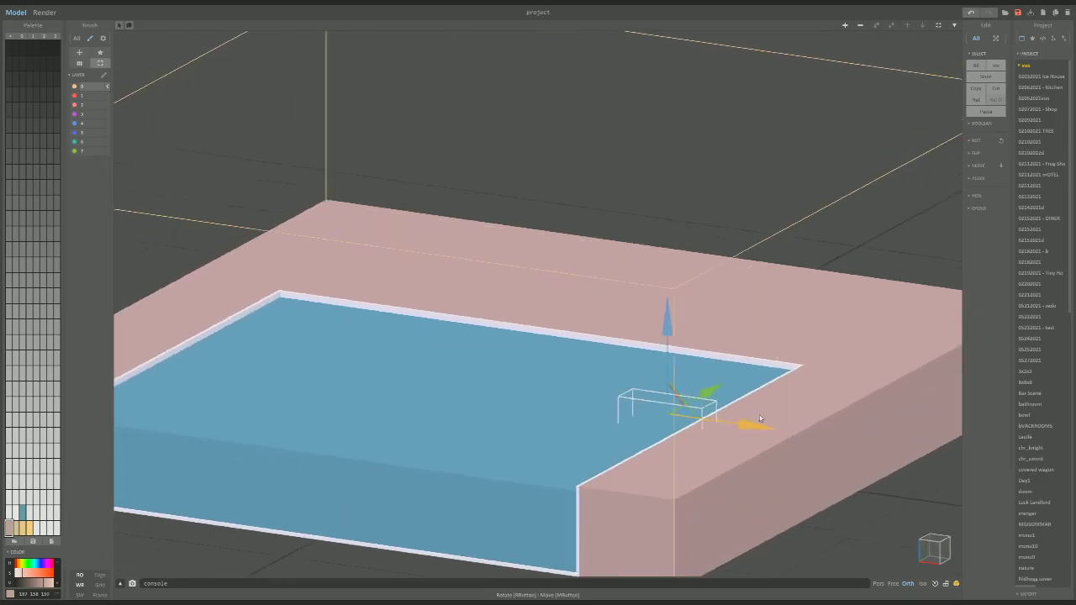
pyautogui.scroll(2, 717, 385)
pyautogui.moveTo(727, 329)
pyautogui.mouseDown(button='right')
pyautogui.moveTo(681, 298)
pyautogui.moveTo(731, 336)
pyautogui.moveTo(781, 347)
pyautogui.moveTo(755, 357)
pyautogui.moveTo(836, 340)
pyautogui.moveTo(836, 358)
pyautogui.moveTo(849, 353)
pyautogui.mouseUp(button='right')
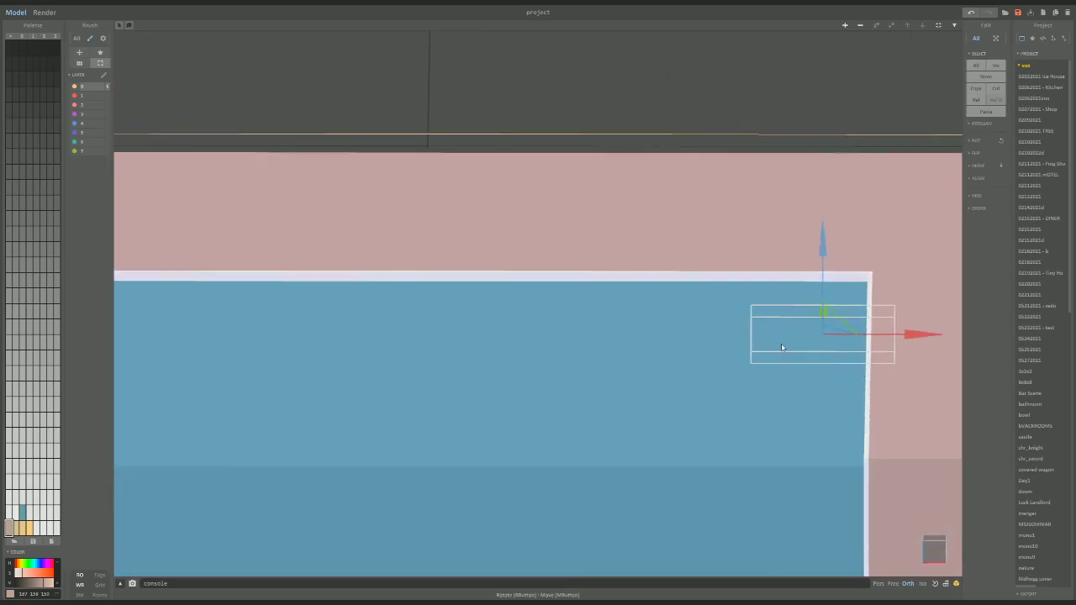
pyautogui.scroll(-2, 758, 350)
pyautogui.scroll(2, 758, 350)
pyautogui.scroll(3, 836, 340)
# Open the object for voxel editing and recolour an empty palette swatch bright yellow-green.
pyautogui.press('Tab')
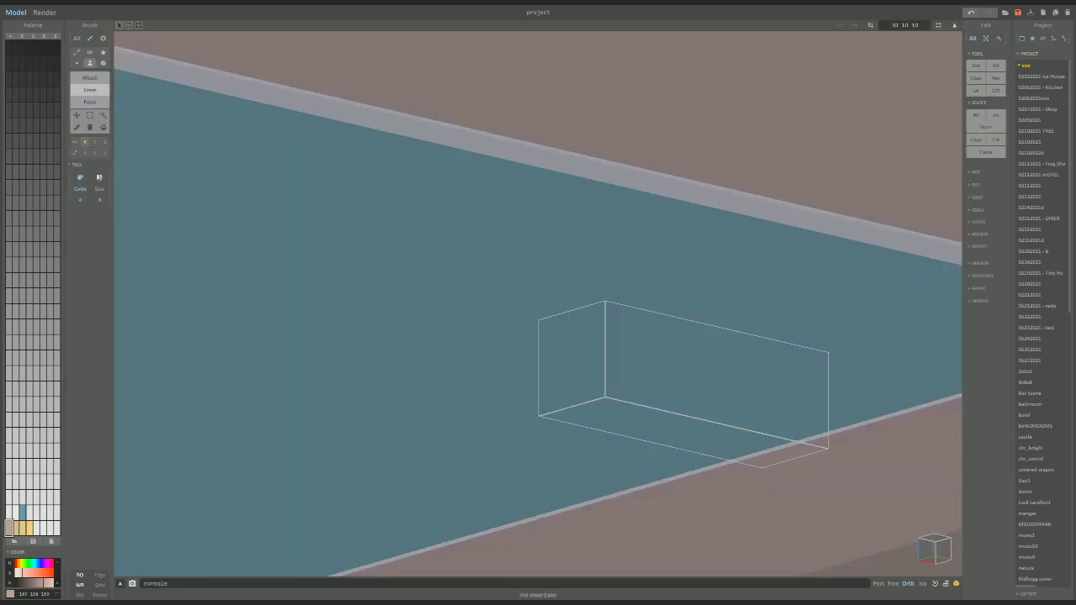
pyautogui.click(36, 527)
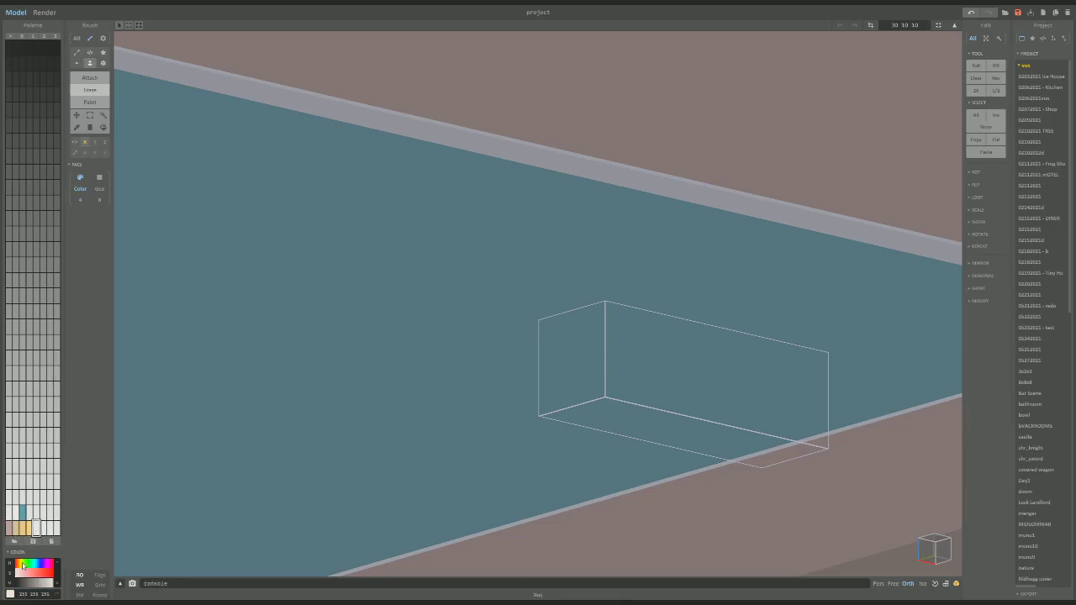
pyautogui.click(22, 562)
pyautogui.click(34, 573)
pyautogui.click(45, 583)
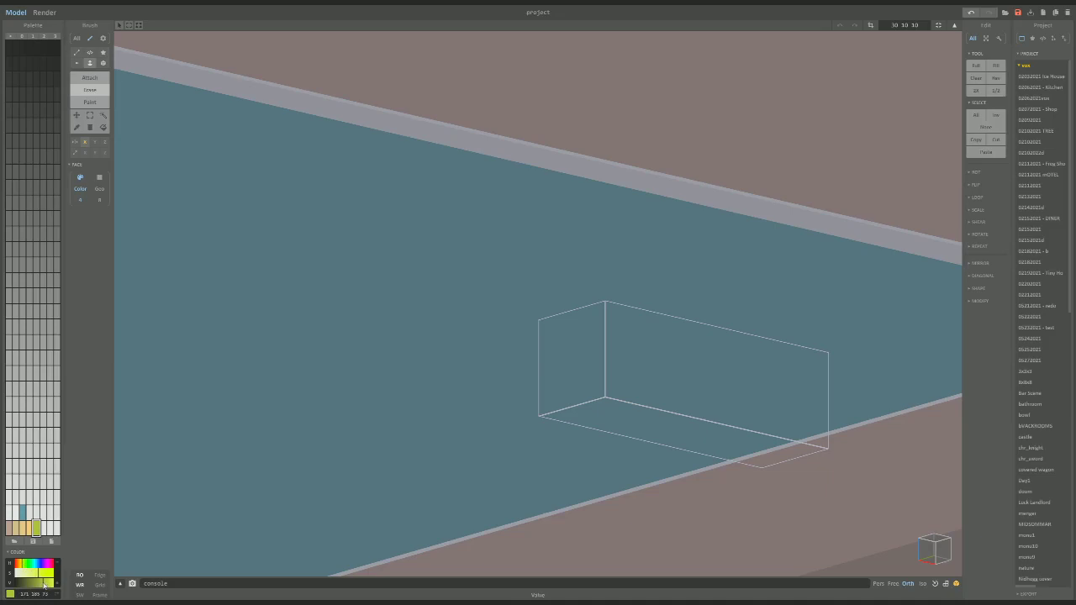
pyautogui.moveTo(44, 583)
pyautogui.mouseDown()
pyautogui.moveTo(55, 584)
pyautogui.moveTo(39, 573)
pyautogui.mouseUp()
pyautogui.click(40, 573)
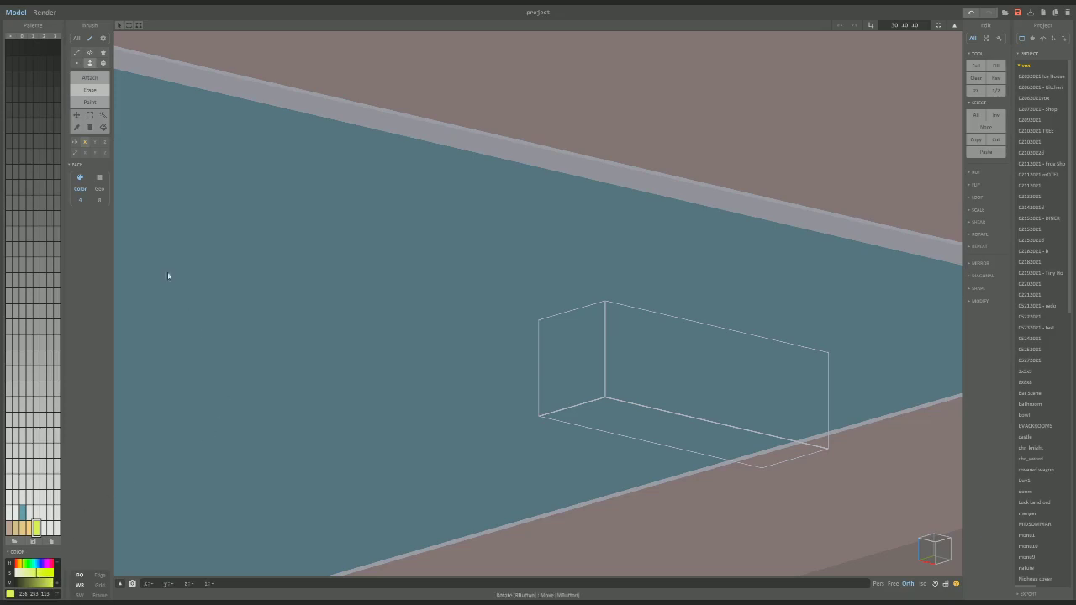
# Attach a one-voxel-thick yellow-green line across the full width of the volume's end with the Line brush.
pyautogui.click(77, 52)
pyautogui.moveTo(425, 235)
pyautogui.mouseDown(button='right')
pyautogui.moveTo(503, 270)
pyautogui.moveTo(565, 321)
pyautogui.mouseUp(button='right')
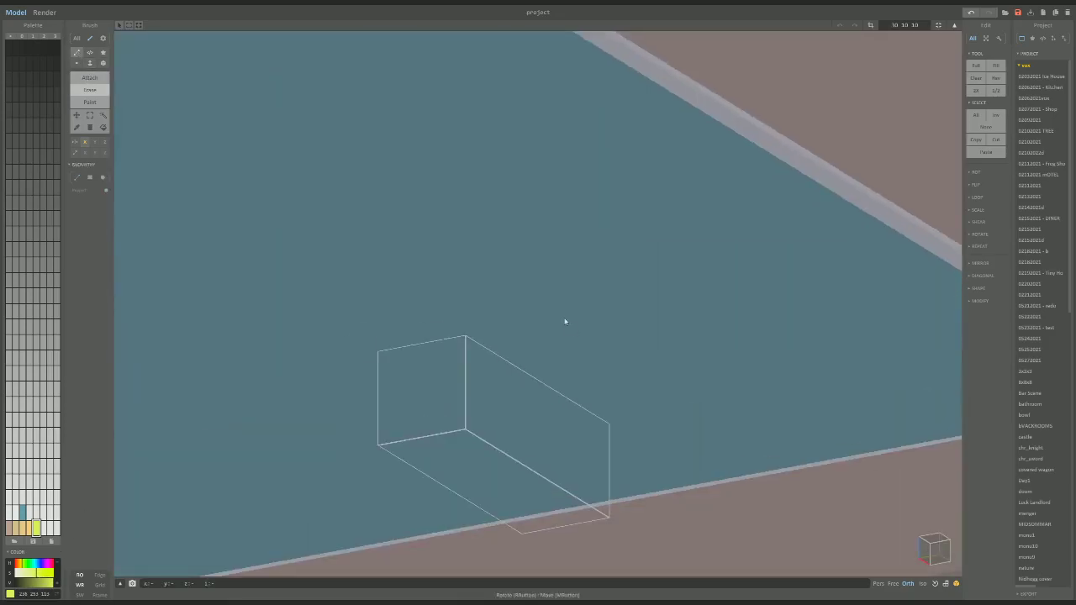
pyautogui.click(933, 551)
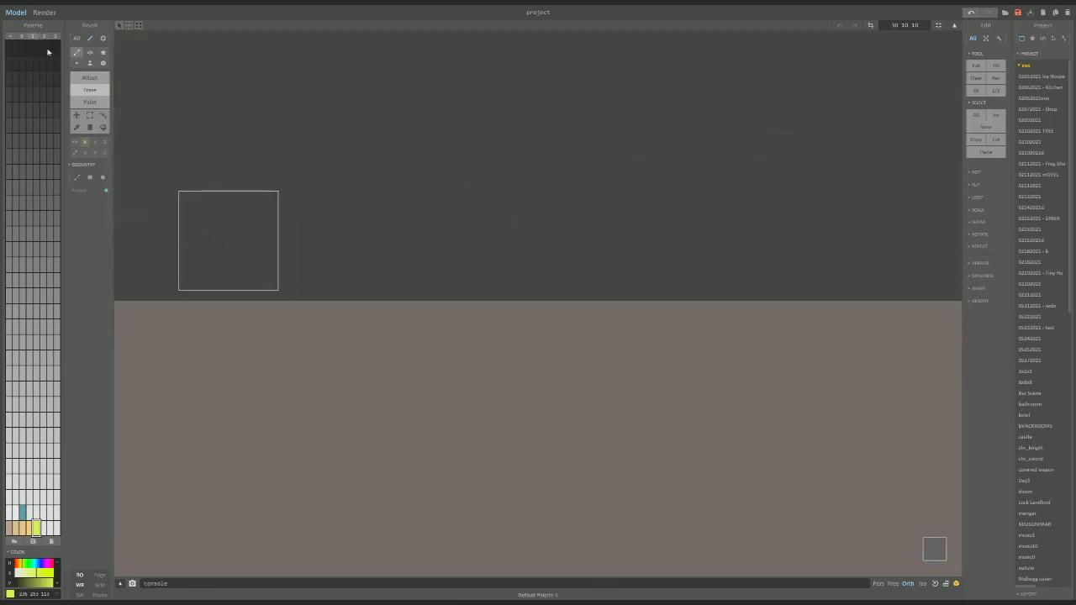
pyautogui.click(89, 78)
pyautogui.moveTo(187, 241); pyautogui.dragTo(277, 236)
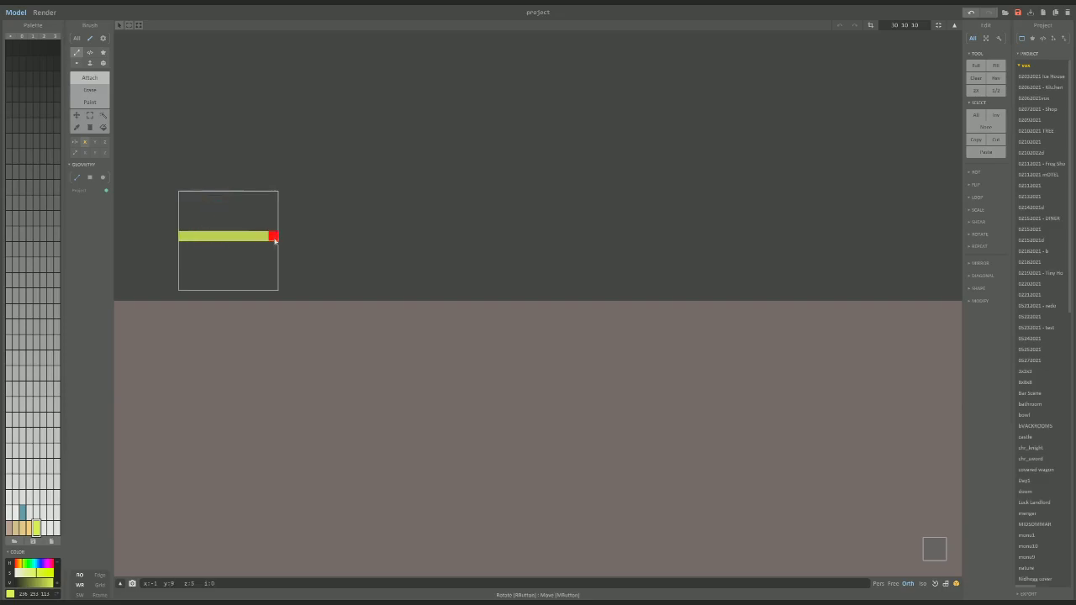
pyautogui.moveTo(276, 236); pyautogui.dragTo(433, 267, button='right')
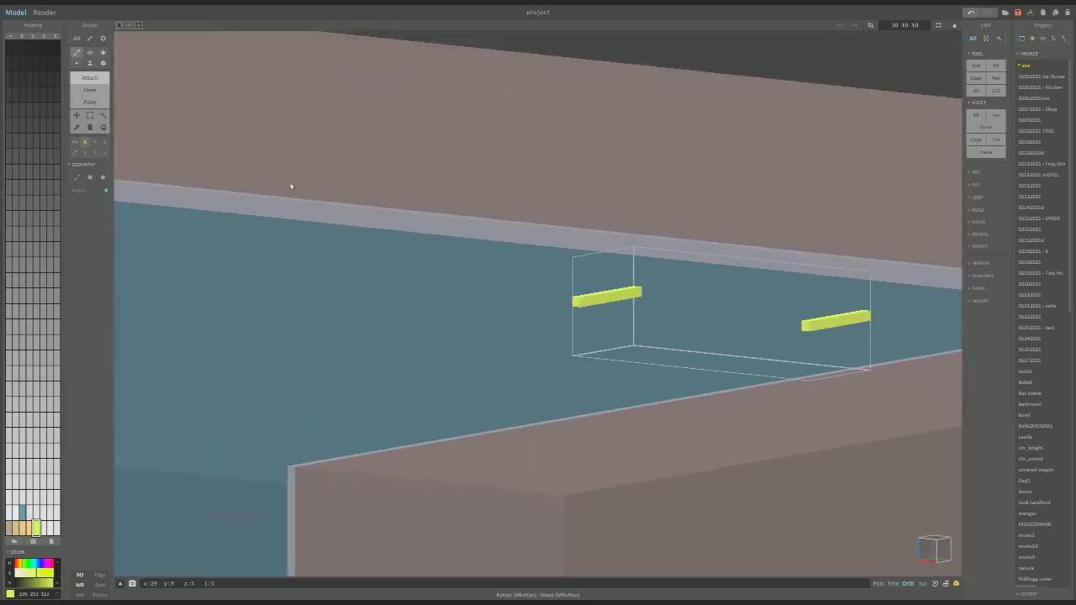
# Extrude the yellow-green strip with the Face brush along the volume's full length to form a flat diving board.
pyautogui.press('f')
pyautogui.moveTo(588, 282)
pyautogui.mouseDown()
pyautogui.moveTo(656, 315)
pyautogui.moveTo(773, 331)
pyautogui.mouseUp()
pyautogui.moveTo(773, 332); pyautogui.dragTo(665, 325, button='right')
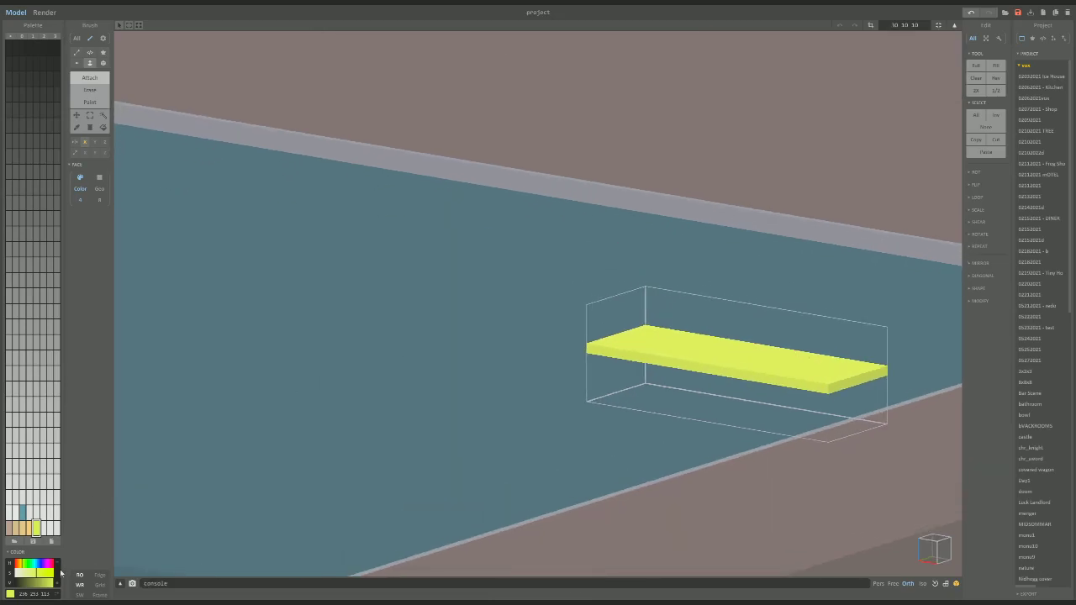
# Darken and desaturate the board's swatch to a muted olive green and return to the world view.
pyautogui.click(39, 586)
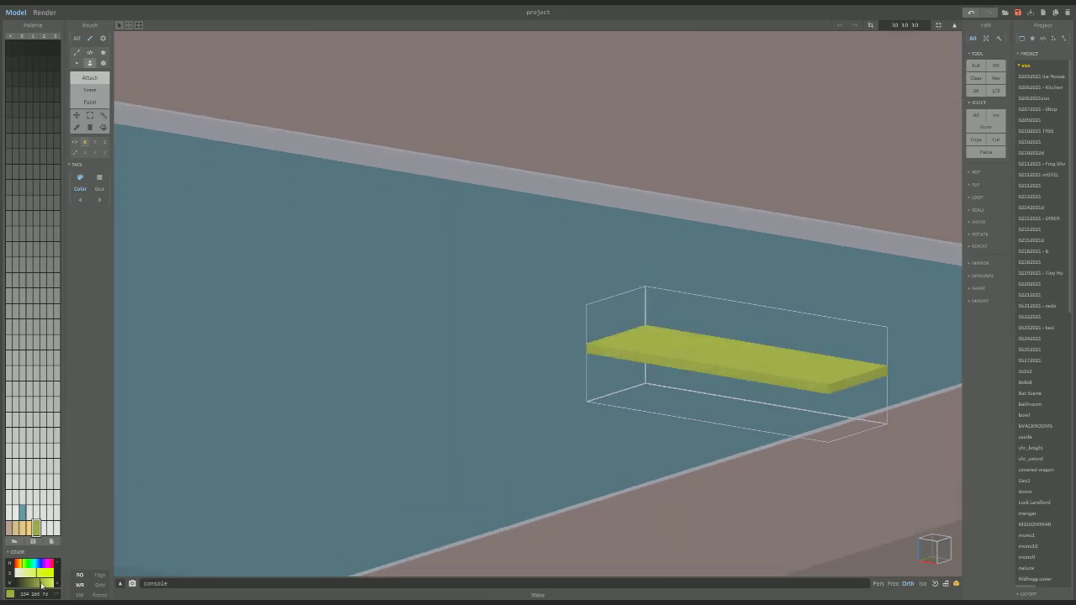
pyautogui.moveTo(40, 586); pyautogui.dragTo(39, 573)
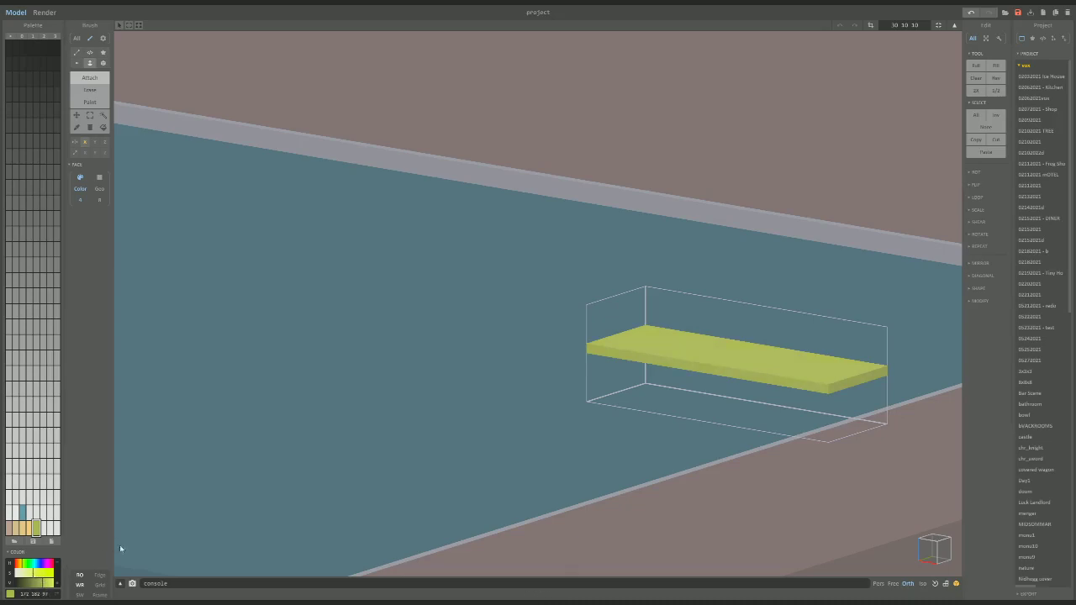
pyautogui.moveTo(336, 472); pyautogui.dragTo(344, 422, button='right')
pyautogui.press('Tab')
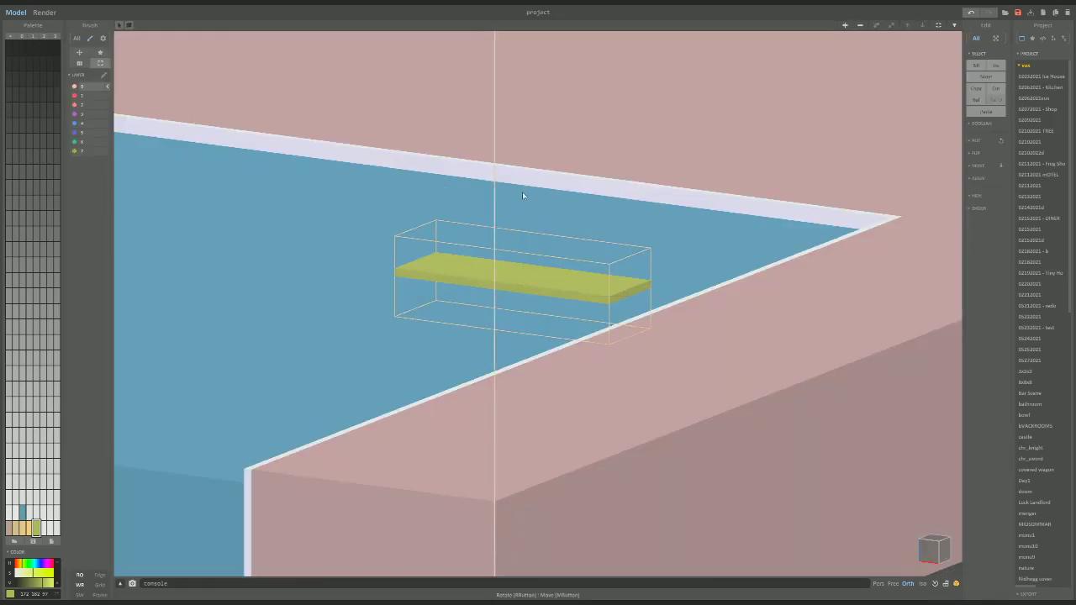
pyautogui.press('Tab')
pyautogui.click(520, 258)
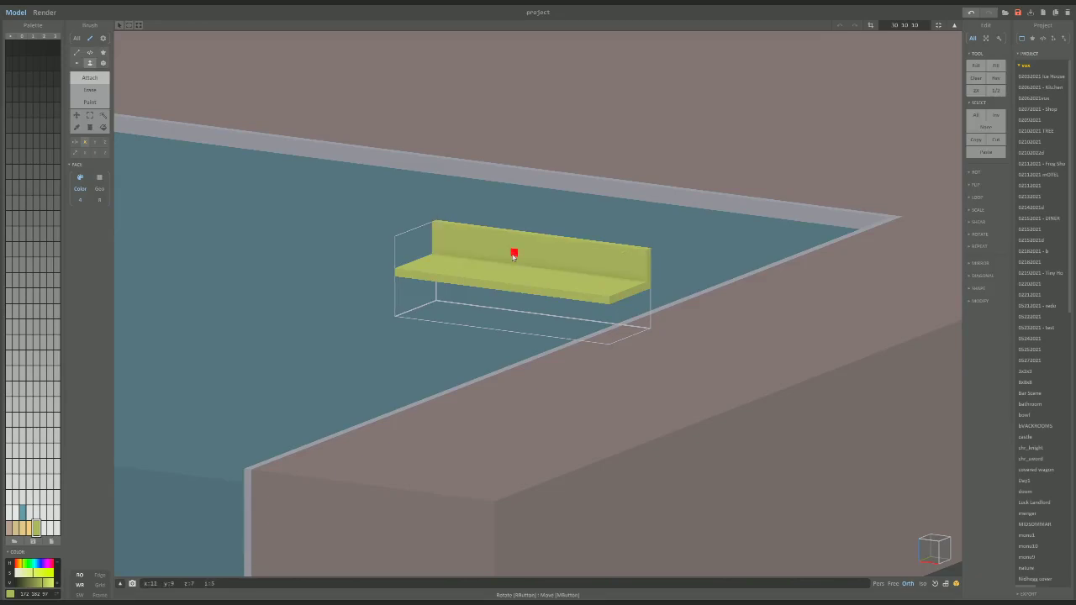
pyautogui.hotkey('ctrl', 'z')
pyautogui.press('Tab')
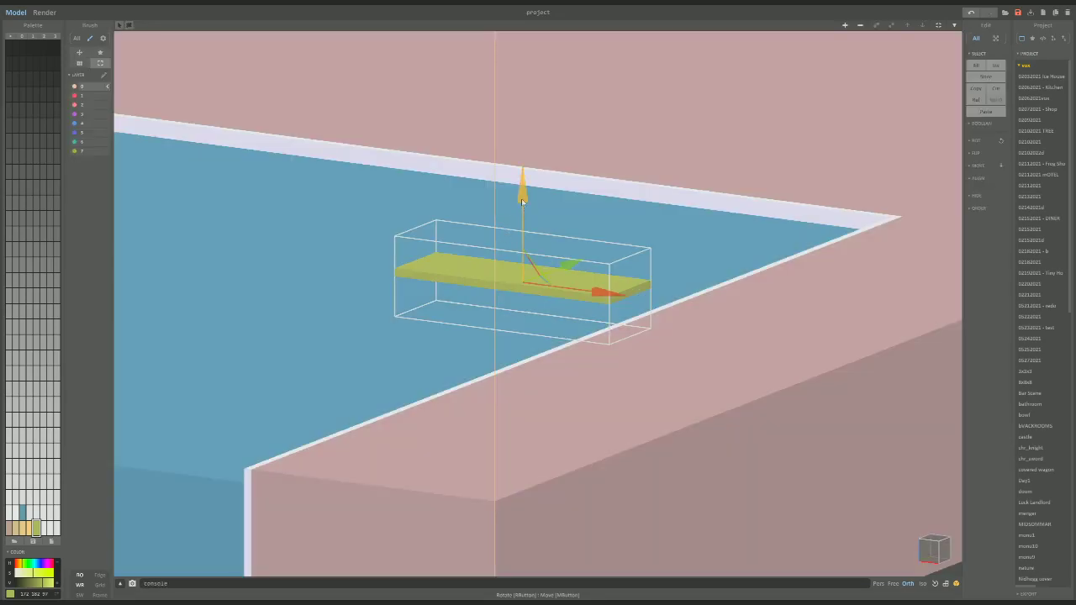
# Lower the board slightly along its vertical axis and erase three voxel rows from its deck-side end.
pyautogui.moveTo(520, 195); pyautogui.dragTo(520, 203)
pyautogui.moveTo(521, 206); pyautogui.dragTo(587, 247, button='right')
pyautogui.press('Tab')
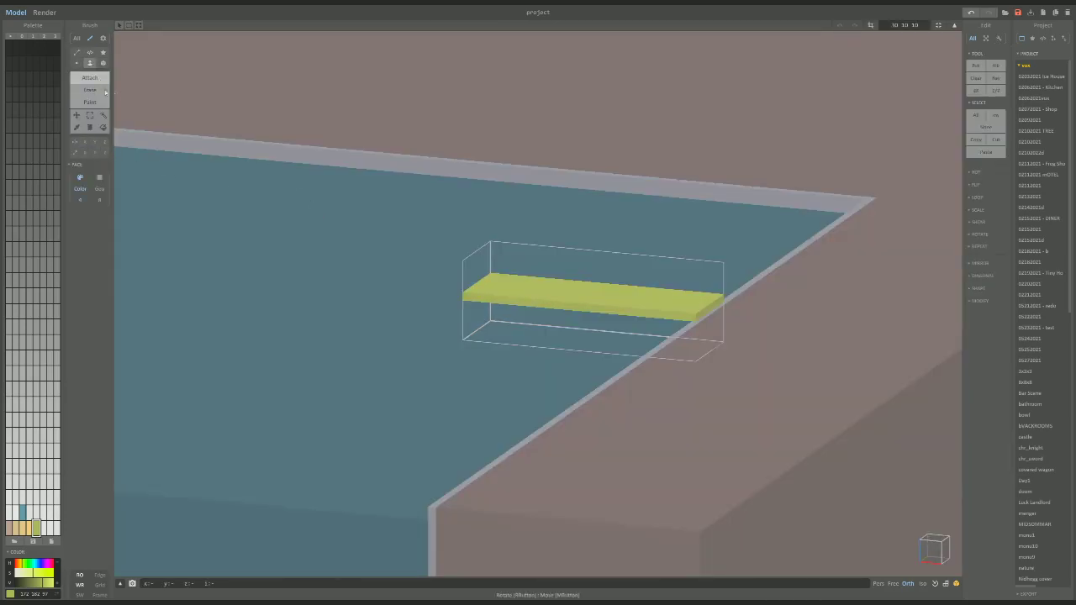
pyautogui.click(103, 90)
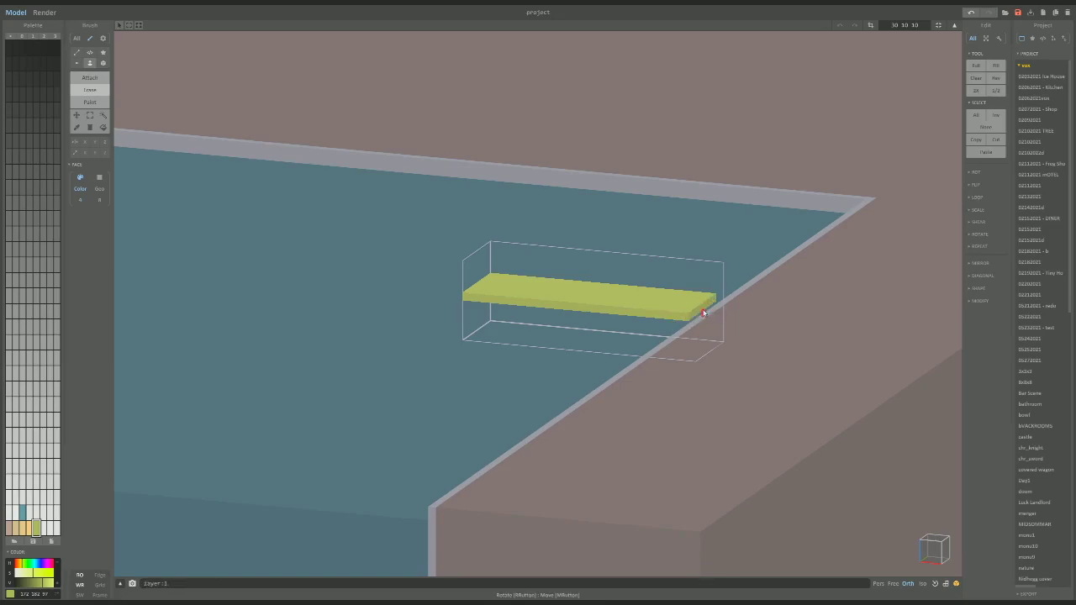
pyautogui.moveTo(723, 314); pyautogui.dragTo(725, 312, button='right')
pyautogui.press('Tab')
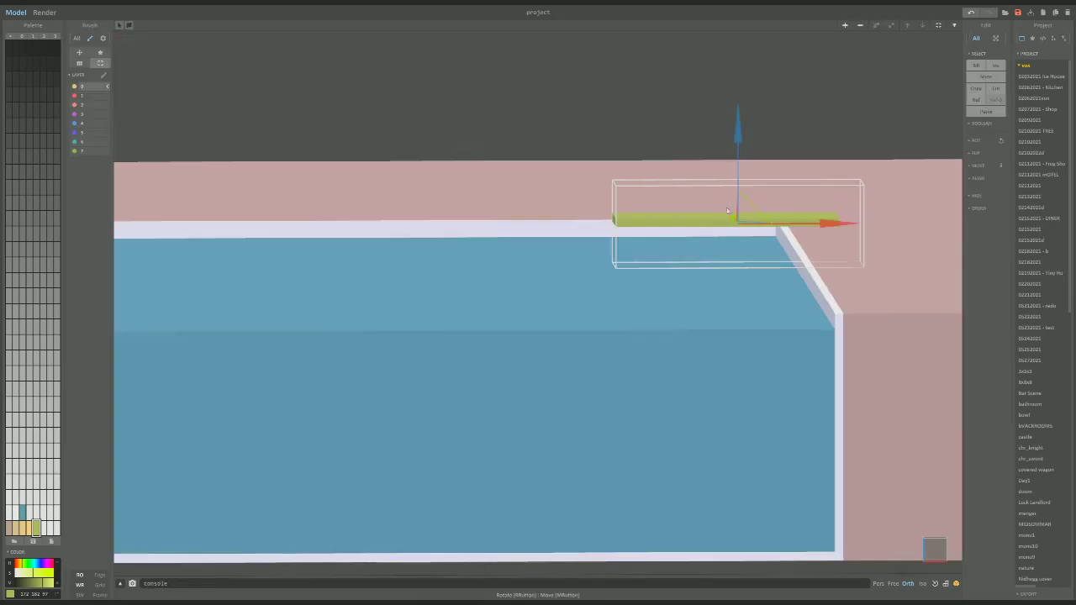
# Recolour the next empty palette swatch dark grey for the board's supports.
pyautogui.moveTo(740, 139); pyautogui.dragTo(789, 229, button='right')
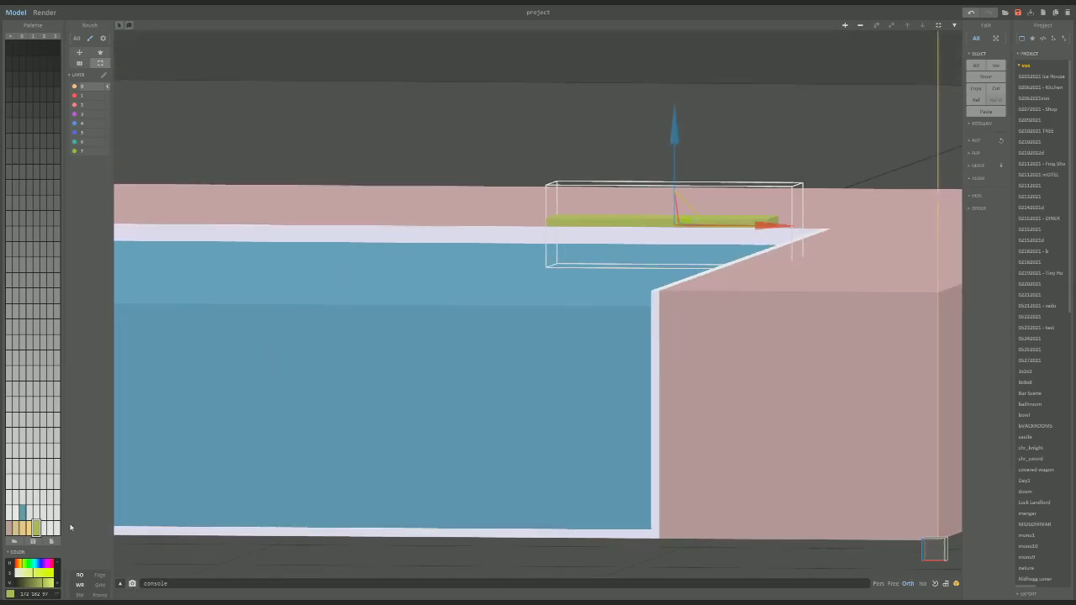
pyautogui.click(43, 528)
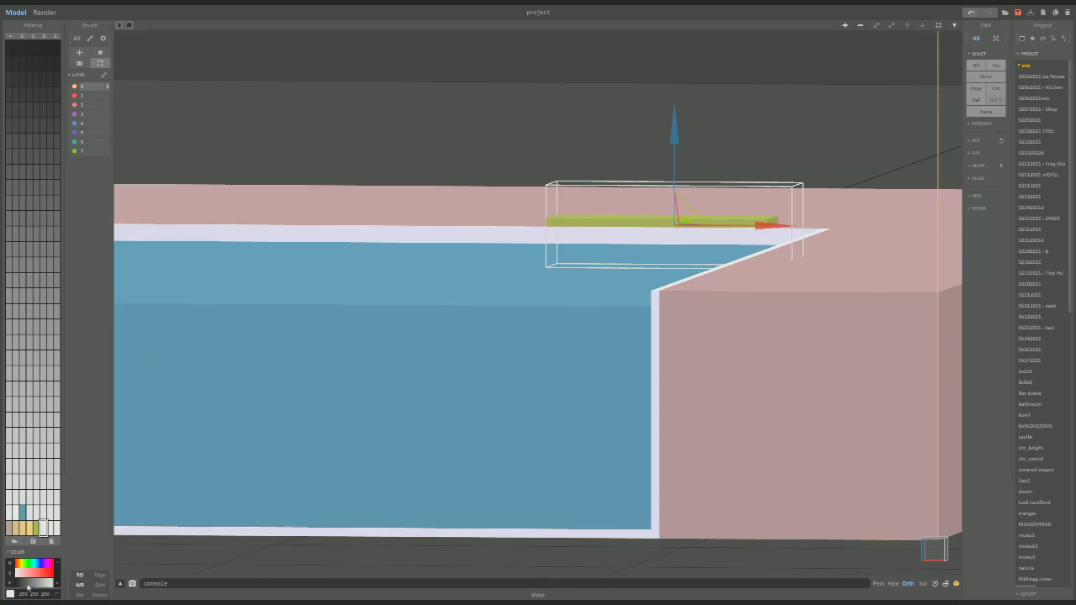
pyautogui.click(34, 583)
pyautogui.click(40, 583)
# Move the diving board two voxels along its red axis toward the pool in the world view.
pyautogui.press('Tab')
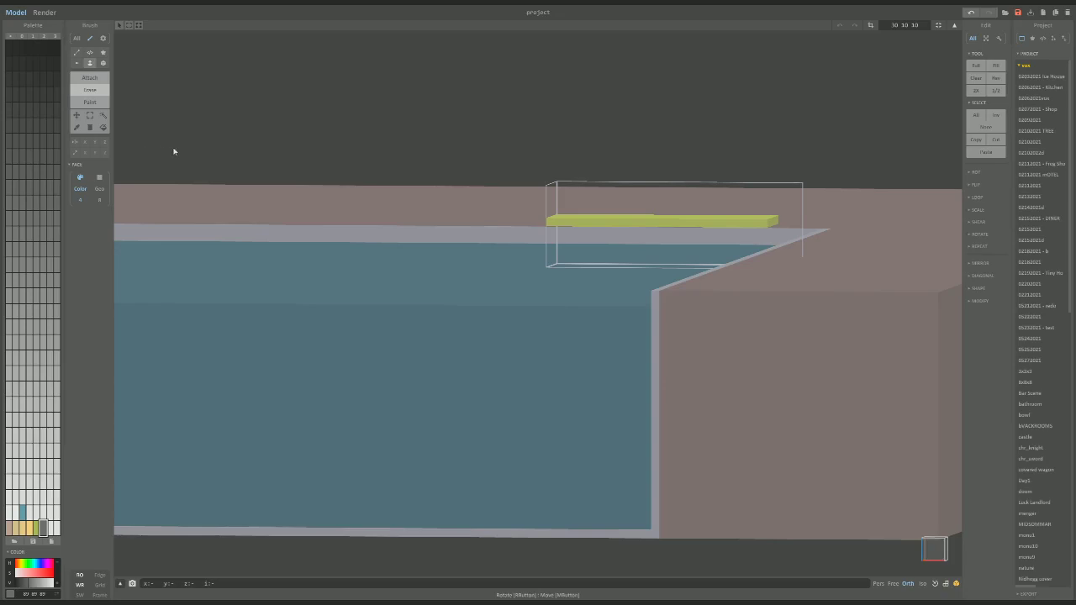
pyautogui.moveTo(216, 147); pyautogui.dragTo(305, 158, button='right')
pyautogui.moveTo(305, 158); pyautogui.dragTo(268, 155, button='middle')
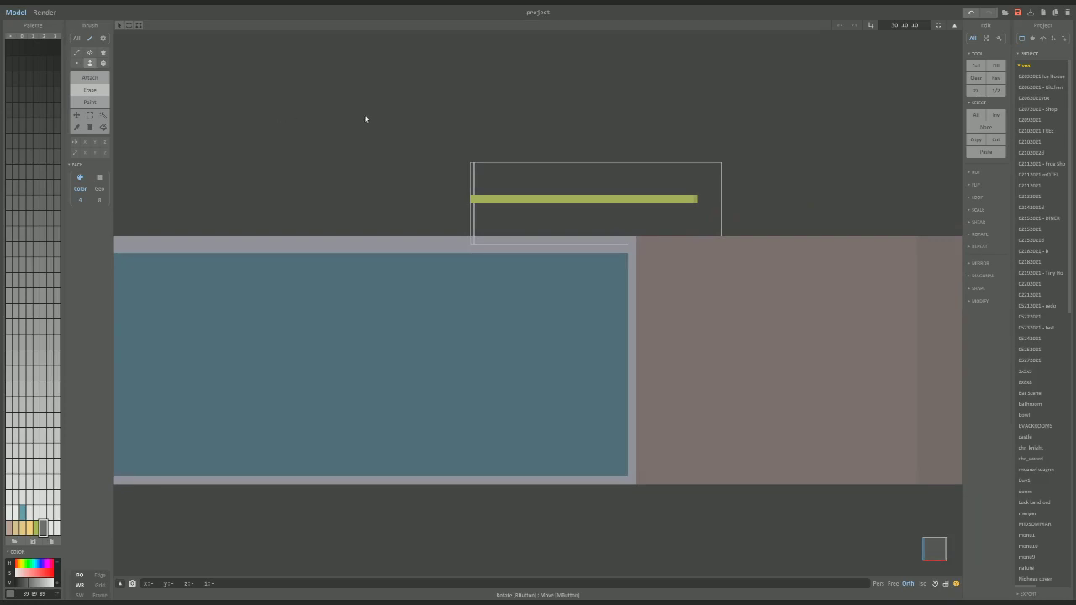
pyautogui.press('Tab')
pyautogui.moveTo(678, 196); pyautogui.dragTo(684, 204)
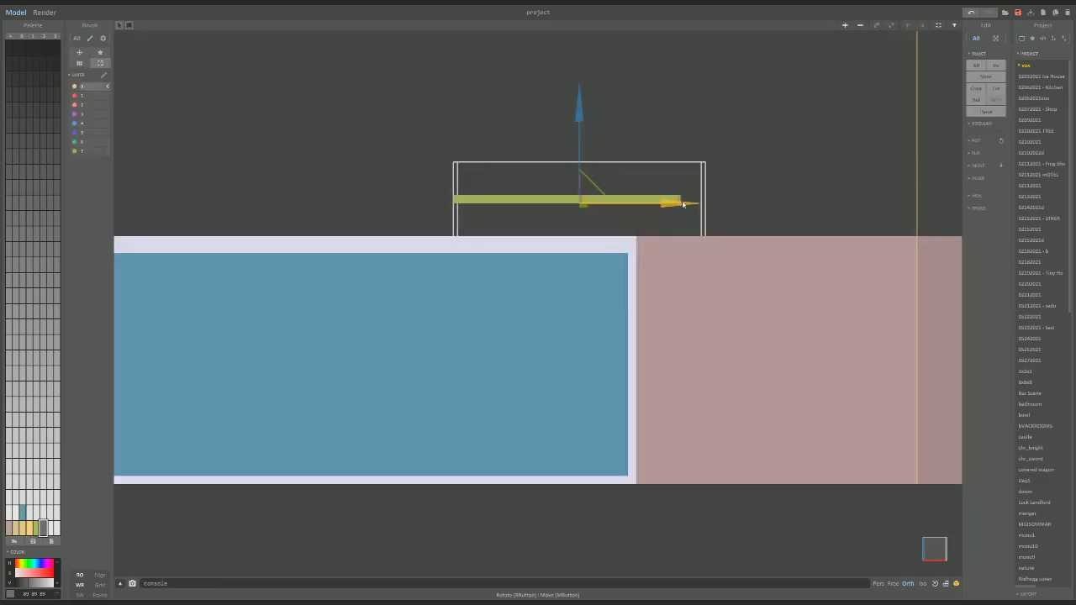
# Reopen the board for voxel editing and attach a vertical grey post from deck level to just above the board's deck-side end.
pyautogui.moveTo(684, 204); pyautogui.dragTo(678, 233, button='right')
pyautogui.press('Tab')
pyautogui.scroll(2, 696, 220)
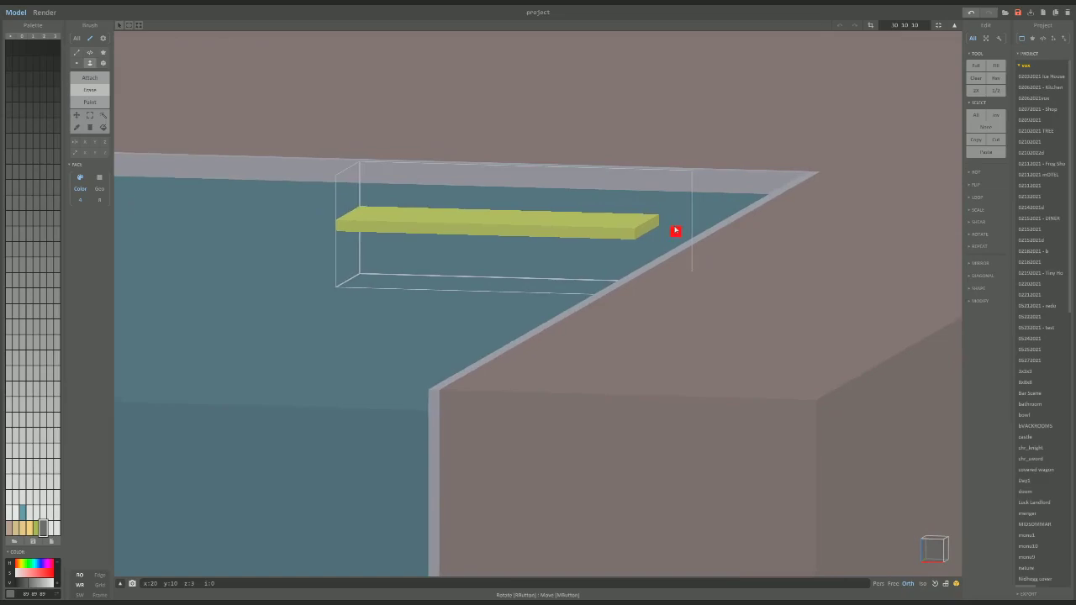
pyautogui.scroll(2, 677, 233)
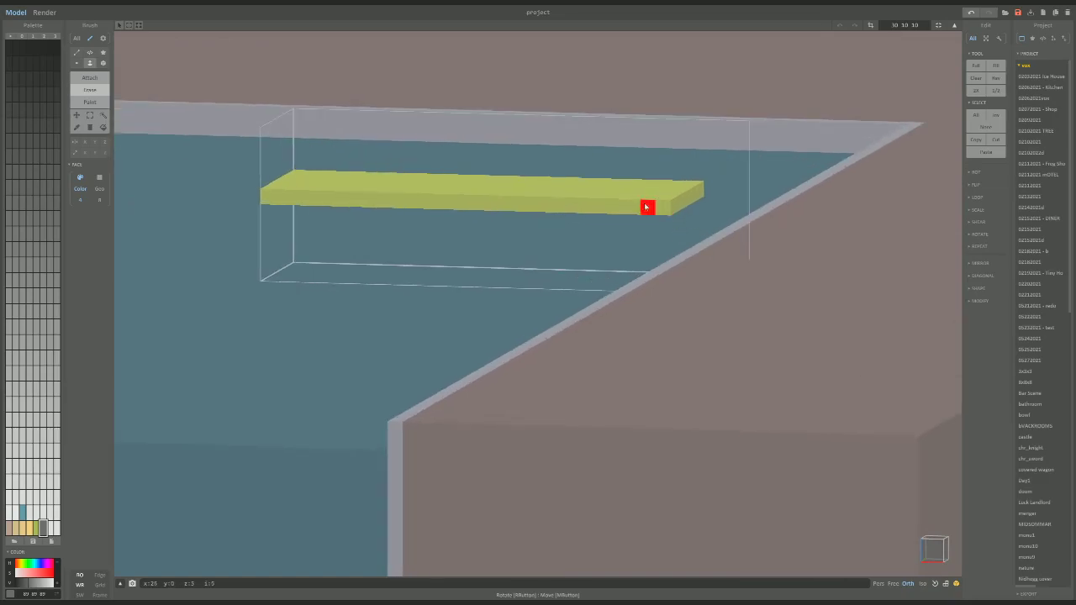
pyautogui.click(76, 52)
pyautogui.moveTo(388, 123); pyautogui.dragTo(427, 120, button='right')
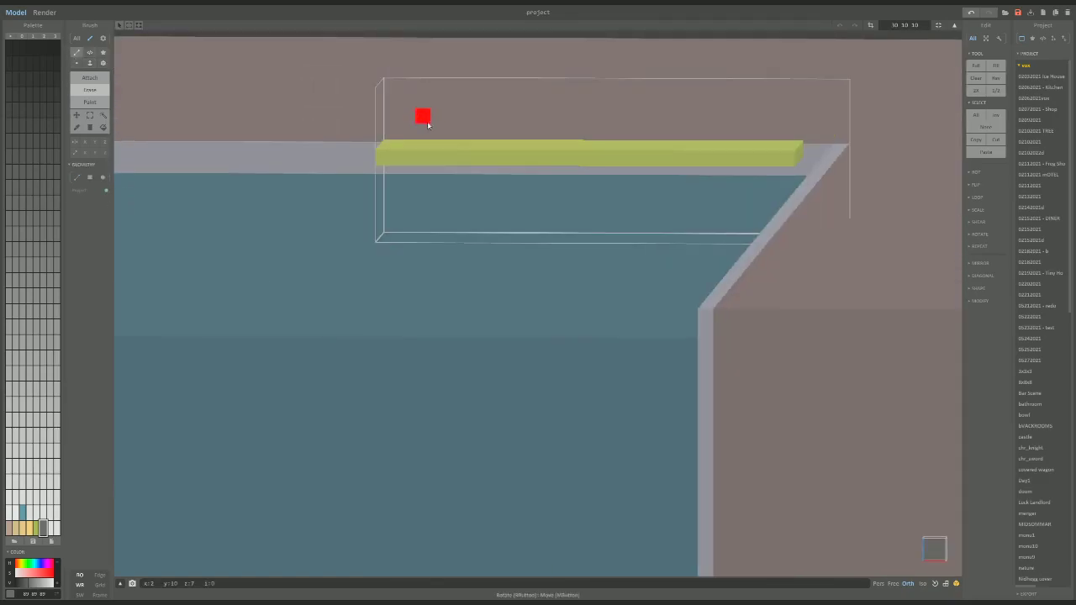
pyautogui.click(934, 541)
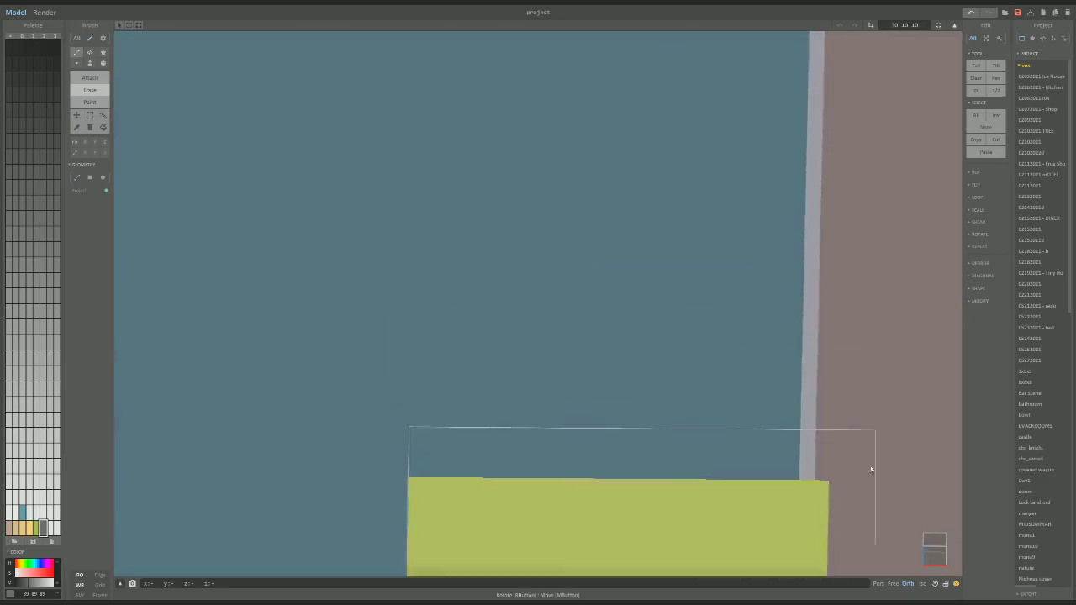
pyautogui.click(939, 547)
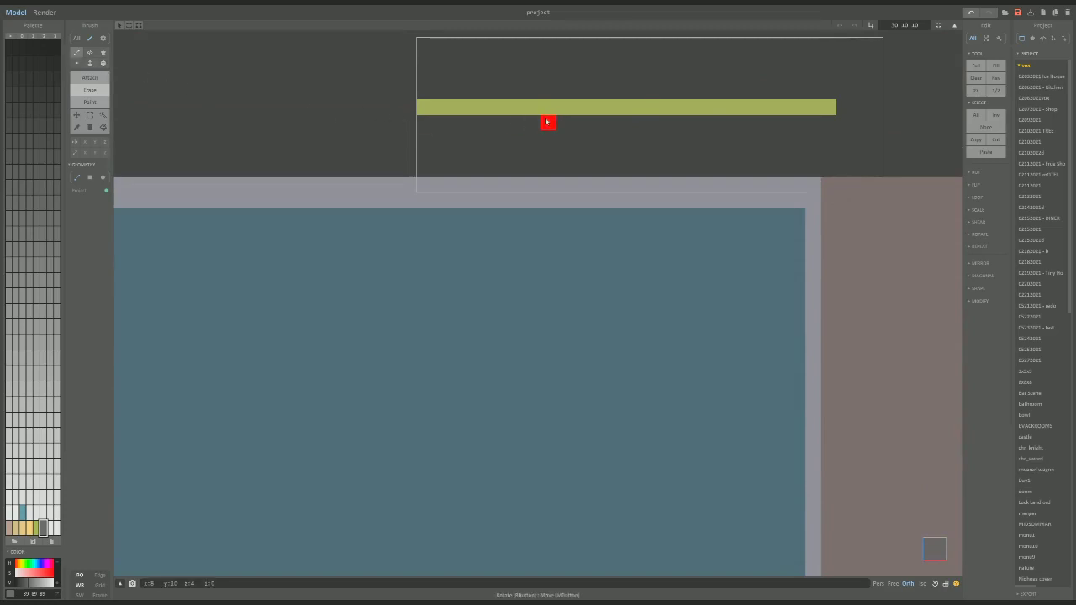
pyautogui.click(89, 77)
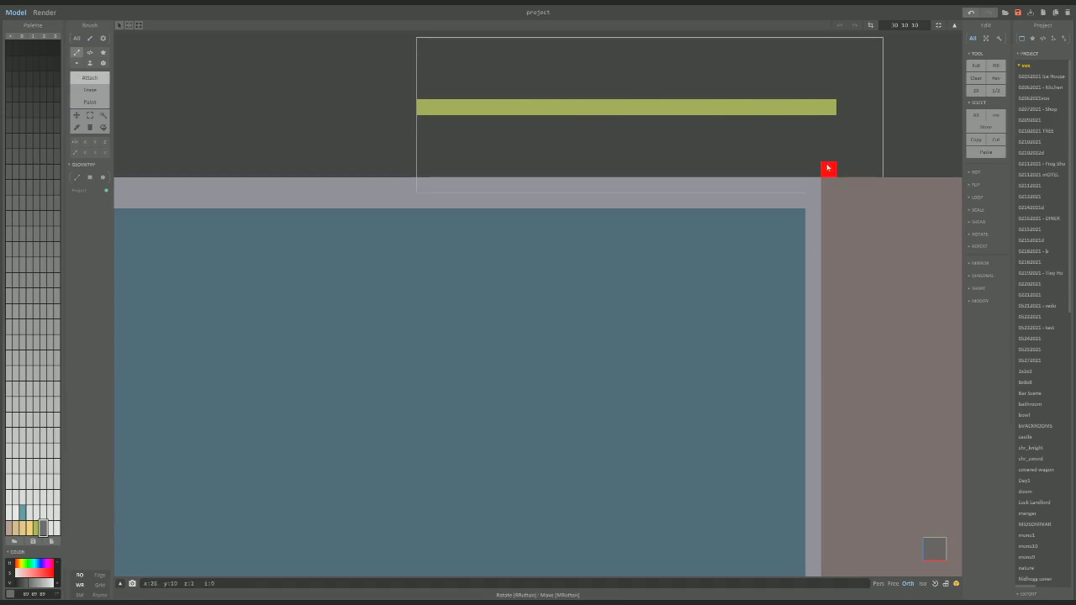
pyautogui.moveTo(829, 168); pyautogui.dragTo(822, 109)
pyautogui.click(822, 110)
pyautogui.click(828, 90)
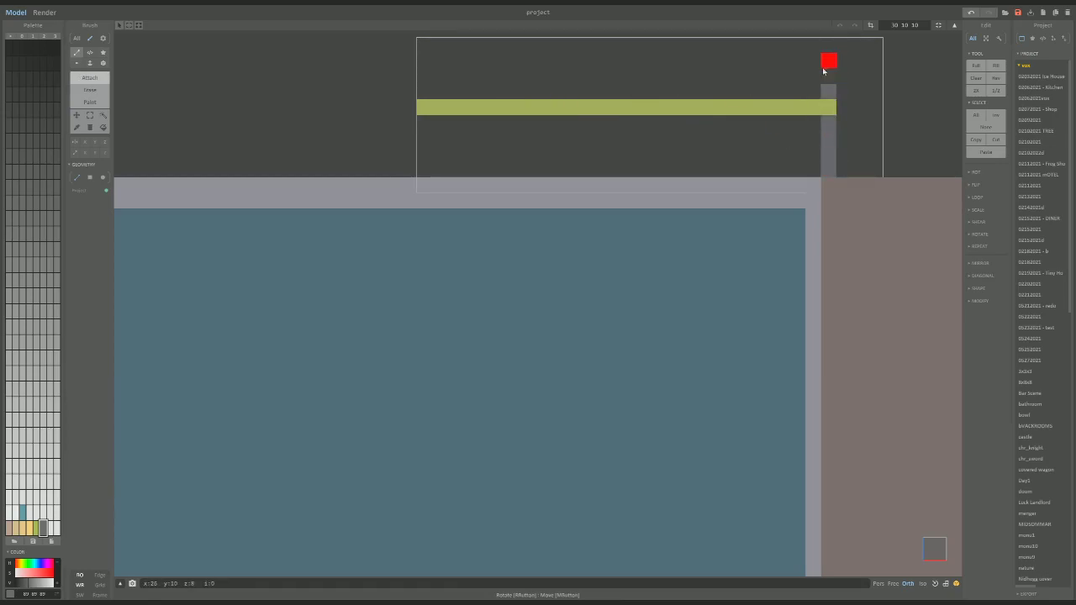
# Attach a stepped diagonal grey brace running from the board's deck-side end down to the deck.
pyautogui.moveTo(841, 88); pyautogui.dragTo(826, 114, button='right')
pyautogui.moveTo(775, 186); pyautogui.dragTo(799, 187, button='right')
pyautogui.scroll(5, 650, 211)
pyautogui.moveTo(650, 211); pyautogui.dragTo(559, 142, button='right')
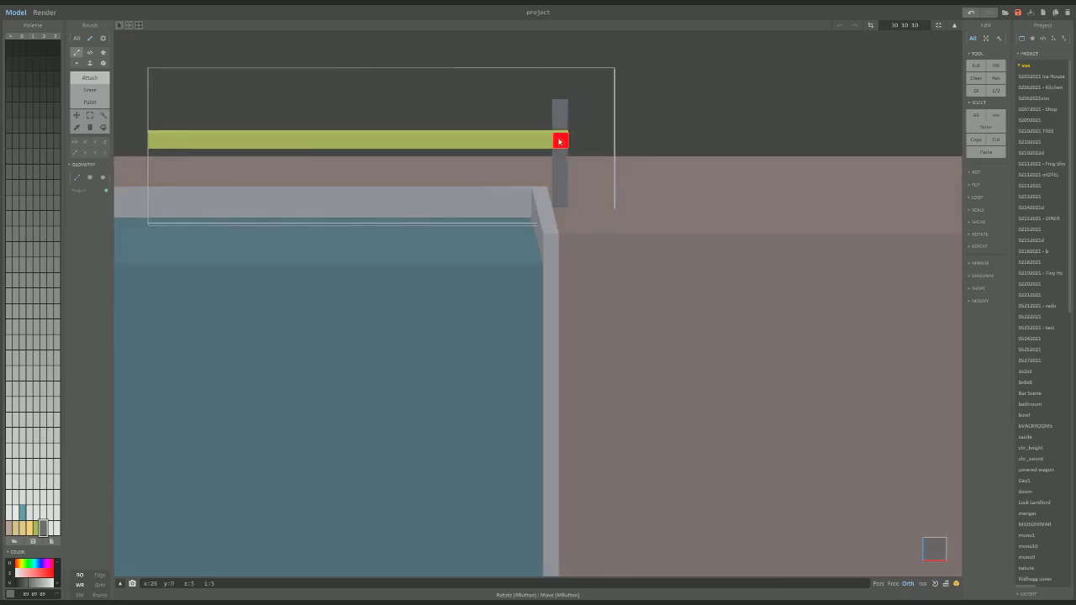
pyautogui.moveTo(559, 142)
pyautogui.mouseDown()
pyautogui.moveTo(576, 107)
pyautogui.moveTo(617, 205)
pyautogui.mouseUp()
pyautogui.moveTo(617, 204); pyautogui.dragTo(624, 302, button='right')
pyautogui.moveTo(624, 391); pyautogui.dragTo(623, 410)
pyautogui.moveTo(629, 405); pyautogui.dragTo(703, 363, button='right')
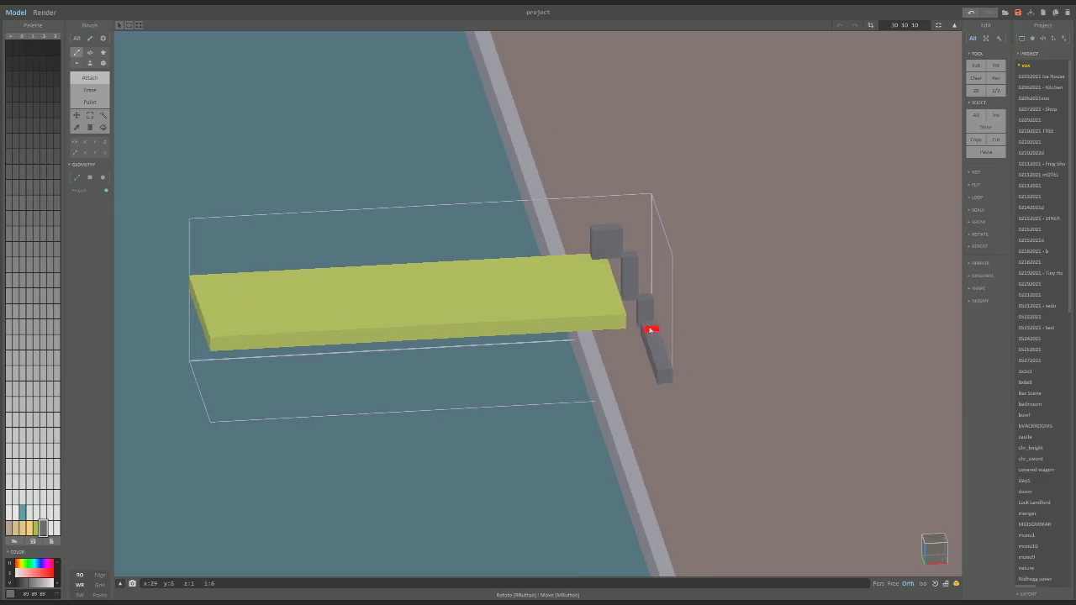
# Pick the board's yellow-green for the face brush and undo the stepped diagonal grey brace.
pyautogui.moveTo(644, 321); pyautogui.dragTo(605, 343, button='right')
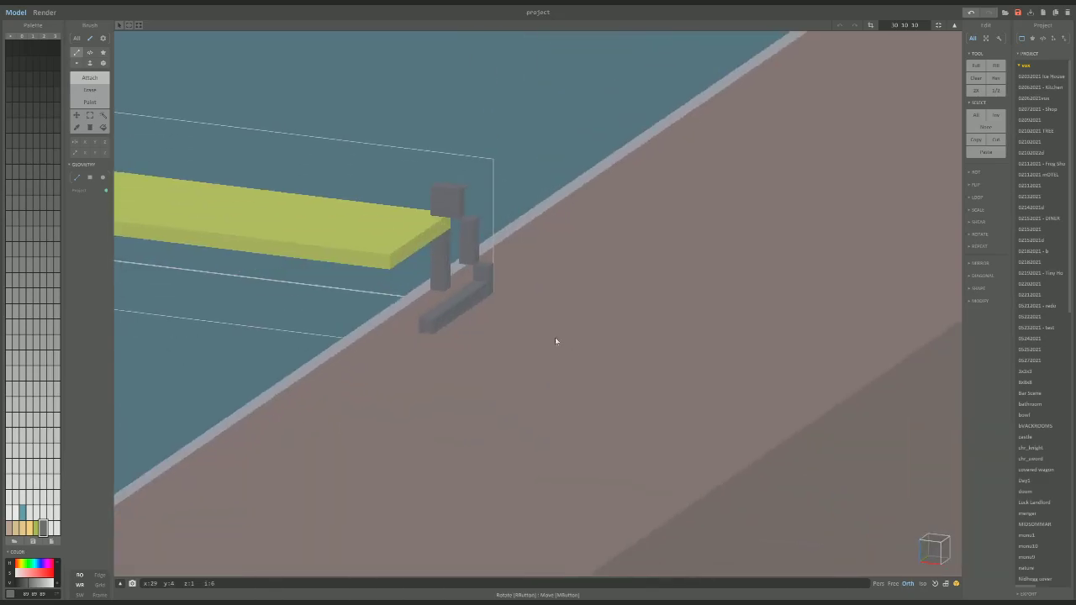
pyautogui.moveTo(434, 309); pyautogui.dragTo(526, 294, button='right')
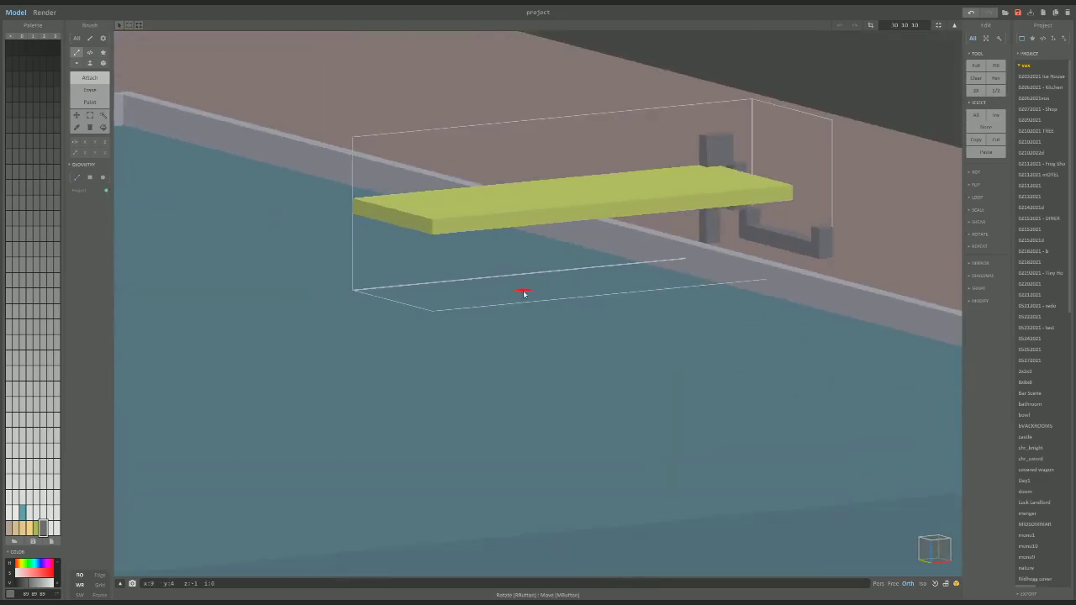
pyautogui.moveTo(638, 237); pyautogui.dragTo(574, 255, button='right')
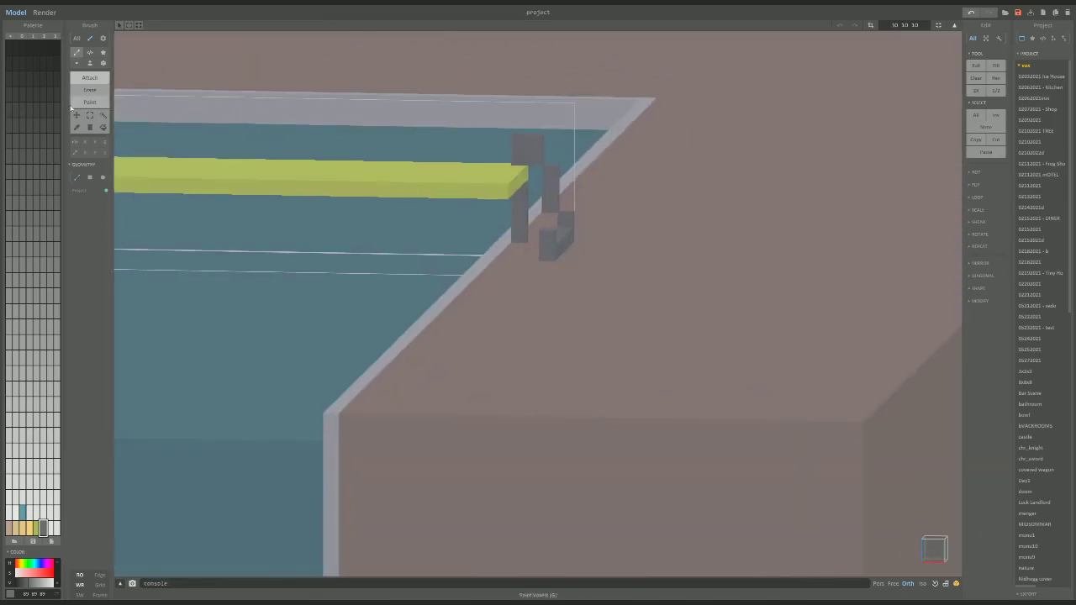
pyautogui.keyDown('alt'); pyautogui.click(267, 188); pyautogui.keyUp('alt')
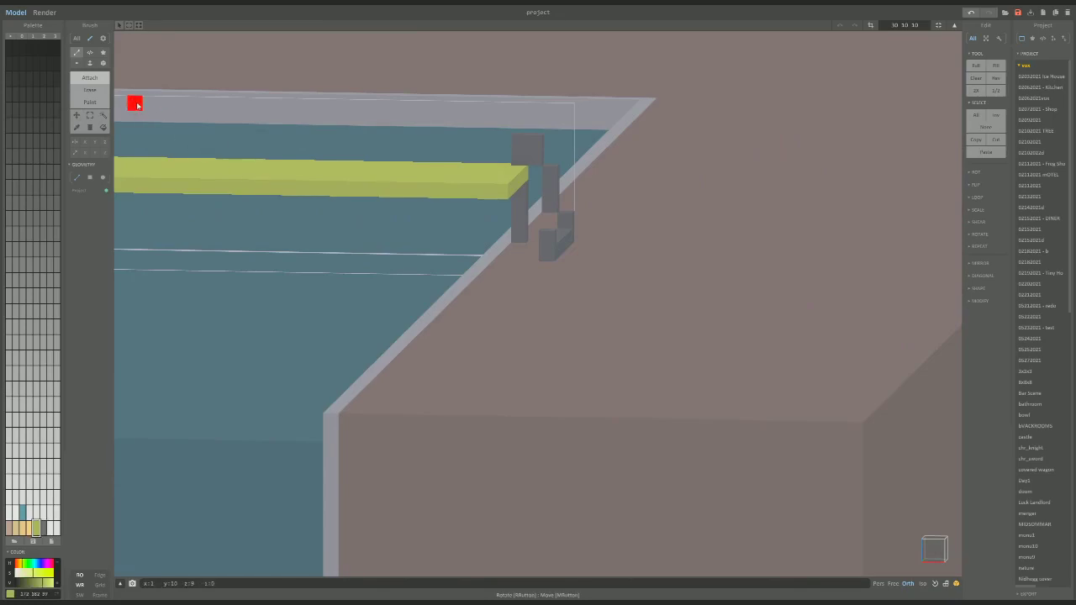
pyautogui.click(90, 63)
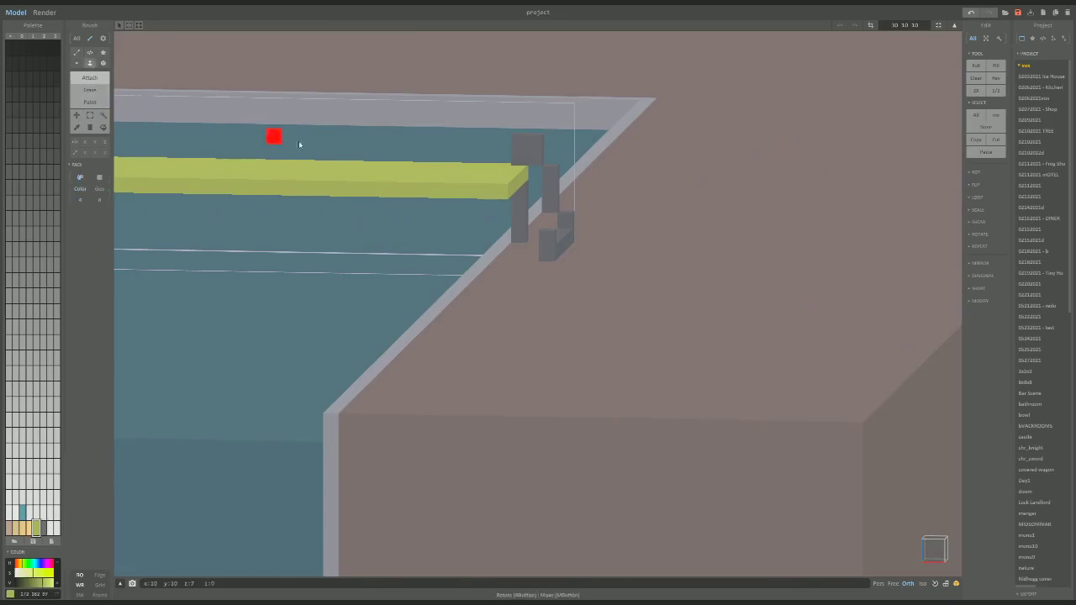
pyautogui.moveTo(525, 183); pyautogui.dragTo(513, 220, button='right')
pyautogui.moveTo(391, 238); pyautogui.dragTo(499, 229, button='right')
pyautogui.hotkey('ctrl', 'z')
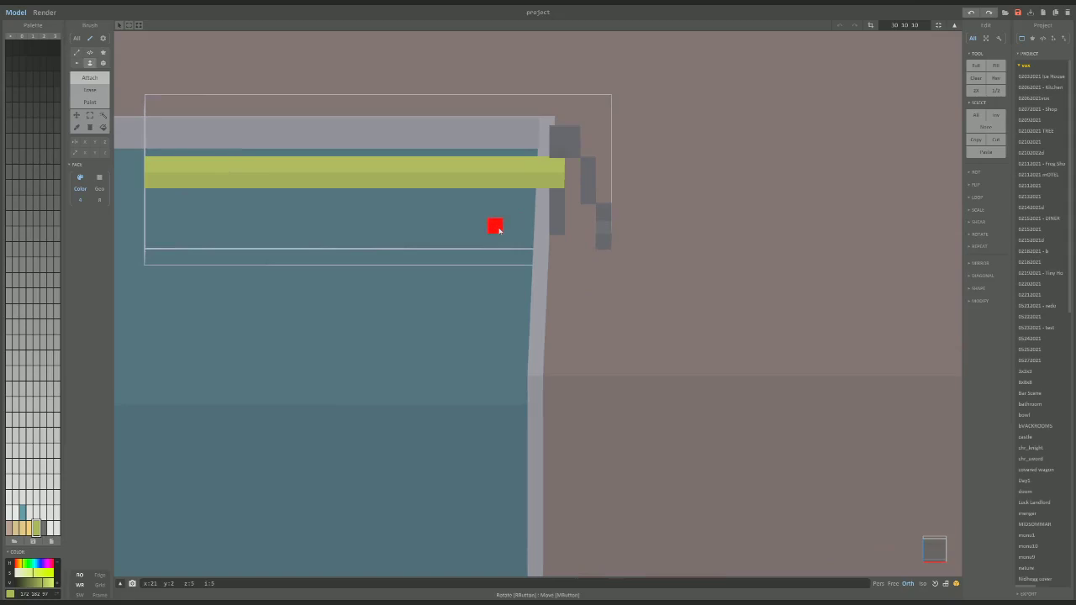
# Extend the board's deck-side end face past the grey post until it reaches the edge of the model volume.
pyautogui.moveTo(495, 226); pyautogui.dragTo(464, 233, button='right')
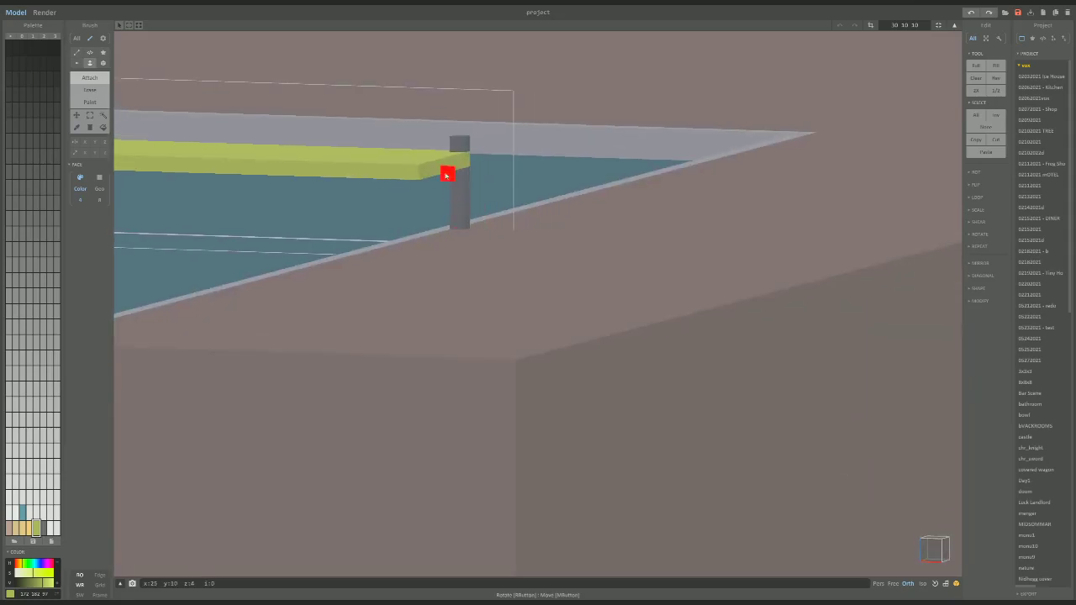
pyautogui.click(457, 167)
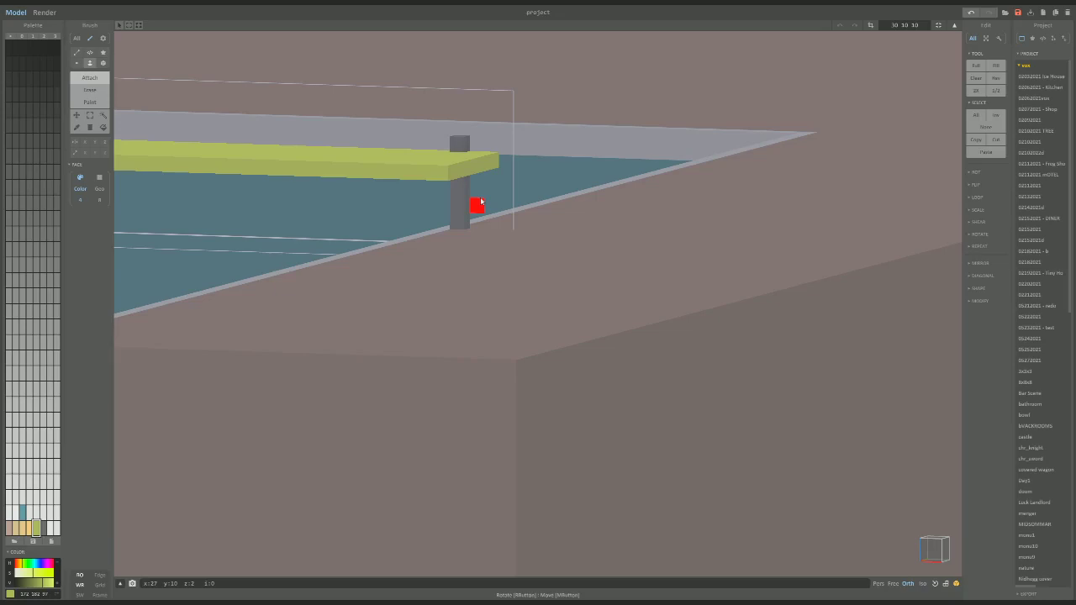
pyautogui.moveTo(478, 190); pyautogui.dragTo(492, 233, button='right')
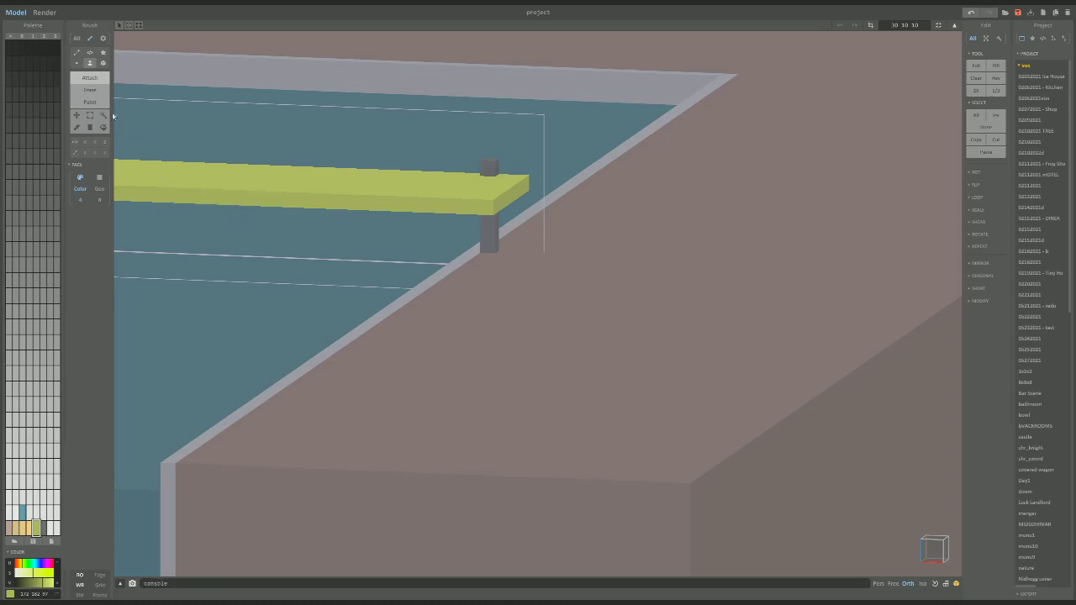
pyautogui.click(512, 193)
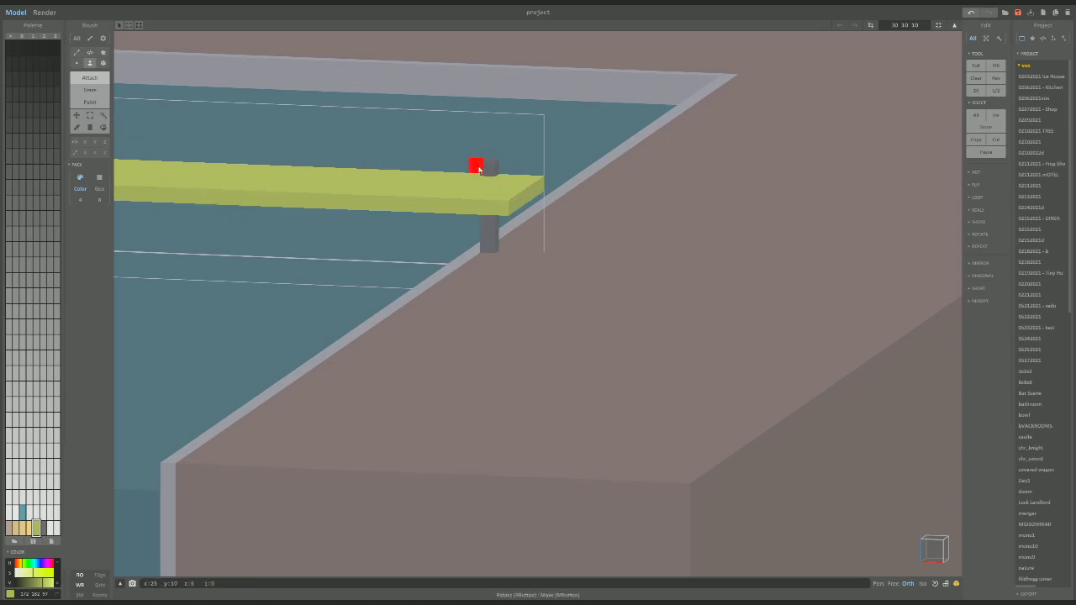
# Pick the support grey and attach a second post at the board's end corner, joined to the first by a raised rail.
pyautogui.keyDown('alt'); pyautogui.click(484, 165); pyautogui.keyUp('alt')
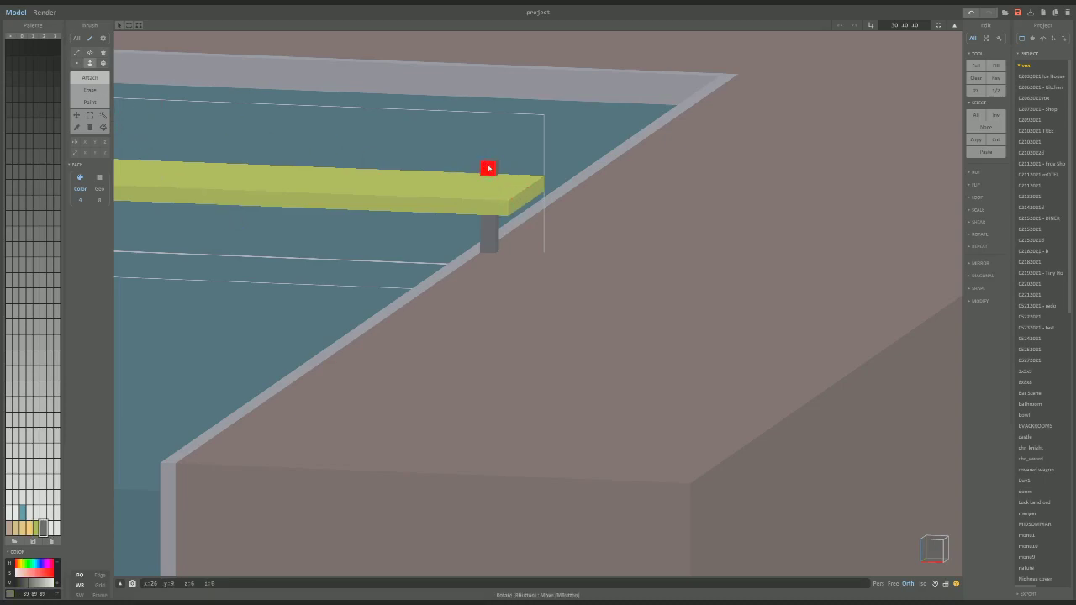
pyautogui.moveTo(490, 168); pyautogui.dragTo(470, 187, button='right')
pyautogui.click(469, 191)
pyautogui.moveTo(474, 182); pyautogui.dragTo(469, 173)
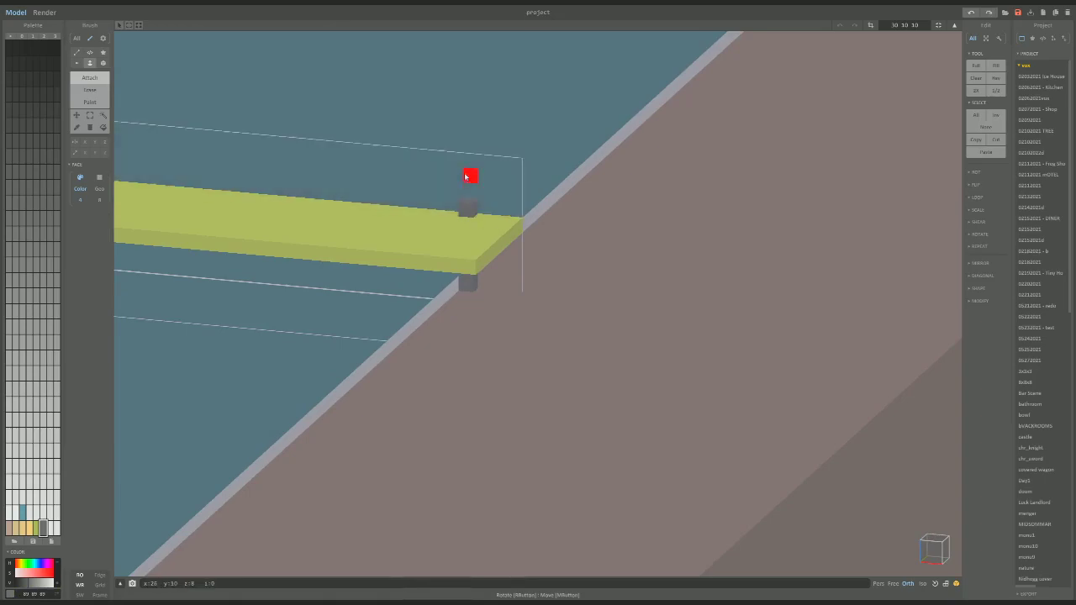
pyautogui.click(76, 52)
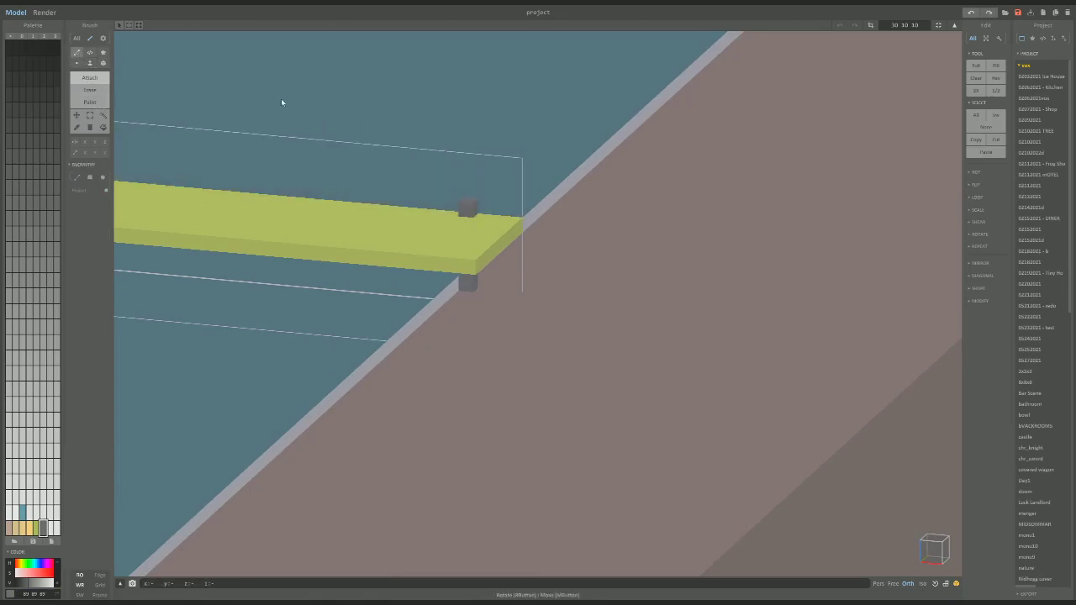
pyautogui.click(468, 203)
pyautogui.moveTo(468, 203)
pyautogui.mouseDown(button='right')
pyautogui.moveTo(512, 142)
pyautogui.moveTo(528, 168)
pyautogui.moveTo(581, 112)
pyautogui.moveTo(573, 175)
pyautogui.moveTo(534, 198)
pyautogui.moveTo(451, 203)
pyautogui.mouseUp(button='right')
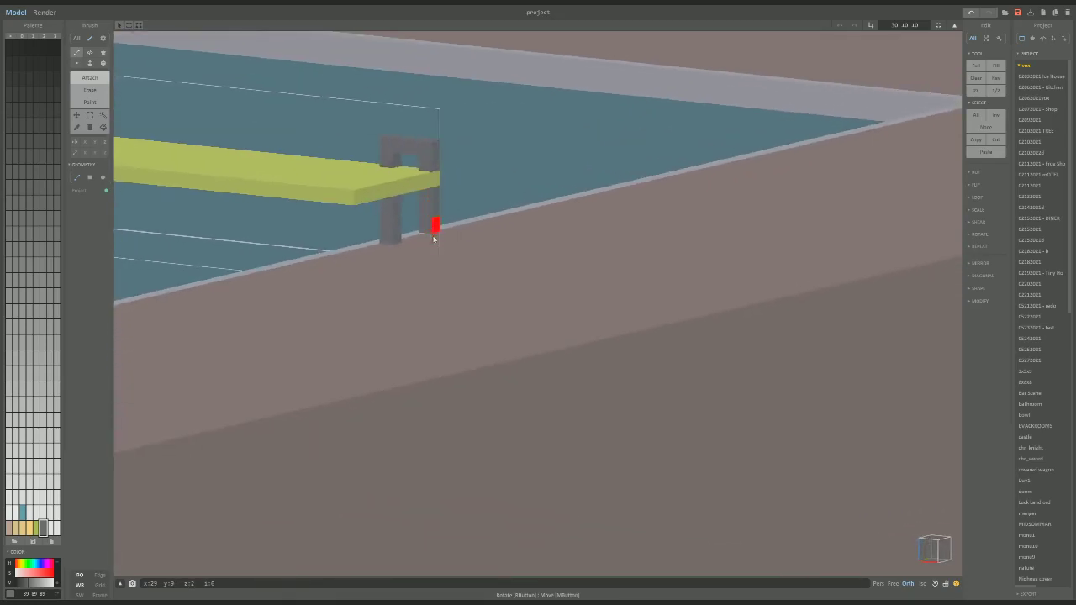
# Attach two grey stubs on the board's opposite long edge and bridge them with a matching raised rail.
pyautogui.moveTo(435, 238); pyautogui.dragTo(396, 126, button='right')
pyautogui.click(388, 134)
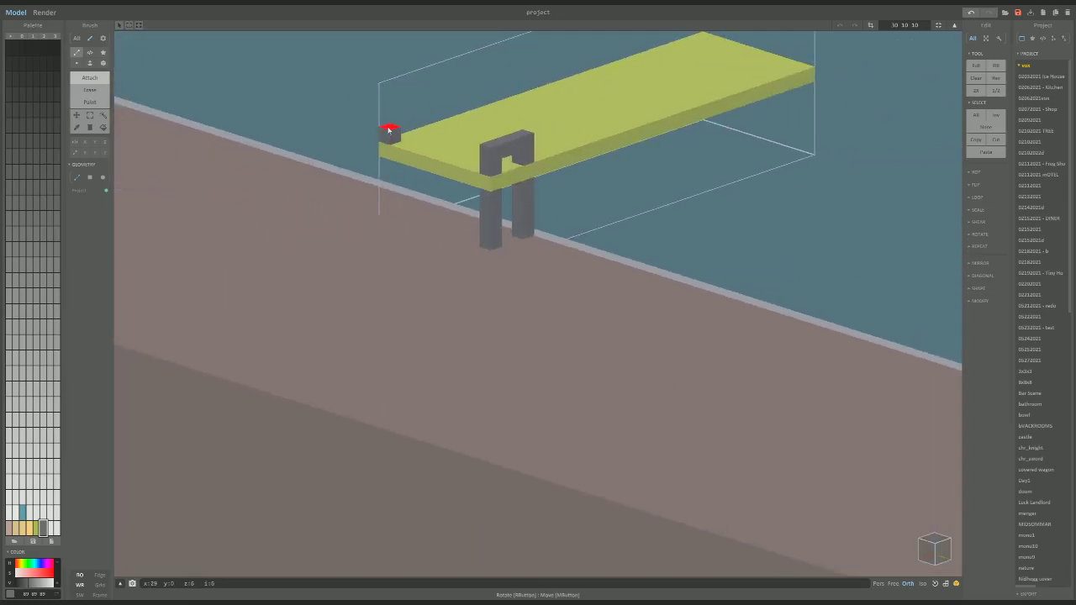
pyautogui.click(390, 127)
pyautogui.moveTo(408, 134); pyautogui.dragTo(463, 198, button='right')
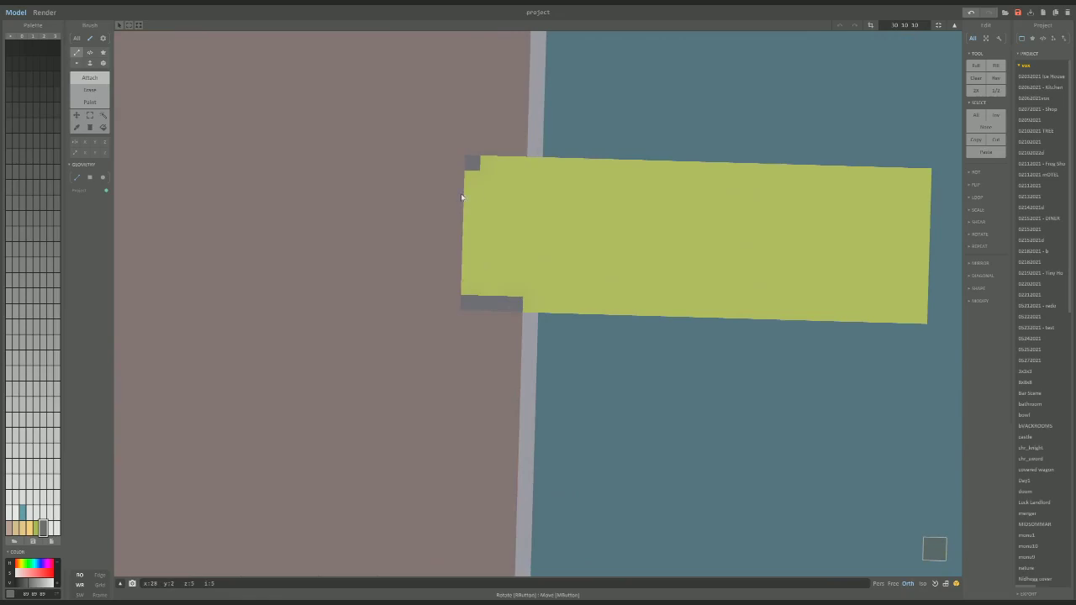
pyautogui.click(500, 167)
pyautogui.hotkey('ctrl', 'z')
pyautogui.moveTo(517, 165); pyautogui.dragTo(526, 121, button='right')
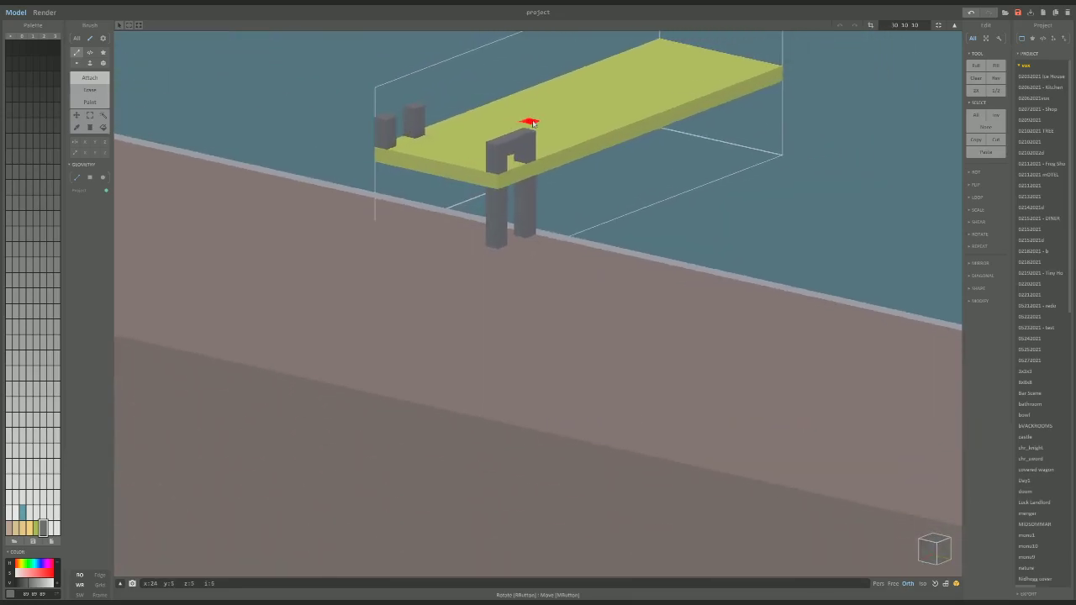
pyautogui.moveTo(398, 118); pyautogui.dragTo(310, 252, button='right')
# Attach a grey post beneath the opposite rail's outer corner, running from the deck up to the board.
pyautogui.click(308, 231)
pyautogui.click(301, 221)
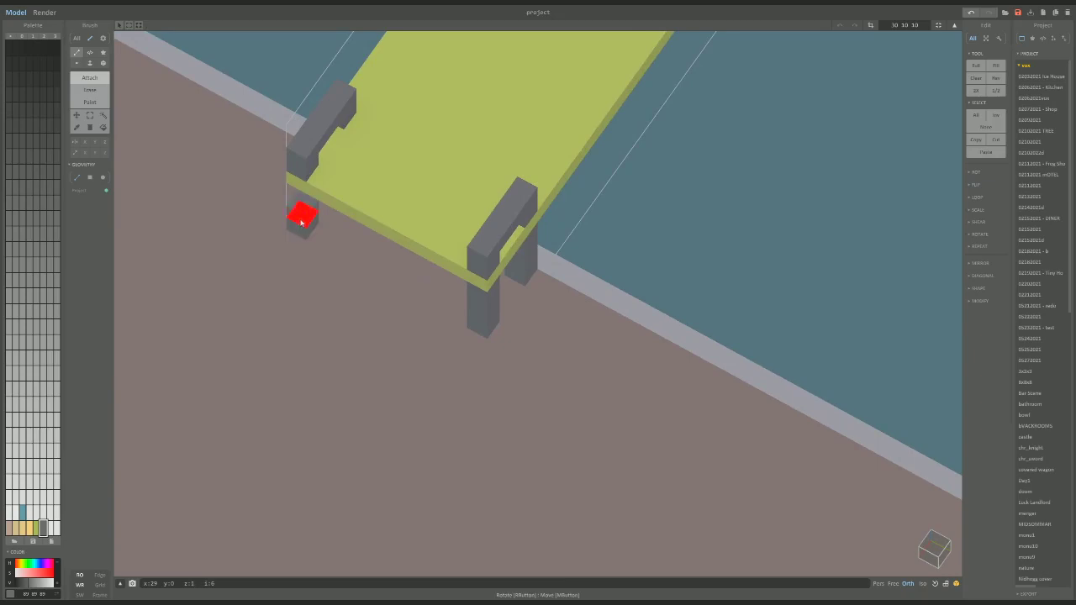
pyautogui.click(301, 210)
pyautogui.moveTo(303, 204); pyautogui.dragTo(528, 281, button='right')
pyautogui.moveTo(521, 359); pyautogui.dragTo(577, 323, button='right')
pyautogui.click(583, 322)
pyautogui.click(586, 301)
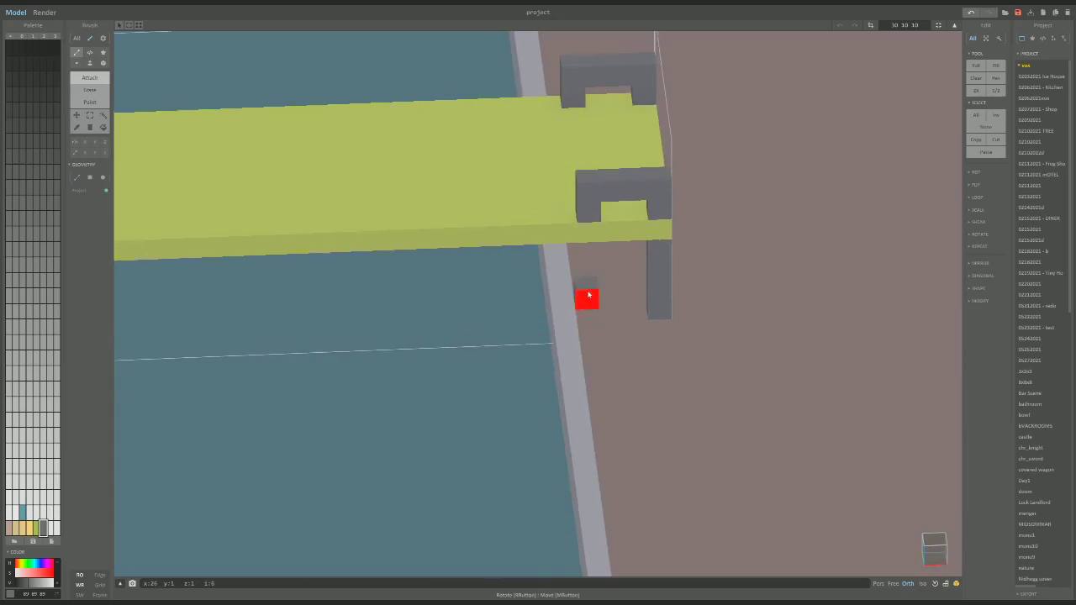
pyautogui.click(586, 280)
pyautogui.moveTo(585, 319); pyautogui.dragTo(574, 343, button='right')
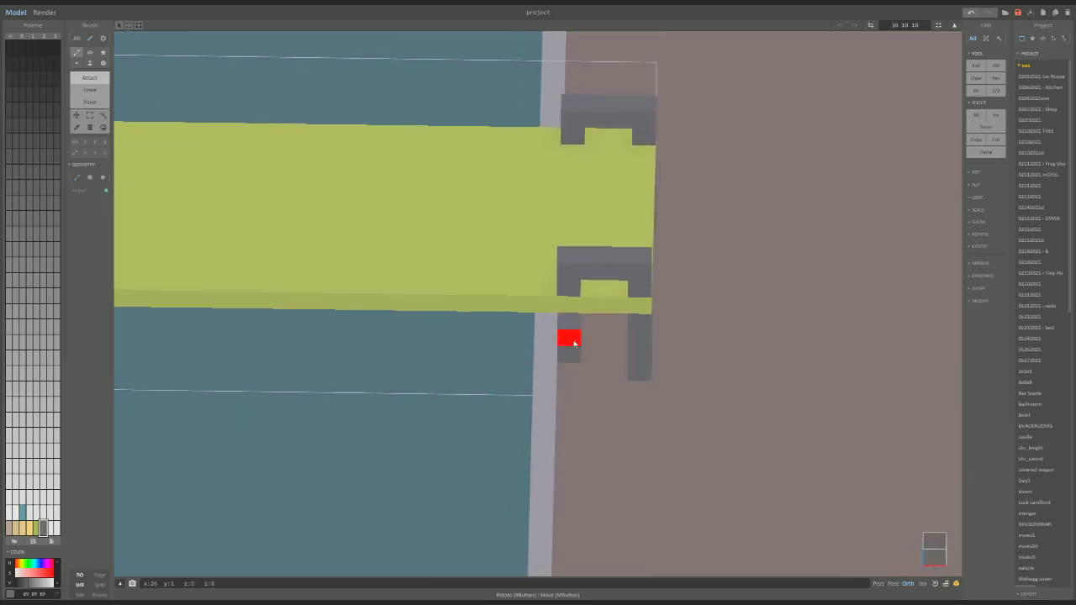
pyautogui.hotkey('ctrl', 'z')
pyautogui.hotkey('ctrl', 'z')
pyautogui.hotkey('ctrl', 'z')
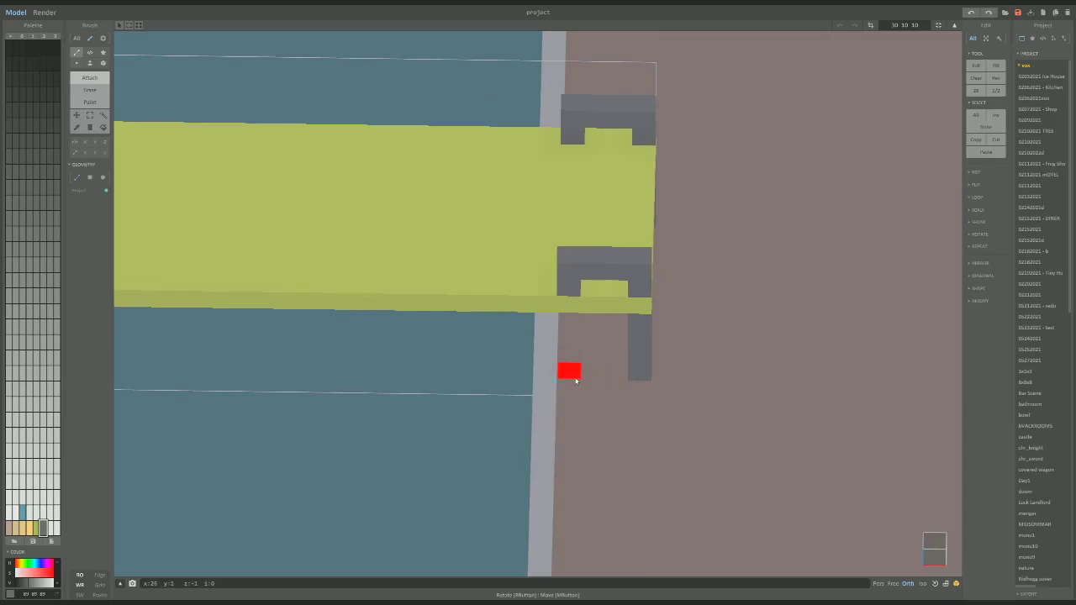
# Attach a grey post beneath the opposite rail's pool-side stub, from deck level up to the board.
pyautogui.moveTo(593, 370); pyautogui.dragTo(586, 406, button='right')
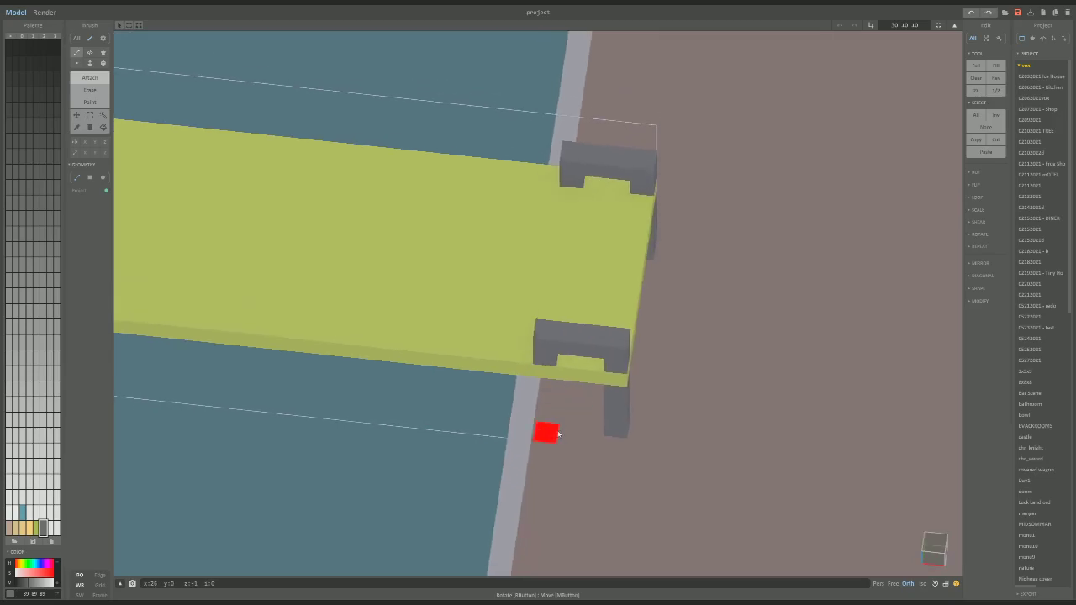
pyautogui.moveTo(546, 433); pyautogui.dragTo(549, 384)
pyautogui.moveTo(550, 384); pyautogui.dragTo(755, 236, button='right')
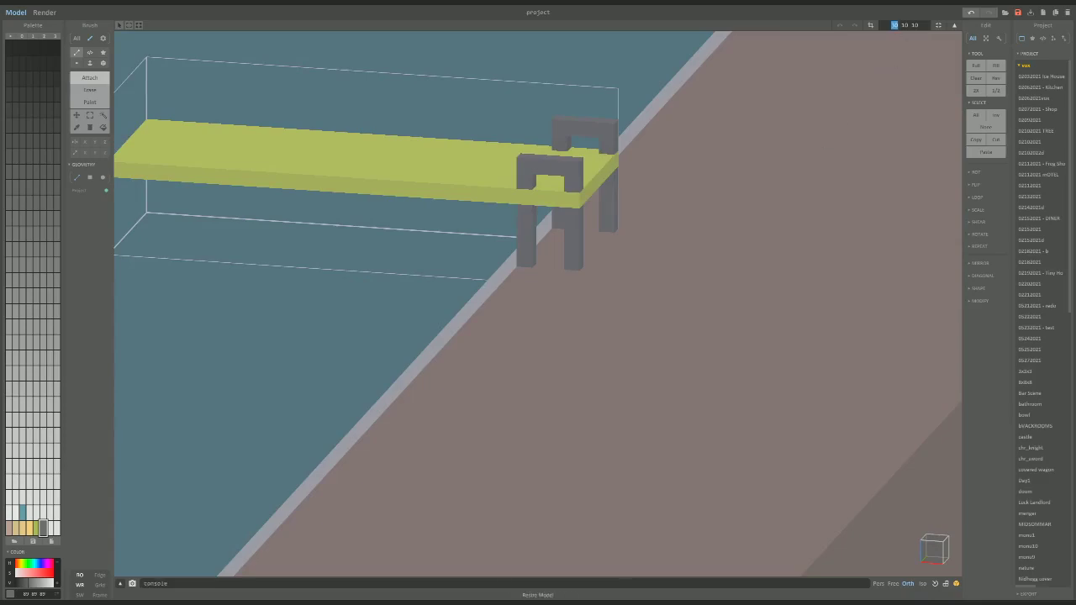
# Set the model volume to 50 10 10 and attach two parallel grey rows on the deck beyond the board's end.
pyautogui.moveTo(689, 240); pyautogui.dragTo(622, 243, button='right')
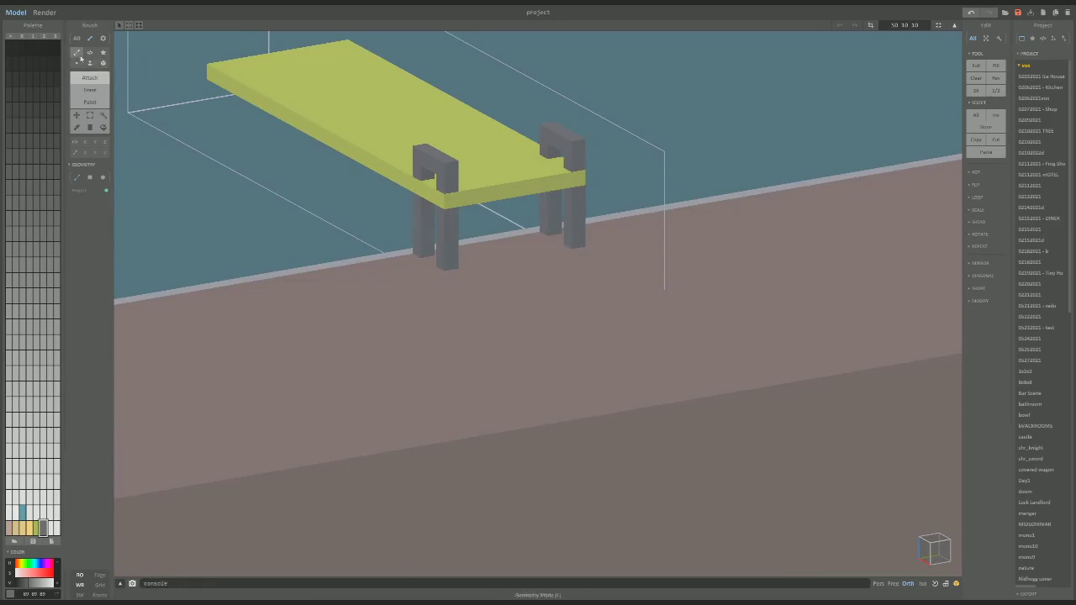
pyautogui.moveTo(252, 113); pyautogui.dragTo(496, 329, button='right')
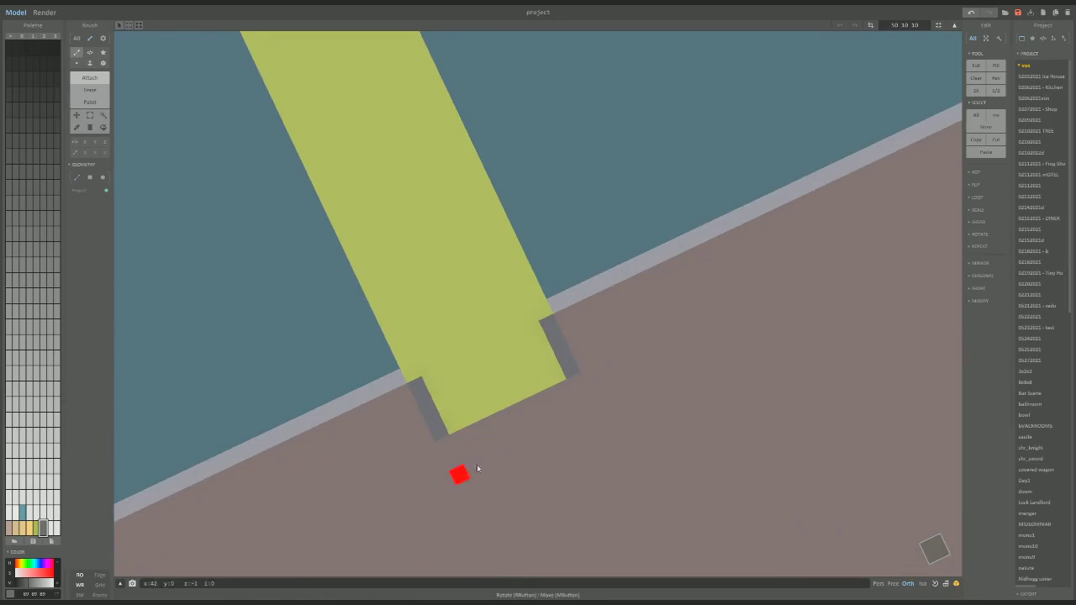
pyautogui.moveTo(470, 469)
pyautogui.mouseDown()
pyautogui.moveTo(588, 427)
pyautogui.moveTo(588, 413)
pyautogui.mouseUp()
pyautogui.moveTo(588, 413); pyautogui.dragTo(531, 434, button='right')
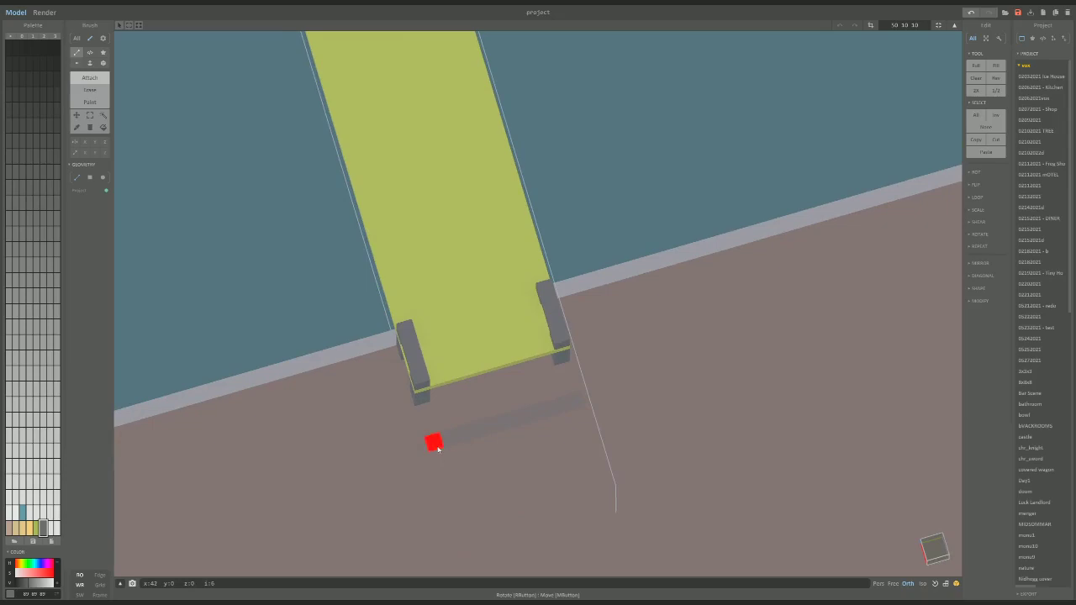
pyautogui.moveTo(435, 448); pyautogui.dragTo(579, 399)
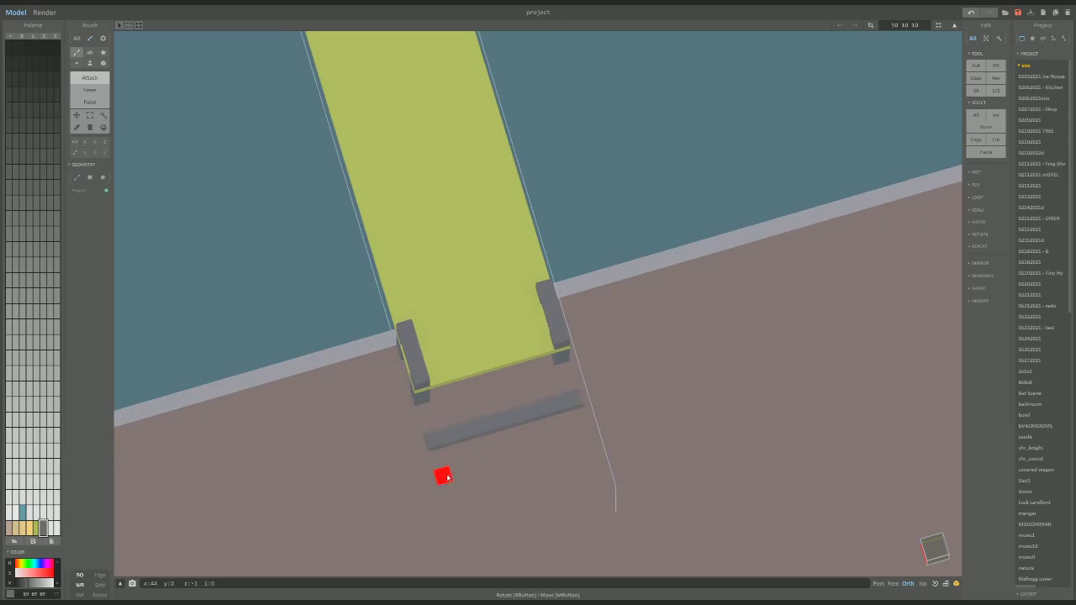
pyautogui.moveTo(447, 476); pyautogui.dragTo(581, 431)
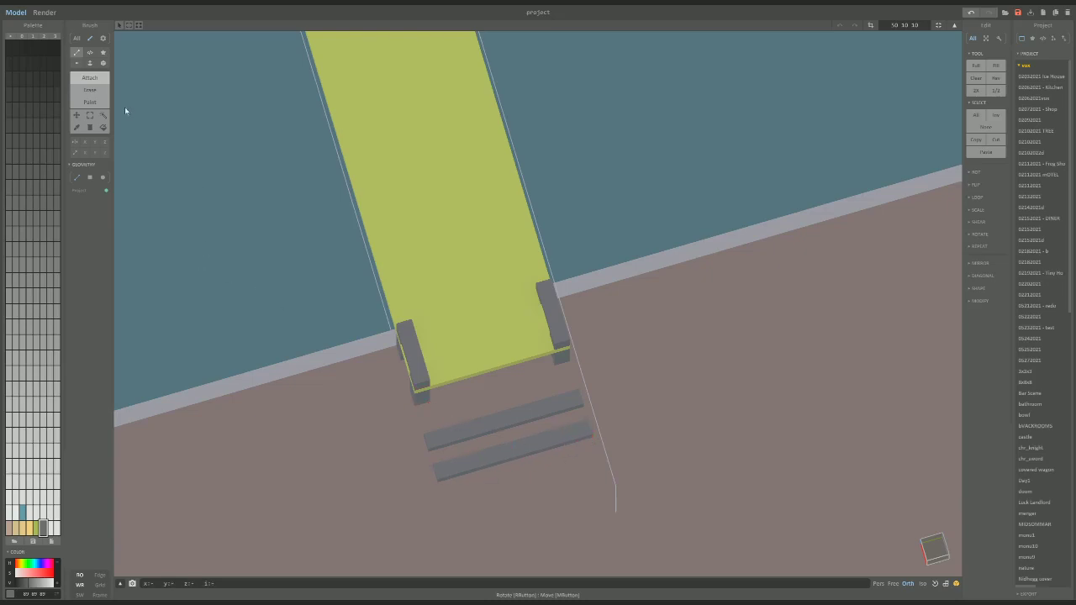
# Cover both rows with a box-brush slab in the same grey to form a step block.
pyautogui.click(102, 62)
pyautogui.moveTo(437, 438); pyautogui.dragTo(580, 429)
pyautogui.moveTo(581, 429); pyautogui.dragTo(547, 367, button='right')
# Erase the lower voxels along the step block's outer side, leaving a leg at each end.
pyautogui.click(90, 89)
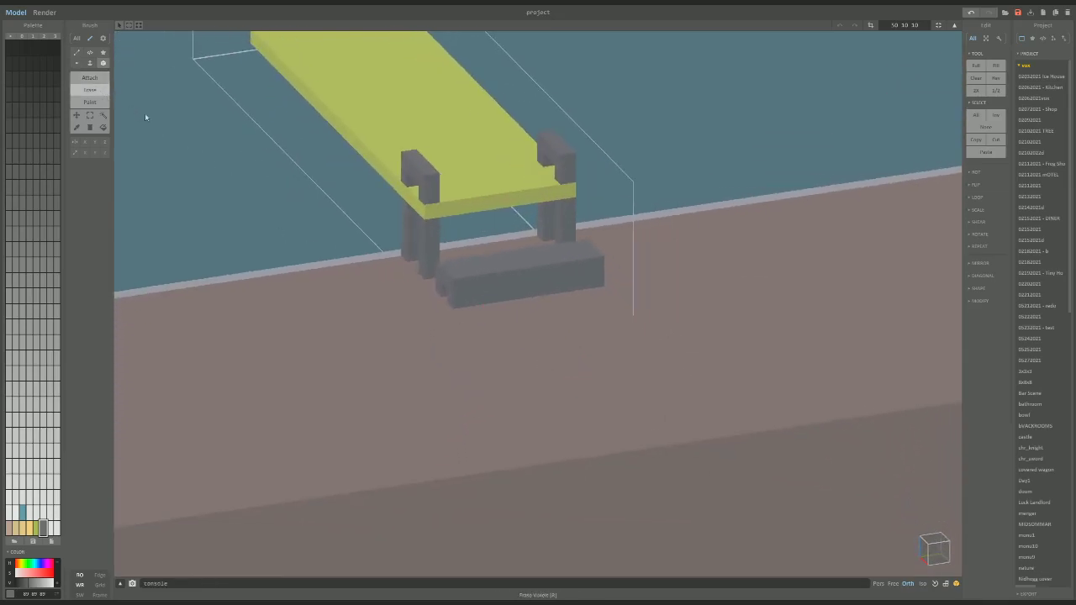
pyautogui.click(476, 297)
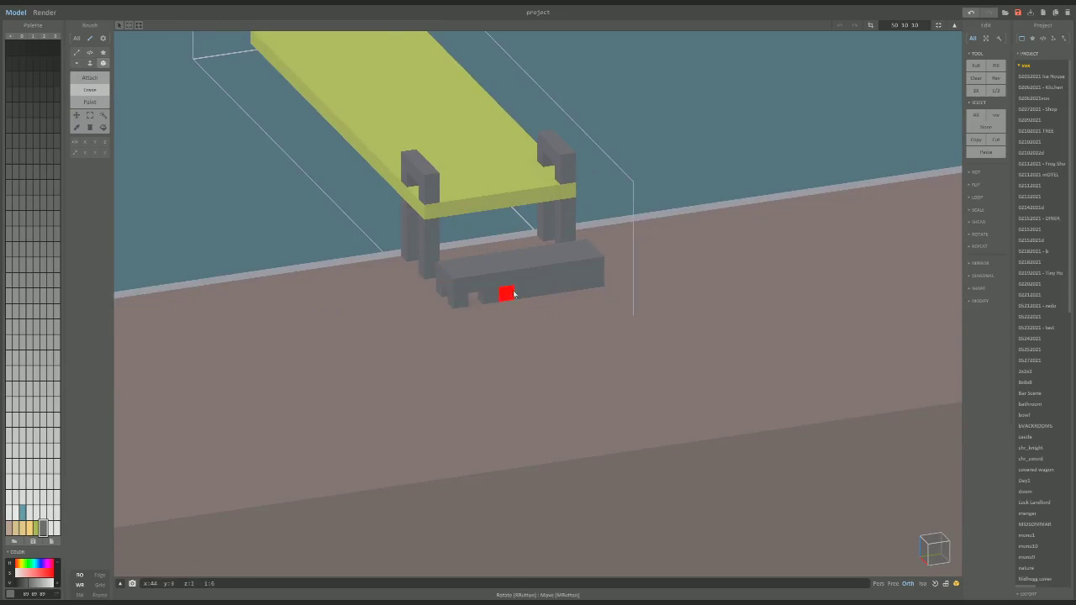
pyautogui.click(499, 295)
pyautogui.click(504, 293)
pyautogui.click(534, 288)
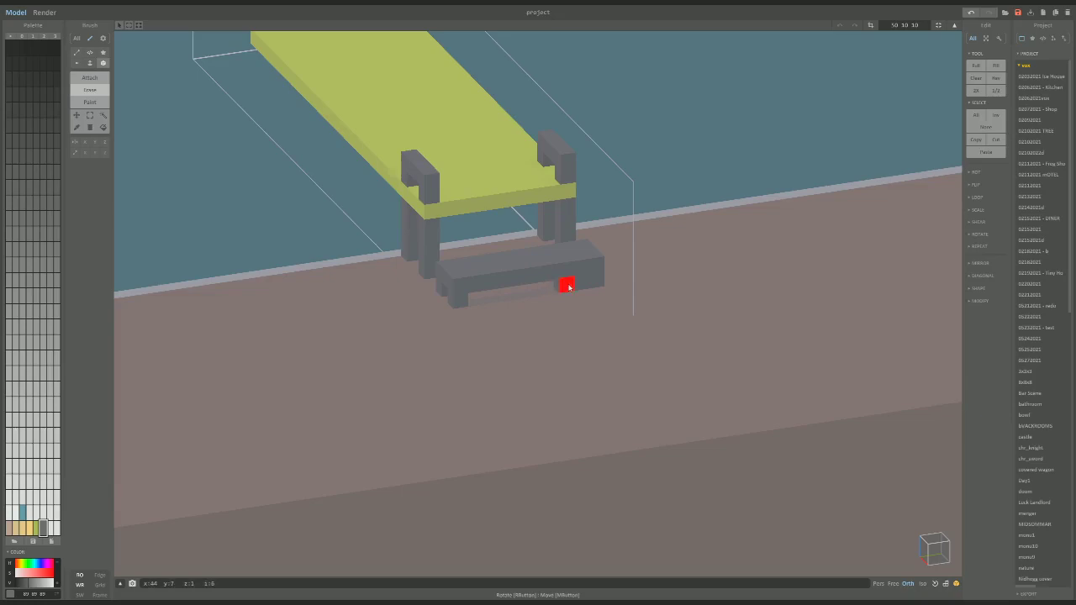
pyautogui.moveTo(566, 297); pyautogui.dragTo(528, 312, button='right')
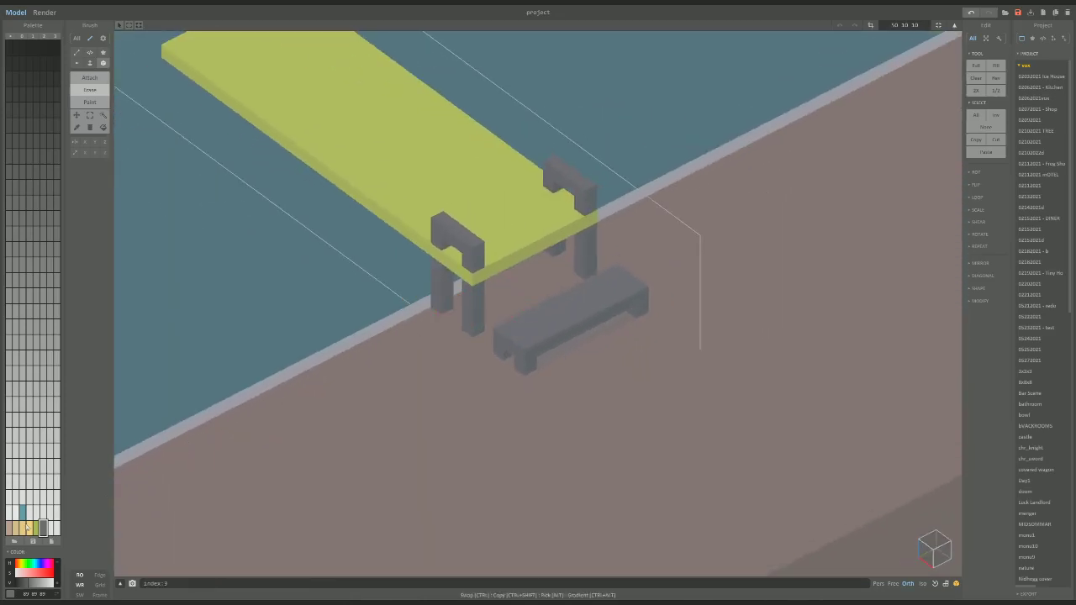
# Recolour the next empty palette swatch light grey and select it for painting voxels with the box brush.
pyautogui.click(51, 526)
pyautogui.moveTo(34, 582); pyautogui.dragTo(41, 582)
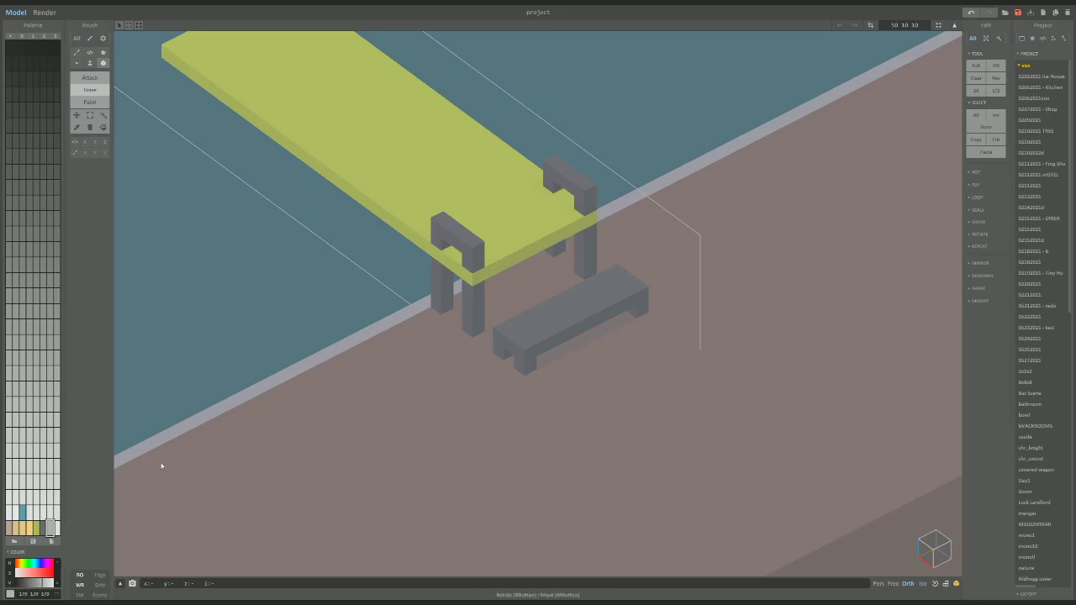
pyautogui.keyDown('alt'); pyautogui.click(460, 237); pyautogui.keyUp('alt')
pyautogui.press('g')
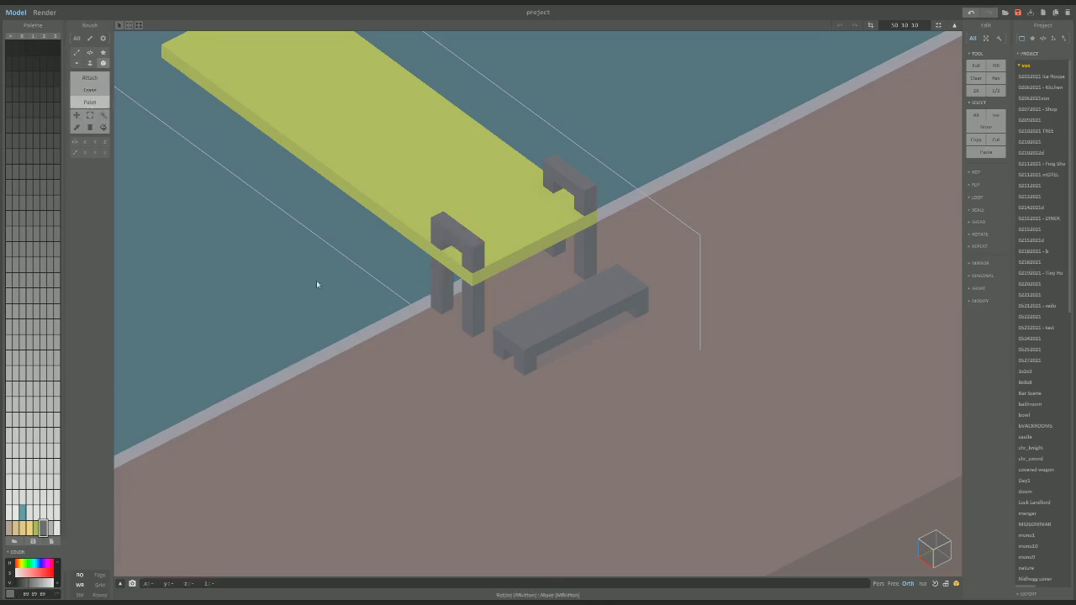
pyautogui.click(50, 528)
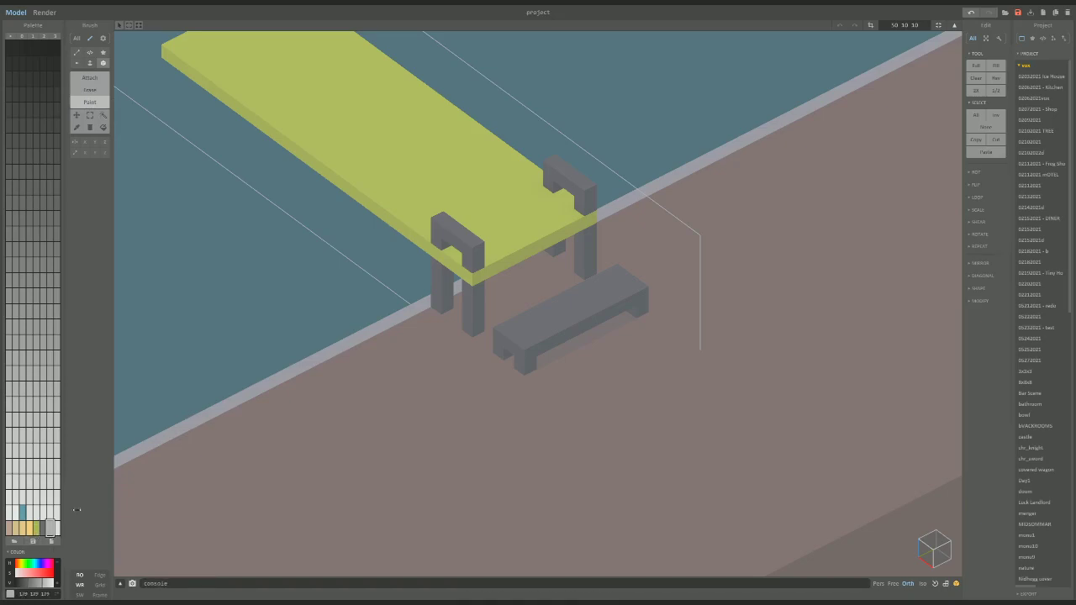
# Paint both handrails above the diving board light grey with the box brush.
pyautogui.click(440, 224)
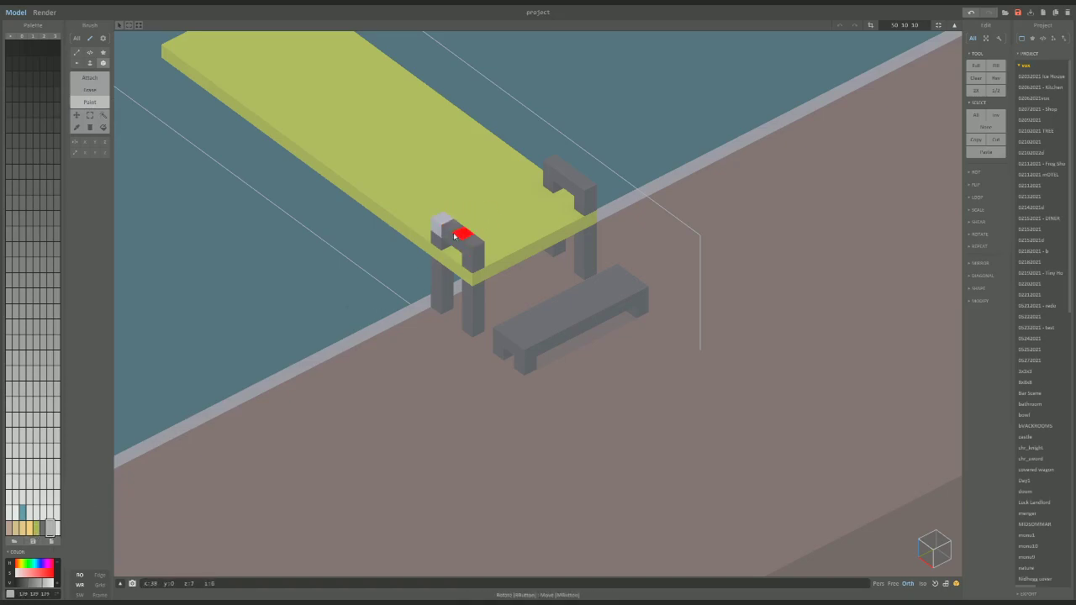
pyautogui.click(462, 237)
pyautogui.click(452, 224)
pyautogui.click(439, 238)
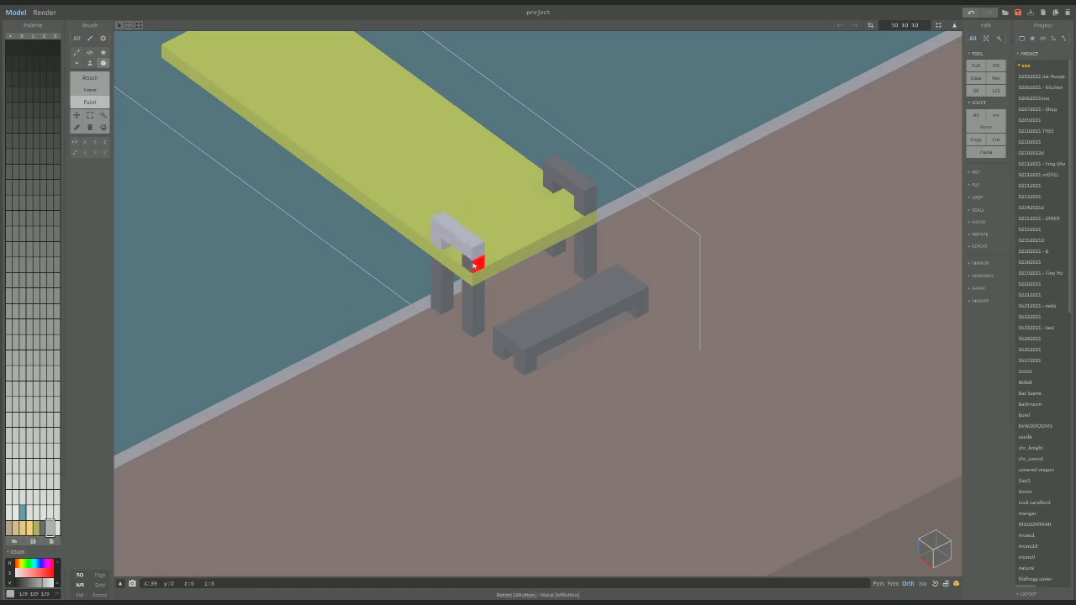
pyautogui.click(473, 260)
pyautogui.click(550, 166)
pyautogui.click(551, 180)
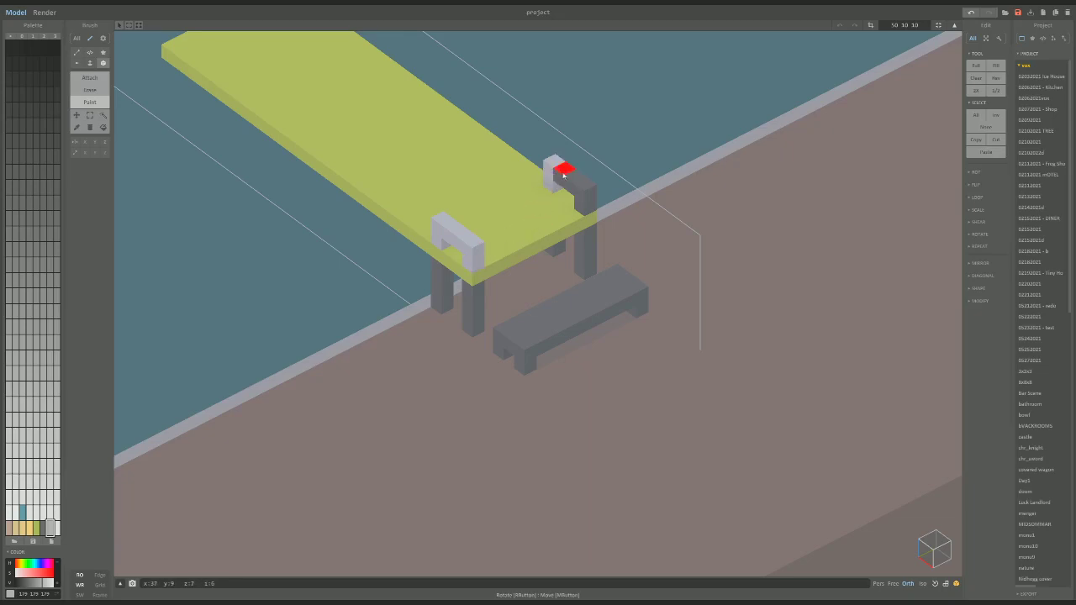
pyautogui.click(563, 171)
pyautogui.click(578, 192)
# Paint the support legs beneath both sides of the diving board light grey.
pyautogui.moveTo(578, 200); pyautogui.dragTo(508, 242, button='right')
pyautogui.press('Tab')
pyautogui.press('Tab')
pyautogui.moveTo(522, 198); pyautogui.dragTo(525, 255)
pyautogui.moveTo(480, 199); pyautogui.dragTo(480, 240)
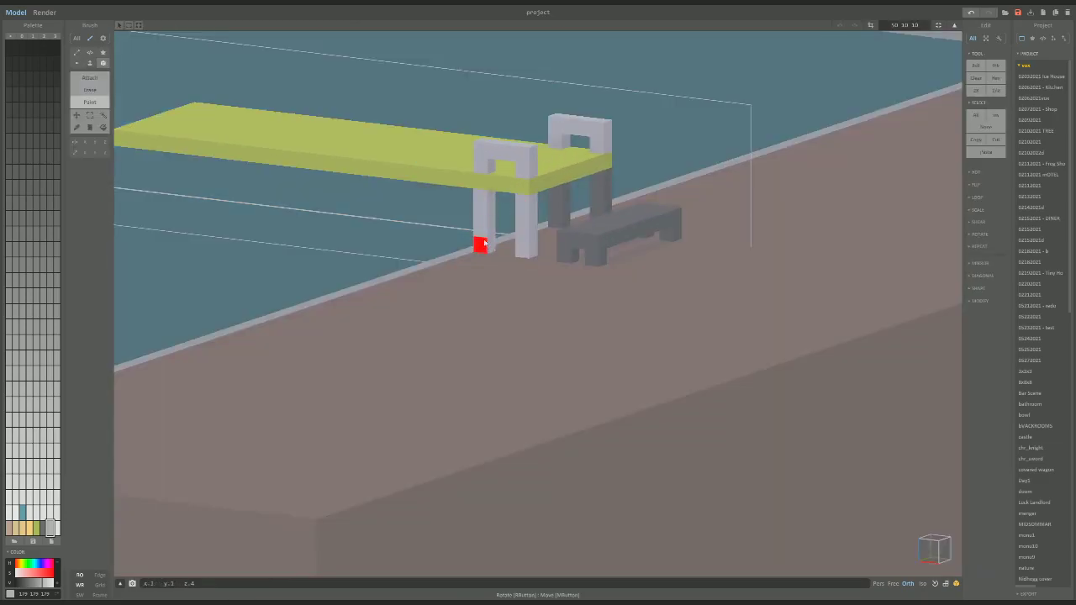
pyautogui.moveTo(480, 240)
pyautogui.mouseDown(button='right')
pyautogui.moveTo(455, 244)
pyautogui.moveTo(473, 224)
pyautogui.mouseUp(button='right')
pyautogui.moveTo(484, 198); pyautogui.dragTo(488, 254)
pyautogui.moveTo(524, 213); pyautogui.dragTo(529, 236)
pyautogui.moveTo(528, 236); pyautogui.dragTo(428, 250, button='right')
pyautogui.moveTo(339, 219)
pyautogui.mouseDown()
pyautogui.moveTo(452, 235)
pyautogui.moveTo(473, 249)
pyautogui.mouseUp()
pyautogui.moveTo(472, 249); pyautogui.dragTo(430, 243, button='right')
# Paint the legs of the step block light grey, leaving its top slab dark.
pyautogui.moveTo(487, 230)
pyautogui.mouseDown(button='right')
pyautogui.moveTo(543, 242)
pyautogui.moveTo(627, 230)
pyautogui.moveTo(551, 276)
pyautogui.moveTo(524, 260)
pyautogui.moveTo(448, 271)
pyautogui.moveTo(614, 244)
pyautogui.mouseUp(button='right')
pyautogui.click(586, 254)
pyautogui.click(602, 273)
pyautogui.click(575, 271)
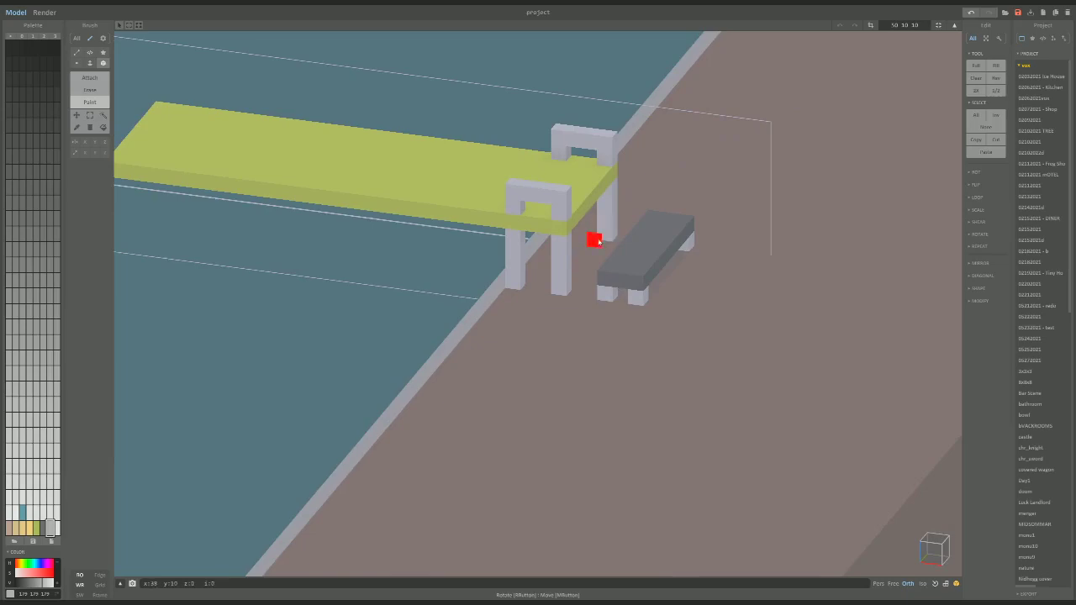
# Sample the step block's dark grey and repaint both handrails with it.
pyautogui.keyDown('alt'); pyautogui.click(617, 257); pyautogui.keyUp('alt')
pyautogui.moveTo(516, 210)
pyautogui.mouseDown()
pyautogui.moveTo(543, 193)
pyautogui.moveTo(524, 194)
pyautogui.moveTo(560, 196)
pyautogui.mouseUp()
pyautogui.moveTo(558, 137)
pyautogui.mouseDown()
pyautogui.moveTo(605, 141)
pyautogui.moveTo(605, 154)
pyautogui.mouseUp()
# Render the scene and give the diving board's yellow-green colour a Metal material with a raised metallic value.
pyautogui.moveTo(605, 155)
pyautogui.mouseDown(button='right')
pyautogui.moveTo(666, 203)
pyautogui.moveTo(262, 59)
pyautogui.moveTo(450, 252)
pyautogui.mouseUp(button='right')
pyautogui.scroll(-3, 263, 59)
pyautogui.press('Tab')
pyautogui.click(450, 252)
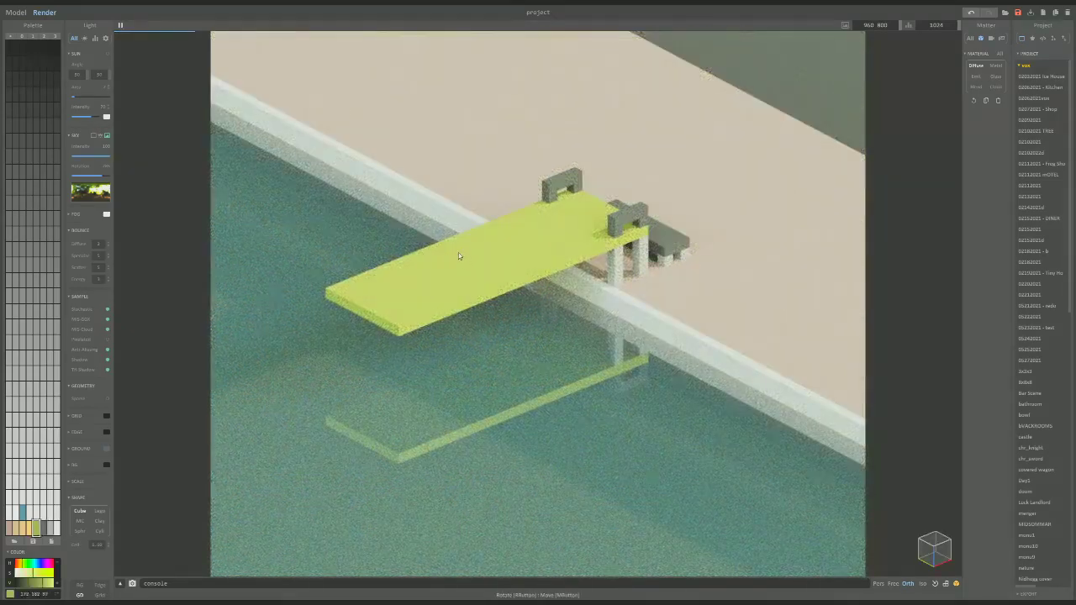
pyautogui.click(995, 66)
pyautogui.click(966, 174)
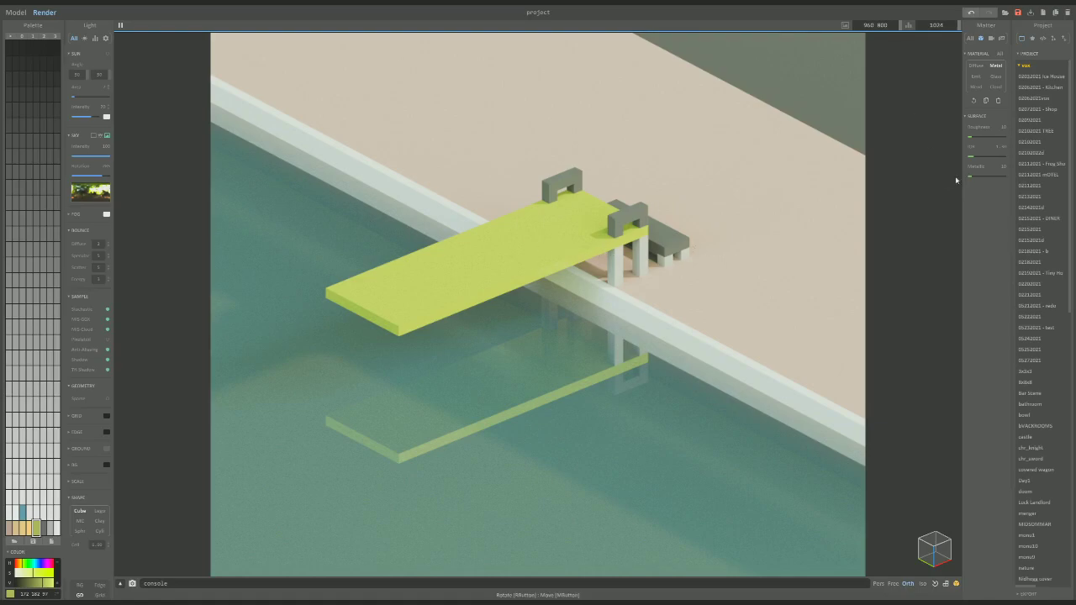
pyautogui.click(982, 177)
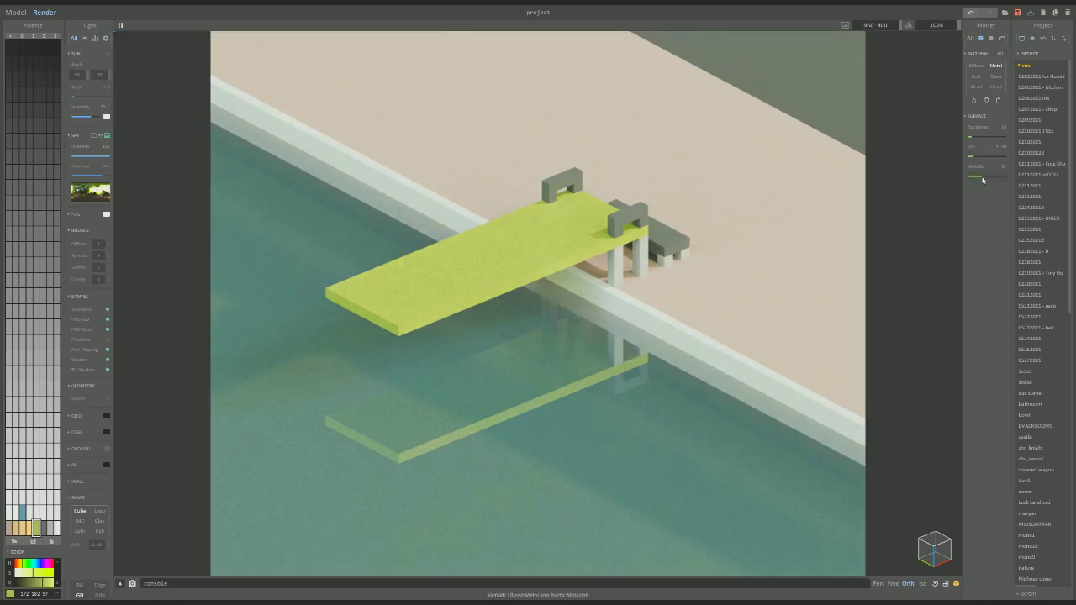
# Assign the Metal material to the handrails' dark grey and raise its metallic value to roughly three quarters.
pyautogui.click(637, 221)
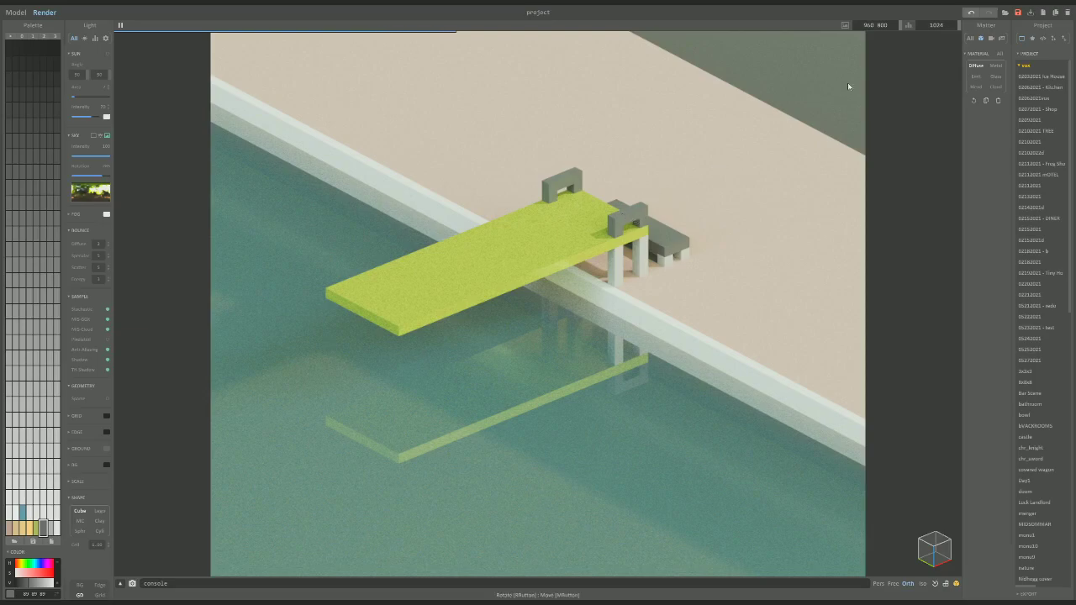
pyautogui.click(995, 64)
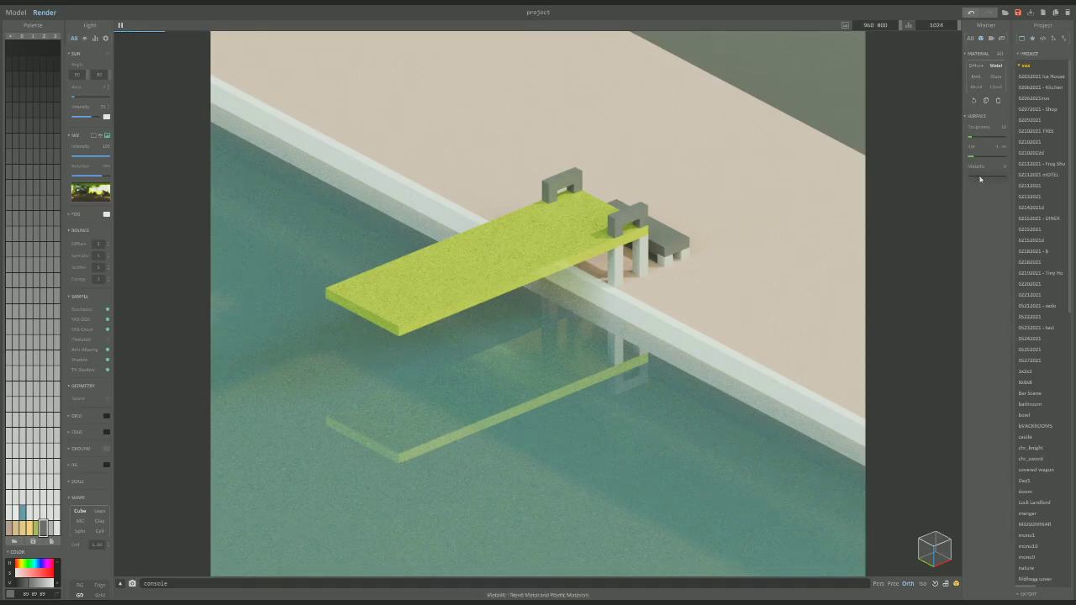
pyautogui.moveTo(979, 178); pyautogui.dragTo(997, 178)
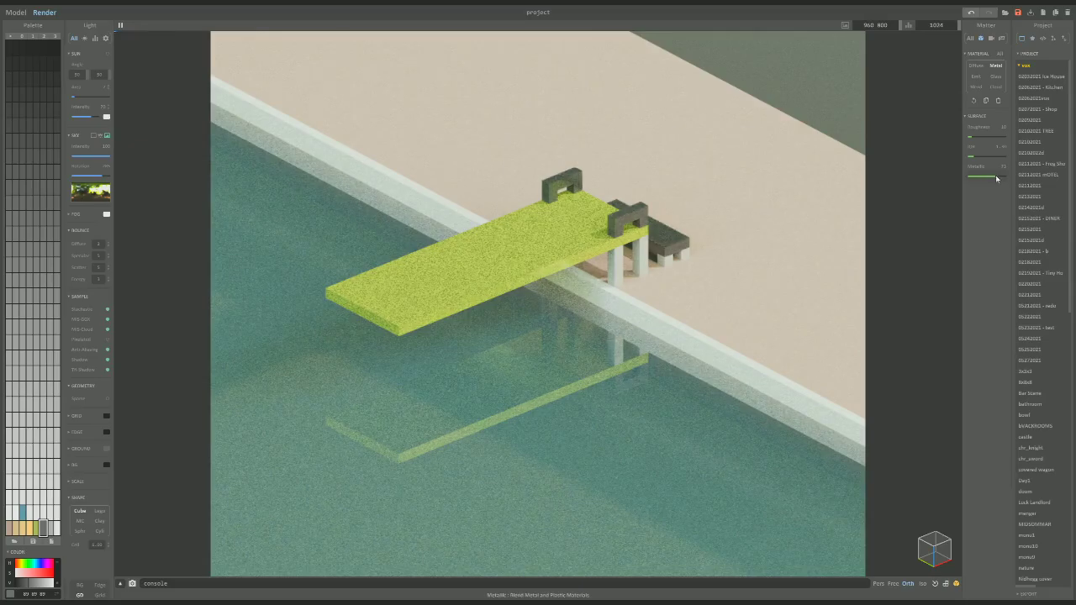
# Return to modelling the diving board and enlarge its model volume to 100 20 20.
pyautogui.moveTo(754, 231); pyautogui.dragTo(681, 209, button='right')
pyautogui.click(15, 12)
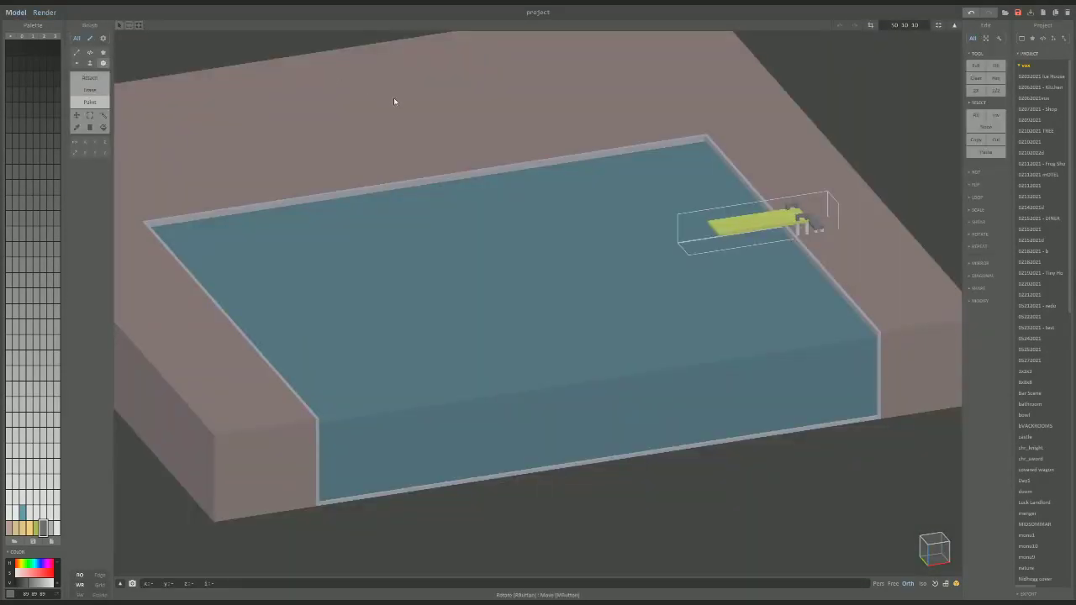
pyautogui.scroll(3, 445, 149)
pyautogui.scroll(5, 445, 149)
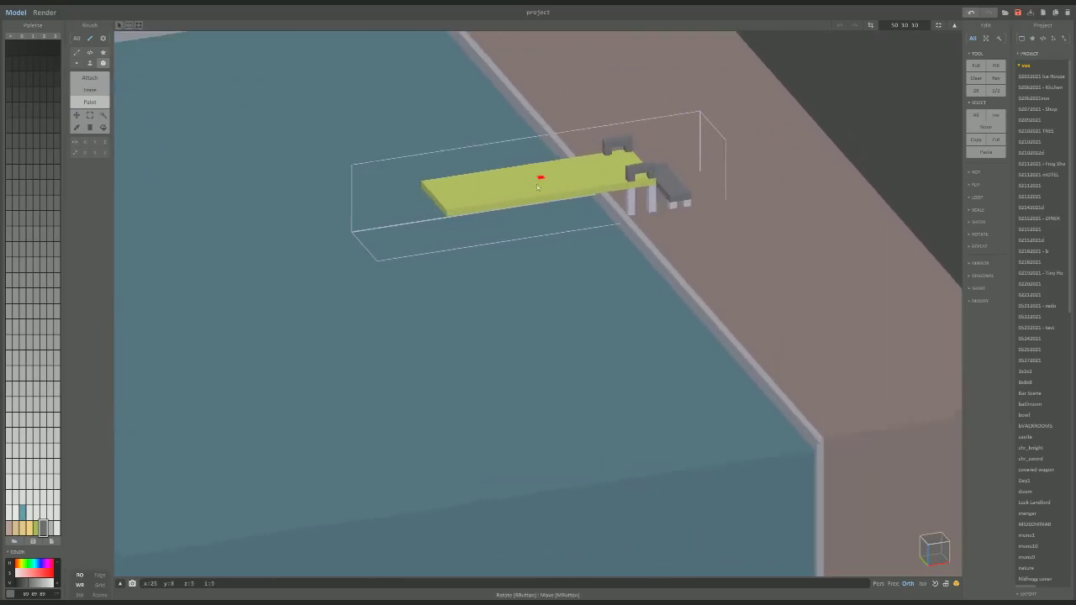
pyautogui.moveTo(558, 162); pyautogui.dragTo(502, 137, button='right')
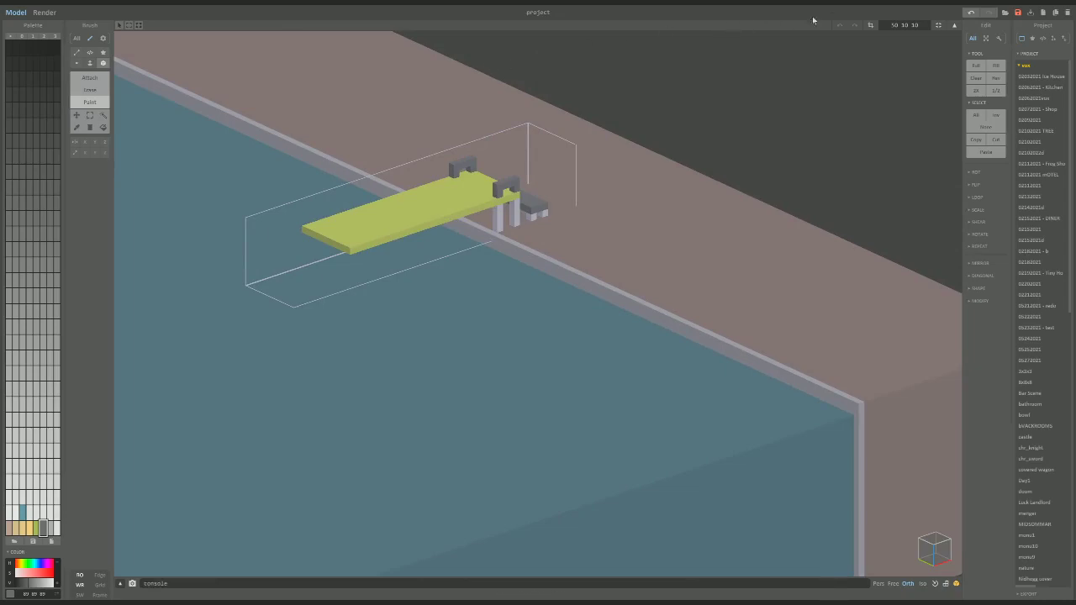
pyautogui.click(904, 25)
pyautogui.write('100')
pyautogui.write(' 1')
pyautogui.write('0 20')
pyautogui.moveTo(690, 116); pyautogui.dragTo(409, 250, button='right')
pyautogui.moveTo(409, 249); pyautogui.dragTo(380, 247)
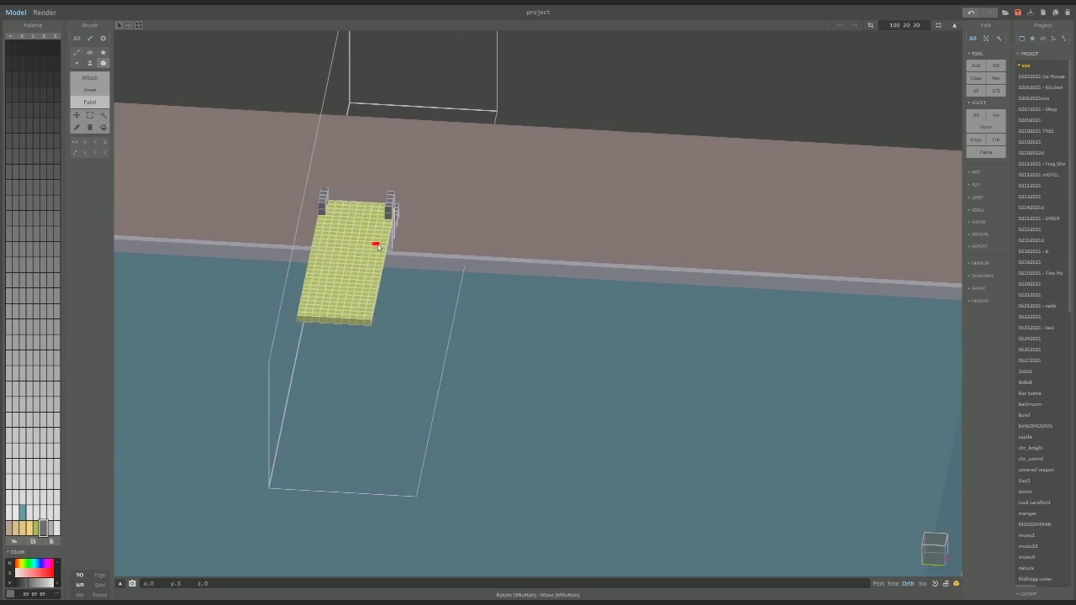
pyautogui.moveTo(380, 247); pyautogui.dragTo(341, 250, button='right')
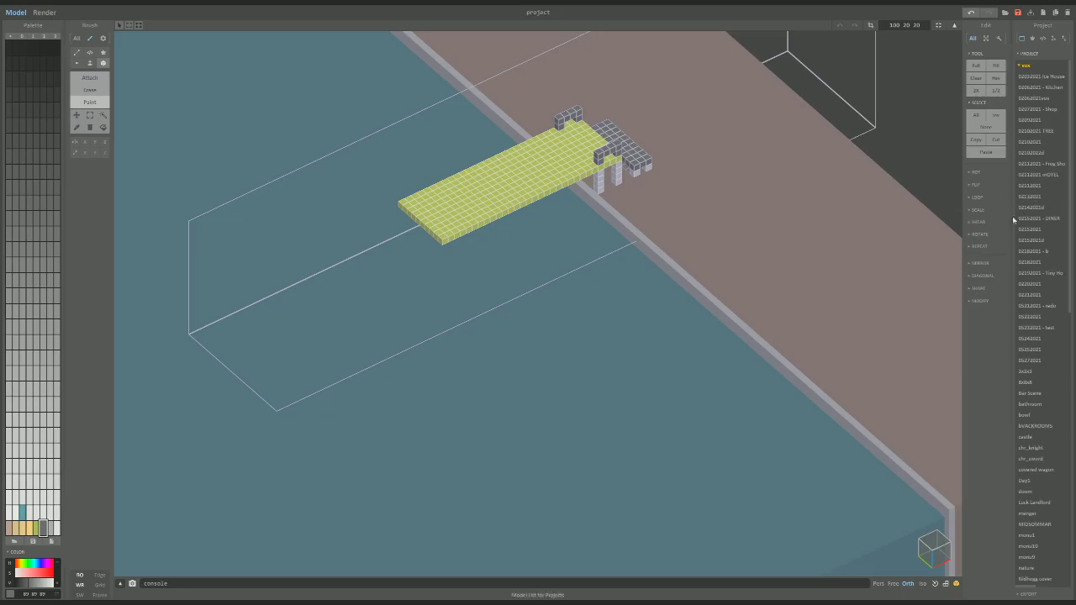
# Scale the diving board model's voxels by a factor of 2 on the x, y and z axes.
pyautogui.moveTo(862, 240); pyautogui.dragTo(860, 216, button='right')
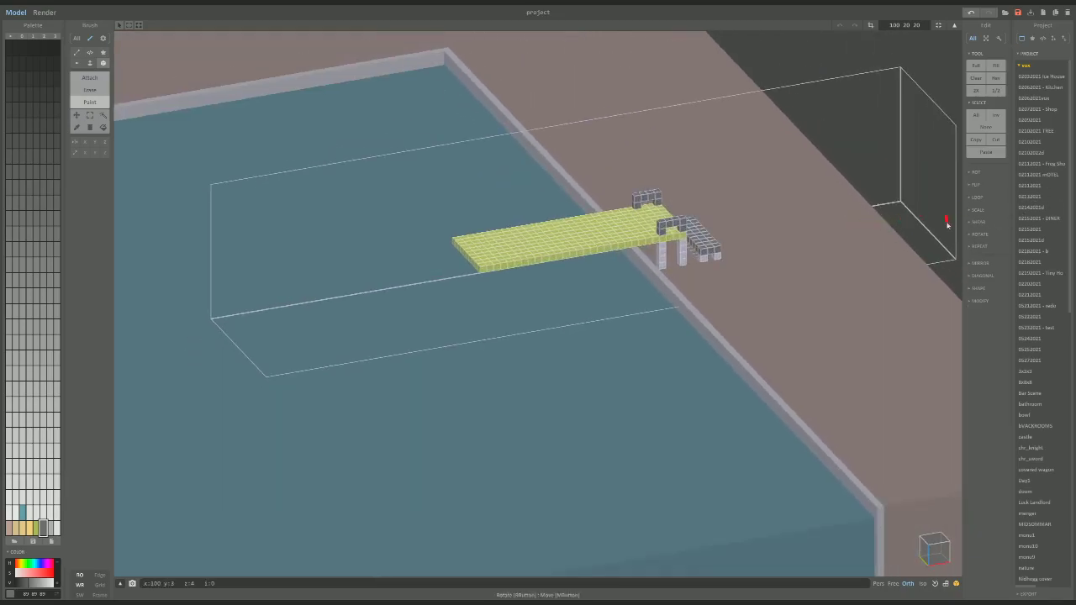
pyautogui.click(977, 209)
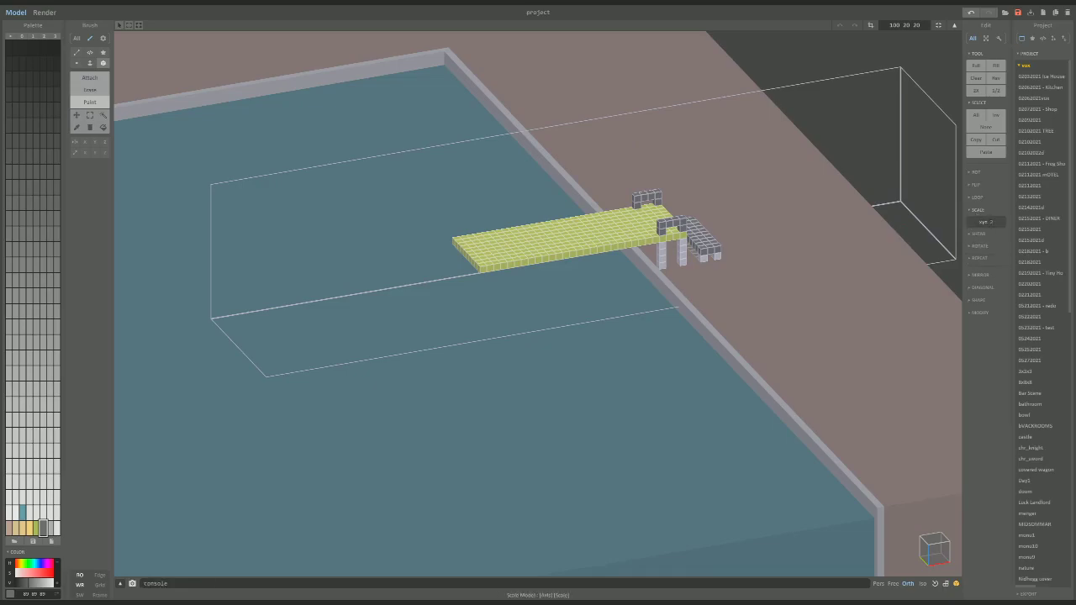
pyautogui.click(991, 222)
pyautogui.write('2')
pyautogui.press('Return')
# Shift the enlarged diving board model along its long axis toward the pool, with its supports just behind the trim.
pyautogui.moveTo(889, 307)
pyautogui.mouseDown(button='right')
pyautogui.moveTo(919, 305)
pyautogui.moveTo(919, 284)
pyautogui.moveTo(895, 290)
pyautogui.moveTo(869, 271)
pyautogui.moveTo(888, 288)
pyautogui.mouseUp(button='right')
pyautogui.press('Tab')
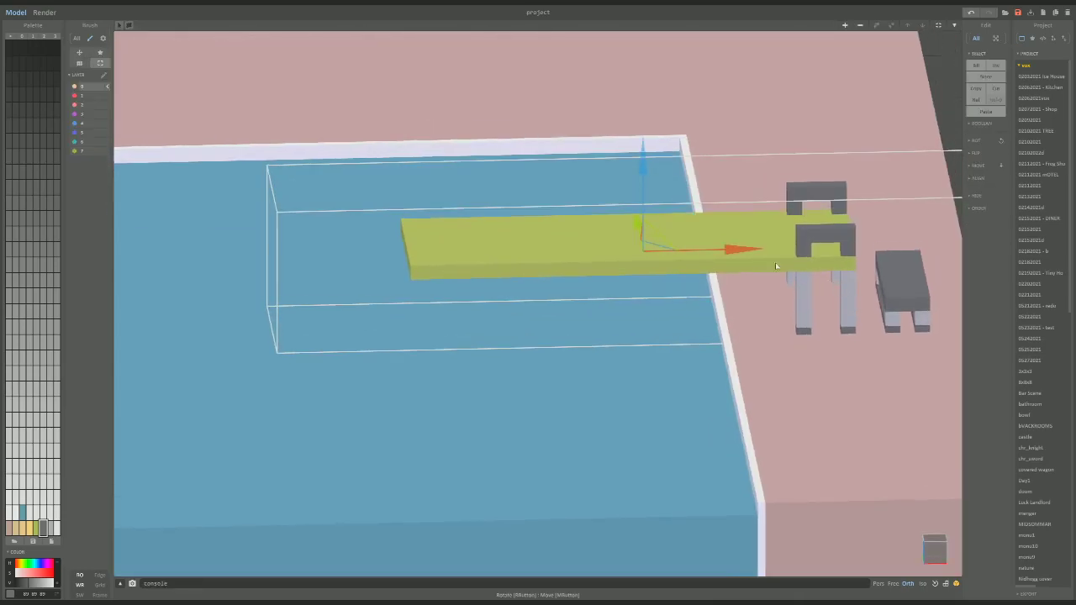
pyautogui.moveTo(717, 247); pyautogui.dragTo(657, 249)
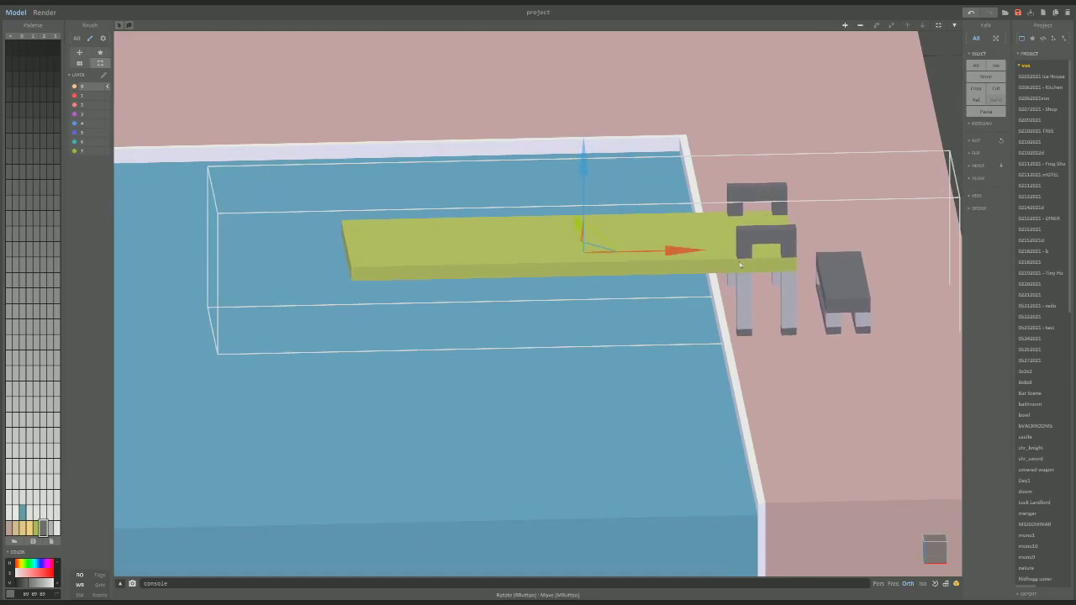
pyautogui.moveTo(740, 264)
pyautogui.mouseDown(button='right')
pyautogui.moveTo(790, 290)
pyautogui.moveTo(826, 243)
pyautogui.moveTo(794, 277)
pyautogui.moveTo(758, 269)
pyautogui.moveTo(704, 300)
pyautogui.mouseUp(button='right')
# Examine the enlarged board's supports and step from several sides, and preview the whole pool in a render.
pyautogui.press('Tab')
pyautogui.scroll(5, 656, 327)
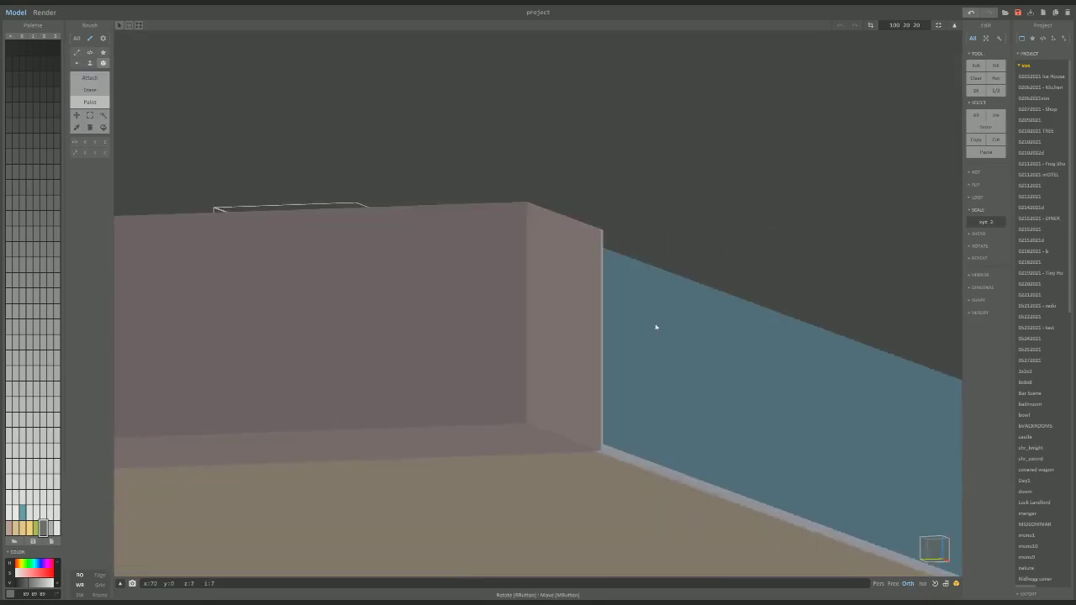
pyautogui.scroll(-5, 655, 327)
pyautogui.moveTo(699, 338); pyautogui.dragTo(722, 367, button='right')
pyautogui.press('Tab')
pyautogui.scroll(3, 521, 376)
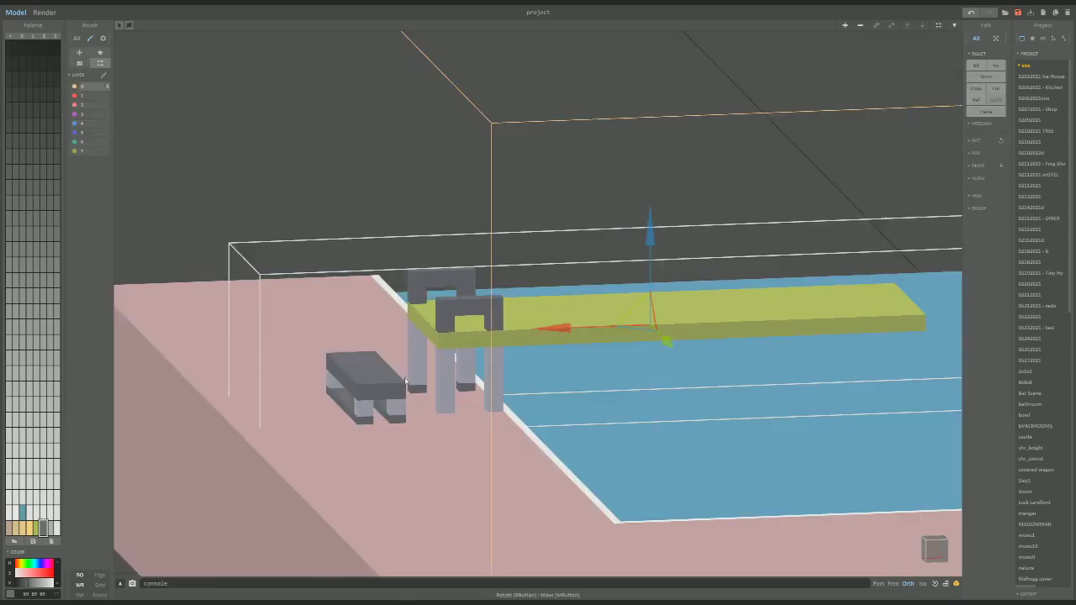
pyautogui.moveTo(374, 407); pyautogui.dragTo(367, 347, button='right')
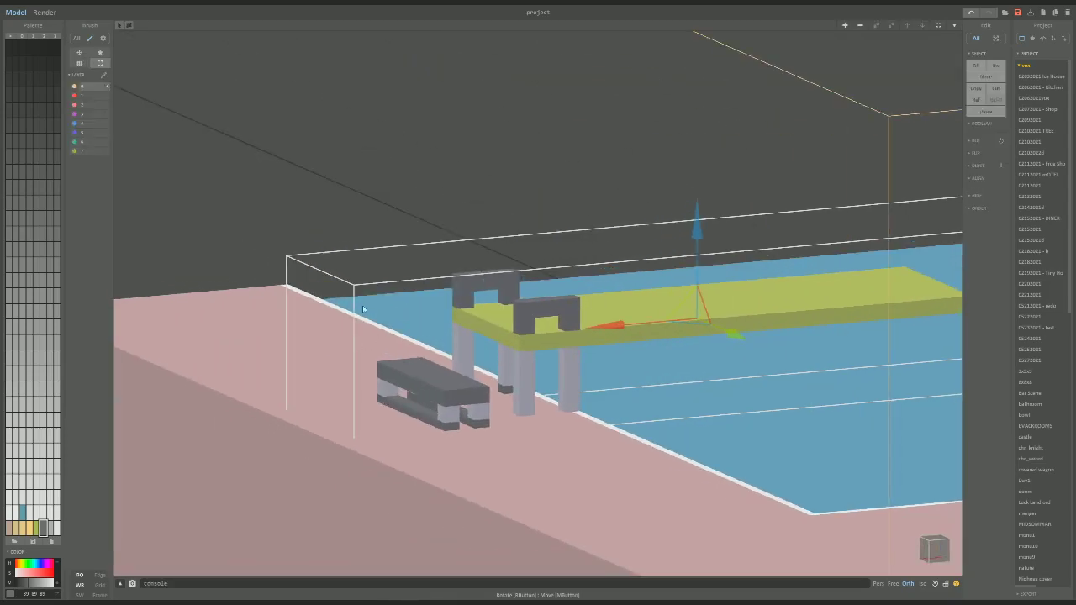
pyautogui.press('Tab')
pyautogui.moveTo(297, 178)
pyautogui.mouseDown(button='right')
pyautogui.moveTo(561, 193)
pyautogui.moveTo(470, 194)
pyautogui.moveTo(473, 249)
pyautogui.moveTo(440, 250)
pyautogui.moveTo(444, 260)
pyautogui.moveTo(711, 230)
pyautogui.moveTo(682, 240)
pyautogui.moveTo(771, 250)
pyautogui.moveTo(679, 242)
pyautogui.mouseUp(button='right')
pyautogui.scroll(-5, 591, 244)
pyautogui.scroll(-4, 679, 242)
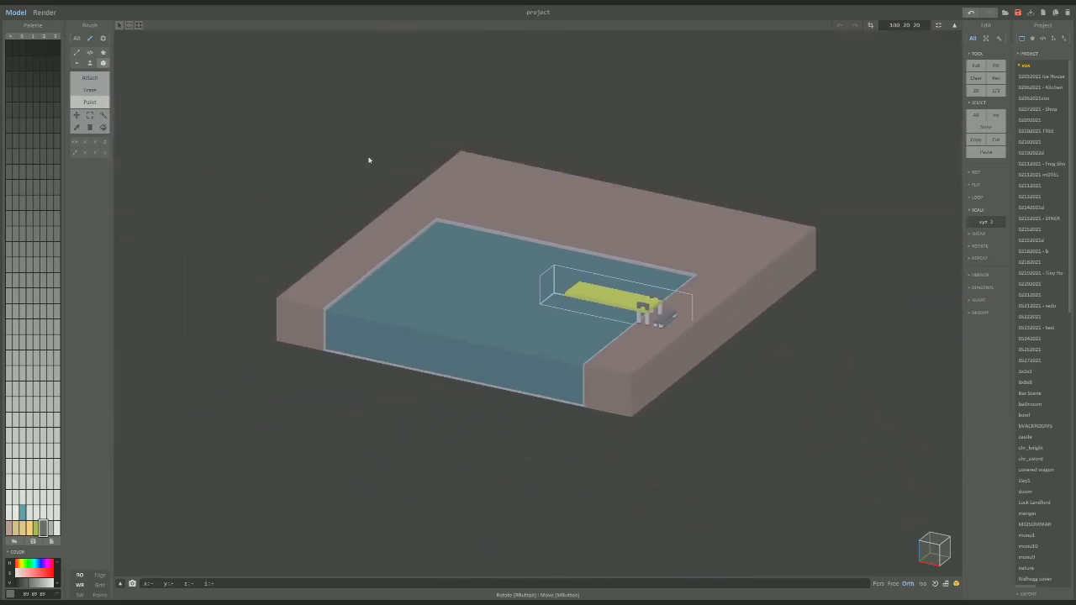
pyautogui.click(44, 12)
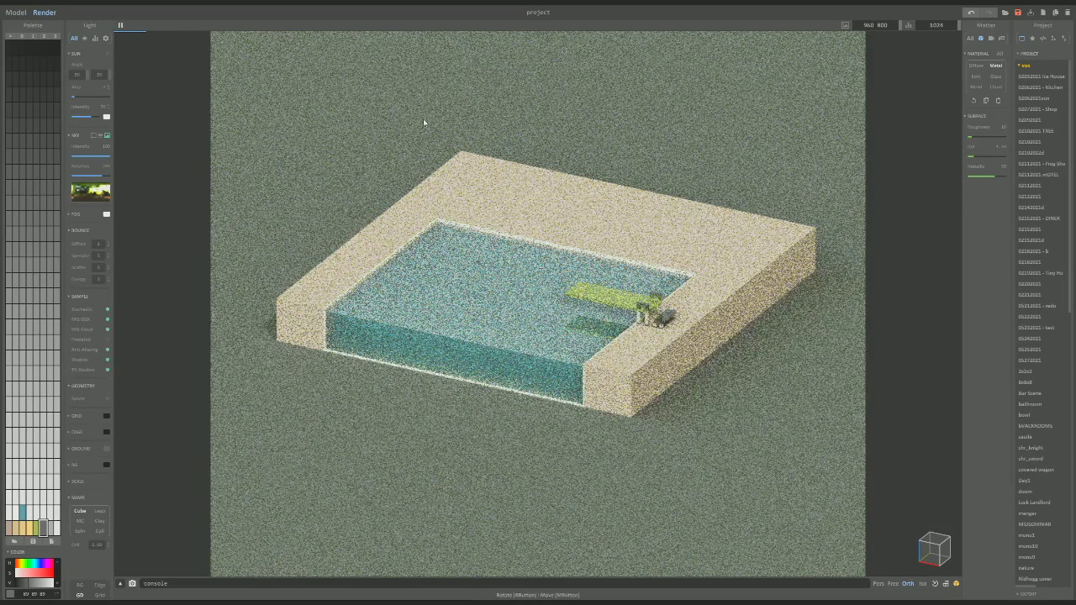
pyautogui.scroll(3, 422, 119)
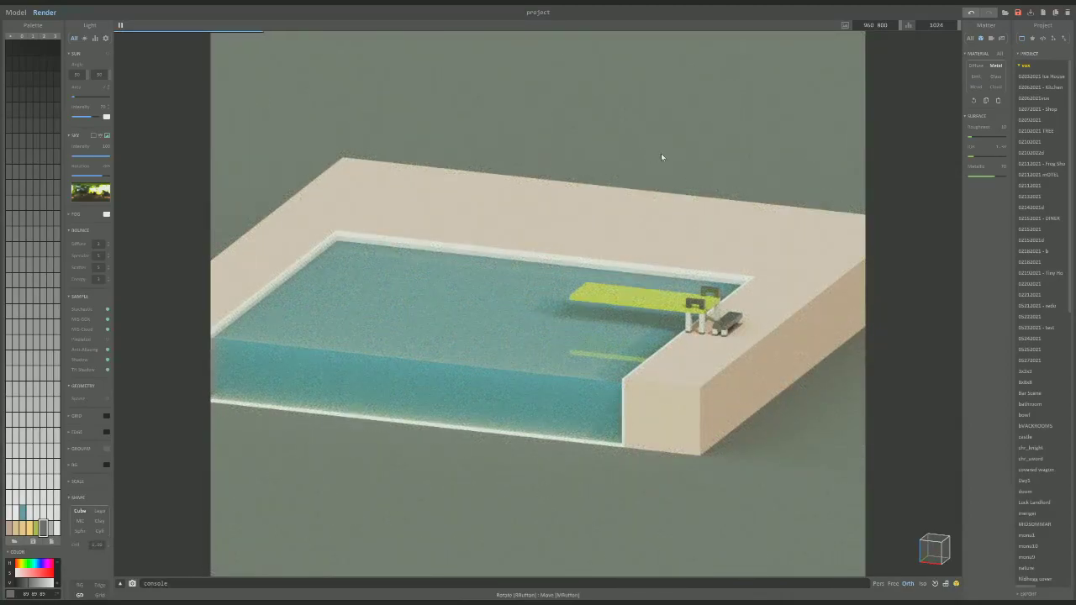
# Return to voxel editing and paint the dark feet of the near support legs light grey.
pyautogui.click(16, 12)
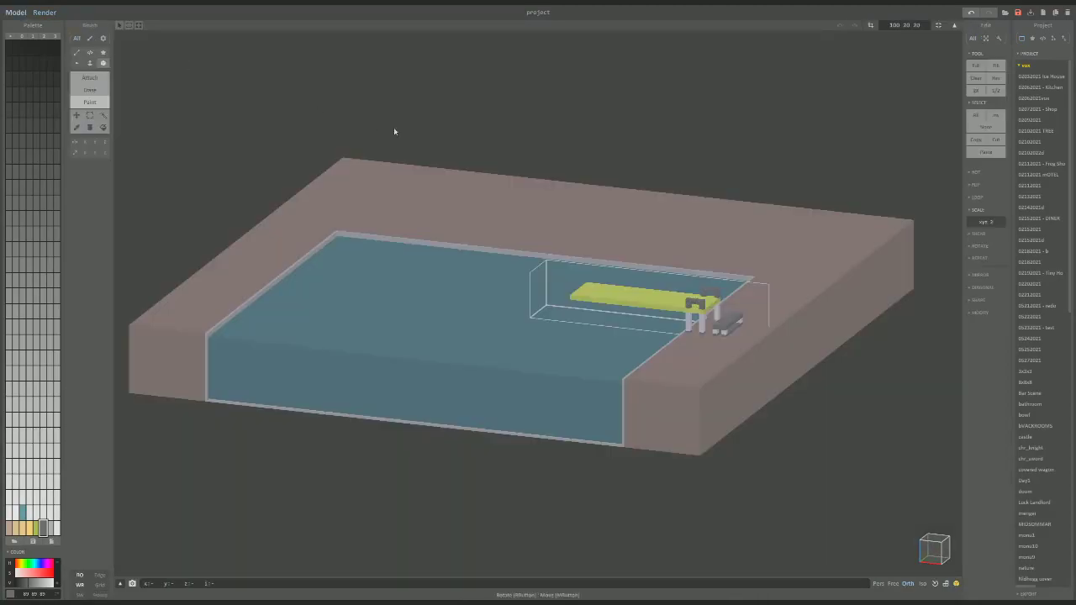
pyautogui.scroll(5, 698, 282)
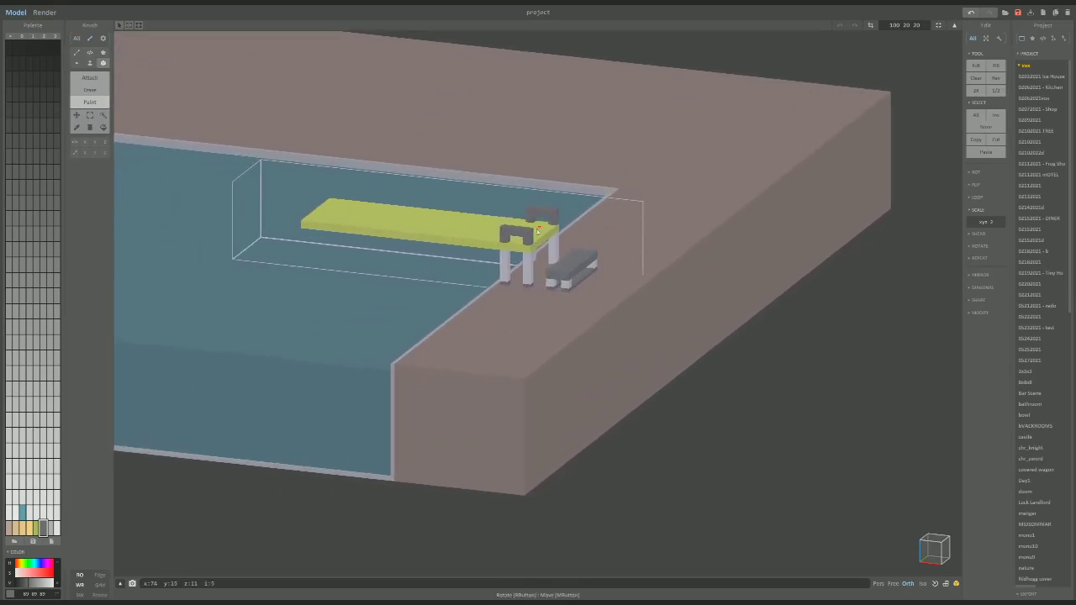
pyautogui.scroll(1, 473, 260)
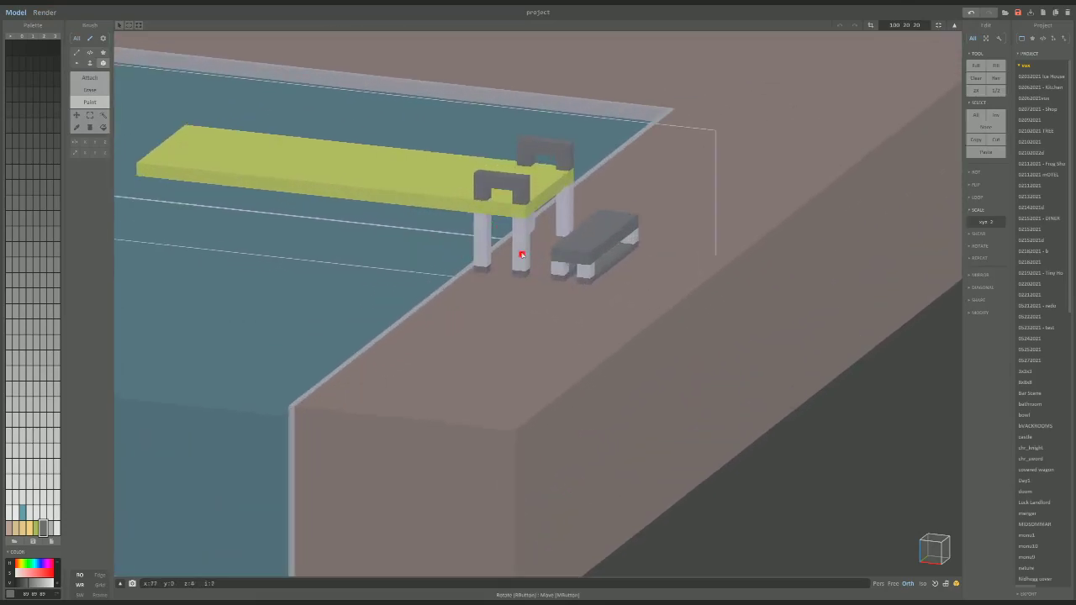
pyautogui.scroll(3, 438, 242)
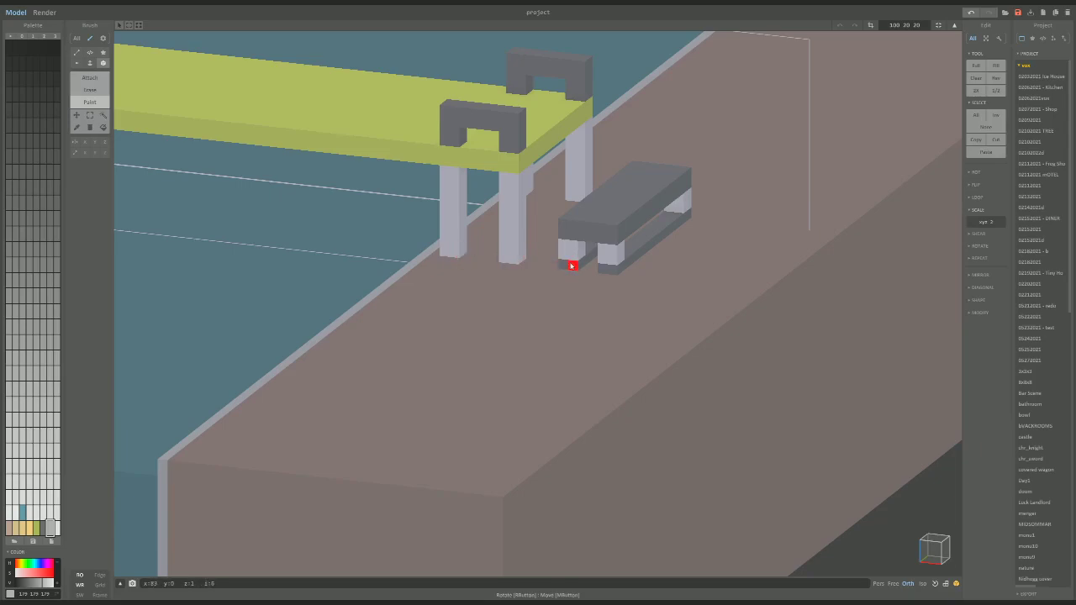
pyautogui.moveTo(579, 267); pyautogui.dragTo(547, 264, button='right')
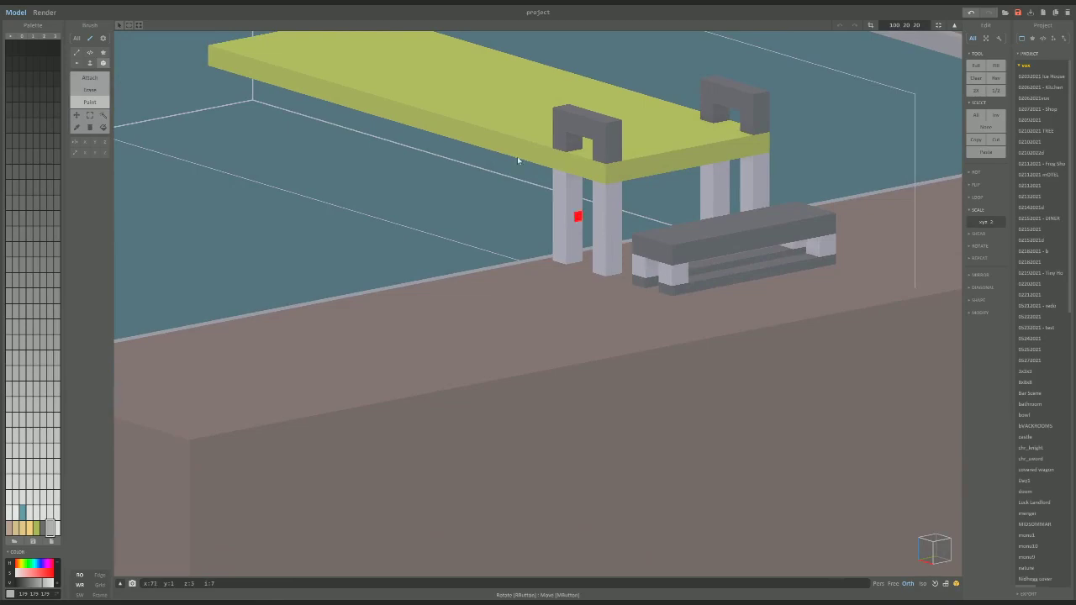
# Erase the leftover dark bars between the step block's feet, using the face brush in erase mode.
pyautogui.click(90, 89)
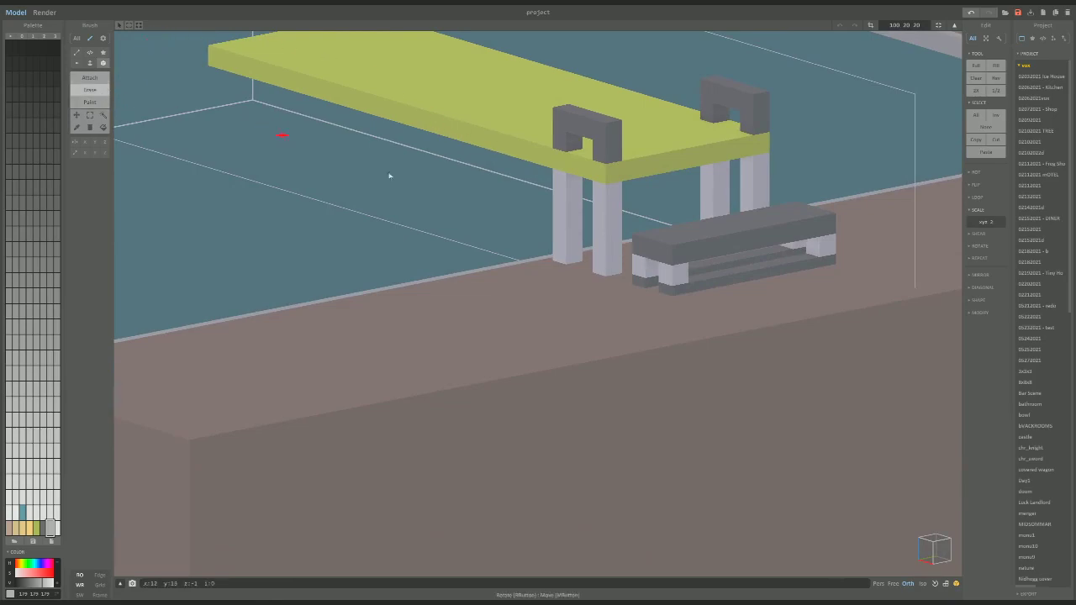
pyautogui.moveTo(725, 274); pyautogui.dragTo(607, 245, button='right')
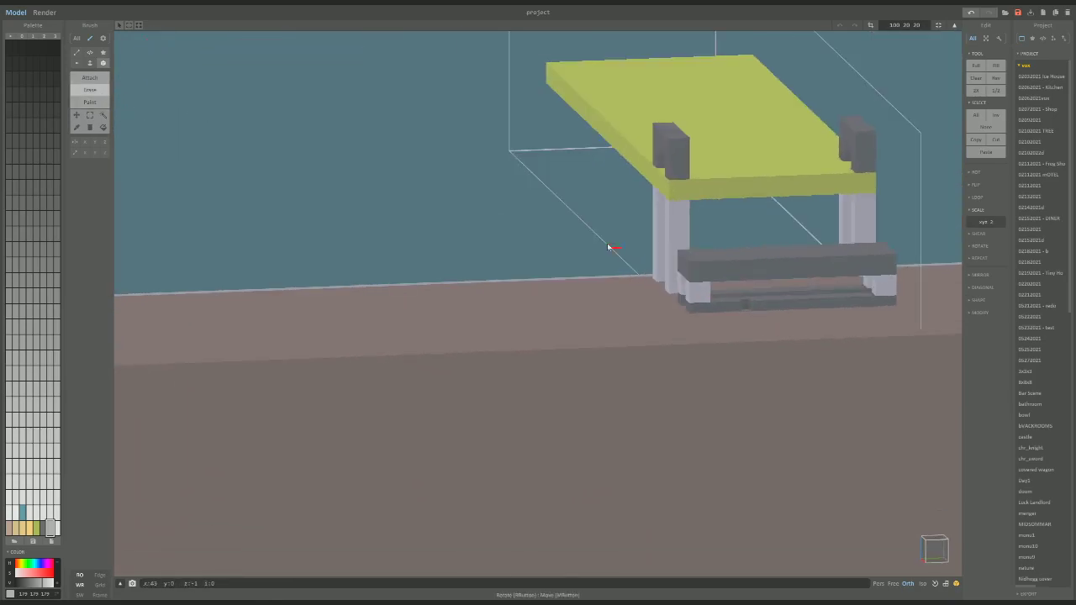
pyautogui.click(90, 62)
pyautogui.moveTo(798, 298); pyautogui.dragTo(541, 300, button='right')
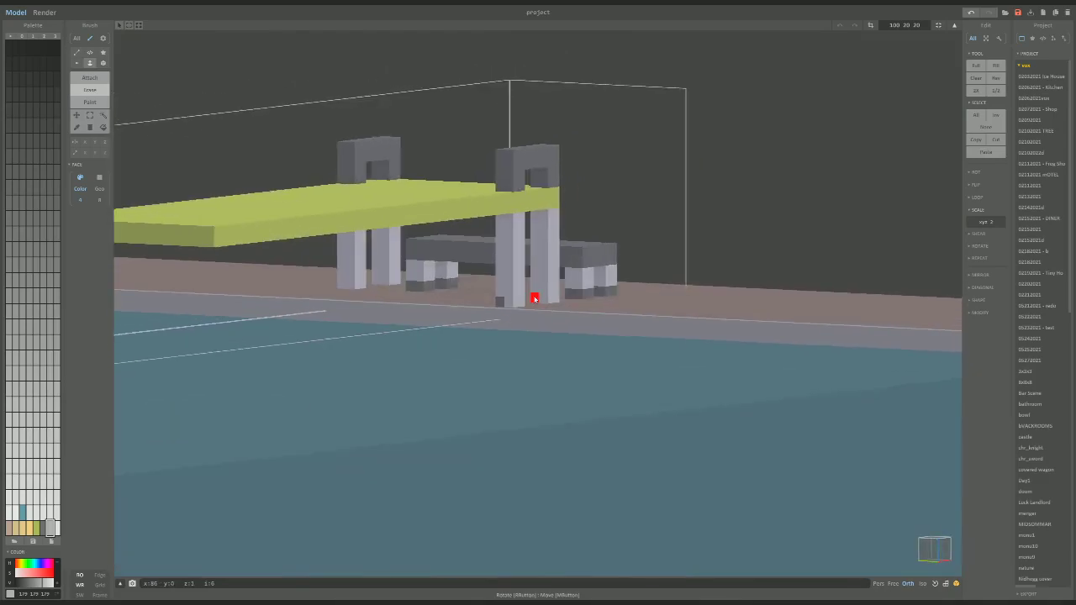
pyautogui.scroll(5, 563, 306)
pyautogui.scroll(-5, 563, 306)
pyautogui.moveTo(658, 334); pyautogui.dragTo(688, 357, button='right')
pyautogui.scroll(3, 572, 316)
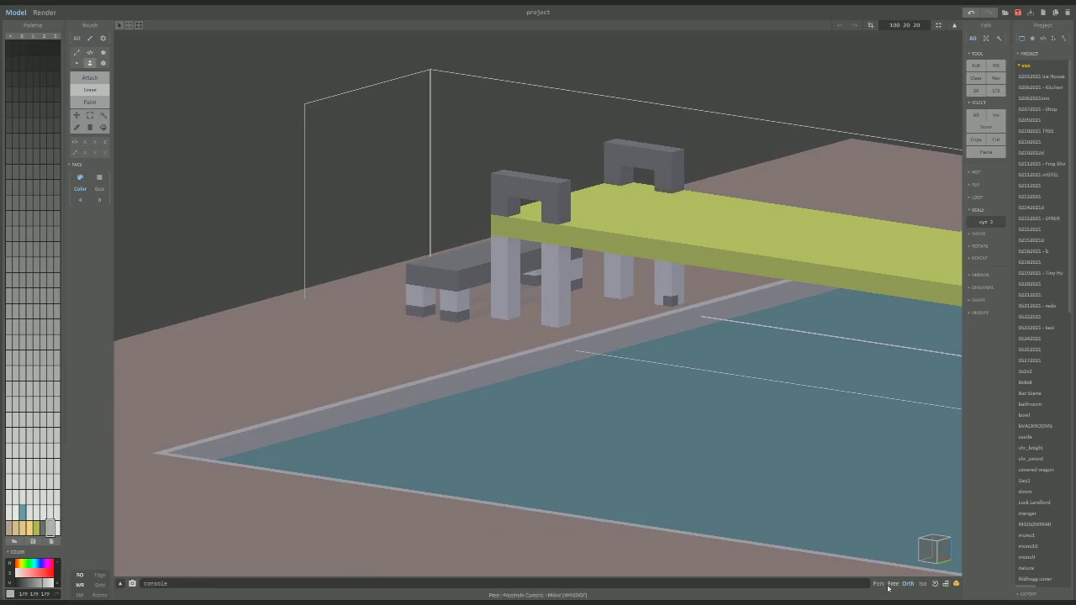
# Extend the two shortened near support legs of the diving board down to the deck, using the face brush in attach mode.
pyautogui.moveTo(799, 464); pyautogui.dragTo(714, 484, button='right')
pyautogui.scroll(3, 713, 484)
pyautogui.moveTo(694, 430)
pyautogui.mouseDown(button='right')
pyautogui.moveTo(700, 363)
pyautogui.moveTo(706, 426)
pyautogui.mouseUp(button='right')
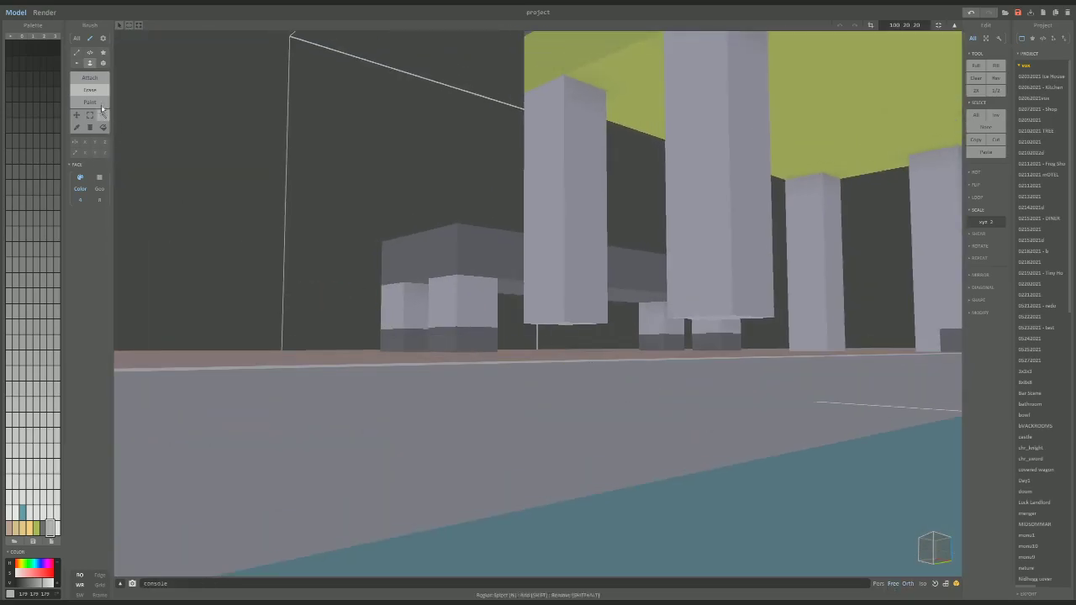
pyautogui.click(89, 77)
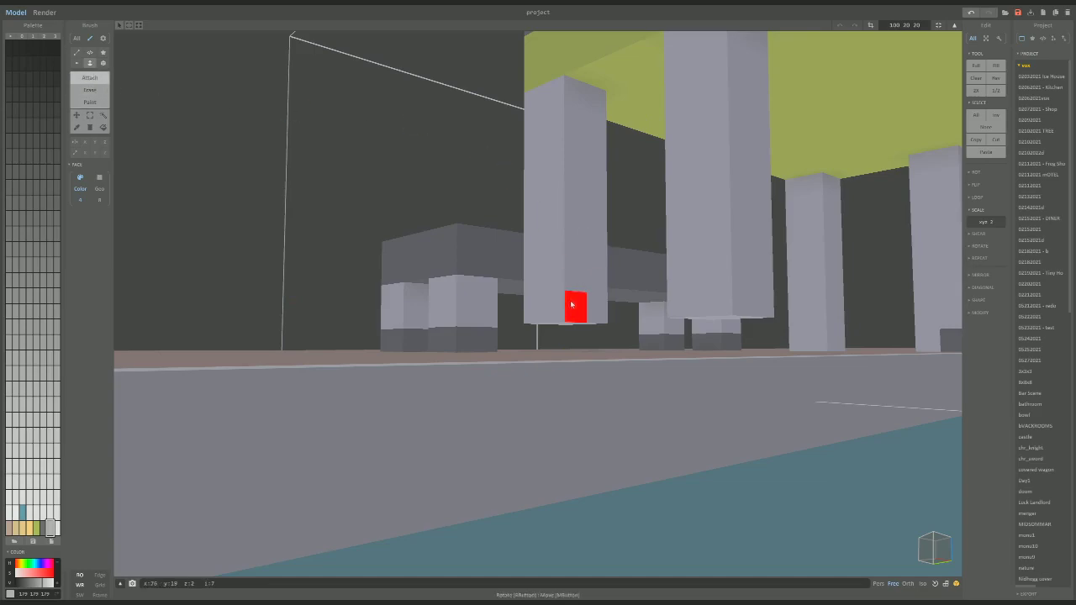
pyautogui.click(712, 319)
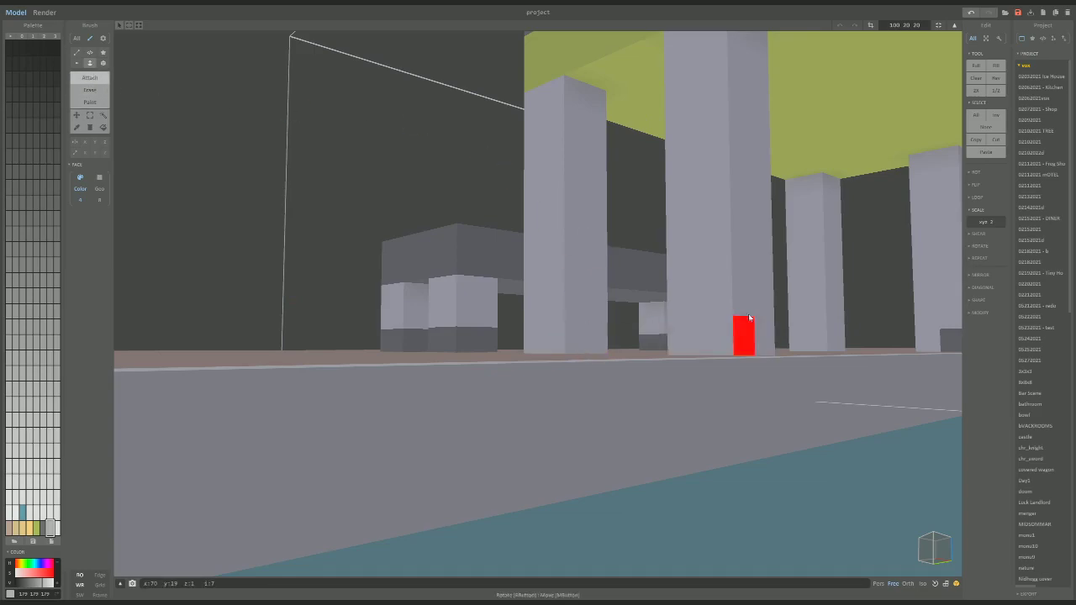
# Paint the remaining dark foot on the other side's support leg light grey with the voxel brush.
pyautogui.moveTo(713, 319); pyautogui.dragTo(564, 354, button='right')
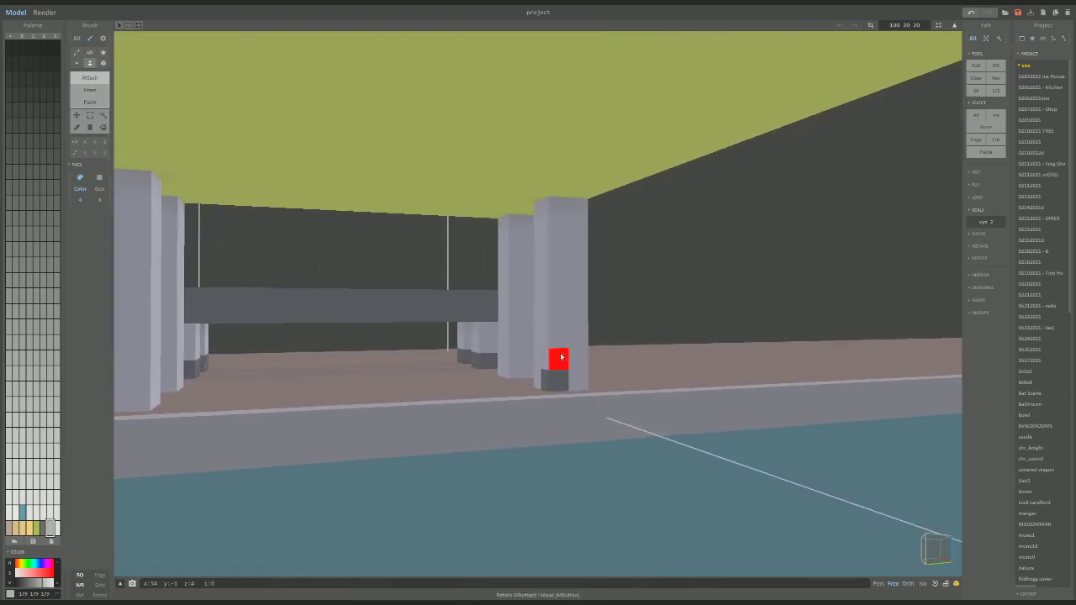
pyautogui.click(89, 101)
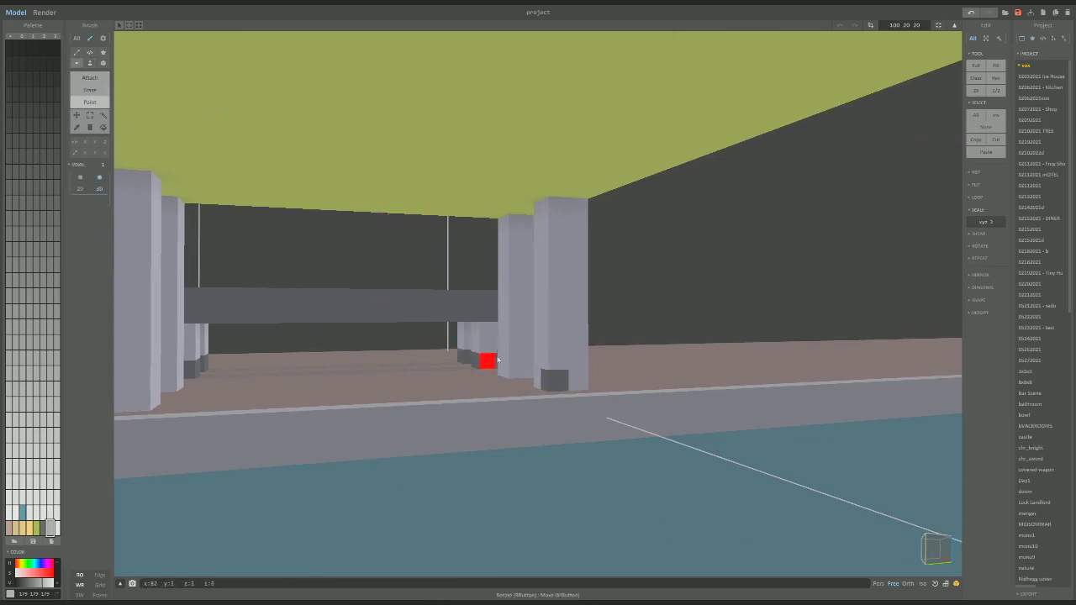
pyautogui.moveTo(554, 378)
pyautogui.mouseDown(button='right')
pyautogui.moveTo(530, 389)
pyautogui.moveTo(488, 356)
pyautogui.moveTo(560, 338)
pyautogui.moveTo(395, 369)
pyautogui.moveTo(533, 361)
pyautogui.moveTo(355, 366)
pyautogui.moveTo(482, 344)
pyautogui.moveTo(449, 373)
pyautogui.moveTo(357, 308)
pyautogui.moveTo(492, 300)
pyautogui.moveTo(384, 230)
pyautogui.mouseUp(button='right')
pyautogui.scroll(-2, 388, 230)
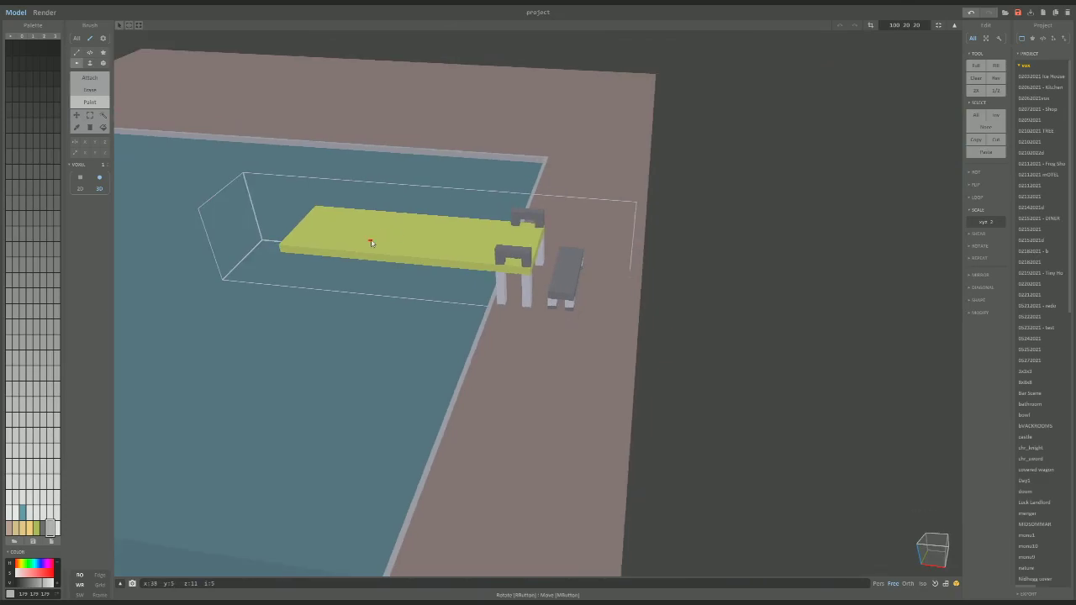
# Render the whole pool scene and examine the diving board, water and deck from several angles.
pyautogui.press('Tab')
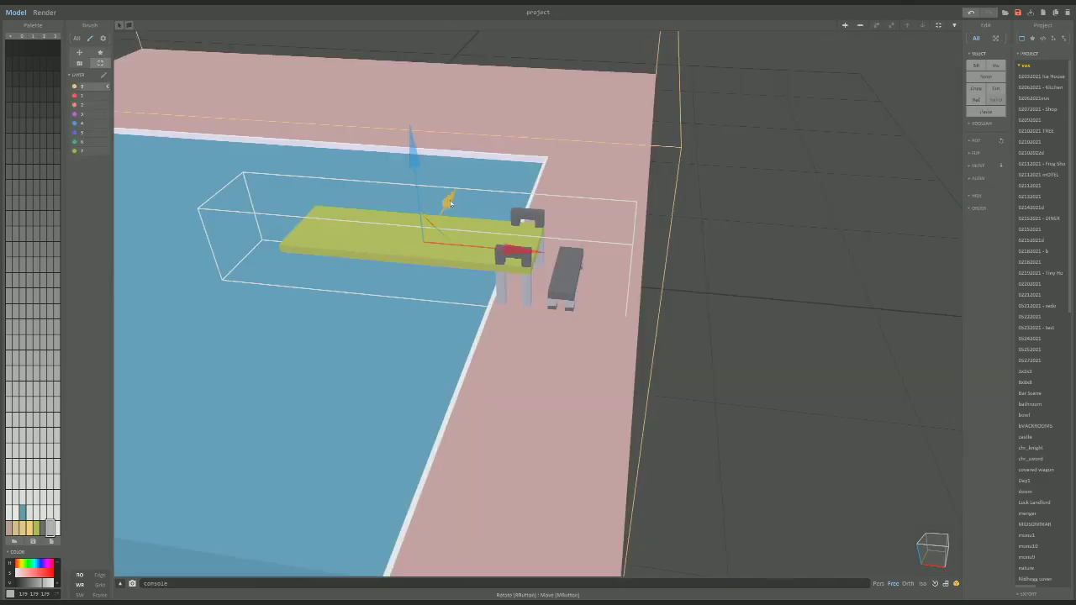
pyautogui.moveTo(454, 208); pyautogui.dragTo(550, 304, button='right')
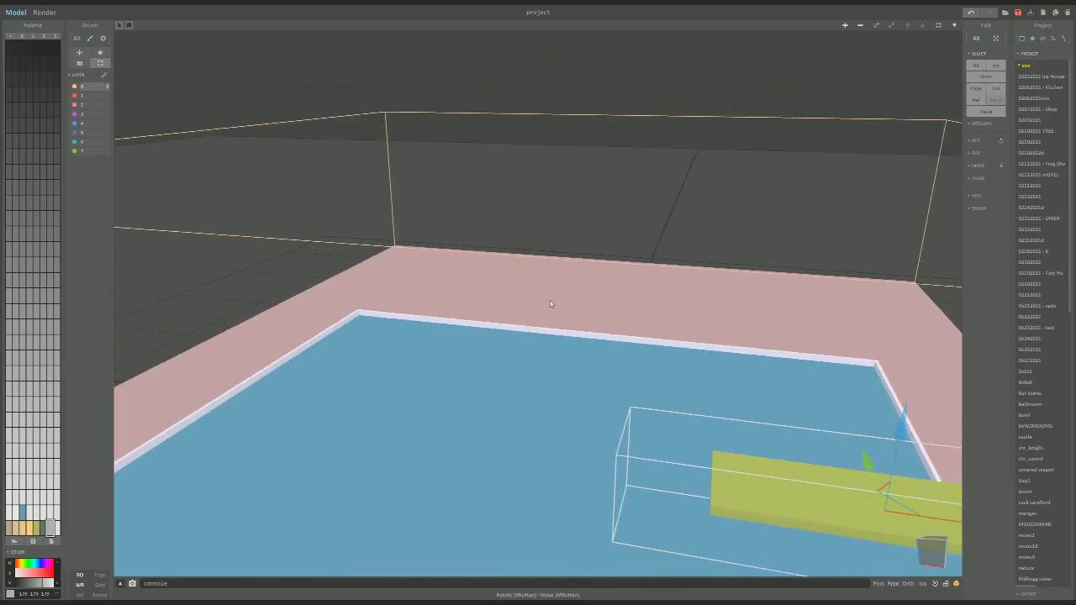
pyautogui.click(45, 11)
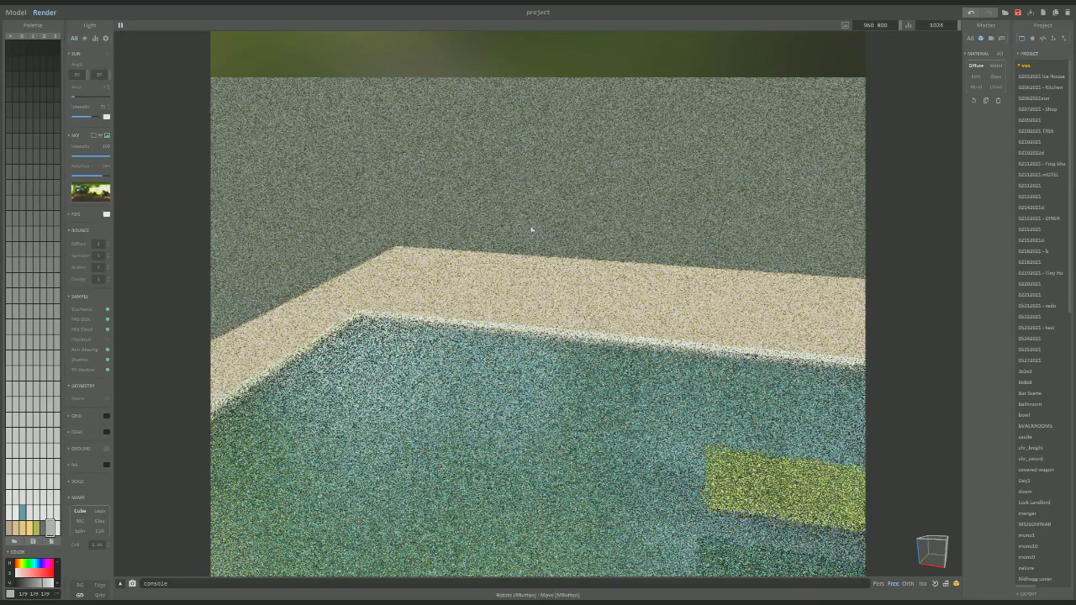
pyautogui.moveTo(580, 246); pyautogui.dragTo(442, 165, button='right')
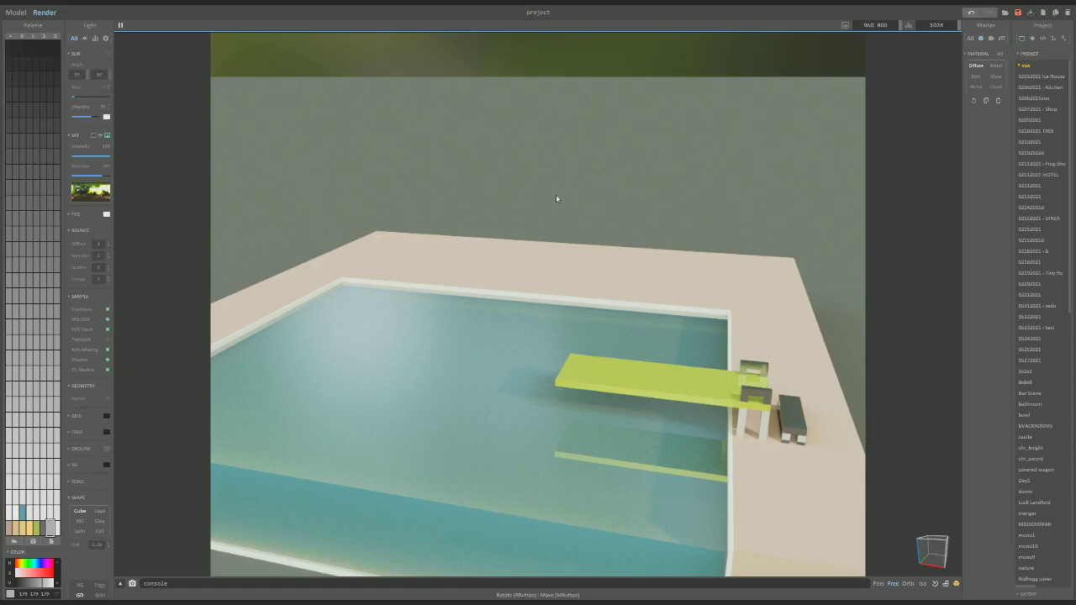
pyautogui.moveTo(681, 247); pyautogui.dragTo(596, 320, button='middle')
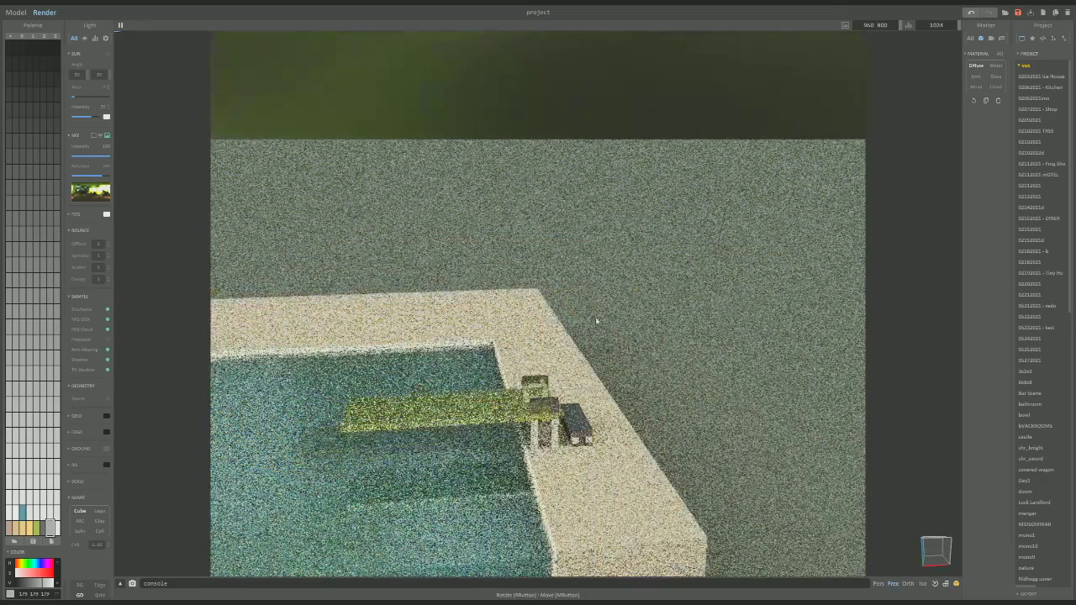
pyautogui.moveTo(596, 320); pyautogui.dragTo(490, 314, button='right')
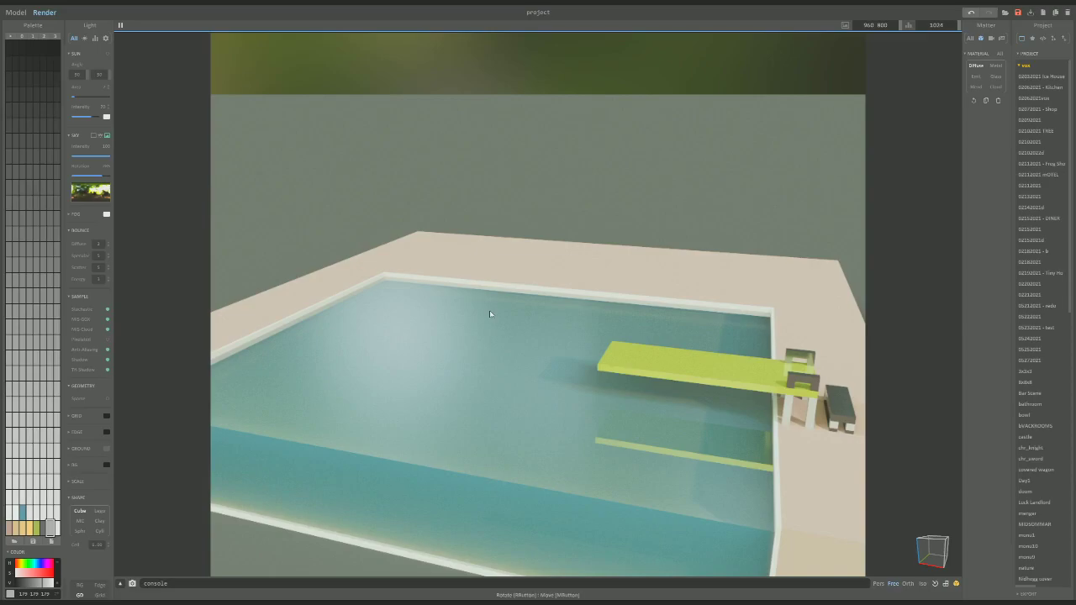
pyautogui.moveTo(526, 330); pyautogui.dragTo(515, 303, button='right')
pyautogui.scroll(2, 522, 315)
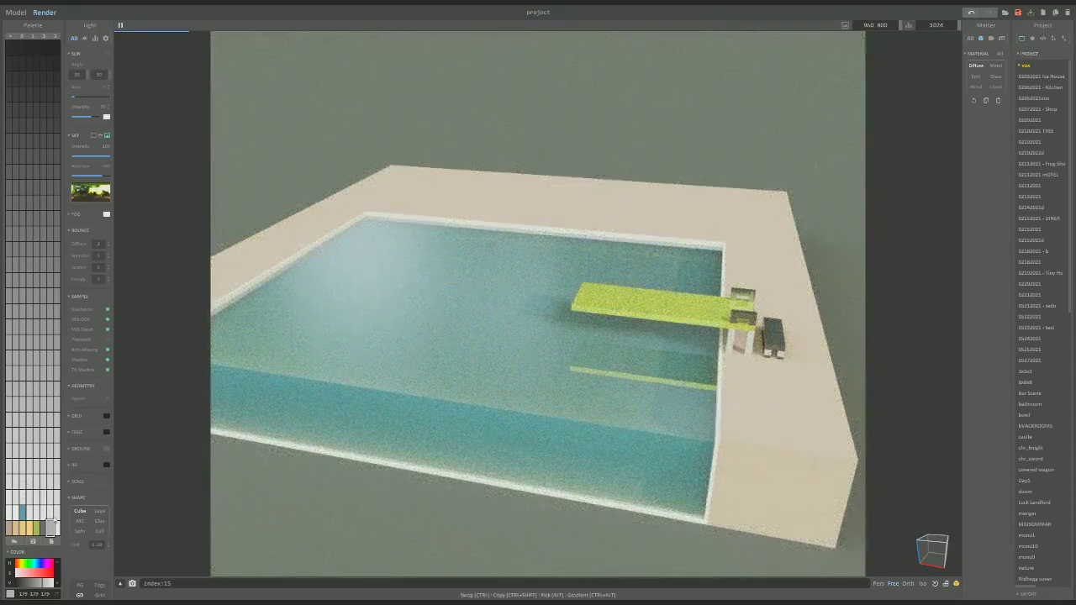
# Recolour the palette swatch beside the light grey one to a light salmon orange.
pyautogui.click(56, 528)
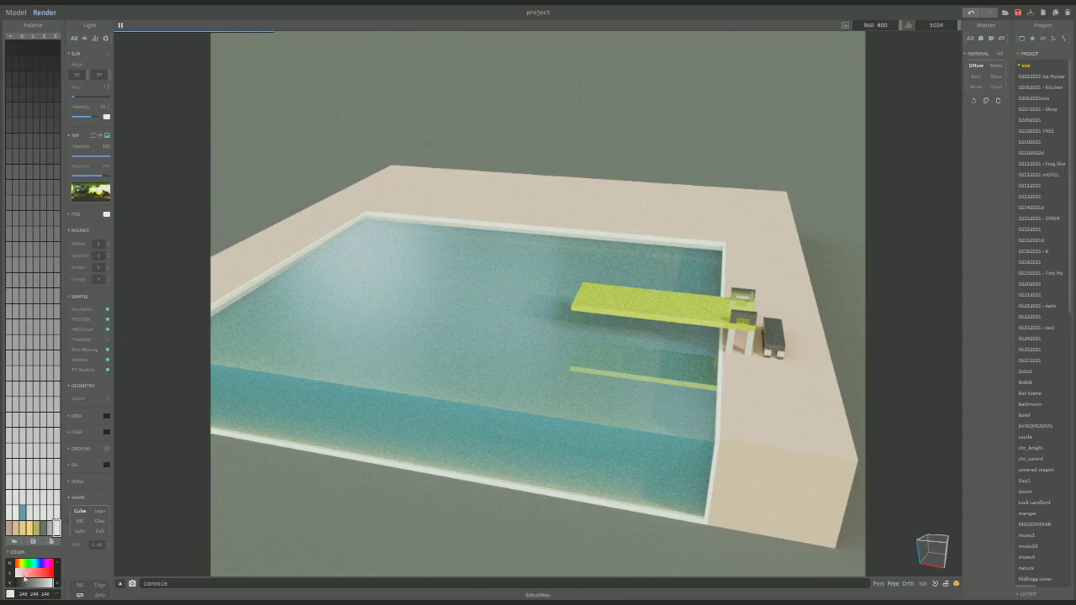
pyautogui.click(25, 572)
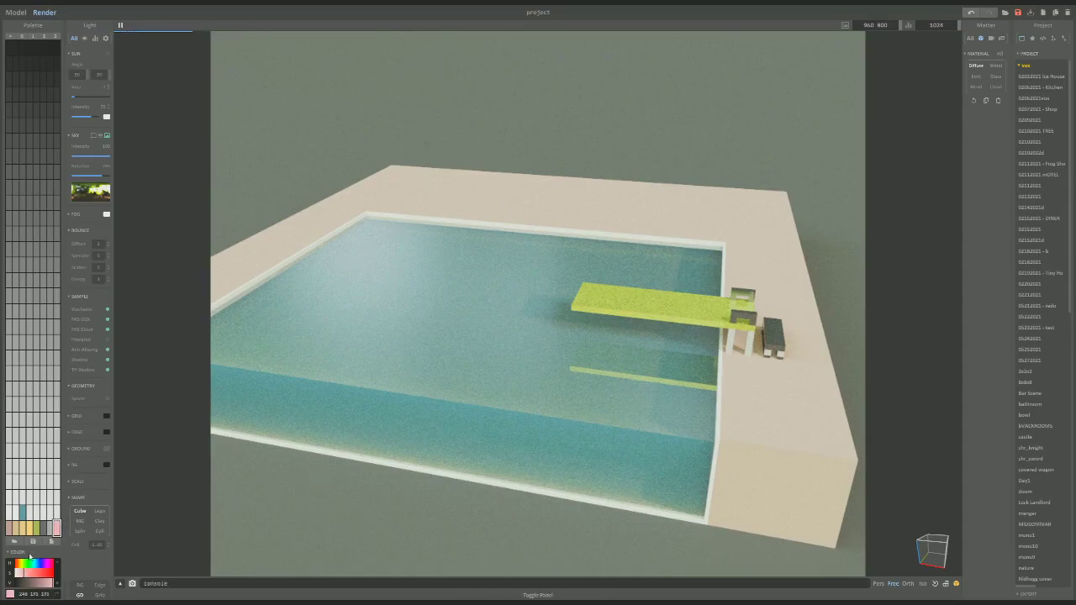
pyautogui.moveTo(21, 569); pyautogui.dragTo(29, 574)
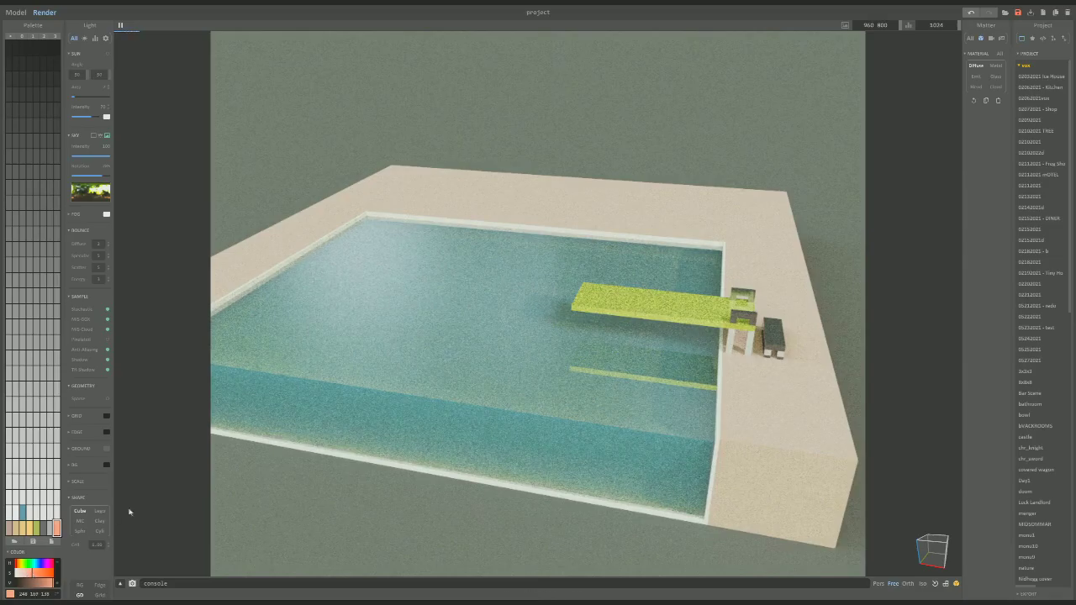
pyautogui.moveTo(444, 367); pyautogui.dragTo(507, 363, button='right')
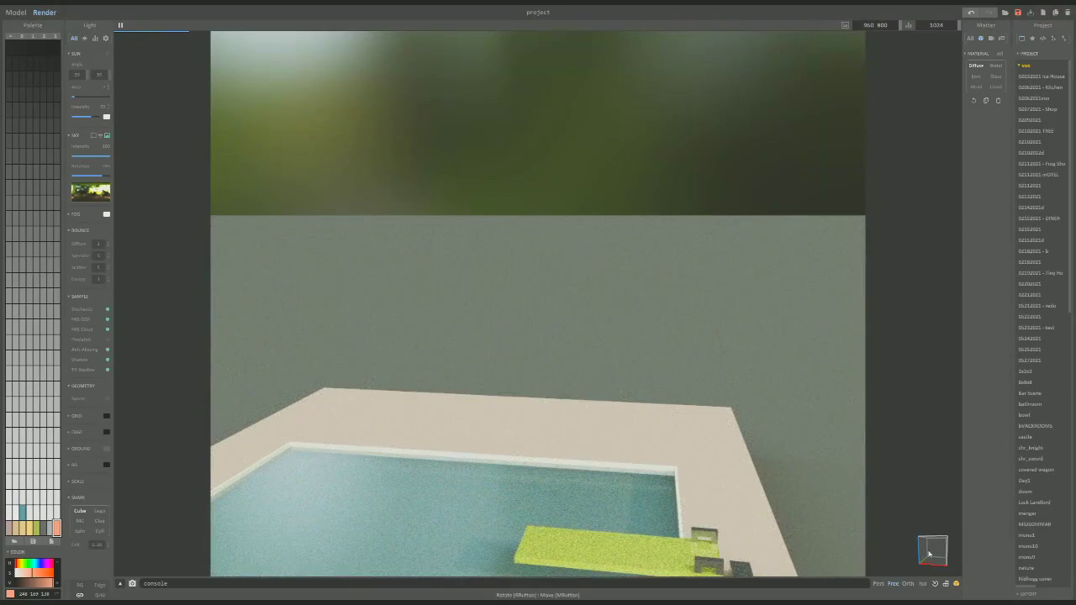
pyautogui.moveTo(838, 504); pyautogui.dragTo(609, 473, button='right')
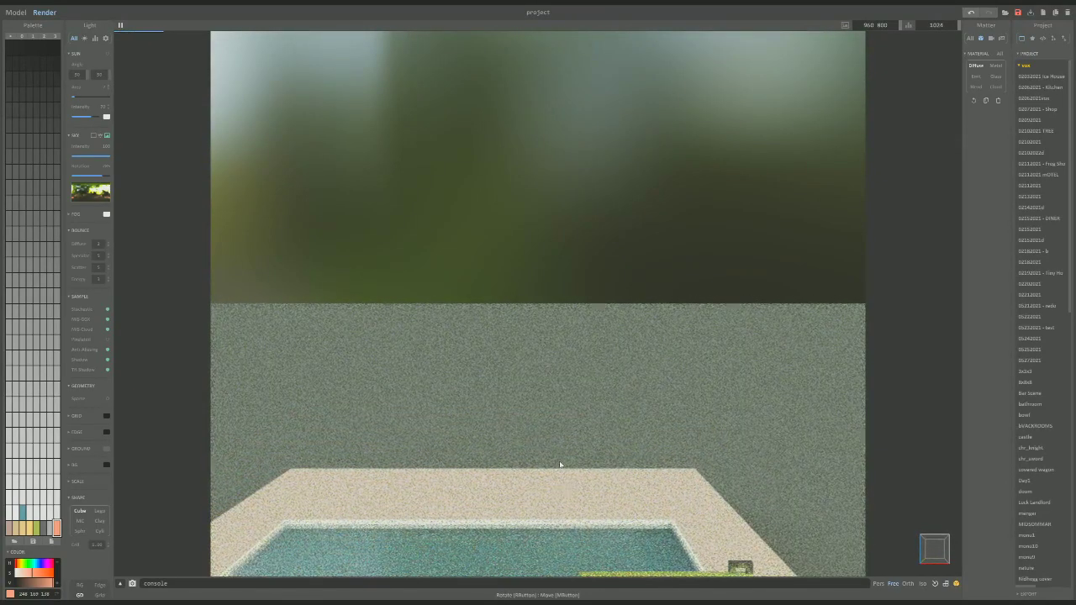
pyautogui.moveTo(402, 297); pyautogui.dragTo(480, 311, button='right')
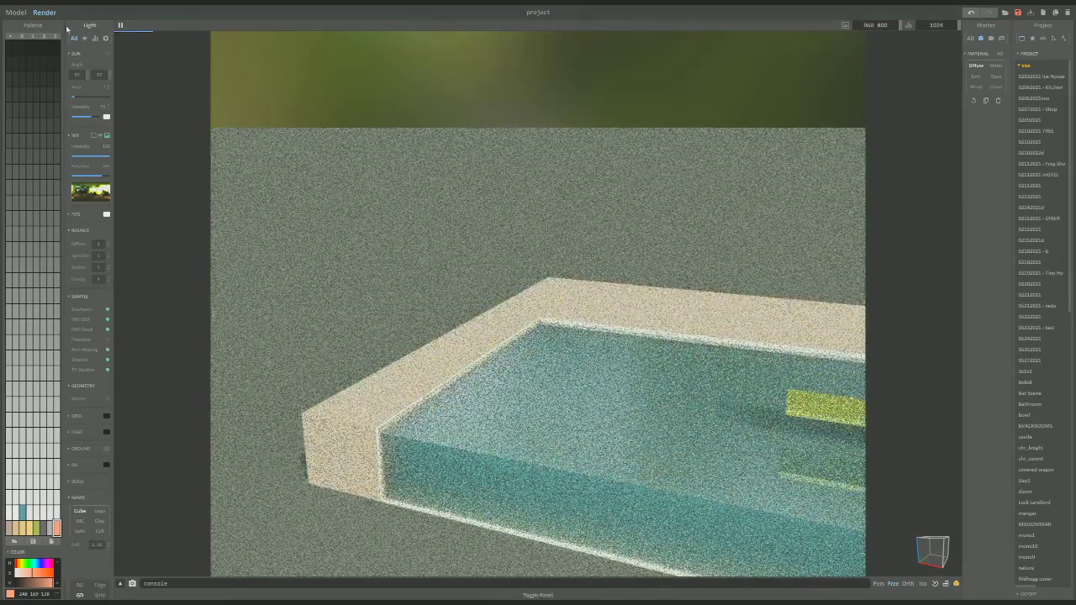
# Open the pool model for voxel editing and attach a flat salmon orange box on the deck, starting at its far back corner.
pyautogui.press('Tab')
pyautogui.scroll(-3, 497, 210)
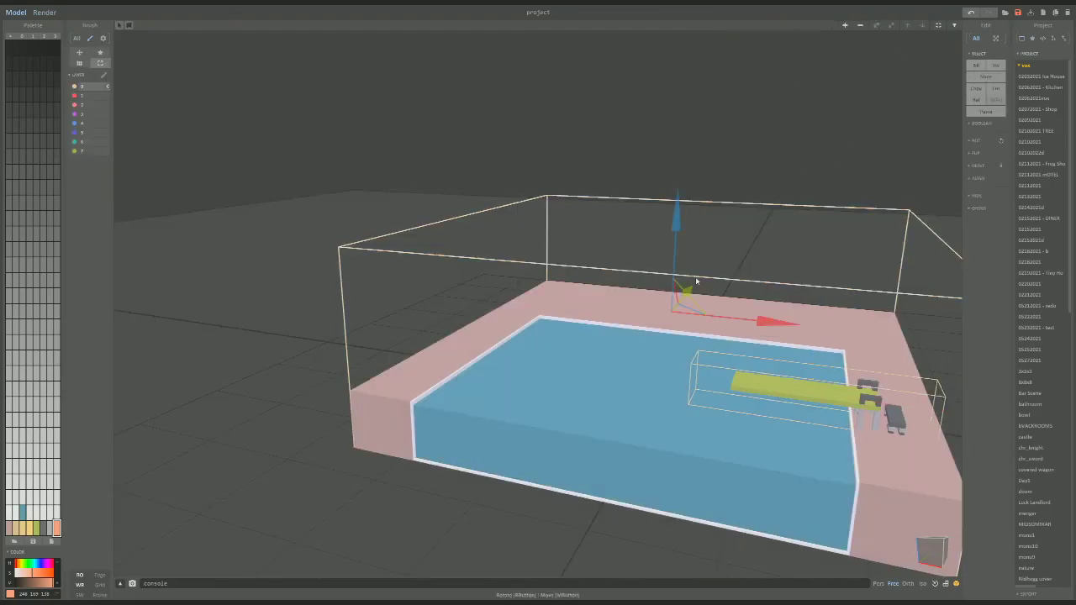
pyautogui.press('Tab')
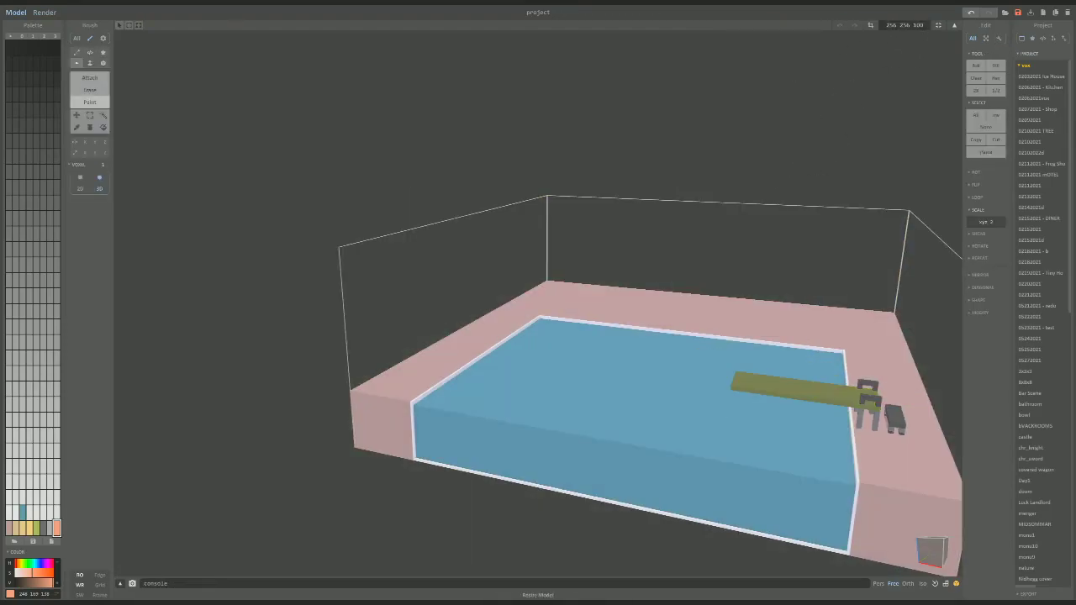
pyautogui.moveTo(900, 79); pyautogui.dragTo(556, 272, button='right')
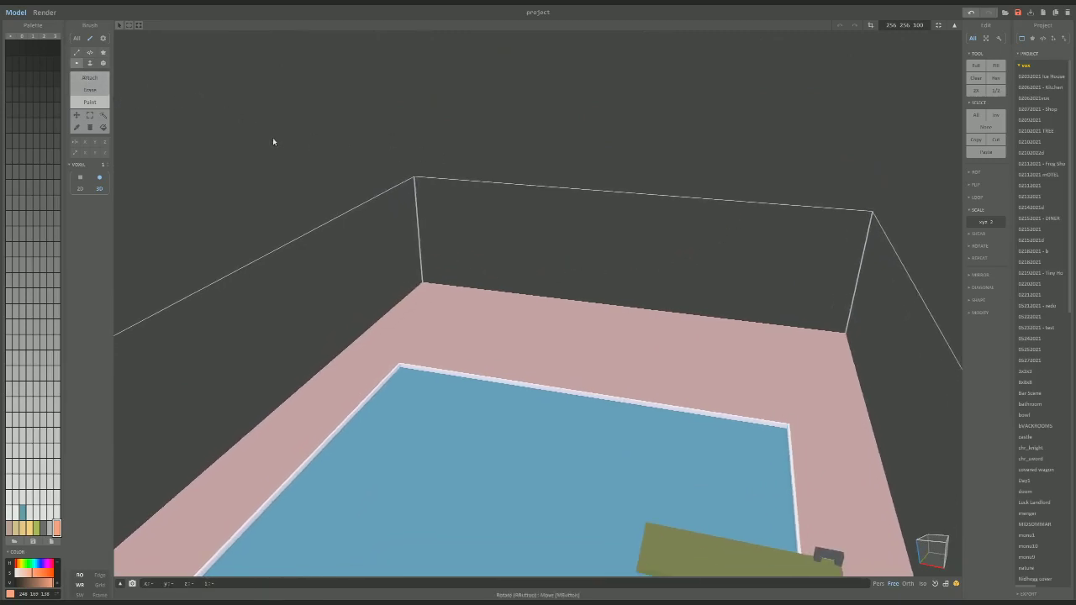
pyautogui.click(90, 77)
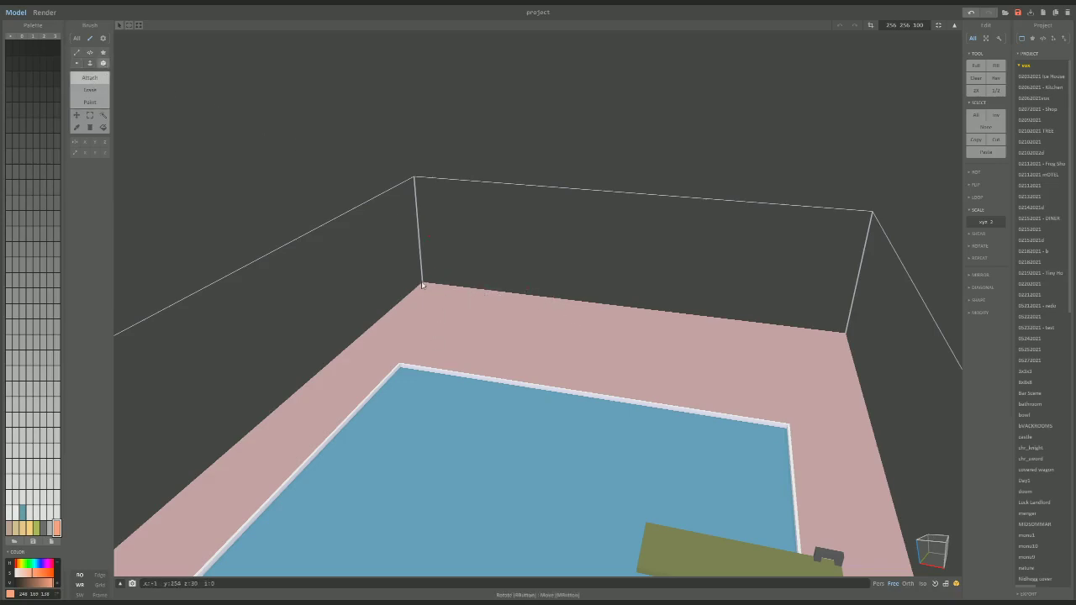
pyautogui.moveTo(422, 286); pyautogui.dragTo(756, 386)
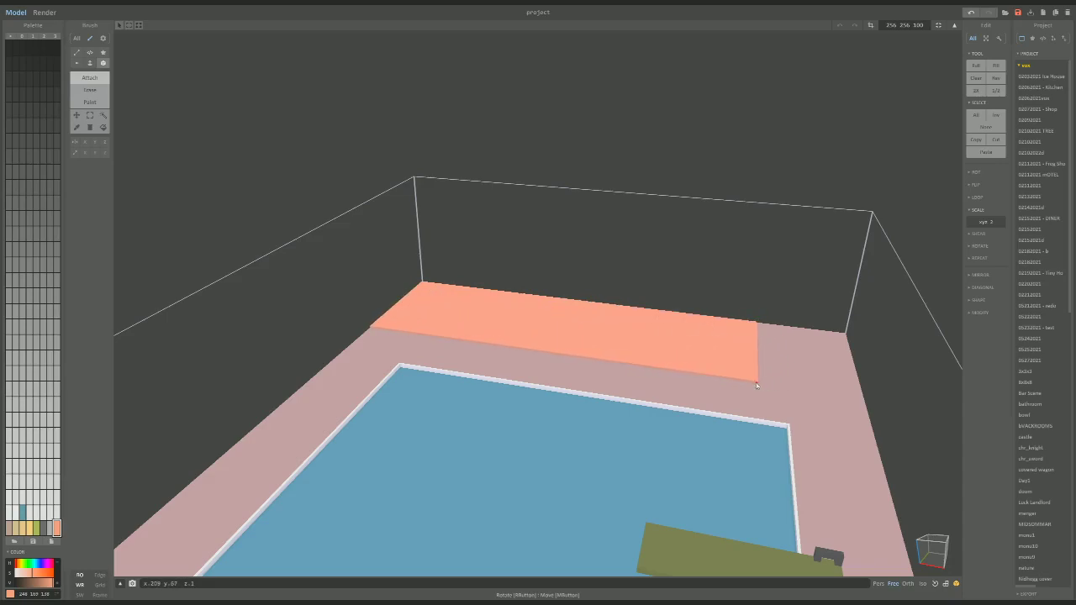
# Extrude the salmon orange slab upward into a tall block with the face brush.
pyautogui.press('f')
pyautogui.moveTo(527, 335); pyautogui.dragTo(475, 199)
pyautogui.moveTo(475, 199); pyautogui.dragTo(486, 256, button='right')
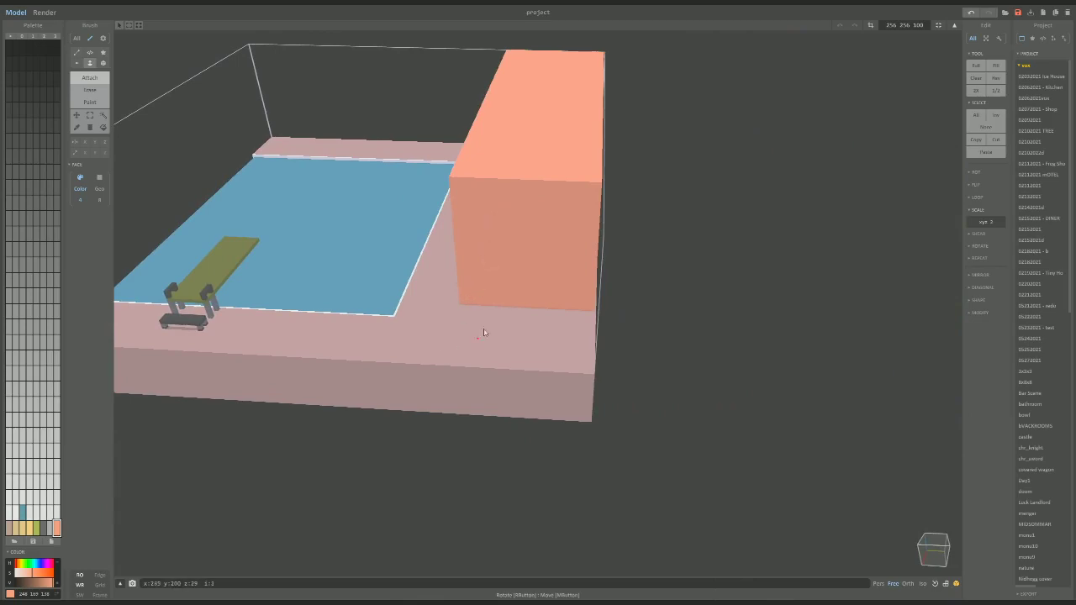
pyautogui.moveTo(478, 347); pyautogui.dragTo(599, 320, button='right')
pyautogui.moveTo(455, 379); pyautogui.dragTo(526, 297, button='right')
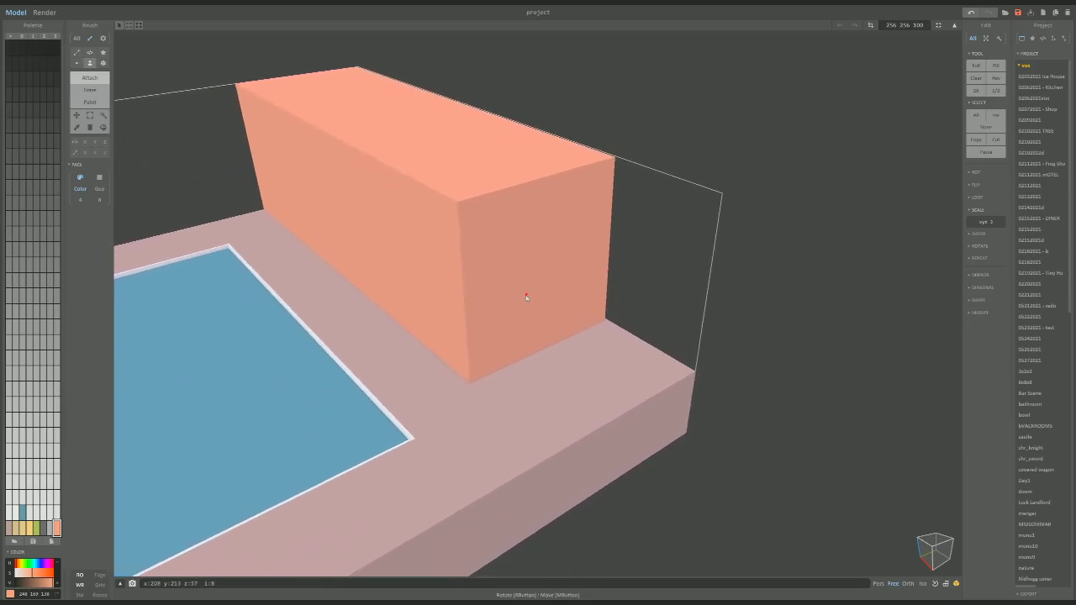
# Erase layers from the orange block's pool-facing side and top to make it thinner and lower.
pyautogui.click(90, 89)
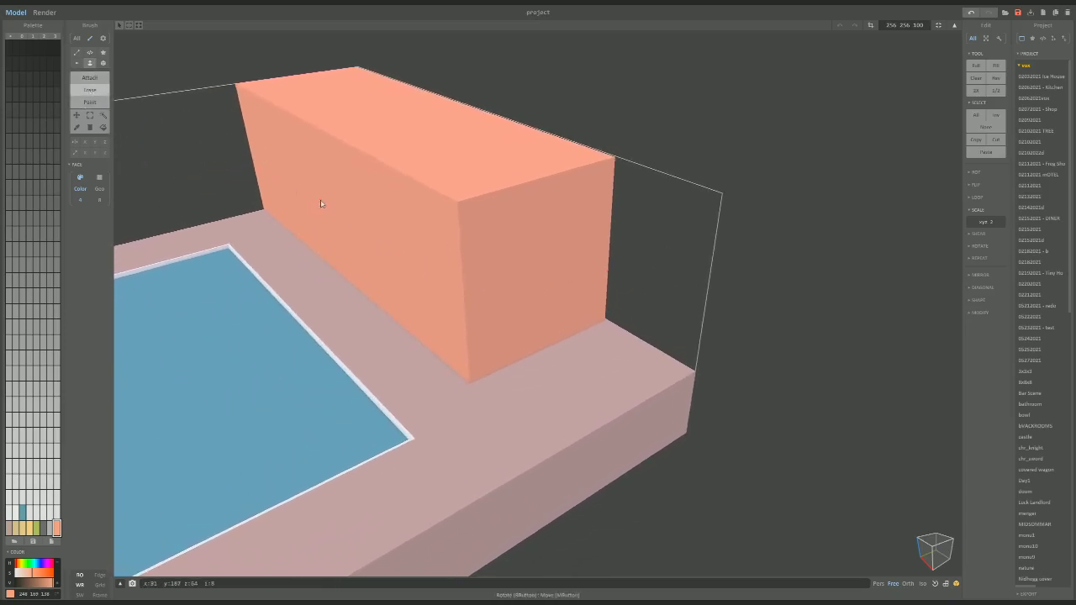
pyautogui.moveTo(320, 199); pyautogui.dragTo(369, 194)
pyautogui.moveTo(439, 118); pyautogui.dragTo(440, 158)
pyautogui.moveTo(440, 159); pyautogui.dragTo(374, 220, button='right')
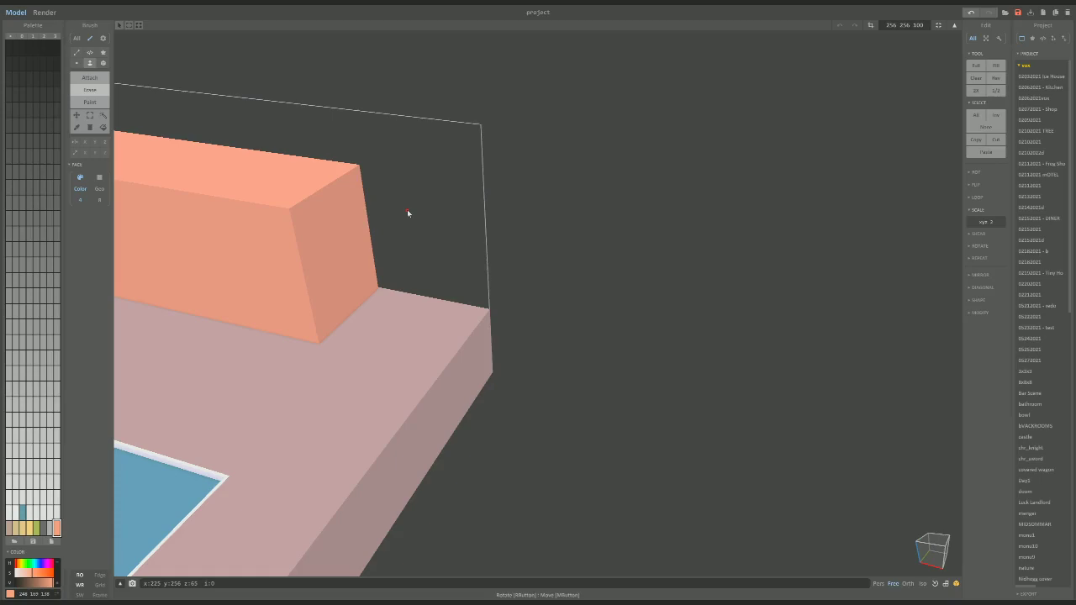
pyautogui.moveTo(407, 214); pyautogui.dragTo(314, 197, button='right')
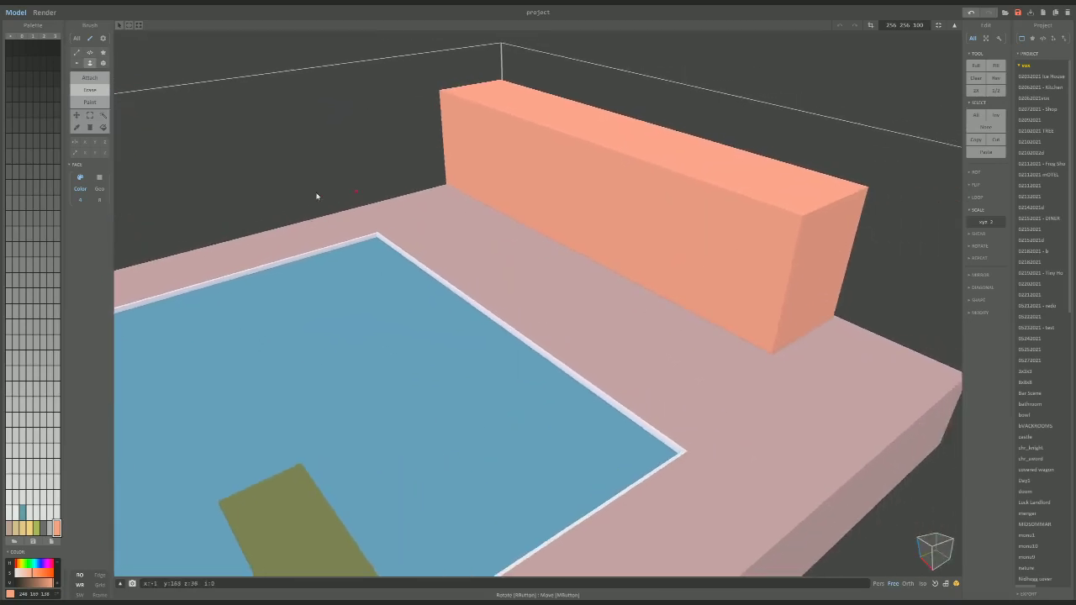
# Set the unused palette swatch above the salmon orange one to a pale pinkish grey.
pyautogui.click(56, 507)
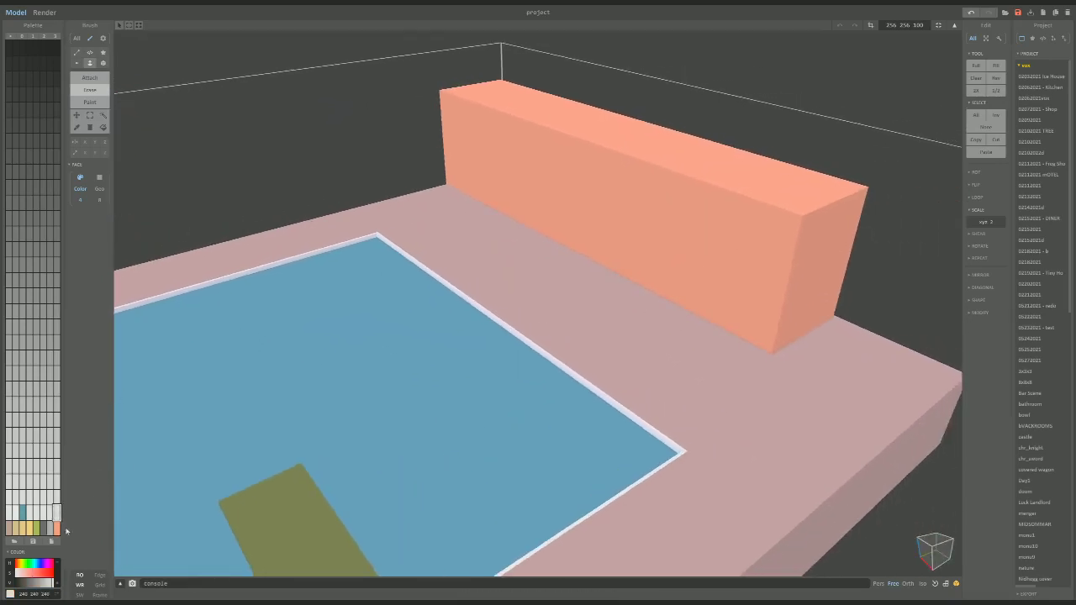
pyautogui.moveTo(51, 582); pyautogui.dragTo(47, 581)
pyautogui.moveTo(463, 435); pyautogui.dragTo(298, 404, button='right')
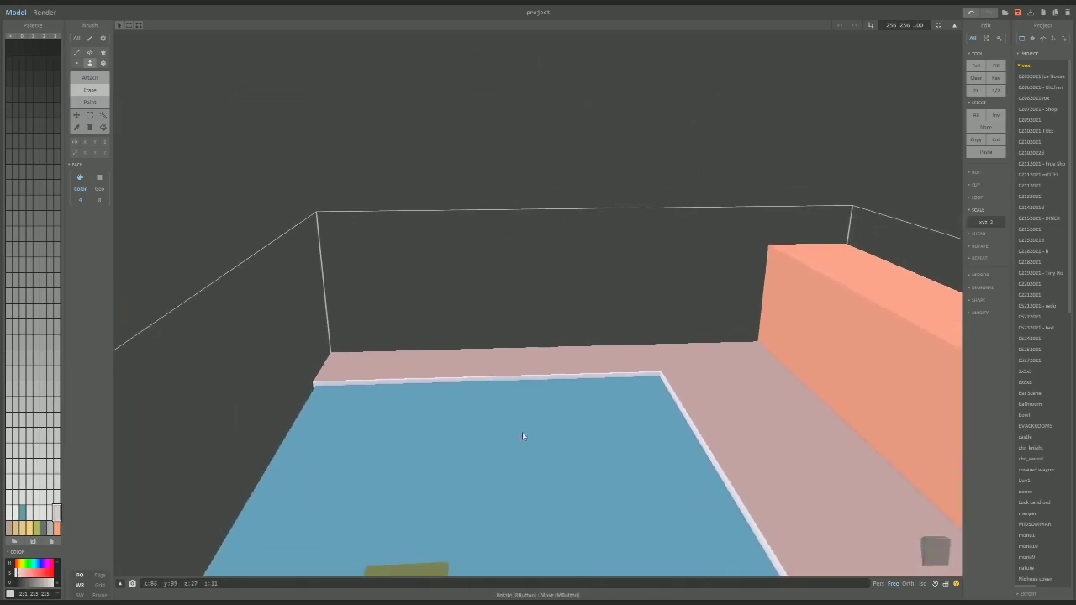
# In an orthographic end view, use the line brush to attach a stepped diagonal flaring from the block's pool-side top corner and a horizontal line above its end.
pyautogui.moveTo(522, 435); pyautogui.dragTo(891, 488, button='right')
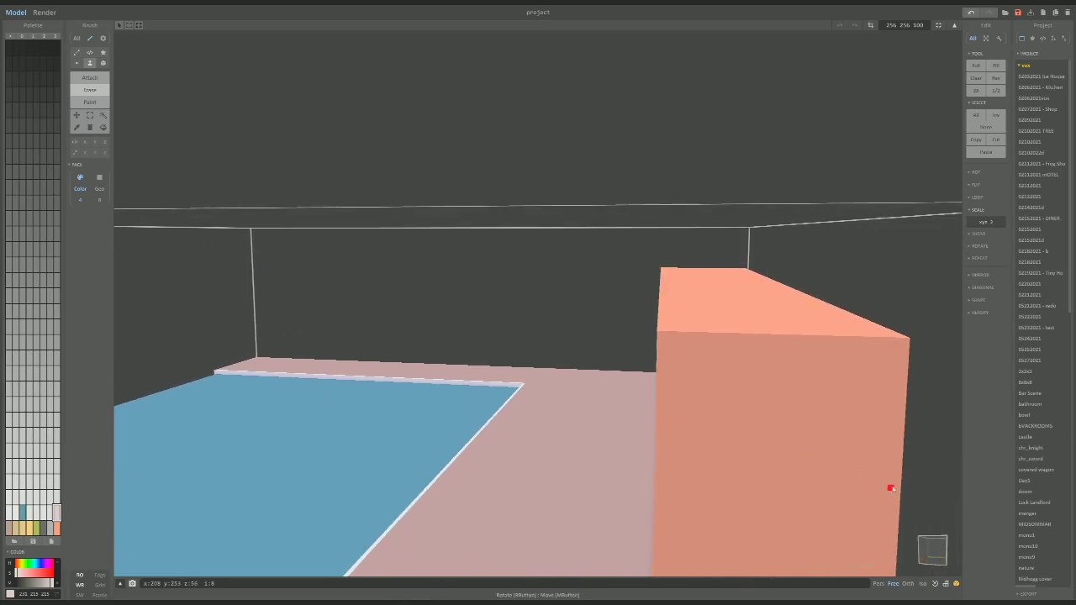
pyautogui.click(931, 565)
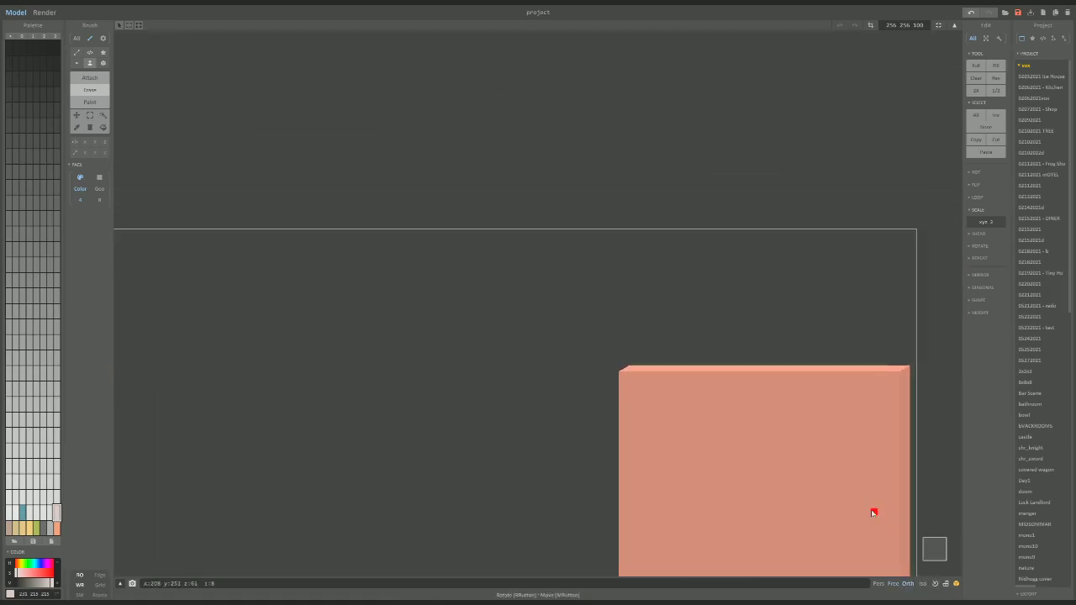
pyautogui.click(934, 551)
pyautogui.scroll(-2, 565, 389)
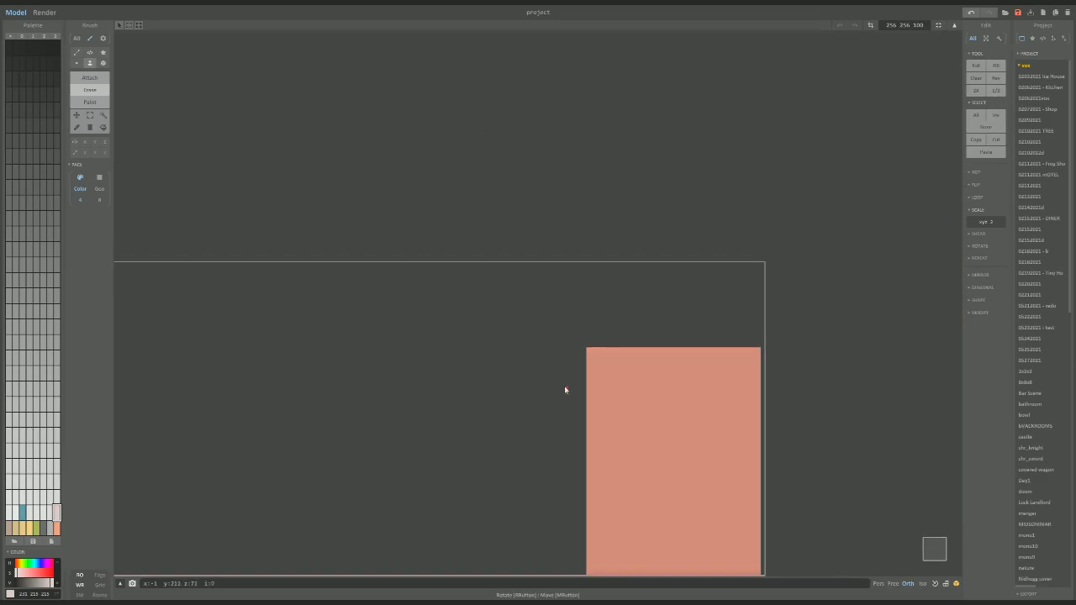
pyautogui.scroll(-2, 568, 387)
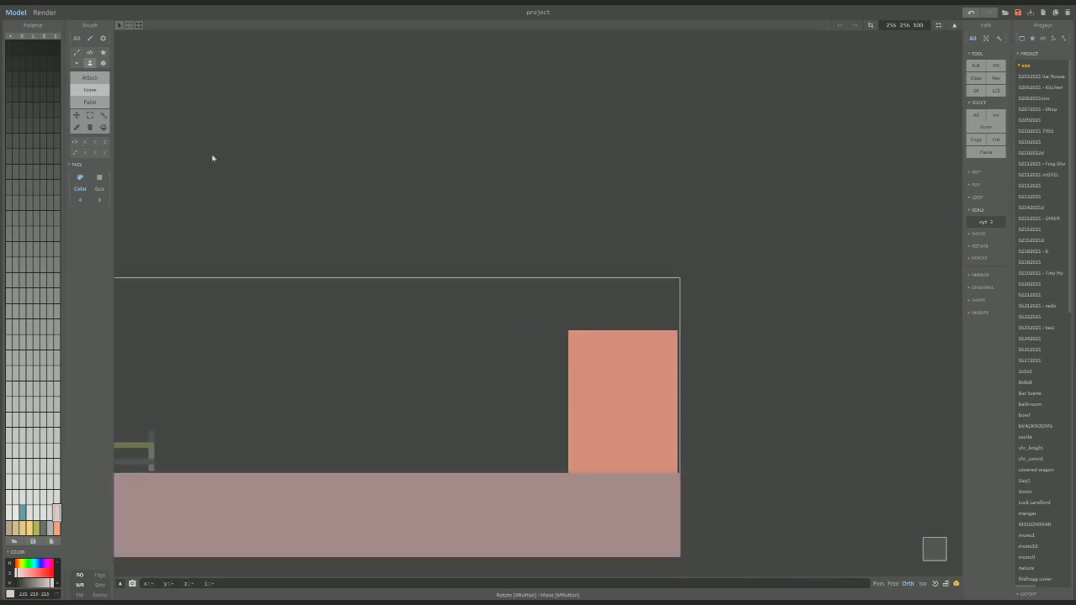
pyautogui.press('l')
pyautogui.scroll(2, 561, 331)
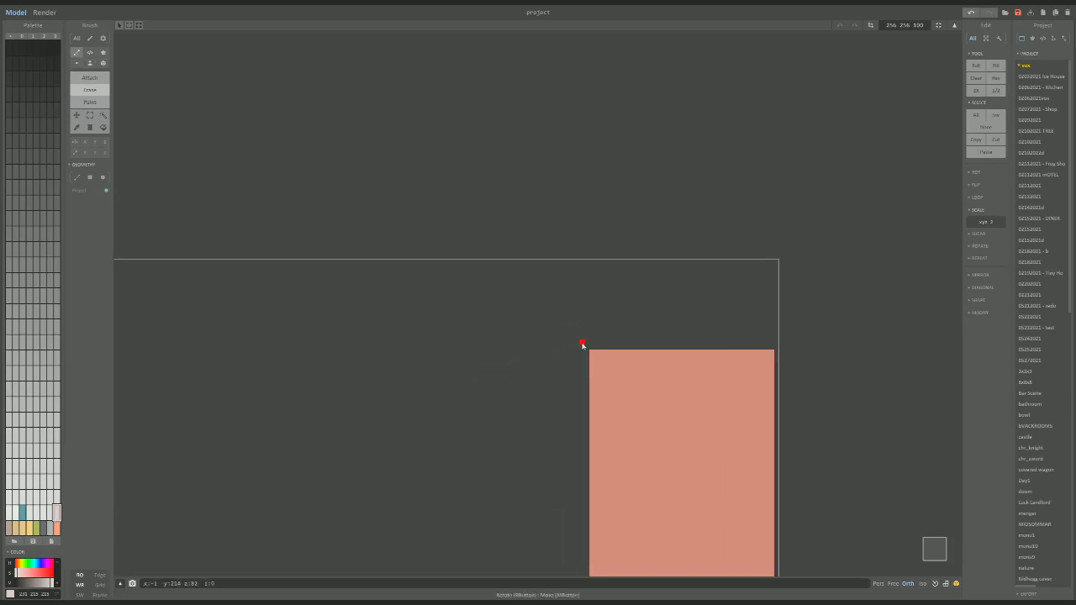
pyautogui.press('a')
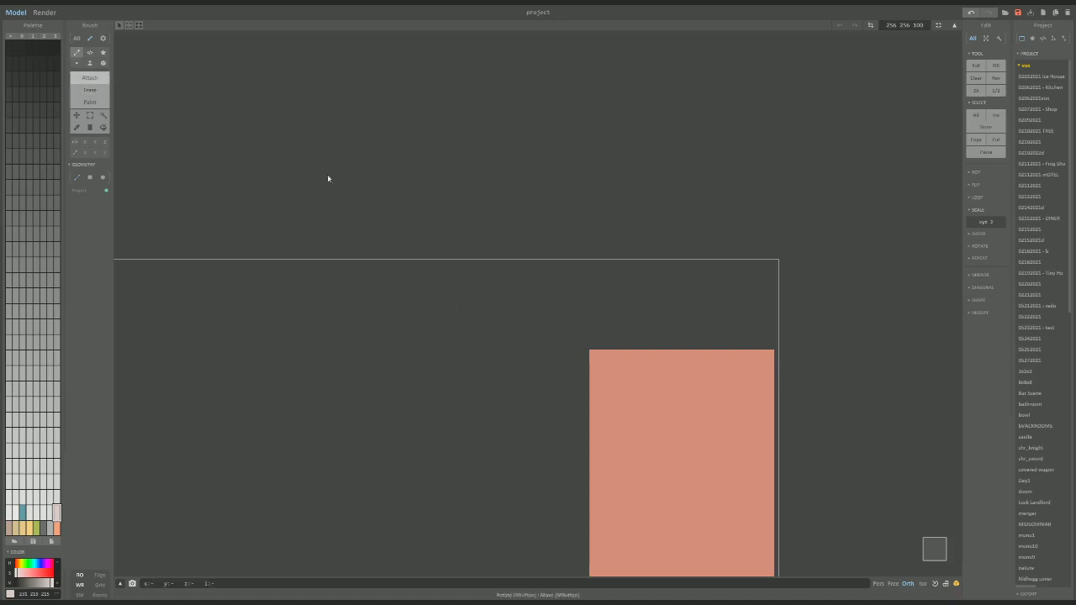
pyautogui.moveTo(590, 348); pyautogui.dragTo(297, 266)
pyautogui.moveTo(547, 320); pyautogui.dragTo(569, 334)
pyautogui.moveTo(574, 328); pyautogui.dragTo(771, 331)
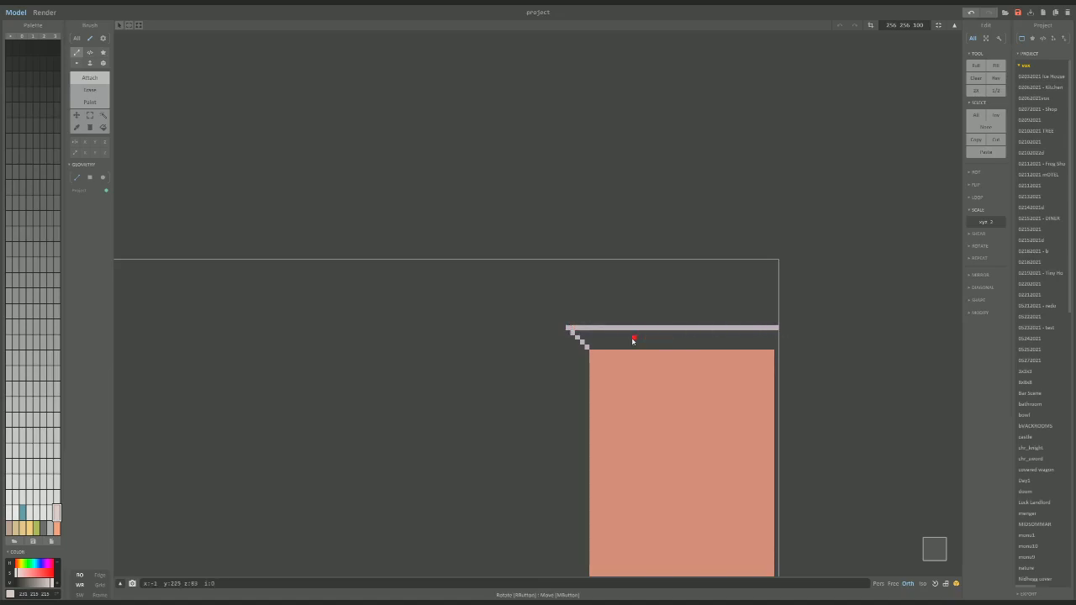
pyautogui.moveTo(633, 340); pyautogui.dragTo(587, 357)
# In the pool-facing view, attach a matching stepped diagonal at the block's other top corner and a horizontal line along its full length.
pyautogui.moveTo(343, 212); pyautogui.dragTo(657, 311, button='right')
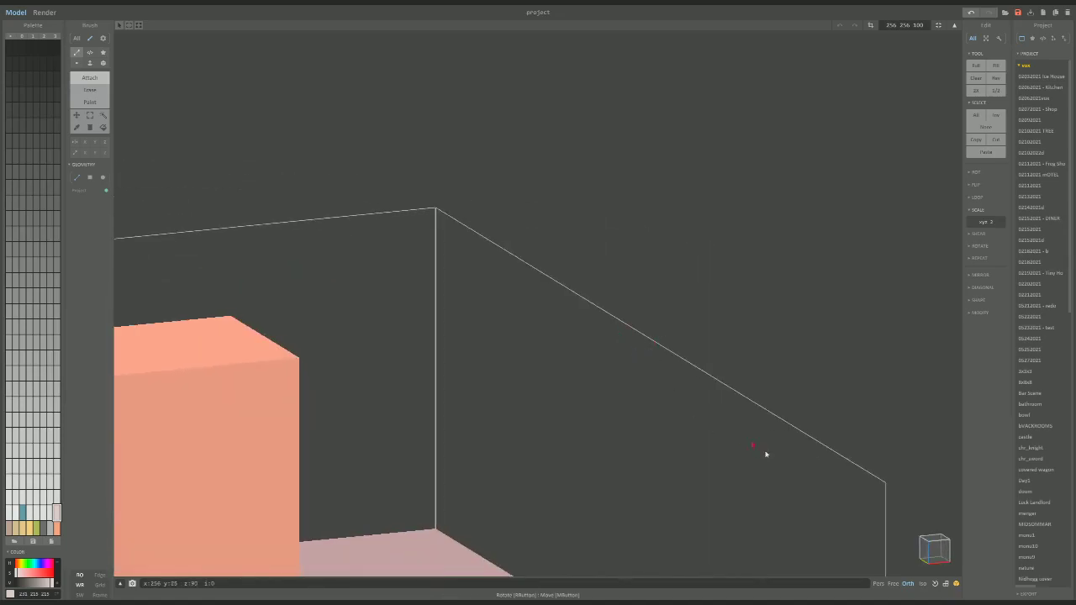
pyautogui.click(938, 549)
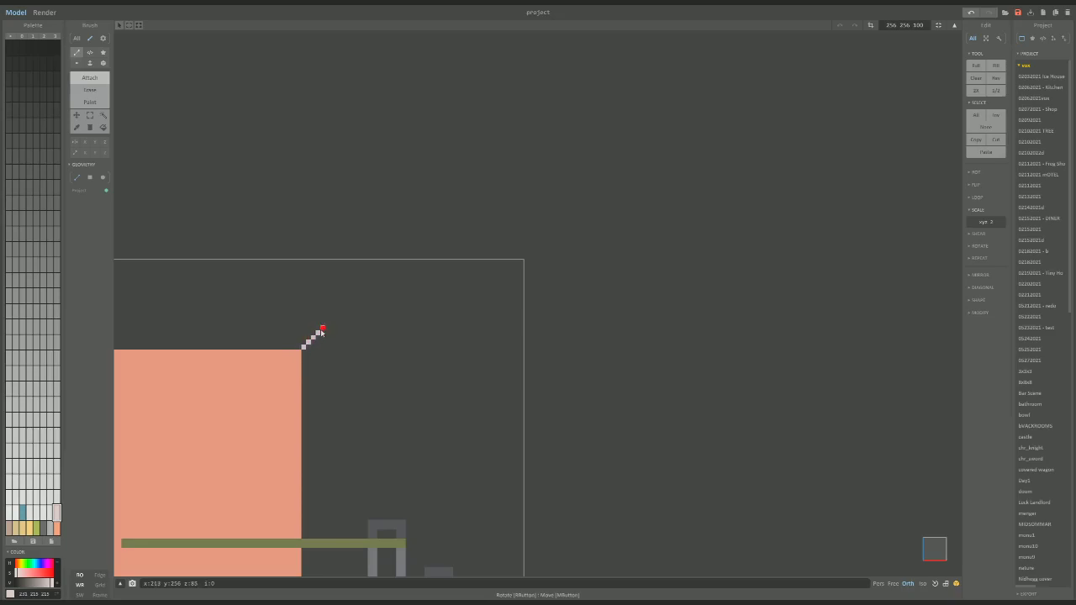
pyautogui.moveTo(339, 337); pyautogui.dragTo(600, 337, button='middle')
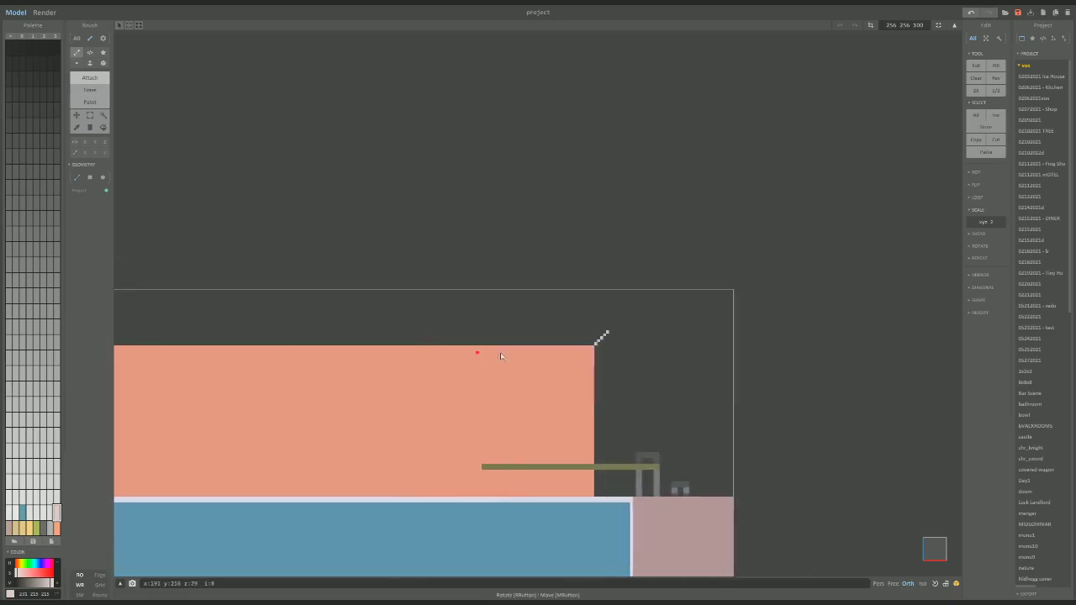
pyautogui.scroll(-3, 468, 354)
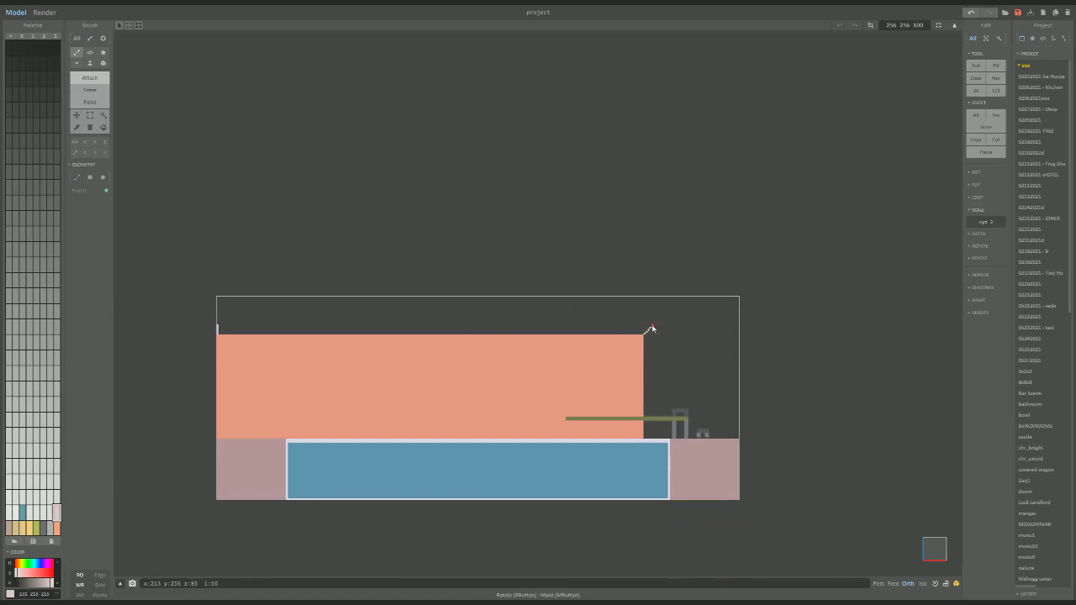
pyautogui.moveTo(649, 329); pyautogui.dragTo(220, 327)
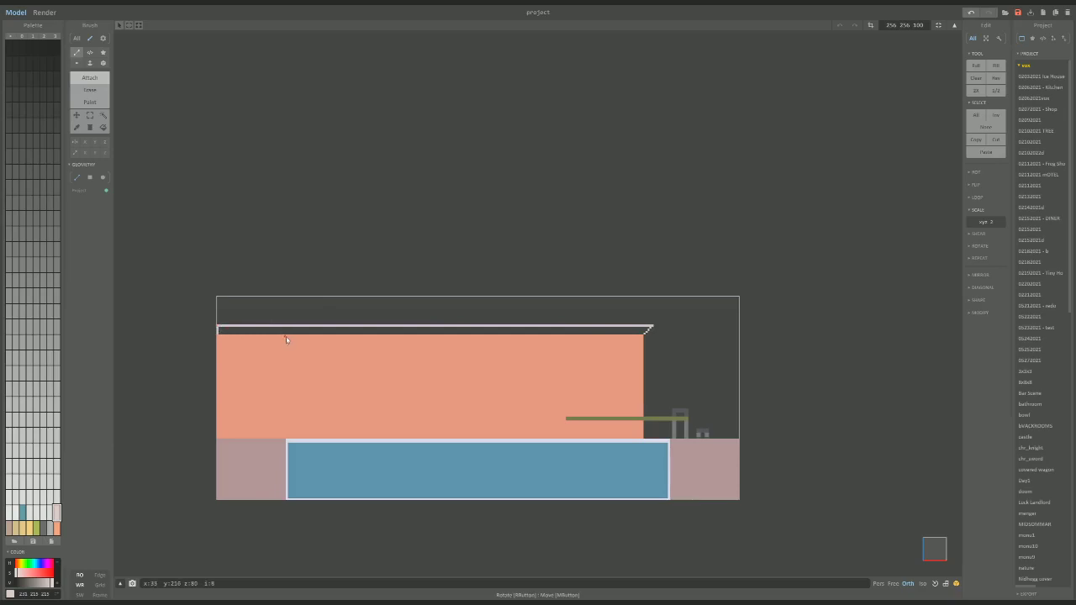
# Extrude the pale outlines with the face brush into a flat roof and a stepped cornice along the block's long pool-facing side.
pyautogui.moveTo(285, 339); pyautogui.dragTo(320, 329, button='right')
pyautogui.click(90, 63)
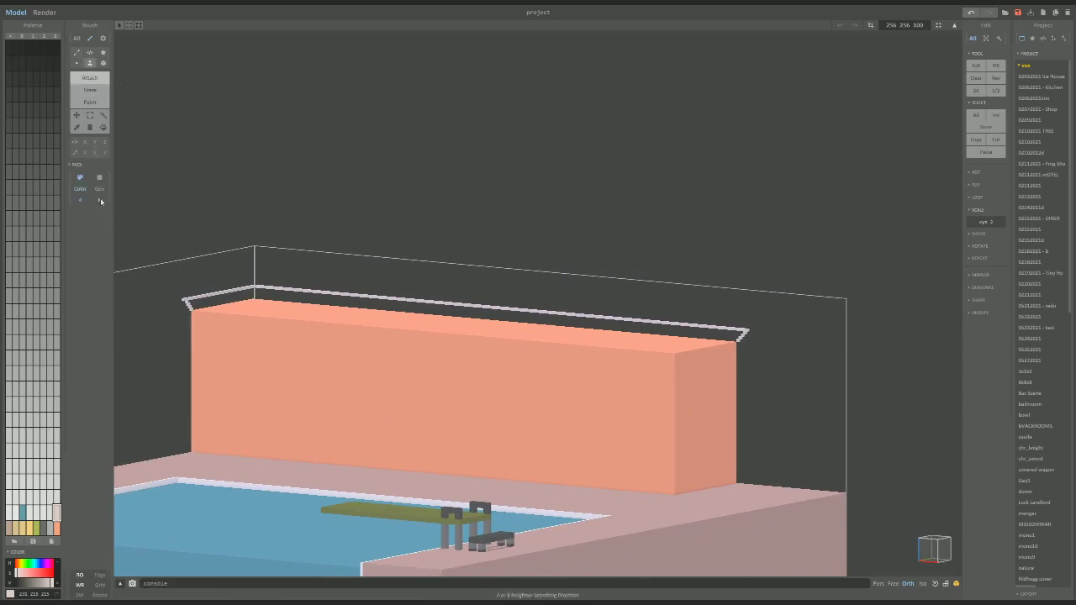
pyautogui.moveTo(210, 300); pyautogui.dragTo(680, 368)
pyautogui.moveTo(681, 368)
pyautogui.mouseDown(button='right')
pyautogui.moveTo(725, 361)
pyautogui.moveTo(722, 332)
pyautogui.moveTo(694, 365)
pyautogui.moveTo(659, 378)
pyautogui.moveTo(763, 384)
pyautogui.moveTo(697, 367)
pyautogui.mouseUp(button='right')
pyautogui.scroll(5, 740, 356)
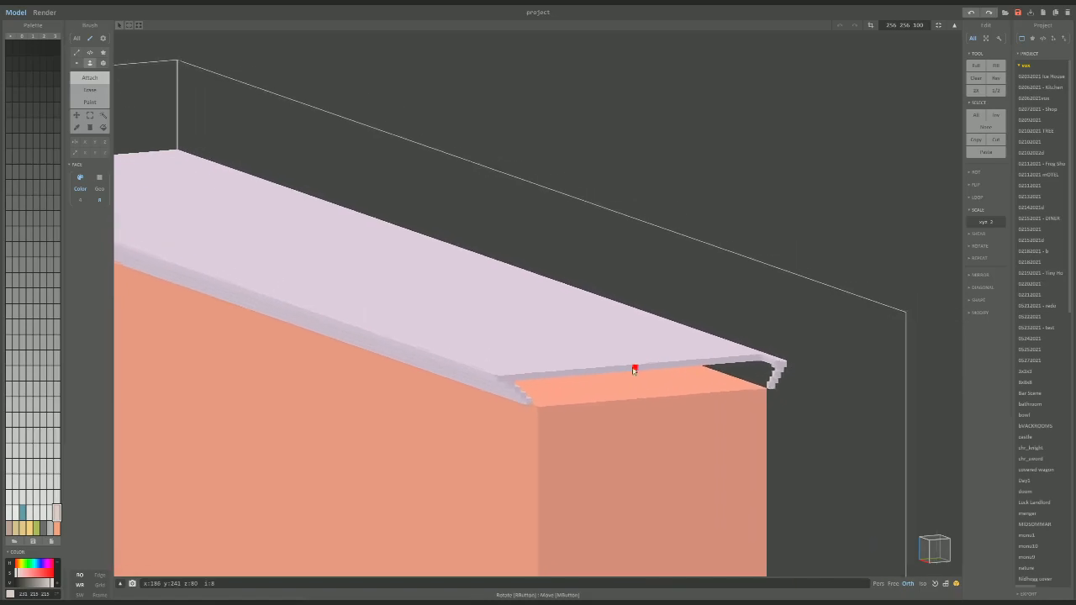
# Try to extrude the stepped cornice profile across the block's short end toward the front corner.
pyautogui.moveTo(511, 378); pyautogui.dragTo(700, 370, button='right')
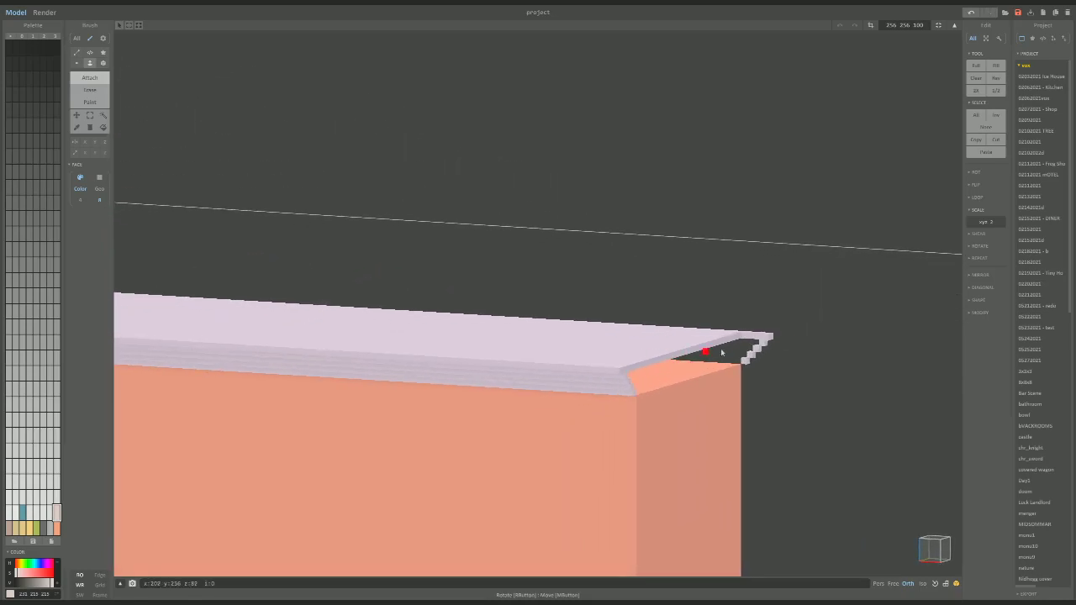
pyautogui.moveTo(762, 337); pyautogui.dragTo(656, 363)
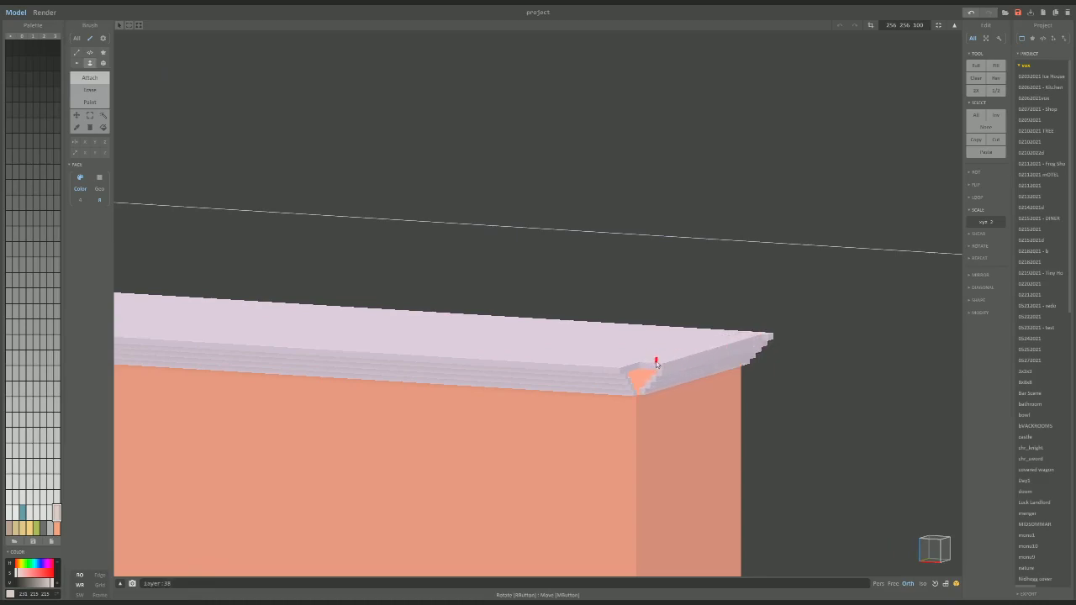
pyautogui.moveTo(667, 374); pyautogui.dragTo(610, 403, button='right')
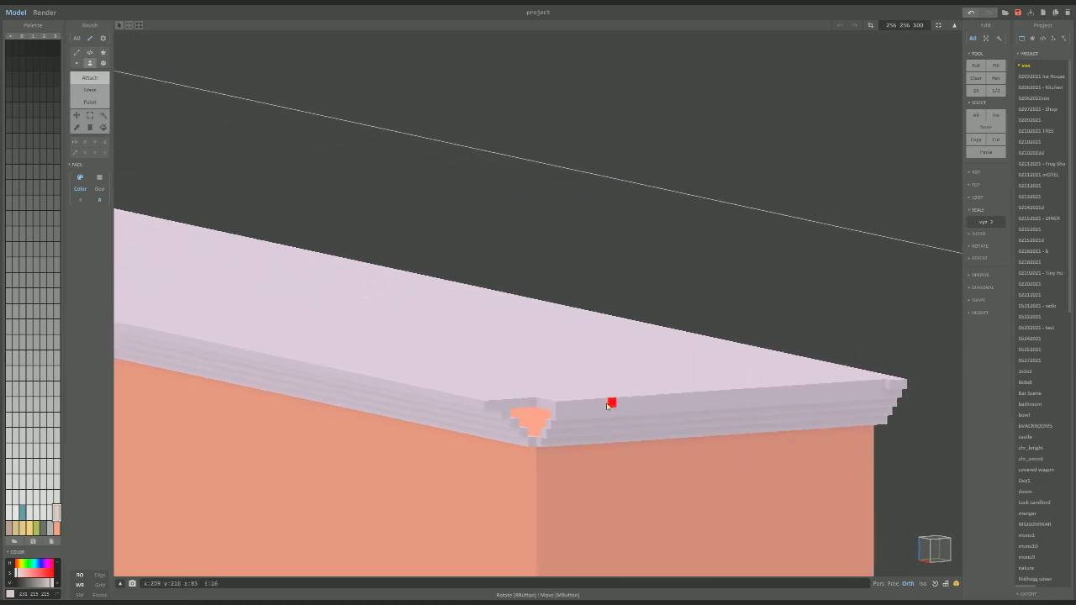
pyautogui.scroll(2, 658, 370)
pyautogui.moveTo(657, 371); pyautogui.dragTo(600, 379, button='right')
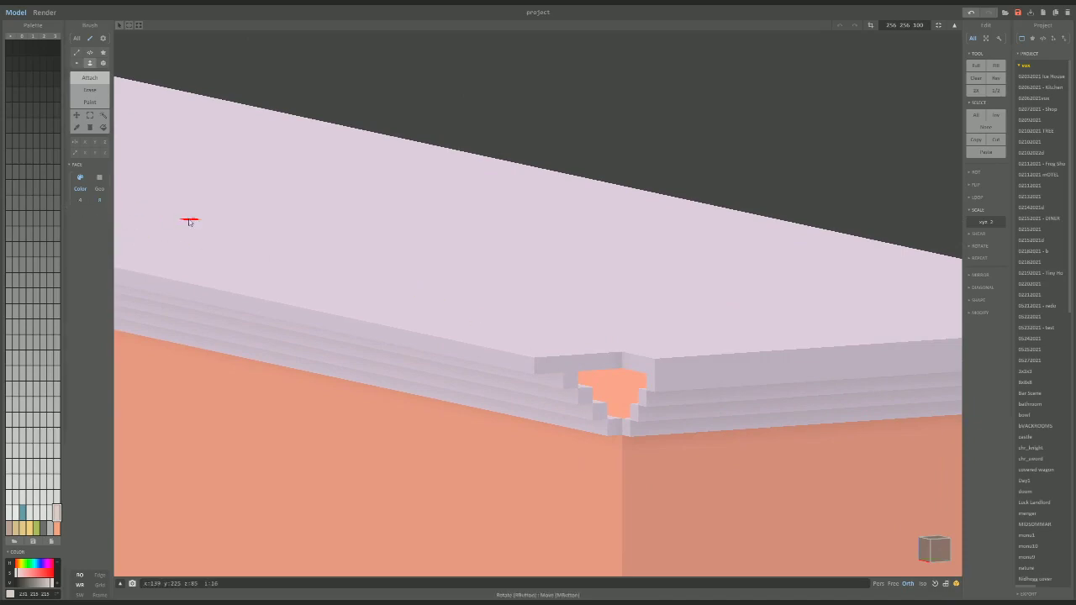
# Try extending the top layer's faces at the open cornice corner, and undo those extensions.
pyautogui.click(598, 367)
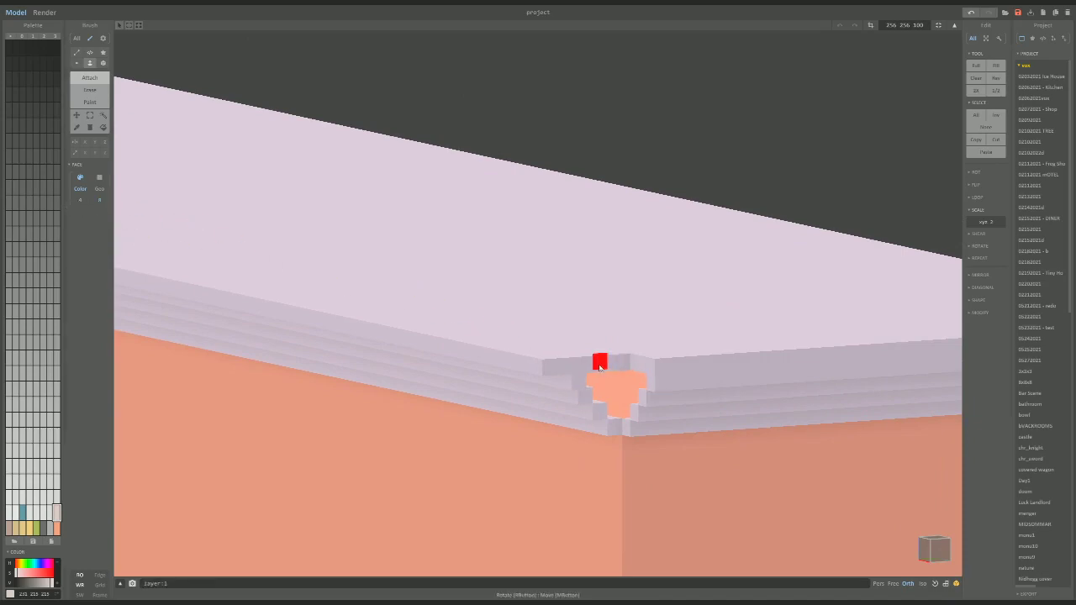
pyautogui.click(648, 365)
pyautogui.click(633, 364)
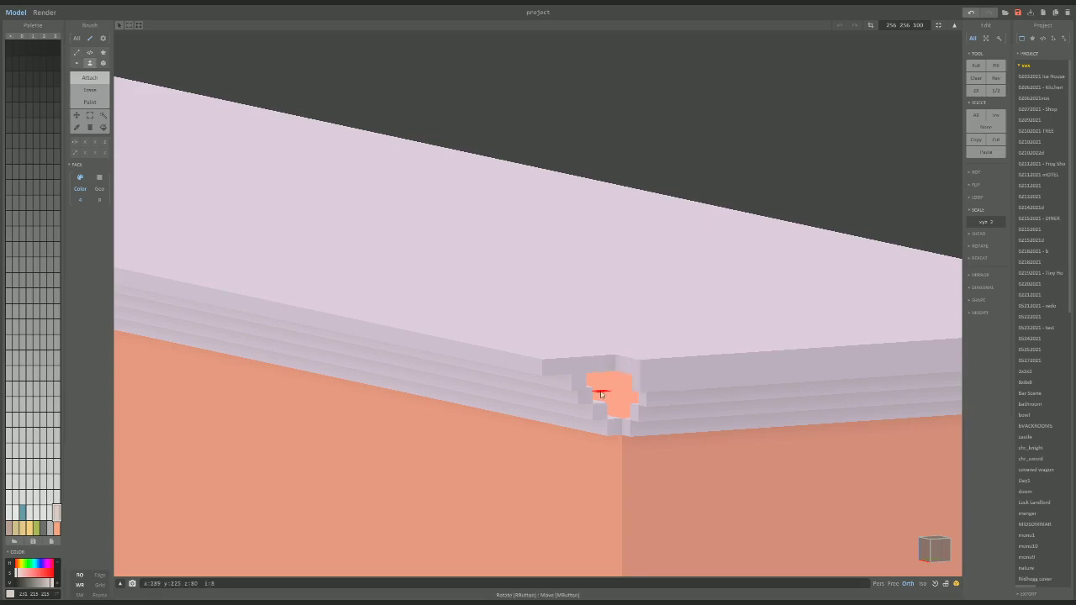
pyautogui.hotkey('ctrl', 'z')
pyautogui.hotkey('ctrl', 'z')
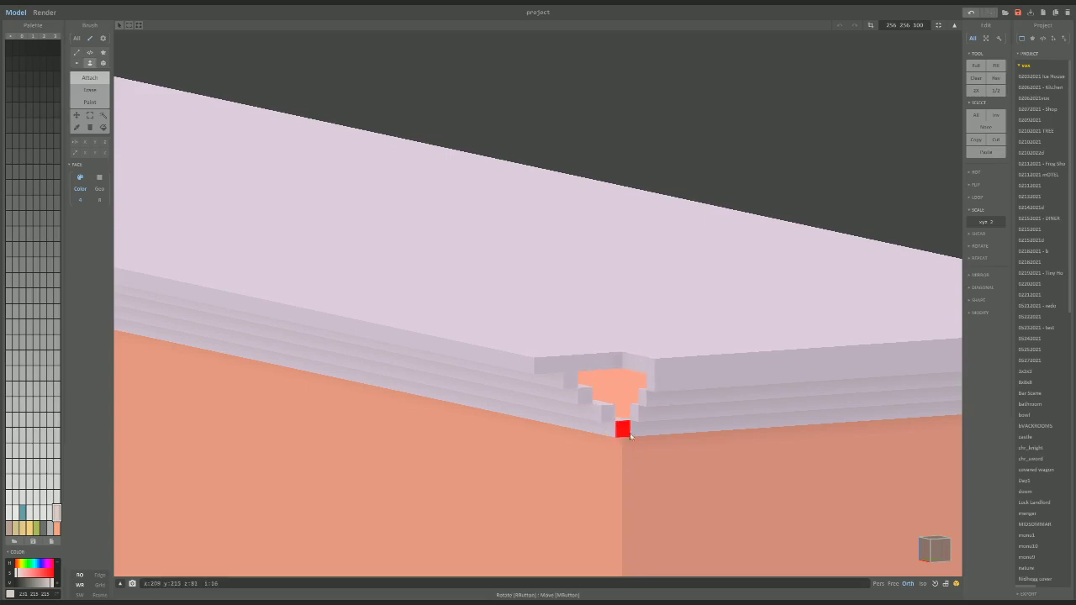
# Try to close the open corner by extending the cornice steps to meet, and erase the row beneath the top layer at the short end.
pyautogui.moveTo(609, 424); pyautogui.dragTo(613, 442, button='right')
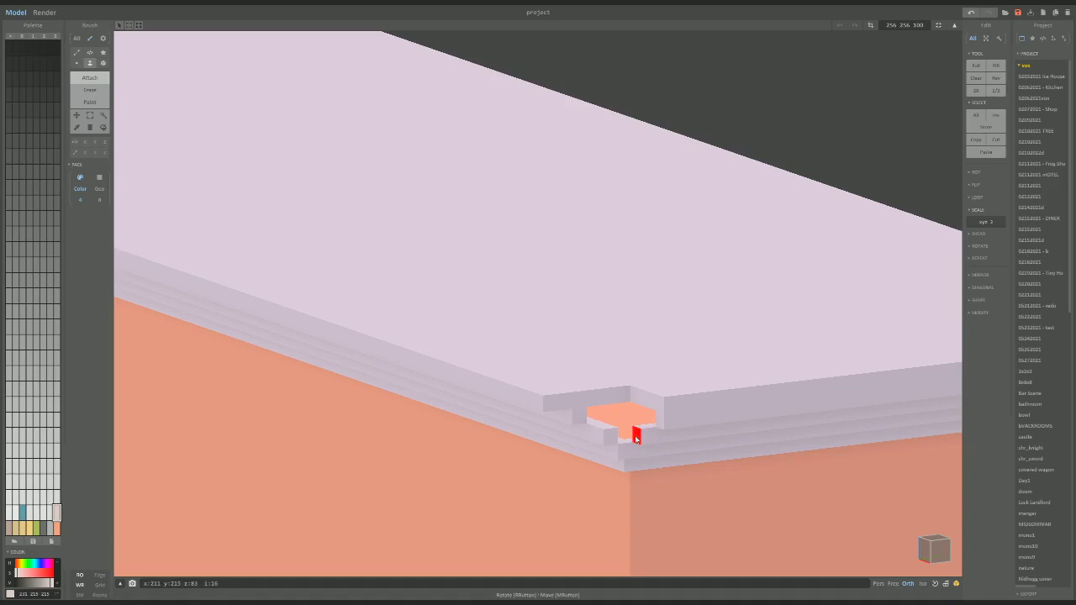
pyautogui.moveTo(614, 440); pyautogui.dragTo(557, 388, button='right')
pyautogui.click(530, 373)
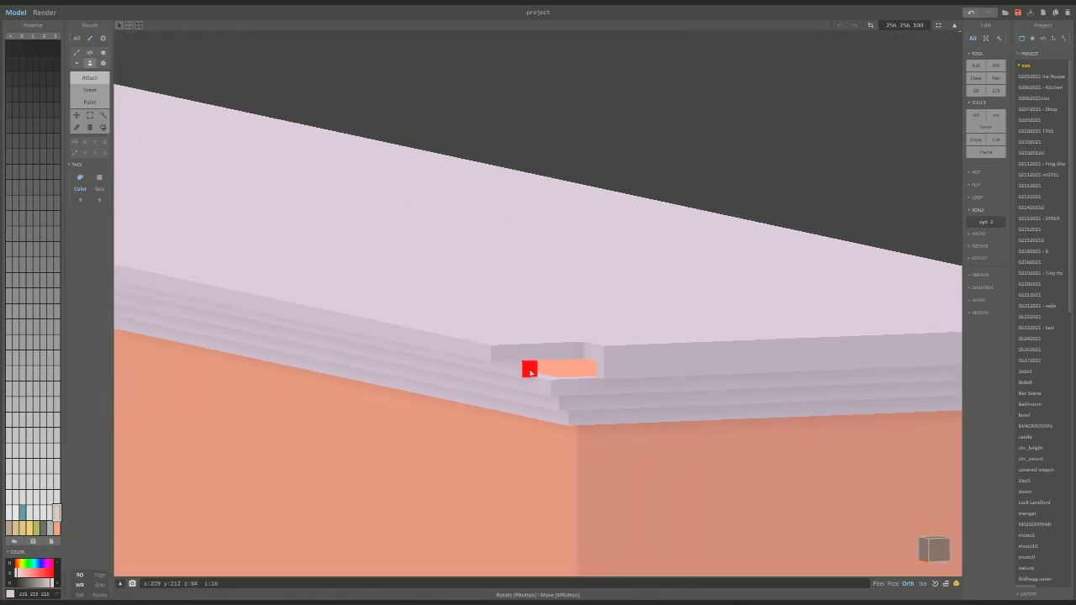
pyautogui.moveTo(538, 371); pyautogui.dragTo(672, 375, button='right')
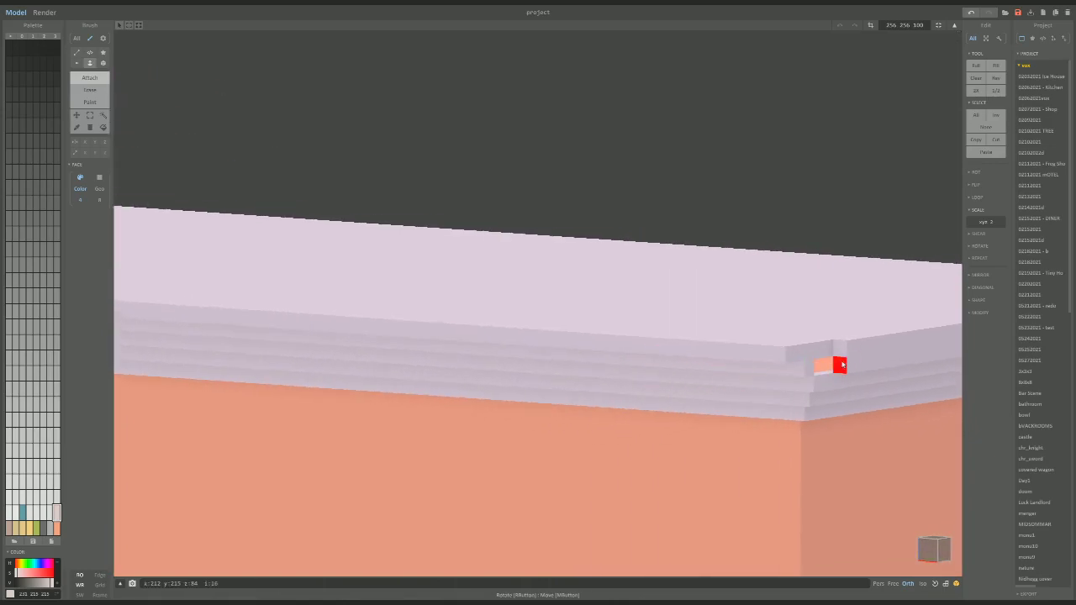
pyautogui.moveTo(830, 365); pyautogui.dragTo(605, 299, button='right')
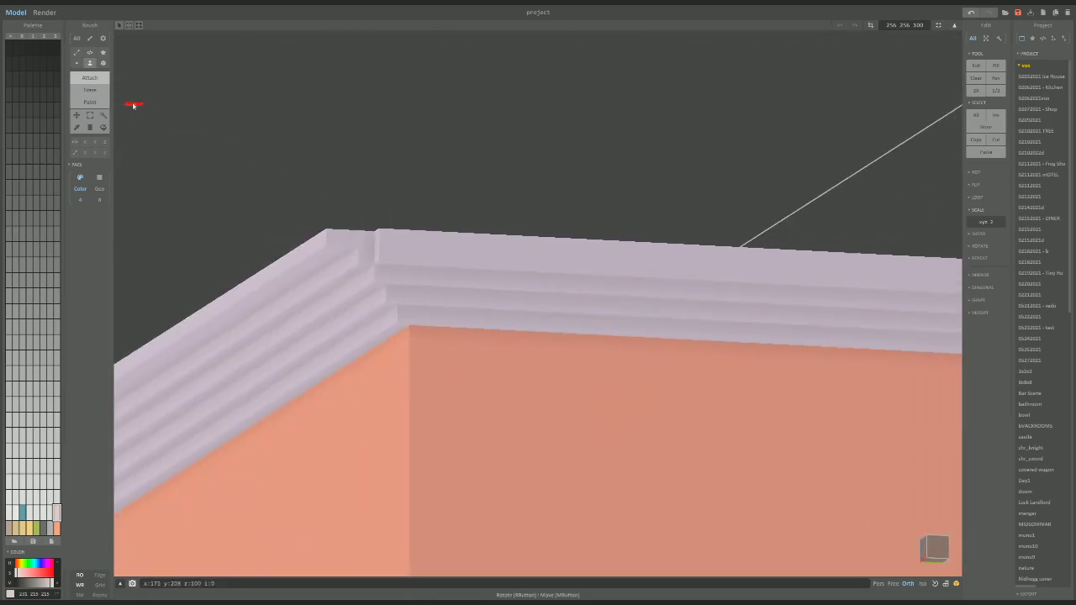
pyautogui.moveTo(420, 235); pyautogui.dragTo(492, 241, button='right')
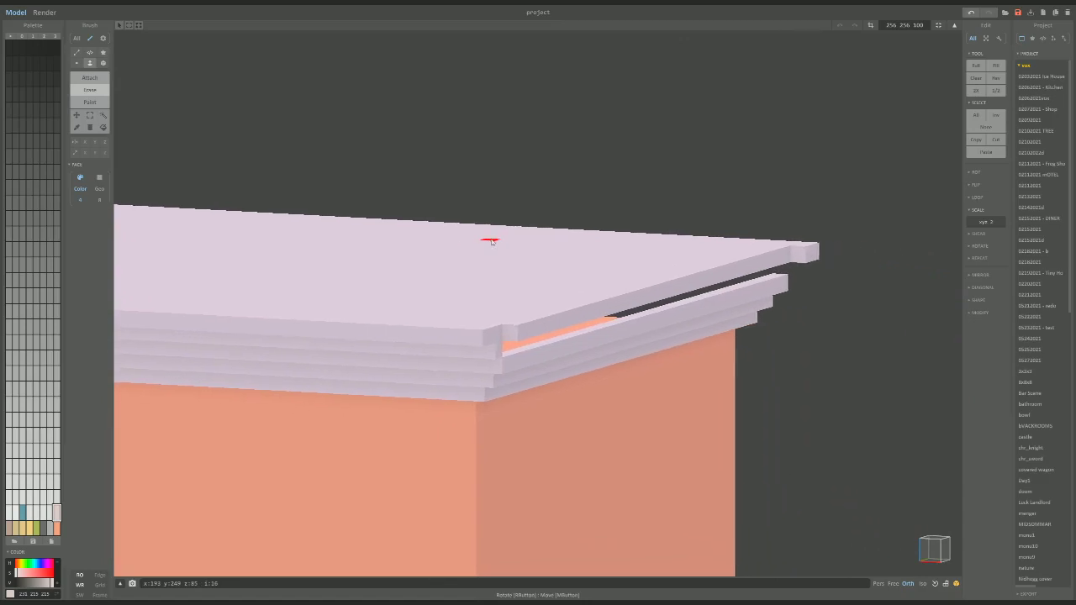
# Undo the erased row, the corner fills and the cornice extruded across the block's short end.
pyautogui.hotkey('ctrl', 'z')
pyautogui.hotkey('ctrl', 'z')
pyautogui.hotkey('ctrl', 'z')
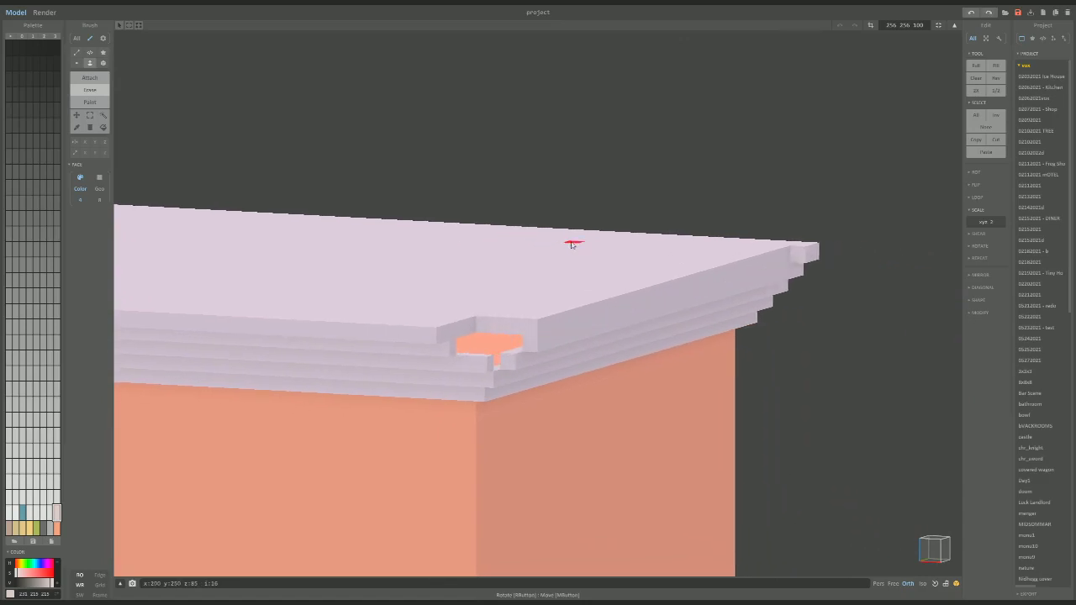
pyautogui.hotkey('ctrl', 'z')
pyautogui.hotkey('ctrl', 'z')
pyautogui.hotkey('ctrl', 'z')
pyautogui.hotkey('ctrl', 'z')
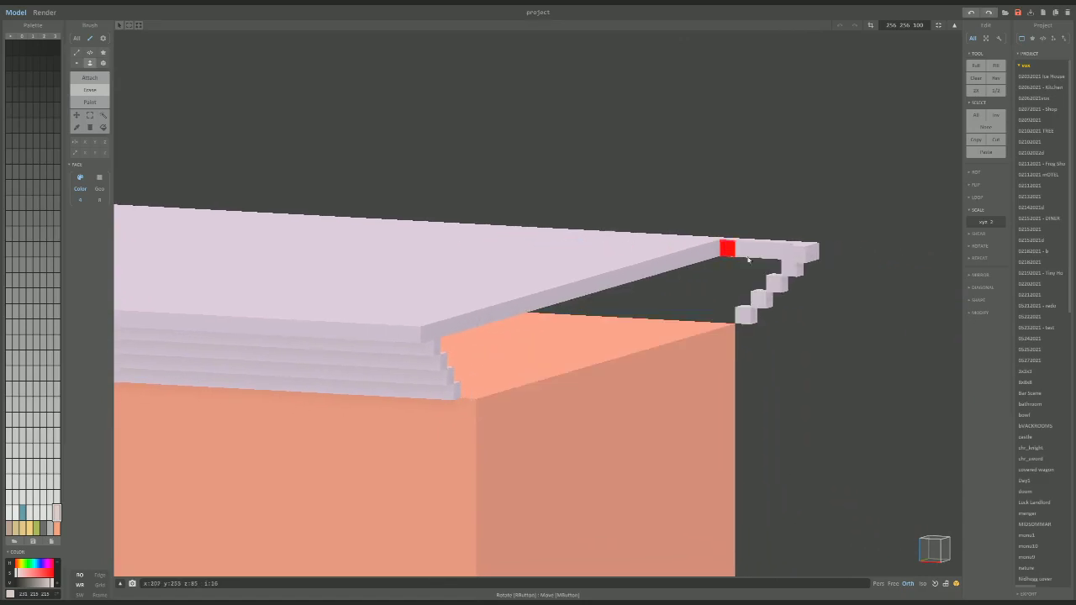
# Erase the extra voxel protruding at the far end of the roof's stepped cornice profile.
pyautogui.moveTo(728, 245); pyautogui.dragTo(826, 276, button='right')
pyautogui.moveTo(759, 259); pyautogui.dragTo(579, 213, button='right')
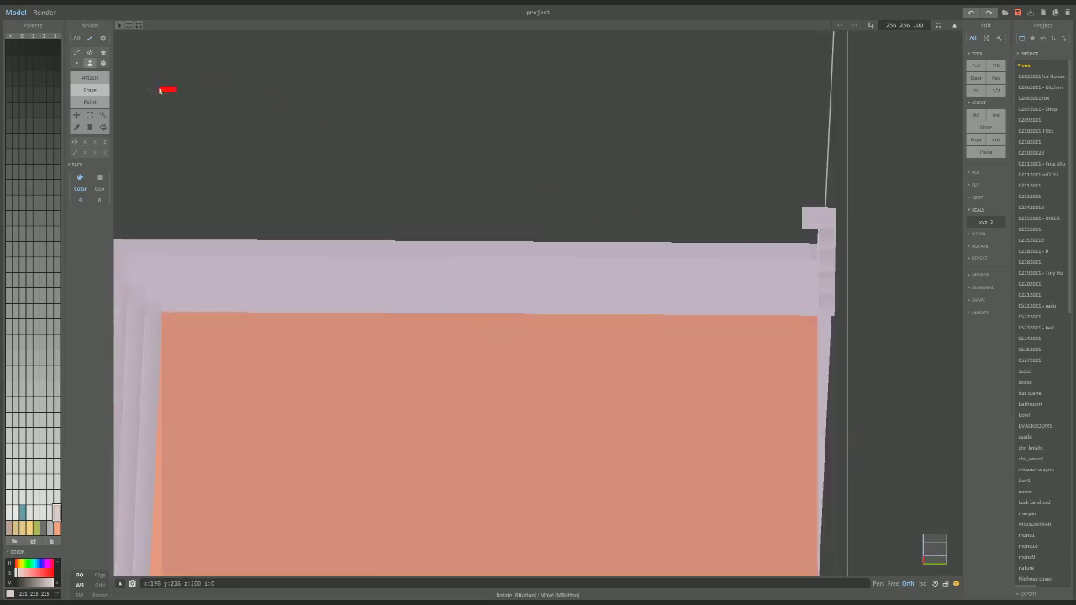
pyautogui.click(88, 64)
pyautogui.moveTo(132, 84); pyautogui.dragTo(421, 205, button='right')
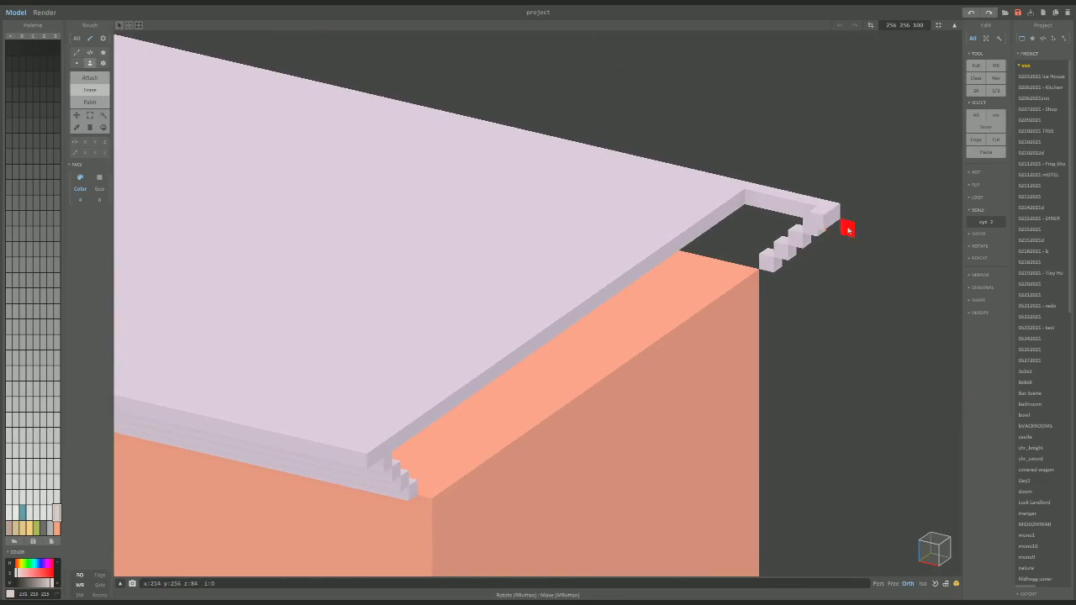
pyautogui.moveTo(816, 221); pyautogui.dragTo(816, 250, button='right')
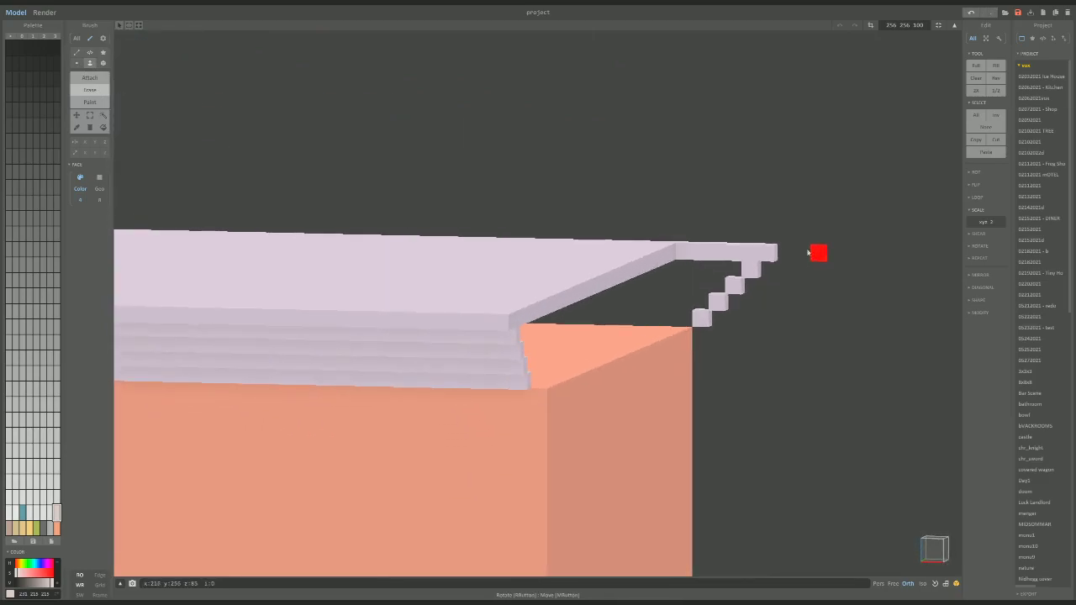
# Extrude the top layer and each cornice step from the back profile across the block's short end to the front corner.
pyautogui.click(102, 78)
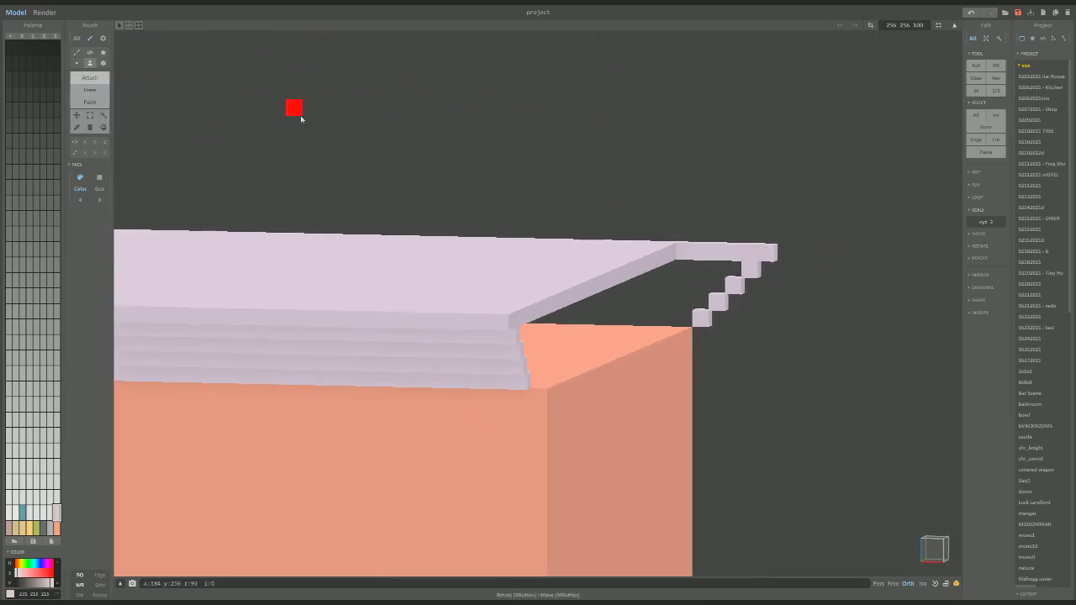
pyautogui.click(729, 257)
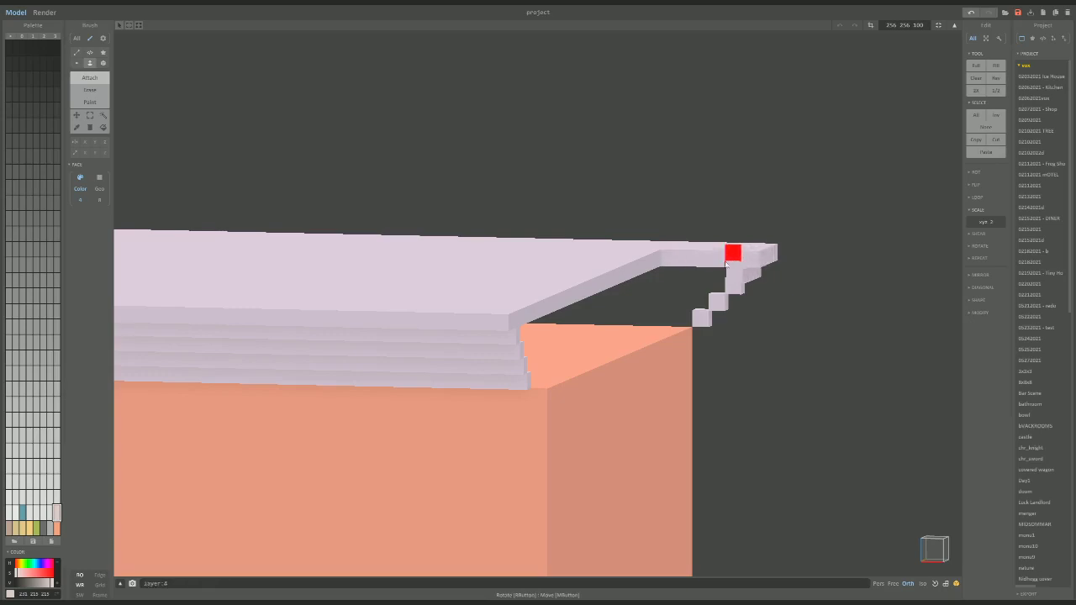
pyautogui.moveTo(729, 257); pyautogui.dragTo(588, 314)
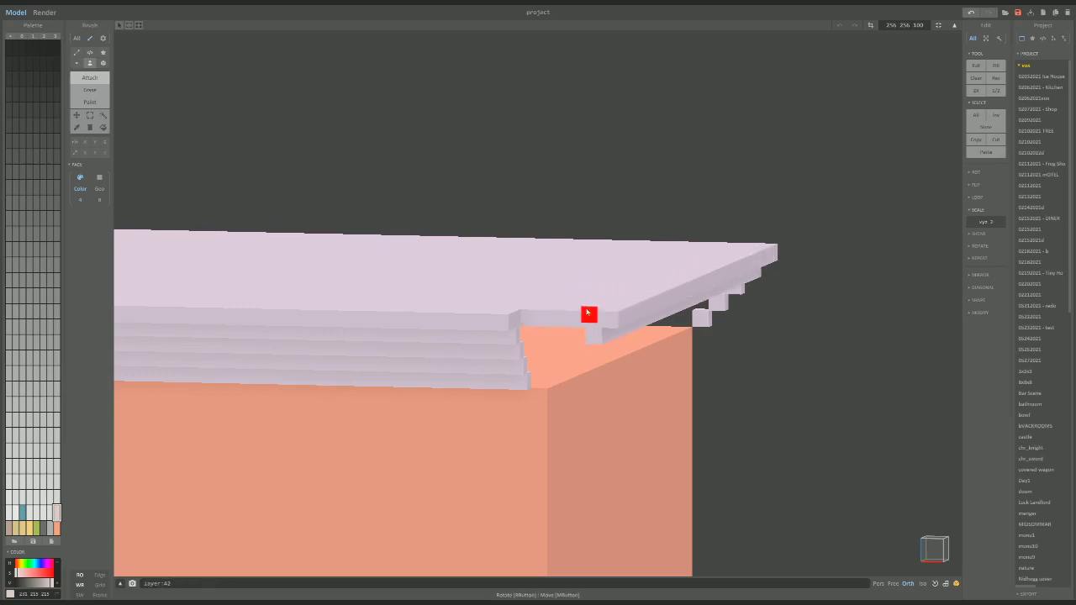
pyautogui.moveTo(612, 314); pyautogui.dragTo(648, 310, button='right')
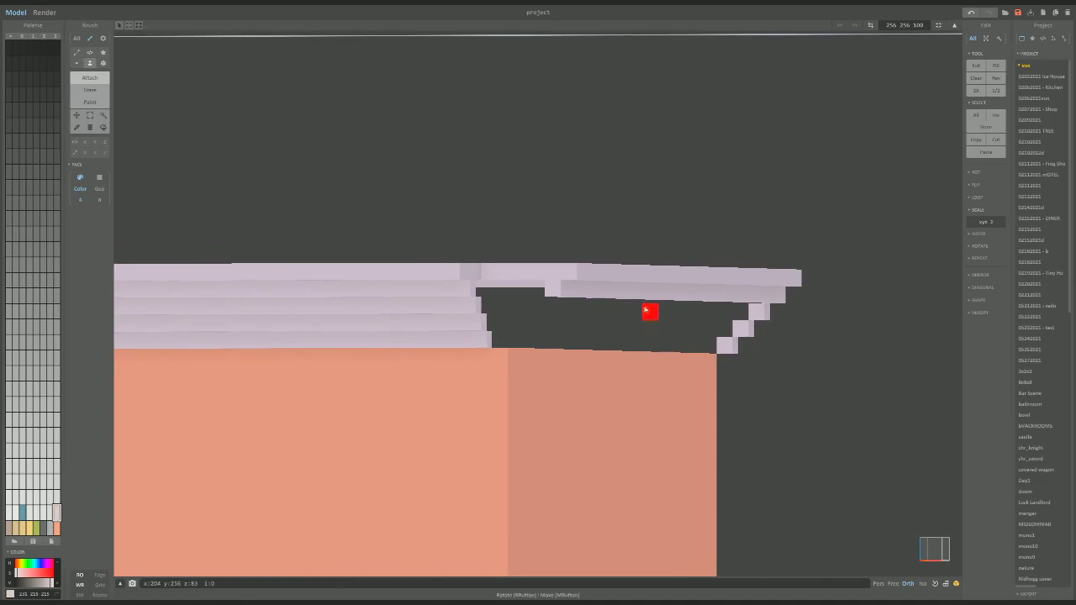
pyautogui.moveTo(715, 343); pyautogui.dragTo(509, 352)
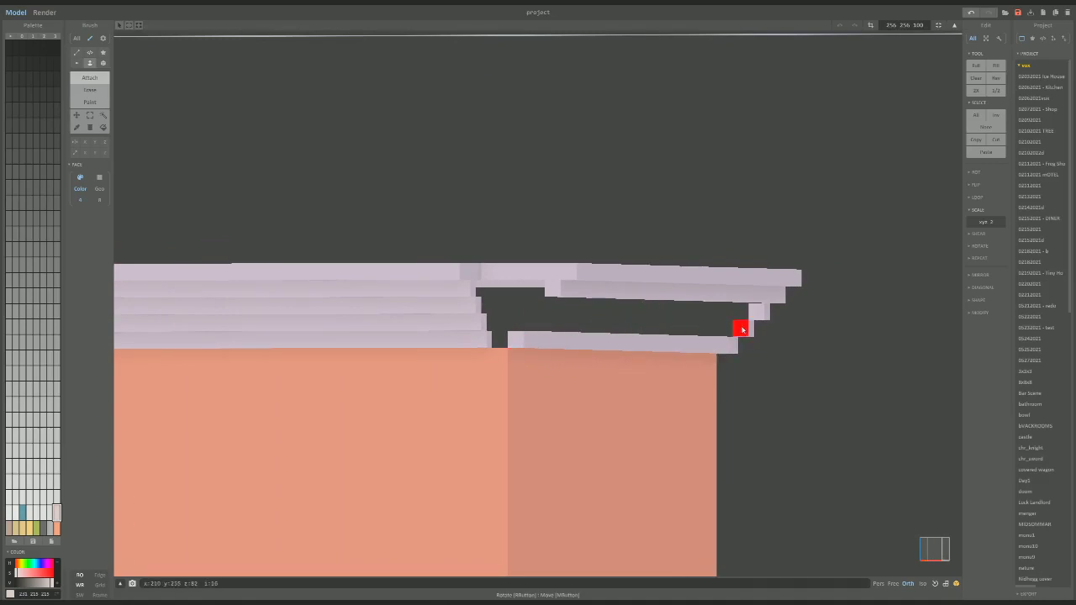
pyautogui.moveTo(739, 326); pyautogui.dragTo(524, 329)
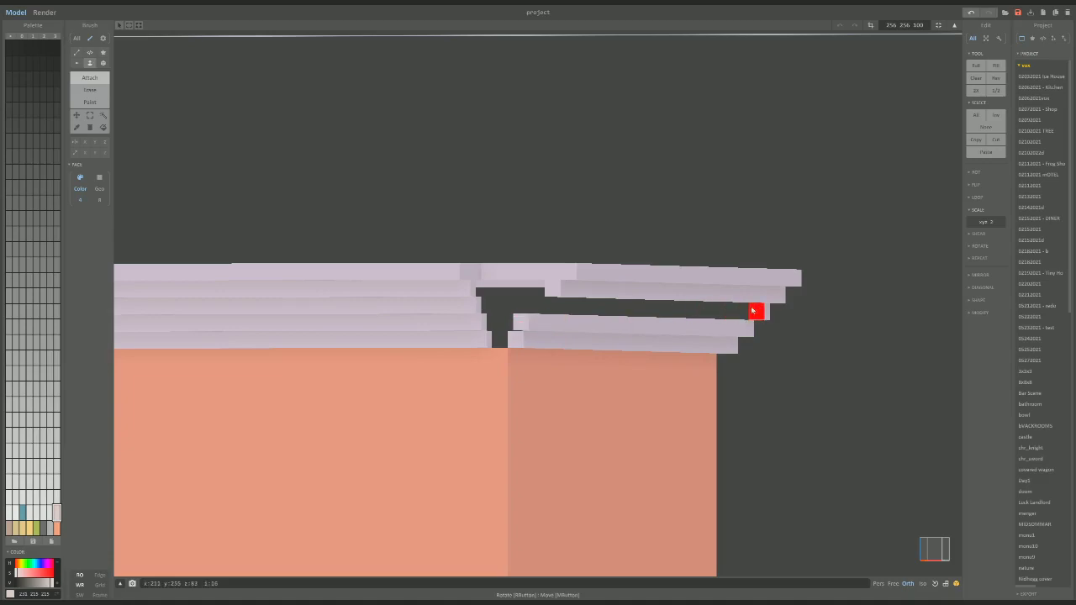
pyautogui.moveTo(757, 310); pyautogui.dragTo(540, 313)
# Fill the gaps at the front corner by extending the roof edge and cornice steps until both sides meet.
pyautogui.moveTo(540, 313); pyautogui.dragTo(406, 340, button='right')
pyautogui.scroll(3, 487, 347)
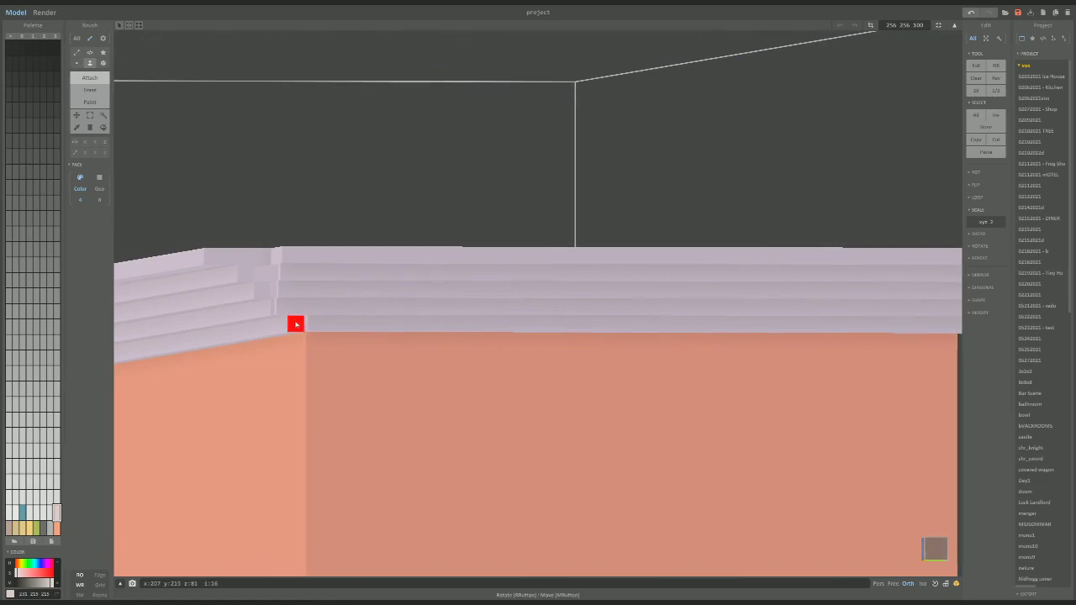
pyautogui.moveTo(317, 335); pyautogui.dragTo(431, 204, button='right')
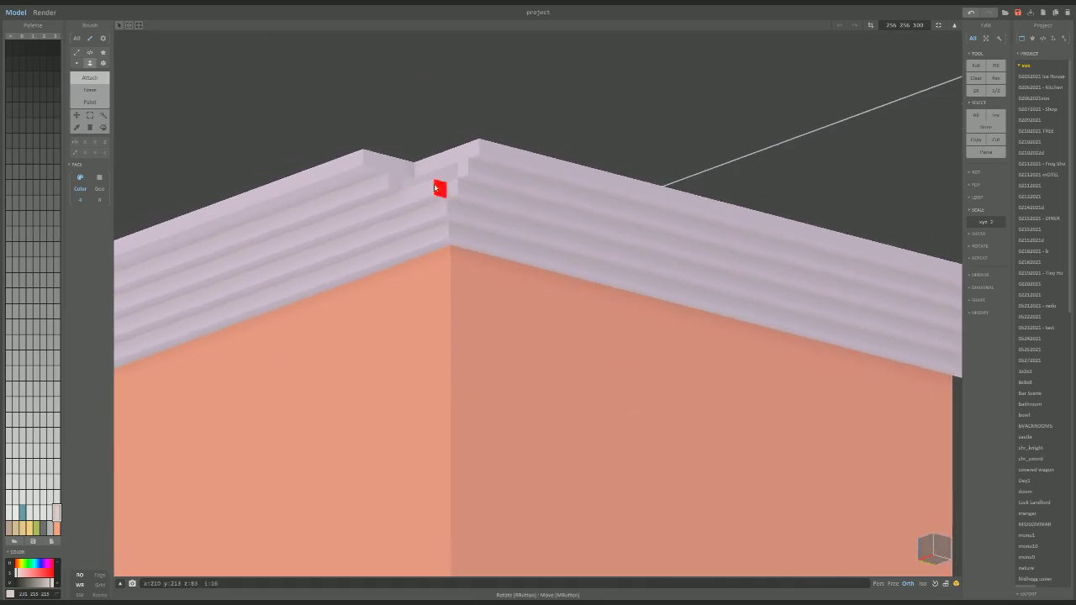
pyautogui.moveTo(465, 200); pyautogui.dragTo(578, 291, button='right')
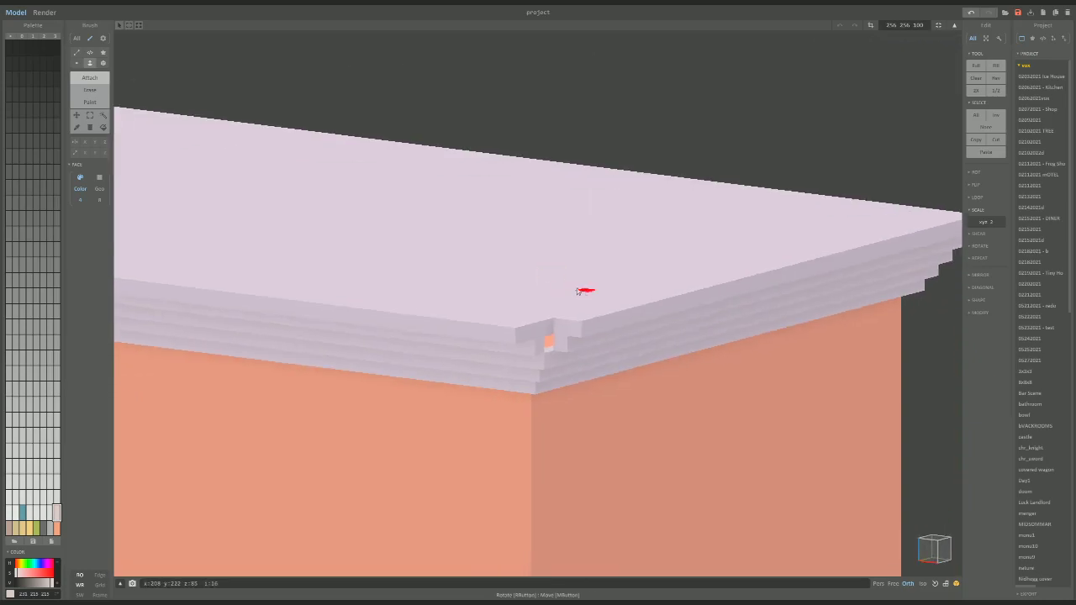
pyautogui.moveTo(581, 338); pyautogui.dragTo(531, 288, button='right')
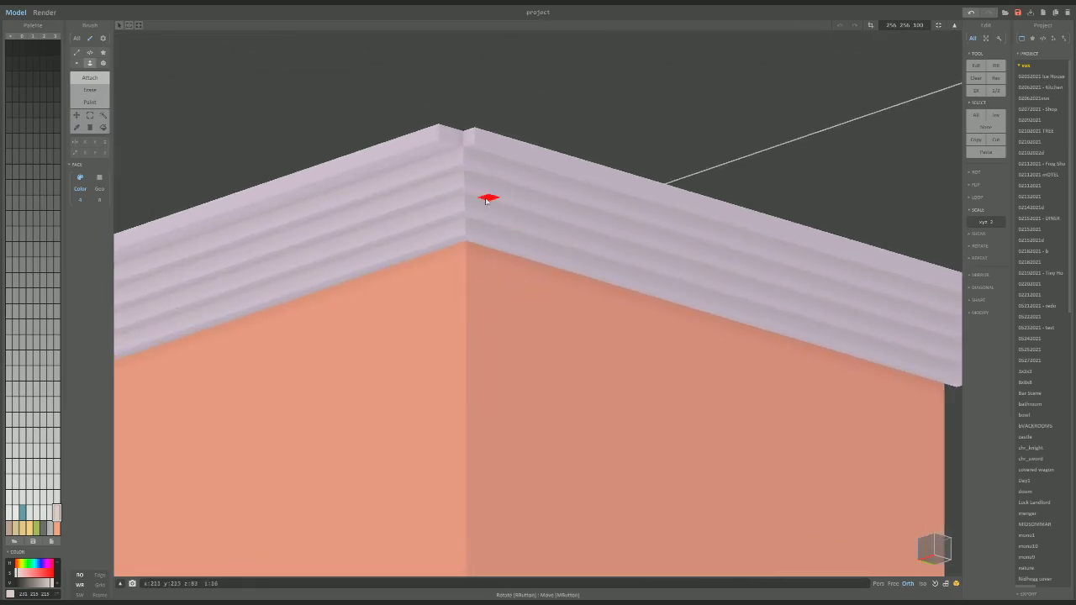
pyautogui.moveTo(464, 166); pyautogui.dragTo(413, 141, button='right')
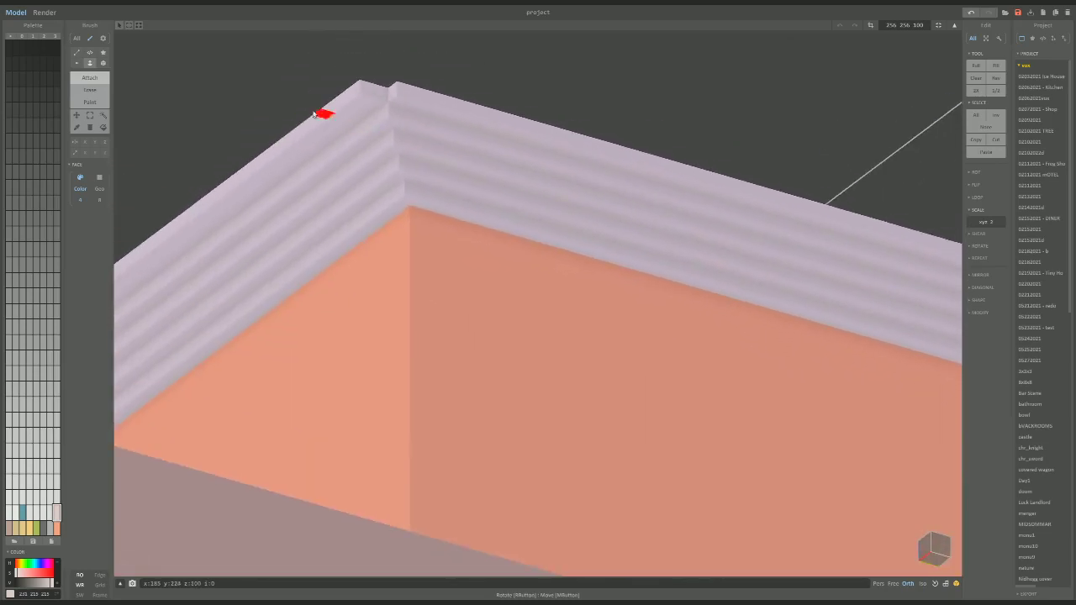
pyautogui.press('ctrl')
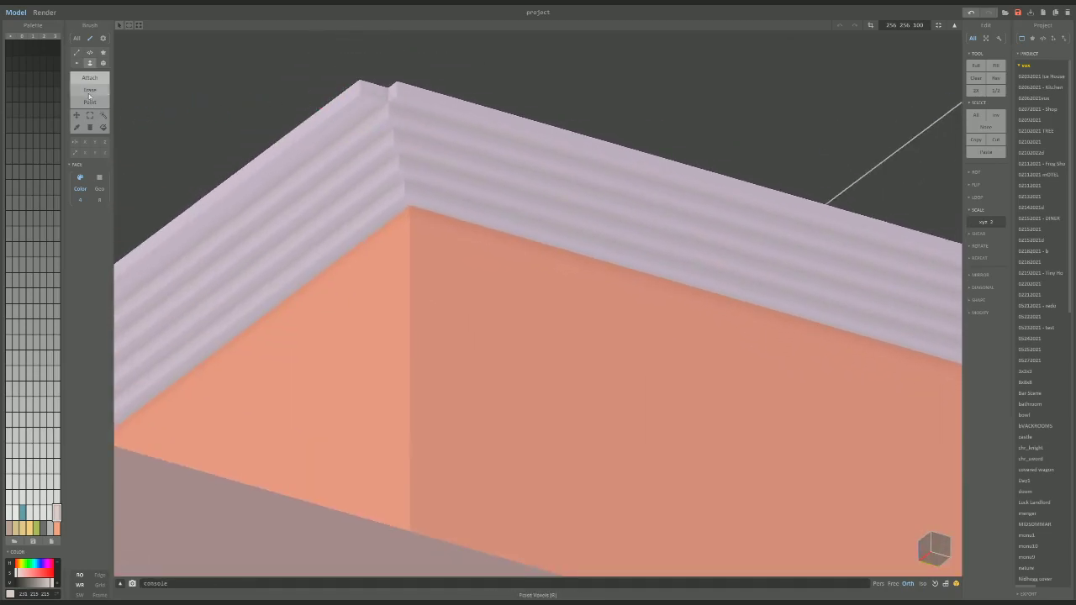
pyautogui.click(307, 123)
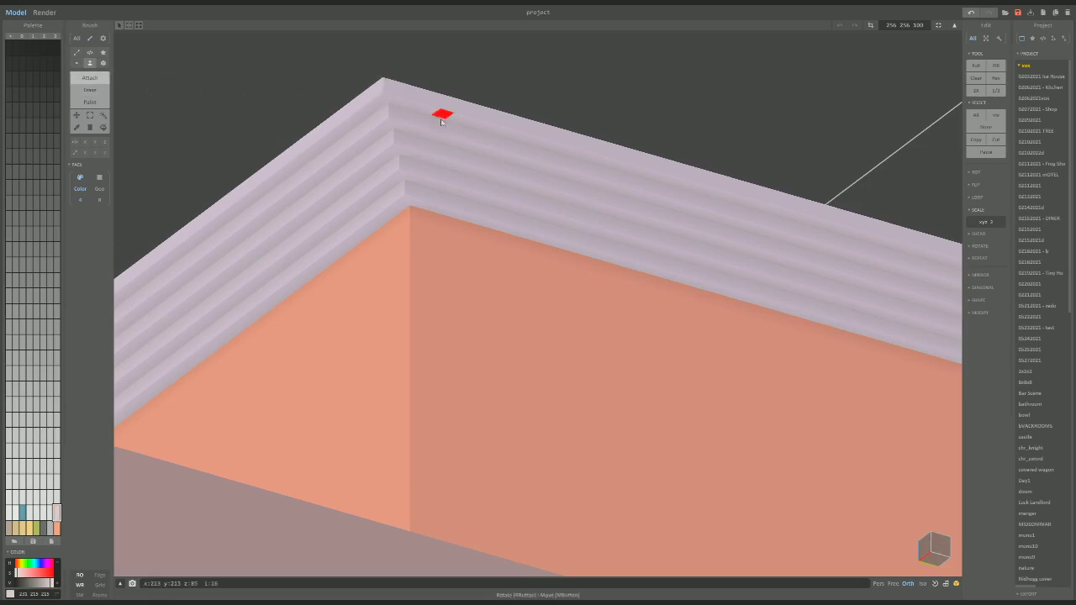
pyautogui.moveTo(440, 110); pyautogui.dragTo(551, 221, button='right')
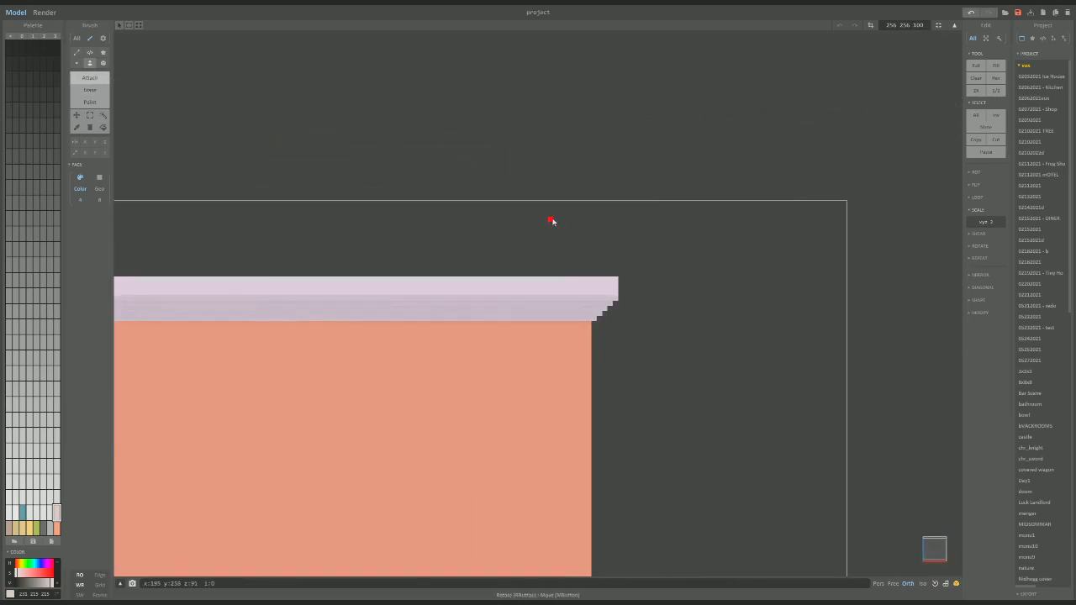
pyautogui.moveTo(512, 256); pyautogui.dragTo(622, 260, button='right')
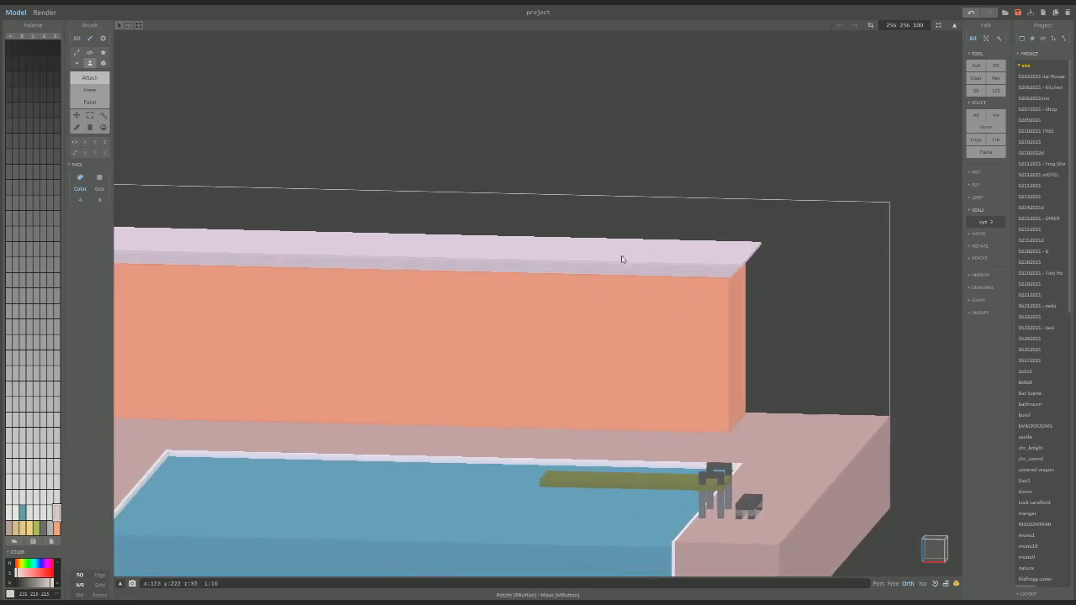
pyautogui.moveTo(530, 267); pyautogui.dragTo(591, 244, button='right')
pyautogui.moveTo(540, 164); pyautogui.dragTo(658, 230, button='right')
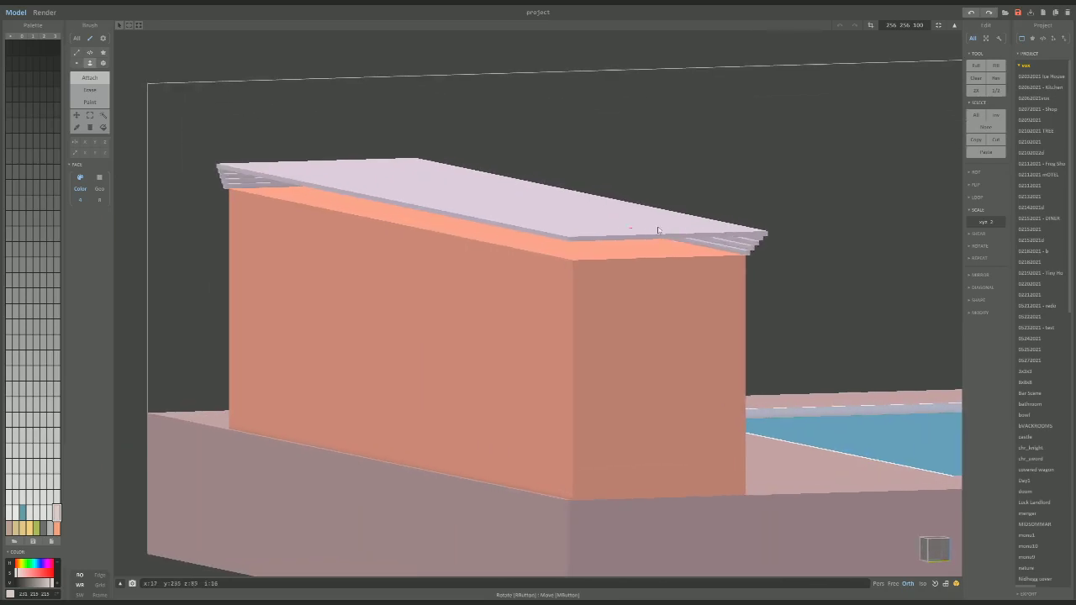
# Fill out the stepped cornice beneath the flat roof's overhang around the top of the building's walls.
pyautogui.click(727, 248)
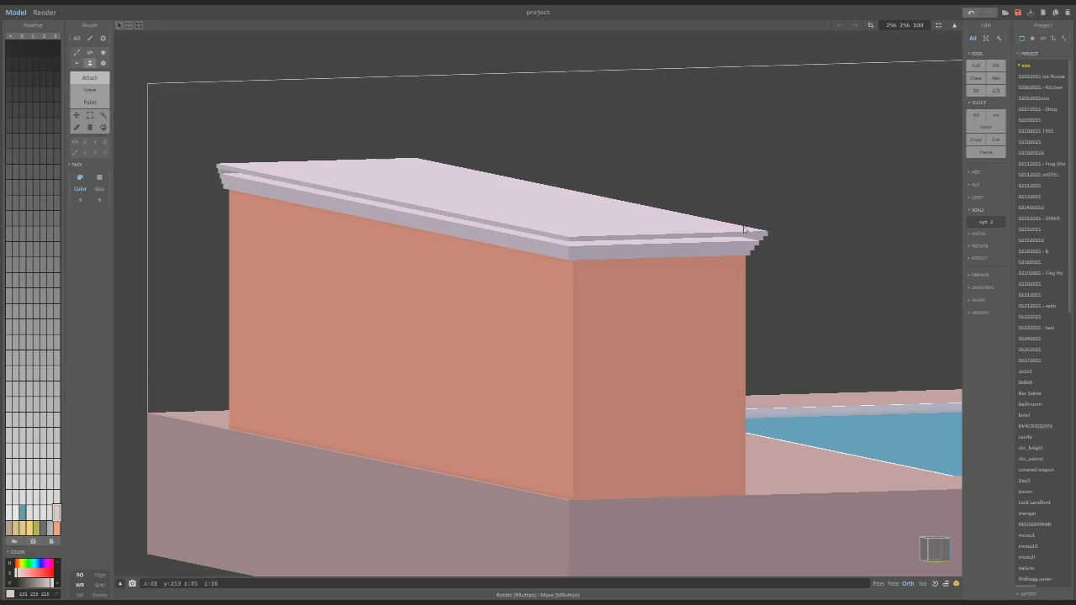
pyautogui.press('KP_1')
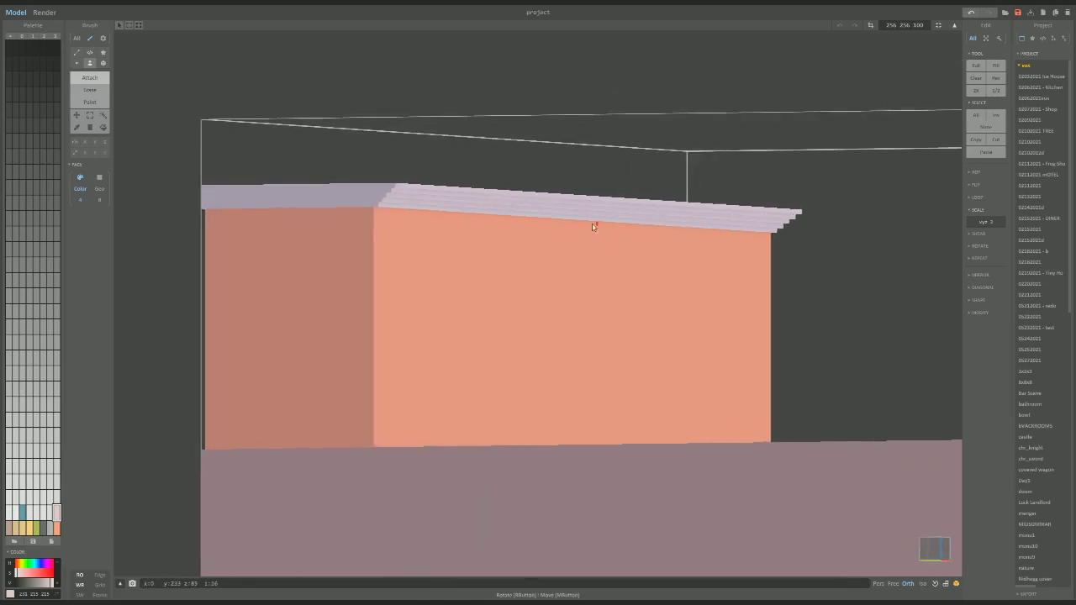
pyautogui.scroll(6, 528, 228)
pyautogui.scroll(-3, 540, 236)
pyautogui.moveTo(540, 236); pyautogui.dragTo(592, 237, button='right')
pyautogui.scroll(-3, 629, 252)
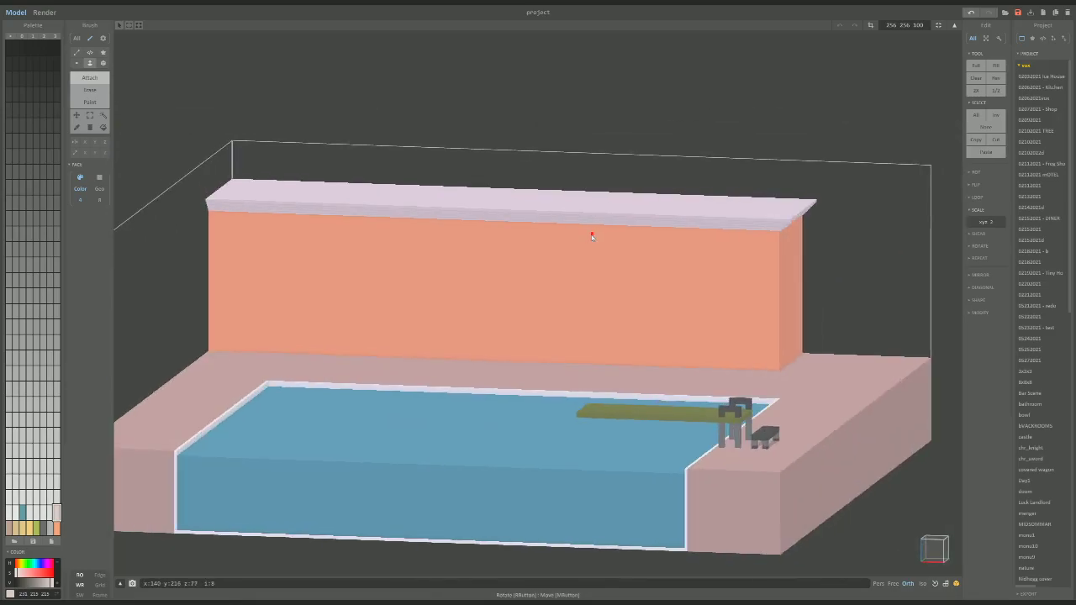
# Render the scene and rotate the sky environment to change the lighting on the building and pool.
pyautogui.click(59, 13)
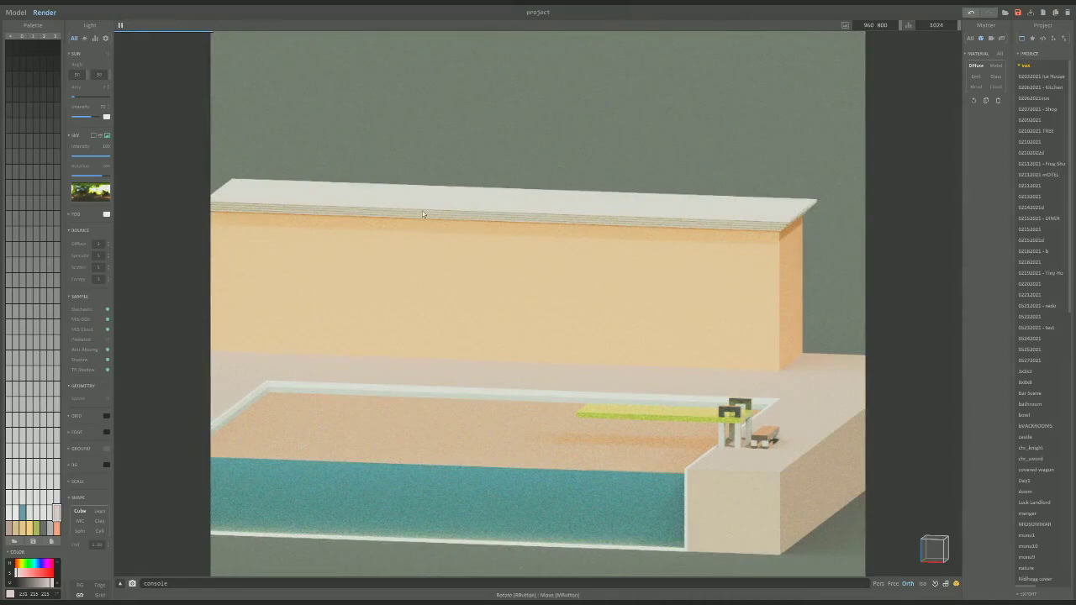
pyautogui.click(488, 257)
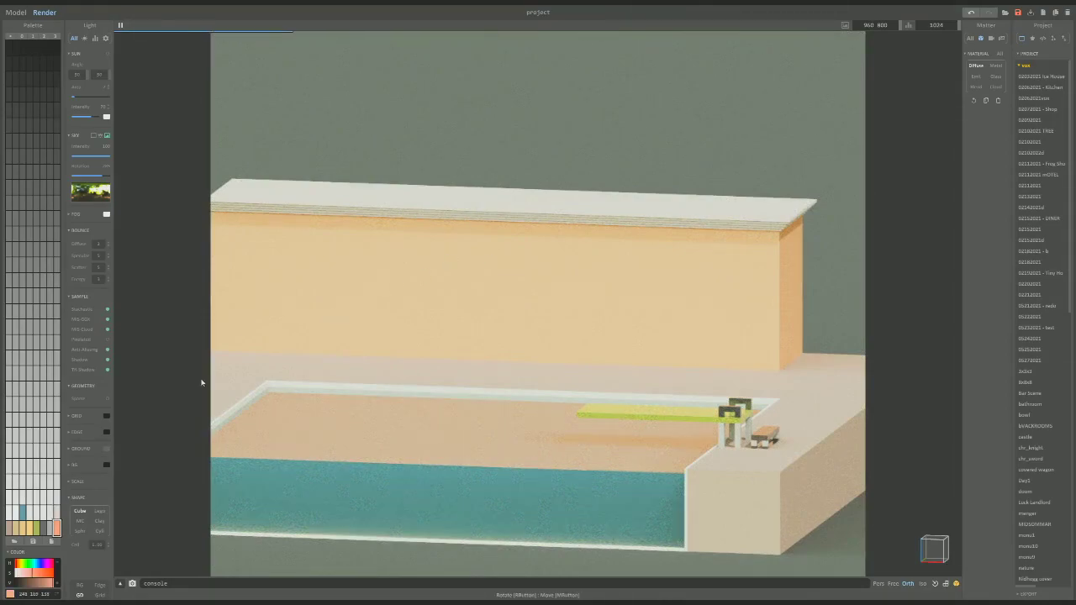
pyautogui.click(92, 177)
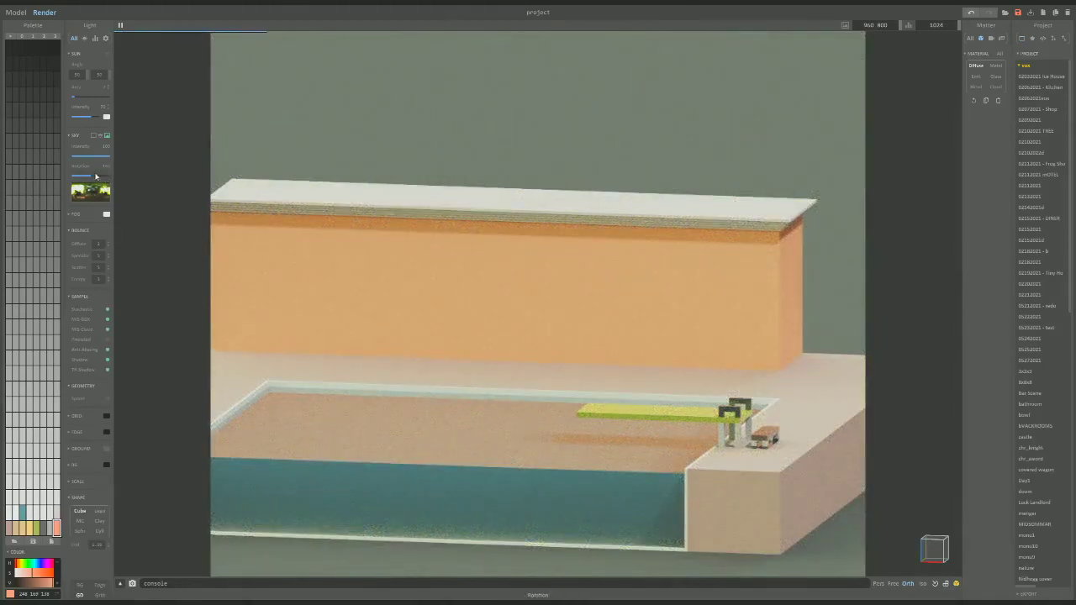
pyautogui.moveTo(96, 175); pyautogui.dragTo(90, 176)
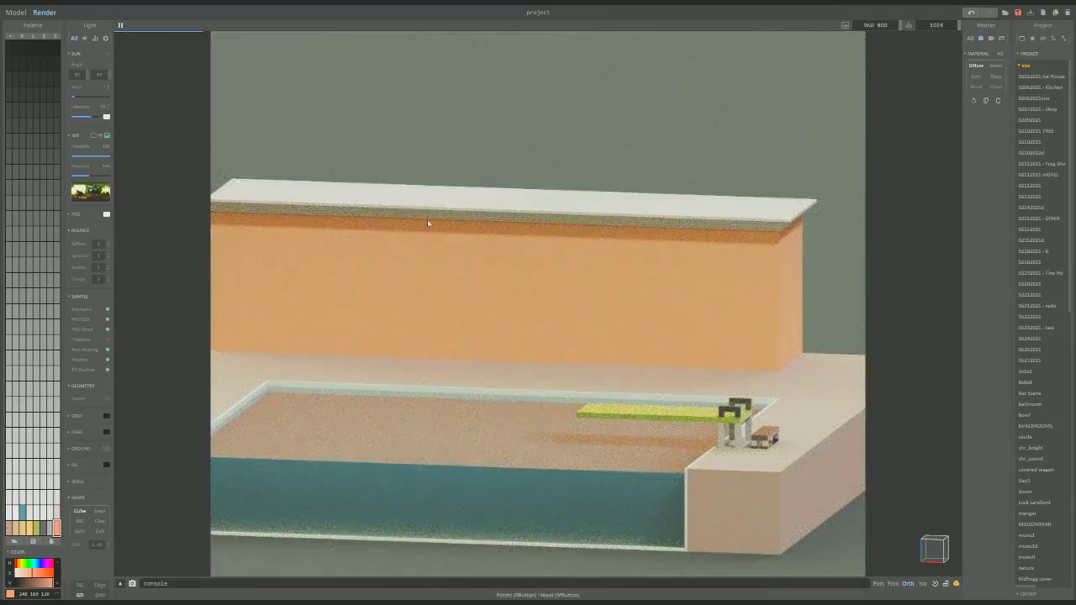
pyautogui.moveTo(427, 219)
pyautogui.mouseDown(button='right')
pyautogui.moveTo(598, 248)
pyautogui.moveTo(561, 242)
pyautogui.mouseUp(button='right')
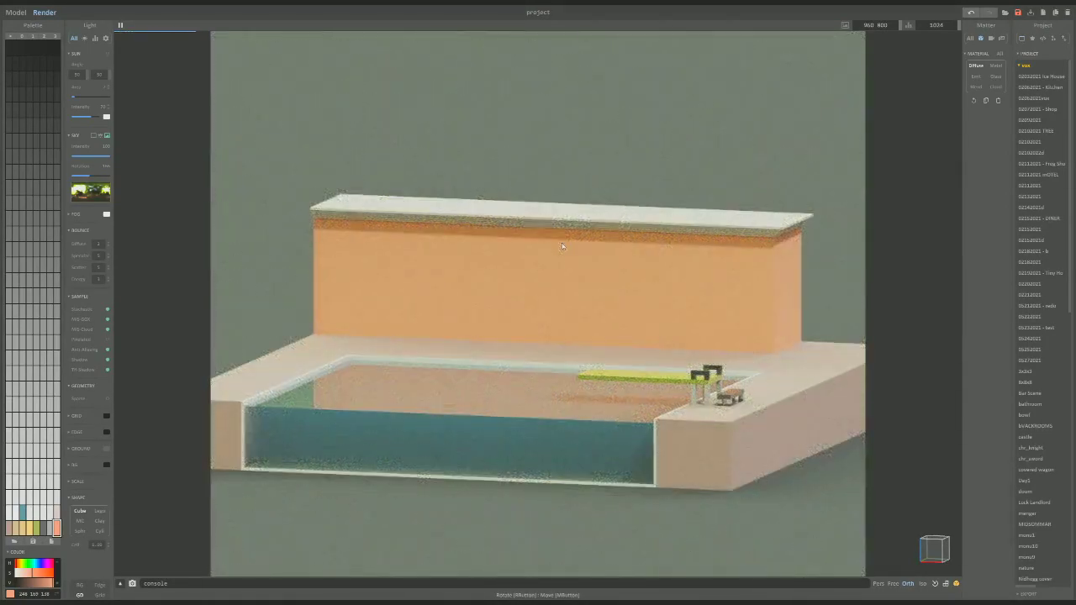
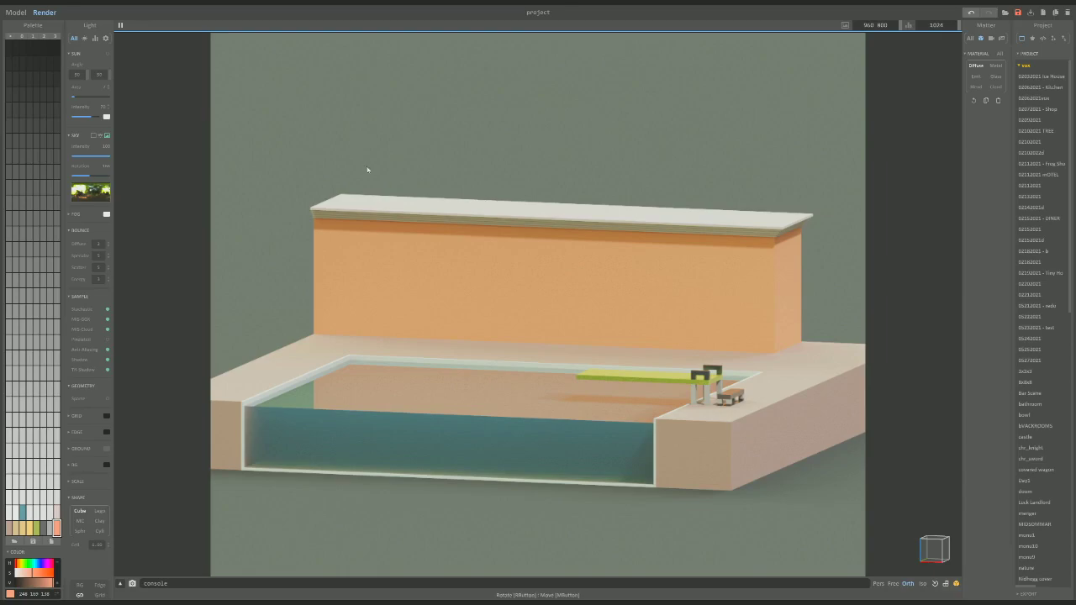
# Pick the off-white 241 241 241 and add a thin box strip, 2 voxels high, along the base of the building's long front wall.
pyautogui.click(50, 511)
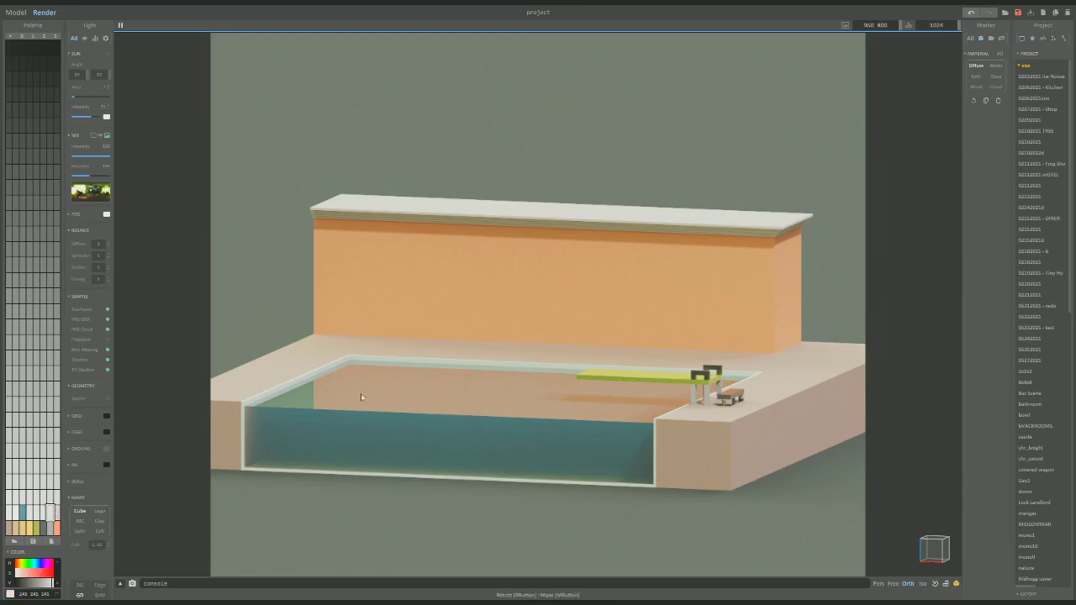
pyautogui.scroll(5, 546, 335)
pyautogui.scroll(-7, 571, 332)
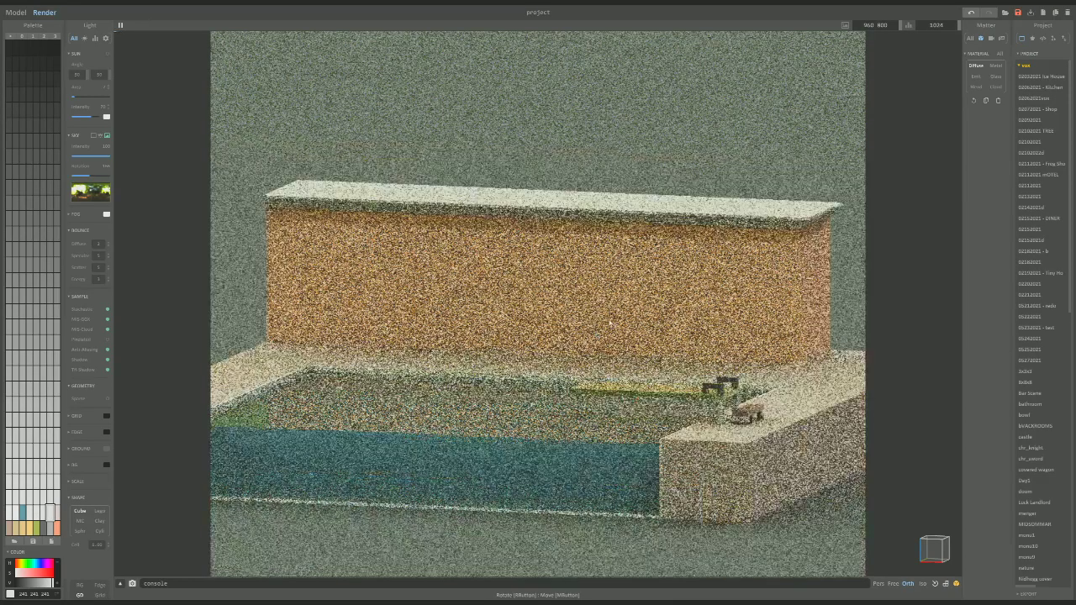
pyautogui.scroll(3, 611, 324)
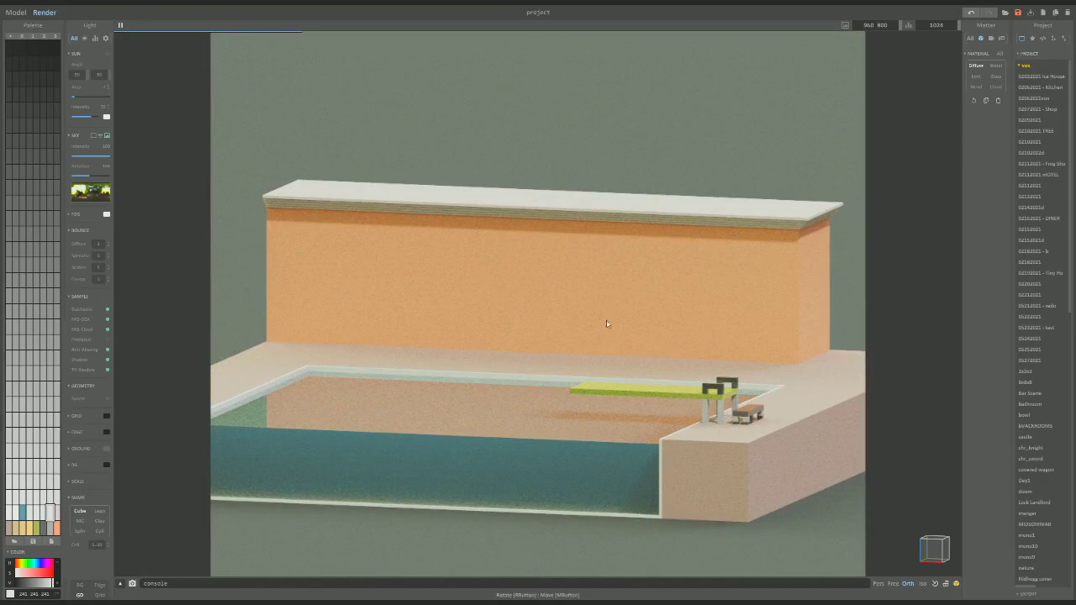
pyautogui.moveTo(590, 353); pyautogui.dragTo(560, 310, button='right')
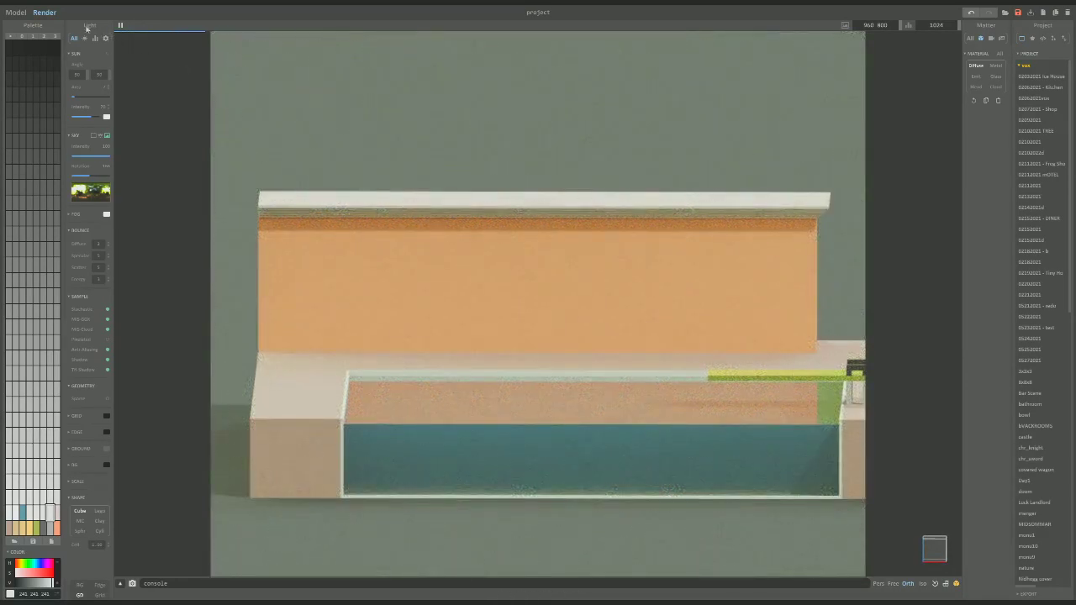
pyautogui.click(24, 13)
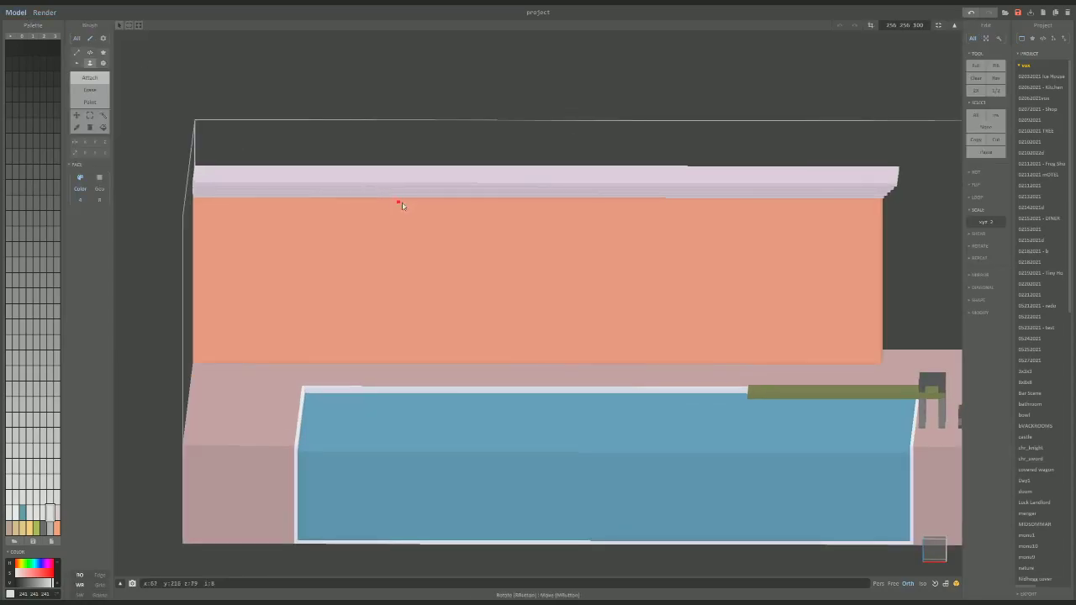
pyautogui.scroll(5, 402, 205)
pyautogui.scroll(-5, 460, 284)
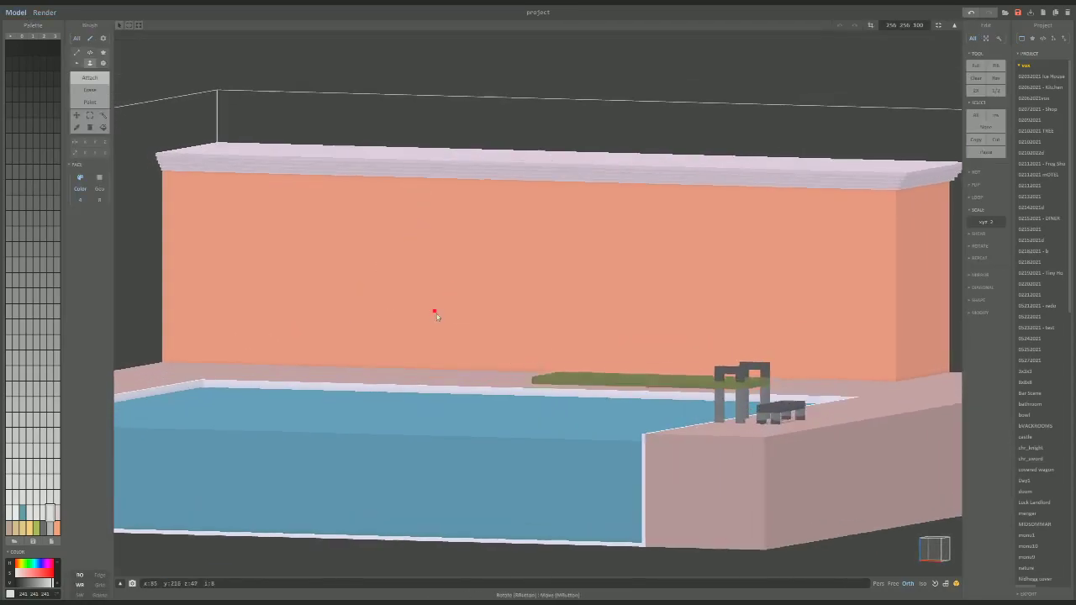
pyautogui.moveTo(458, 322); pyautogui.dragTo(341, 308, button='right')
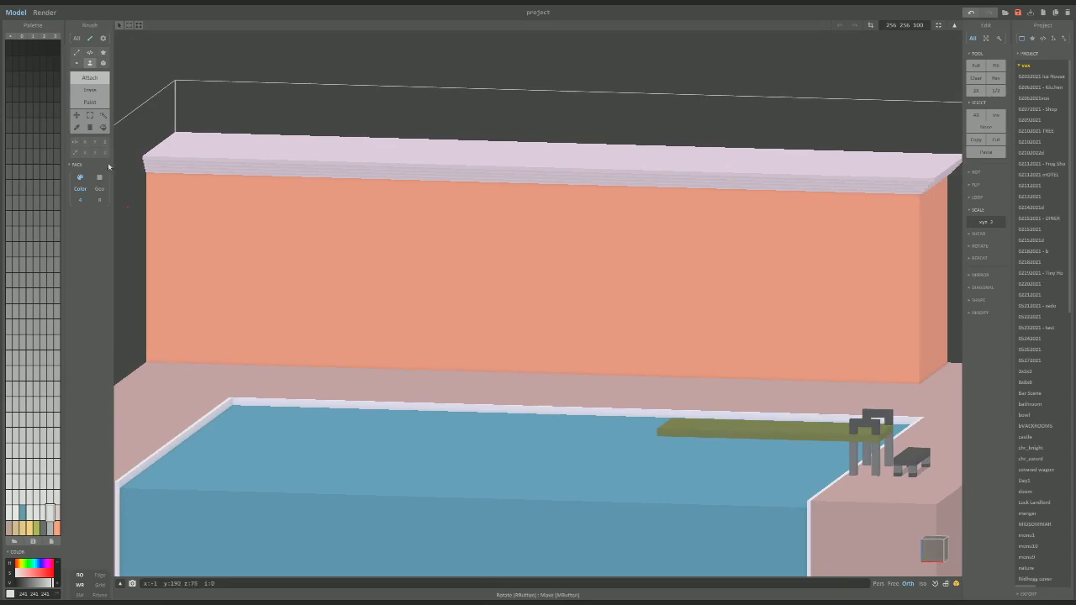
pyautogui.click(103, 64)
pyautogui.moveTo(165, 362); pyautogui.dragTo(607, 375)
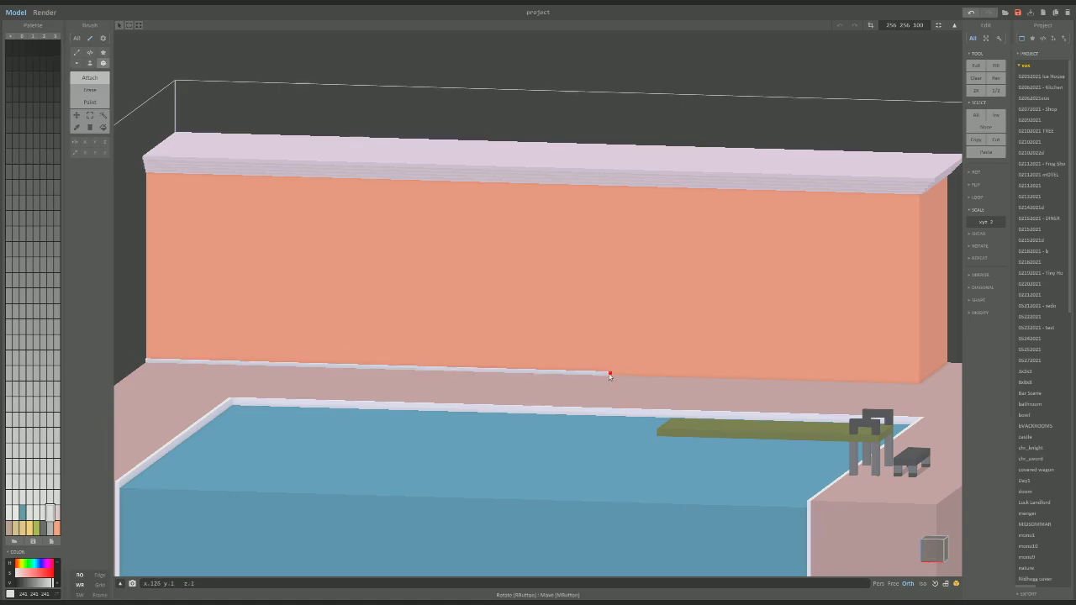
# Add an off-white vertical post from the base strip's end up to the cornice, plus a strip along the wall's top edge back to its corner.
pyautogui.moveTo(645, 378); pyautogui.dragTo(657, 370, button='right')
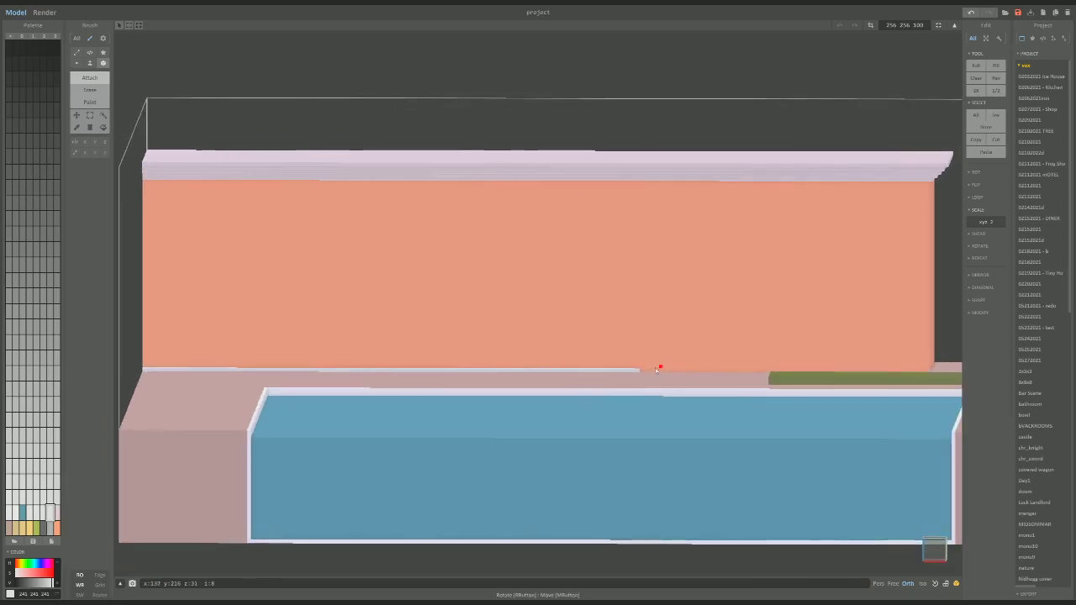
pyautogui.moveTo(641, 372); pyautogui.dragTo(636, 181)
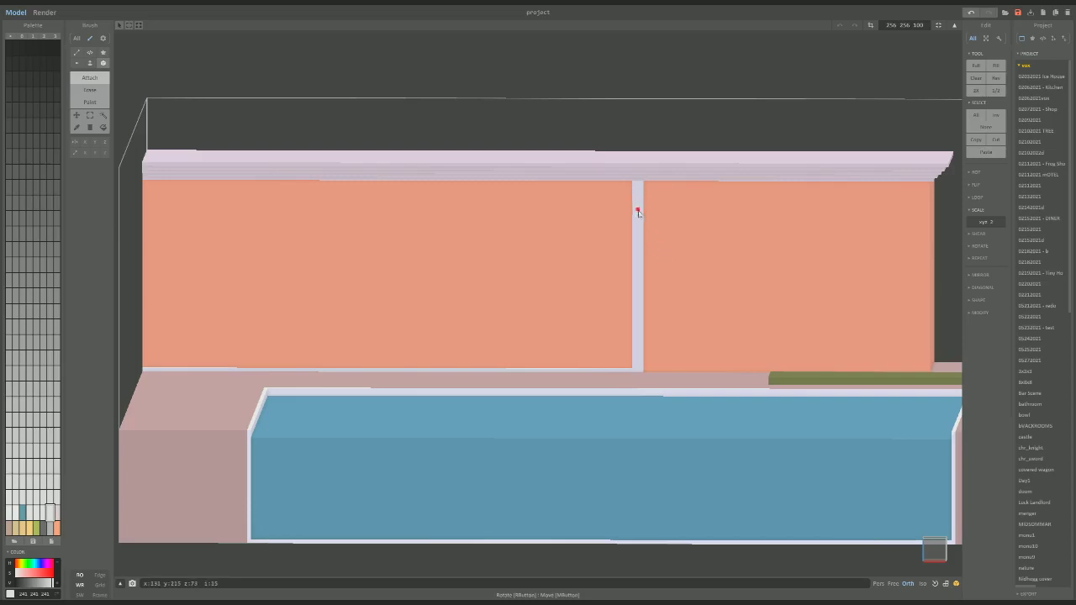
pyautogui.moveTo(626, 200); pyautogui.dragTo(640, 184, button='right')
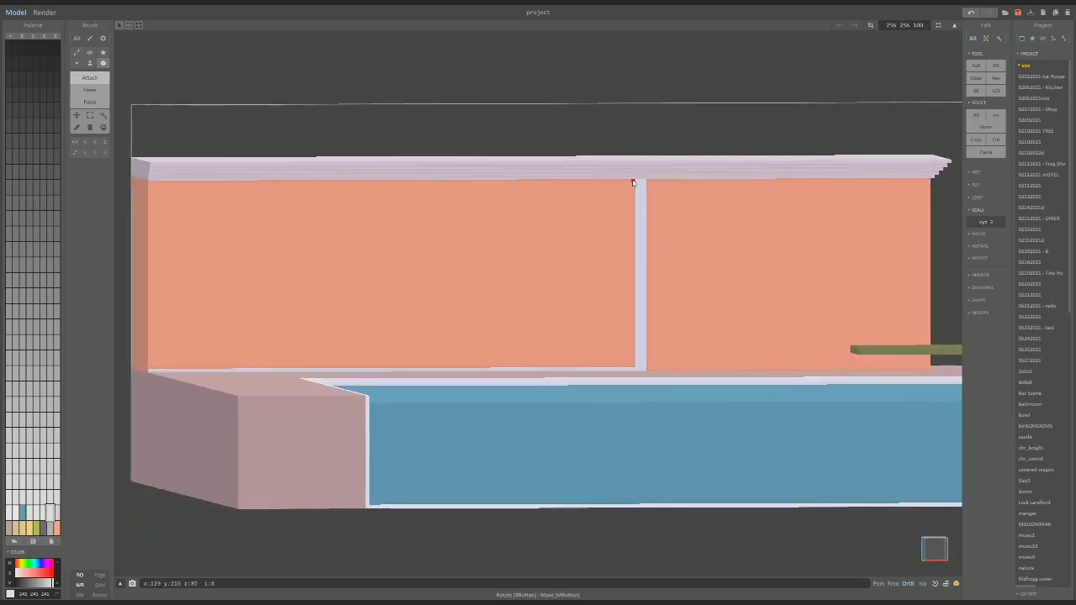
pyautogui.moveTo(600, 191); pyautogui.dragTo(145, 184)
pyautogui.moveTo(146, 184); pyautogui.dragTo(192, 209, button='right')
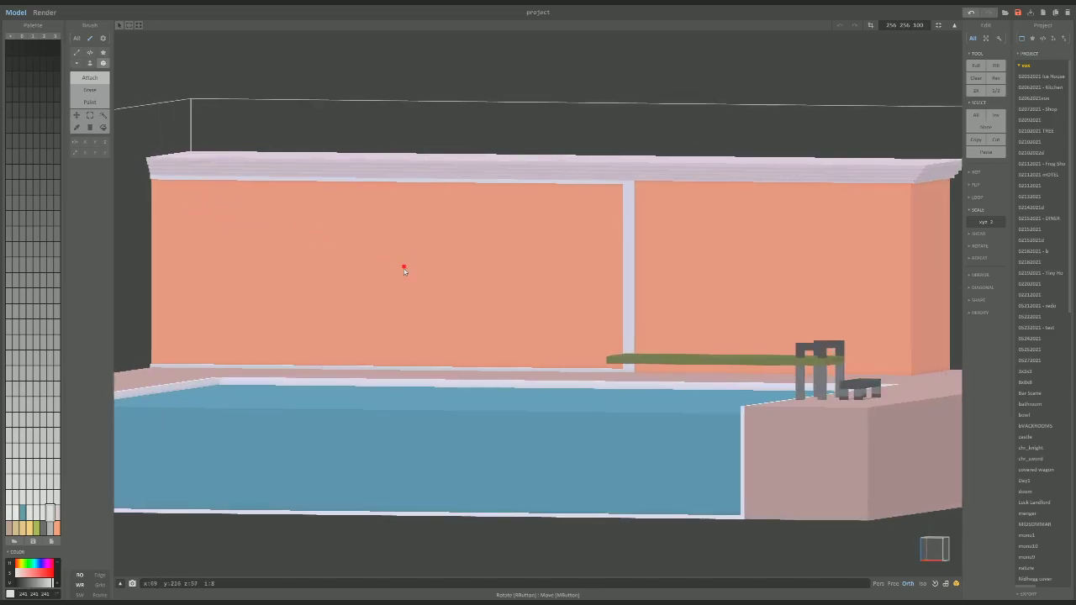
pyautogui.moveTo(403, 270); pyautogui.dragTo(490, 304, button='right')
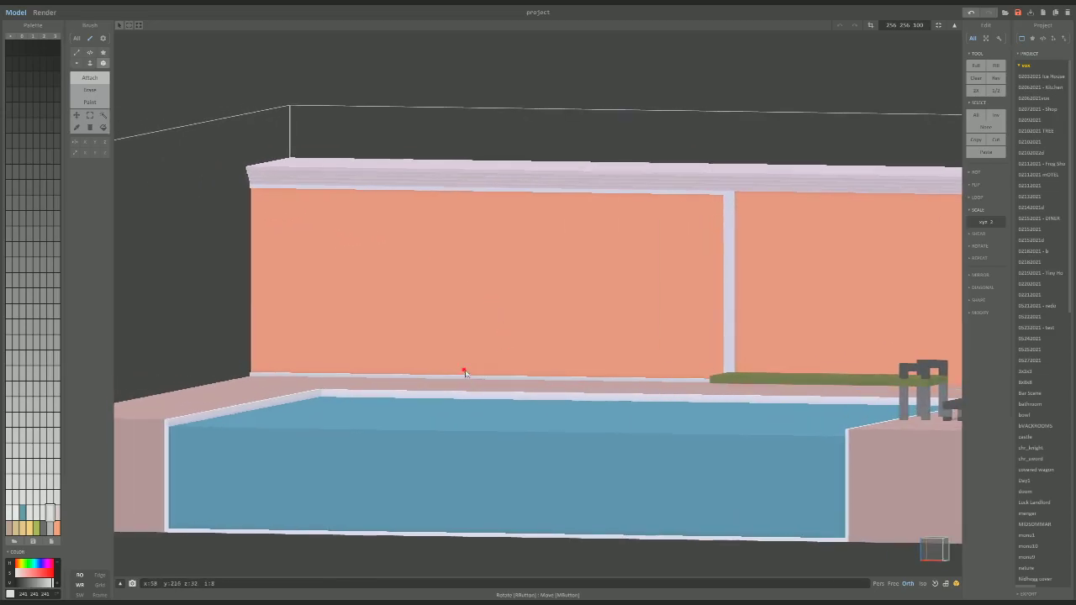
pyautogui.moveTo(609, 337); pyautogui.dragTo(667, 323, button='right')
pyautogui.scroll(-2, 670, 320)
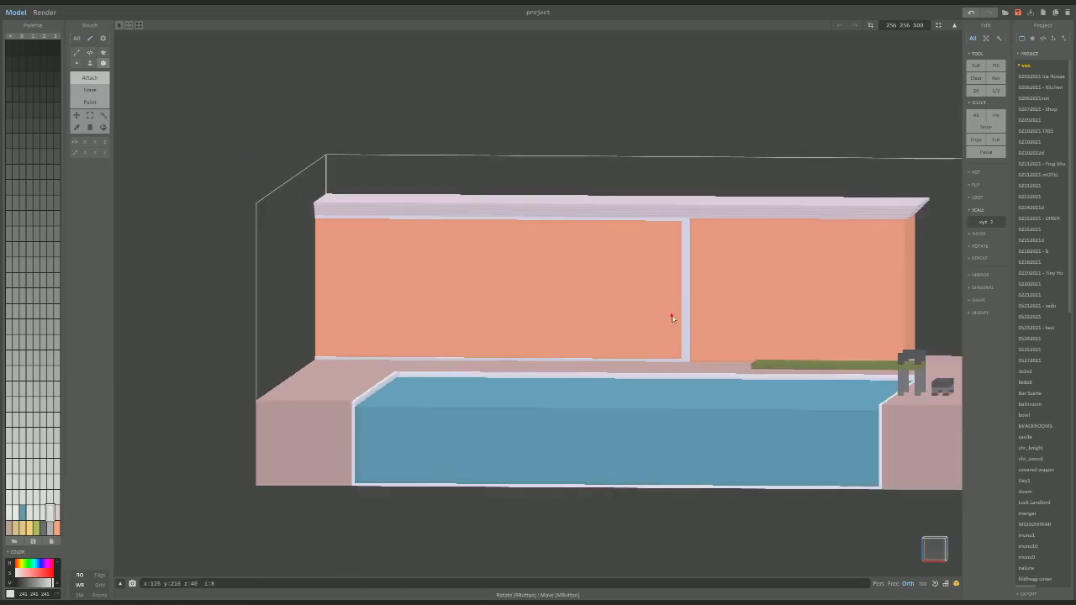
pyautogui.click(935, 549)
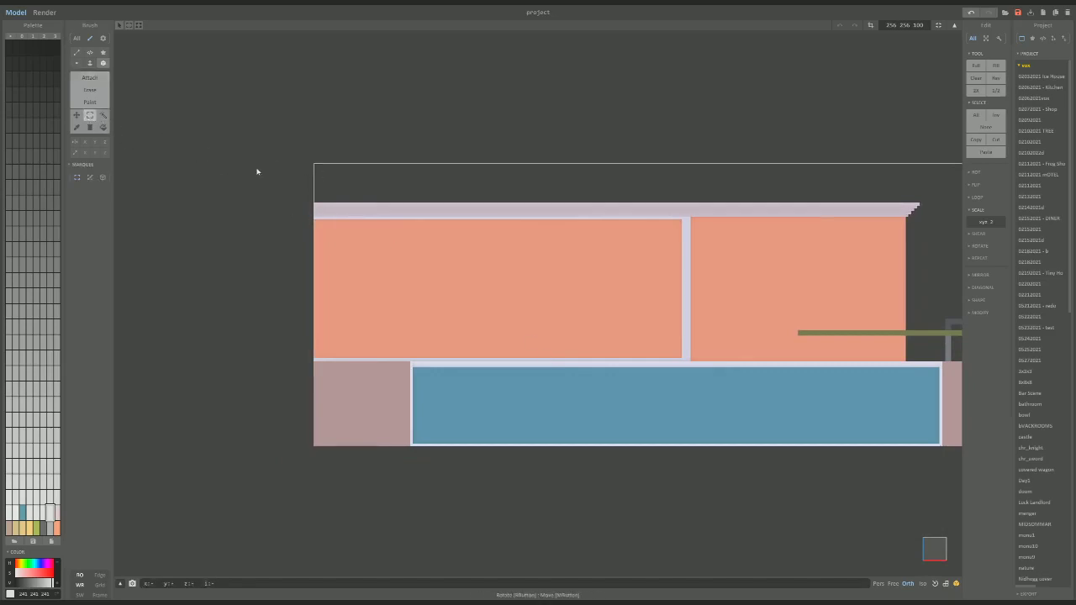
pyautogui.moveTo(253, 163)
pyautogui.mouseDown()
pyautogui.moveTo(695, 377)
pyautogui.moveTo(691, 365)
pyautogui.mouseUp()
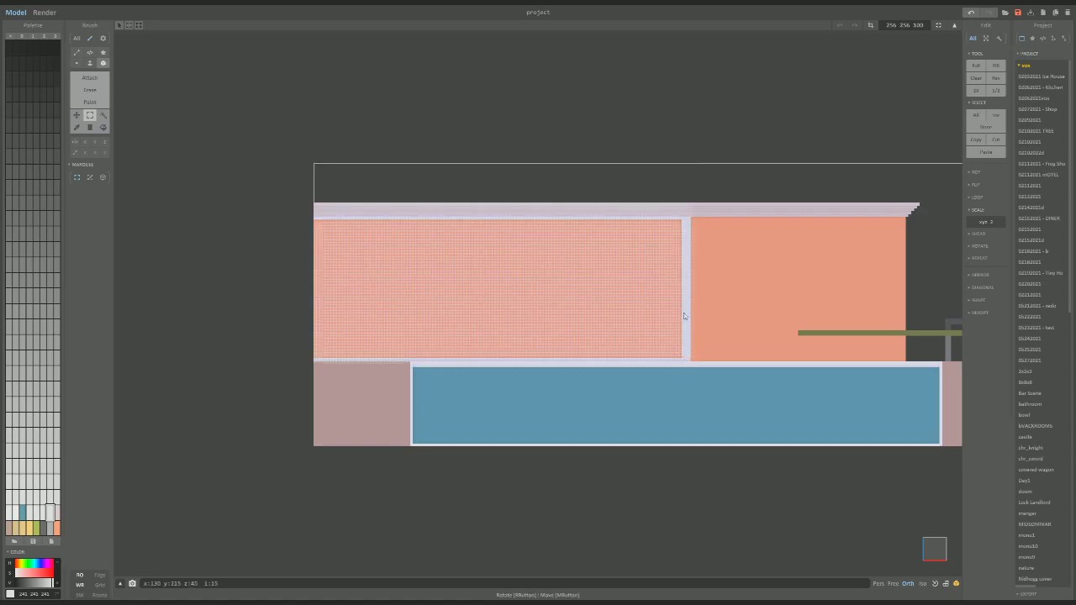
pyautogui.moveTo(304, 196)
pyautogui.mouseDown()
pyautogui.moveTo(644, 325)
pyautogui.moveTo(690, 363)
pyautogui.mouseUp()
pyautogui.press('`')
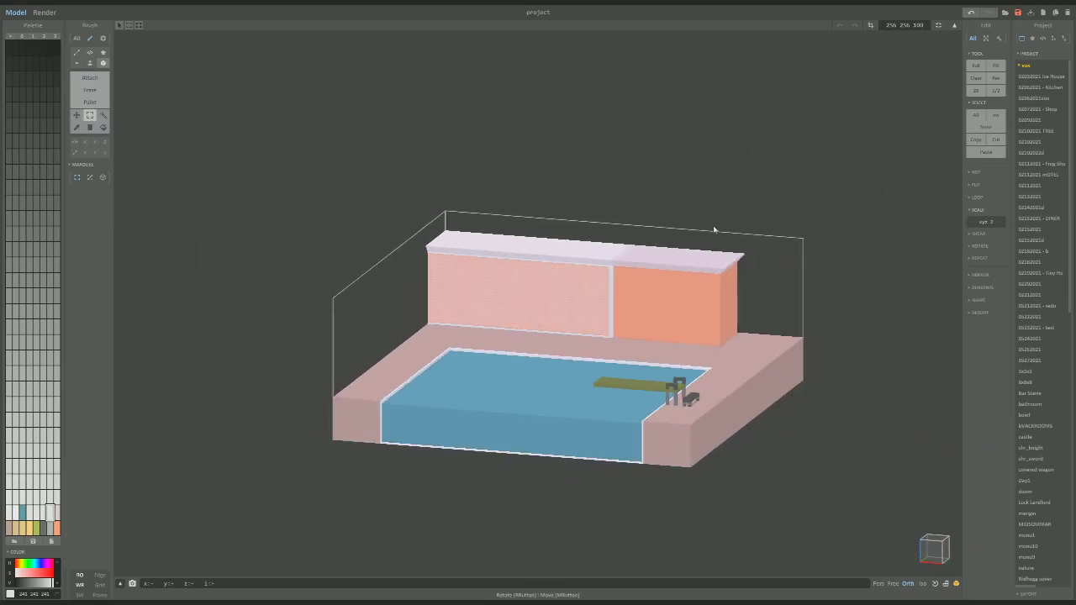
pyautogui.hotkey('ctrl', 'd')
# Duplicate the whole building and pool model and place the copy beside the original along the X axis.
pyautogui.press('Tab')
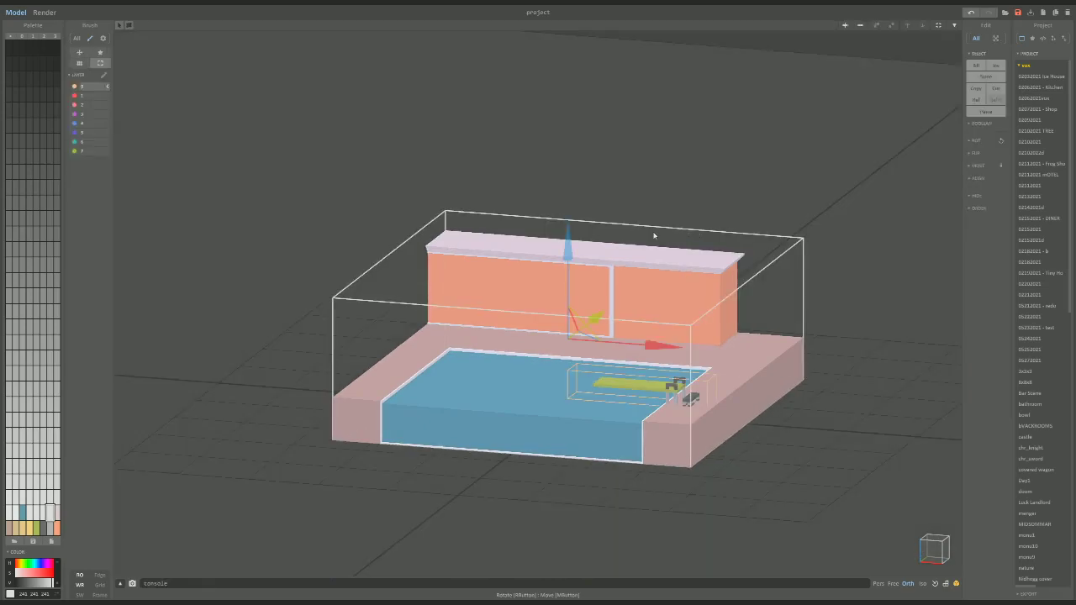
pyautogui.moveTo(666, 333); pyautogui.dragTo(996, 437)
pyautogui.scroll(-3, 879, 407)
pyautogui.moveTo(879, 408); pyautogui.dragTo(847, 341, button='right')
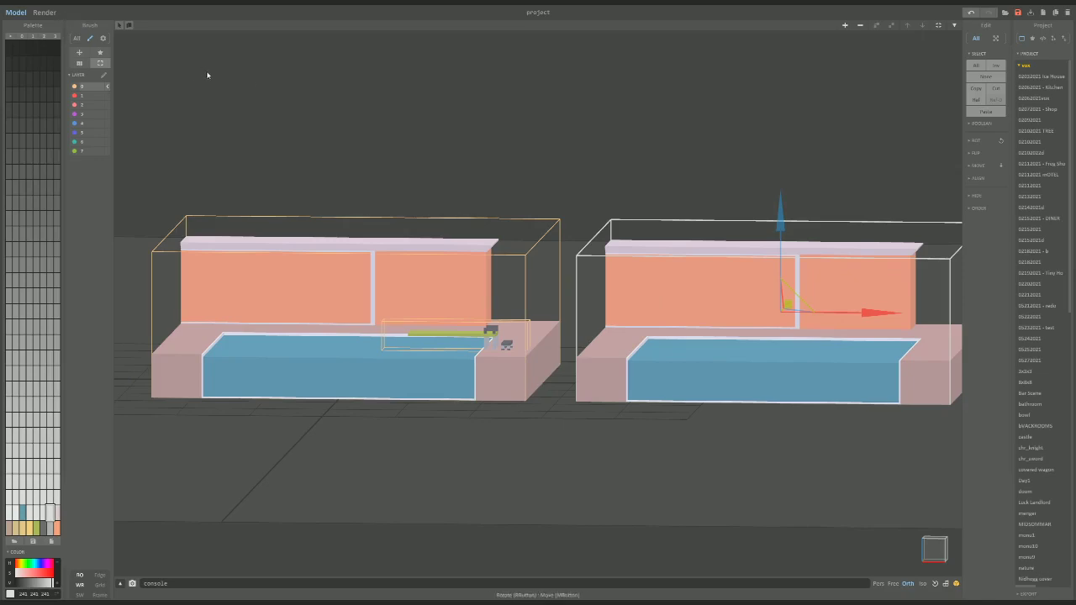
# In the copied model, delete the pool and the ground block beneath the building, working from the front view.
pyautogui.press('Tab')
pyautogui.scroll(2, 566, 181)
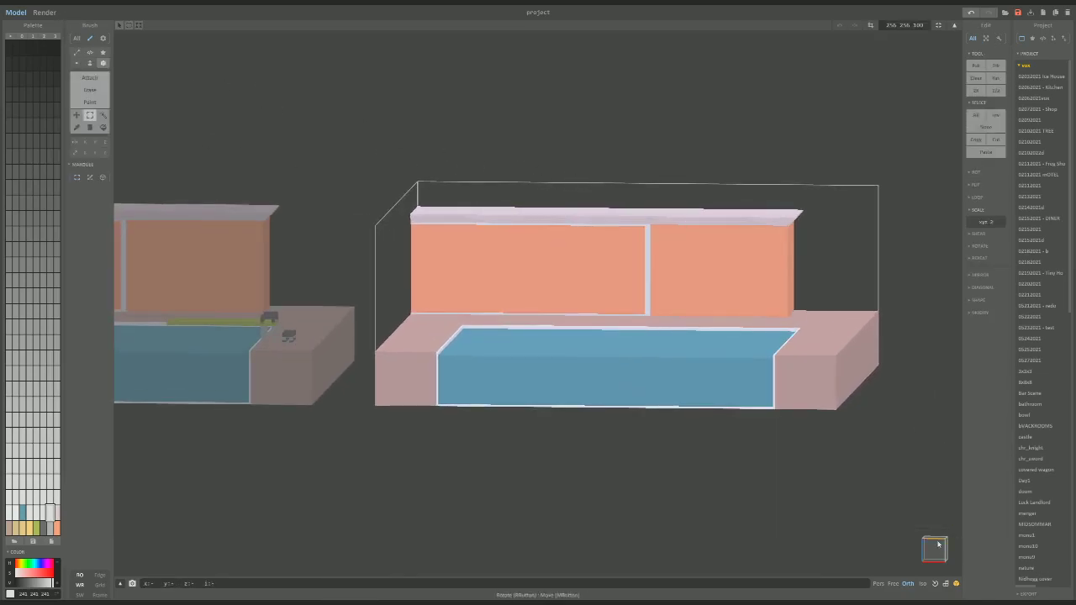
pyautogui.moveTo(938, 544); pyautogui.dragTo(934, 547)
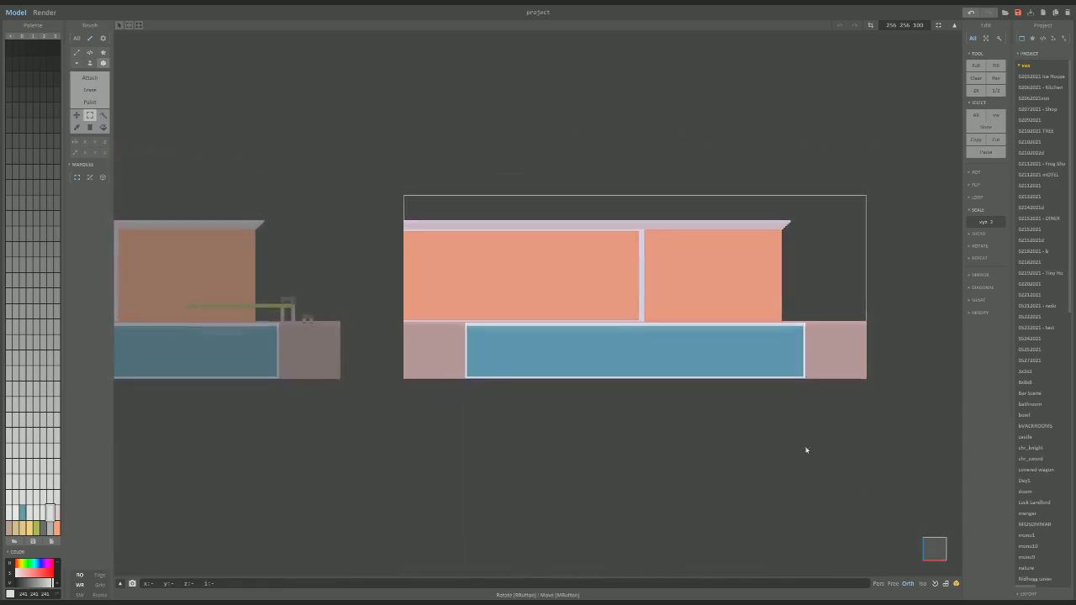
pyautogui.moveTo(932, 415); pyautogui.dragTo(391, 327)
pyautogui.press('Delete')
# Delete every part of the copied building beyond the outer edge of the off-white post.
pyautogui.moveTo(583, 375); pyautogui.dragTo(688, 382, button='middle')
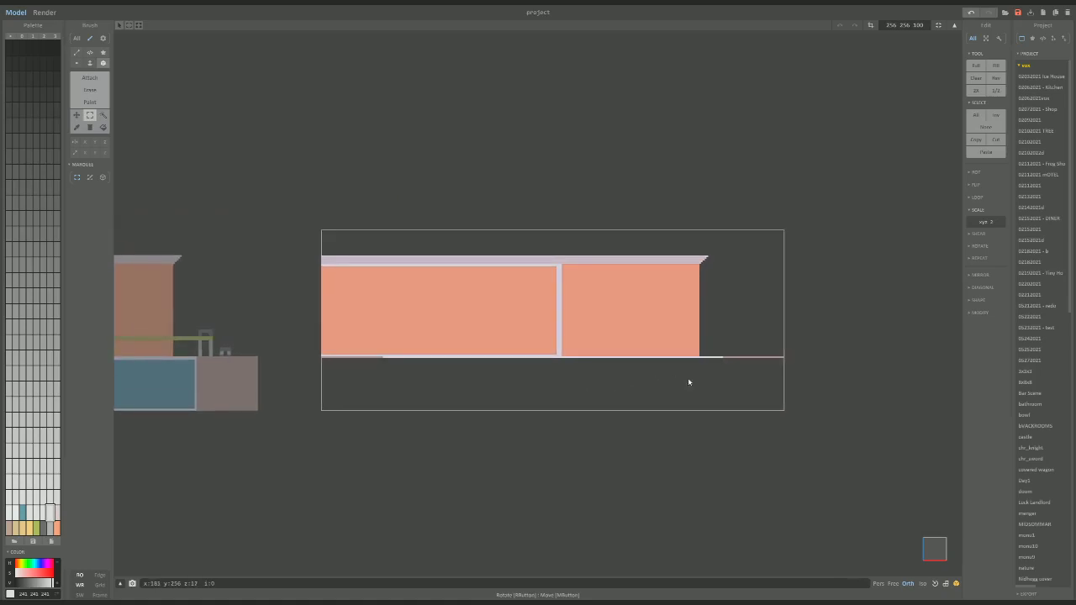
pyautogui.moveTo(575, 241); pyautogui.dragTo(781, 372)
pyautogui.press('Delete')
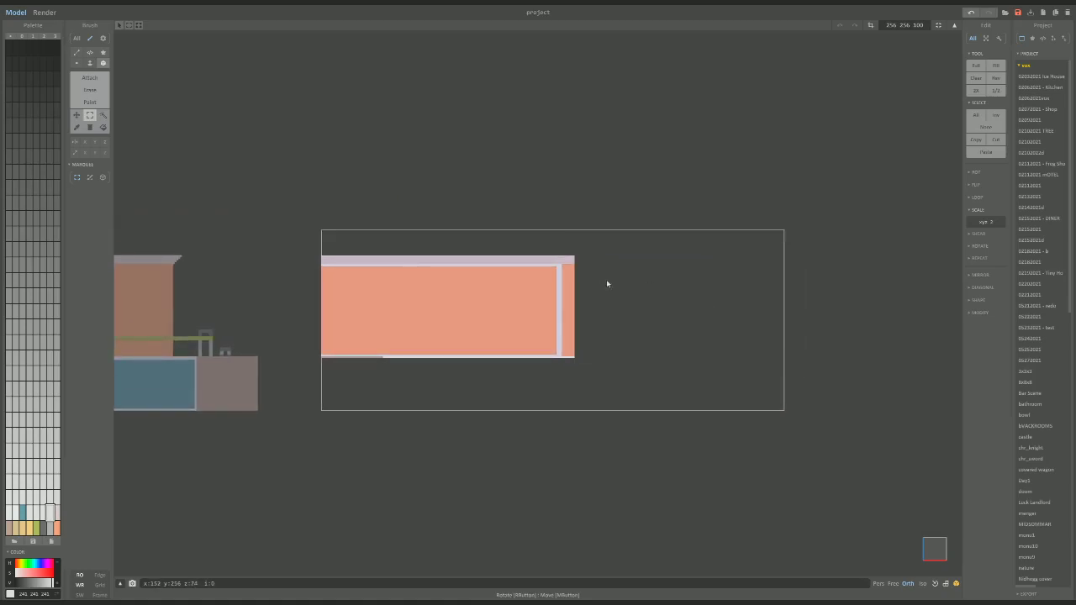
pyautogui.moveTo(565, 238)
pyautogui.mouseDown()
pyautogui.moveTo(588, 320)
pyautogui.moveTo(619, 363)
pyautogui.moveTo(568, 247)
pyautogui.mouseUp()
pyautogui.press('Delete')
pyautogui.moveTo(587, 362); pyautogui.dragTo(564, 249)
pyautogui.press('Delete')
# Delete the roof cornice above the top trim strip and the leftover ground layer below the base strip.
pyautogui.scroll(3, 600, 305)
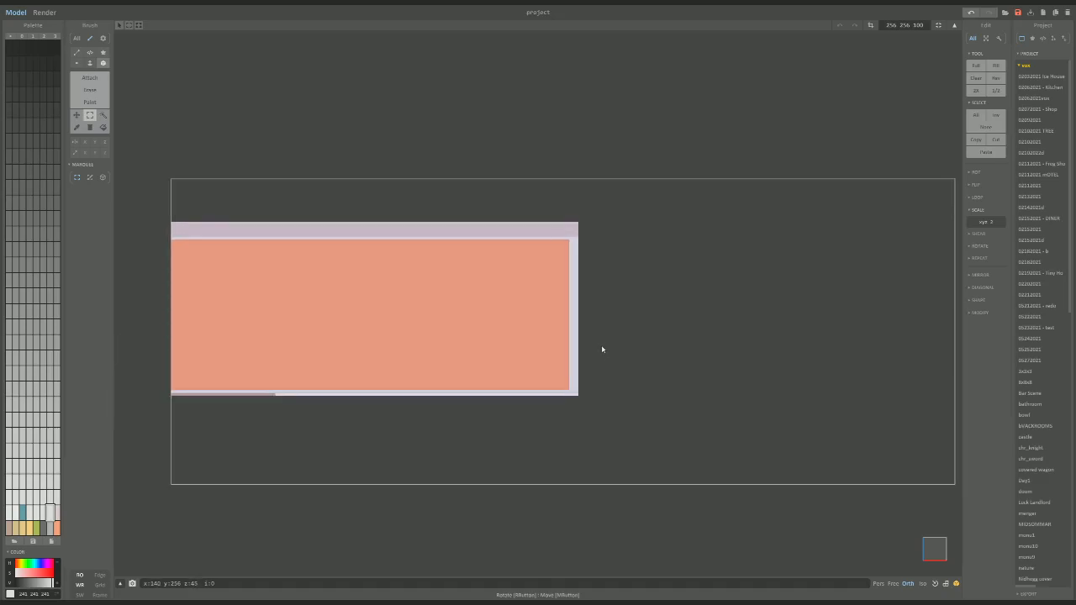
pyautogui.scroll(-2, 581, 301)
pyautogui.moveTo(210, 227); pyautogui.dragTo(630, 251)
pyautogui.press('Delete')
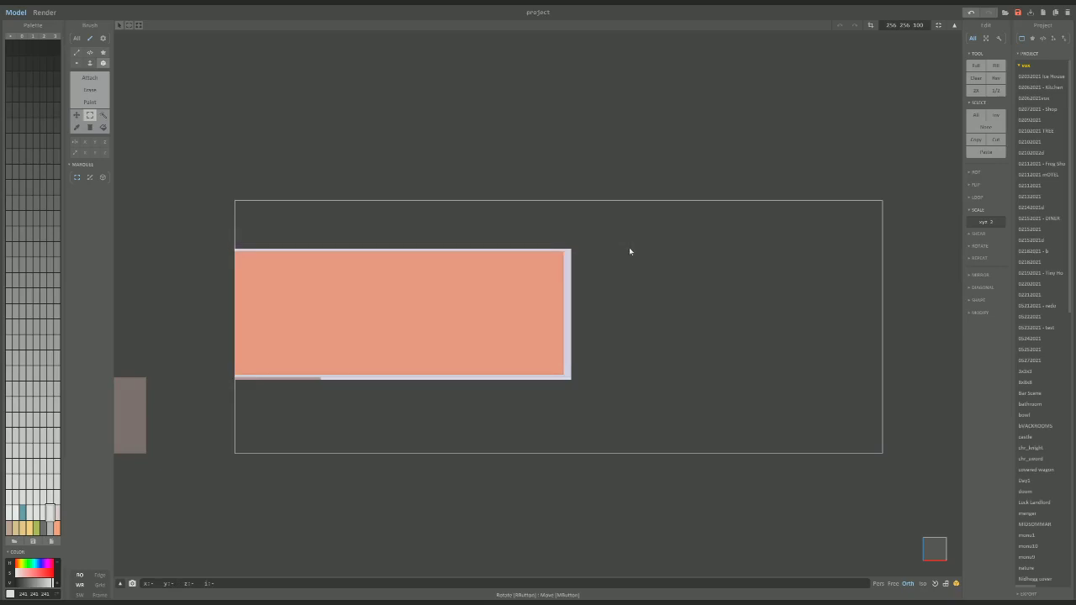
pyautogui.moveTo(597, 399); pyautogui.dragTo(223, 379)
pyautogui.press('Delete')
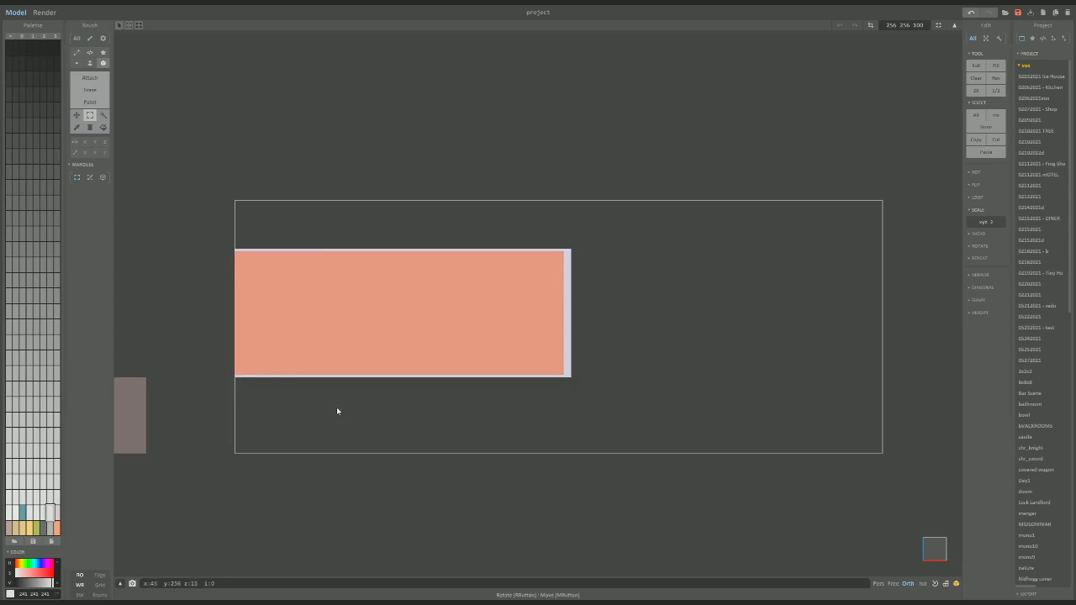
# Fit the copied model's bounding volume to the remaining front wall section.
pyautogui.scroll(-3, 336, 407)
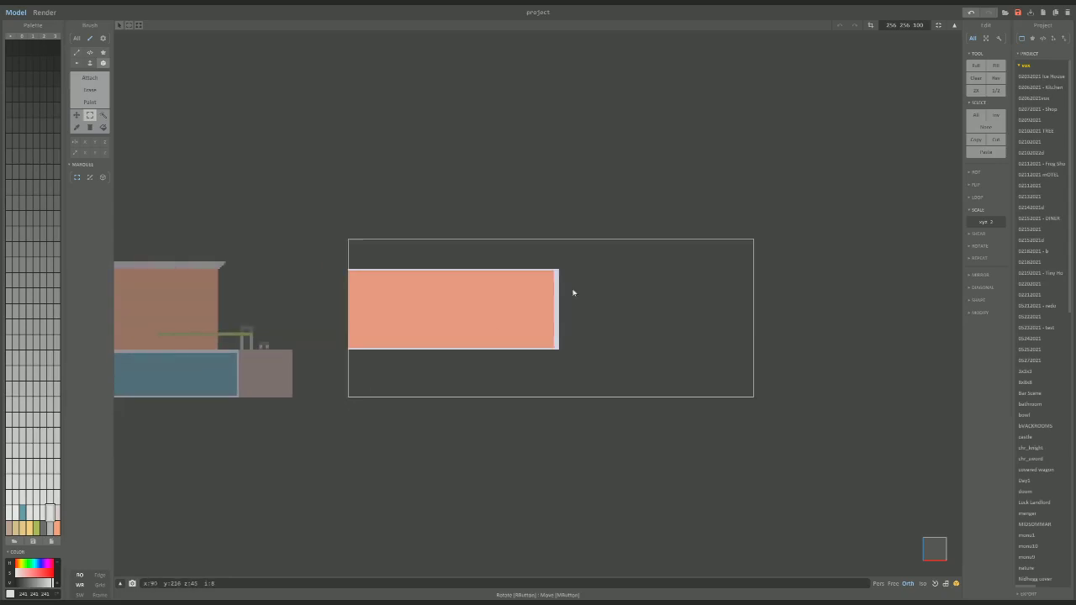
pyautogui.click(938, 26)
pyautogui.moveTo(837, 154); pyautogui.dragTo(503, 250, button='right')
pyautogui.scroll(3, 724, 251)
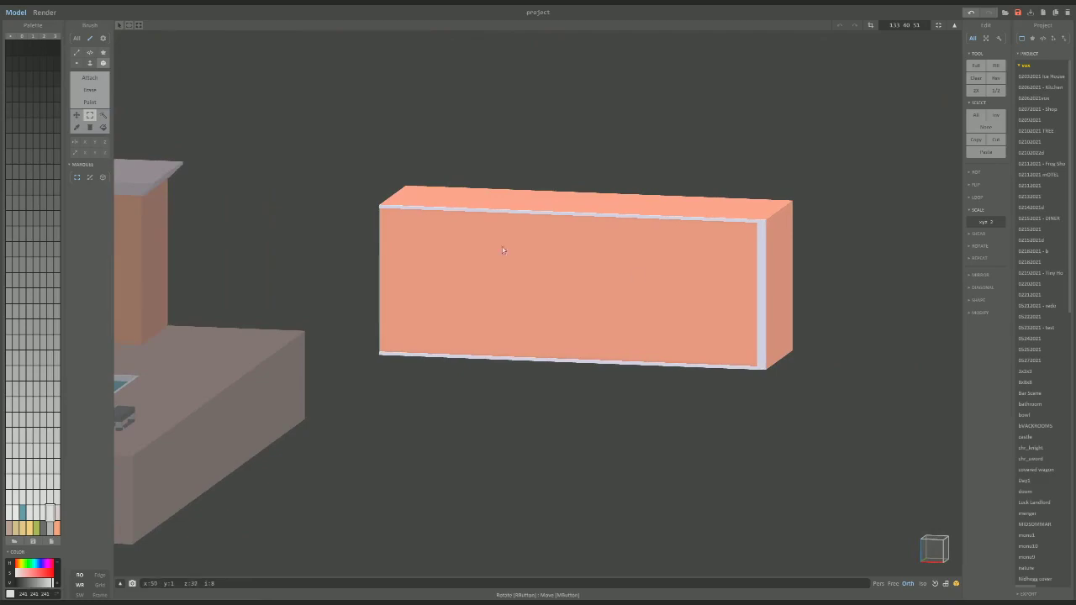
# Add a three-voxel-wide off-white strip on top of the base trim at the end without a corner post.
pyautogui.click(76, 52)
pyautogui.moveTo(163, 96)
pyautogui.mouseDown(button='right')
pyautogui.moveTo(367, 173)
pyautogui.moveTo(429, 210)
pyautogui.mouseUp(button='right')
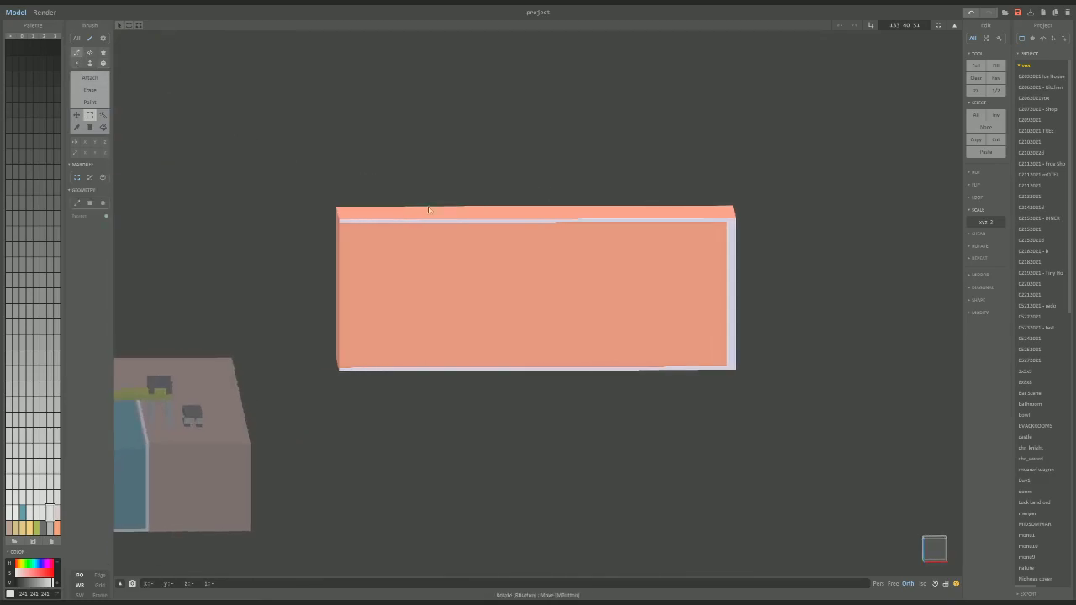
pyautogui.moveTo(593, 253); pyautogui.dragTo(255, 179, button='right')
pyautogui.press('a')
pyautogui.moveTo(154, 98); pyautogui.dragTo(425, 249, button='right')
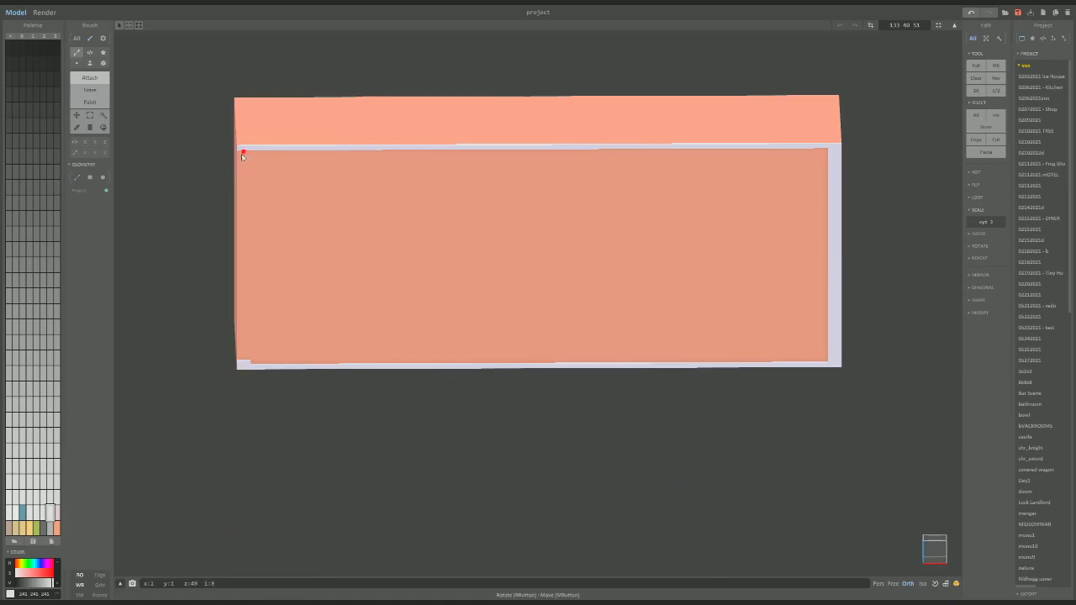
# Extrude the off-white corner strip up to the top trim to form a three-voxel-wide post.
pyautogui.press('f')
pyautogui.click(90, 89)
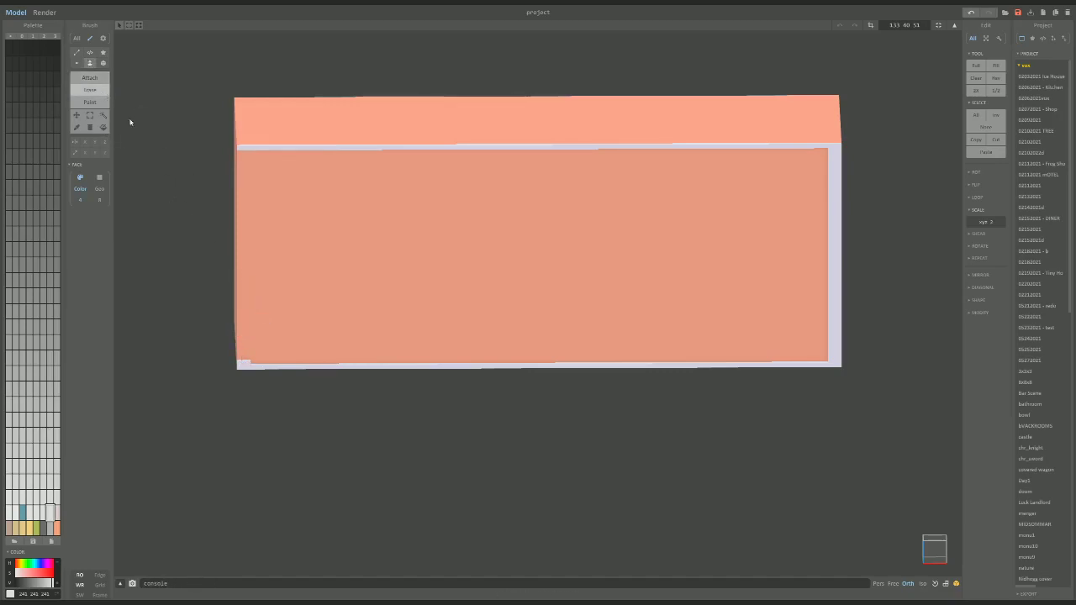
pyautogui.scroll(2, 264, 329)
pyautogui.moveTo(264, 328); pyautogui.dragTo(355, 353, button='right')
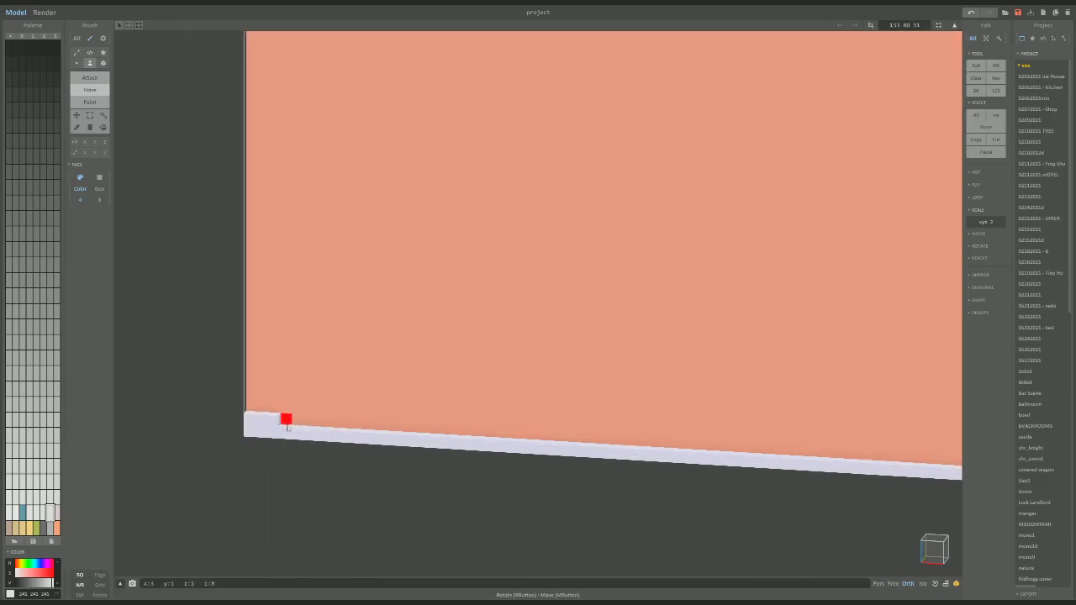
pyautogui.click(90, 77)
pyautogui.click(261, 409)
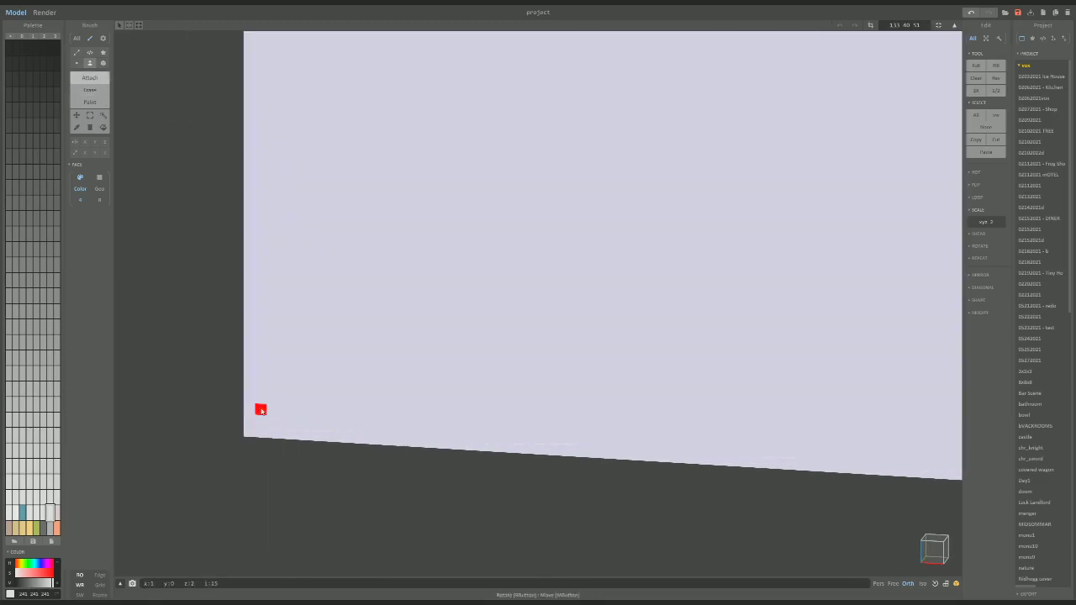
pyautogui.hotkey('ctrl', 'z')
pyautogui.moveTo(260, 409)
pyautogui.mouseDown()
pyautogui.moveTo(296, 266)
pyautogui.moveTo(274, 101)
pyautogui.mouseUp()
pyautogui.moveTo(319, 219); pyautogui.dragTo(278, 244, button='right')
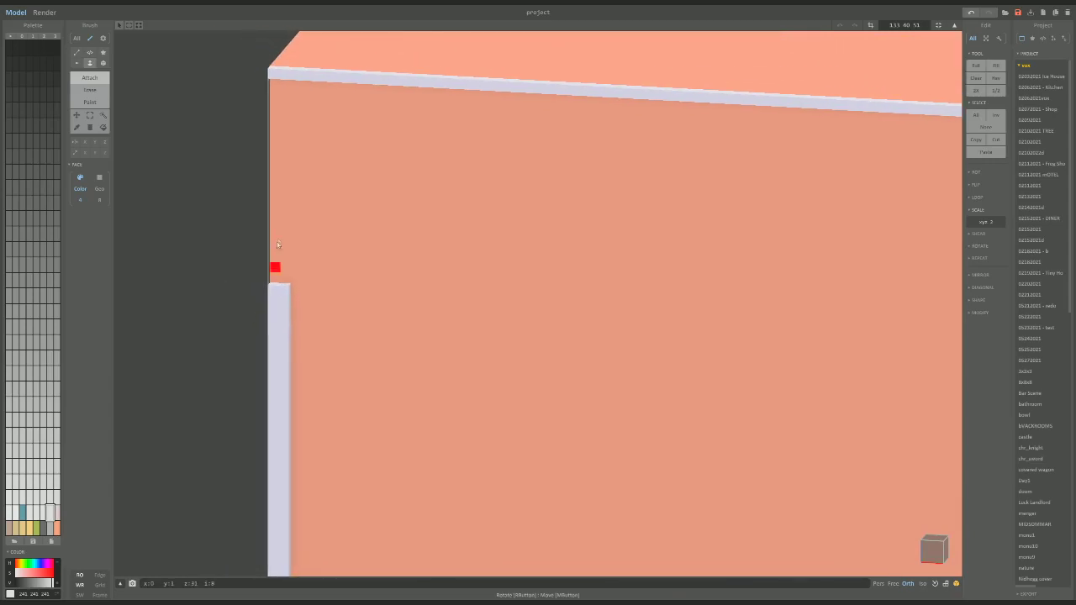
pyautogui.moveTo(279, 282); pyautogui.dragTo(268, 90)
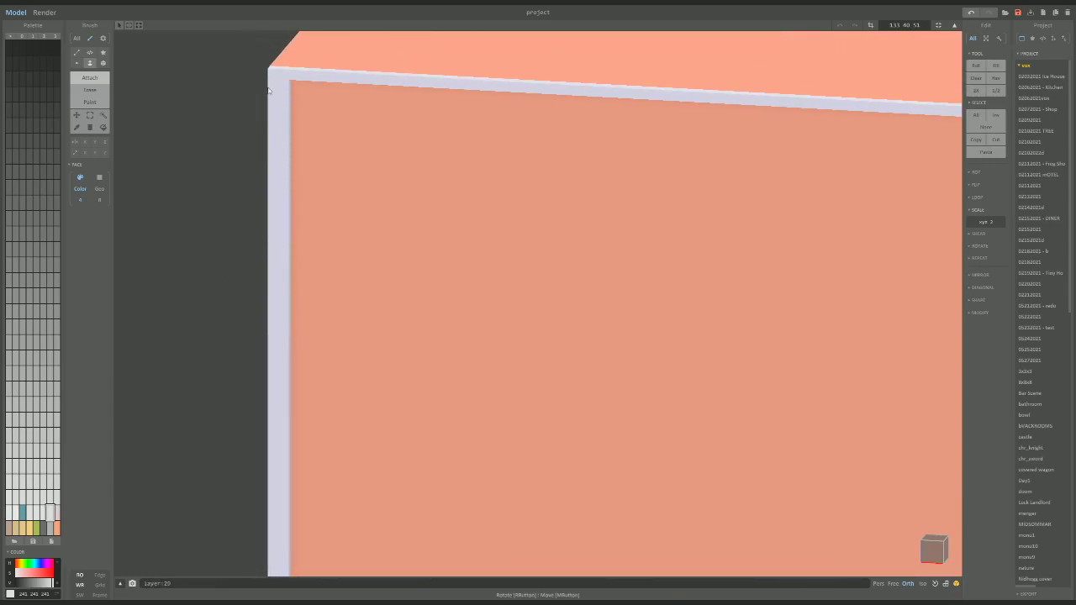
# Enable mirroring along X and Y, and choose the Geometry brush for drawing in the front view.
pyautogui.moveTo(331, 125); pyautogui.dragTo(343, 91, button='right')
pyautogui.scroll(-3, 435, 123)
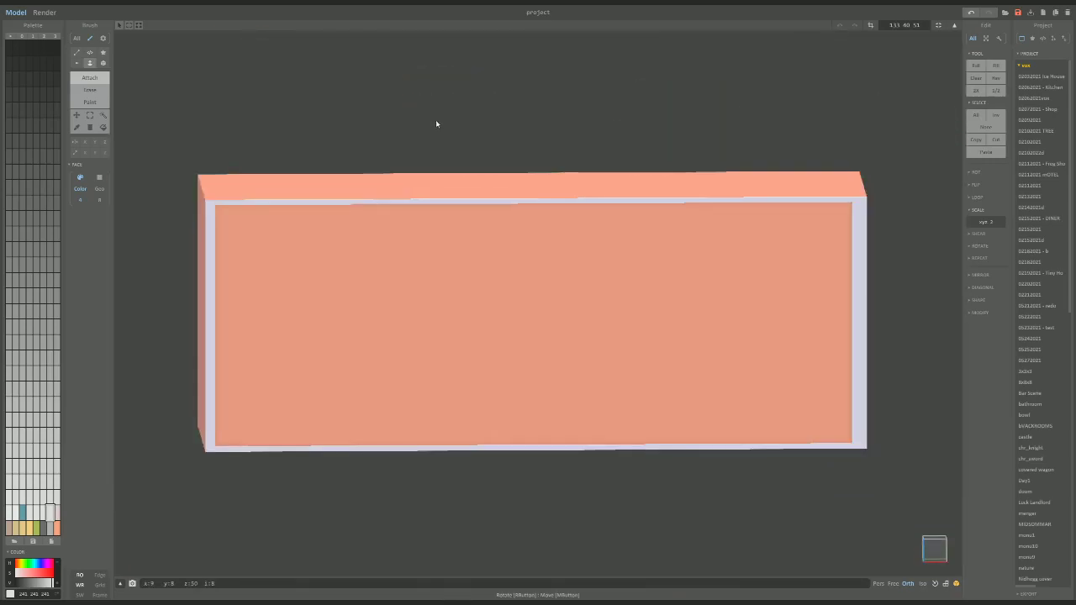
pyautogui.moveTo(436, 124); pyautogui.dragTo(437, 163, button='right')
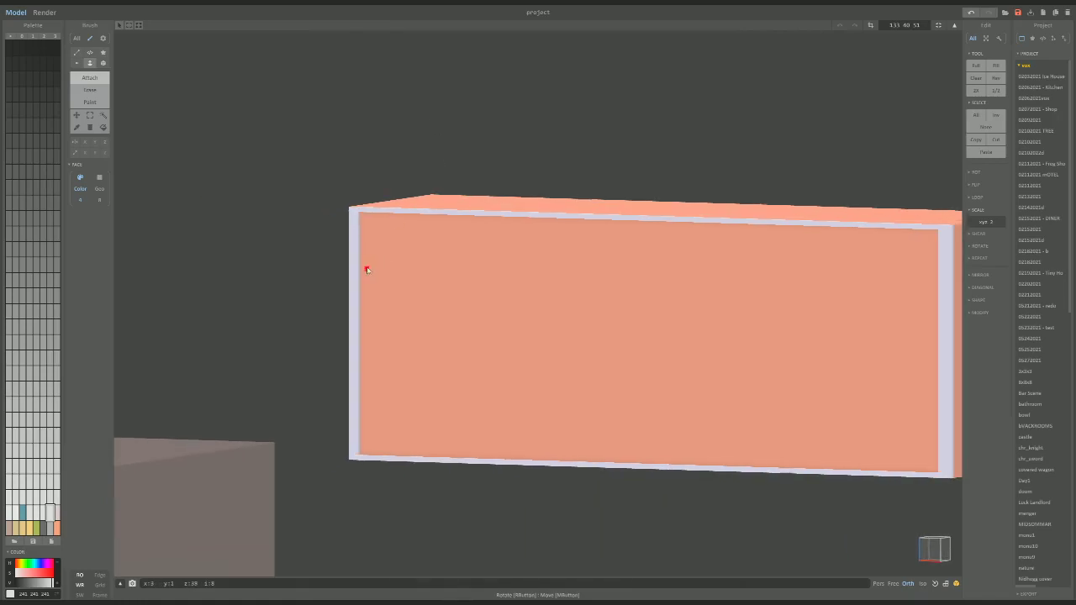
pyautogui.moveTo(358, 277); pyautogui.dragTo(475, 291, button='right')
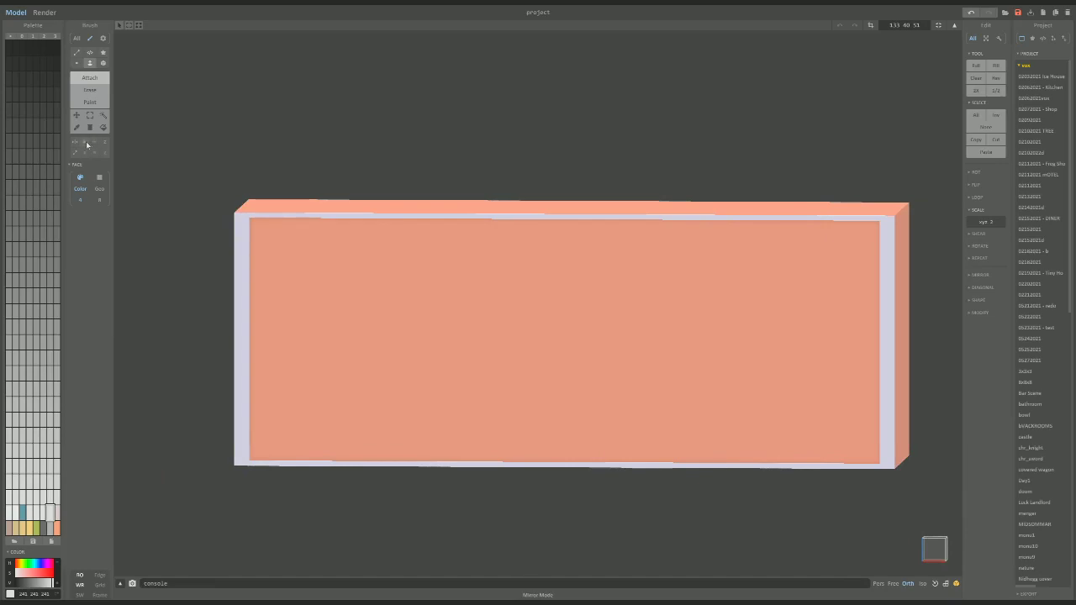
pyautogui.moveTo(267, 217); pyautogui.dragTo(277, 219, button='right')
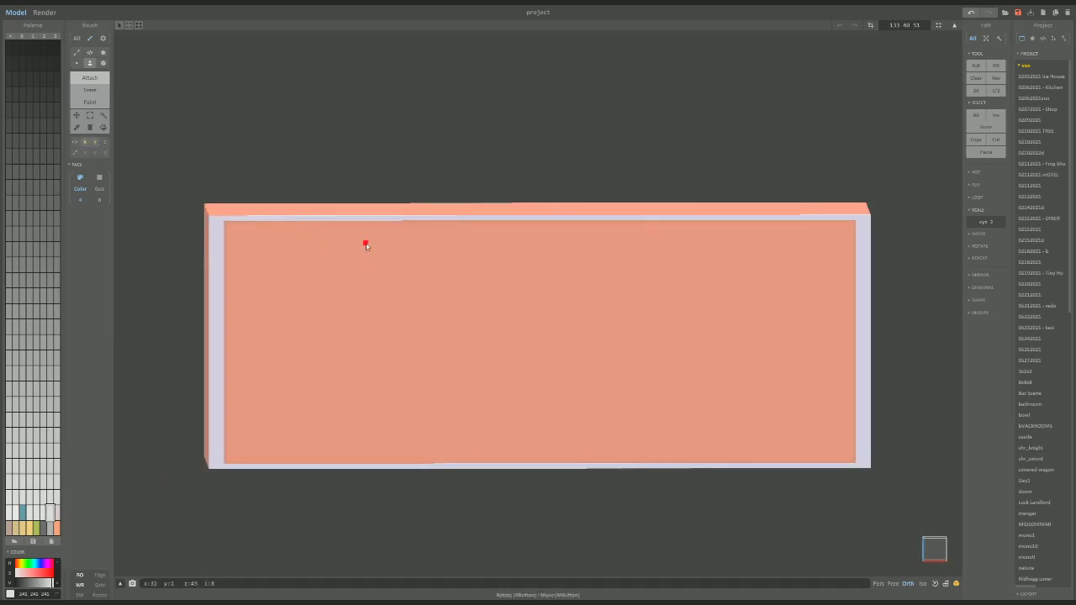
pyautogui.click(75, 52)
pyautogui.moveTo(266, 168); pyautogui.dragTo(437, 240, button='right')
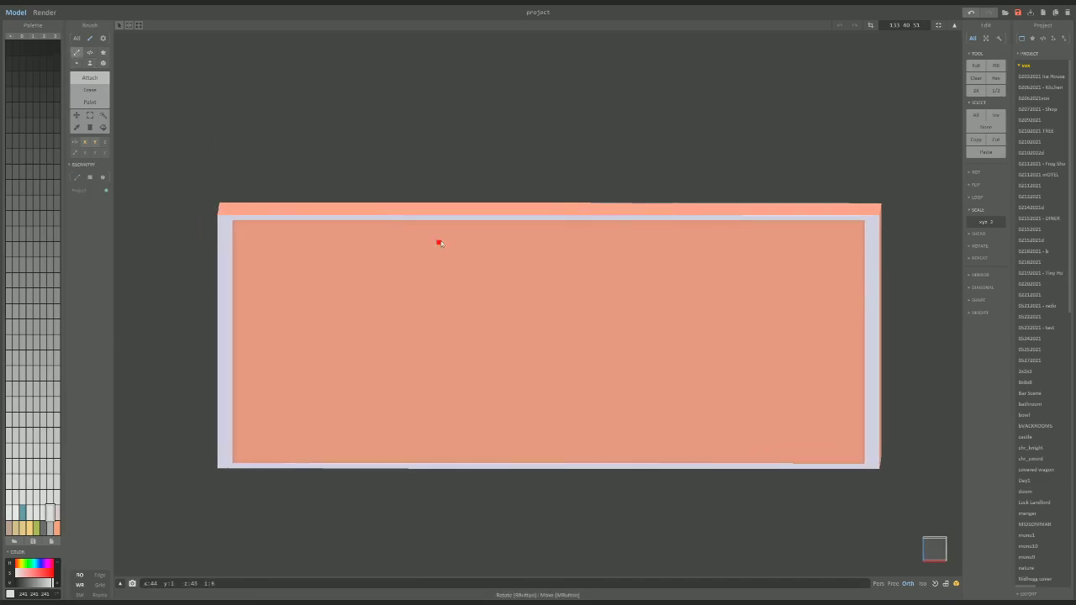
pyautogui.click(925, 552)
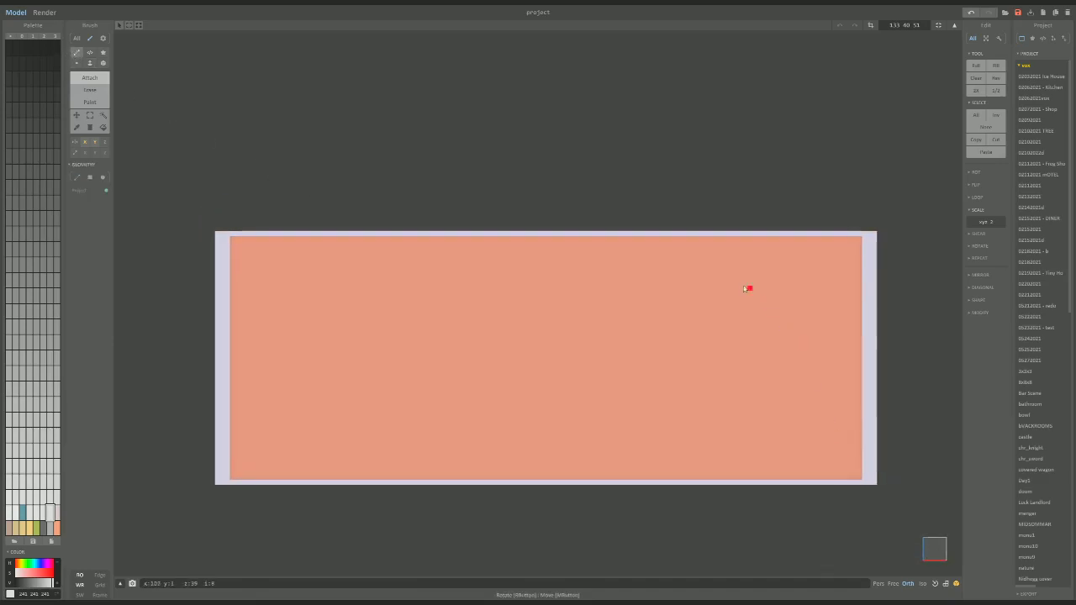
pyautogui.moveTo(725, 238); pyautogui.dragTo(726, 481)
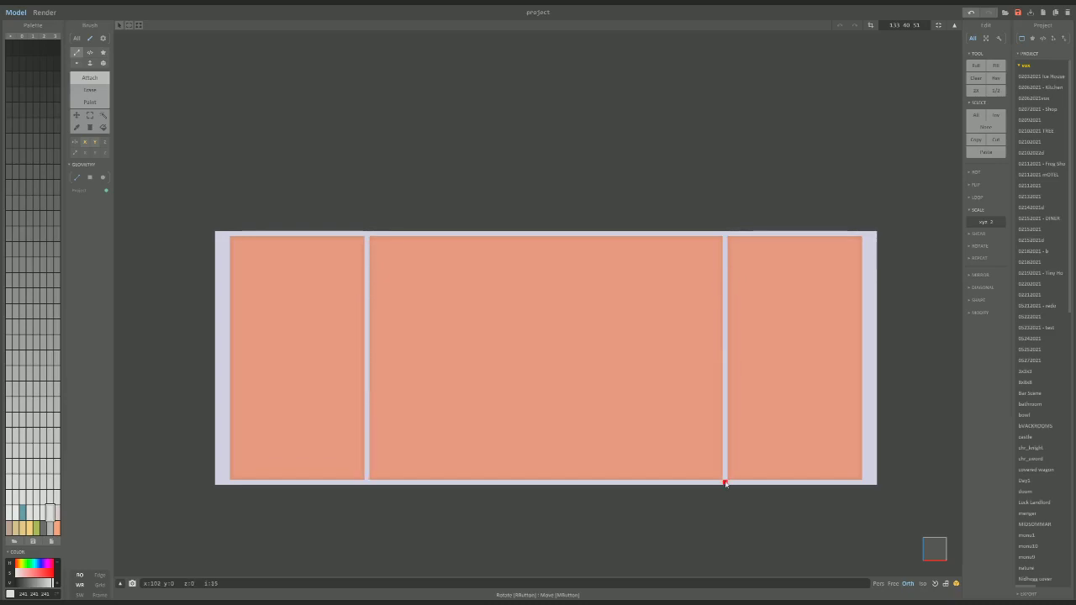
pyautogui.hotkey('ctrl', 'z')
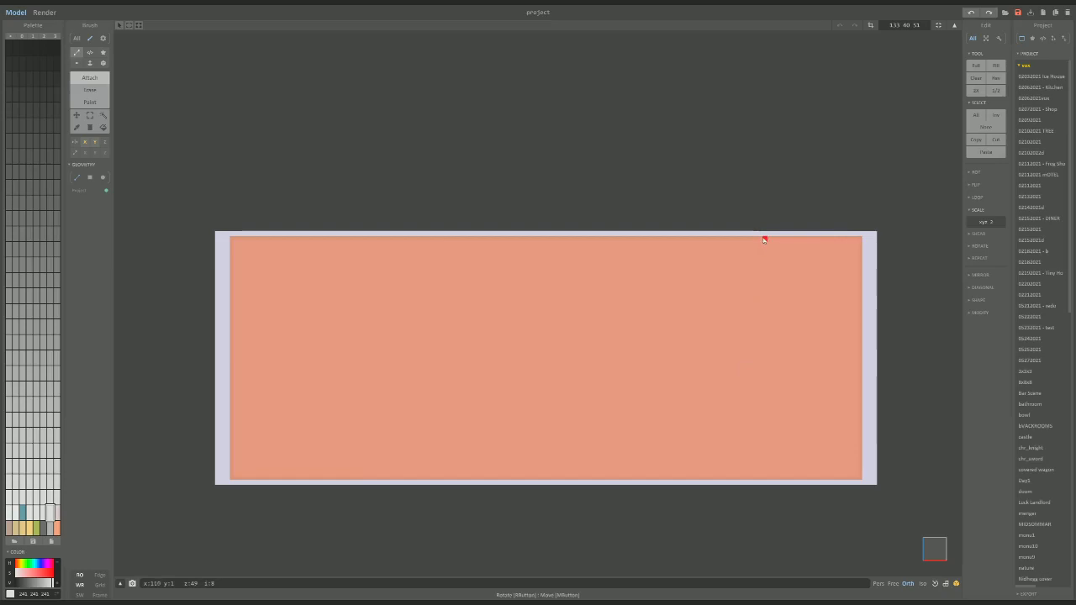
pyautogui.moveTo(763, 239); pyautogui.dragTo(770, 477)
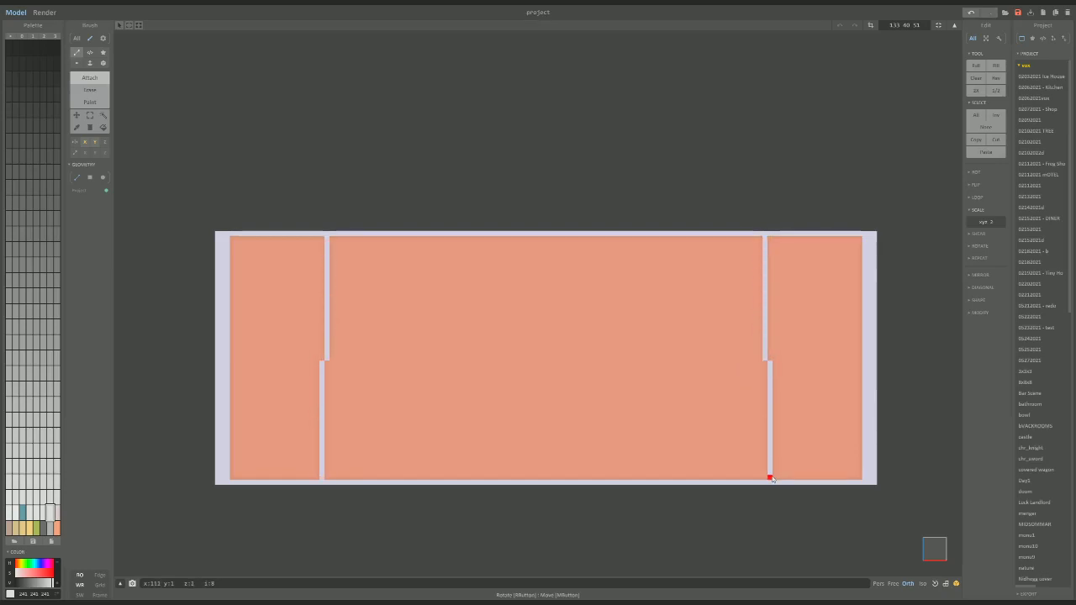
pyautogui.hotkey('ctrl', 'z')
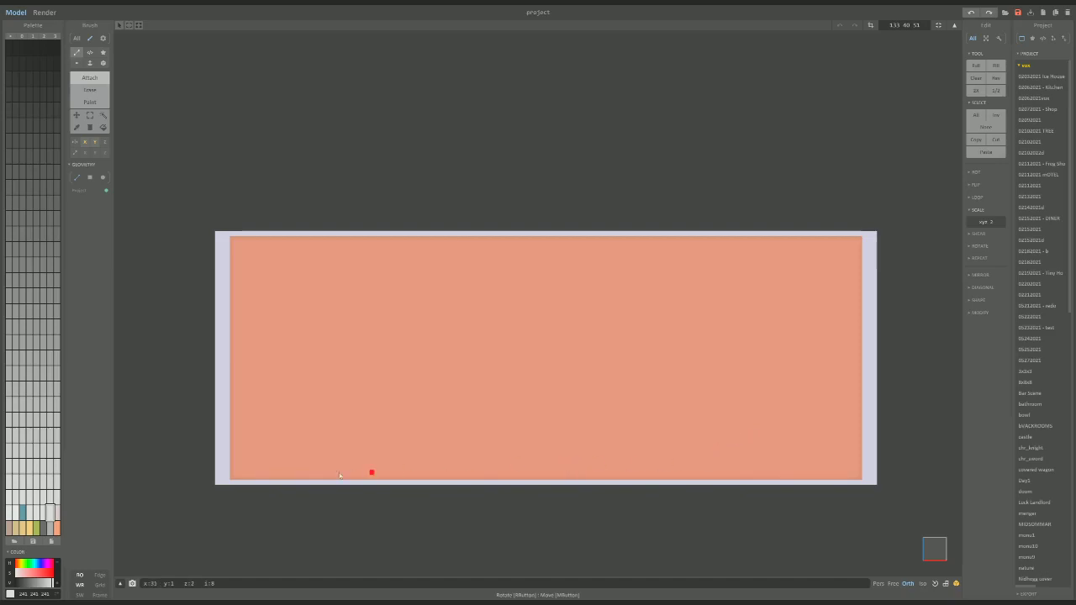
# Thicken the base and top trim by one voxel each and draw a mirrored pair of thin vertical dividers at X 112.
pyautogui.moveTo(231, 476); pyautogui.dragTo(679, 476)
pyautogui.hotkey('ctrl', 'z')
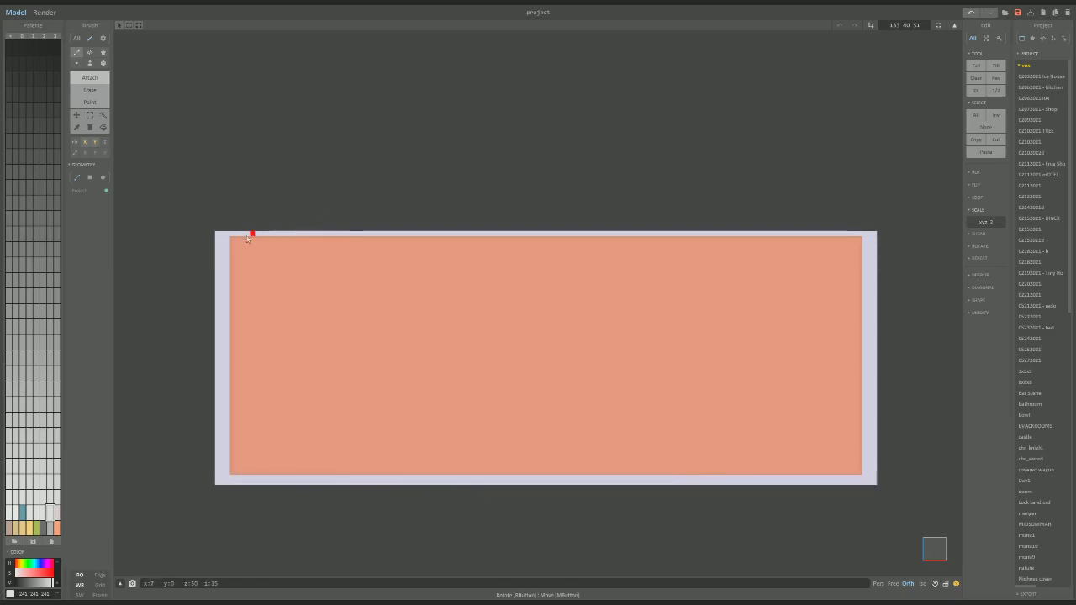
pyautogui.moveTo(237, 241); pyautogui.dragTo(776, 476)
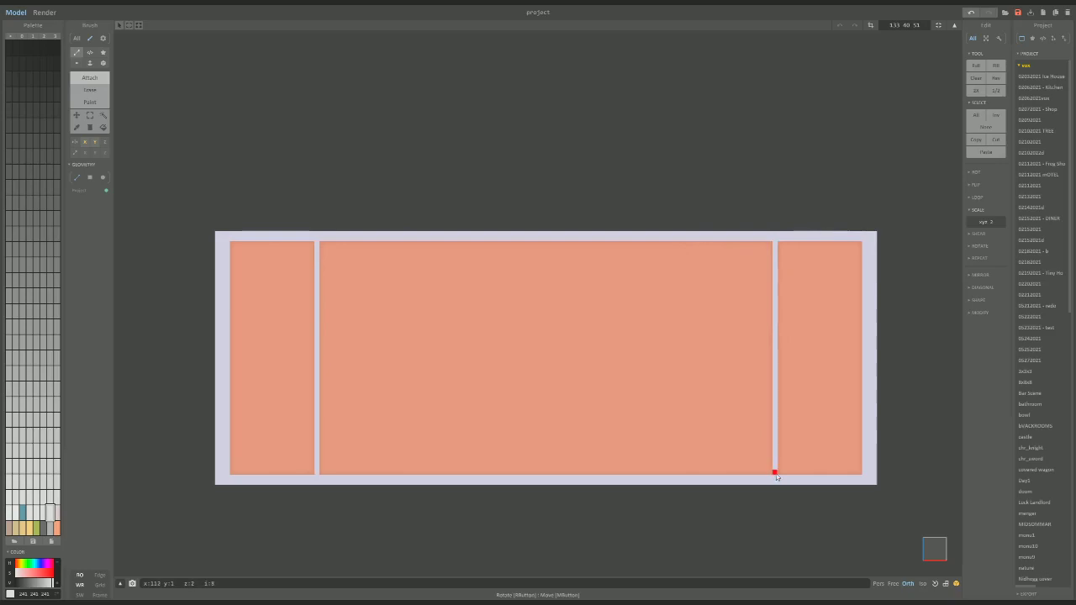
pyautogui.moveTo(669, 316); pyautogui.dragTo(601, 392, button='right')
pyautogui.scroll(3, 613, 382)
pyautogui.press('f')
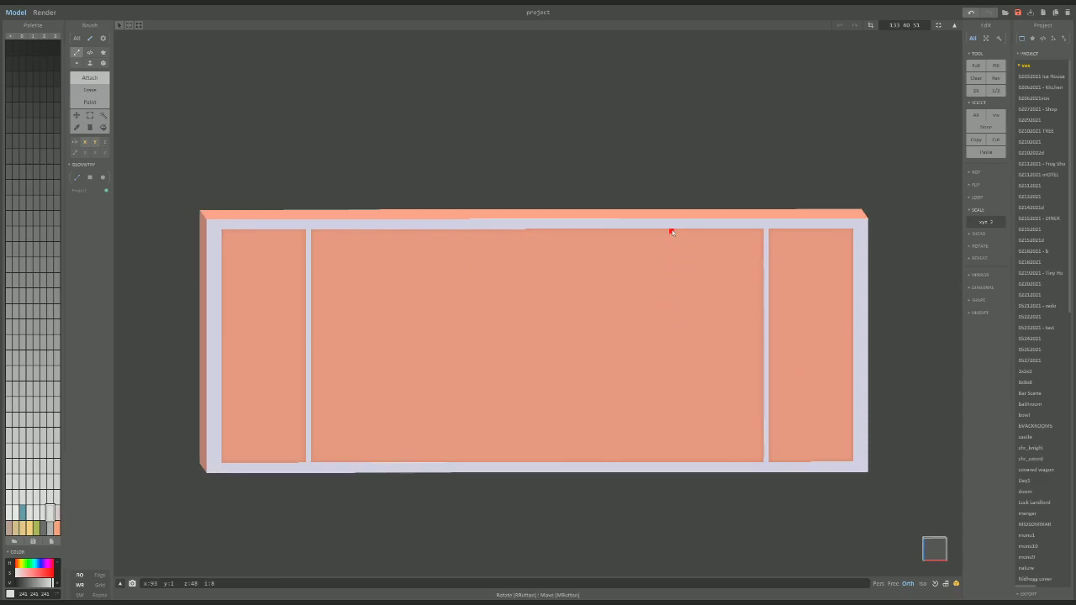
# Draw a second mirrored pair of vertical dividers at X 93 and a three-voxel-wide post at the wall's centre.
pyautogui.moveTo(671, 232); pyautogui.dragTo(673, 461)
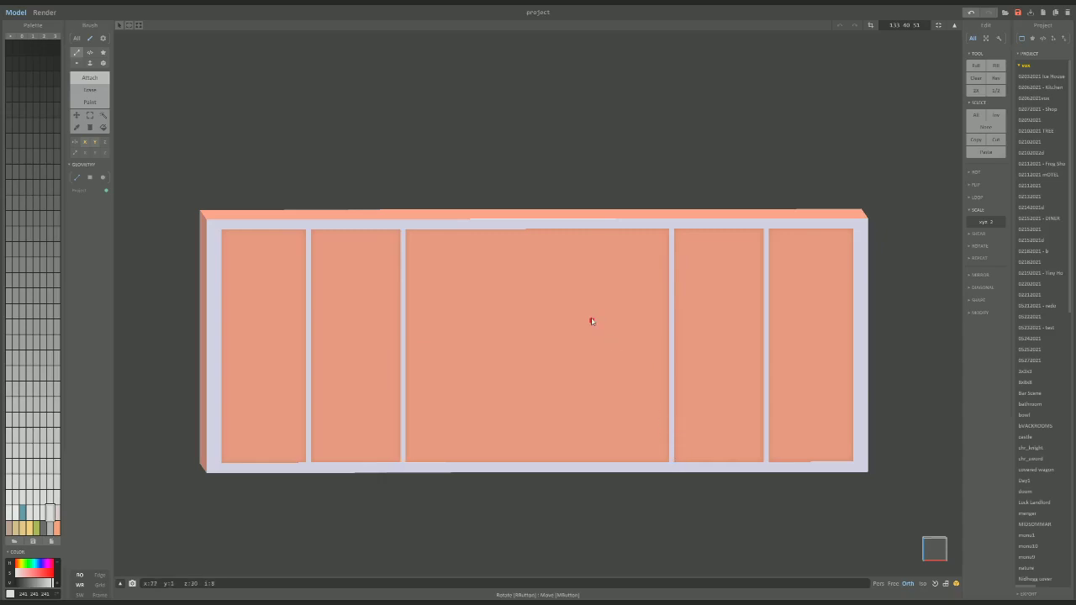
pyautogui.moveTo(526, 235)
pyautogui.mouseDown()
pyautogui.moveTo(531, 262)
pyautogui.moveTo(541, 228)
pyautogui.moveTo(538, 305)
pyautogui.moveTo(557, 403)
pyautogui.moveTo(538, 460)
pyautogui.mouseUp()
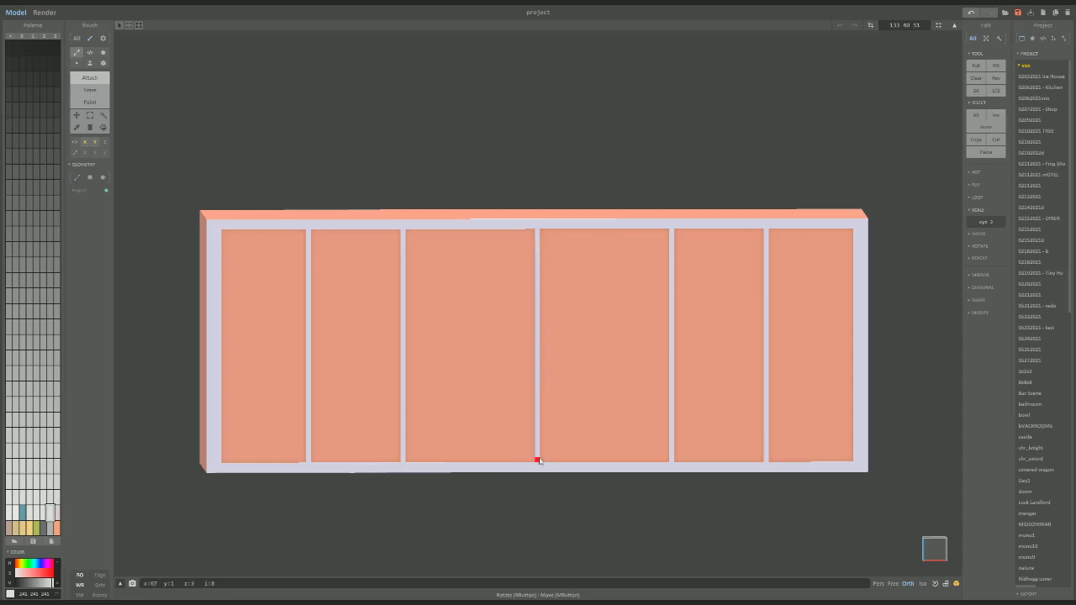
pyautogui.moveTo(549, 310); pyautogui.dragTo(554, 281, button='right')
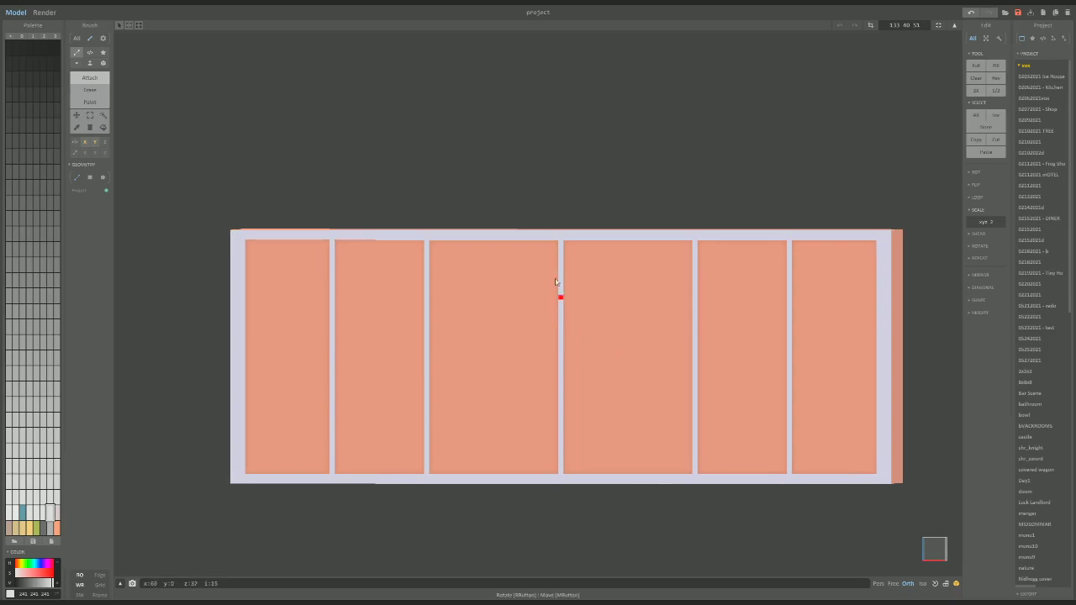
pyautogui.moveTo(563, 243); pyautogui.dragTo(567, 477)
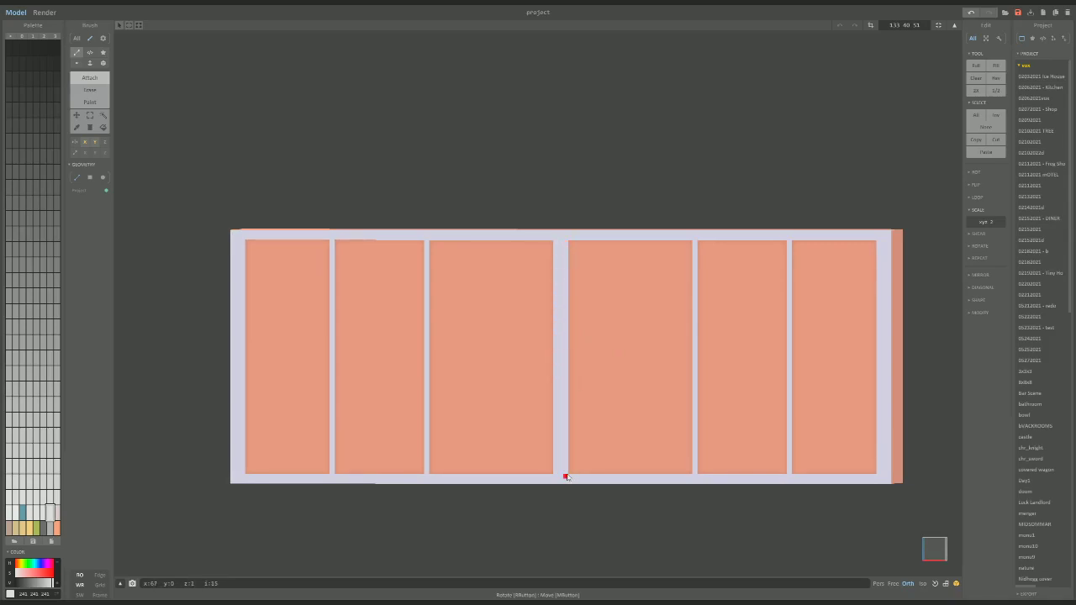
pyautogui.scroll(-3, 571, 465)
pyautogui.moveTo(571, 465); pyautogui.dragTo(637, 380, button='right')
pyautogui.scroll(3, 619, 356)
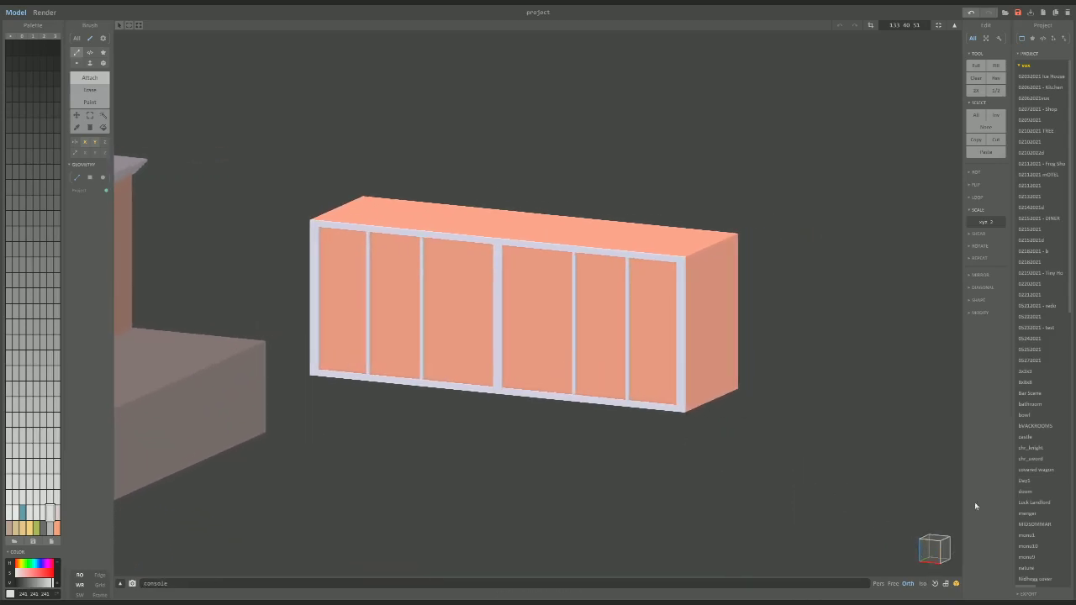
# Erase the orange wall faces between the posts and dividers with the Face brush, leaving six openings in the frame.
pyautogui.click(968, 312)
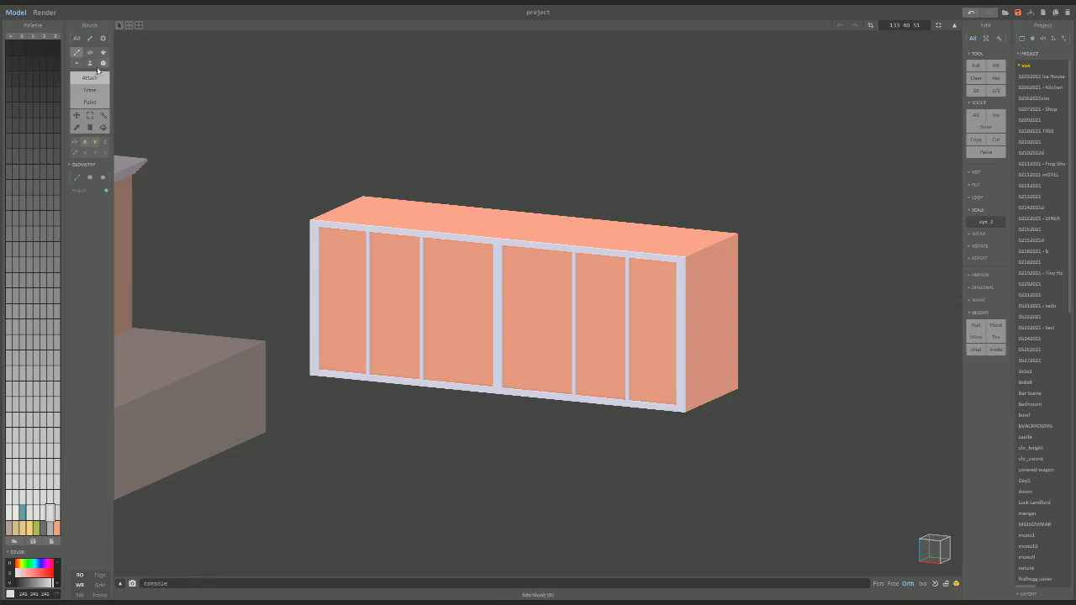
pyautogui.press('r')
pyautogui.press('f')
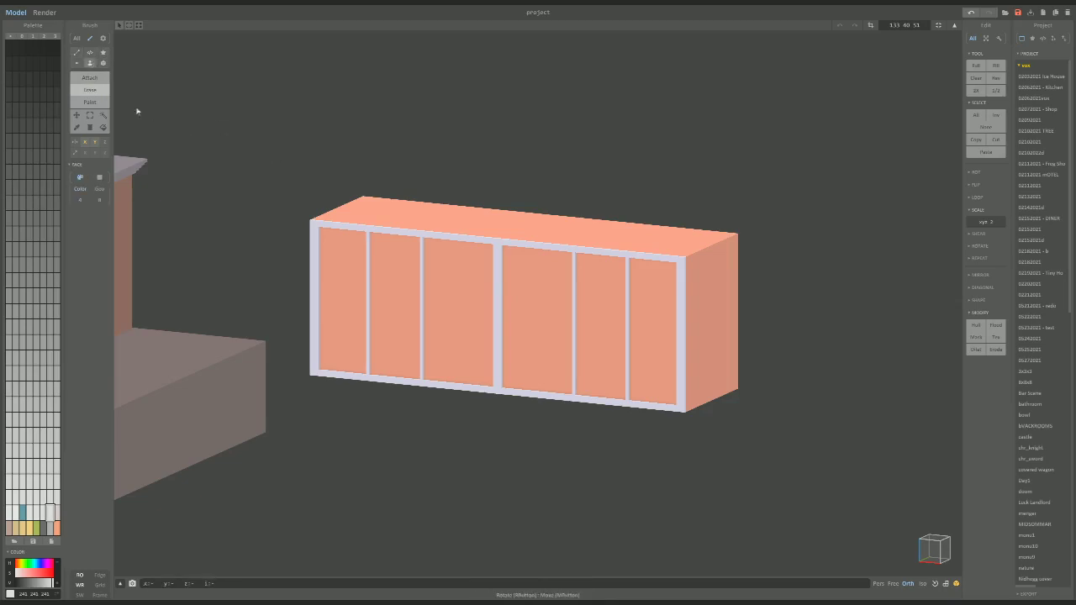
pyautogui.click(351, 299)
pyautogui.click(395, 305)
pyautogui.click(473, 312)
pyautogui.moveTo(493, 314)
pyautogui.mouseDown(button='right')
pyautogui.moveTo(506, 355)
pyautogui.moveTo(445, 356)
pyautogui.moveTo(504, 341)
pyautogui.moveTo(638, 372)
pyautogui.moveTo(527, 357)
pyautogui.moveTo(560, 353)
pyautogui.moveTo(487, 339)
pyautogui.moveTo(512, 331)
pyautogui.moveTo(383, 265)
pyautogui.mouseUp(button='right')
pyautogui.scroll(3, 527, 356)
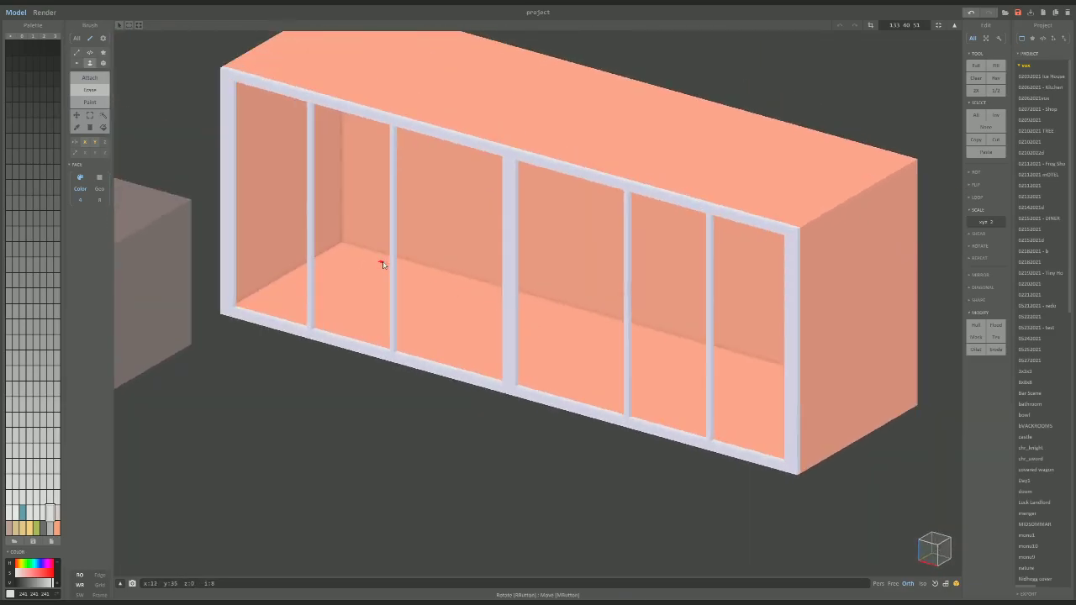
pyautogui.moveTo(321, 167); pyautogui.dragTo(296, 153, button='right')
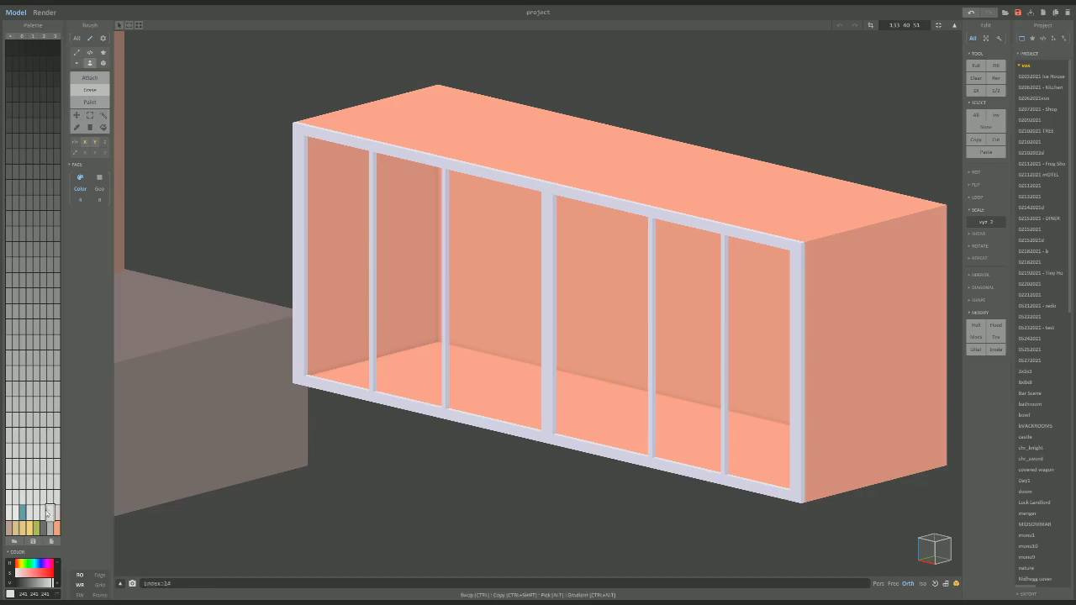
# Change the palette swatch beside the active off-white one to teal, RGB 76, 167, 179.
pyautogui.click(43, 511)
pyautogui.click(35, 563)
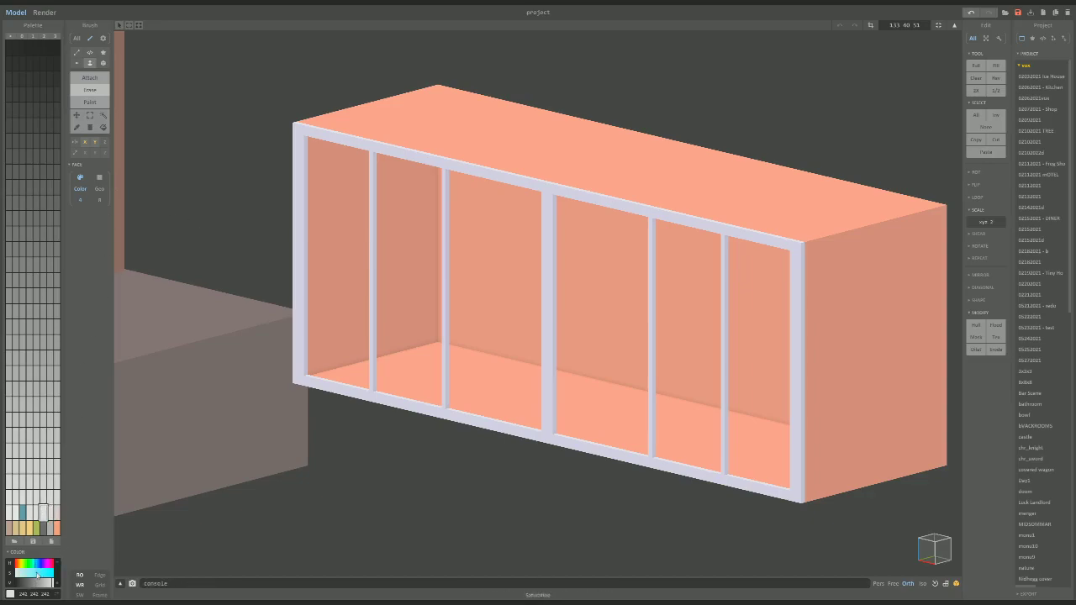
pyautogui.click(37, 573)
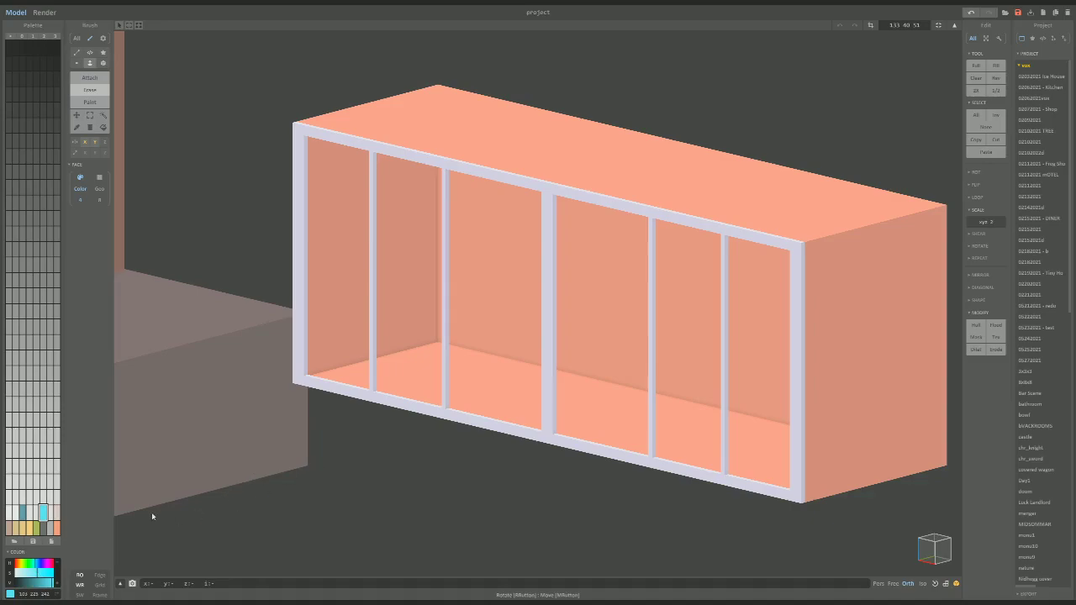
pyautogui.click(45, 583)
pyautogui.scroll(5, 329, 243)
pyautogui.moveTo(329, 243); pyautogui.dragTo(495, 329, button='right')
pyautogui.press('f')
pyautogui.scroll(3, 589, 290)
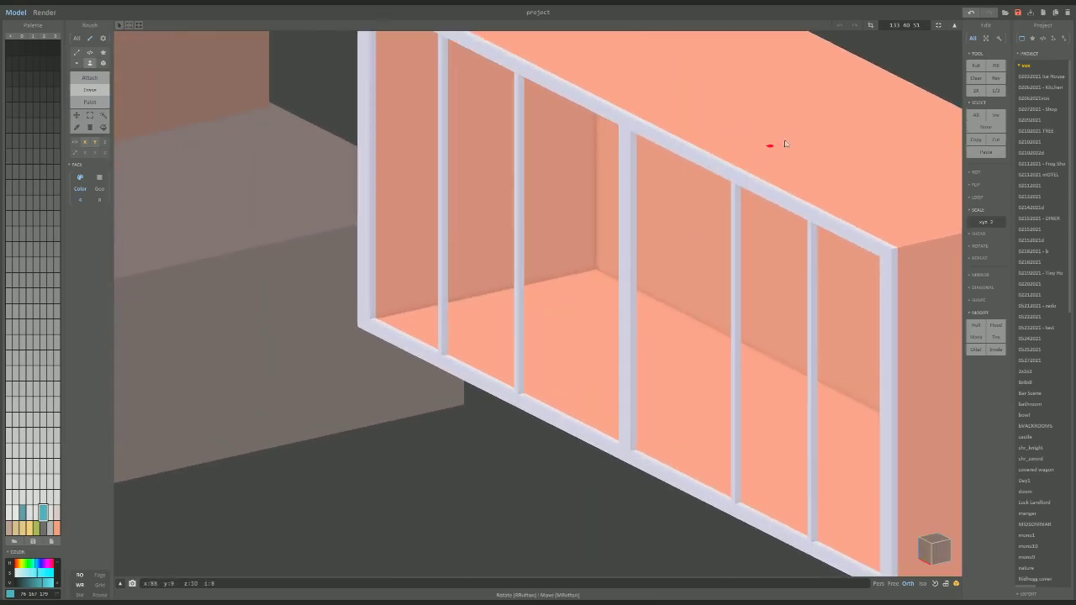
pyautogui.press('f')
pyautogui.moveTo(605, 336); pyautogui.dragTo(664, 278, button='right')
pyautogui.scroll(3, 663, 278)
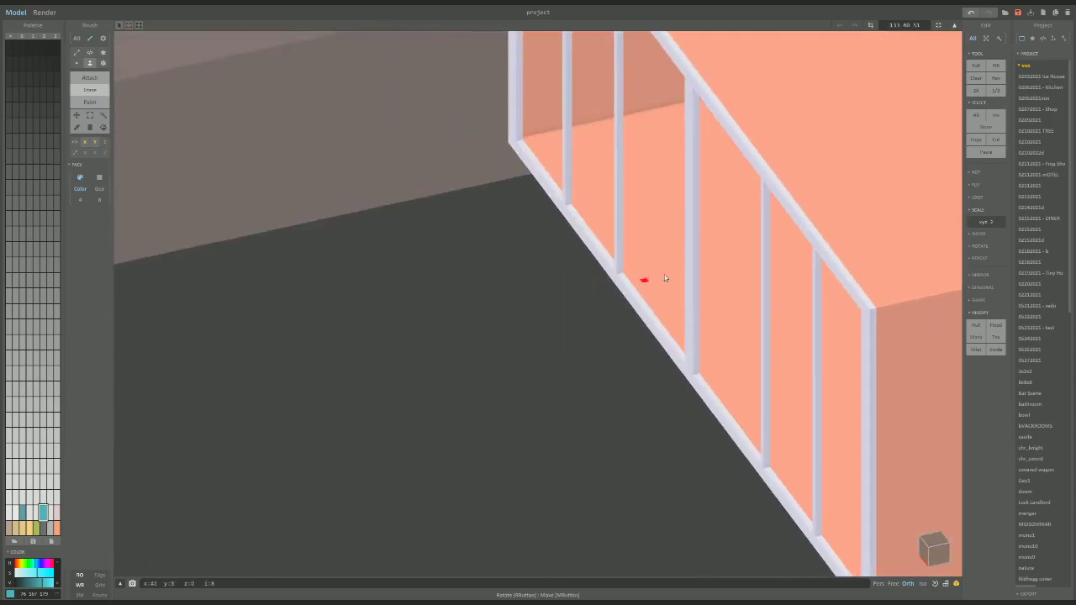
# Thicken the whole window frame by one voxel toward the room with the Face brush in Attach mode, mirrored only along X.
pyautogui.scroll(-3, 675, 256)
pyautogui.press('f')
pyautogui.scroll(4, 701, 319)
pyautogui.moveTo(732, 257); pyautogui.dragTo(697, 309, button='right')
pyautogui.scroll(2, 743, 284)
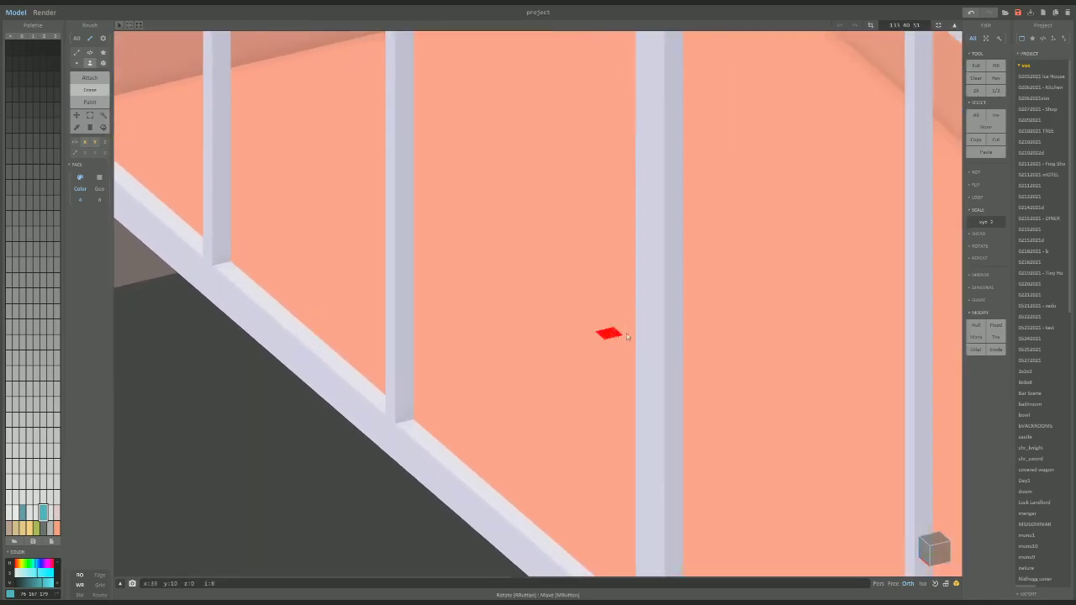
pyautogui.scroll(-3, 874, 515)
pyautogui.moveTo(874, 515); pyautogui.dragTo(548, 438, button='right')
pyautogui.scroll(4, 788, 496)
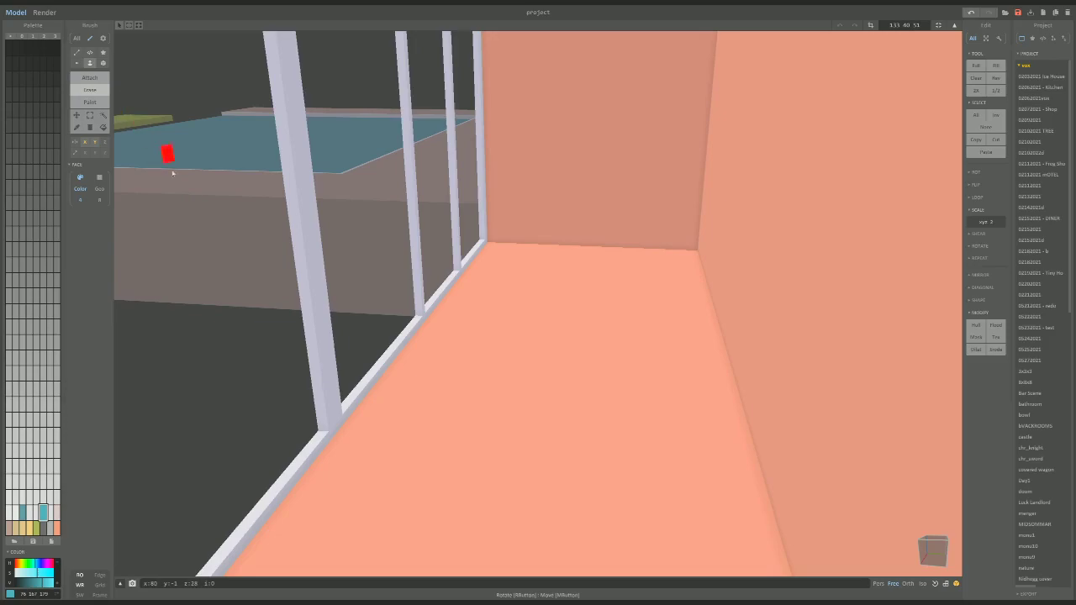
pyautogui.press('t')
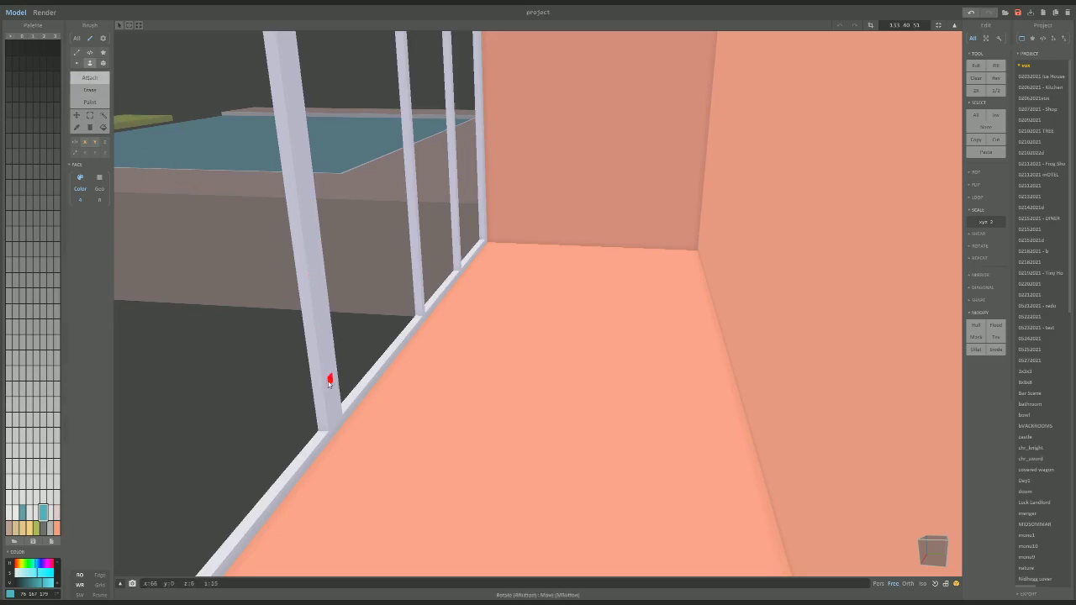
pyautogui.keyDown('alt'); pyautogui.click(329, 380); pyautogui.keyUp('alt')
pyautogui.hotkey('ctrl', 'z')
pyautogui.hotkey('ctrl', 'z')
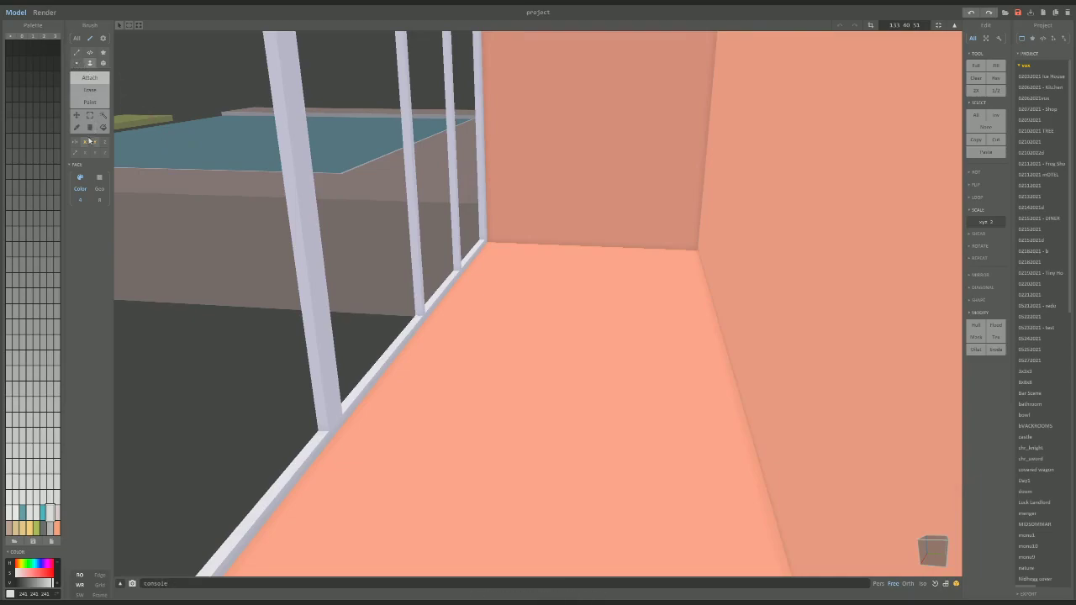
pyautogui.moveTo(316, 376); pyautogui.dragTo(326, 377)
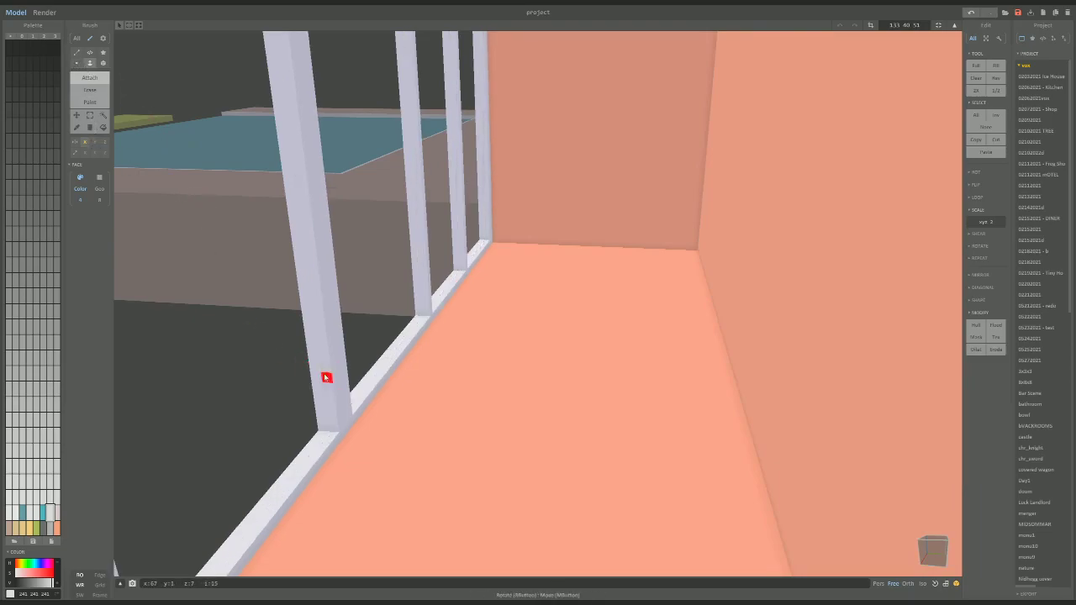
pyautogui.moveTo(398, 379); pyautogui.dragTo(363, 400, button='right')
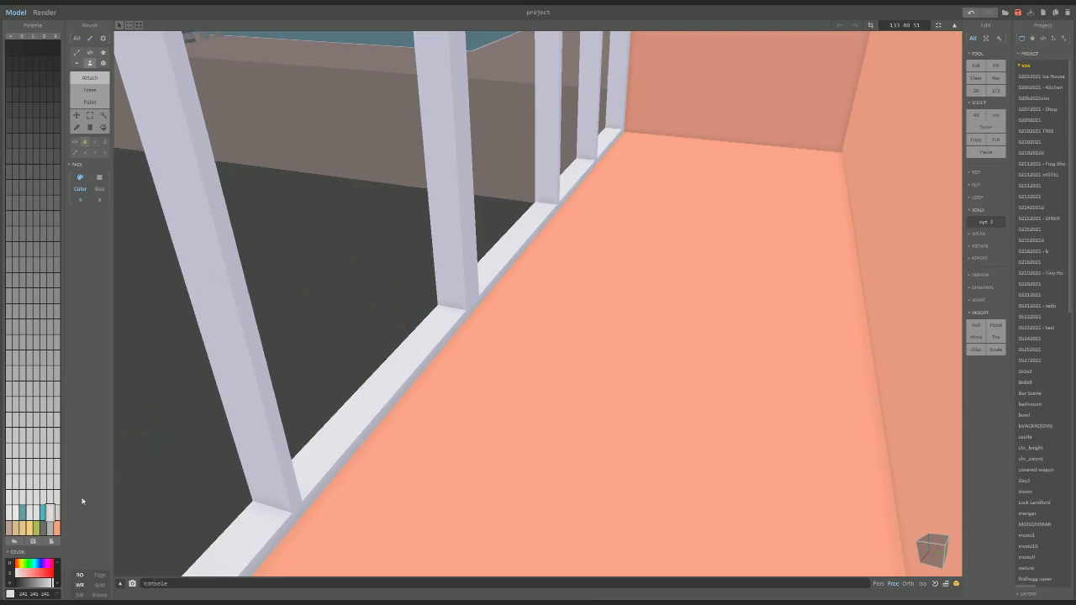
# Draw one-voxel teal lines along the frame's sill between the posts and dividers, mirrored to fill the base of all six openings.
pyautogui.click(44, 514)
pyautogui.moveTo(126, 511); pyautogui.dragTo(187, 511, button='right')
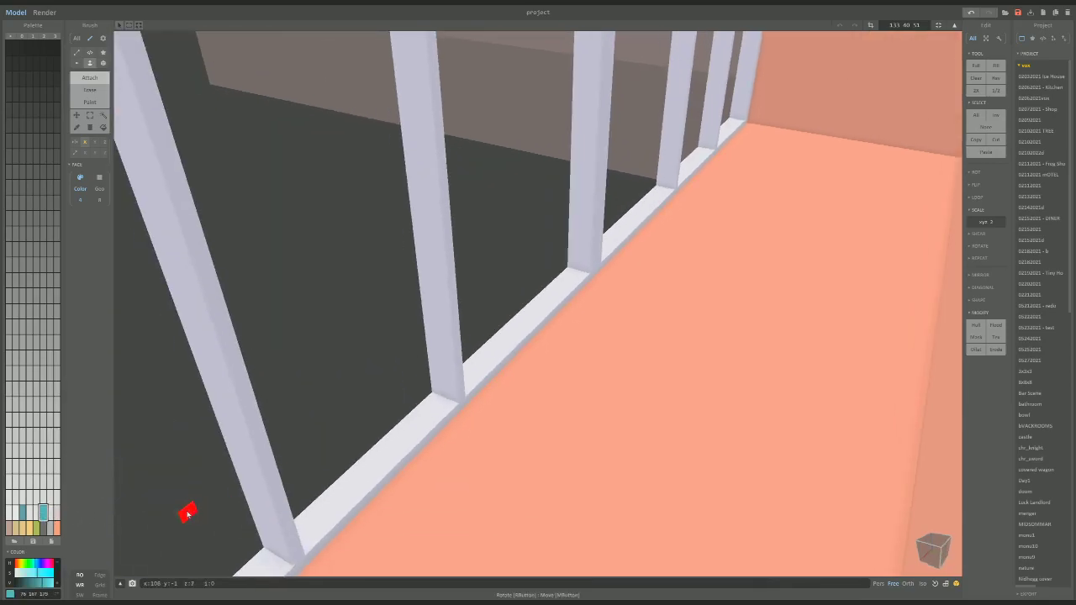
pyautogui.moveTo(227, 479); pyautogui.dragTo(171, 461, button='right')
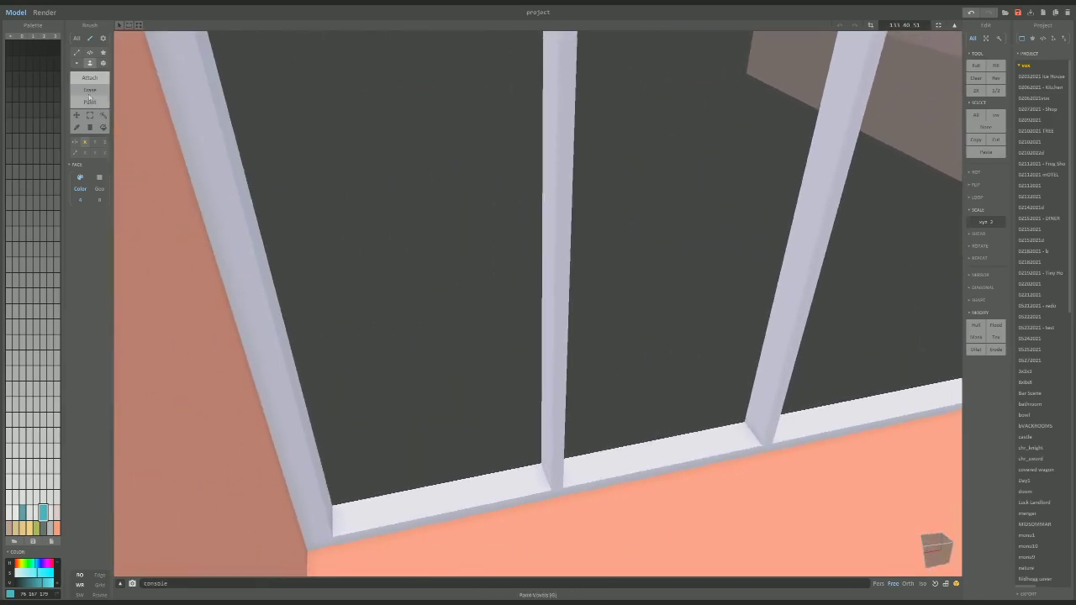
pyautogui.click(76, 52)
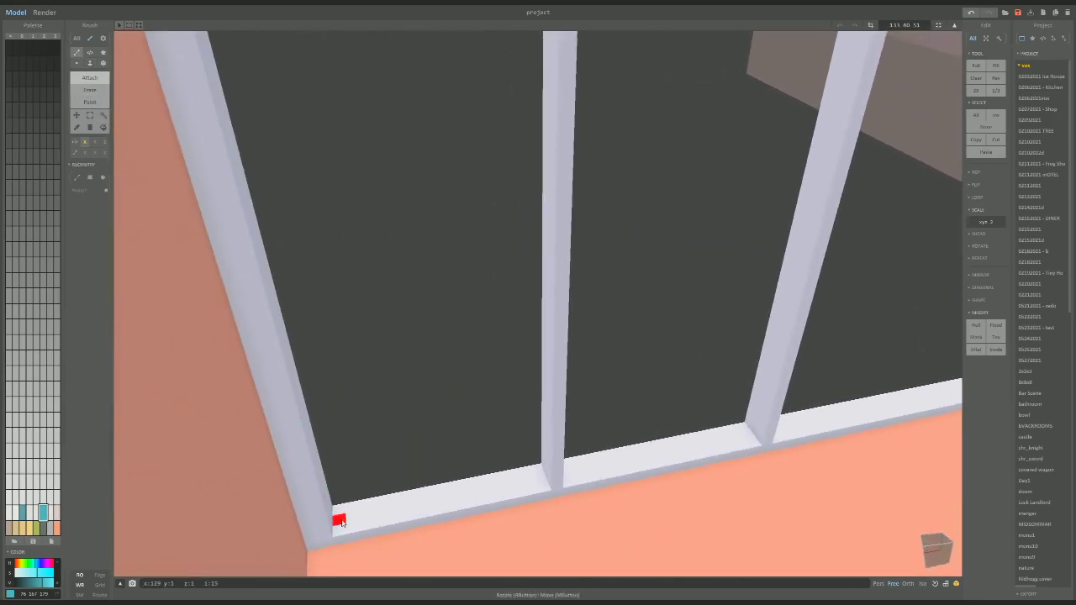
pyautogui.moveTo(342, 522); pyautogui.dragTo(576, 479)
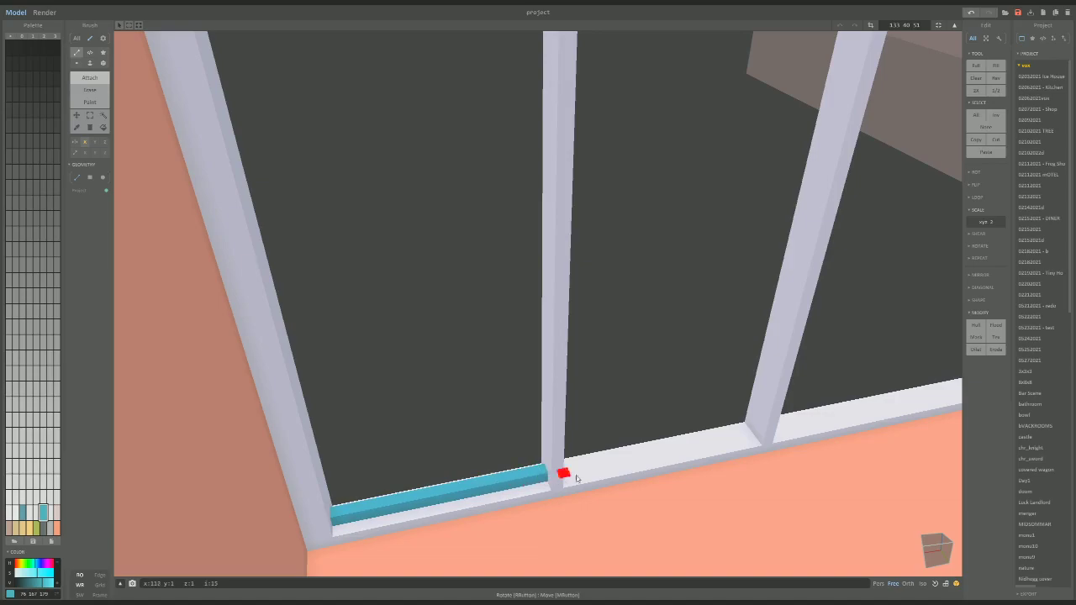
pyautogui.scroll(5, 424, 481)
pyautogui.scroll(-5, 467, 476)
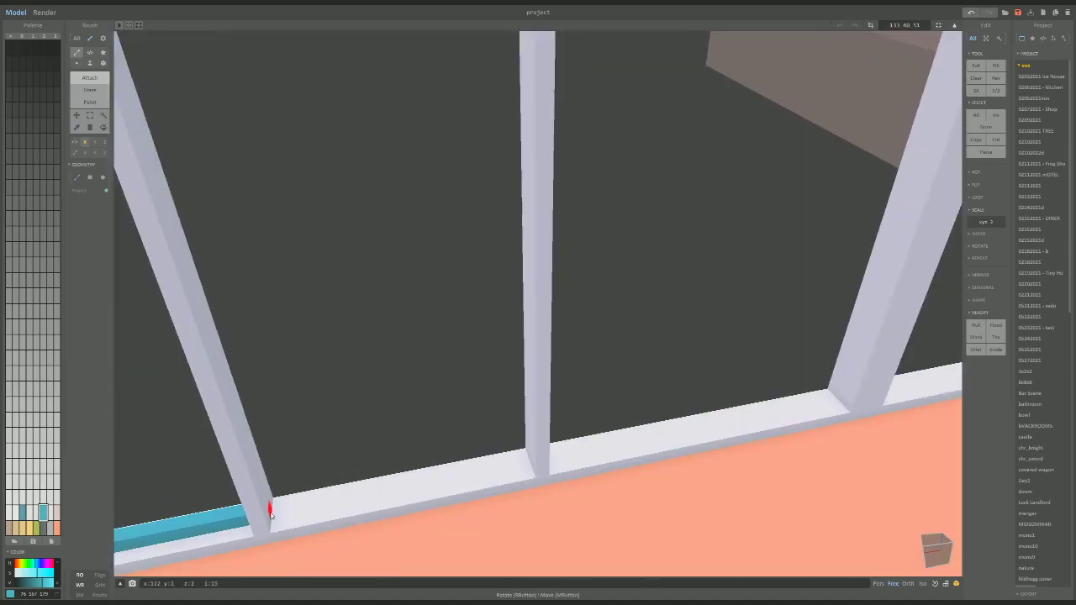
pyautogui.moveTo(279, 512)
pyautogui.mouseDown()
pyautogui.moveTo(511, 475)
pyautogui.moveTo(508, 466)
pyautogui.moveTo(523, 463)
pyautogui.mouseUp()
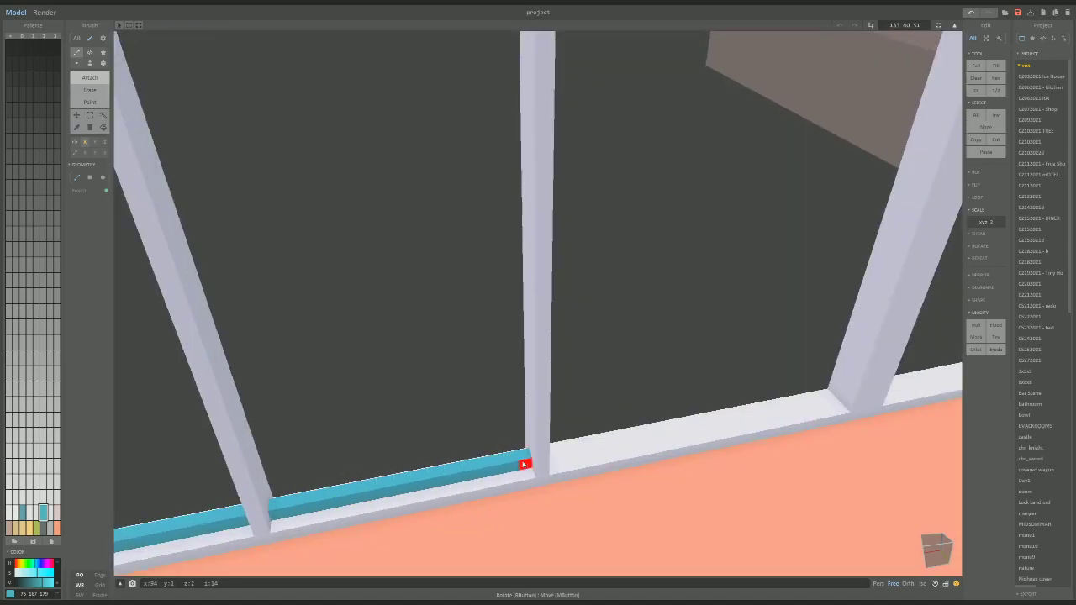
pyautogui.moveTo(580, 463)
pyautogui.mouseDown(button='right')
pyautogui.moveTo(639, 444)
pyautogui.moveTo(598, 413)
pyautogui.moveTo(675, 439)
pyautogui.moveTo(448, 497)
pyautogui.mouseUp(button='right')
pyautogui.moveTo(340, 534)
pyautogui.mouseDown()
pyautogui.moveTo(610, 435)
pyautogui.moveTo(639, 412)
pyautogui.mouseUp()
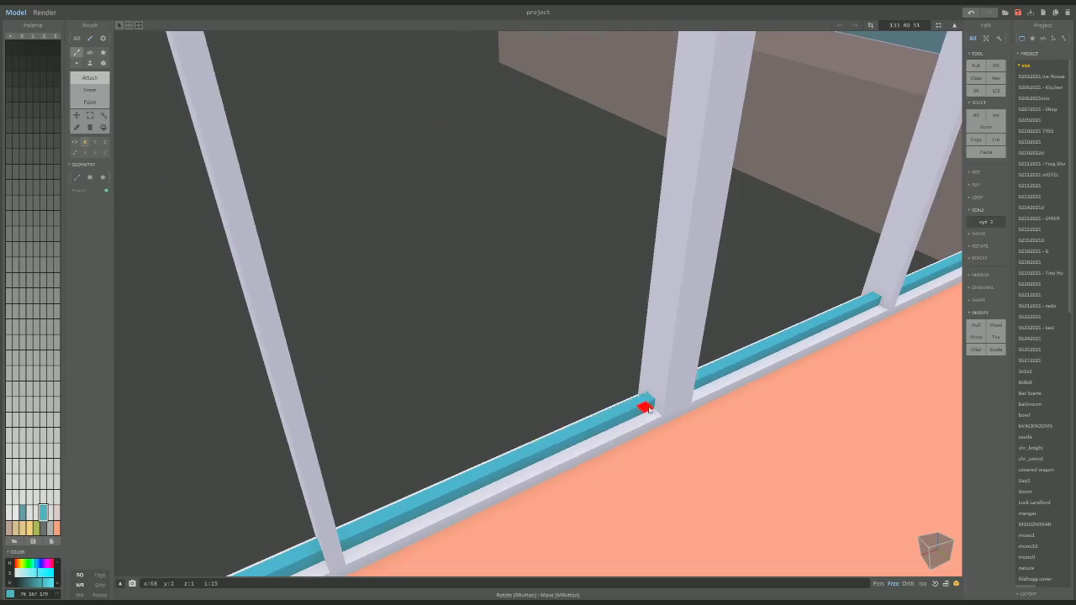
pyautogui.moveTo(644, 408); pyautogui.dragTo(644, 439, button='right')
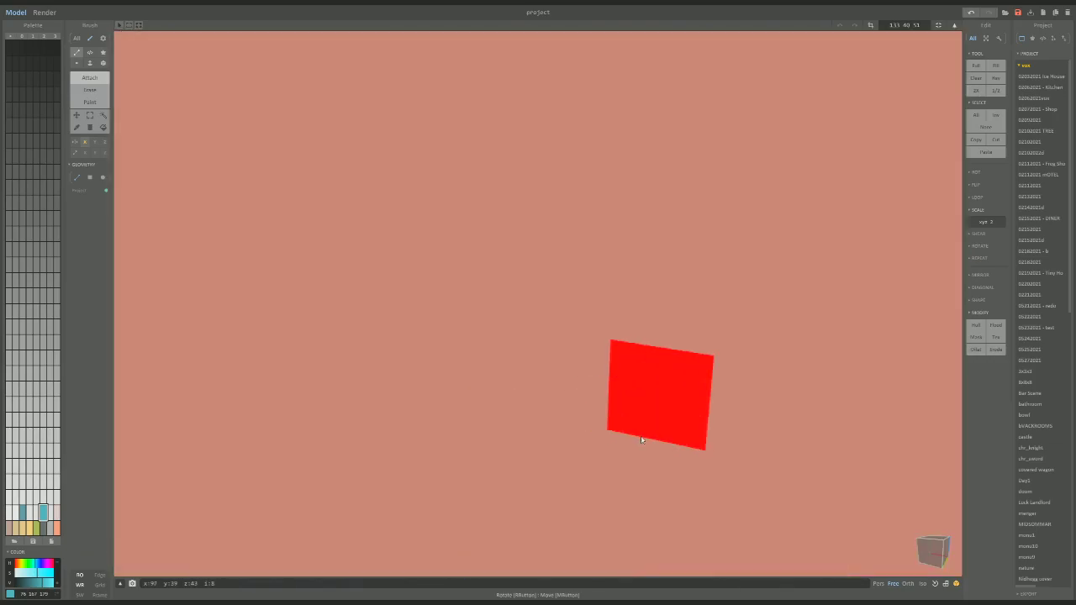
pyautogui.moveTo(607, 402); pyautogui.dragTo(616, 458, button='right')
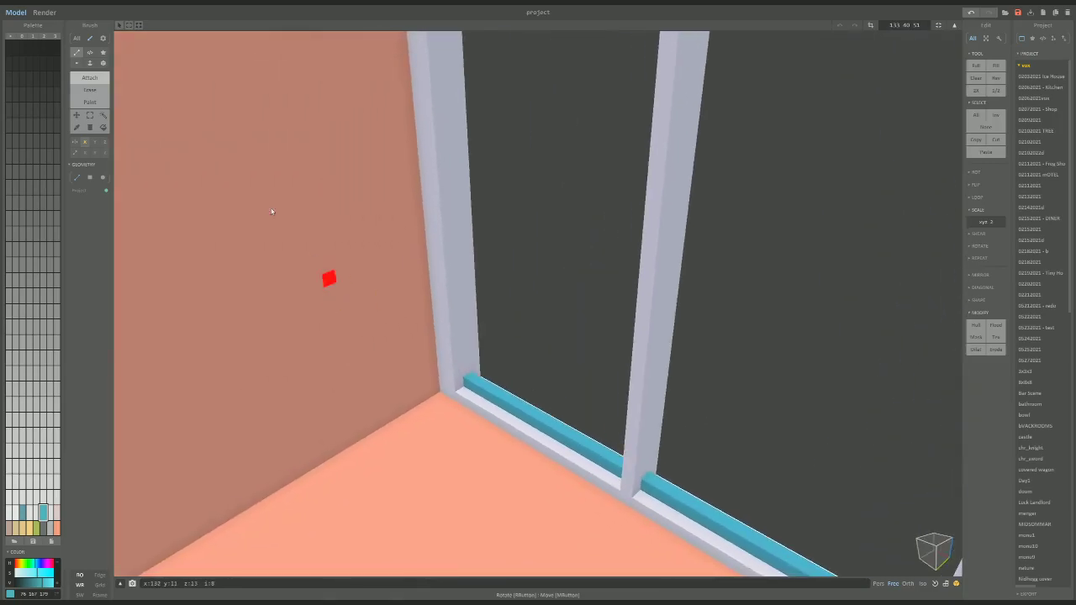
pyautogui.click(90, 63)
pyautogui.scroll(8, 483, 289)
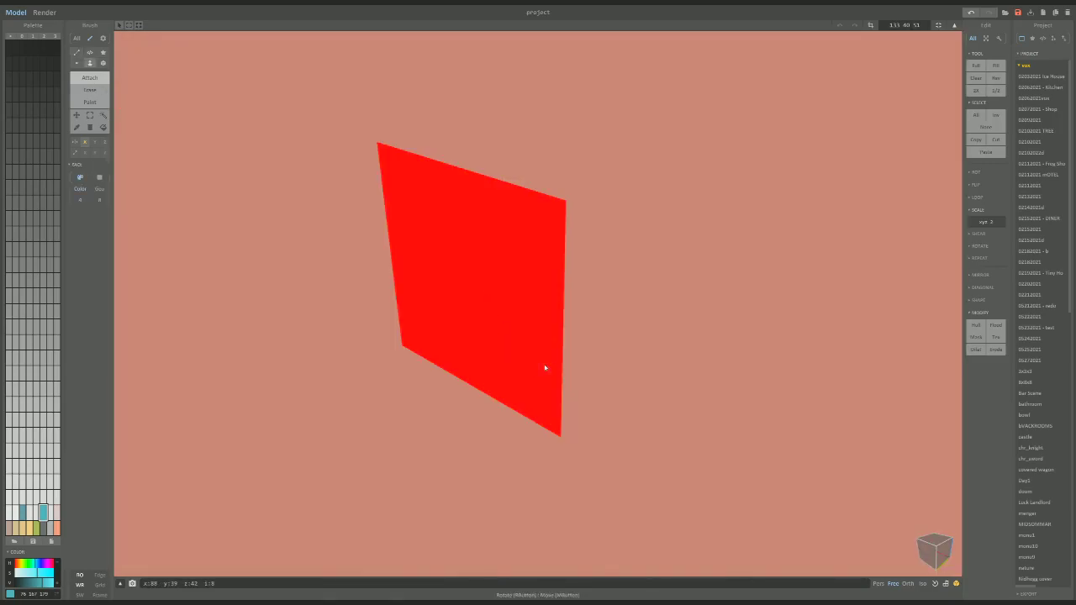
pyautogui.scroll(-10, 544, 368)
pyautogui.scroll(5, 503, 420)
pyautogui.moveTo(504, 420); pyautogui.dragTo(478, 348, button='right')
pyautogui.scroll(6, 533, 312)
pyautogui.scroll(-4, 576, 312)
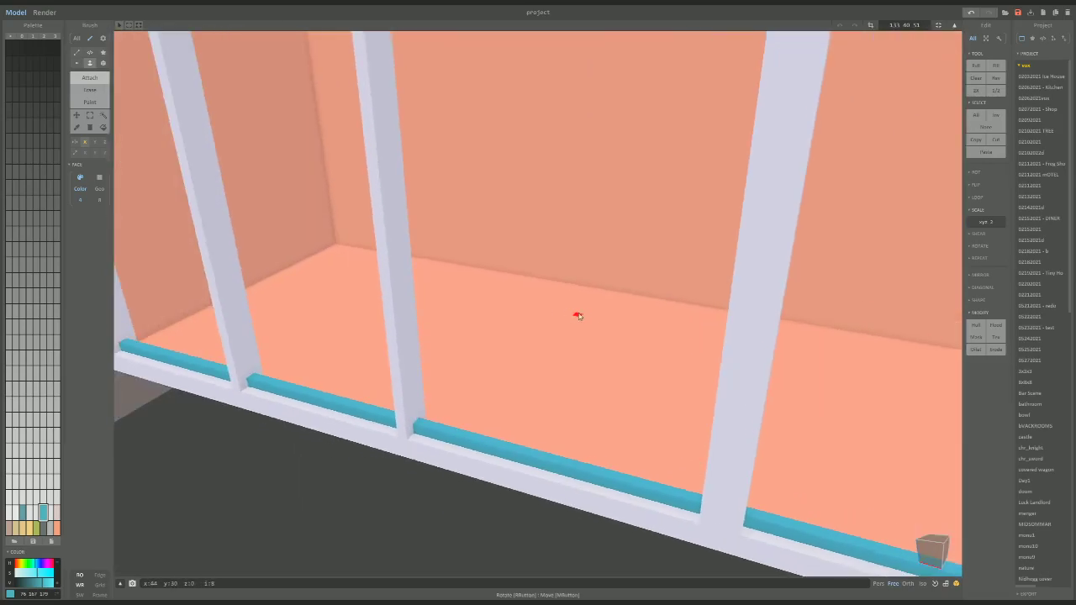
pyautogui.scroll(4, 600, 302)
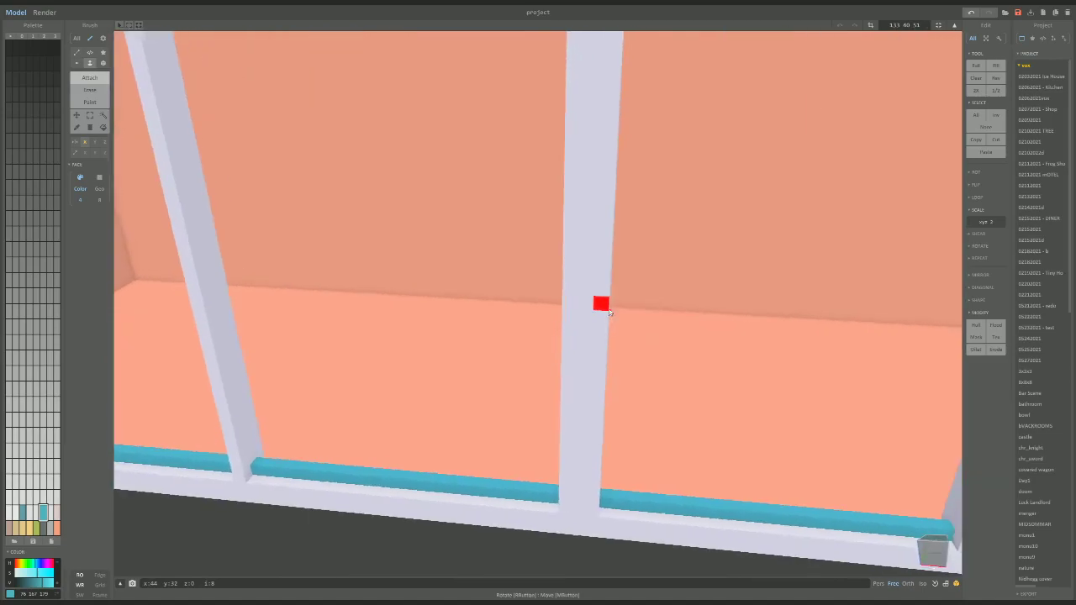
# Change the palette swatch beside teal to muted gold and draw a mirrored full-height box column in the room corner beside the frame.
pyautogui.click(36, 511)
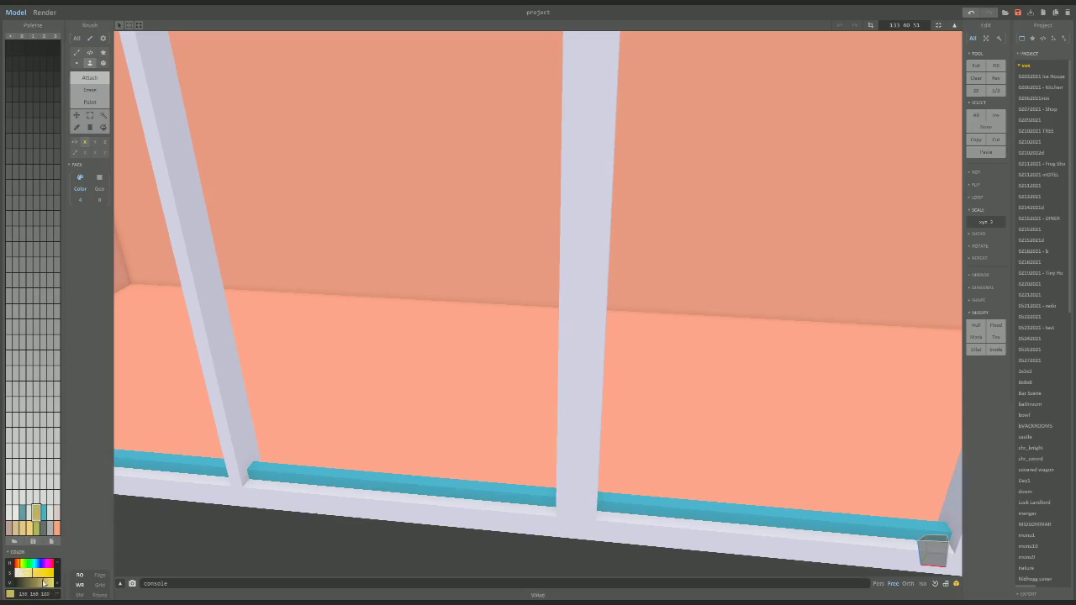
pyautogui.scroll(-5, 535, 440)
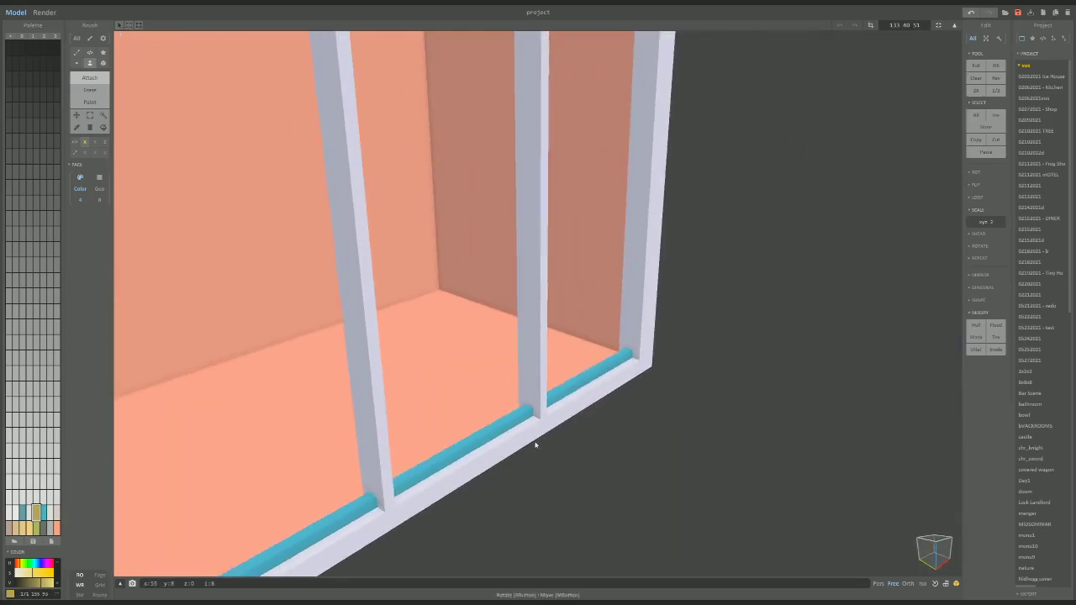
pyautogui.scroll(10, 532, 439)
pyautogui.scroll(-5, 600, 446)
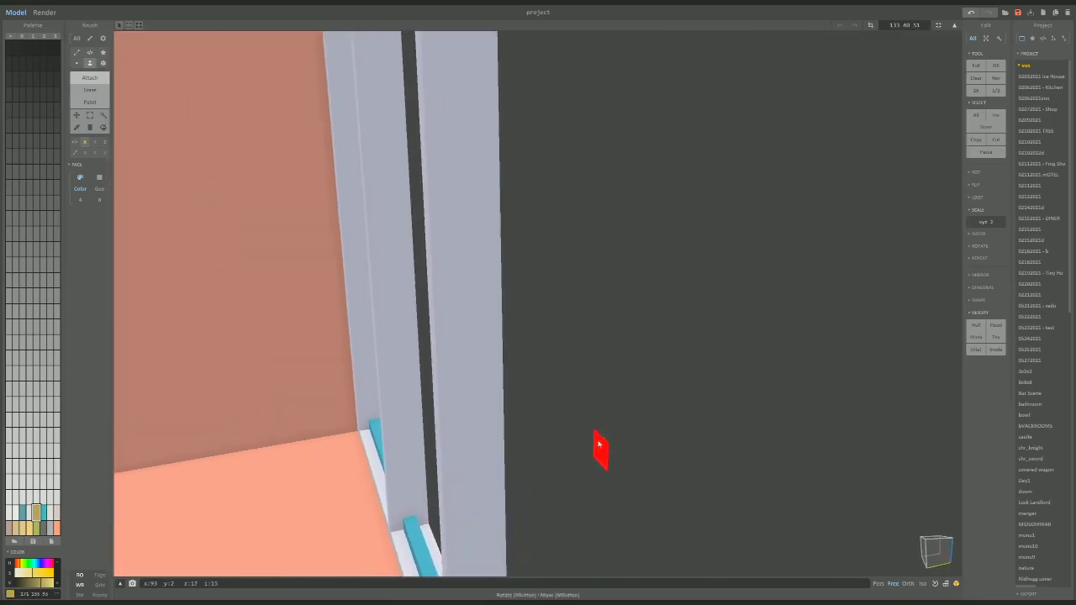
pyautogui.scroll(6, 684, 437)
pyautogui.scroll(-5, 704, 433)
pyautogui.scroll(-4, 655, 476)
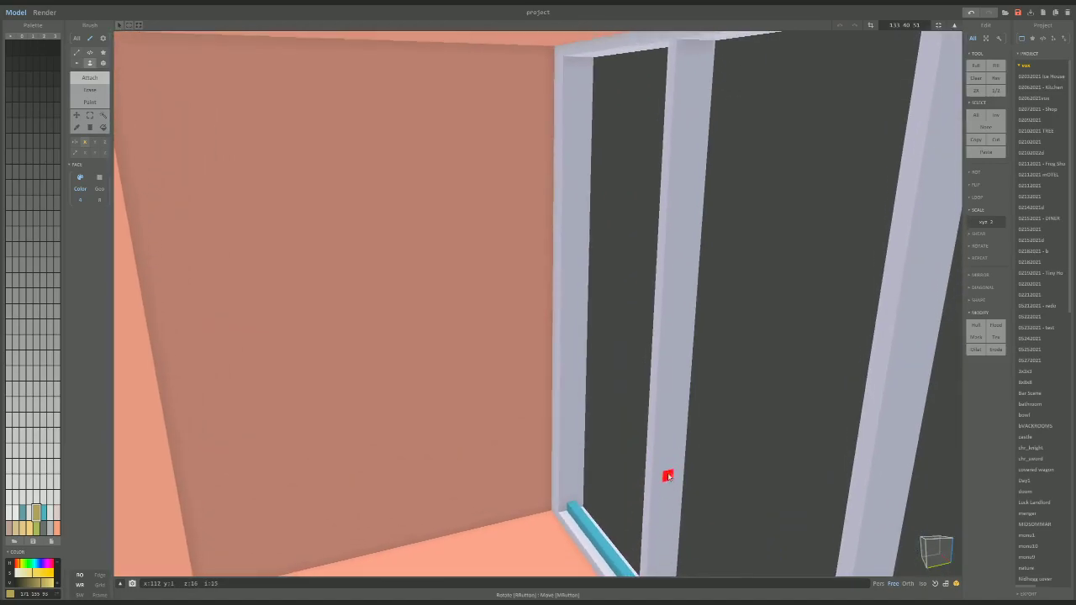
pyautogui.scroll(3, 643, 452)
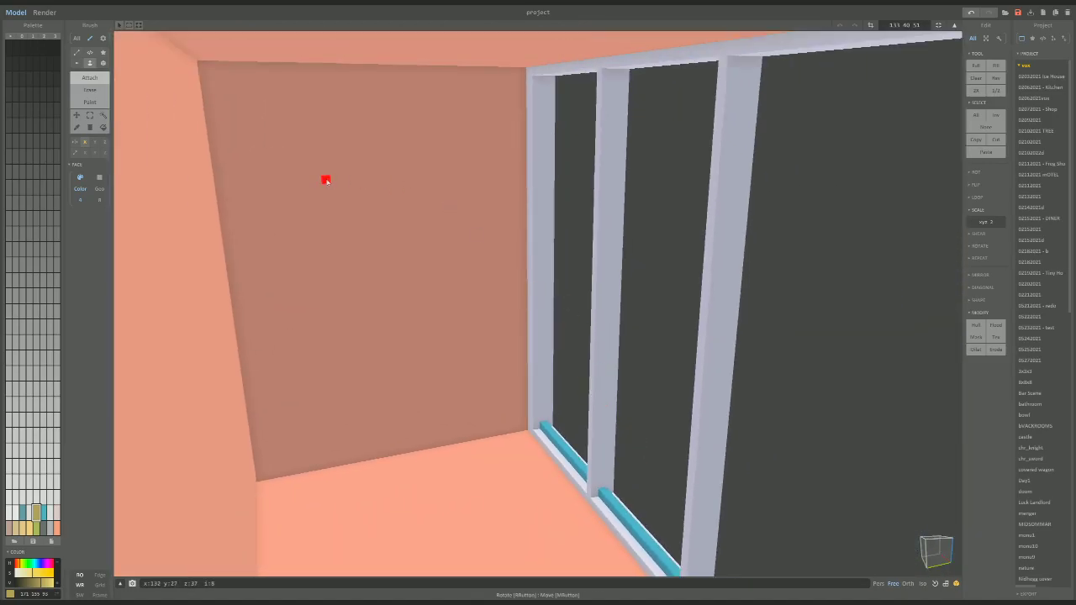
pyautogui.click(102, 63)
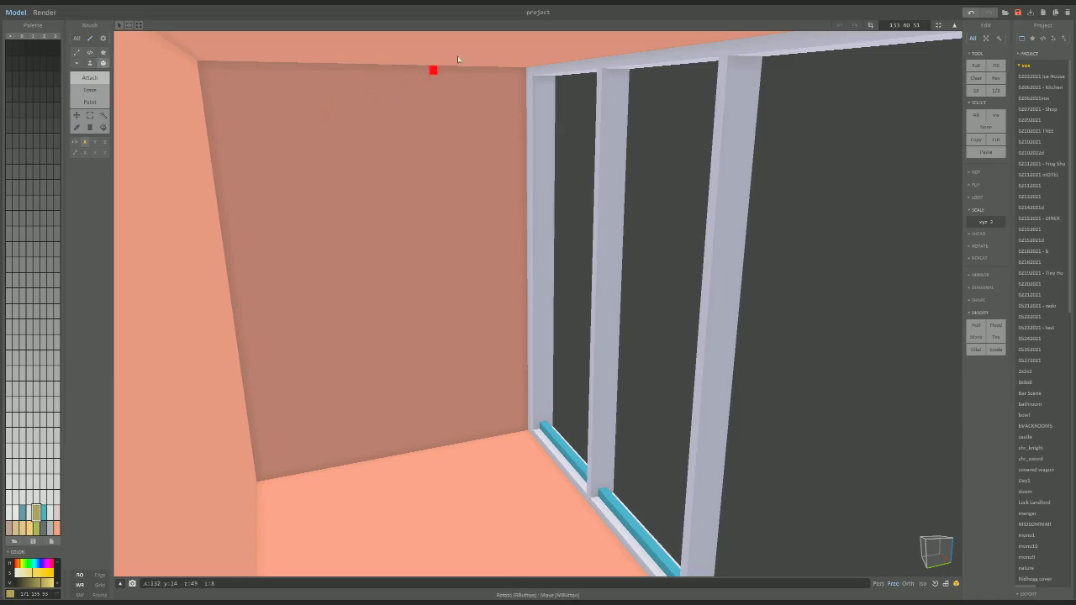
pyautogui.moveTo(530, 73)
pyautogui.mouseDown()
pyautogui.moveTo(542, 105)
pyautogui.moveTo(504, 353)
pyautogui.moveTo(526, 433)
pyautogui.mouseUp()
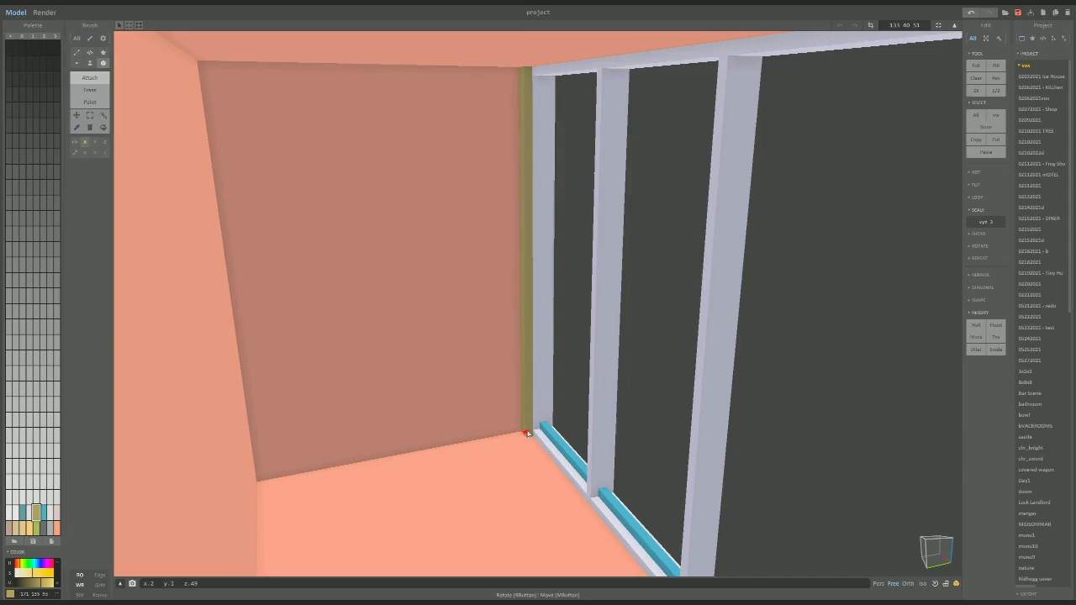
# Extend the gold corner column several voxels along the window with the Face brush to form a wide curtain panel.
pyautogui.click(90, 63)
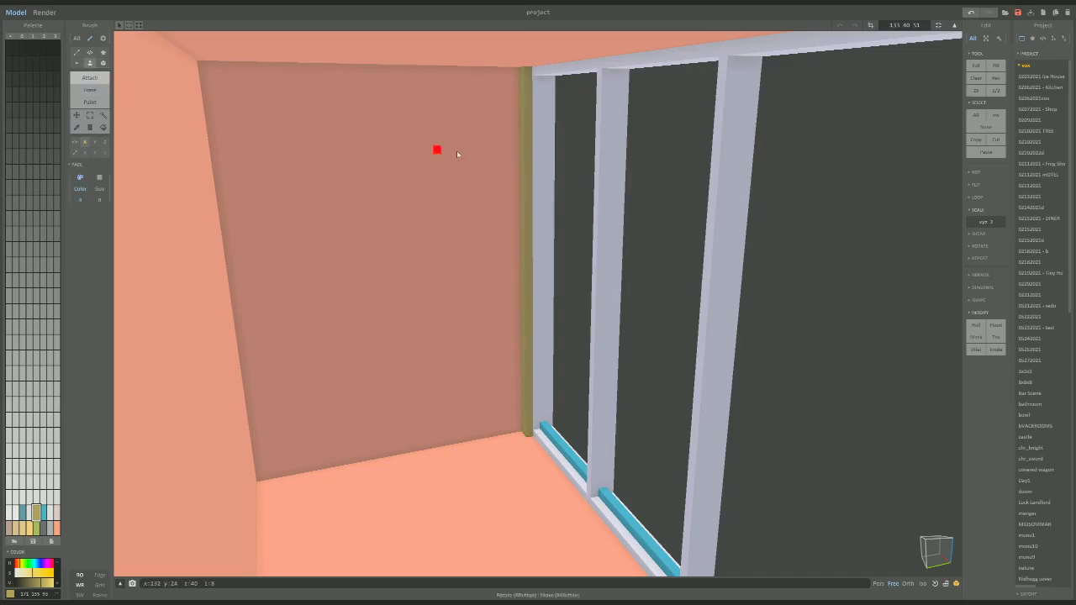
pyautogui.moveTo(527, 190); pyautogui.dragTo(555, 223)
pyautogui.moveTo(561, 217); pyautogui.dragTo(542, 205, button='right')
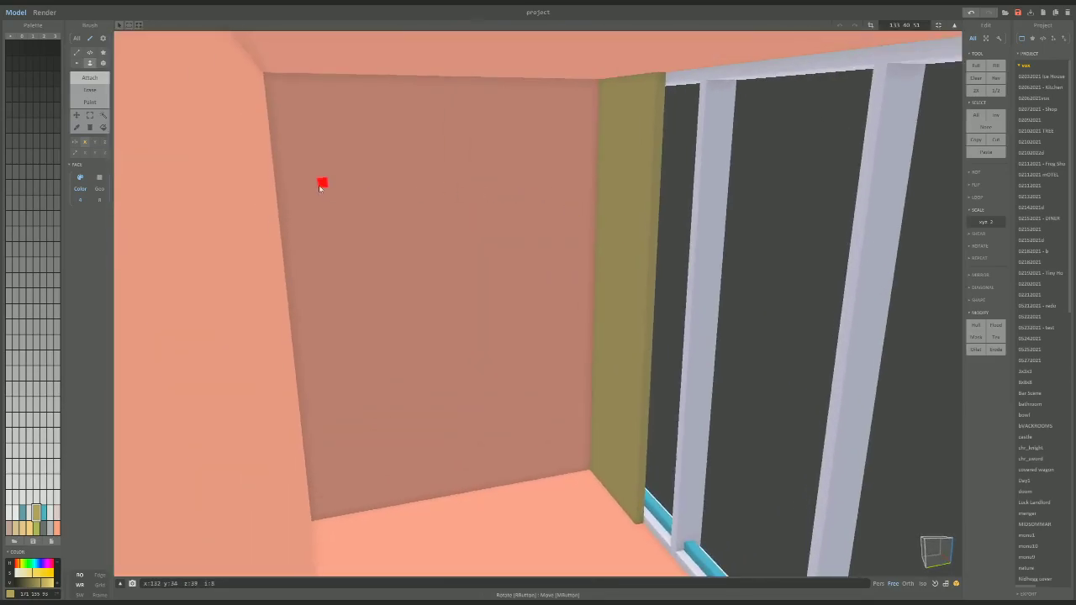
# Draw full-height raised vertical ridges on the gold panel with the line brush, one mid-panel and one along its free edge, as curtain folds.
pyautogui.click(76, 52)
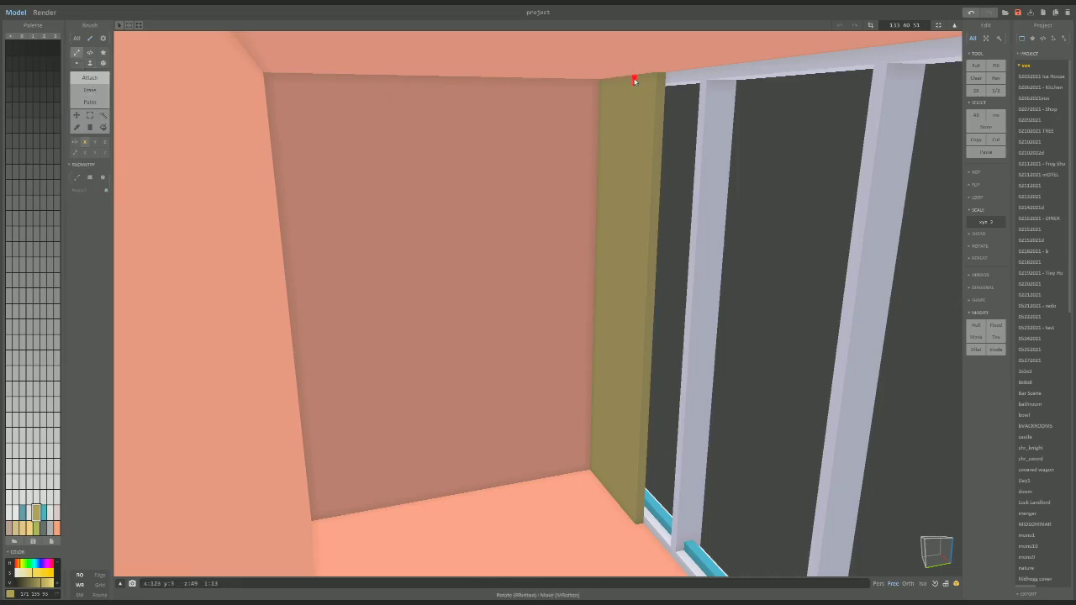
pyautogui.moveTo(634, 80)
pyautogui.mouseDown()
pyautogui.moveTo(602, 248)
pyautogui.moveTo(620, 463)
pyautogui.mouseUp()
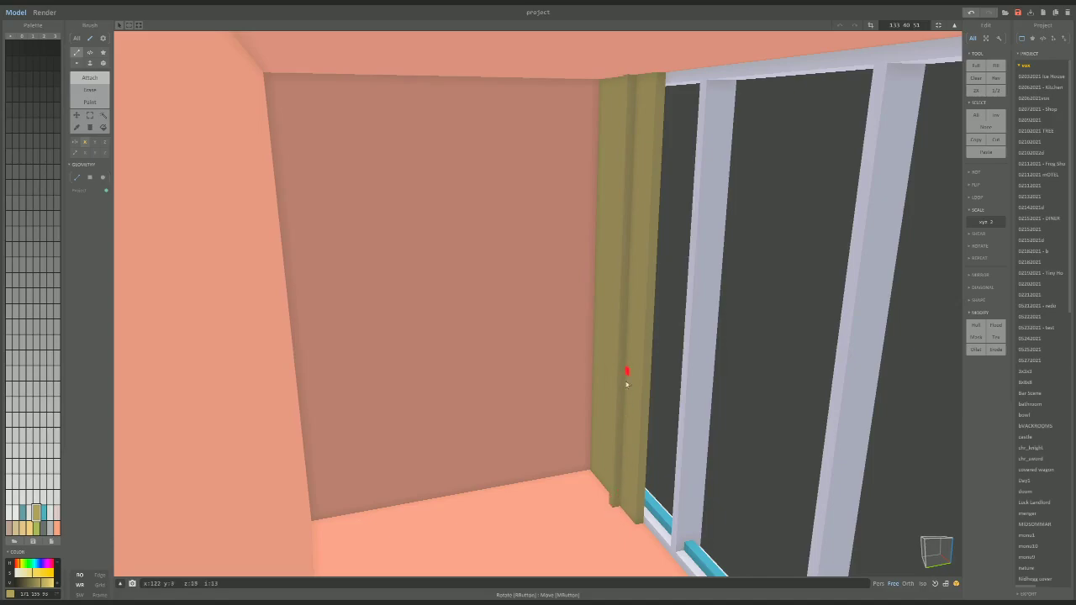
pyautogui.scroll(5, 635, 298)
pyautogui.scroll(-5, 708, 324)
pyautogui.scroll(3, 667, 334)
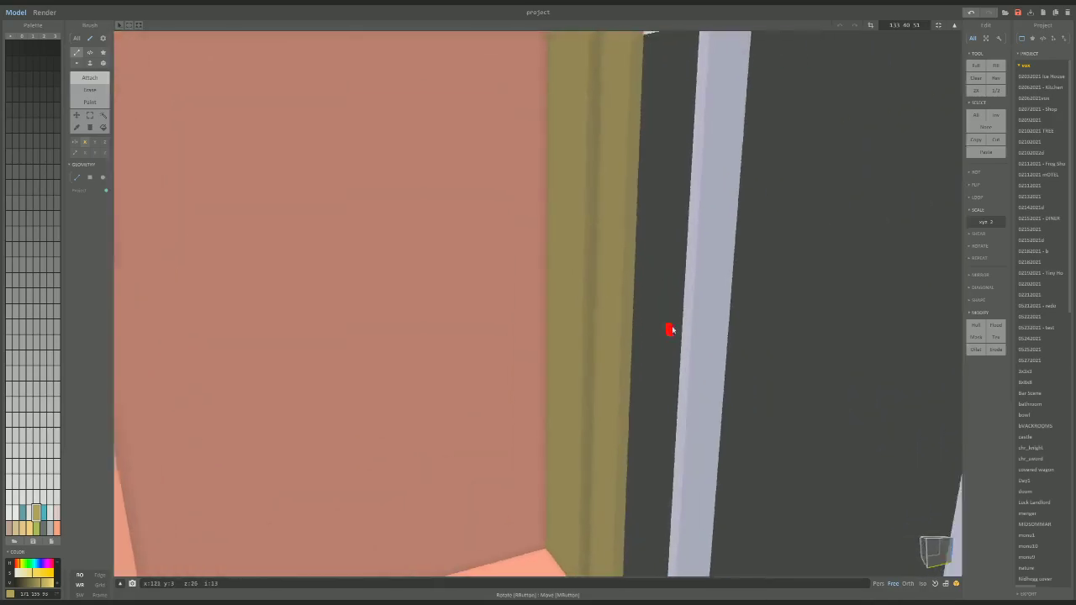
pyautogui.moveTo(669, 328); pyautogui.dragTo(580, 294, button='right')
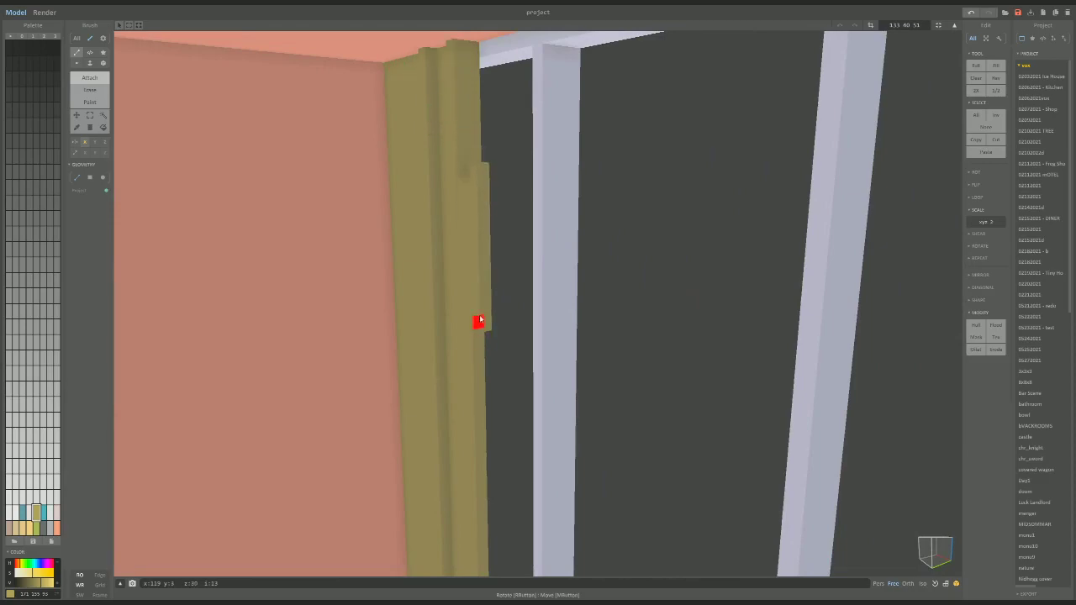
pyautogui.moveTo(470, 410); pyautogui.dragTo(463, 353, button='right')
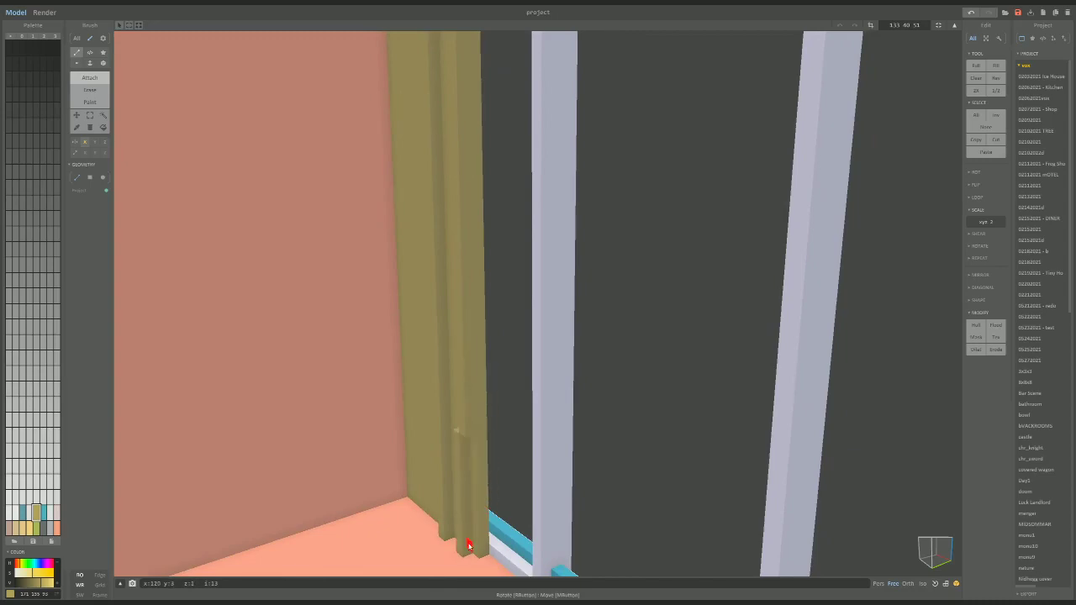
pyautogui.moveTo(460, 475); pyautogui.dragTo(527, 291, button='right')
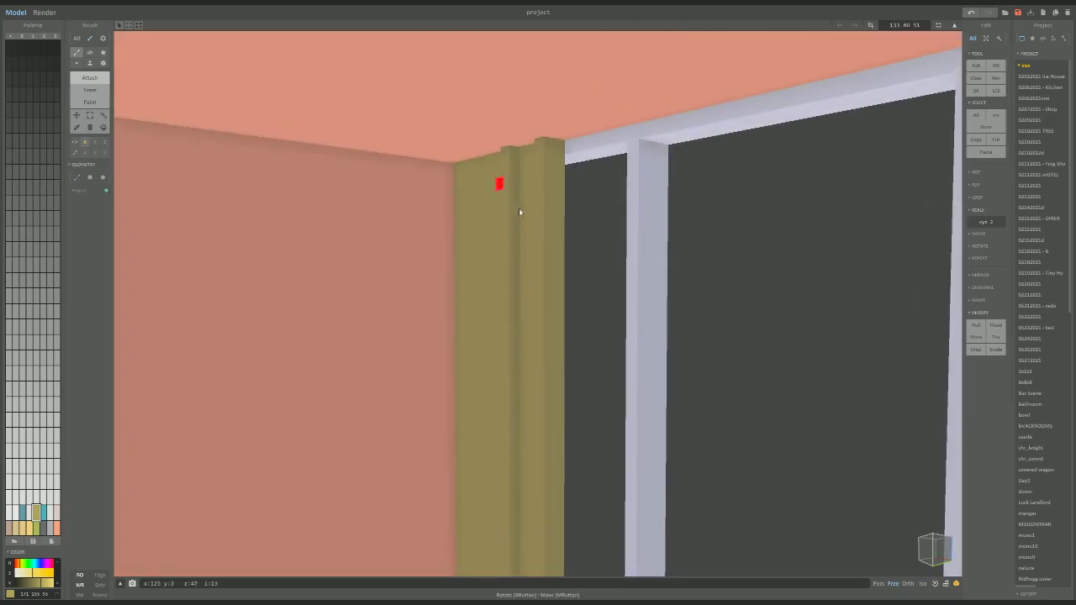
# Turn off mirroring along the X axis.
pyautogui.moveTo(519, 211); pyautogui.dragTo(686, 301, button='right')
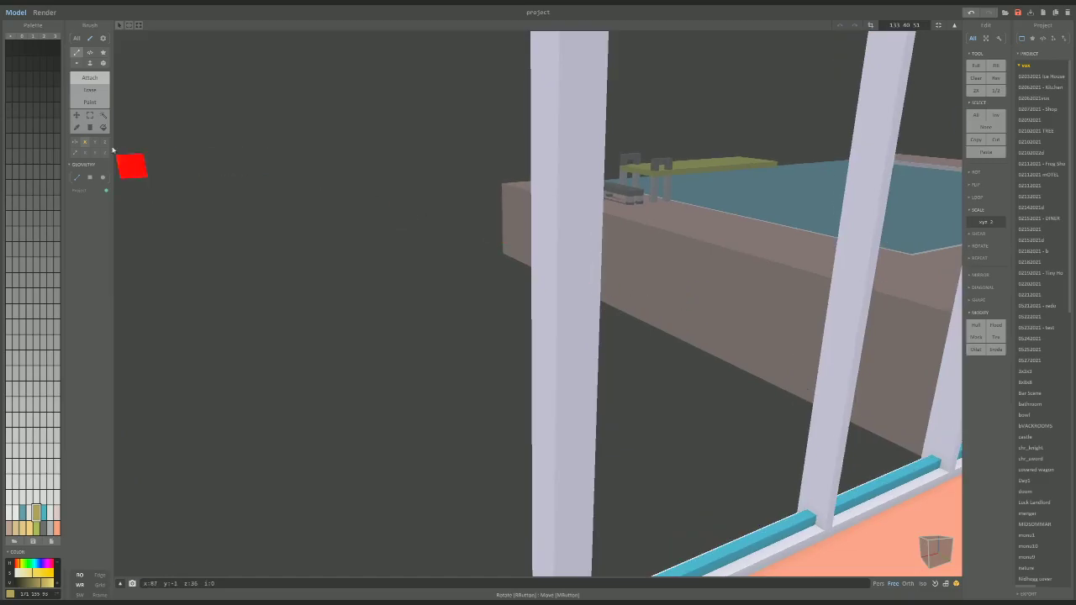
pyautogui.moveTo(285, 200); pyautogui.dragTo(295, 187, button='right')
pyautogui.moveTo(208, 191); pyautogui.dragTo(514, 262, button='right')
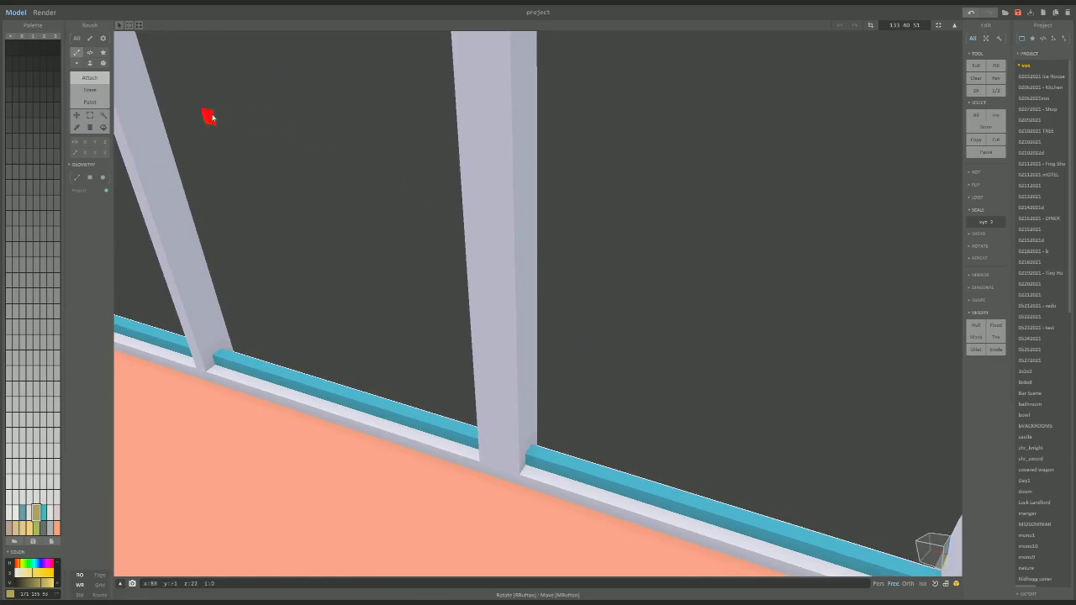
# Draw a short gold box along the window frame's top edge beside the wide centre post, inside the room.
pyautogui.click(104, 63)
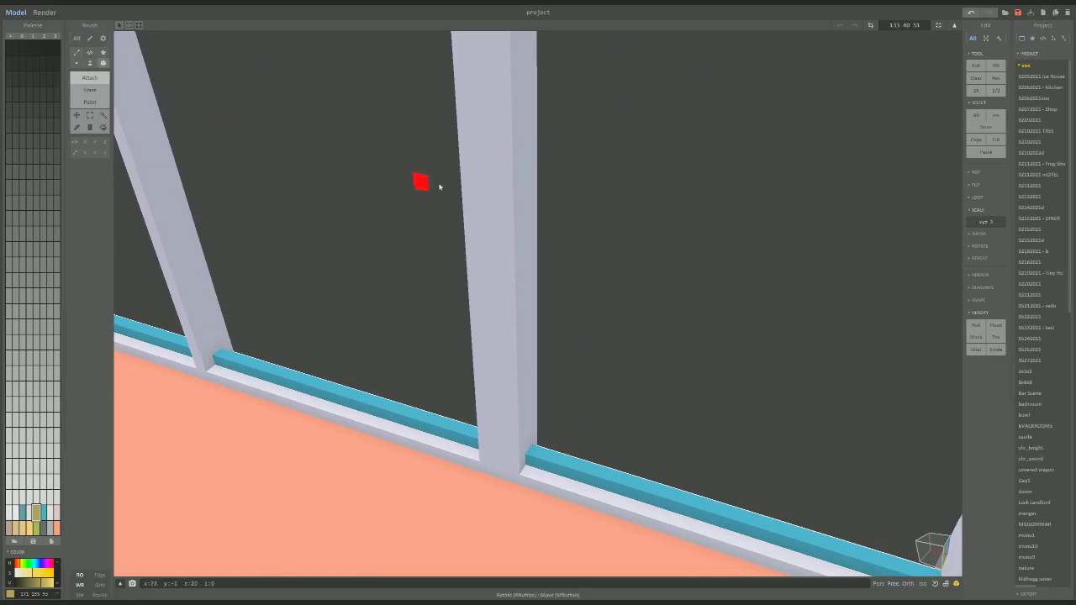
pyautogui.scroll(5, 449, 172)
pyautogui.scroll(-5, 387, 185)
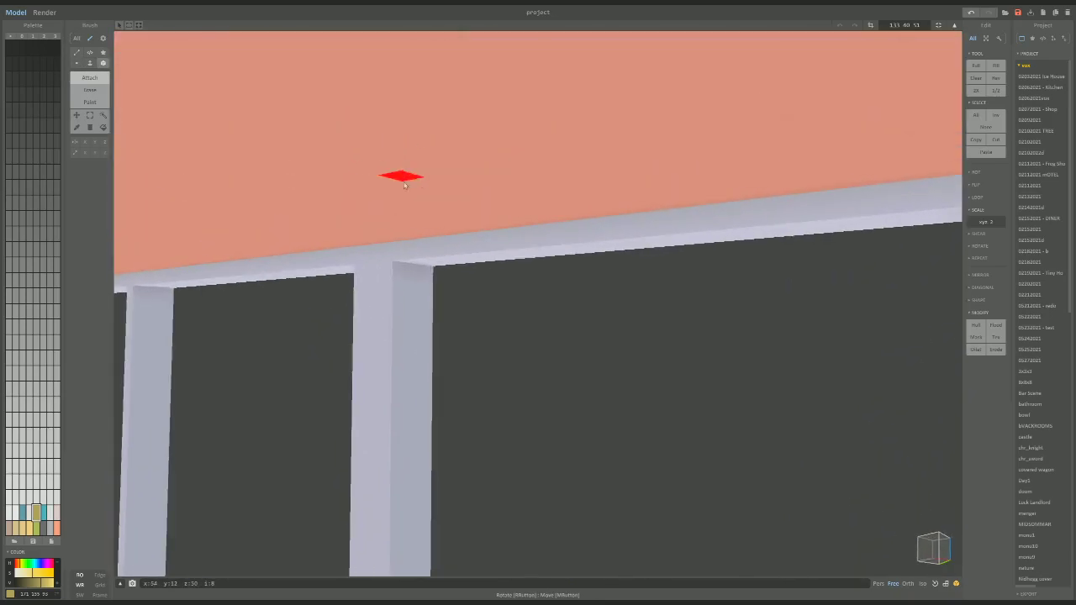
pyautogui.moveTo(384, 248)
pyautogui.mouseDown()
pyautogui.moveTo(565, 241)
pyautogui.moveTo(517, 242)
pyautogui.mouseUp()
# Extend the short gold box's underside down to the floor with the Face brush to form a curtain panel behind the centre post.
pyautogui.click(91, 64)
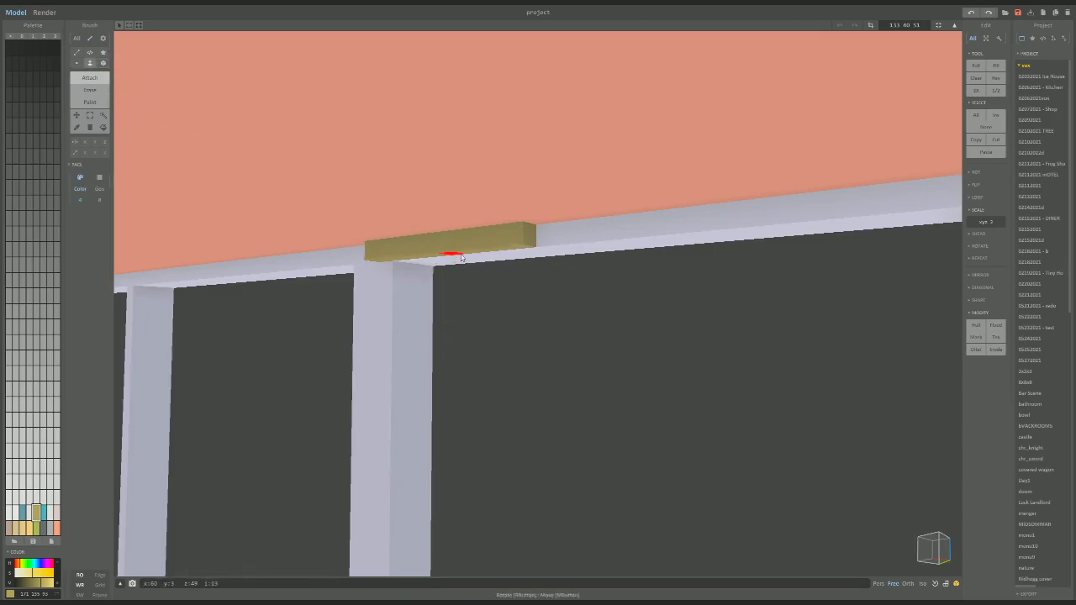
pyautogui.moveTo(460, 257); pyautogui.dragTo(451, 456)
pyautogui.moveTo(451, 457); pyautogui.dragTo(432, 336, button='middle')
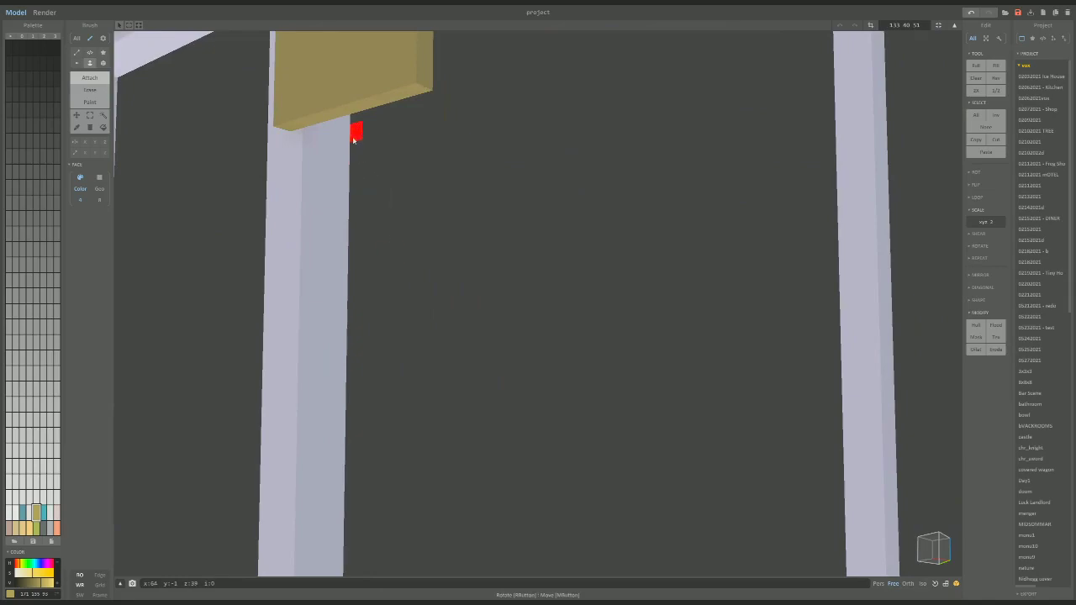
pyautogui.moveTo(356, 110); pyautogui.dragTo(355, 337)
pyautogui.moveTo(355, 337); pyautogui.dragTo(399, 108, button='right')
pyautogui.moveTo(399, 109); pyautogui.dragTo(374, 328)
pyautogui.moveTo(375, 328); pyautogui.dragTo(365, 283, button='right')
pyautogui.moveTo(373, 300); pyautogui.dragTo(396, 501)
pyautogui.moveTo(295, 269); pyautogui.dragTo(327, 278, button='right')
# Draw a full-height vertical ridge on the centre gold curtain panel with the line brush as a fold.
pyautogui.click(76, 52)
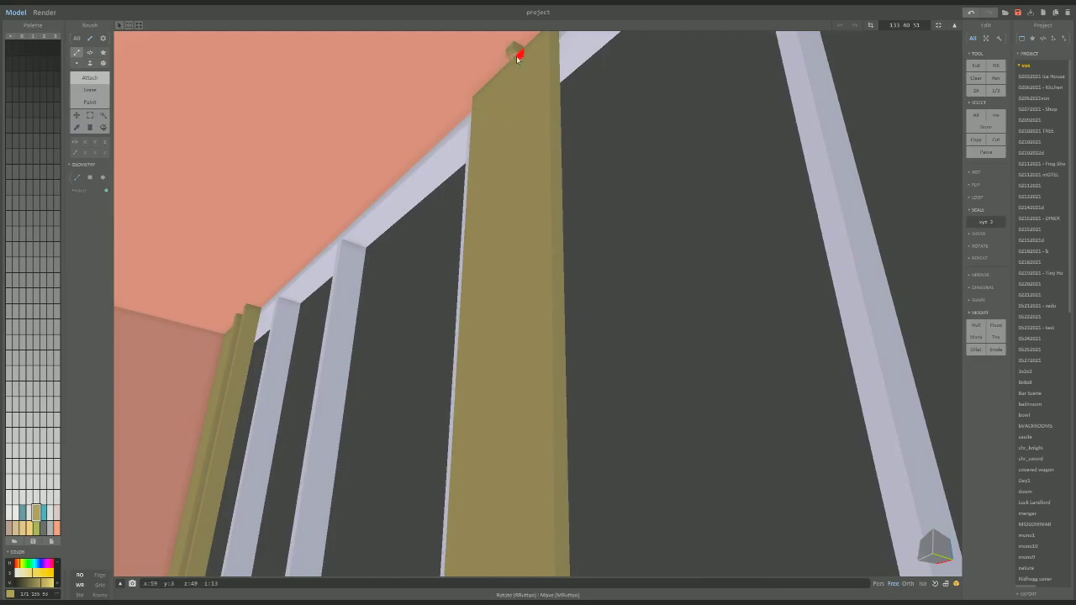
pyautogui.moveTo(517, 57)
pyautogui.mouseDown()
pyautogui.moveTo(547, 449)
pyautogui.moveTo(522, 551)
pyautogui.mouseUp()
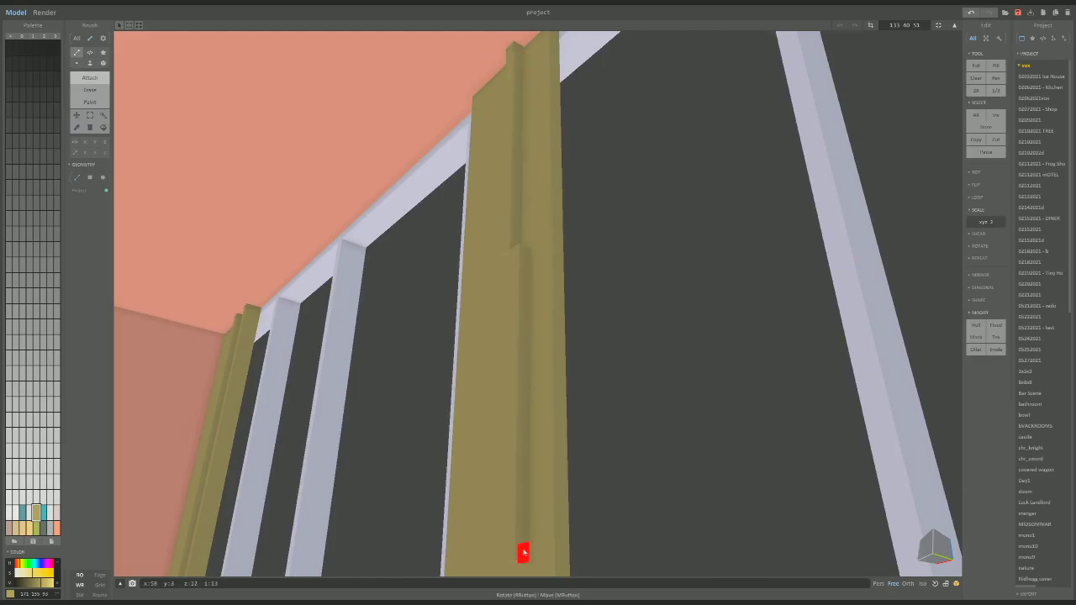
pyautogui.moveTo(516, 555); pyautogui.dragTo(496, 418, button='right')
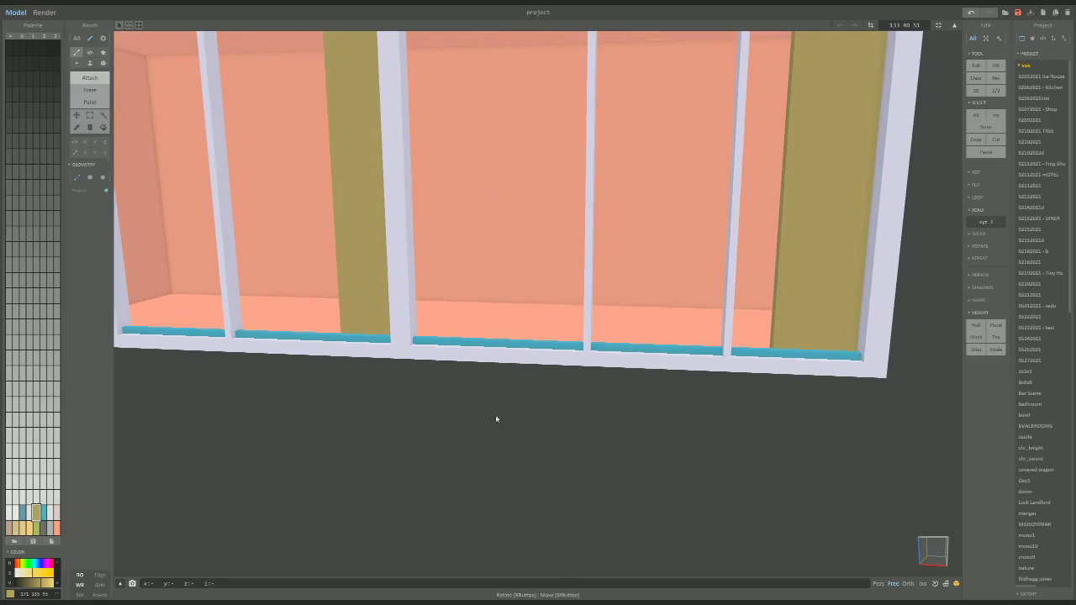
pyautogui.moveTo(449, 380); pyautogui.dragTo(510, 431, button='right')
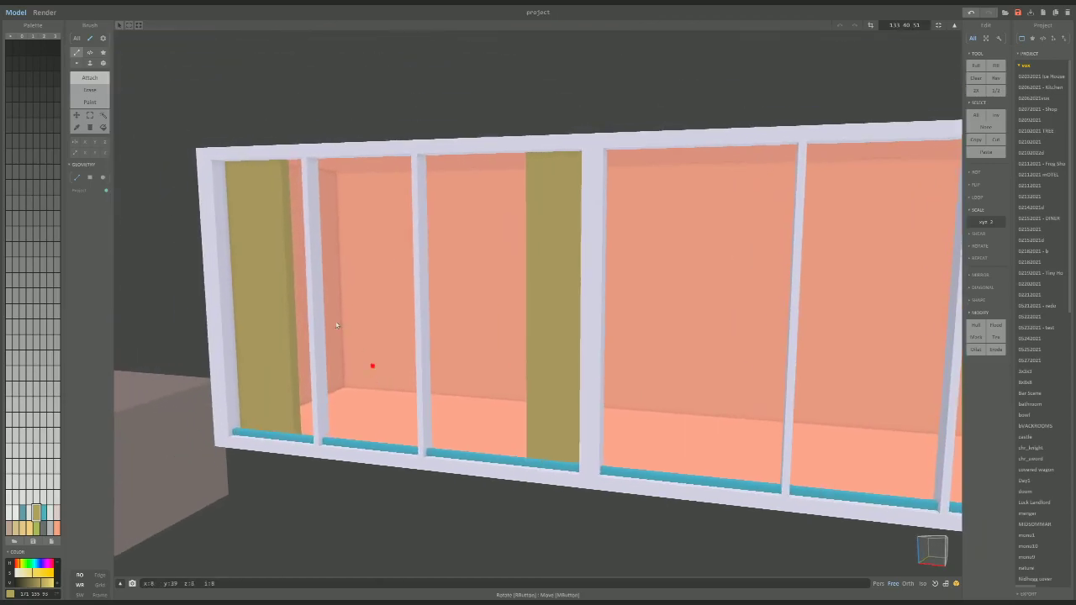
# Erase the gold corner curtain and its two fold ridges at the window end nearest the neighbouring building with the Face brush.
pyautogui.click(90, 63)
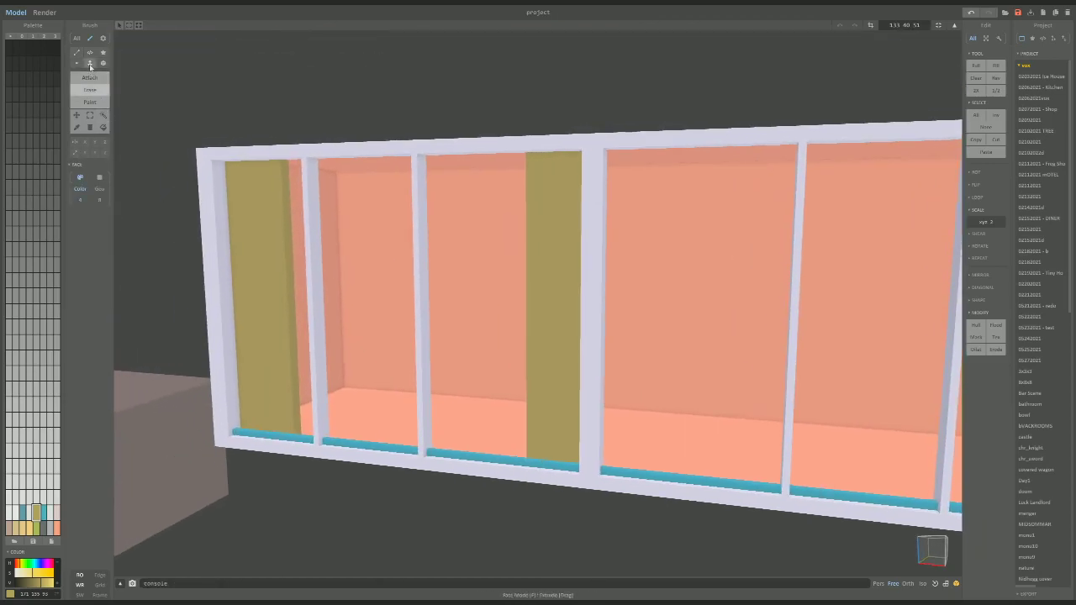
pyautogui.click(90, 89)
pyautogui.click(266, 224)
pyautogui.moveTo(339, 288)
pyautogui.mouseDown(button='right')
pyautogui.moveTo(371, 341)
pyautogui.moveTo(376, 326)
pyautogui.mouseUp(button='right')
pyautogui.click(367, 348)
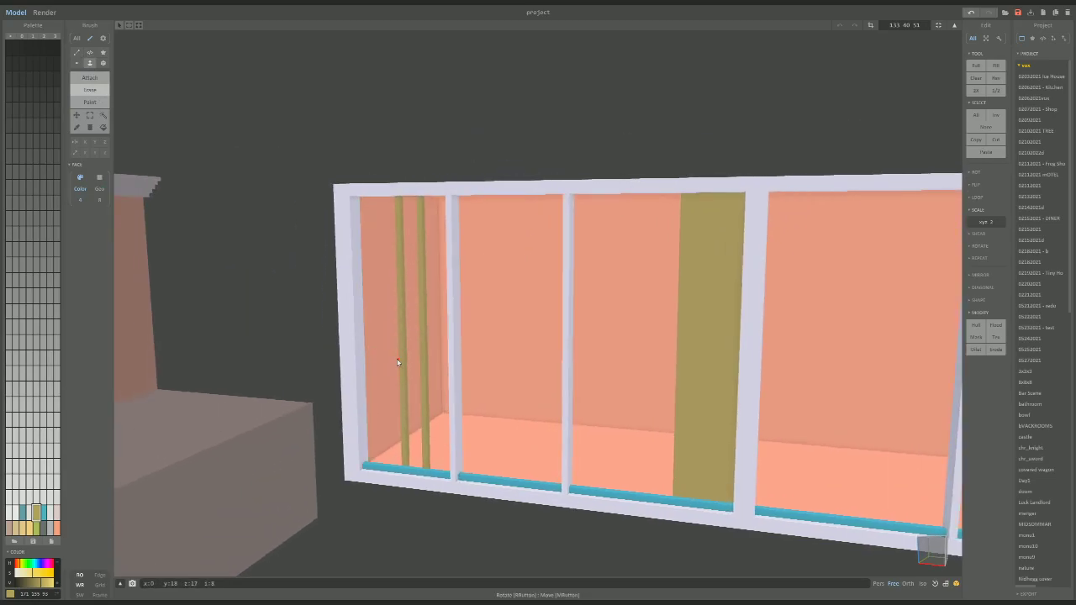
pyautogui.click(400, 363)
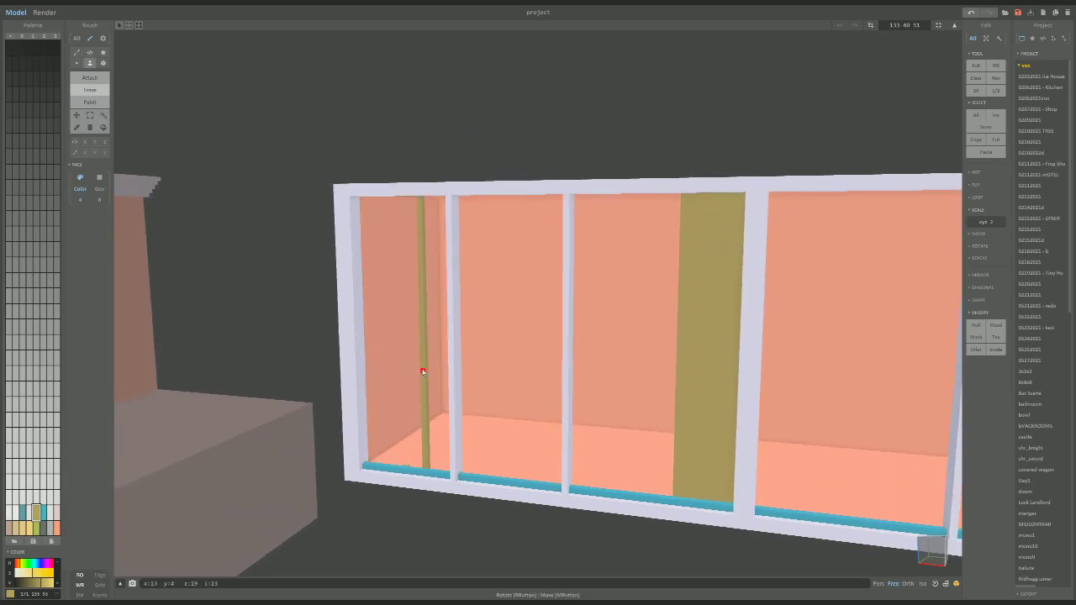
pyautogui.click(422, 371)
pyautogui.moveTo(480, 372)
pyautogui.mouseDown(button='right')
pyautogui.moveTo(541, 380)
pyautogui.moveTo(507, 413)
pyautogui.moveTo(360, 340)
pyautogui.mouseUp(button='right')
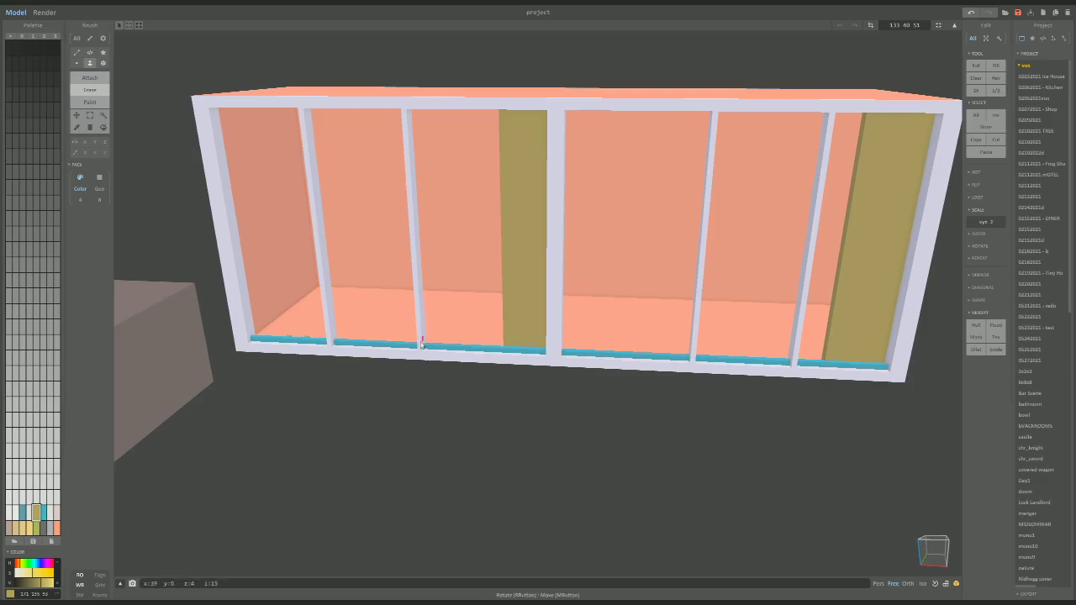
# Pick the teal glass colour and erase the leftover gold voxels along the floor at the cleared window end.
pyautogui.keyDown('alt'); pyautogui.click(397, 347); pyautogui.keyUp('alt')
pyautogui.moveTo(414, 330); pyautogui.dragTo(383, 307, button='right')
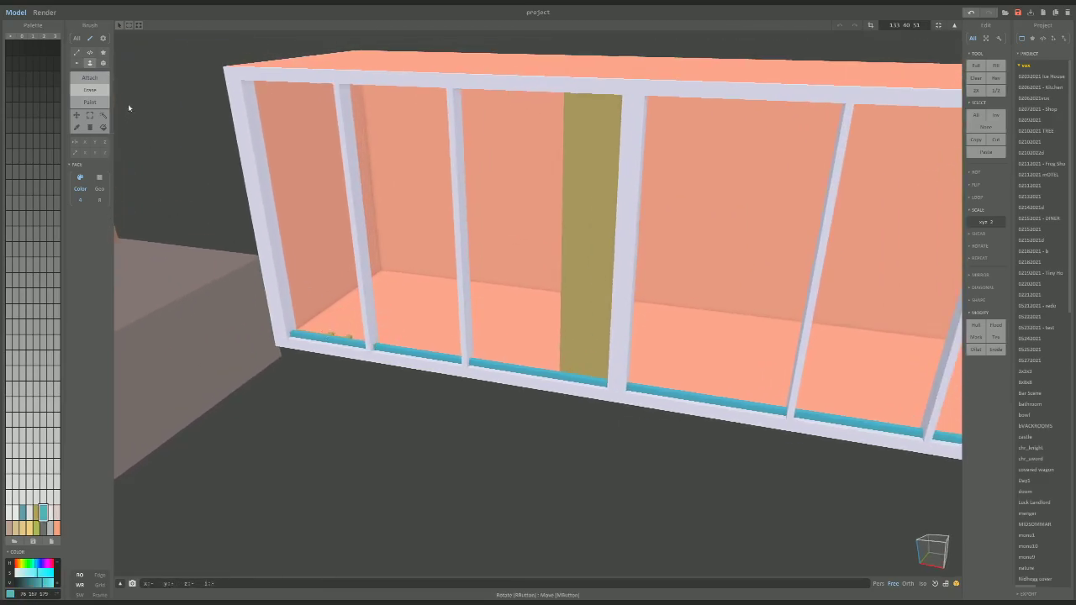
pyautogui.scroll(3, 277, 328)
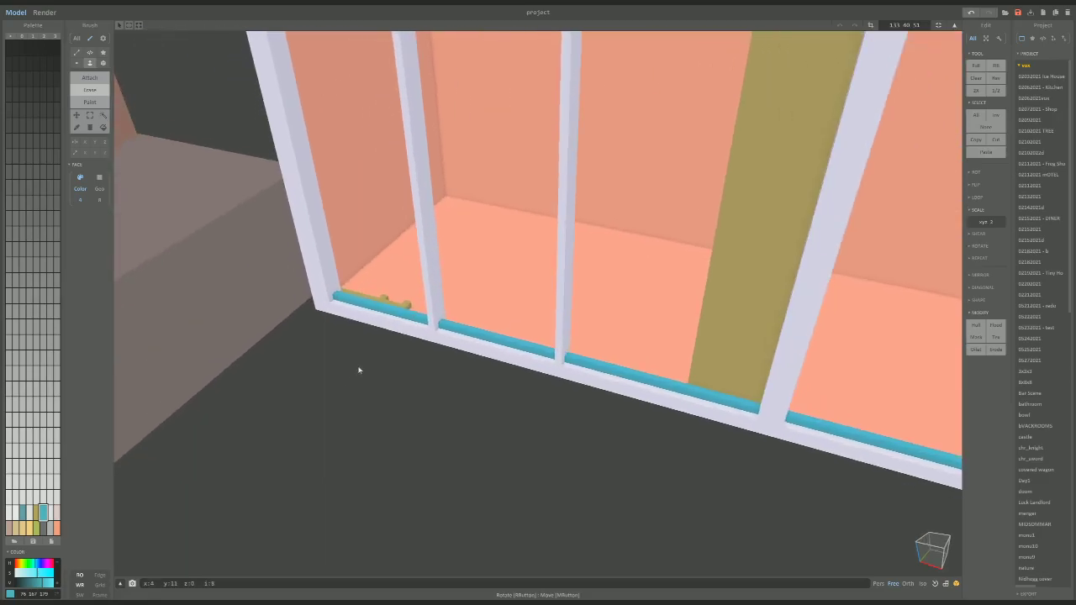
pyautogui.click(383, 305)
# Extend the teal glass lines up to the frame's top with the Face brush, filling the three panes nearest the neighbouring building.
pyautogui.click(90, 77)
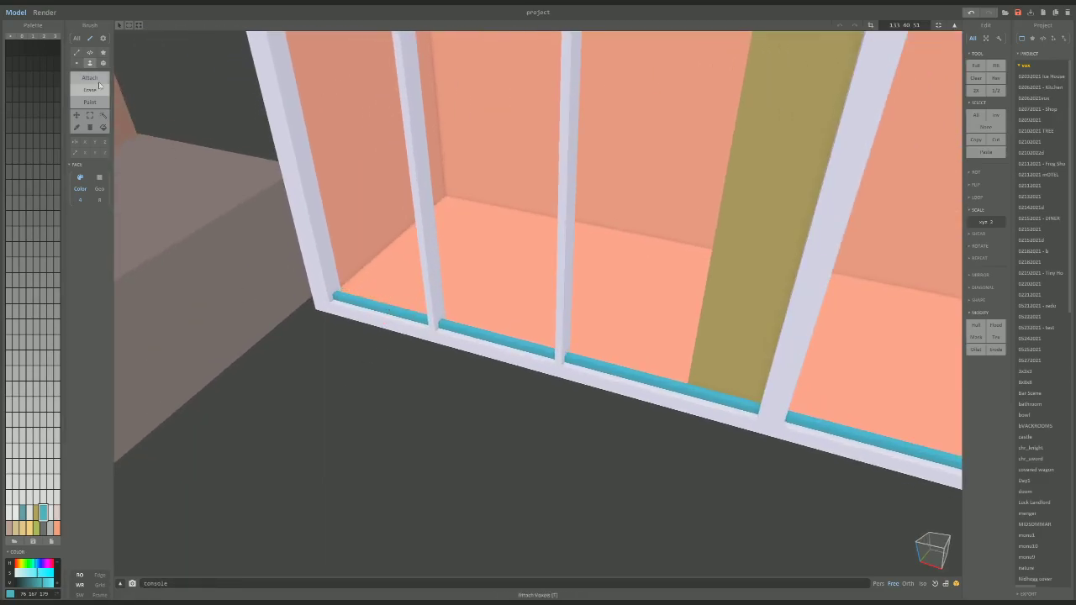
pyautogui.moveTo(237, 134); pyautogui.dragTo(403, 265, button='right')
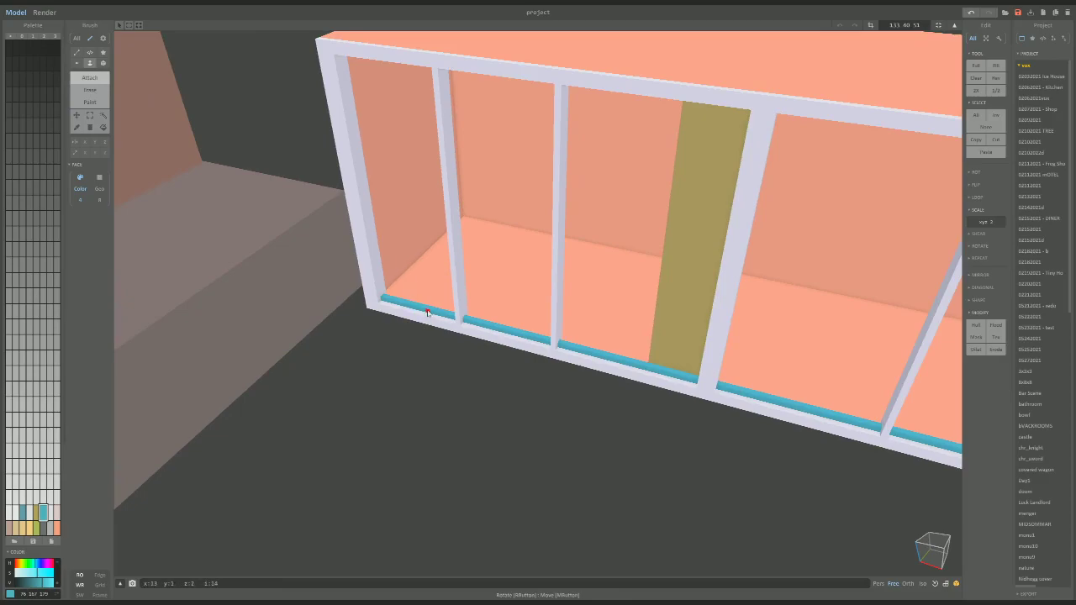
pyautogui.moveTo(422, 315); pyautogui.dragTo(406, 63)
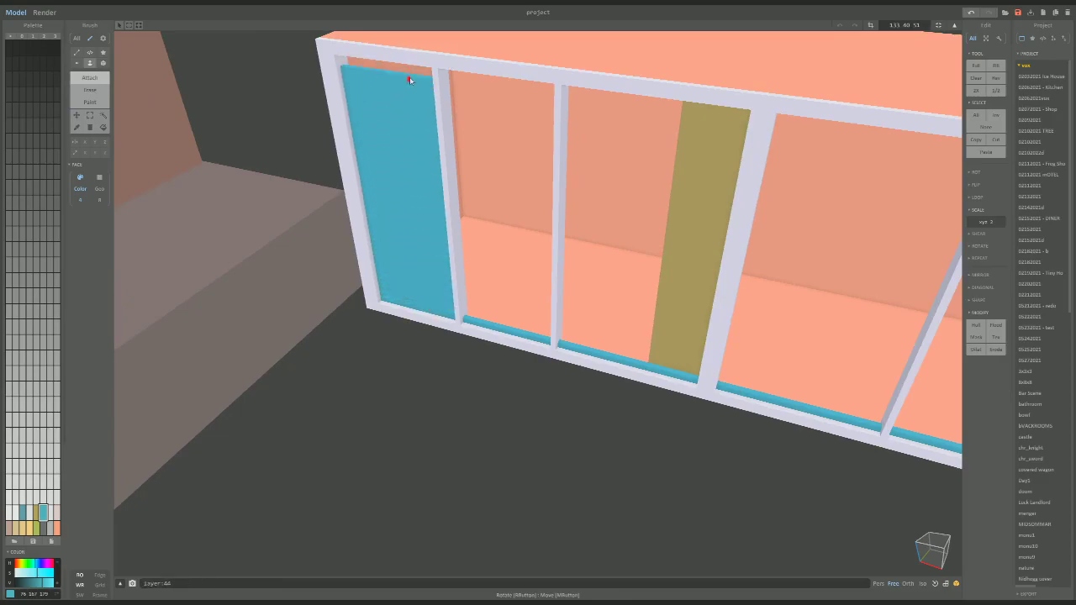
pyautogui.moveTo(404, 60); pyautogui.dragTo(403, 278, button='right')
pyautogui.moveTo(471, 435); pyautogui.dragTo(449, 181)
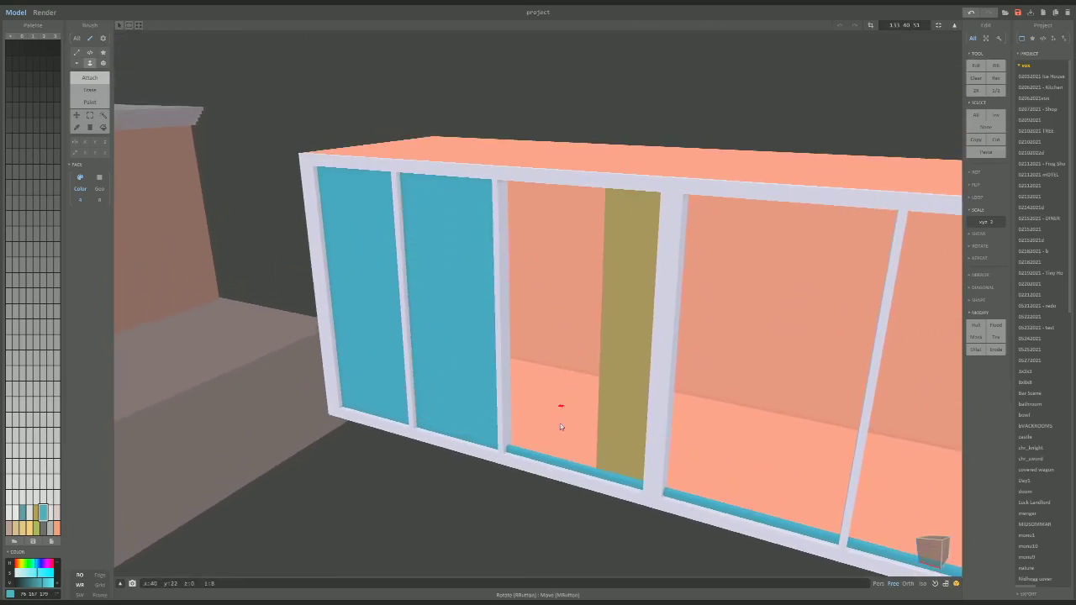
pyautogui.moveTo(566, 463); pyautogui.dragTo(559, 186)
# Fill the three panes on the other side of the centre post by extending their teal glass lines to the frame's top.
pyautogui.scroll(3, 697, 420)
pyautogui.moveTo(690, 411); pyautogui.dragTo(631, 421, button='right')
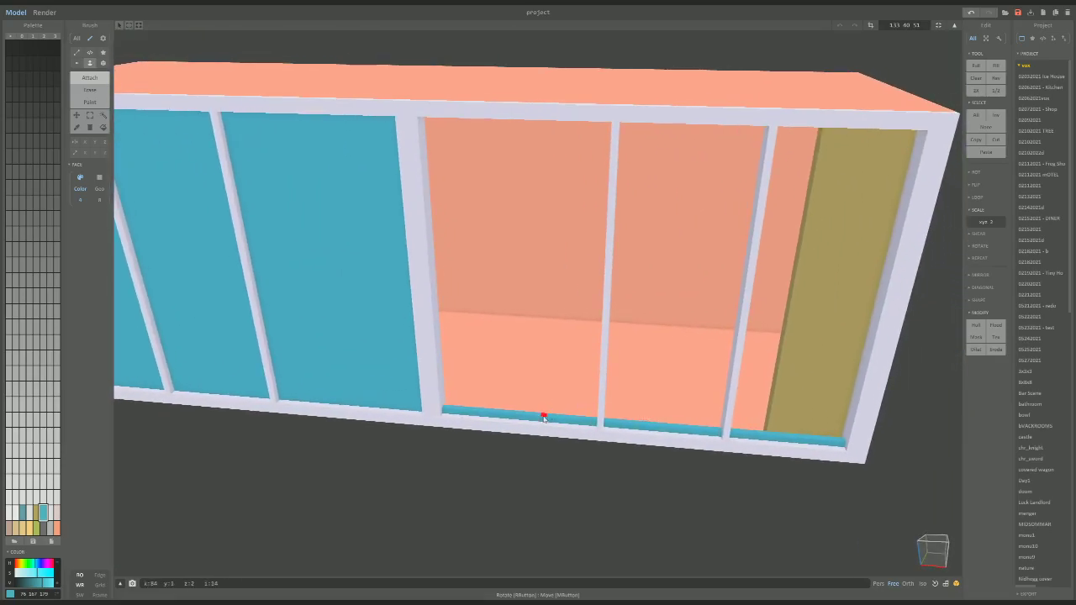
pyautogui.moveTo(544, 422); pyautogui.dragTo(560, 144)
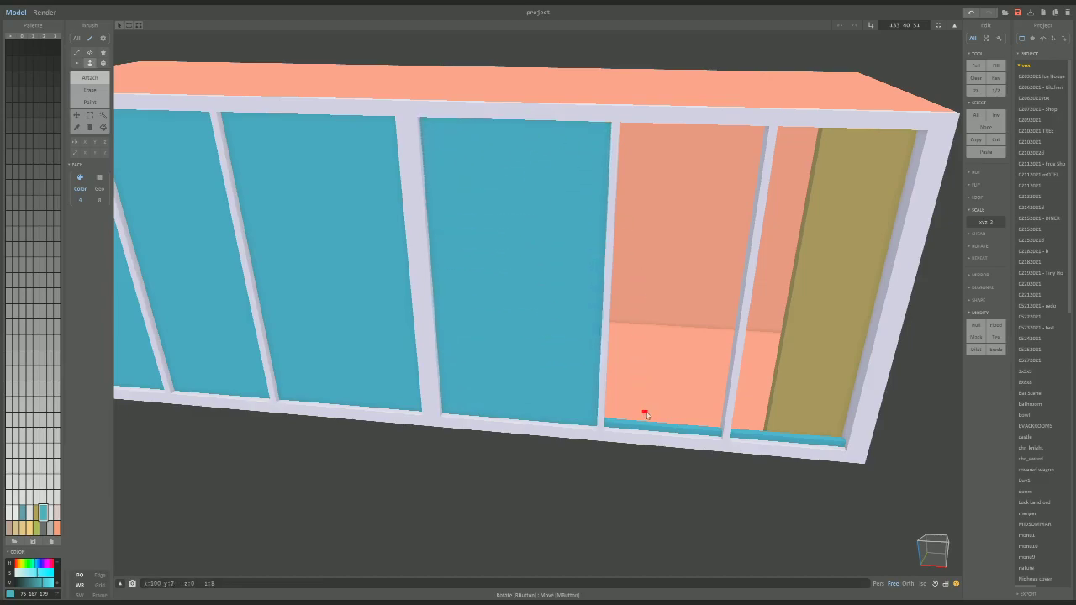
pyautogui.moveTo(658, 425); pyautogui.dragTo(631, 125)
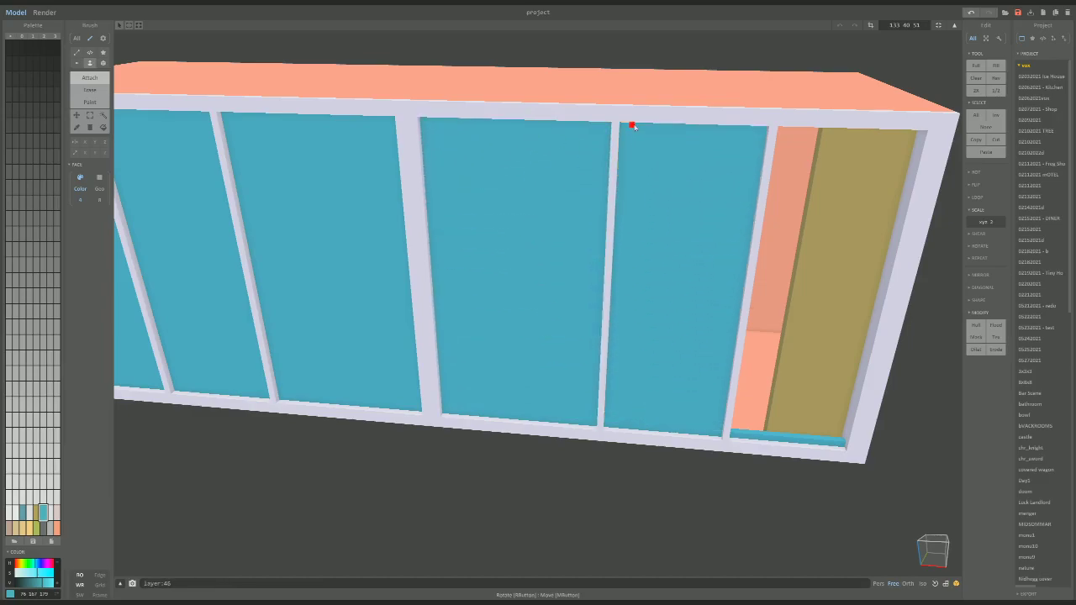
pyautogui.moveTo(631, 126); pyautogui.dragTo(559, 432, button='right')
pyautogui.moveTo(636, 490); pyautogui.dragTo(567, 417, button='right')
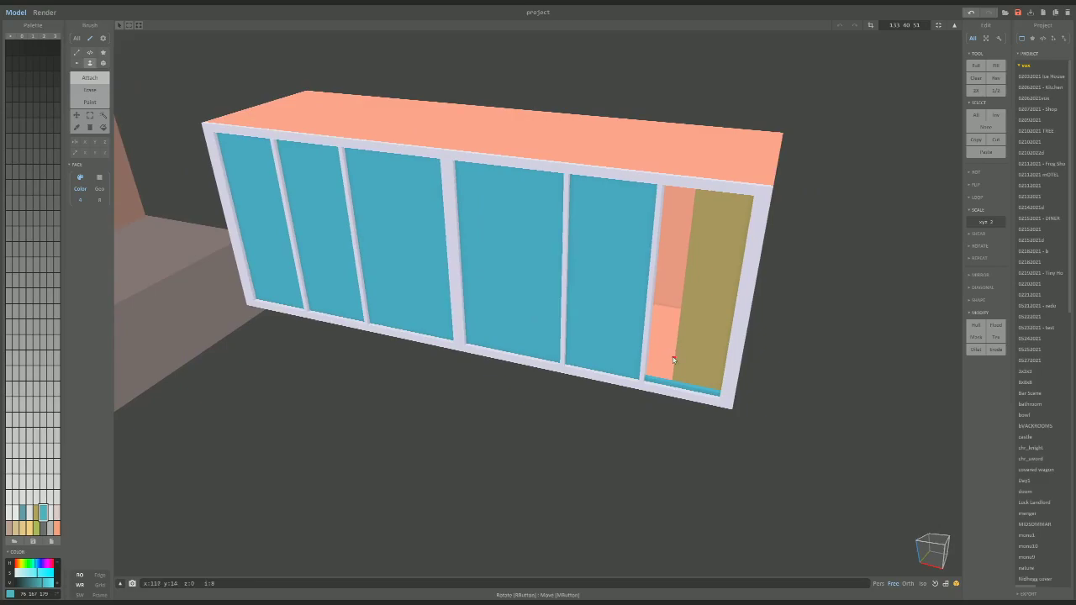
pyautogui.moveTo(686, 387); pyautogui.dragTo(684, 193)
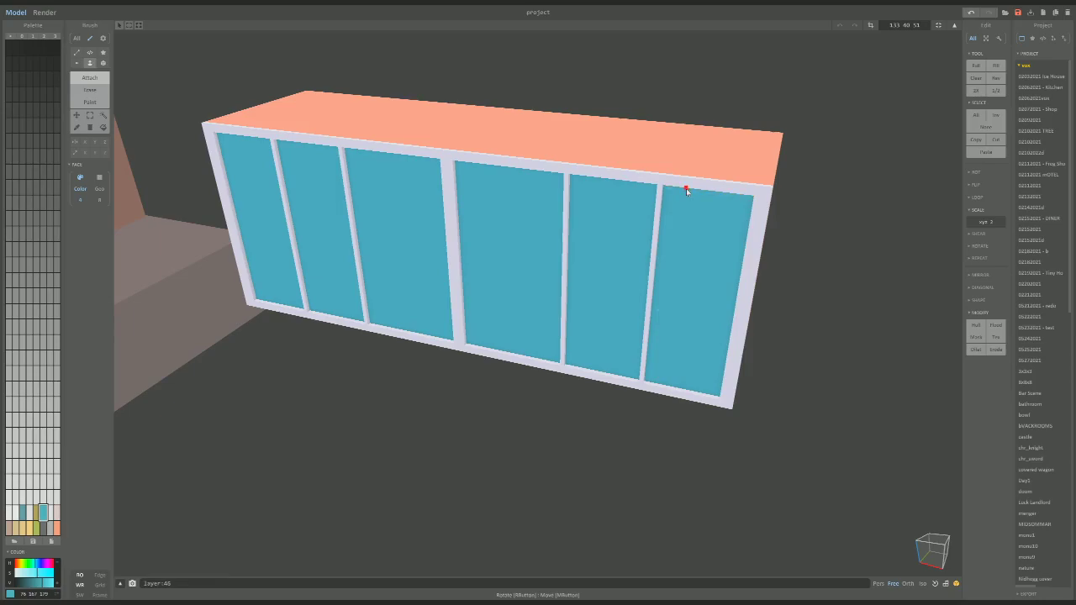
pyautogui.moveTo(686, 188); pyautogui.dragTo(695, 228, button='right')
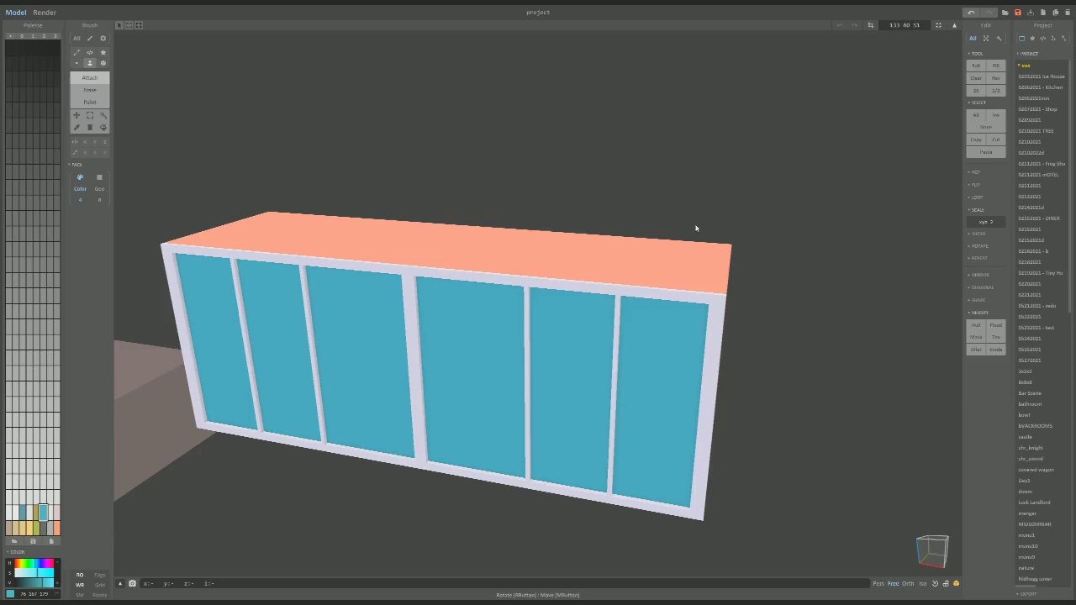
pyautogui.moveTo(695, 228); pyautogui.dragTo(678, 350, button='right')
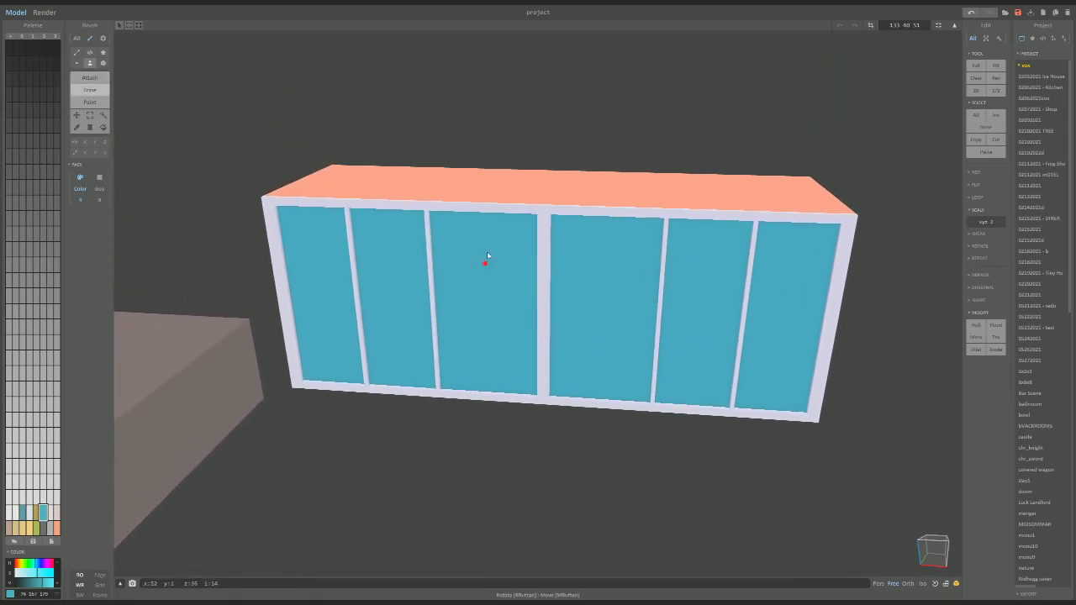
pyautogui.click(663, 318)
pyautogui.hotkey('ctrl', 'z')
pyautogui.moveTo(658, 321); pyautogui.dragTo(664, 341, button='right')
pyautogui.scroll(2, 714, 316)
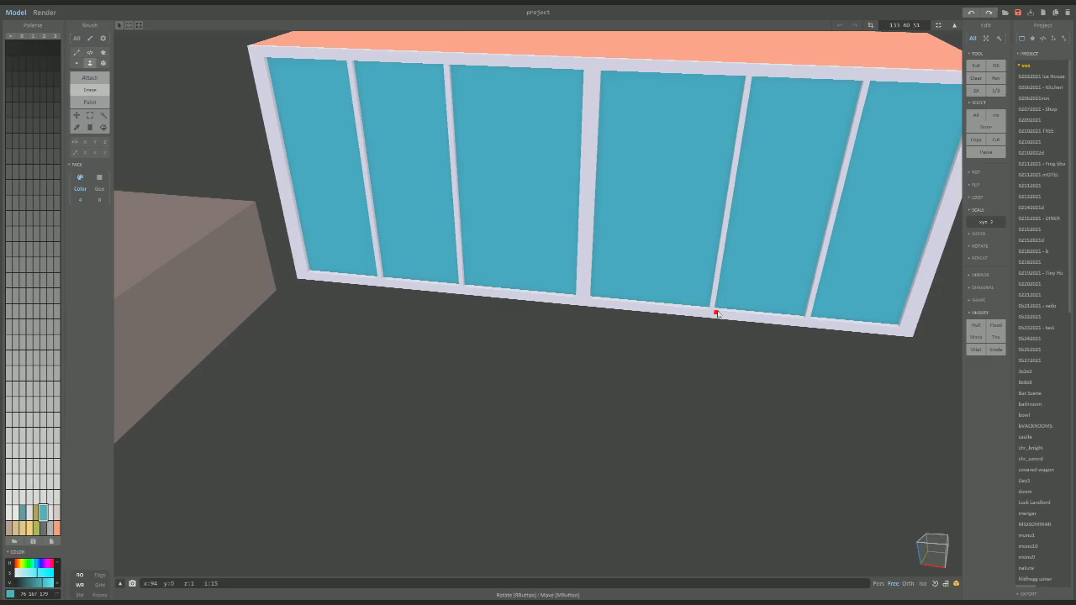
pyautogui.scroll(3, 718, 314)
pyautogui.scroll(-2, 660, 377)
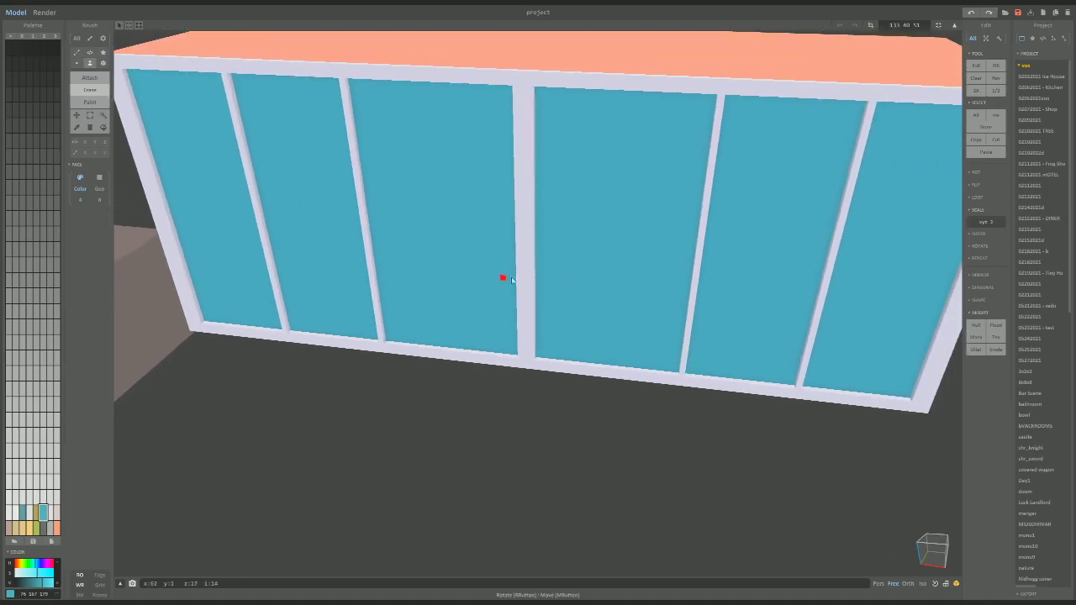
pyautogui.moveTo(653, 300); pyautogui.dragTo(558, 313, button='right')
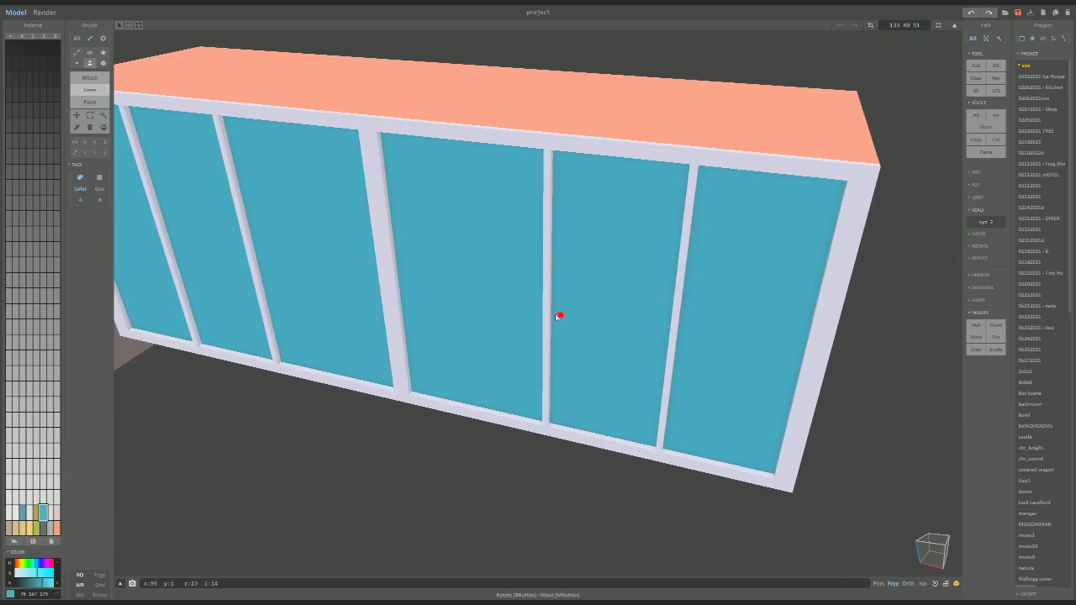
pyautogui.hotkey('ctrl', 'z')
# Erase the two thin mullions nearest the centre post, one on each side, with the Face brush.
pyautogui.click(550, 326)
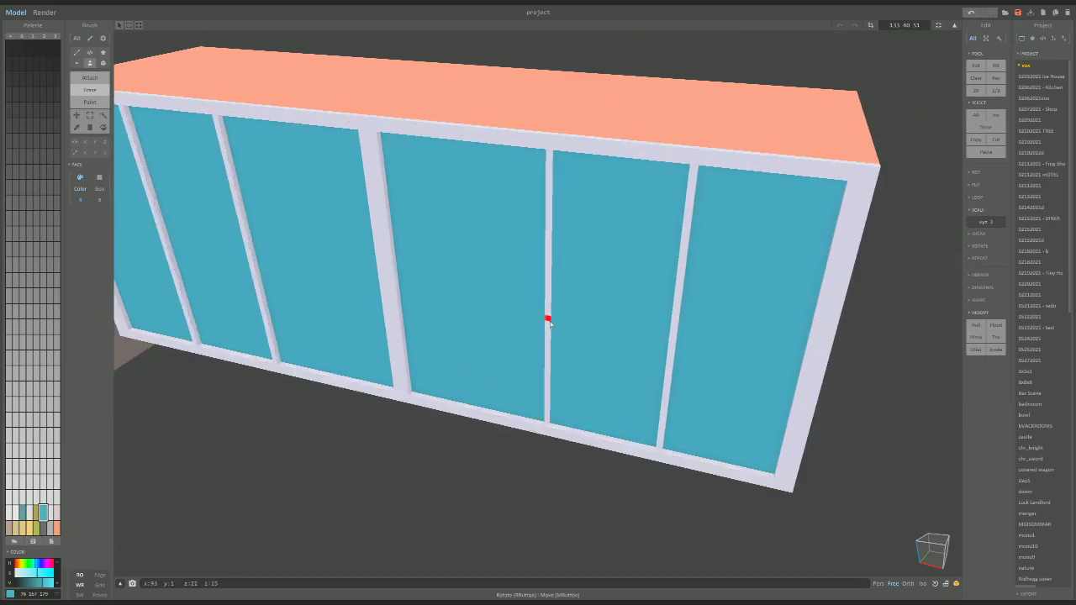
pyautogui.moveTo(549, 314)
pyautogui.mouseDown(button='right')
pyautogui.moveTo(670, 334)
pyautogui.moveTo(583, 323)
pyautogui.moveTo(711, 313)
pyautogui.moveTo(599, 326)
pyautogui.moveTo(692, 315)
pyautogui.mouseUp(button='right')
pyautogui.click(660, 334)
pyautogui.hotkey('ctrl', 'z')
pyautogui.moveTo(468, 350)
pyautogui.mouseDown(button='right')
pyautogui.moveTo(545, 356)
pyautogui.moveTo(412, 368)
pyautogui.moveTo(488, 373)
pyautogui.moveTo(492, 350)
pyautogui.moveTo(555, 363)
pyautogui.moveTo(381, 314)
pyautogui.moveTo(502, 317)
pyautogui.mouseUp(button='right')
pyautogui.click(411, 369)
pyautogui.click(411, 369)
pyautogui.click(548, 361)
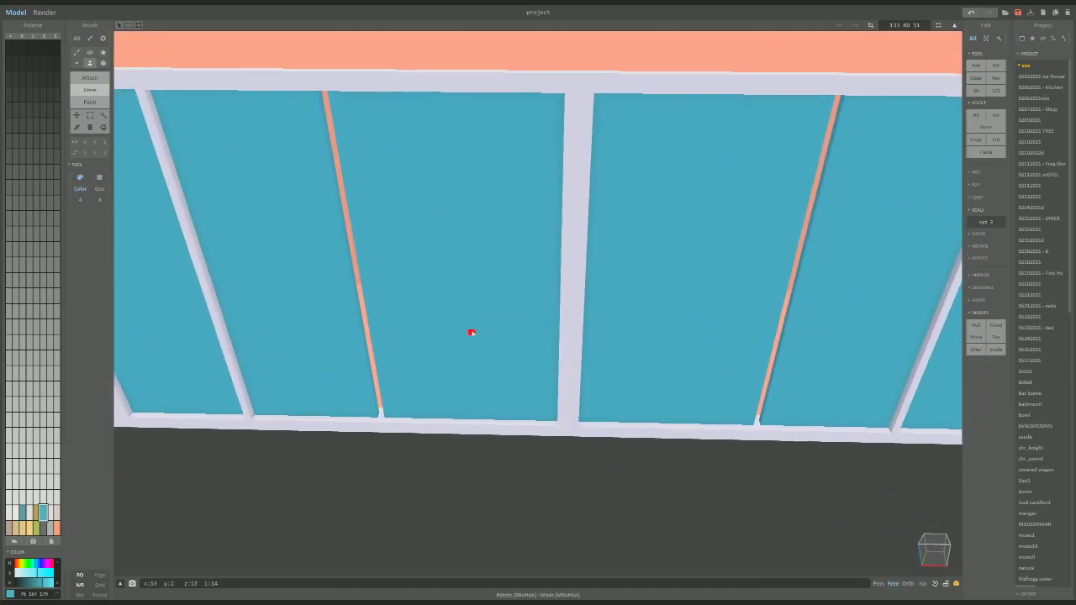
# Erase the two teal glass panes directly flanking the centre post.
pyautogui.click(504, 334)
pyautogui.click(625, 344)
pyautogui.moveTo(625, 344); pyautogui.dragTo(657, 343, button='right')
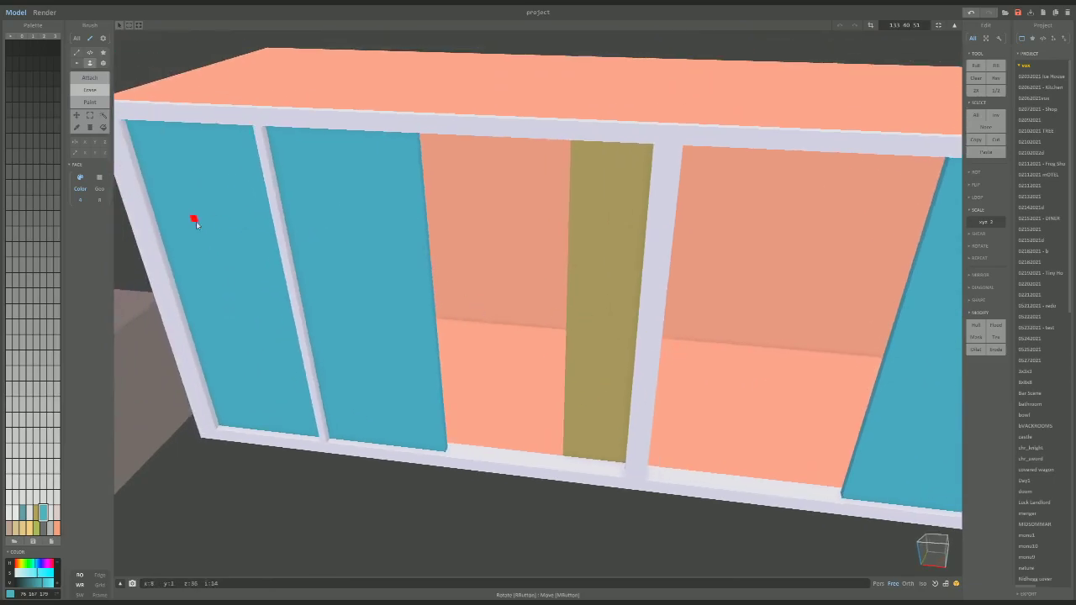
# Build a thin frame-coloured mullion from the sill to the frame's top on each side of the centre post, beside the remaining teal panes.
pyautogui.click(90, 102)
pyautogui.keyDown('alt'); pyautogui.click(280, 211); pyautogui.keyUp('alt')
pyautogui.moveTo(280, 211); pyautogui.dragTo(336, 284, button='right')
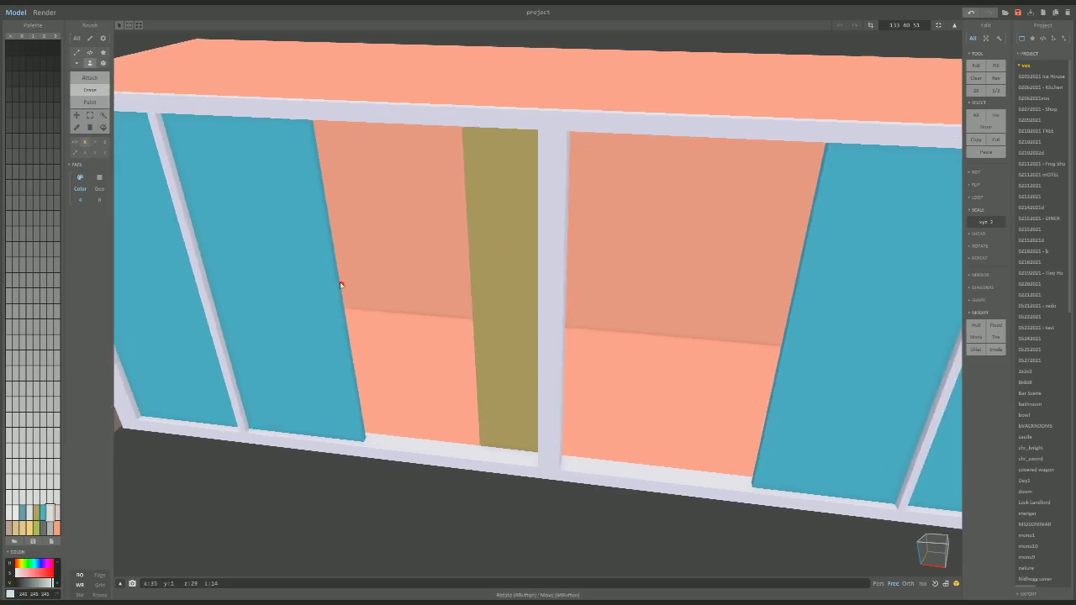
pyautogui.click(90, 77)
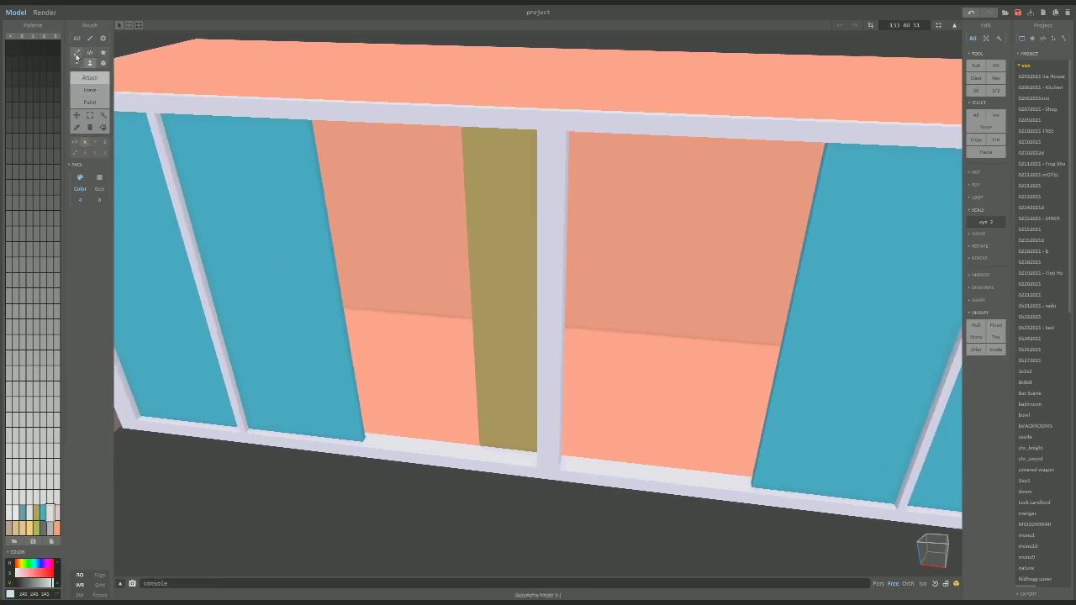
pyautogui.click(77, 51)
pyautogui.moveTo(409, 443)
pyautogui.mouseDown()
pyautogui.moveTo(395, 377)
pyautogui.moveTo(400, 303)
pyautogui.mouseUp()
pyautogui.hotkey('ctrl', 'z')
pyautogui.moveTo(480, 327)
pyautogui.mouseDown(button='right')
pyautogui.moveTo(588, 247)
pyautogui.moveTo(543, 281)
pyautogui.moveTo(644, 295)
pyautogui.moveTo(663, 281)
pyautogui.moveTo(698, 289)
pyautogui.mouseUp(button='right')
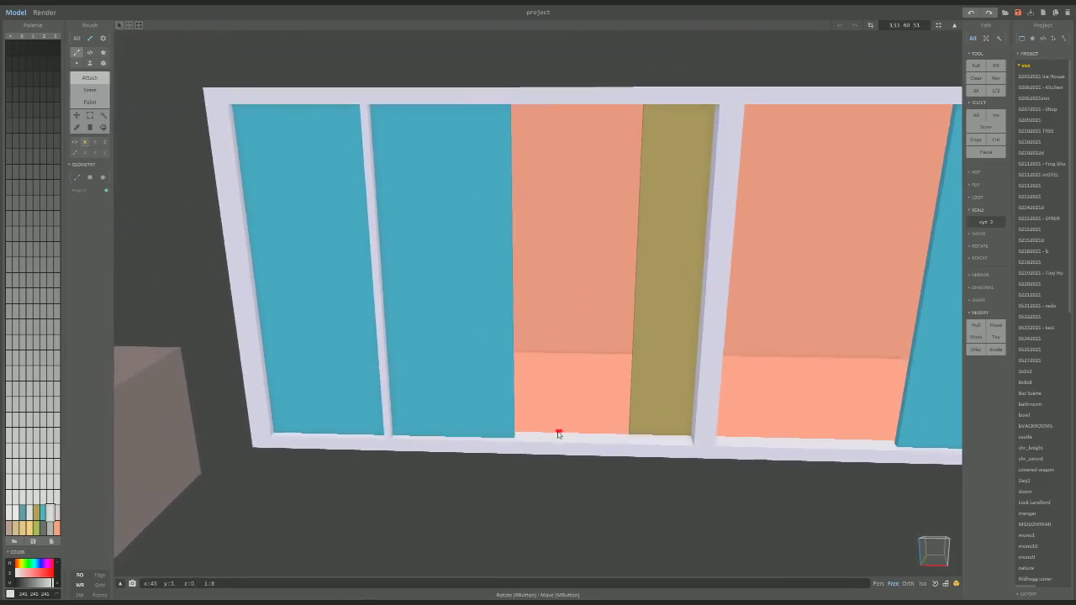
pyautogui.click(551, 438)
pyautogui.click(90, 63)
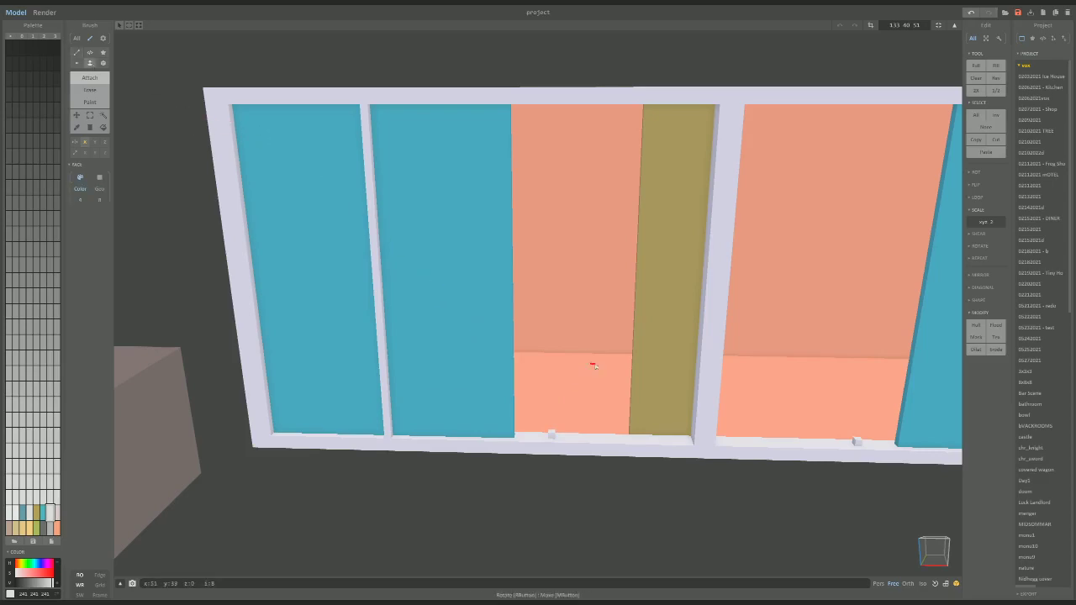
pyautogui.moveTo(552, 435); pyautogui.dragTo(552, 106)
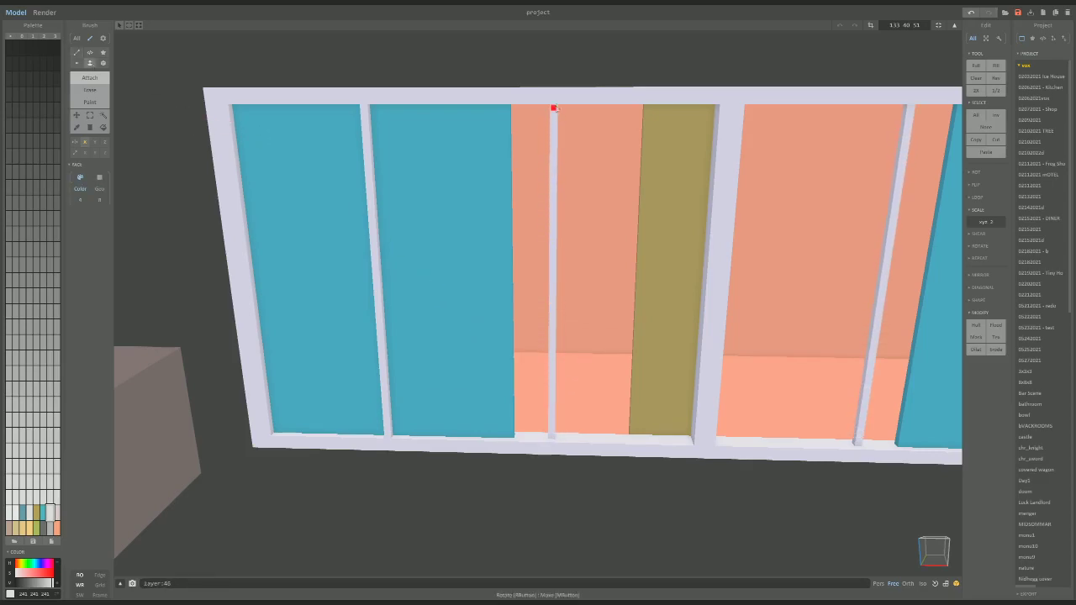
# Widen the teal glass panes so their inner edges meet the new thin mullions.
pyautogui.moveTo(574, 168); pyautogui.dragTo(532, 328, button='right')
pyautogui.scroll(5, 598, 363)
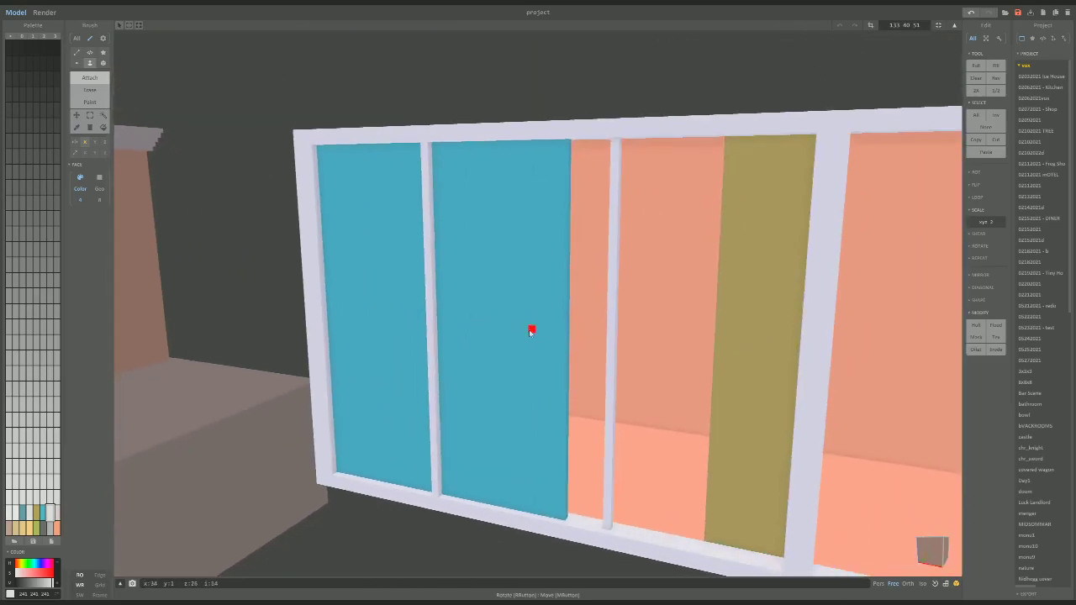
pyautogui.keyDown('alt'); pyautogui.click(560, 336); pyautogui.keyUp('alt')
pyautogui.moveTo(572, 341); pyautogui.dragTo(605, 362)
pyautogui.scroll(3, 611, 383)
pyautogui.moveTo(610, 383); pyautogui.dragTo(585, 425, button='right')
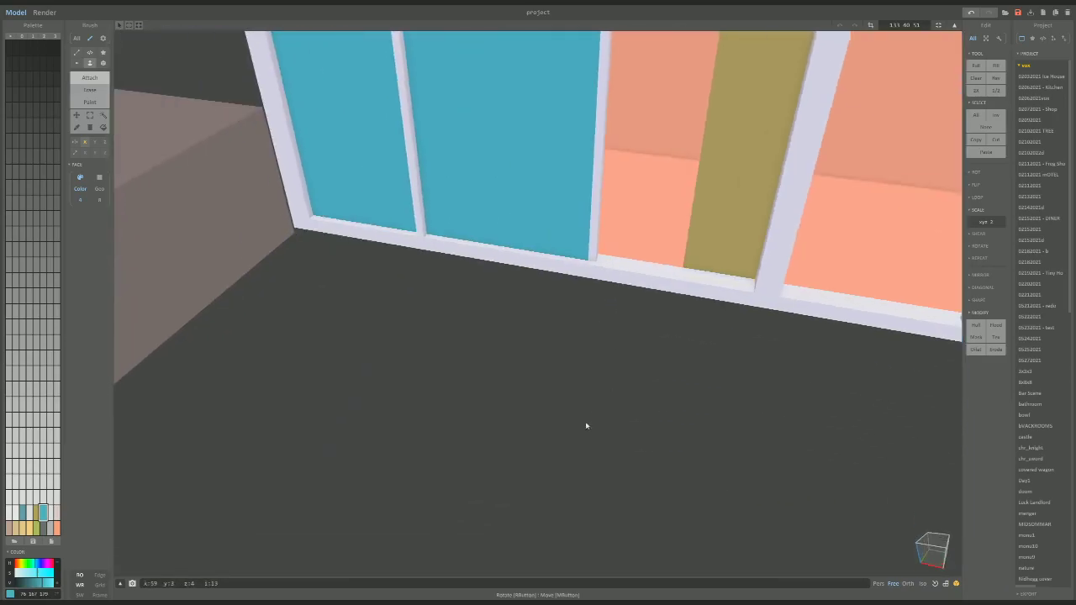
pyautogui.click(592, 229)
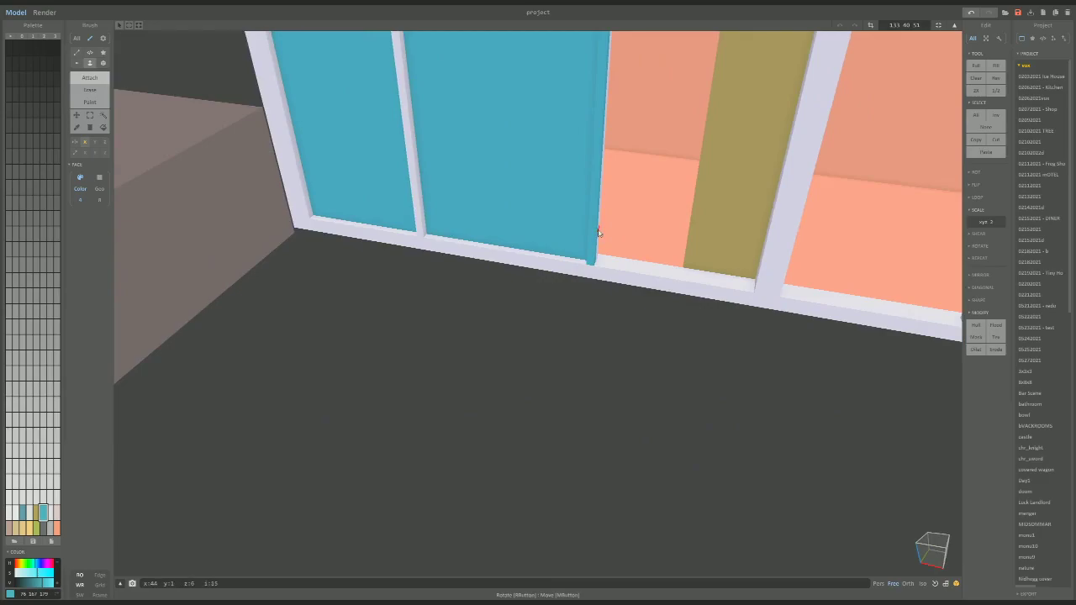
pyautogui.hotkey('ctrl', 'z')
# Draw a teal glass line along the sill from the new mullion to the centre post, mirrored on the post's other side.
pyautogui.keyDown('alt'); pyautogui.click(593, 220); pyautogui.keyUp('alt')
pyautogui.scroll(5, 599, 224)
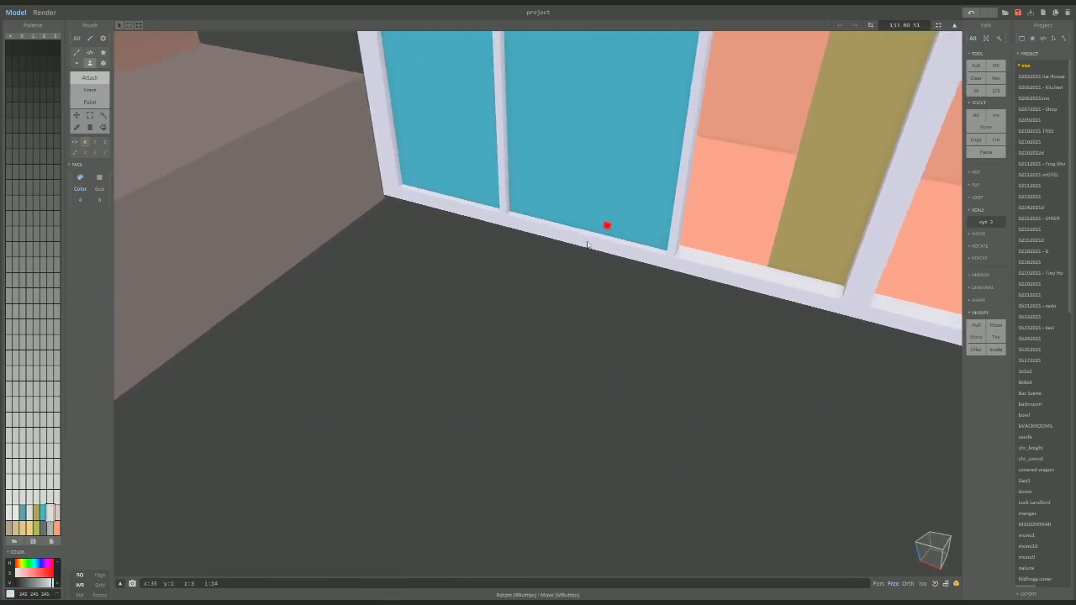
pyautogui.moveTo(483, 252); pyautogui.dragTo(316, 242, button='right')
pyautogui.keyDown('alt'); pyautogui.click(327, 314); pyautogui.keyUp('alt')
pyautogui.press('l')
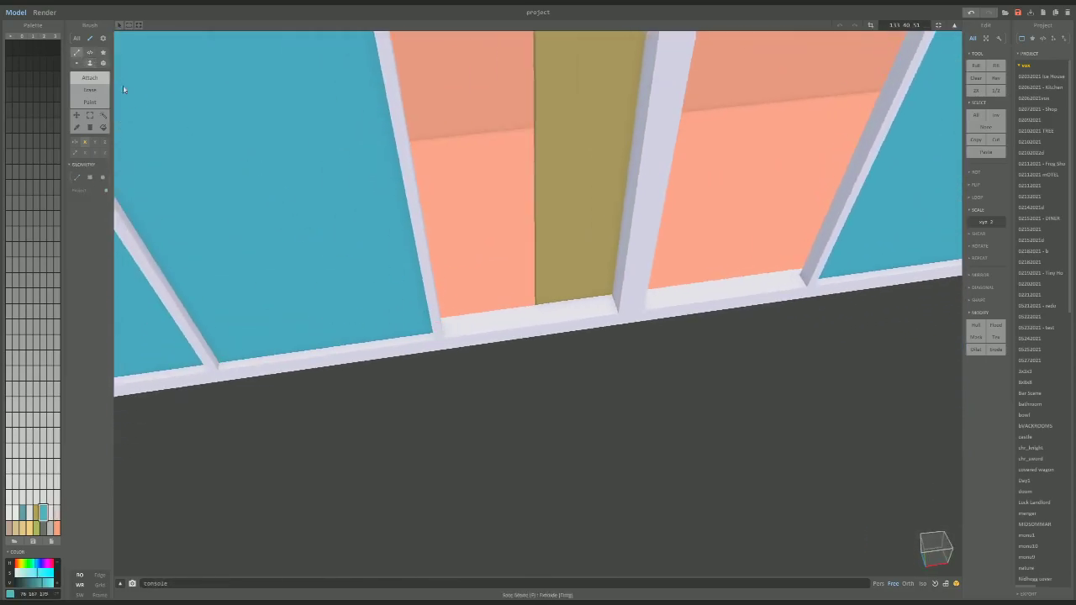
pyautogui.moveTo(444, 326)
pyautogui.mouseDown()
pyautogui.moveTo(599, 309)
pyautogui.moveTo(583, 290)
pyautogui.mouseUp()
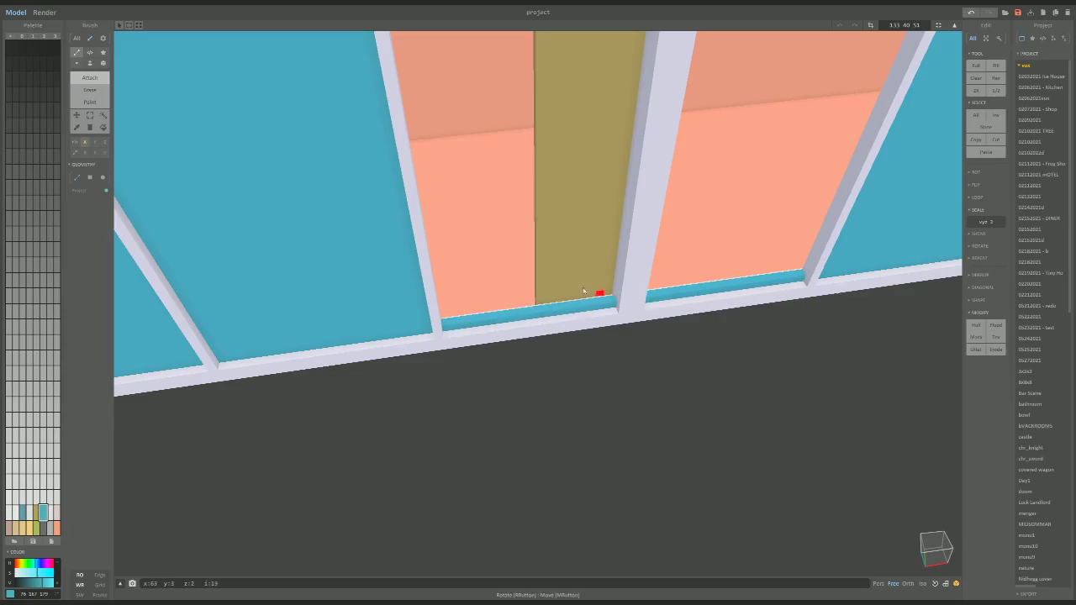
# Extend the teal lines flanking the centre post up to the frame's top with the Face brush, filling both panes.
pyautogui.click(90, 62)
pyautogui.moveTo(199, 89); pyautogui.dragTo(442, 208, button='right')
pyautogui.scroll(-5, 600, 290)
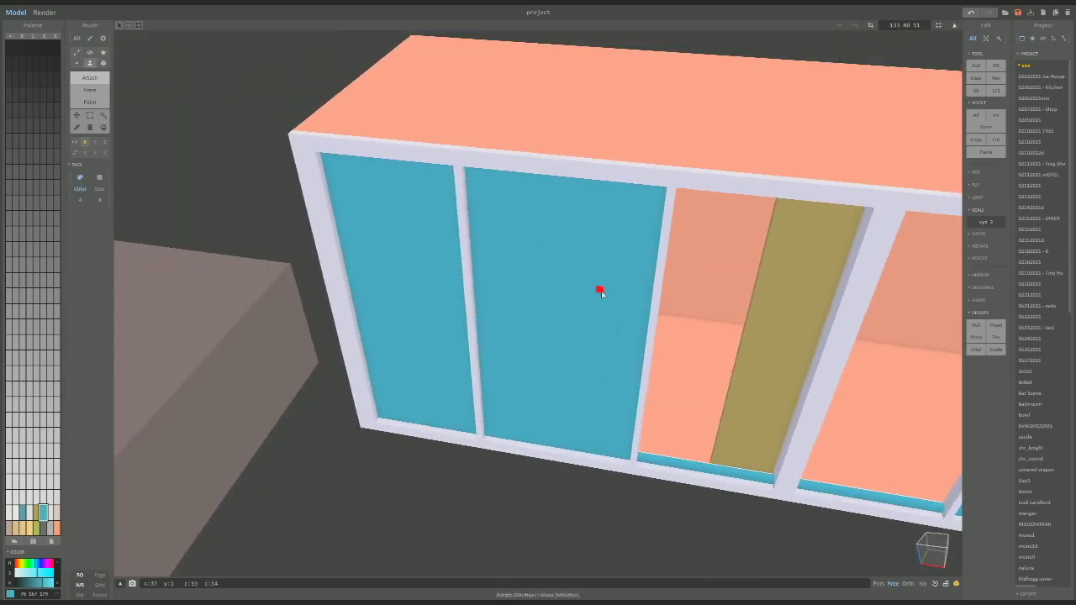
pyautogui.scroll(4, 577, 365)
pyautogui.moveTo(576, 403); pyautogui.dragTo(557, 101)
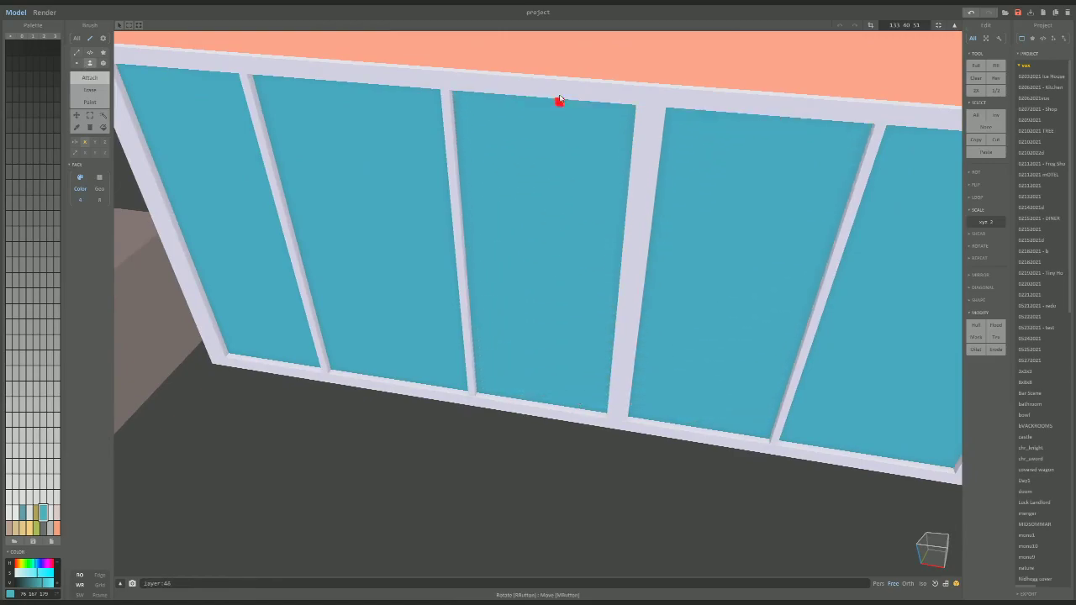
# Open the pool building object for editing, choose marquee selection and set the camera to orthographic view.
pyautogui.scroll(-4, 619, 291)
pyautogui.scroll(3, 618, 377)
pyautogui.scroll(-5, 619, 377)
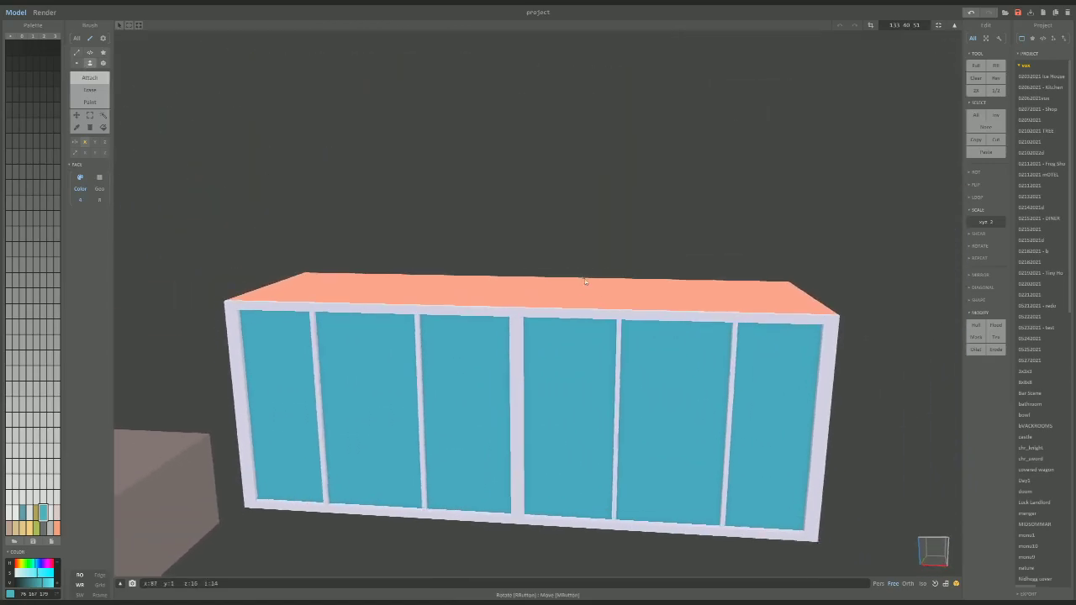
pyautogui.moveTo(584, 281); pyautogui.dragTo(576, 302, button='right')
pyautogui.click(931, 551)
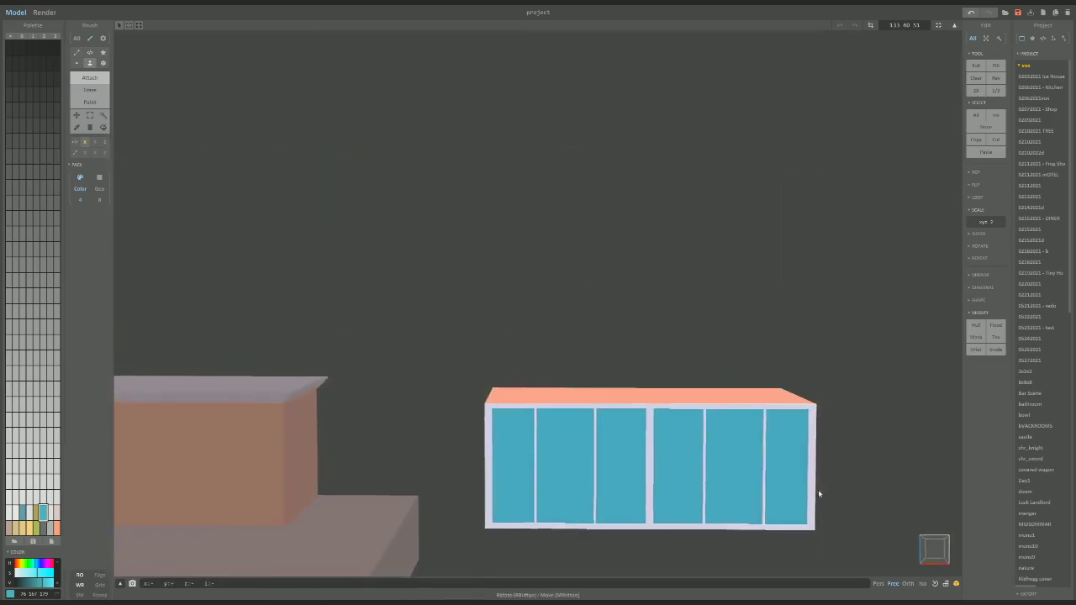
pyautogui.moveTo(679, 434); pyautogui.dragTo(653, 396, button='right')
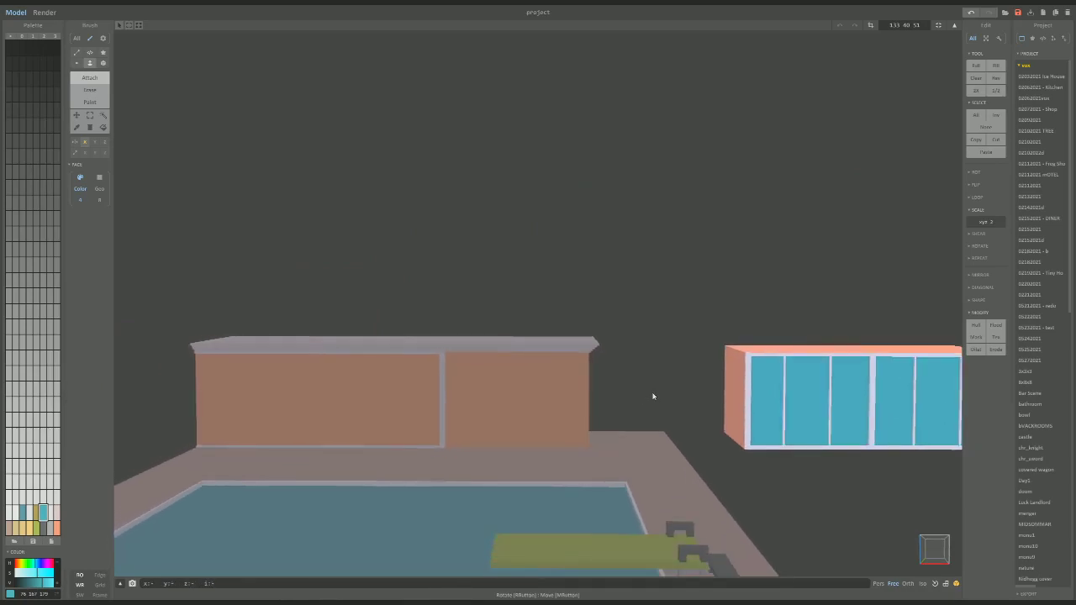
pyautogui.moveTo(546, 351); pyautogui.dragTo(552, 337, button='right')
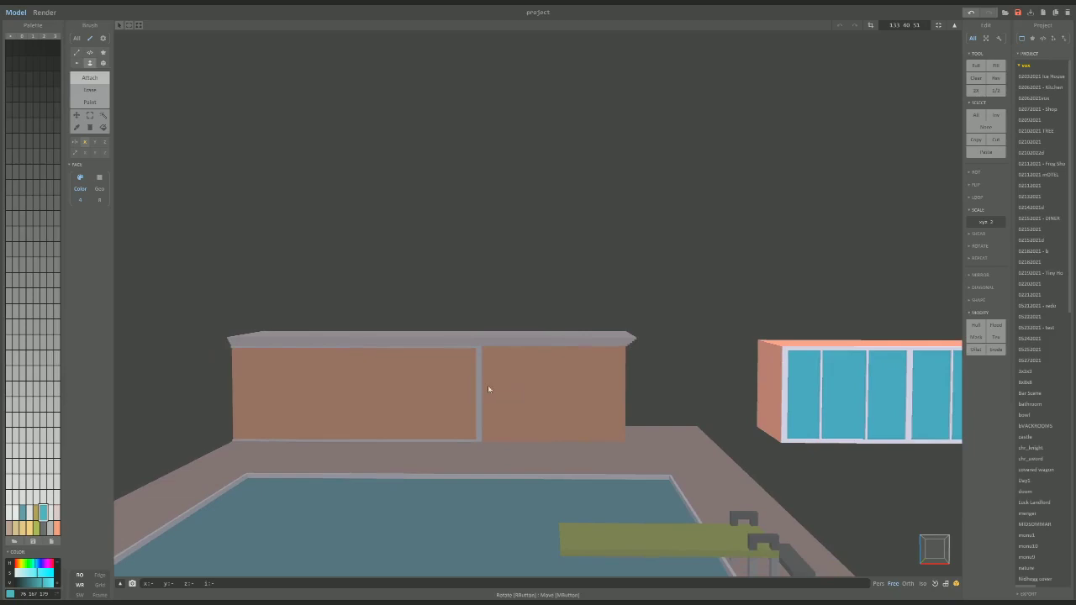
pyautogui.press('Tab')
pyautogui.click(541, 315)
pyautogui.press('Tab')
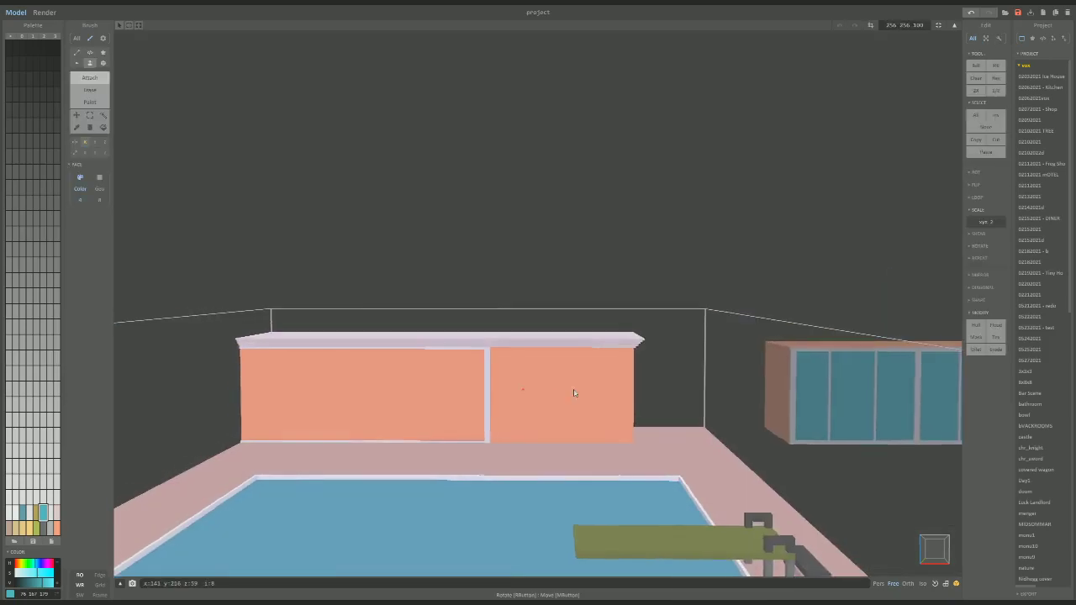
pyautogui.moveTo(571, 391); pyautogui.dragTo(514, 422, button='right')
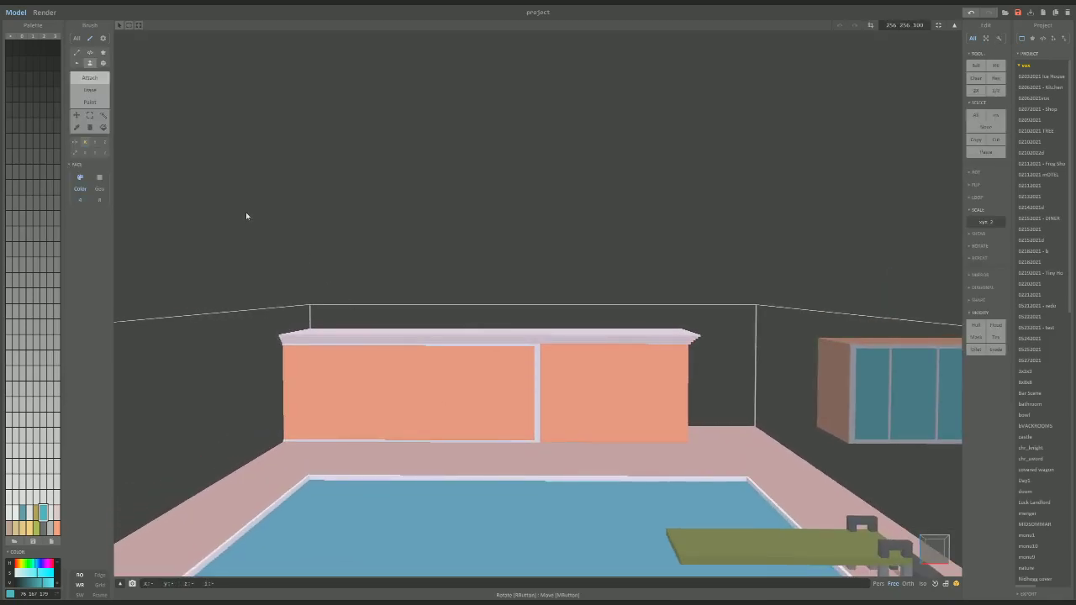
pyautogui.press('m')
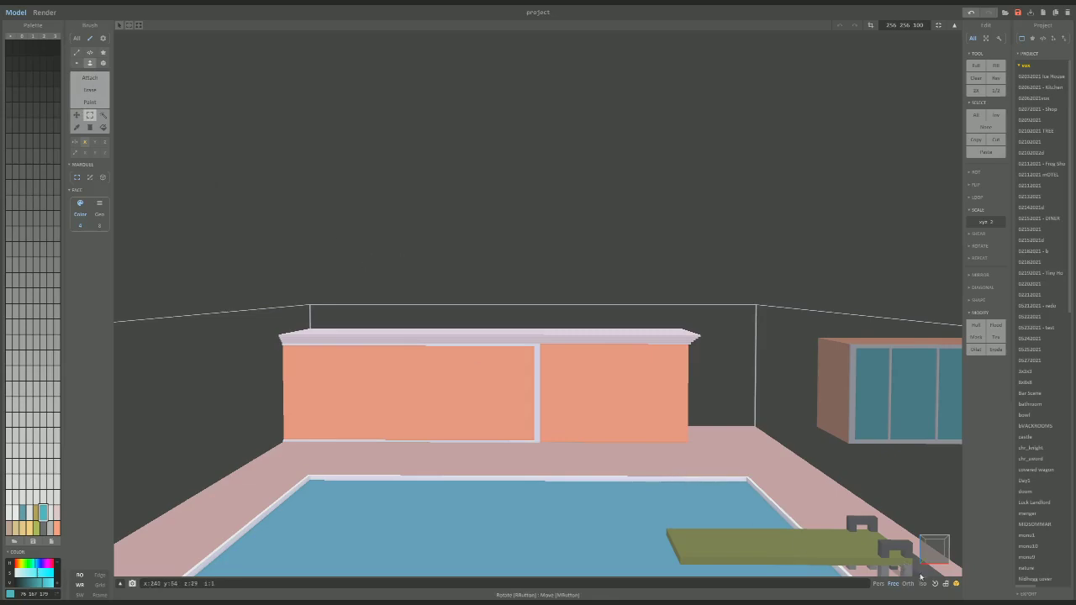
pyautogui.click(907, 584)
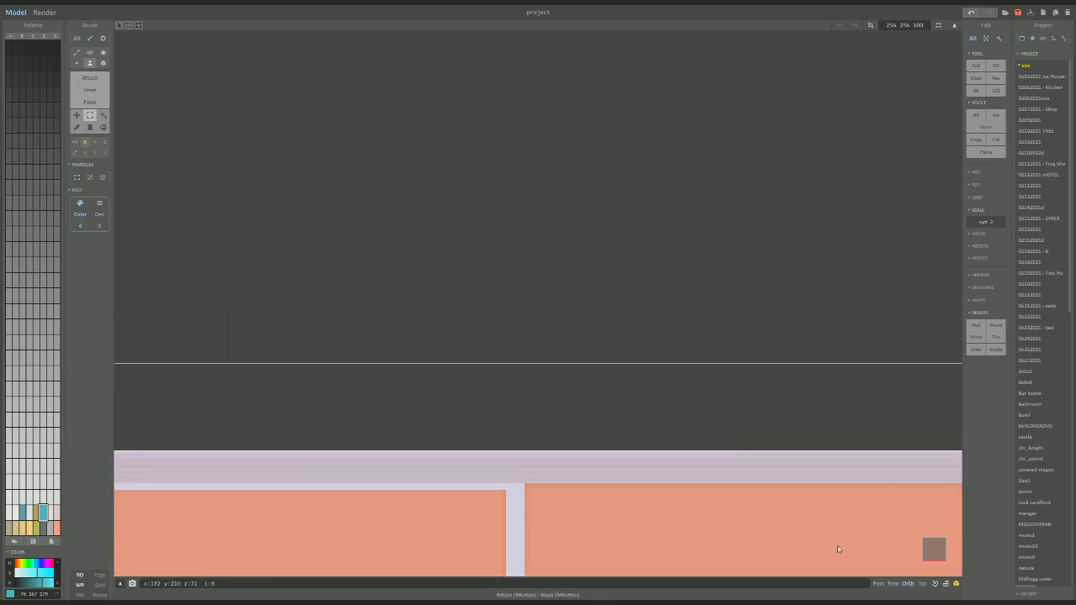
# Try to delete the building's wider wall section together with the roof above it.
pyautogui.scroll(-3, 837, 549)
pyautogui.moveTo(775, 516); pyautogui.dragTo(845, 523, button='middle')
pyautogui.scroll(3, 845, 524)
pyautogui.moveTo(811, 490); pyautogui.dragTo(751, 380, button='middle')
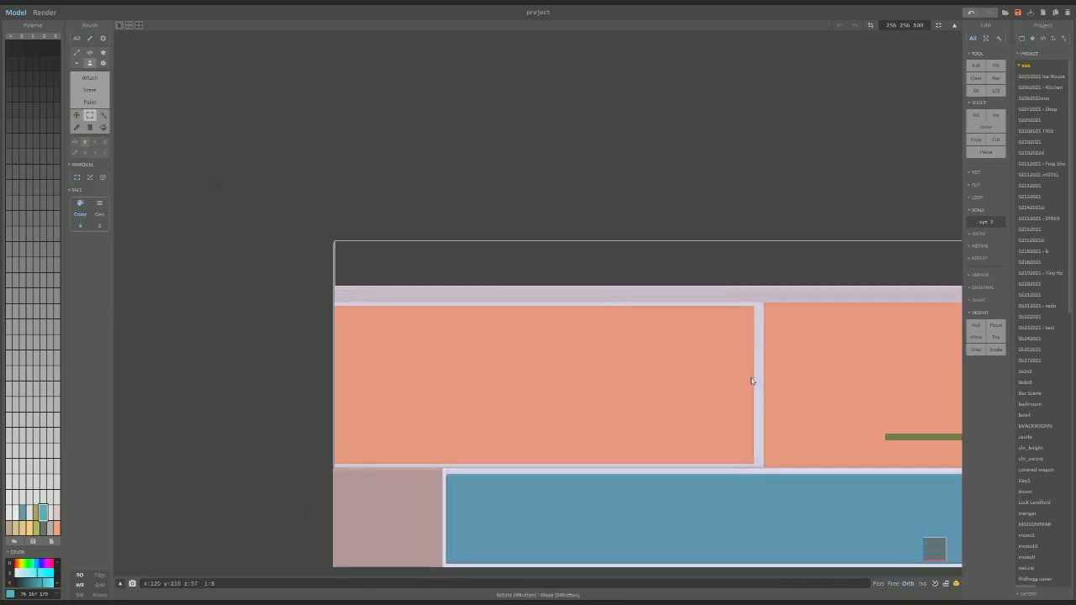
pyautogui.moveTo(326, 277); pyautogui.dragTo(756, 473)
pyautogui.press('Delete')
pyautogui.press('Tab')
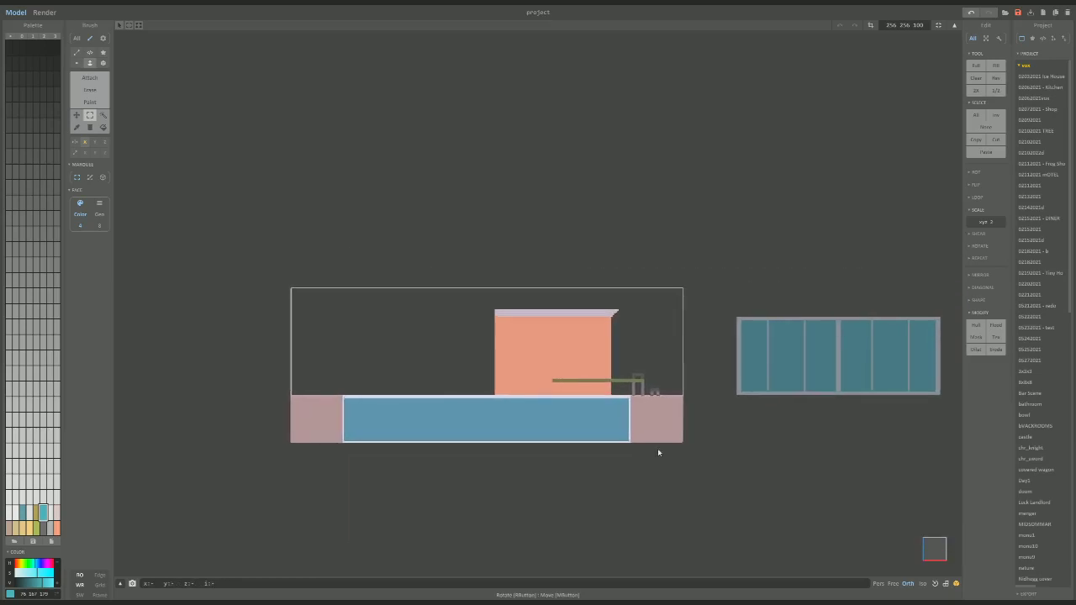
pyautogui.click(795, 346)
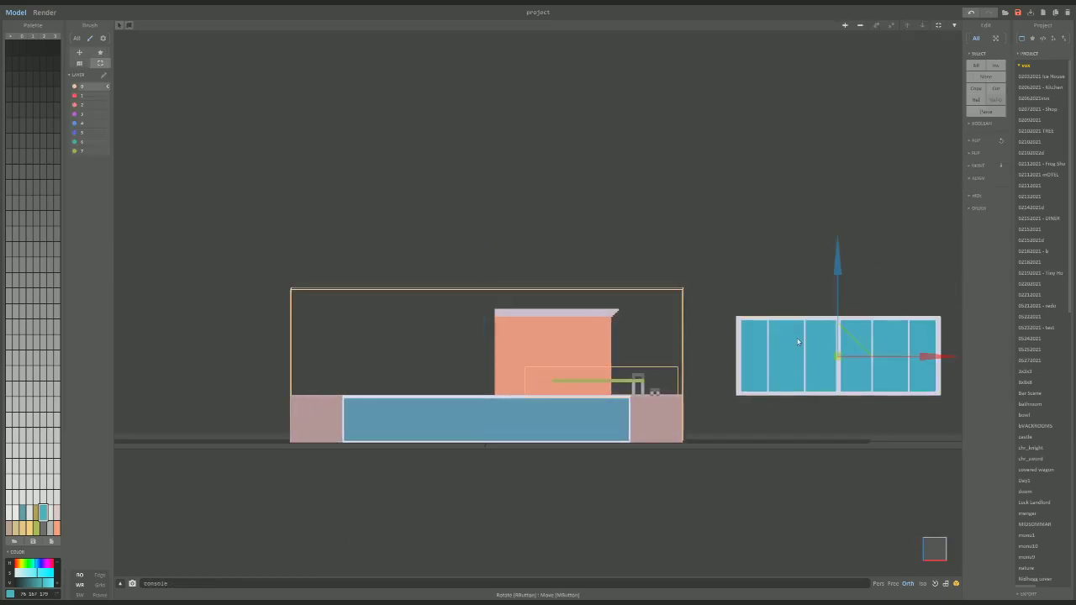
pyautogui.click(641, 328)
pyautogui.press('Tab')
pyautogui.hotkey('ctrl', 'z')
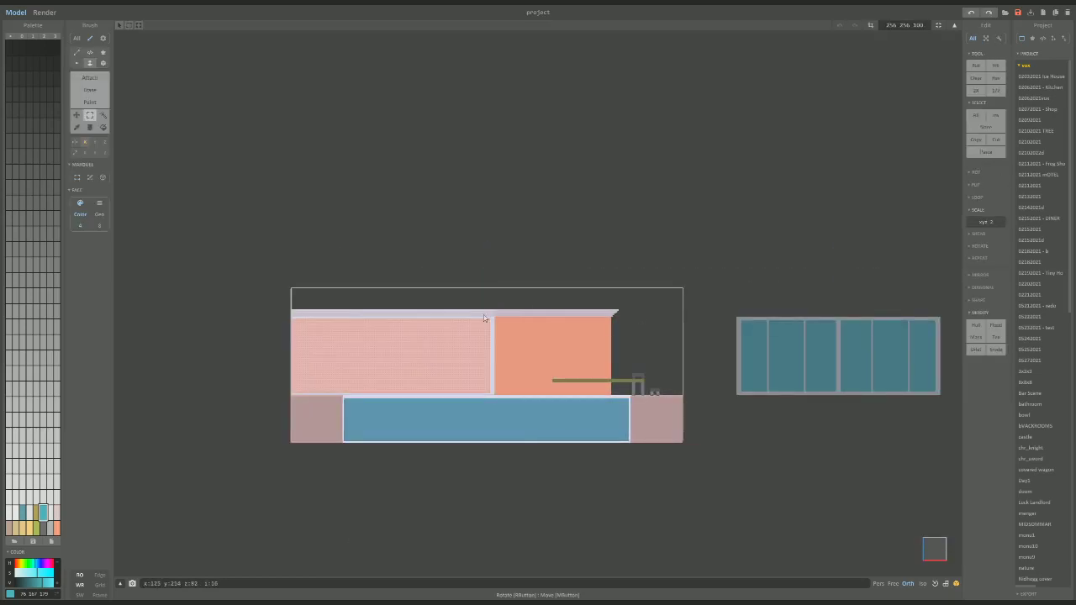
# Delete the building's wider wall section and its surrounding trim strips with the marquee, keeping the roof and the narrower wall.
pyautogui.moveTo(483, 314); pyautogui.dragTo(556, 295, button='middle')
pyautogui.scroll(3, 408, 319)
pyautogui.hotkey('ctrl', 'd')
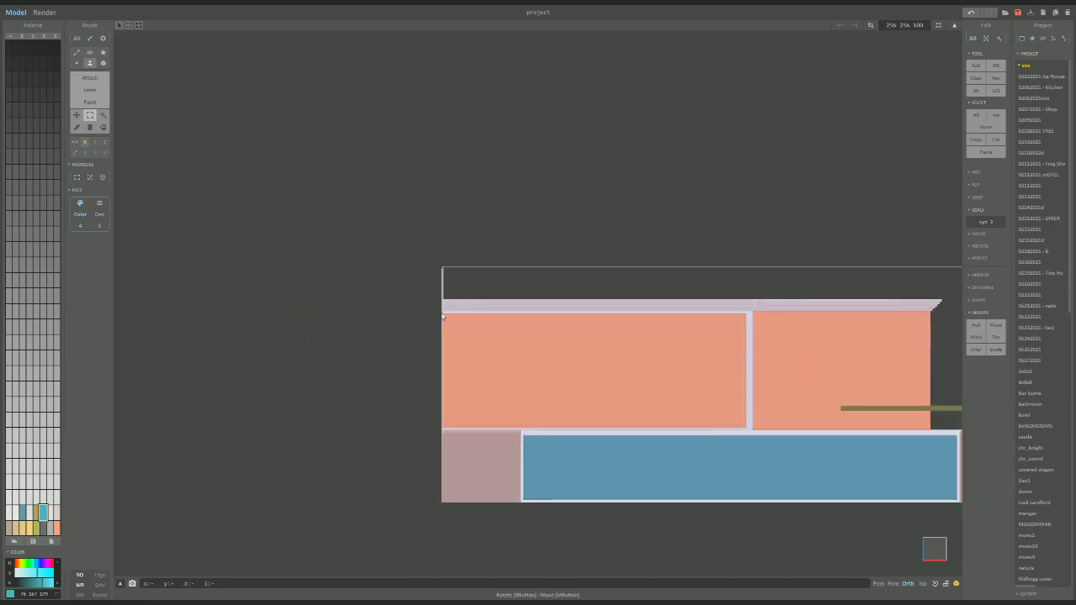
pyautogui.moveTo(443, 316); pyautogui.dragTo(745, 427)
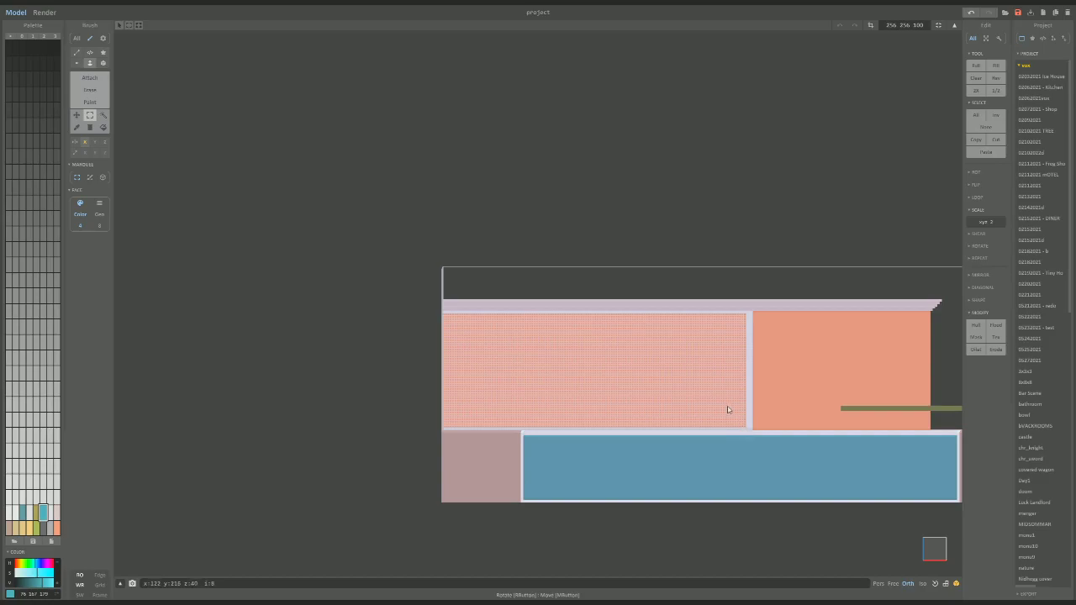
pyautogui.press('Delete')
pyautogui.scroll(2, 610, 327)
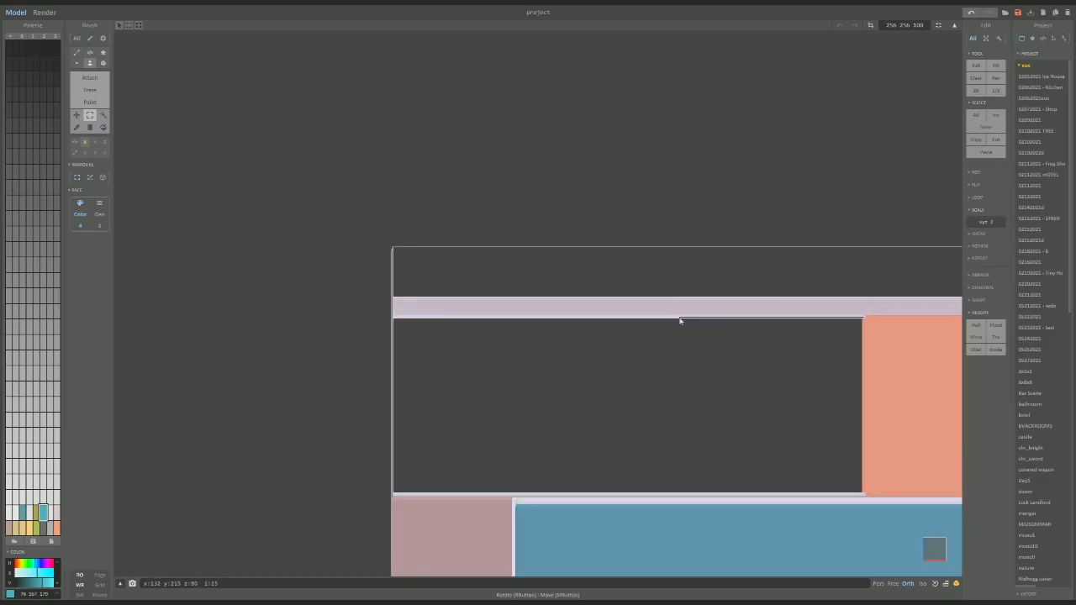
pyautogui.moveTo(937, 553); pyautogui.dragTo(911, 540, button='middle')
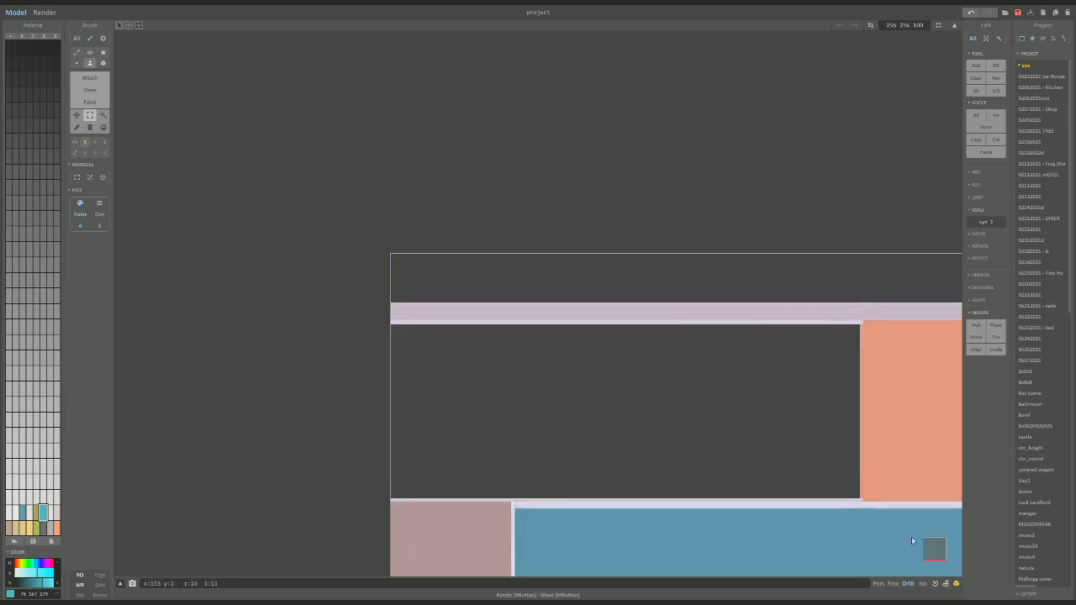
pyautogui.hotkey('ctrl', 'z')
pyautogui.moveTo(671, 387); pyautogui.dragTo(861, 503)
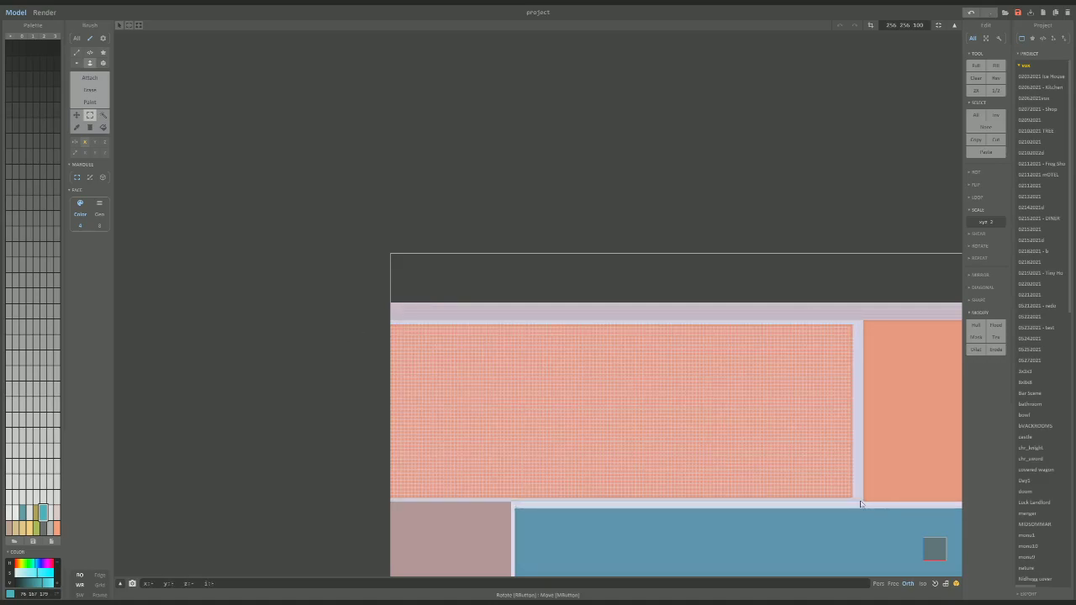
pyautogui.press('Delete')
pyautogui.scroll(-2, 754, 448)
pyautogui.moveTo(795, 449); pyautogui.dragTo(625, 456, button='middle')
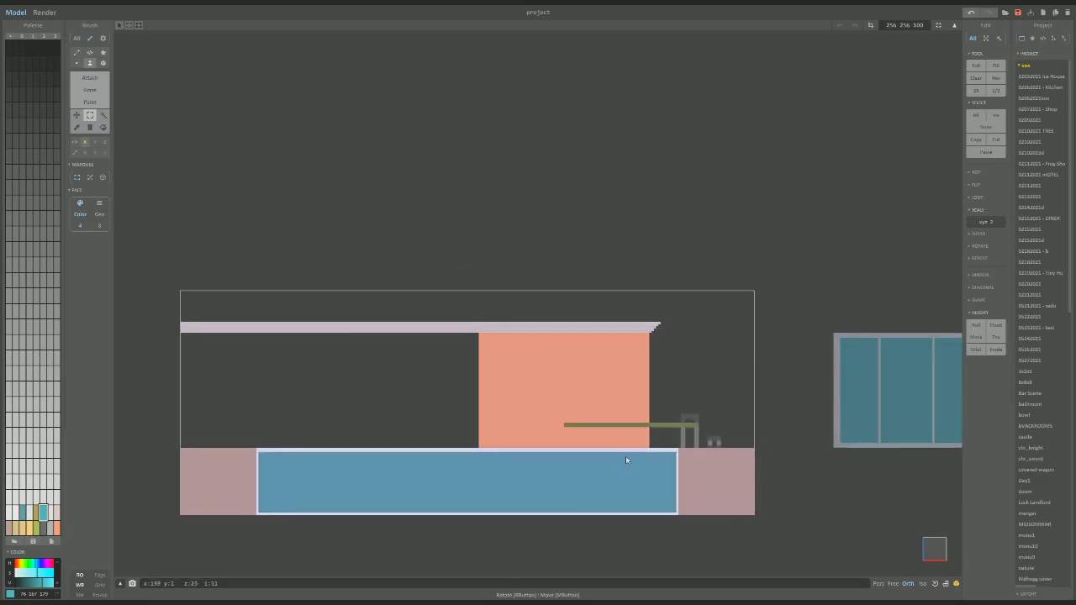
# Move the teal window wall object sideways into the opening under the roof, aligning it with the building's outer edge.
pyautogui.press('Tab')
pyautogui.press('Tab')
pyautogui.press('Tab')
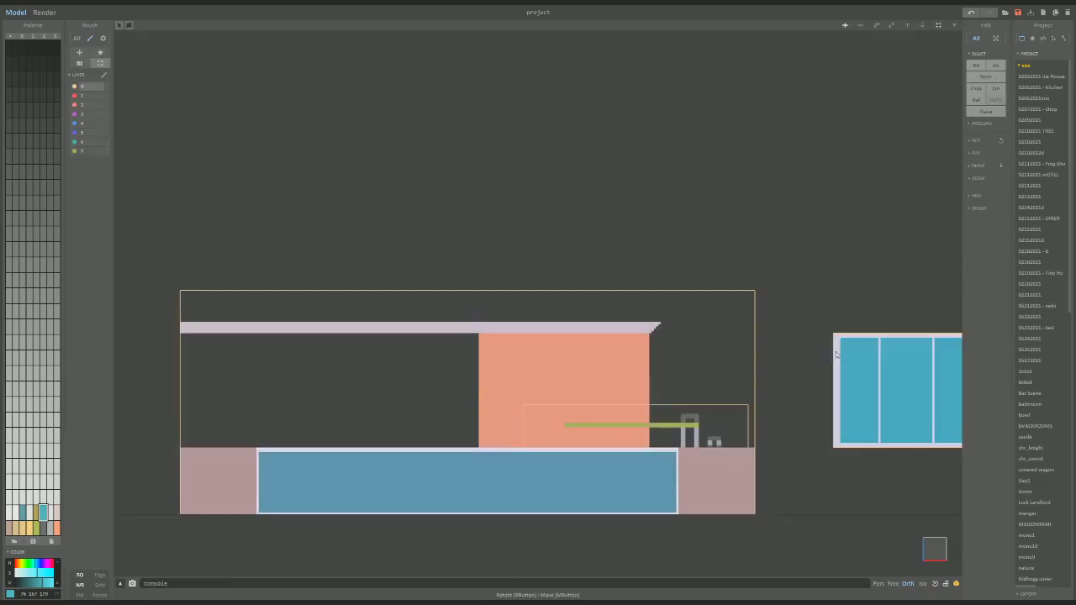
pyautogui.scroll(-2, 820, 375)
pyautogui.click(820, 375)
pyautogui.moveTo(928, 359); pyautogui.dragTo(528, 359)
pyautogui.scroll(5, 528, 360)
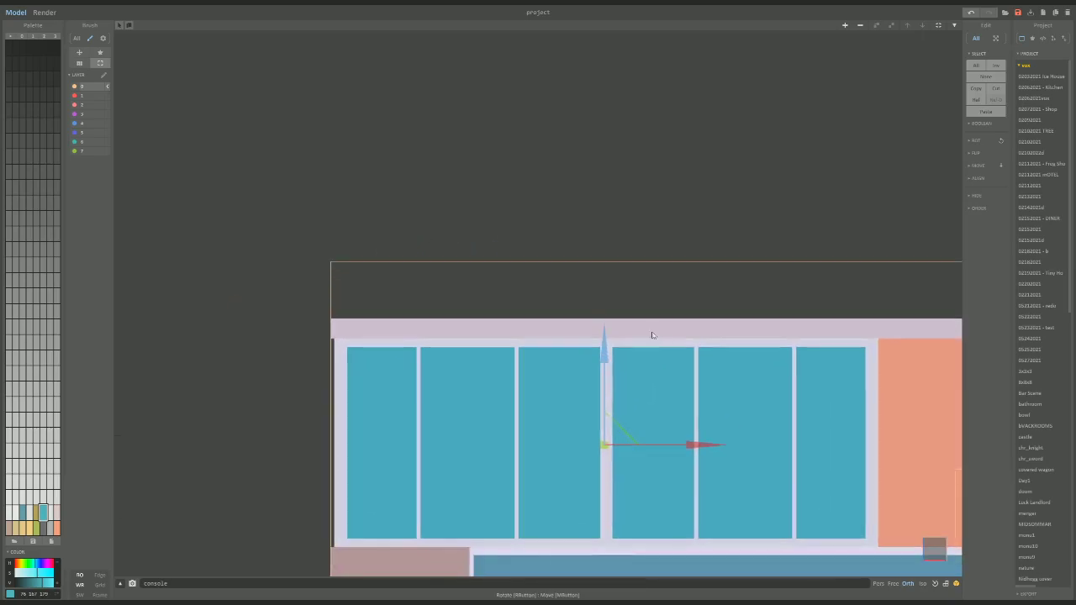
pyautogui.moveTo(710, 438)
pyautogui.mouseDown()
pyautogui.moveTo(689, 444)
pyautogui.moveTo(699, 444)
pyautogui.mouseUp()
# Render the pool scene from a raised front view with the window wall in place.
pyautogui.scroll(-3, 699, 444)
pyautogui.moveTo(699, 445); pyautogui.dragTo(658, 411, button='right')
pyautogui.scroll(2, 663, 418)
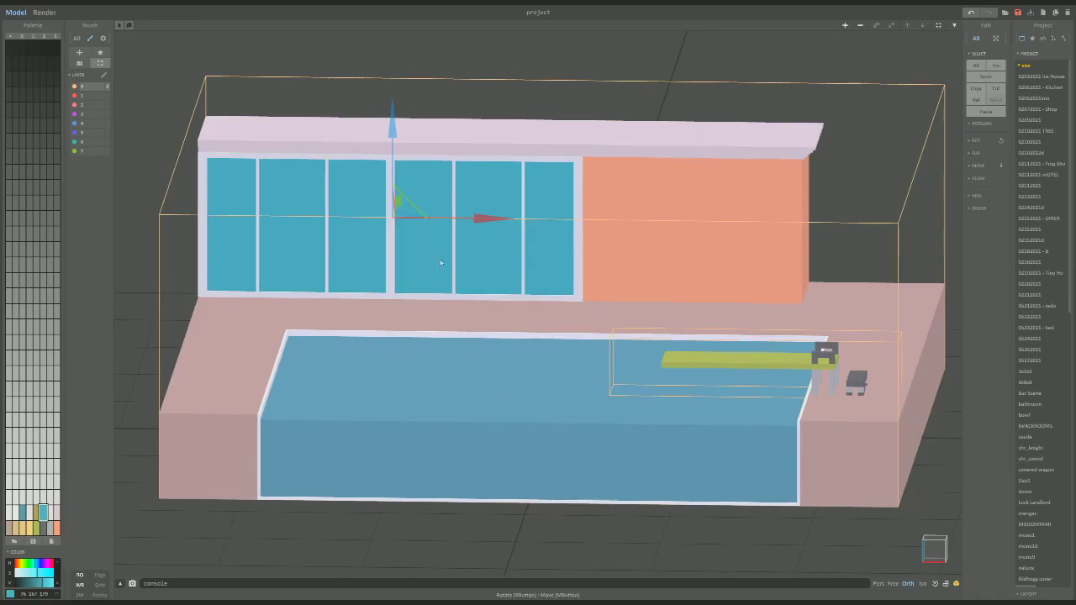
pyautogui.click(44, 12)
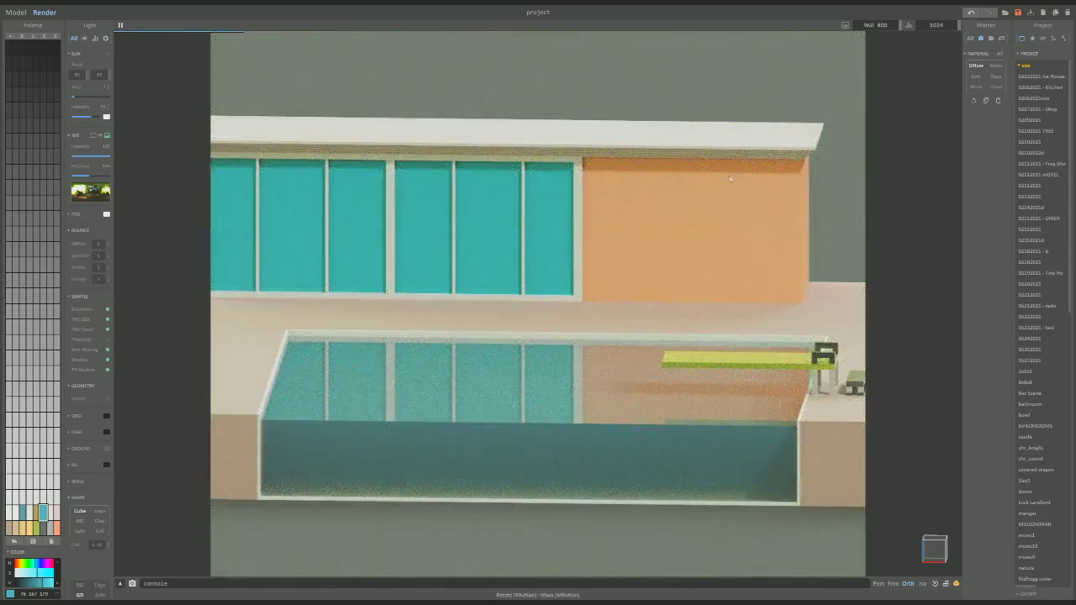
# Make the teal window panes a glass material with zero roughness, raised refraction and roughly half transparency.
pyautogui.click(995, 75)
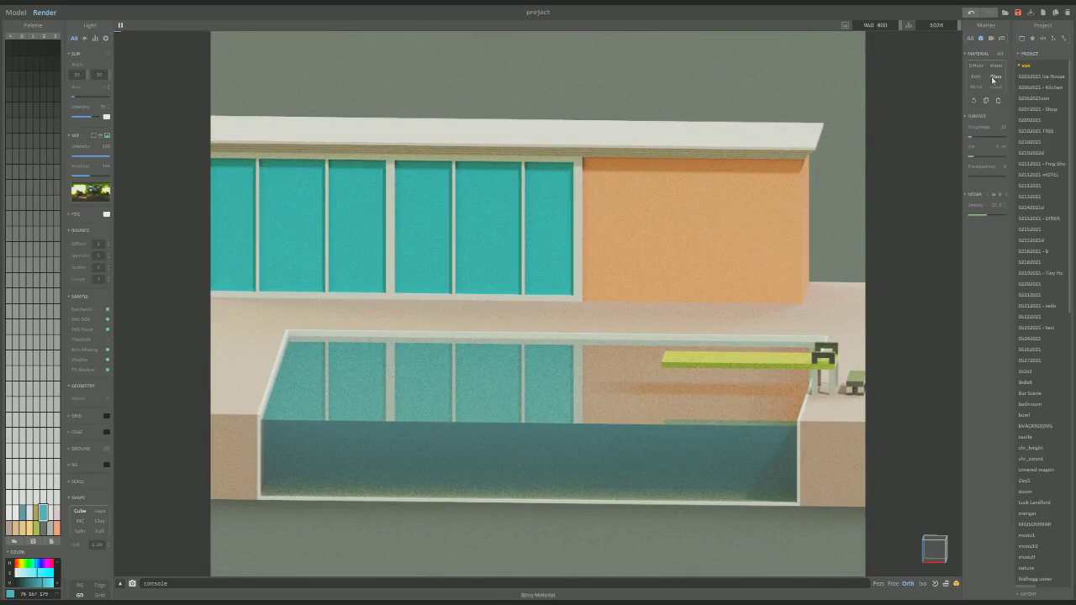
pyautogui.click(986, 178)
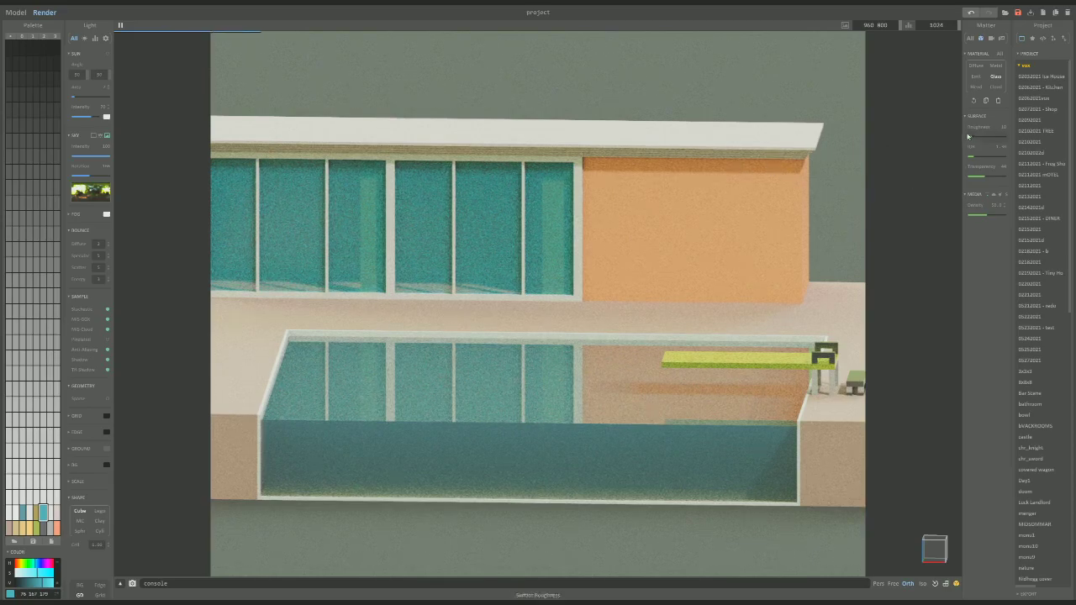
pyautogui.click(991, 157)
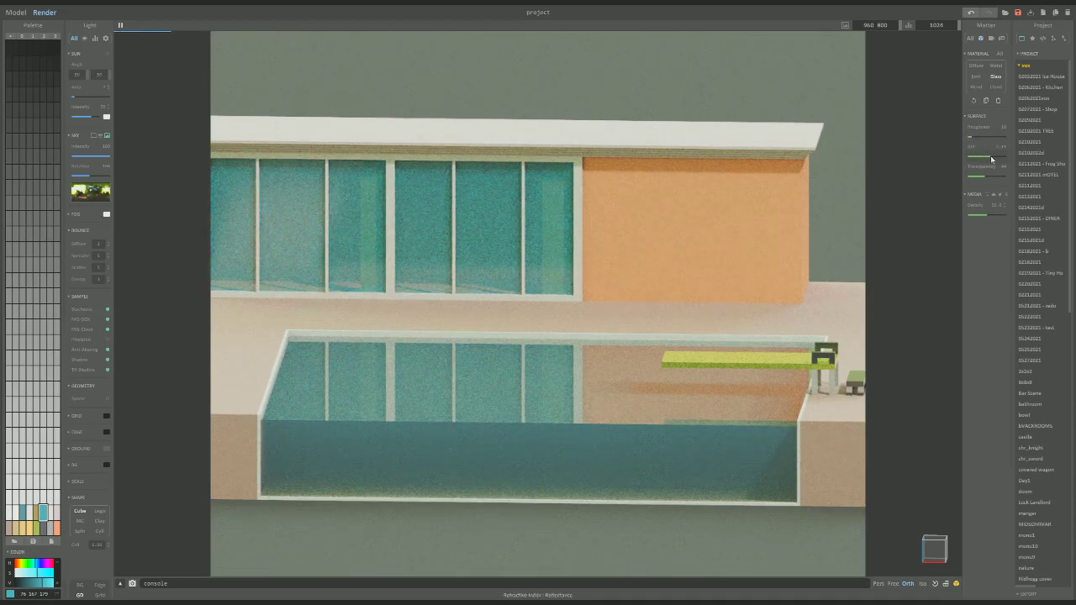
pyautogui.click(968, 136)
pyautogui.moveTo(987, 178); pyautogui.dragTo(990, 178)
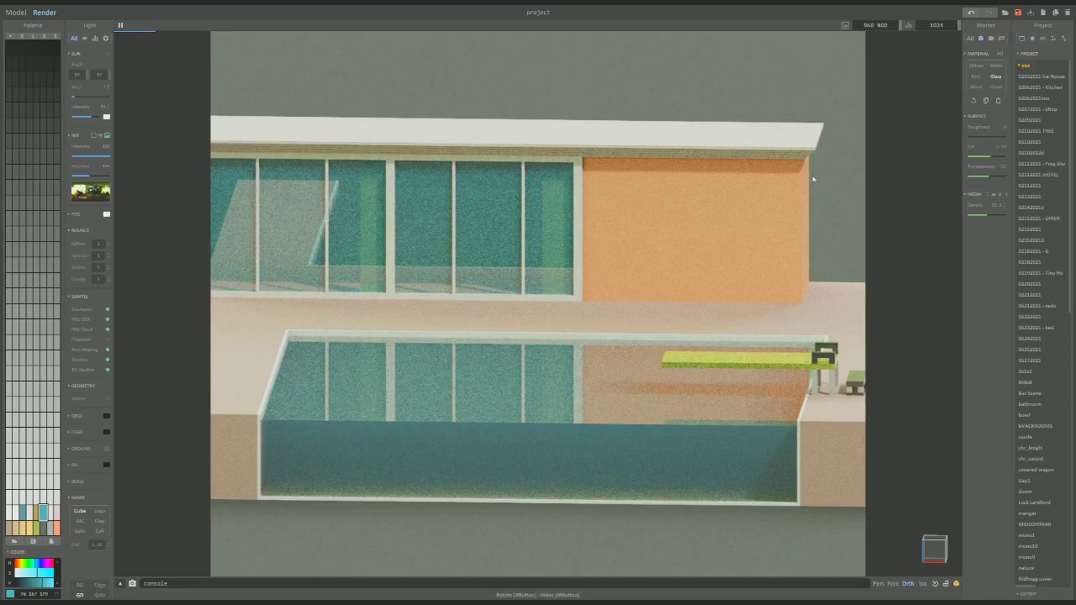
# Examine the glass window wall and its pool reflections in the render from front, corner and distant viewpoints.
pyautogui.moveTo(731, 218); pyautogui.dragTo(737, 181, button='right')
pyautogui.scroll(-4, 750, 188)
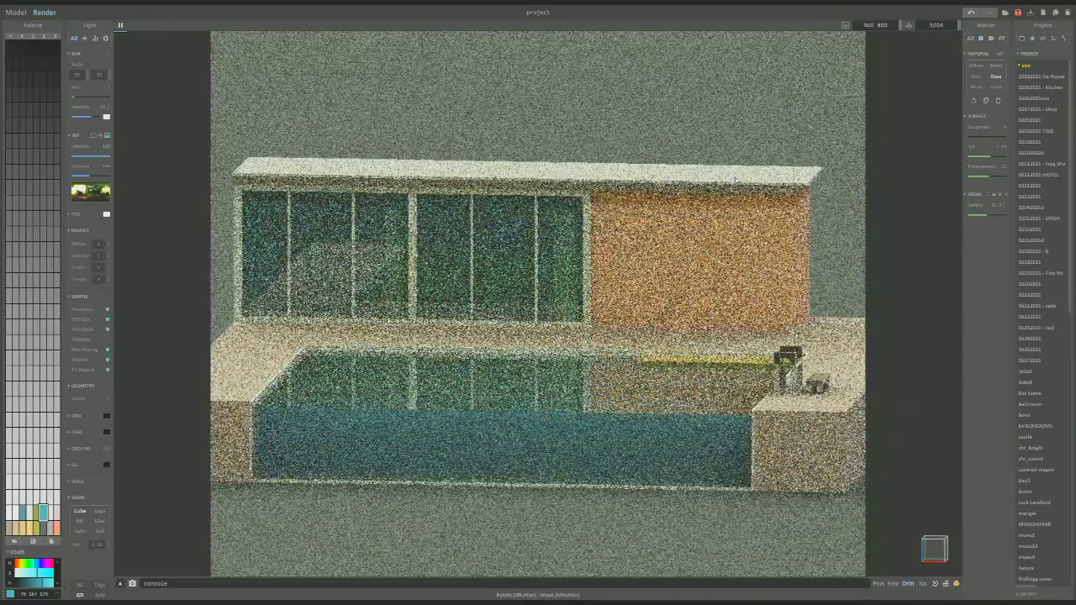
pyautogui.scroll(-2, 737, 181)
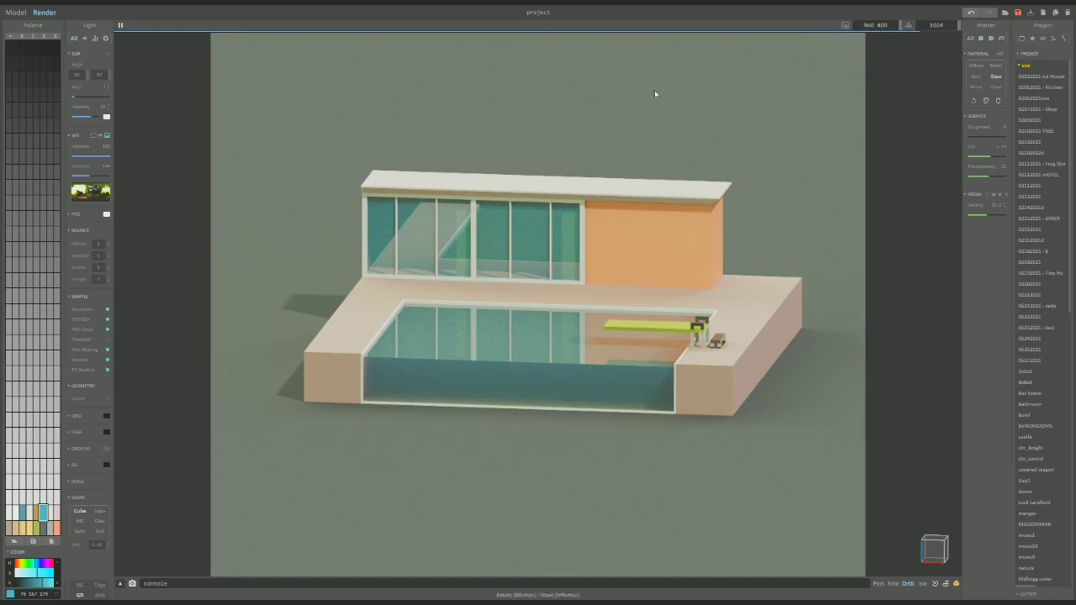
pyautogui.scroll(5, 684, 181)
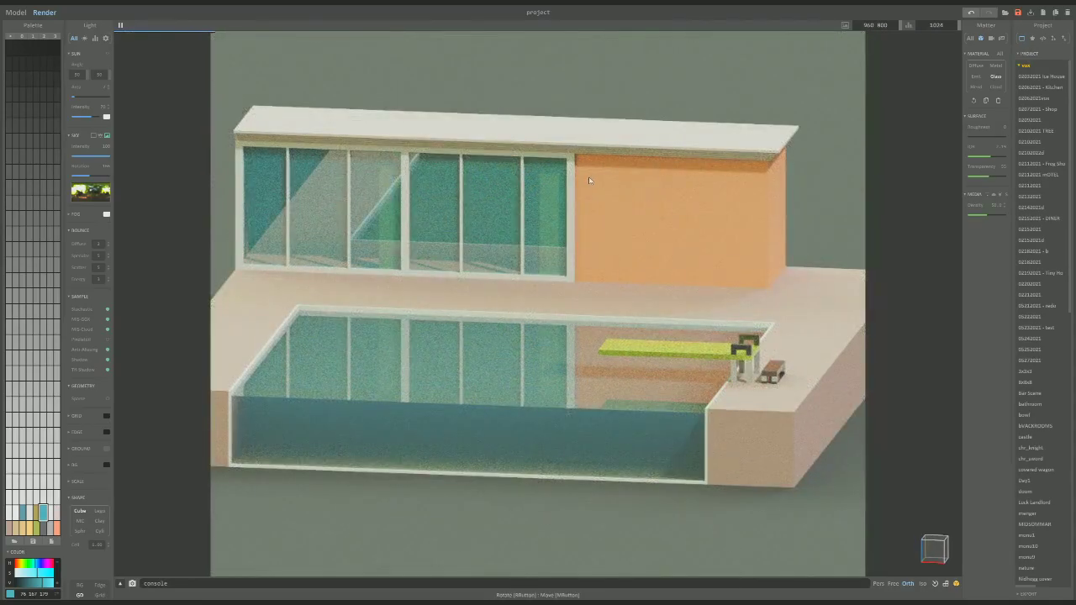
pyautogui.moveTo(588, 197); pyautogui.dragTo(597, 205, button='right')
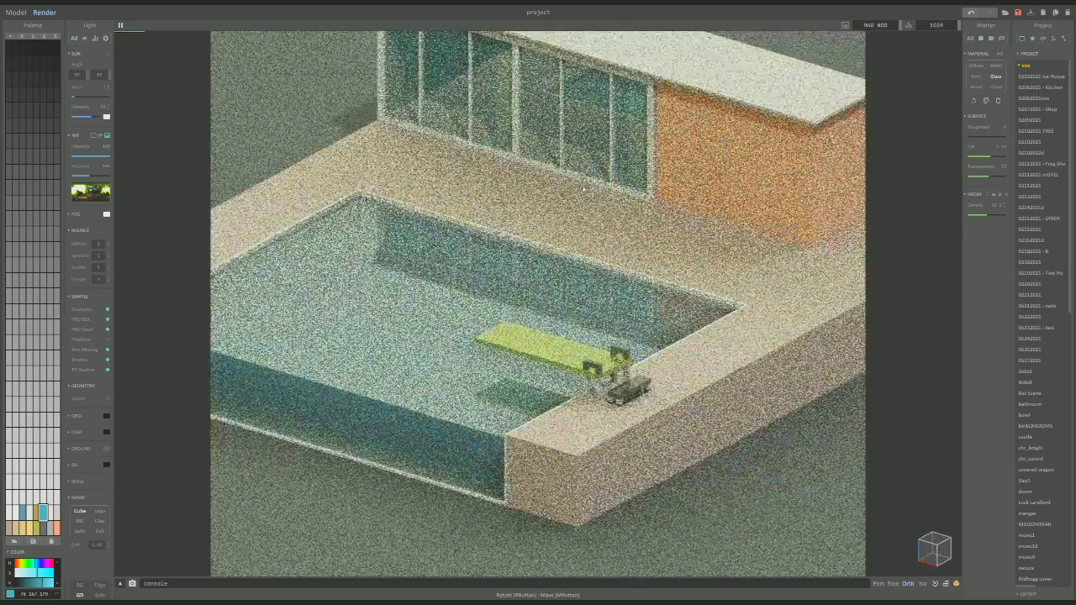
pyautogui.moveTo(678, 216); pyautogui.dragTo(627, 170, button='right')
pyautogui.scroll(-3, 641, 237)
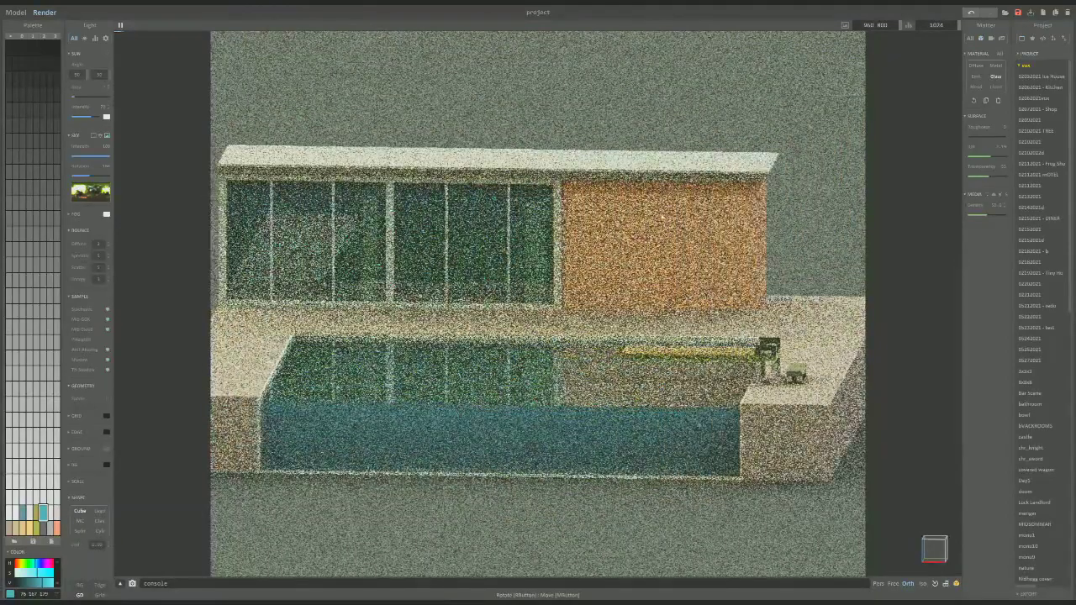
pyautogui.scroll(3, 656, 227)
pyautogui.scroll(-2, 670, 216)
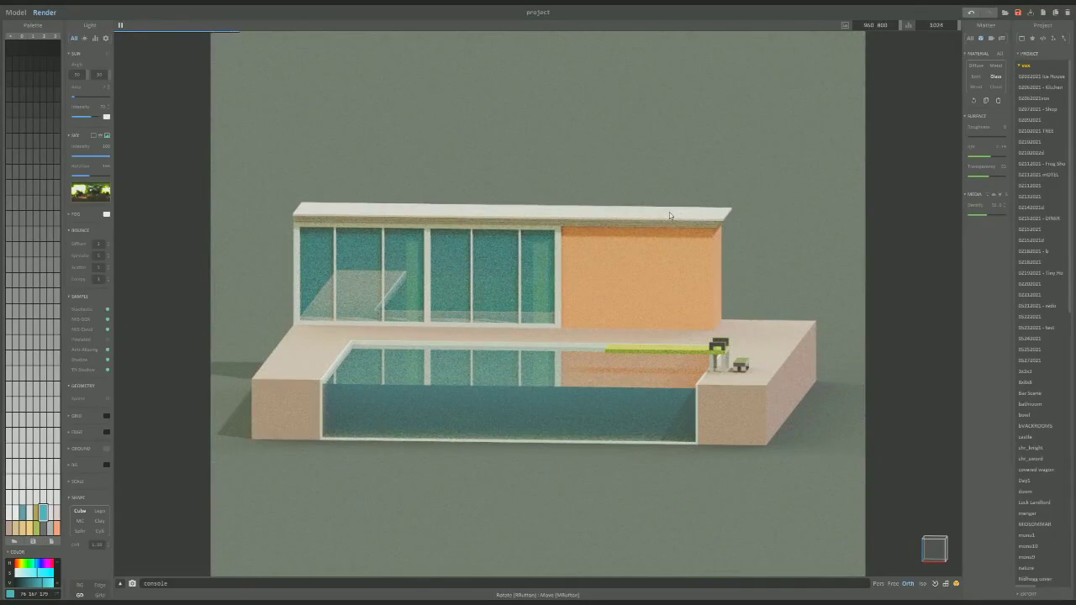
pyautogui.scroll(2, 663, 261)
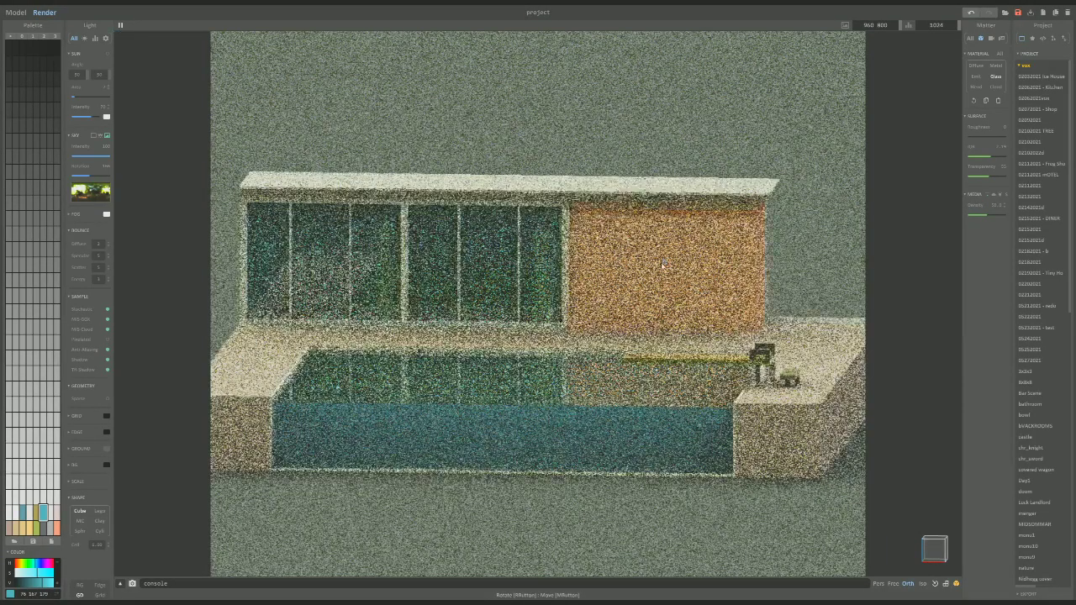
pyautogui.moveTo(617, 239); pyautogui.dragTo(572, 216, button='right')
pyautogui.scroll(3, 527, 193)
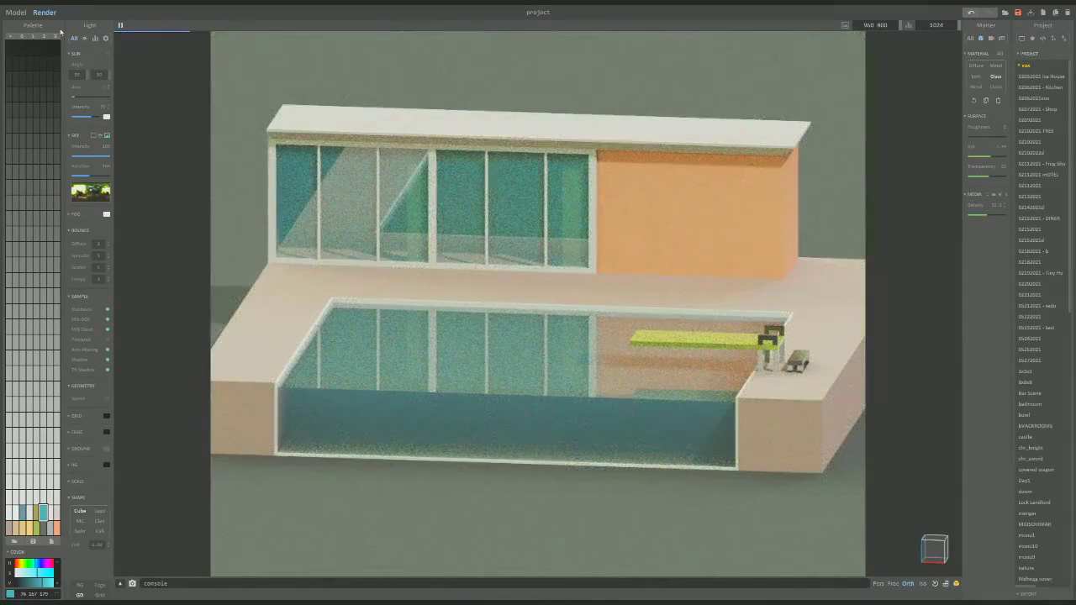
# Add a new empty object to the scene model and move it onto the deck in front of the building.
pyautogui.click(18, 12)
pyautogui.press('Tab')
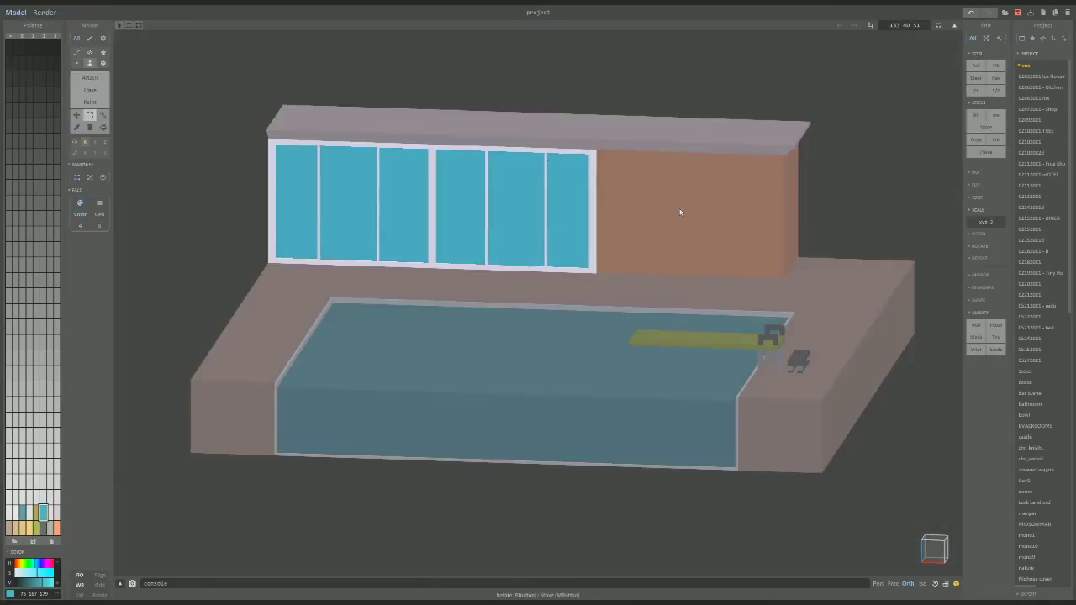
pyautogui.press('Tab')
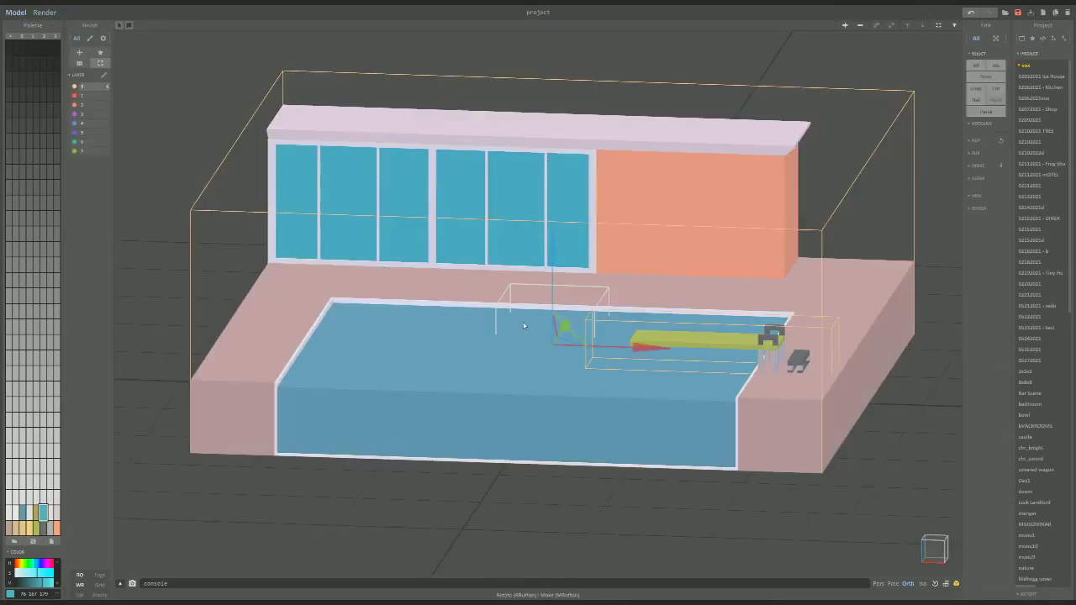
pyautogui.moveTo(552, 252); pyautogui.dragTo(552, 168)
pyautogui.moveTo(635, 243); pyautogui.dragTo(655, 248)
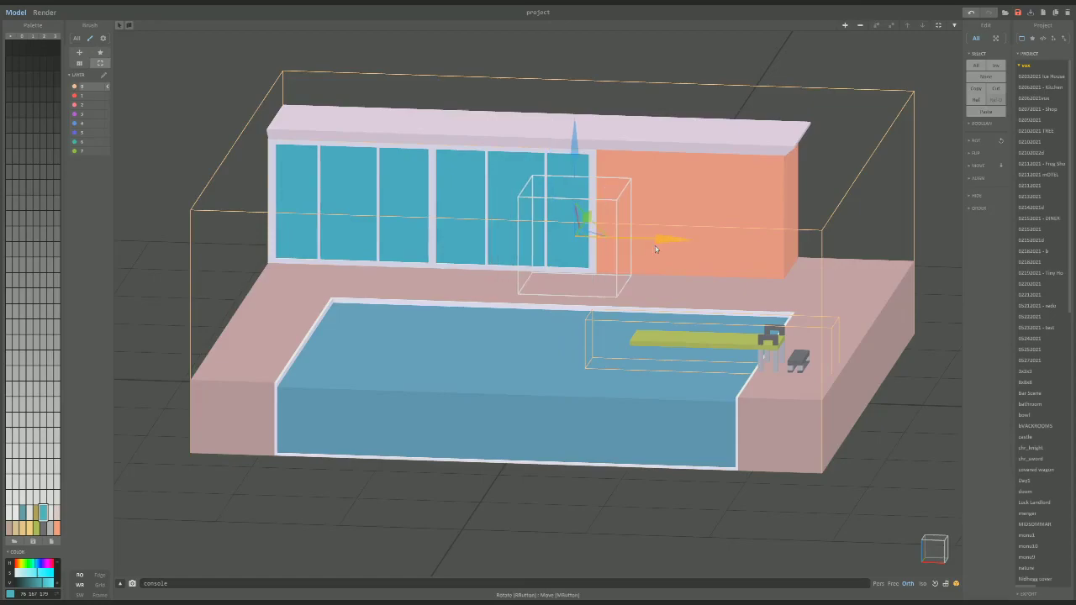
pyautogui.scroll(2, 655, 249)
pyautogui.moveTo(656, 249); pyautogui.dragTo(471, 225, button='right')
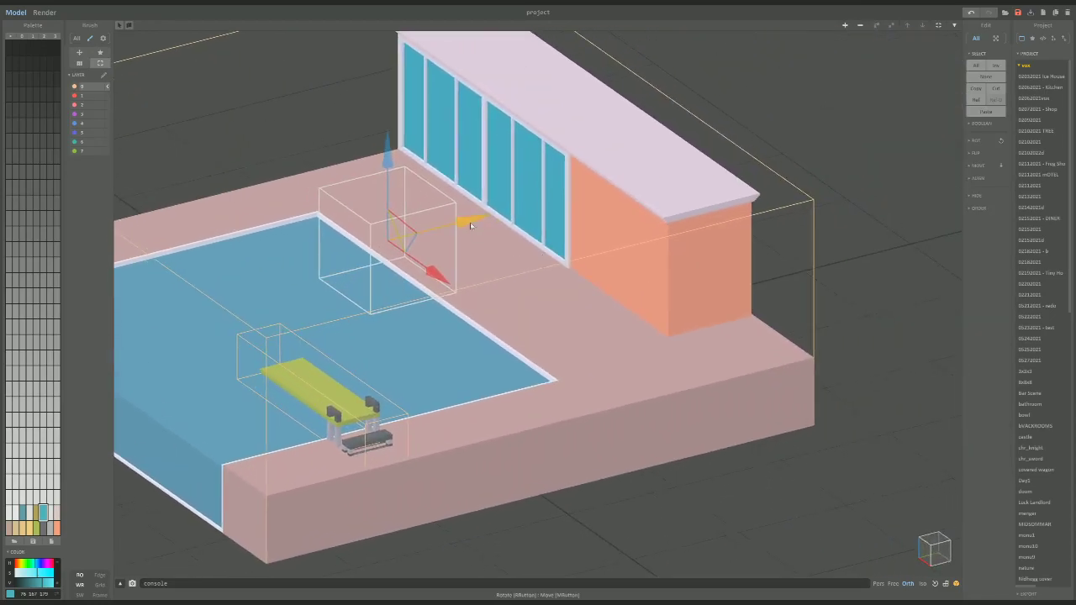
pyautogui.moveTo(471, 225); pyautogui.dragTo(620, 195)
pyautogui.moveTo(531, 126)
pyautogui.mouseDown()
pyautogui.moveTo(528, 158)
pyautogui.moveTo(523, 145)
pyautogui.mouseUp()
pyautogui.moveTo(522, 145); pyautogui.dragTo(523, 238, button='right')
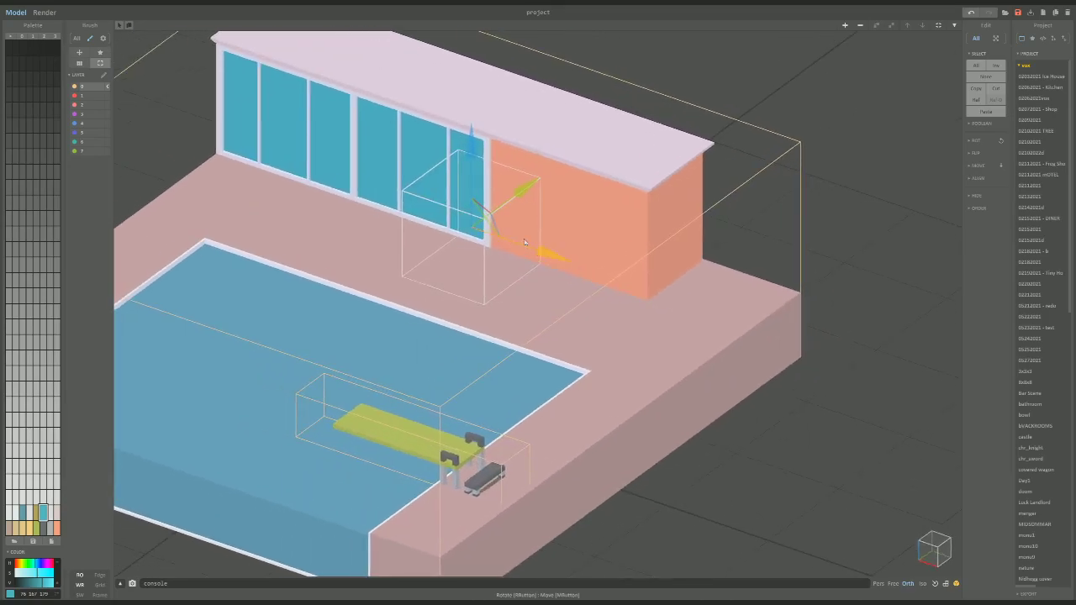
# Resize the new empty object to 40 10 10.
pyautogui.press('Tab')
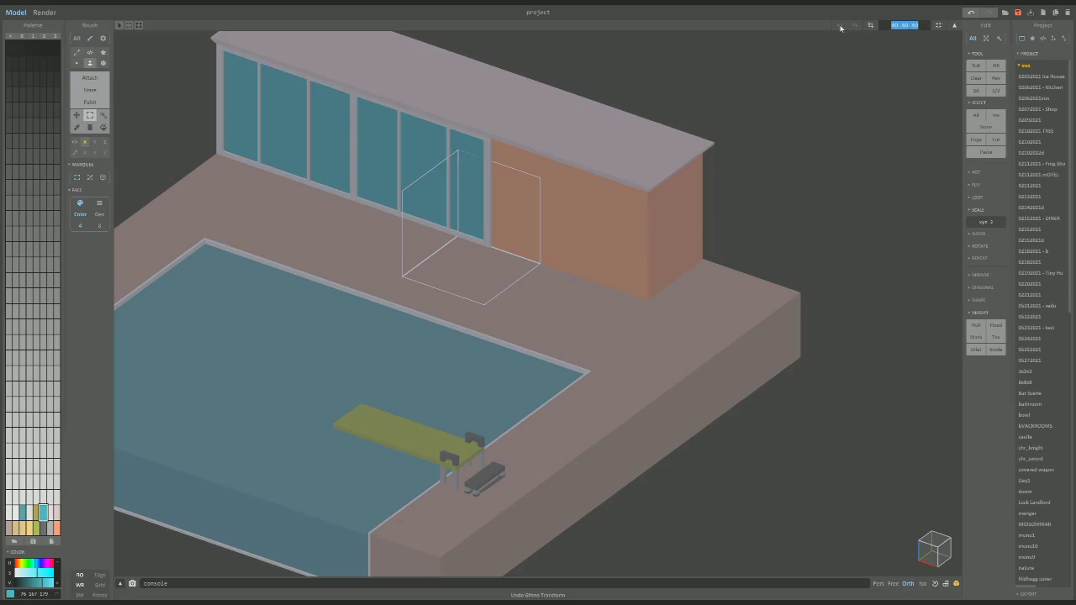
pyautogui.write('40 10 10')
pyautogui.press('Return')
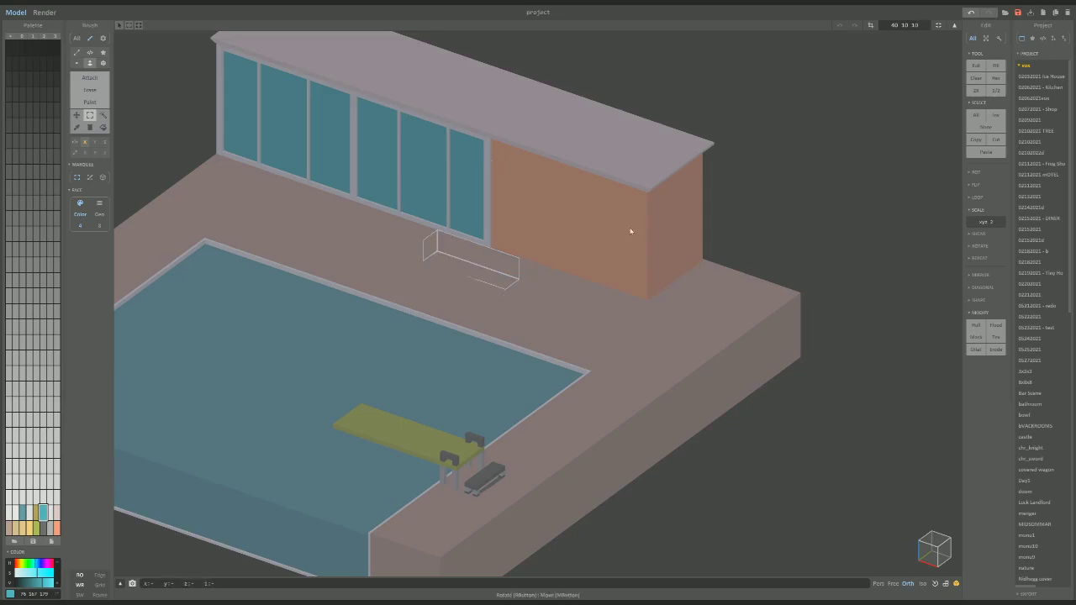
# Move the resized object to the base of the orange wall, aligning its end with the window frame's edge.
pyautogui.press('Tab')
pyautogui.moveTo(502, 240); pyautogui.dragTo(563, 259)
pyautogui.moveTo(563, 259); pyautogui.dragTo(587, 267, button='right')
pyautogui.moveTo(610, 268); pyautogui.dragTo(630, 256)
pyautogui.scroll(3, 605, 277)
pyautogui.scroll(2, 578, 300)
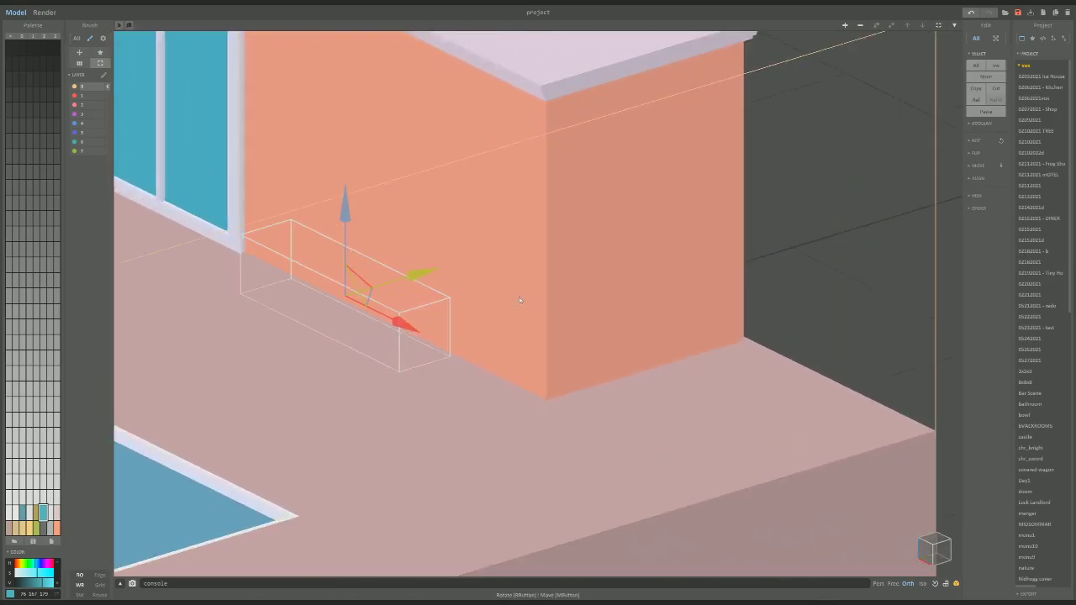
pyautogui.moveTo(519, 297); pyautogui.dragTo(495, 296, button='right')
pyautogui.moveTo(526, 217); pyautogui.dragTo(523, 210)
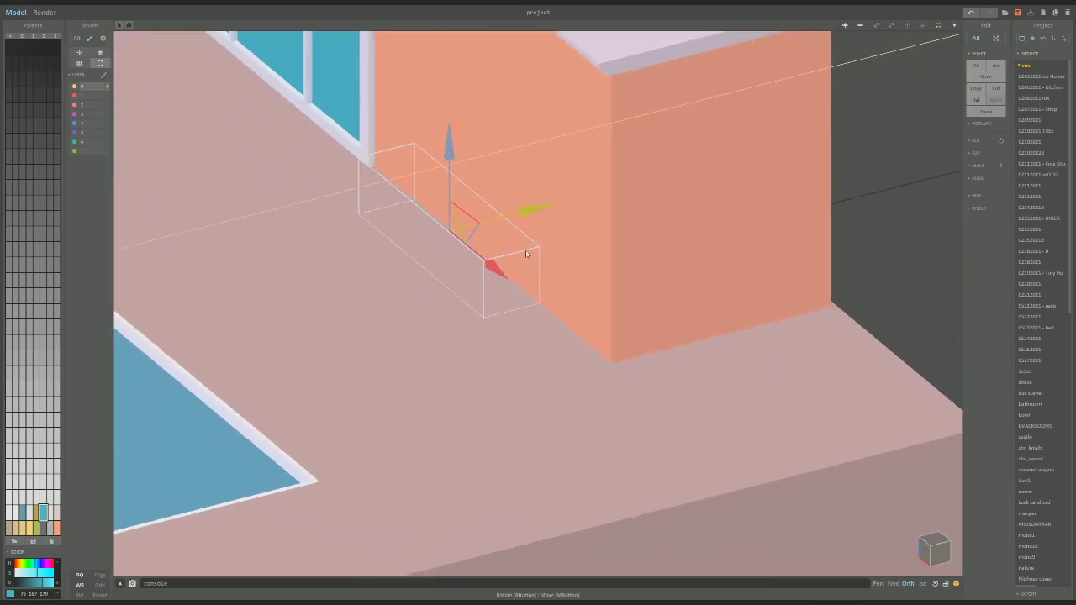
pyautogui.moveTo(523, 210); pyautogui.dragTo(660, 247, button='right')
pyautogui.scroll(2, 506, 312)
pyautogui.moveTo(506, 312); pyautogui.dragTo(579, 276, button='right')
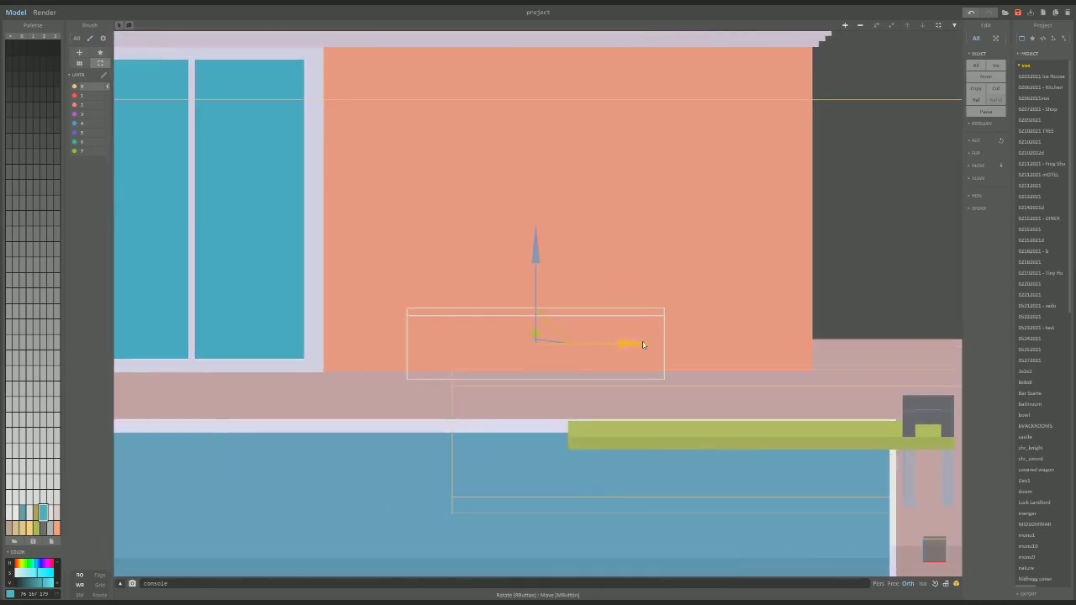
pyautogui.moveTo(647, 342); pyautogui.dragTo(564, 338)
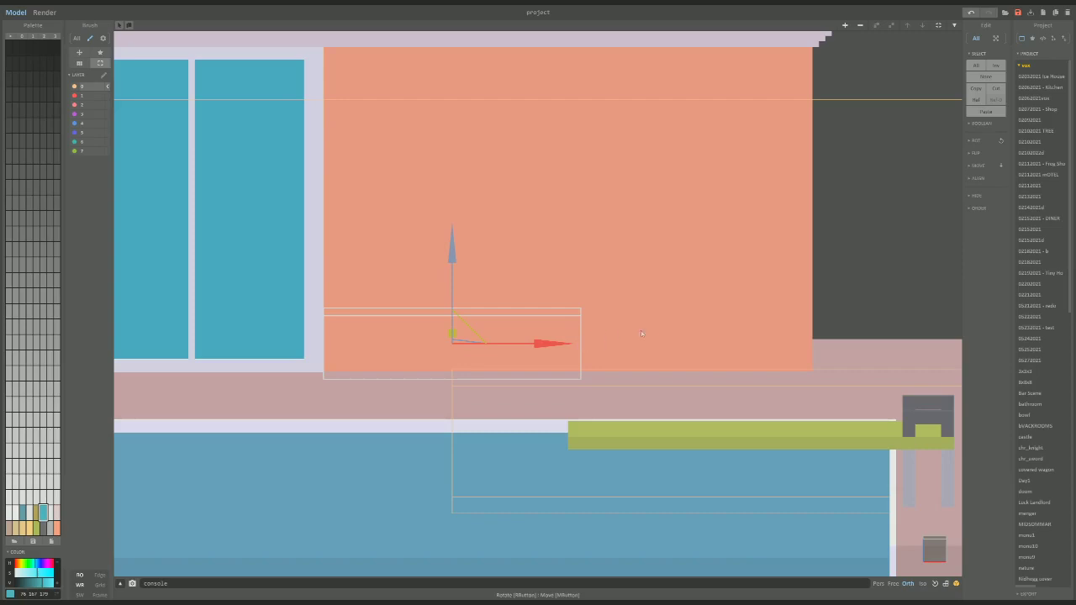
# Lengthen the object to 65 10 10, trying 60 10 10 first, and realign its end with the window frame.
pyautogui.hotkey('ctrl', 'r')
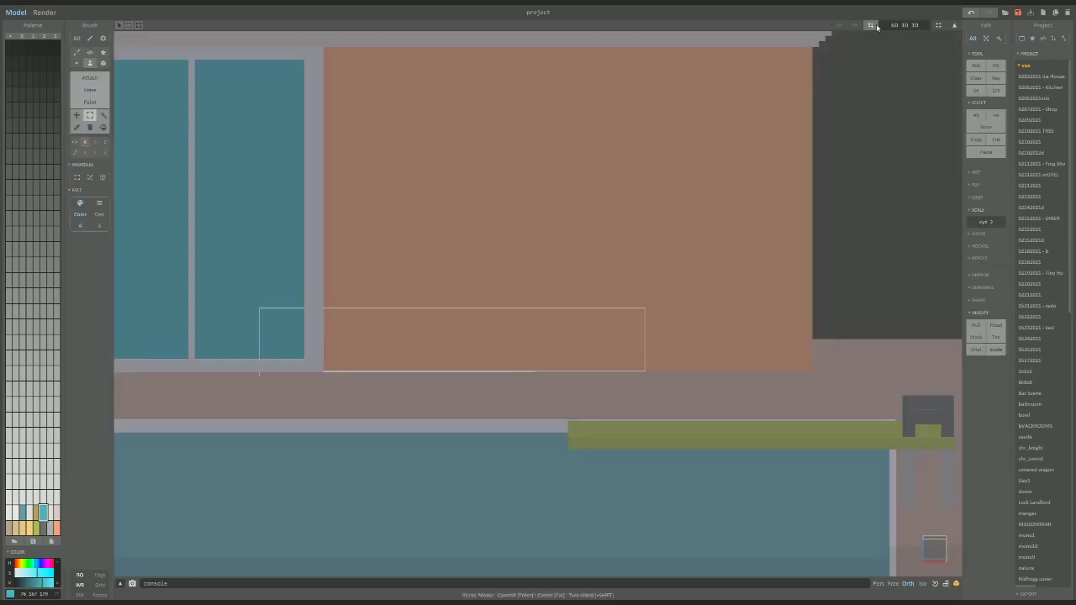
pyautogui.press('Return')
pyautogui.moveTo(570, 339); pyautogui.dragTo(626, 346)
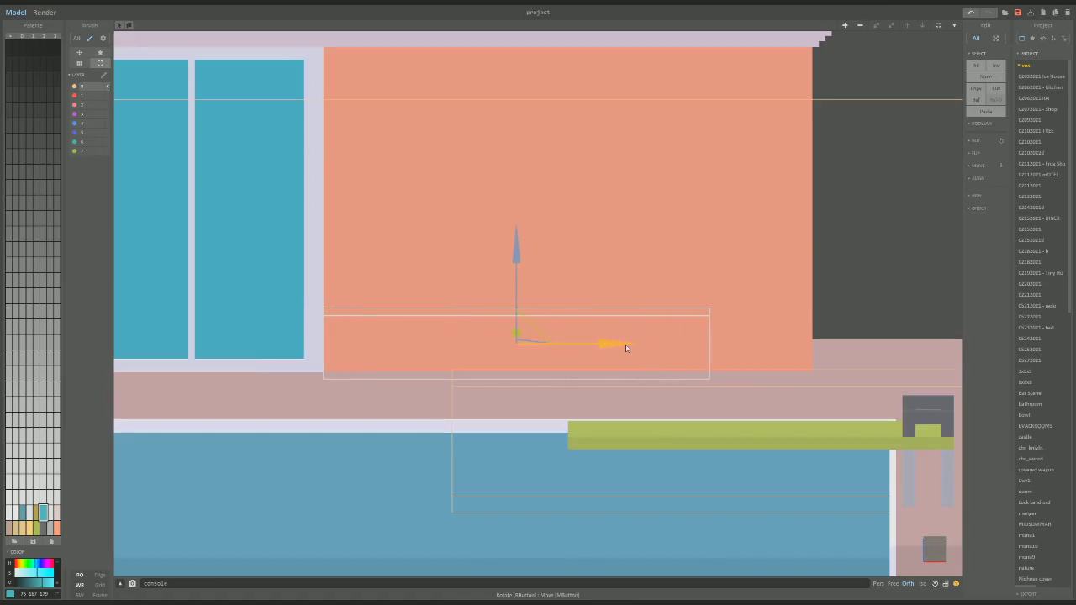
pyautogui.hotkey('ctrl', 'r')
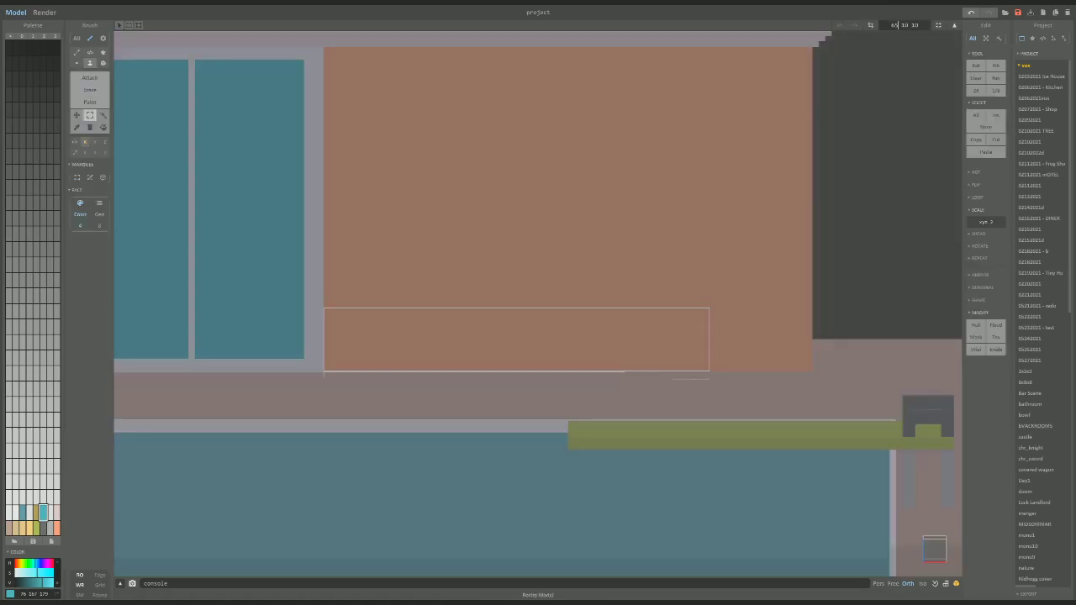
pyautogui.press('Return')
pyautogui.moveTo(622, 343)
pyautogui.mouseDown()
pyautogui.moveTo(644, 345)
pyautogui.moveTo(634, 346)
pyautogui.mouseUp()
# Halve the object's depth and move it flush against the foot of the orange wall.
pyautogui.moveTo(661, 337); pyautogui.dragTo(669, 348, button='right')
pyautogui.scroll(2, 640, 334)
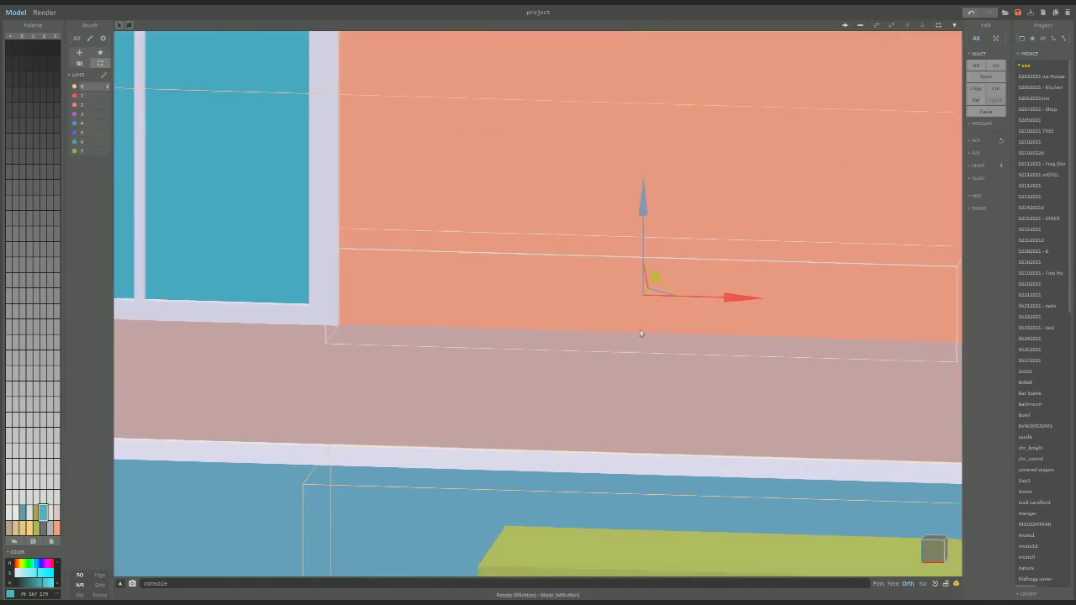
pyautogui.scroll(-2, 641, 333)
pyautogui.scroll(2, 628, 333)
pyautogui.hotkey('ctrl', 'r')
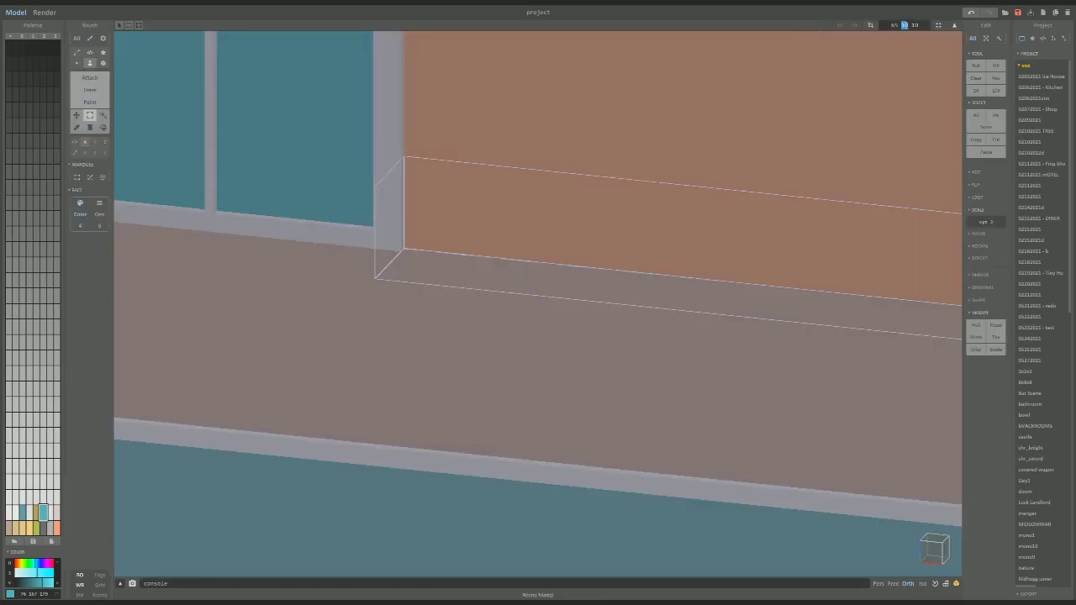
pyautogui.press('Escape')
pyautogui.scroll(4, 637, 292)
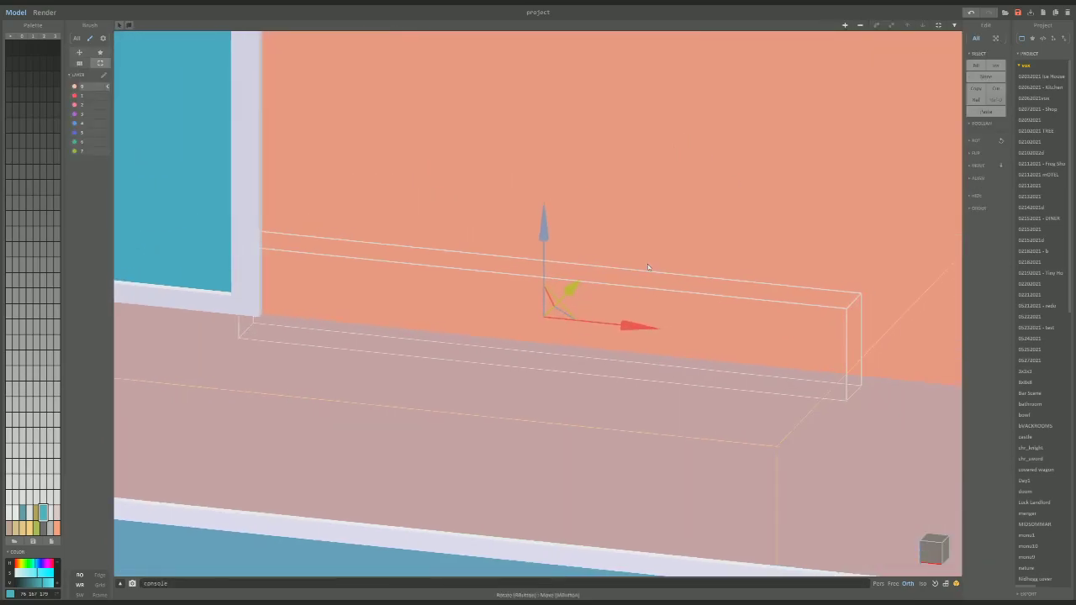
pyautogui.scroll(-2, 576, 274)
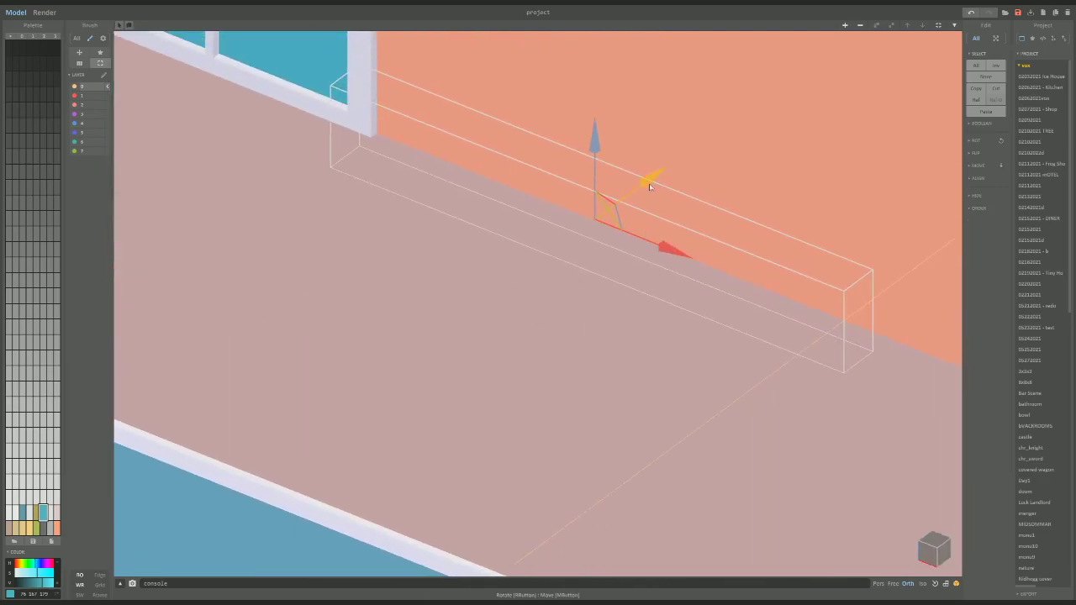
pyautogui.moveTo(641, 199); pyautogui.dragTo(362, 163, button='right')
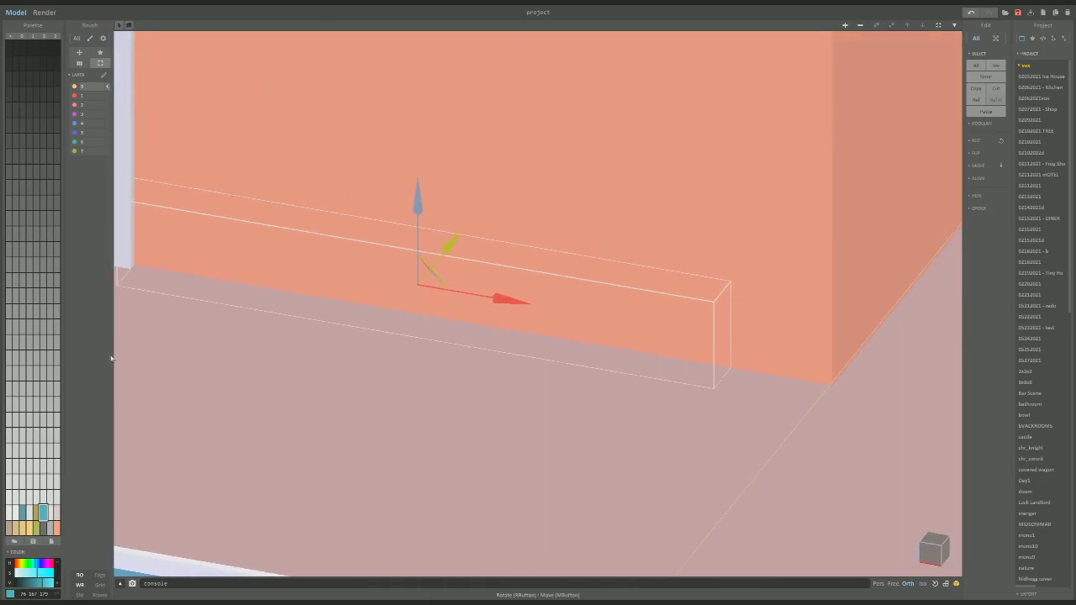
# Define two green shades in separate unused palette slots, one darker and one brighter.
pyautogui.click(10, 496)
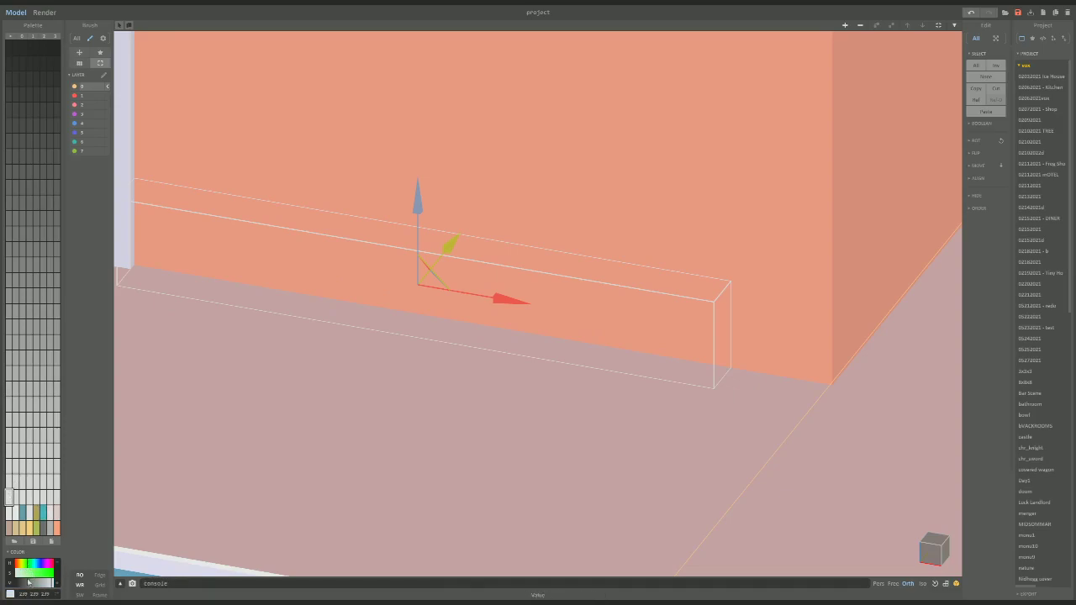
pyautogui.click(44, 572)
pyautogui.click(39, 582)
pyautogui.click(37, 582)
pyautogui.click(37, 497)
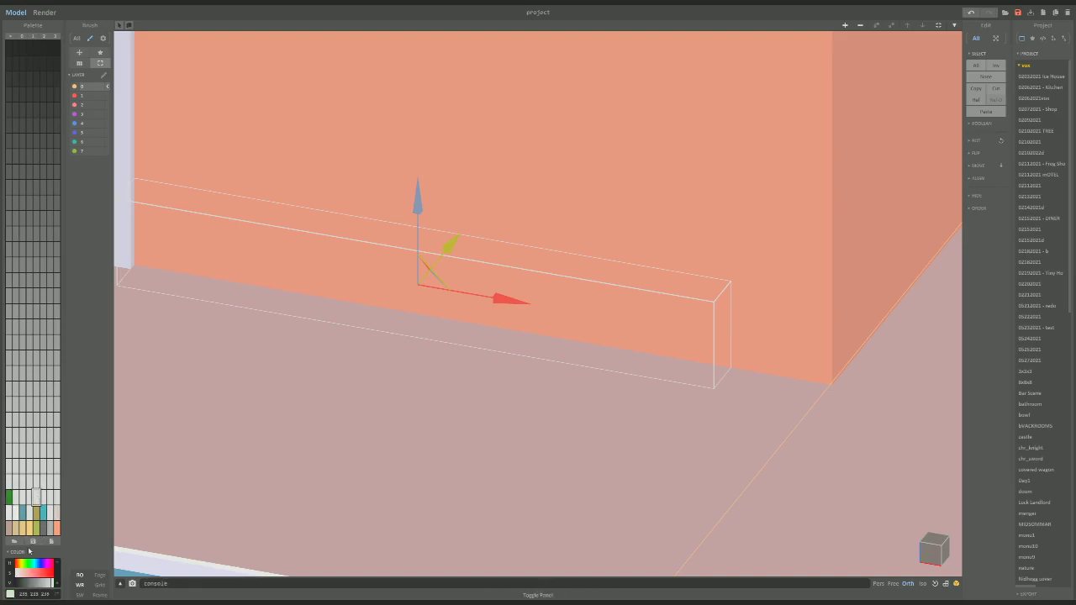
pyautogui.click(29, 565)
pyautogui.click(40, 574)
pyautogui.click(40, 582)
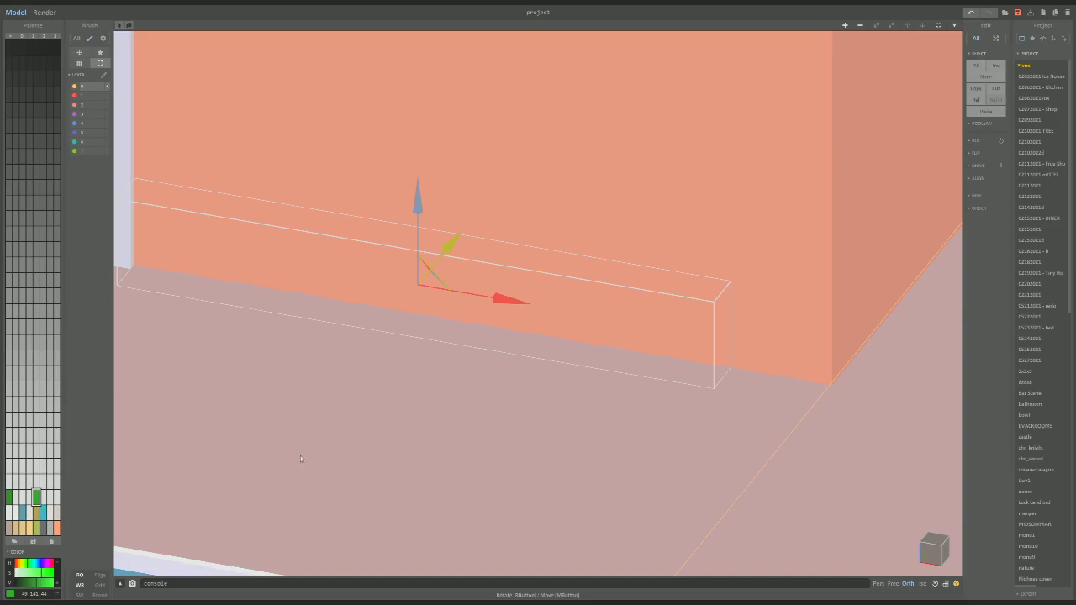
pyautogui.moveTo(379, 422); pyautogui.dragTo(570, 407, button='right')
pyautogui.moveTo(575, 417); pyautogui.dragTo(579, 398, button='right')
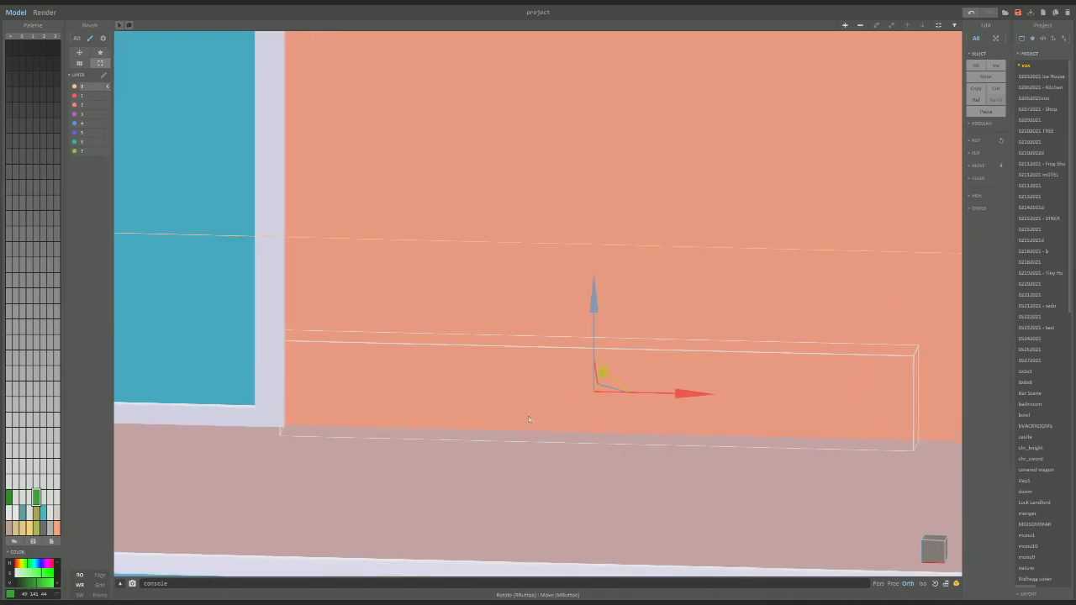
# Fill the palette slots between the darker and brighter greens with a gradient of intermediate shades.
pyautogui.click(11, 497)
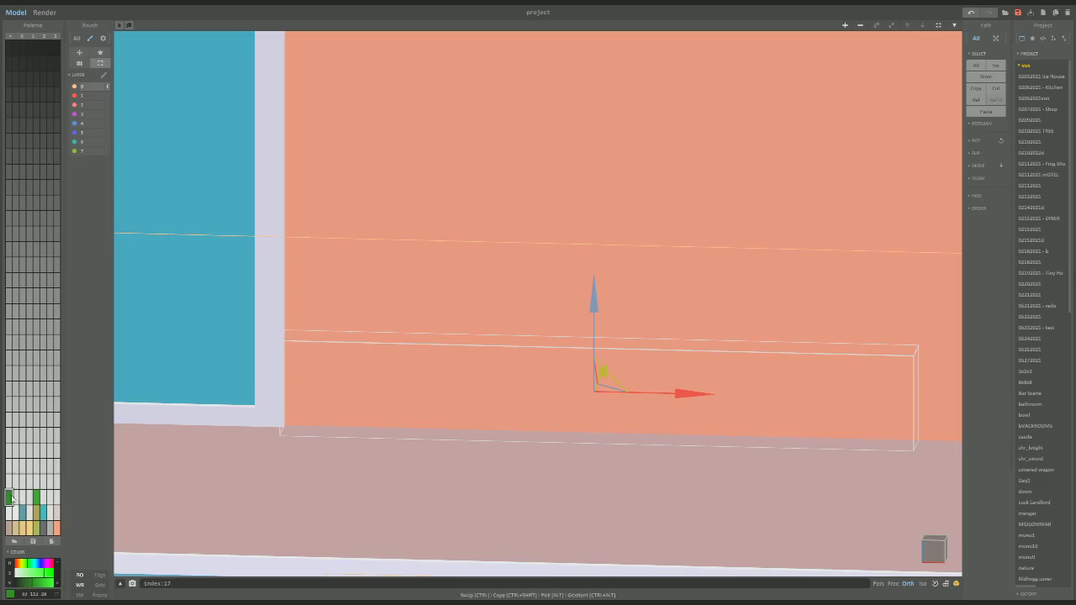
pyautogui.keyDown('ctrl'); pyautogui.keyDown('alt'); pyautogui.click(36, 496); pyautogui.keyUp('alt'); pyautogui.keyUp('ctrl')
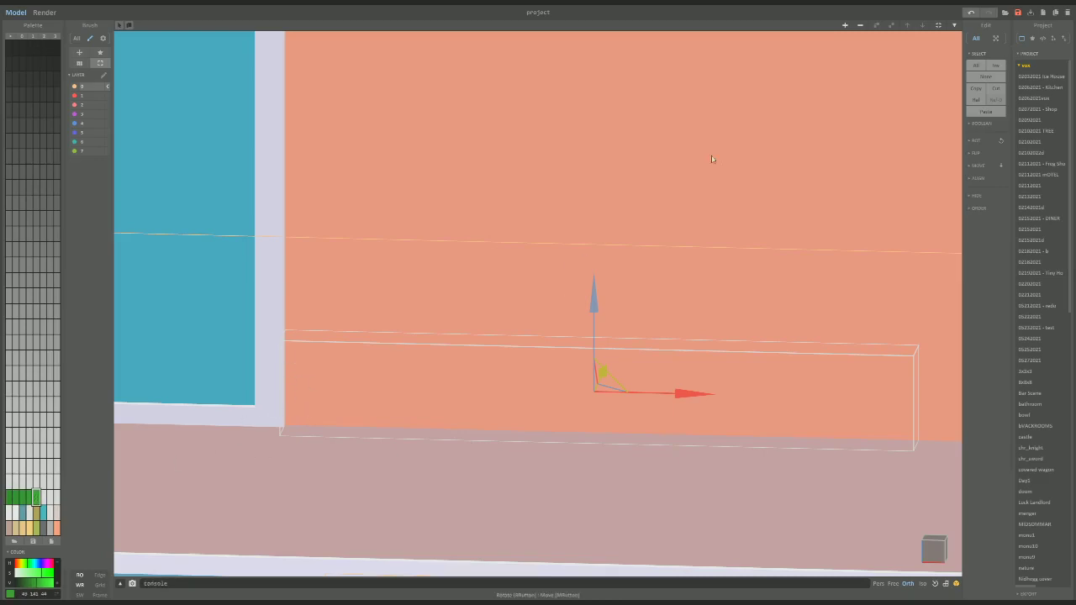
# Adjust the strip object's position in depth along the foot of the orange wall.
pyautogui.moveTo(923, 116); pyautogui.dragTo(892, 89, button='right')
pyautogui.press('Tab')
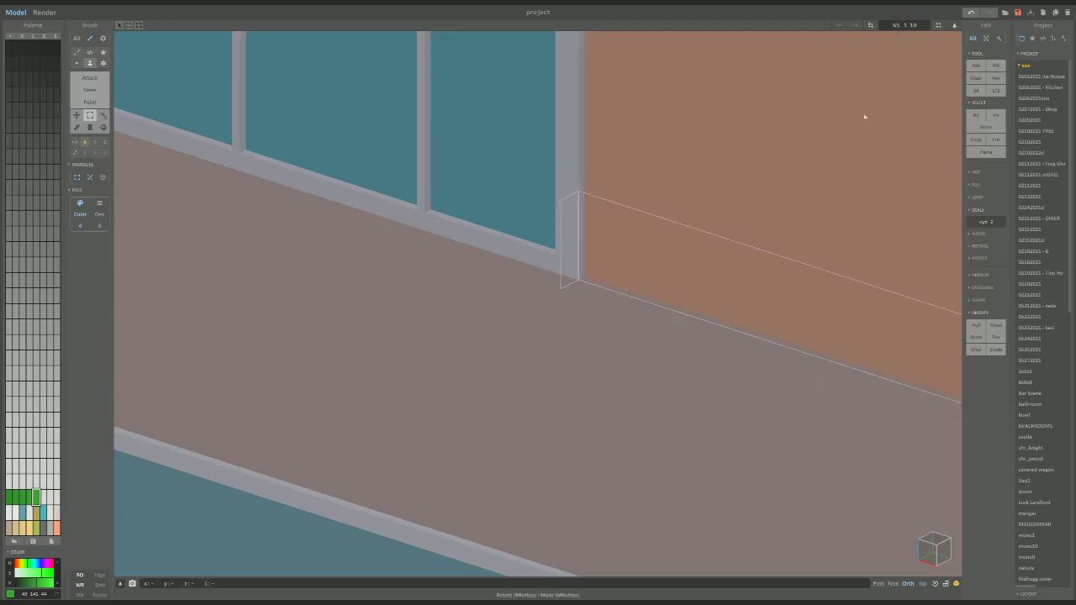
pyautogui.press('Tab')
pyautogui.moveTo(863, 292); pyautogui.dragTo(878, 285)
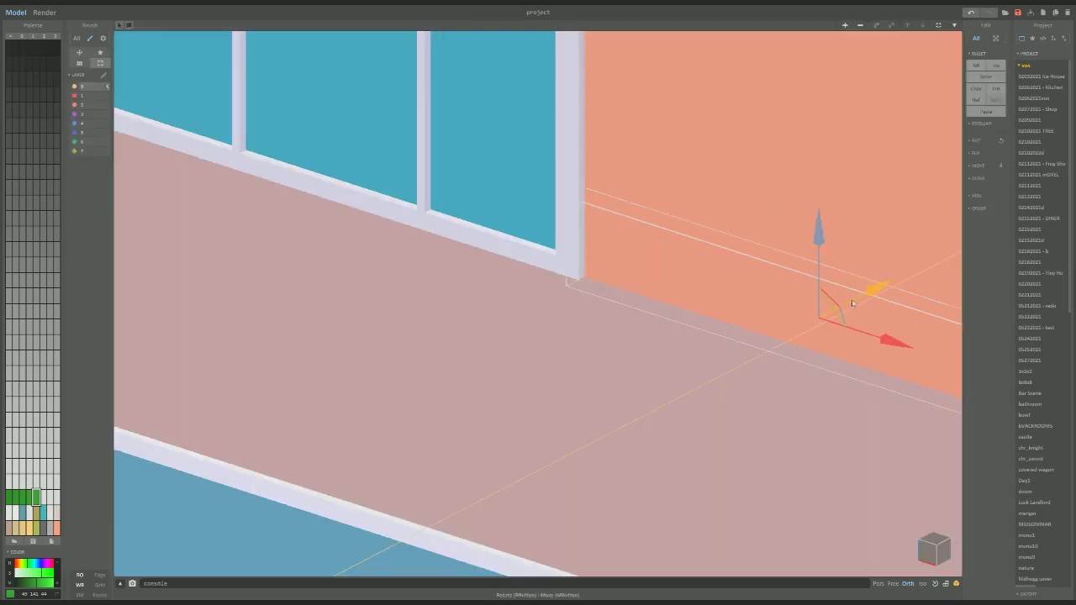
pyautogui.moveTo(853, 302); pyautogui.dragTo(726, 482, button='right')
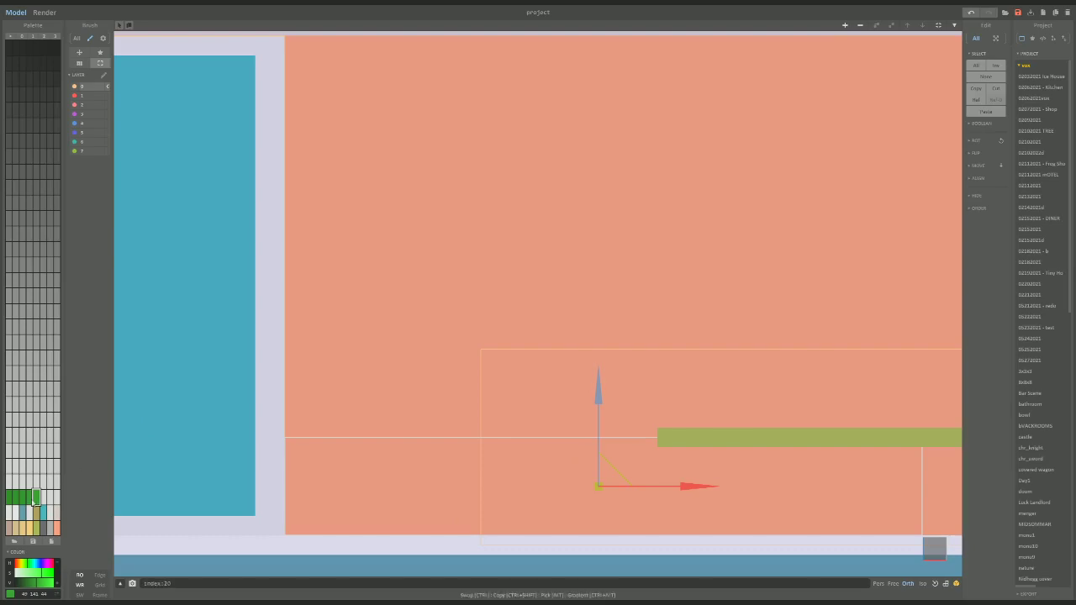
# Darken the darkest green palette slot and rebuild the gradient from it to the brightest green.
pyautogui.click(10, 502)
pyautogui.moveTo(30, 586); pyautogui.dragTo(27, 585)
pyautogui.click(35, 499)
pyautogui.click(8, 499)
pyautogui.click(35, 498)
pyautogui.click(9, 499)
# Attach rows of the darkest green voxels along the strip object's base, building a low ground layer across its length.
pyautogui.press('Tab')
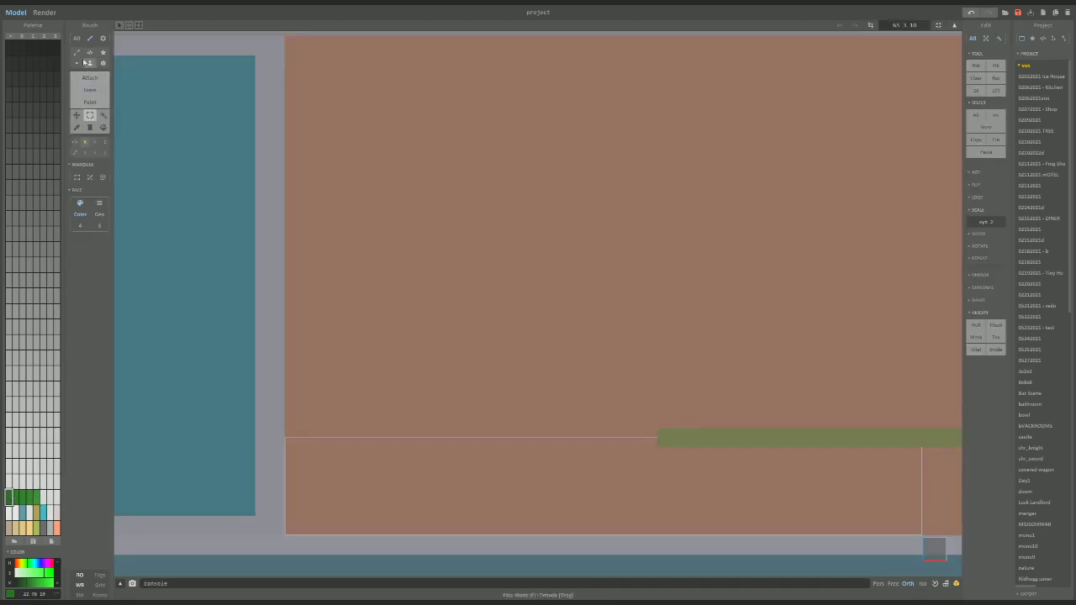
pyautogui.click(77, 52)
pyautogui.moveTo(231, 294)
pyautogui.mouseDown(button='middle')
pyautogui.moveTo(298, 348)
pyautogui.moveTo(216, 400)
pyautogui.mouseUp(button='middle')
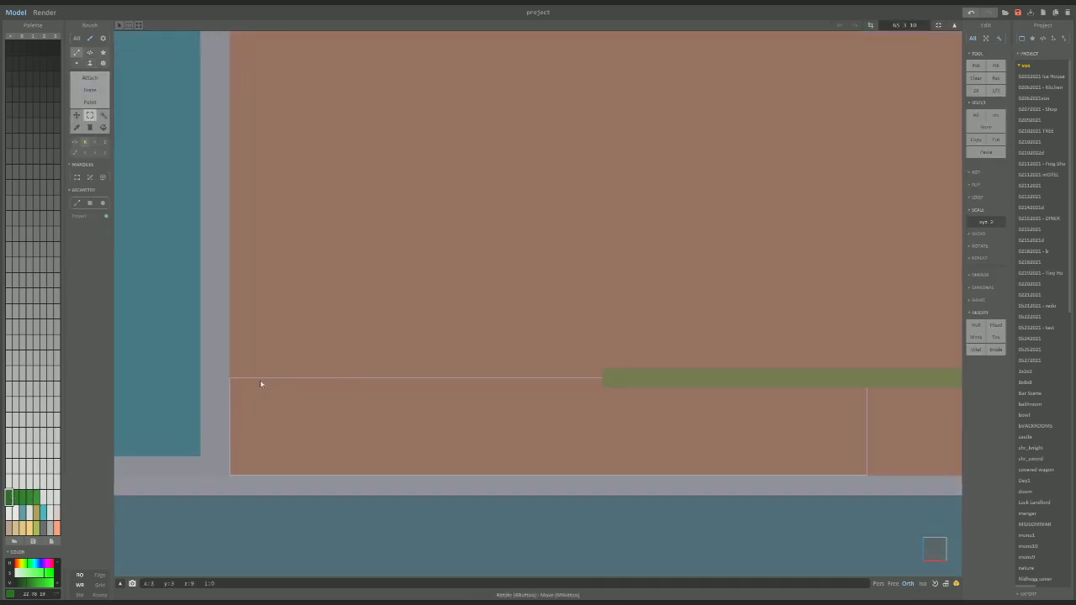
pyautogui.moveTo(260, 384); pyautogui.dragTo(307, 403, button='right')
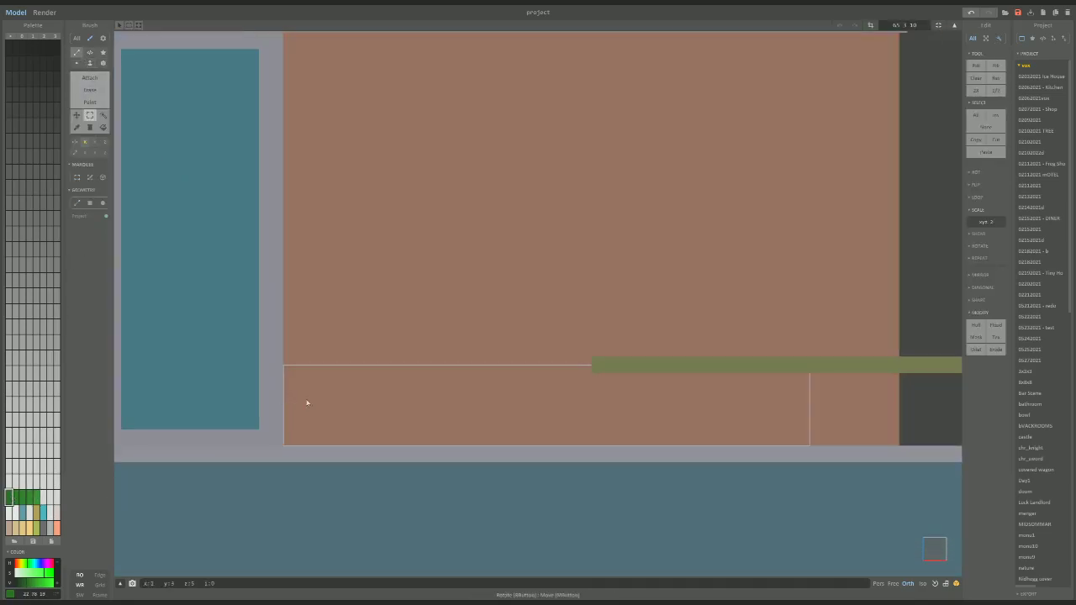
pyautogui.click(89, 77)
pyautogui.moveTo(295, 434)
pyautogui.mouseDown()
pyautogui.moveTo(416, 448)
pyautogui.moveTo(569, 439)
pyautogui.moveTo(415, 440)
pyautogui.moveTo(450, 447)
pyautogui.moveTo(562, 442)
pyautogui.moveTo(312, 427)
pyautogui.moveTo(293, 437)
pyautogui.moveTo(565, 438)
pyautogui.moveTo(294, 427)
pyautogui.mouseUp()
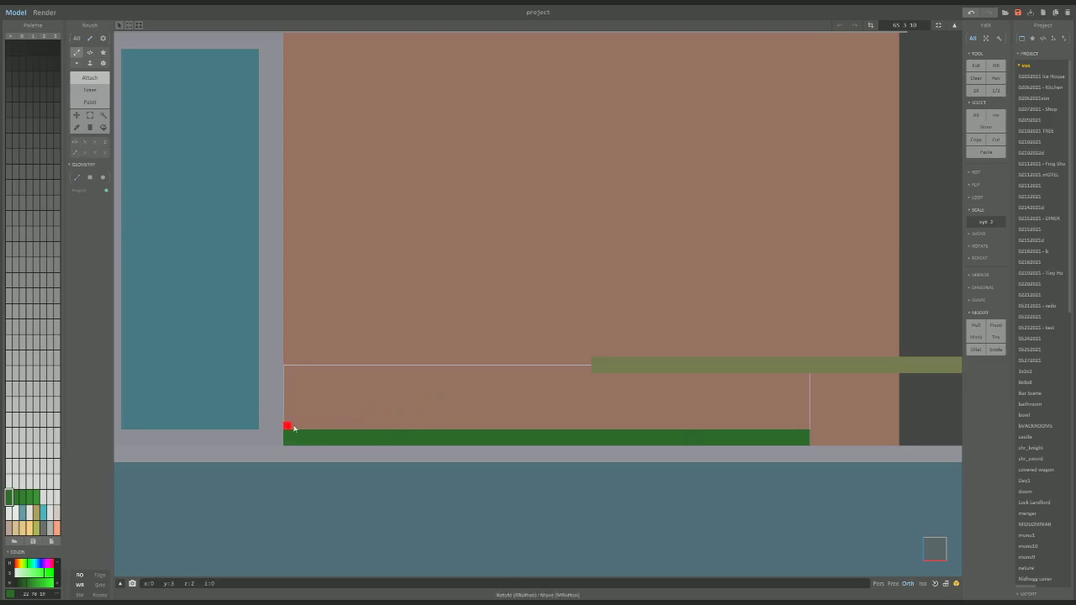
pyautogui.moveTo(291, 427); pyautogui.dragTo(693, 428)
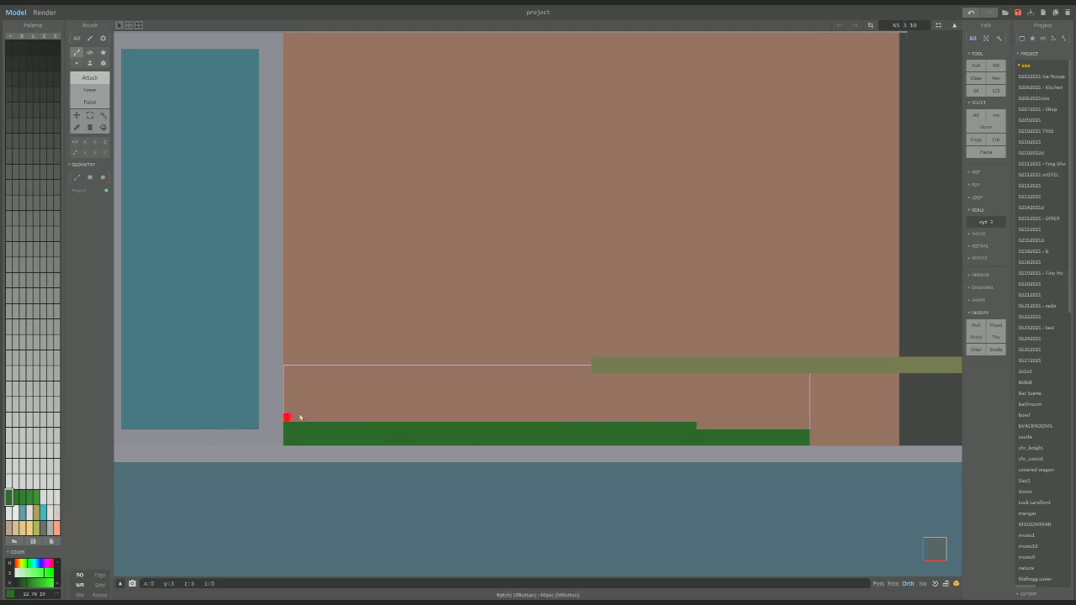
pyautogui.moveTo(763, 427); pyautogui.dragTo(704, 428)
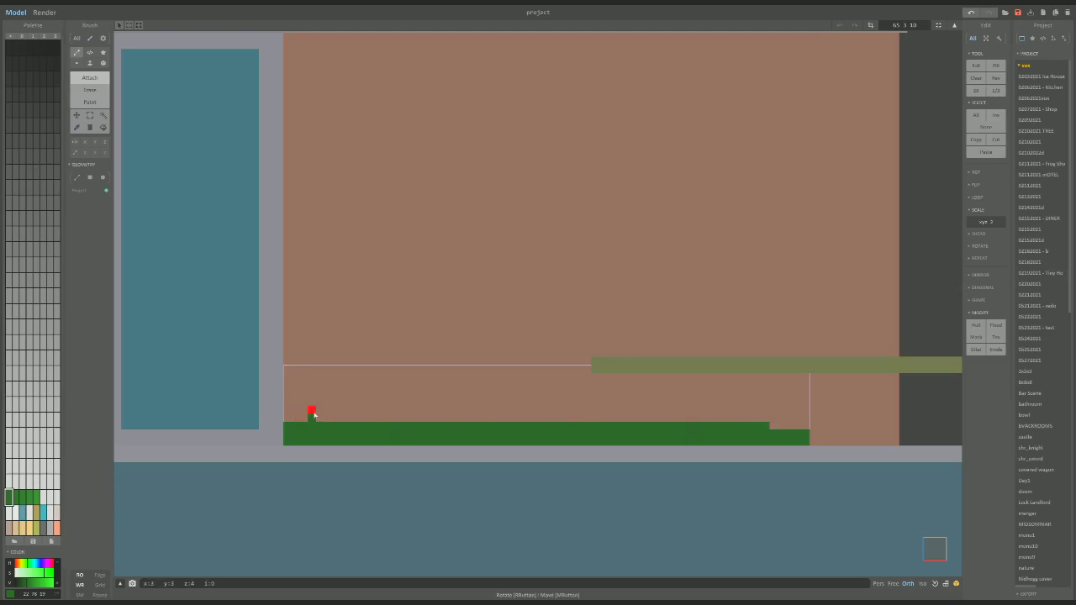
# Attach green voxels in columns of varied height along the base's half nearest the window to form grass blades.
pyautogui.moveTo(313, 414); pyautogui.dragTo(302, 415)
pyautogui.click(287, 411)
pyautogui.click(327, 417)
pyautogui.click(327, 412)
pyautogui.click(343, 418)
pyautogui.click(344, 411)
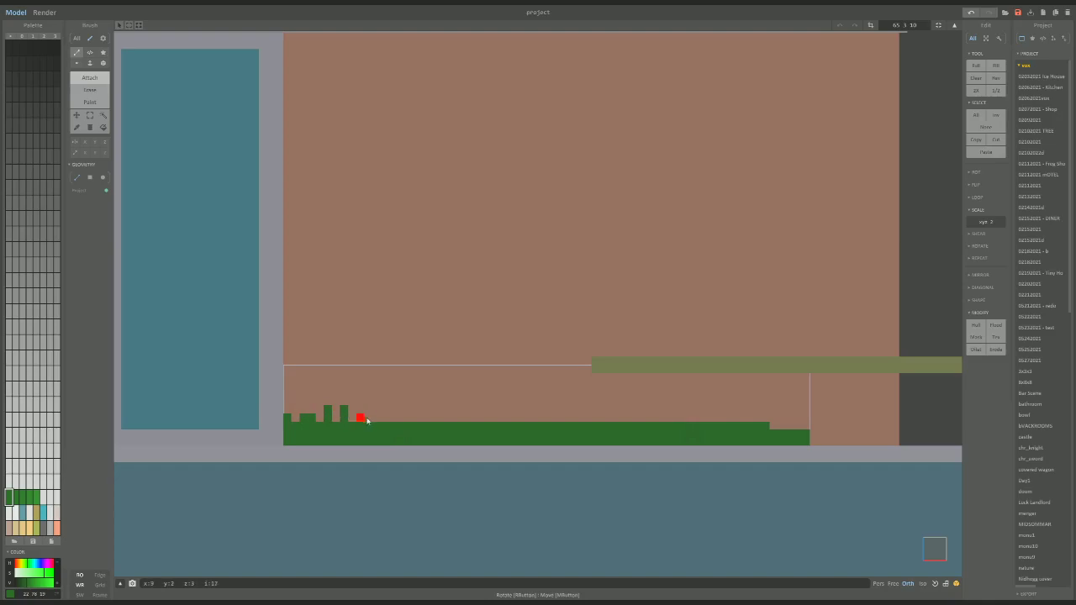
pyautogui.click(363, 418)
pyautogui.click(379, 417)
pyautogui.click(378, 412)
pyautogui.click(395, 417)
pyautogui.click(411, 420)
pyautogui.click(434, 420)
pyautogui.click(433, 404)
pyautogui.click(449, 418)
pyautogui.click(449, 410)
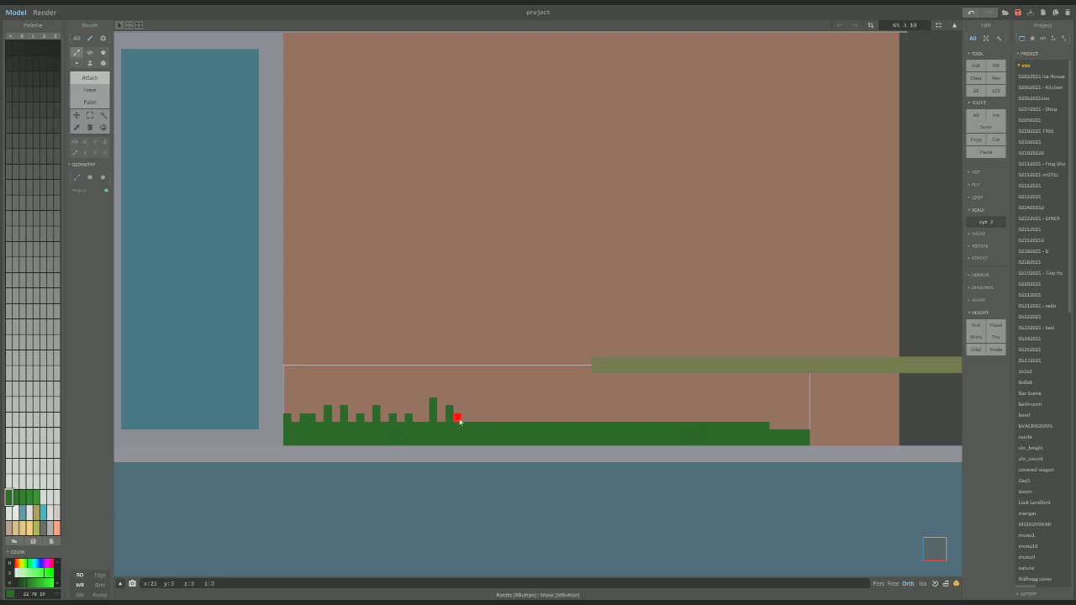
pyautogui.click(458, 418)
pyautogui.click(476, 418)
pyautogui.click(498, 418)
# Continue the grass blades across the middle of the base, adding some raised and diagonally offset voxels.
pyautogui.moveTo(498, 420); pyautogui.dragTo(549, 397, button='right')
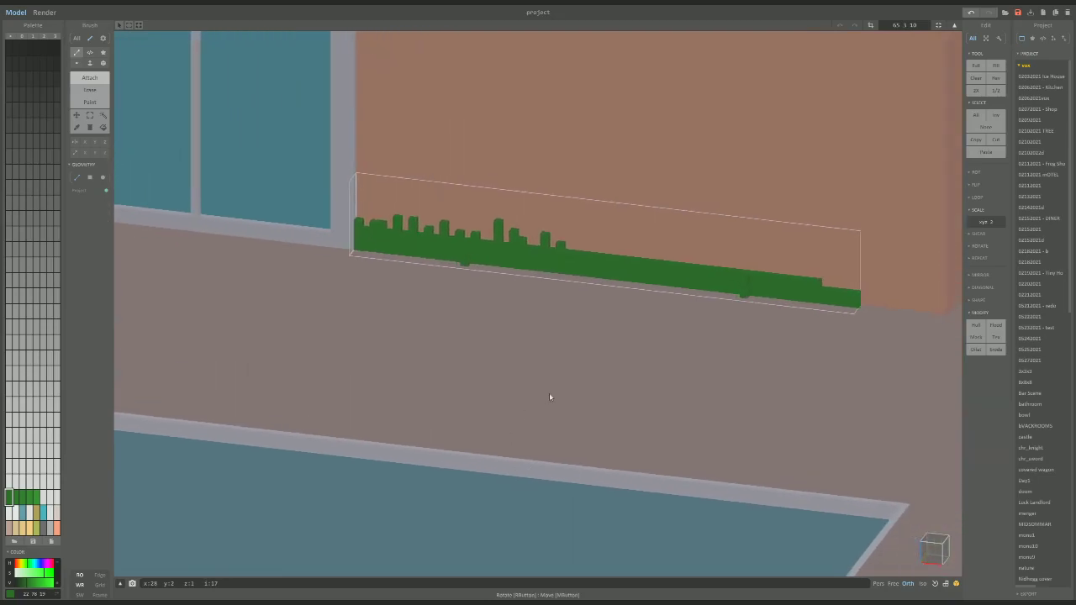
pyautogui.click(577, 242)
pyautogui.click(592, 247)
pyautogui.click(602, 247)
pyautogui.click(614, 244)
pyautogui.click(622, 241)
pyautogui.moveTo(631, 232); pyautogui.dragTo(658, 245, button='right')
pyautogui.click(557, 317)
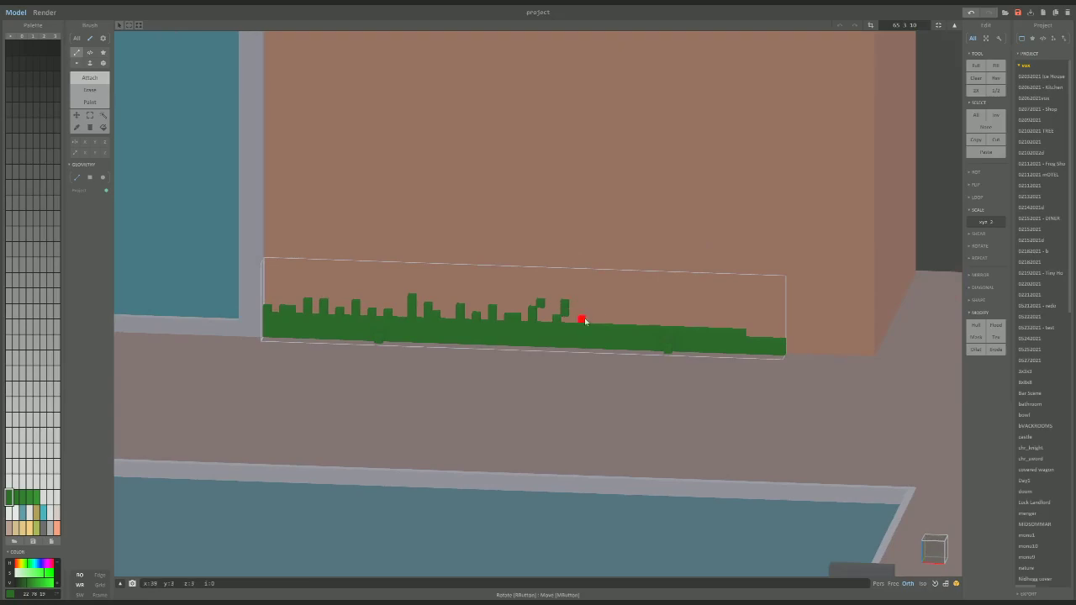
pyautogui.click(590, 314)
# Add offset voxels to the tips of the existing blades so the grass near the window looks more irregular.
pyautogui.moveTo(614, 313); pyautogui.dragTo(564, 319, button='right')
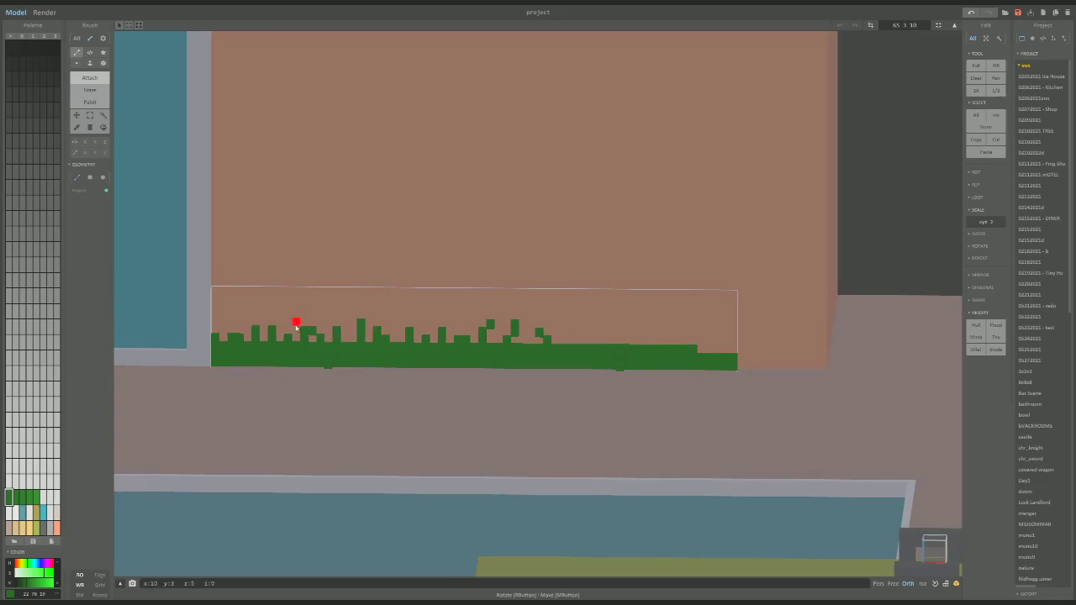
pyautogui.click(295, 321)
pyautogui.moveTo(272, 322)
pyautogui.mouseDown()
pyautogui.moveTo(261, 331)
pyautogui.moveTo(247, 321)
pyautogui.mouseUp()
pyautogui.moveTo(285, 332); pyautogui.dragTo(289, 373, button='middle')
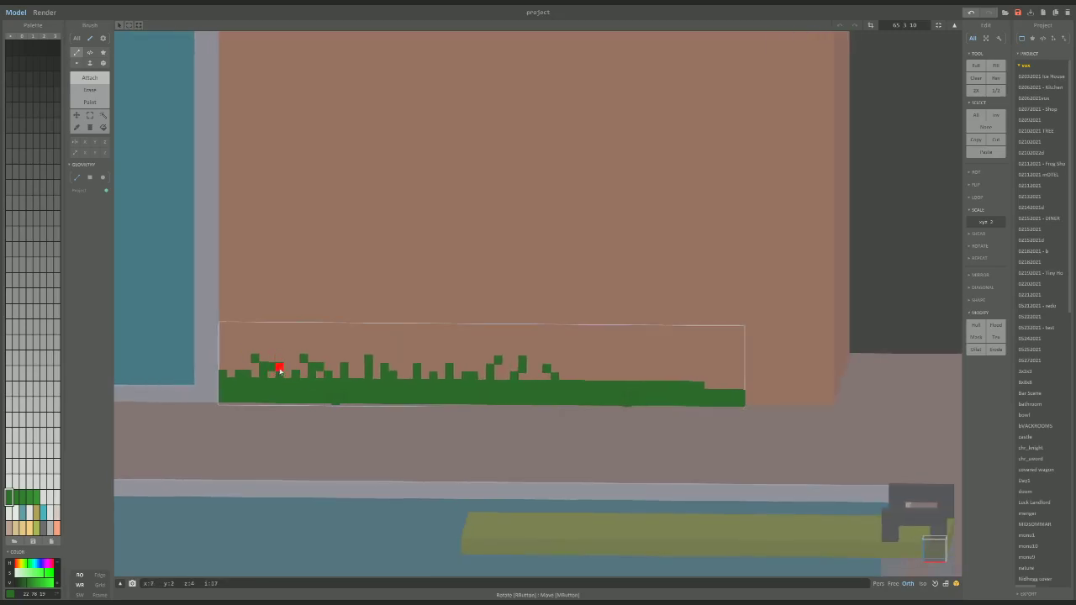
pyautogui.click(240, 370)
pyautogui.click(230, 367)
pyautogui.click(470, 368)
# Extend the uneven grass blades over the remaining part of the base up to its outer end.
pyautogui.moveTo(523, 362); pyautogui.dragTo(531, 361, button='right')
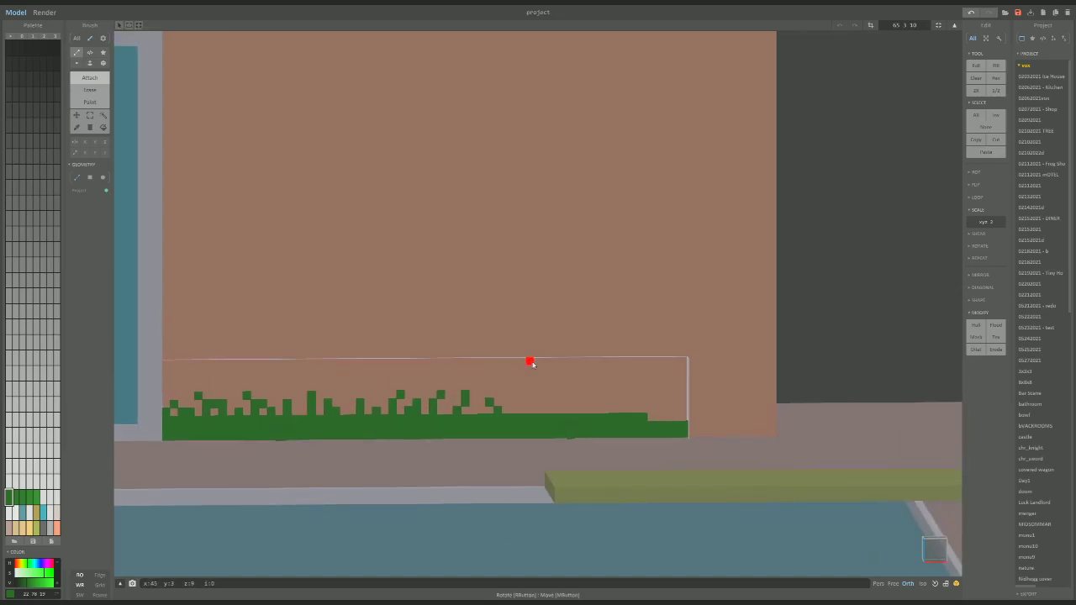
pyautogui.moveTo(511, 411); pyautogui.dragTo(549, 396, button='right')
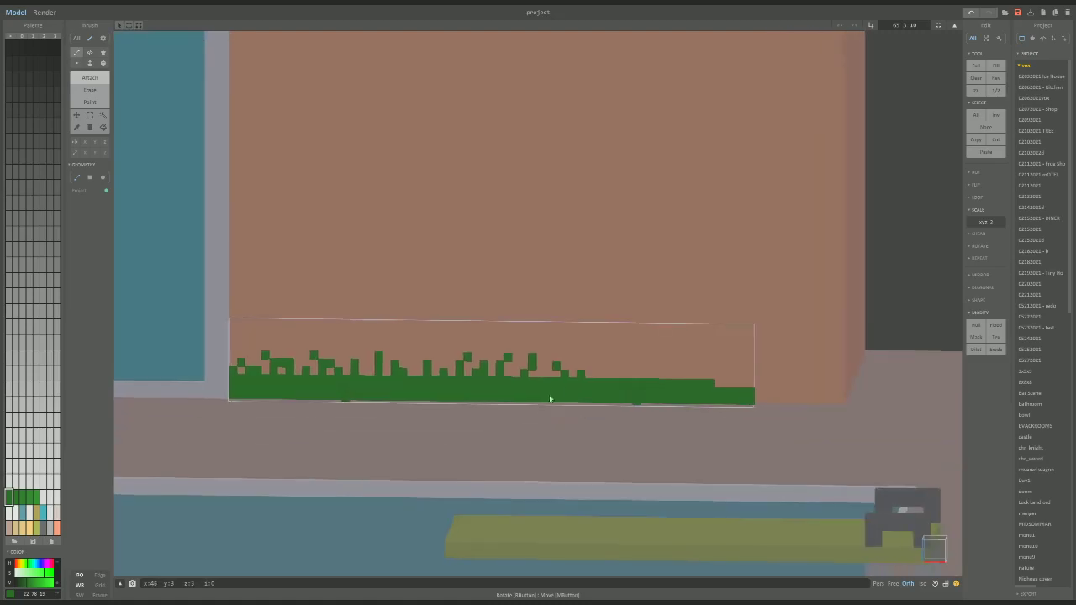
pyautogui.click(596, 359)
pyautogui.moveTo(619, 368); pyautogui.dragTo(620, 373, button='right')
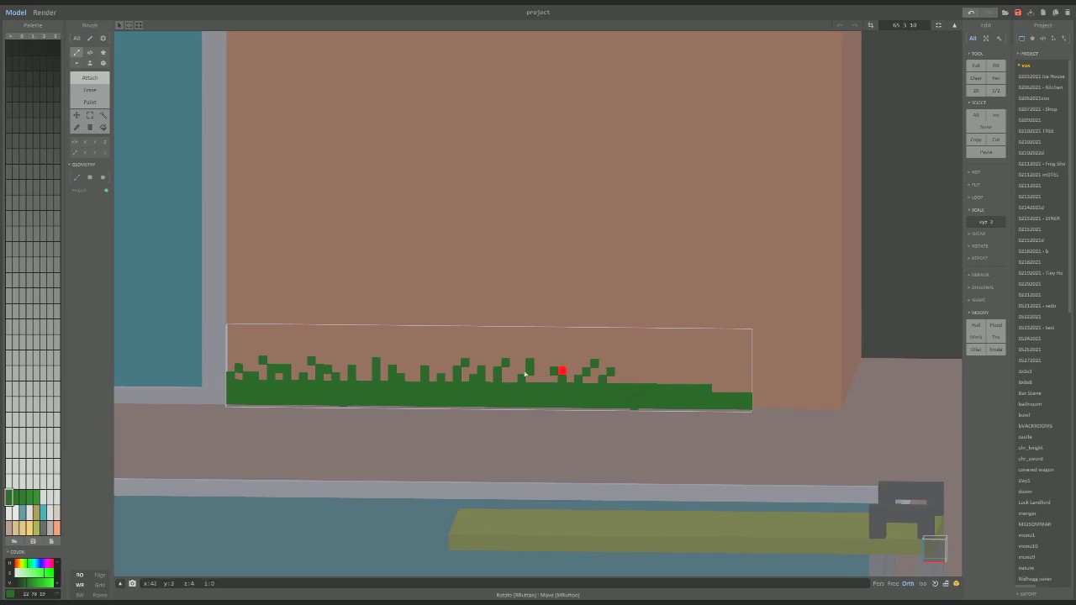
pyautogui.click(627, 378)
pyautogui.click(643, 369)
pyautogui.click(658, 375)
pyautogui.click(682, 378)
pyautogui.click(676, 372)
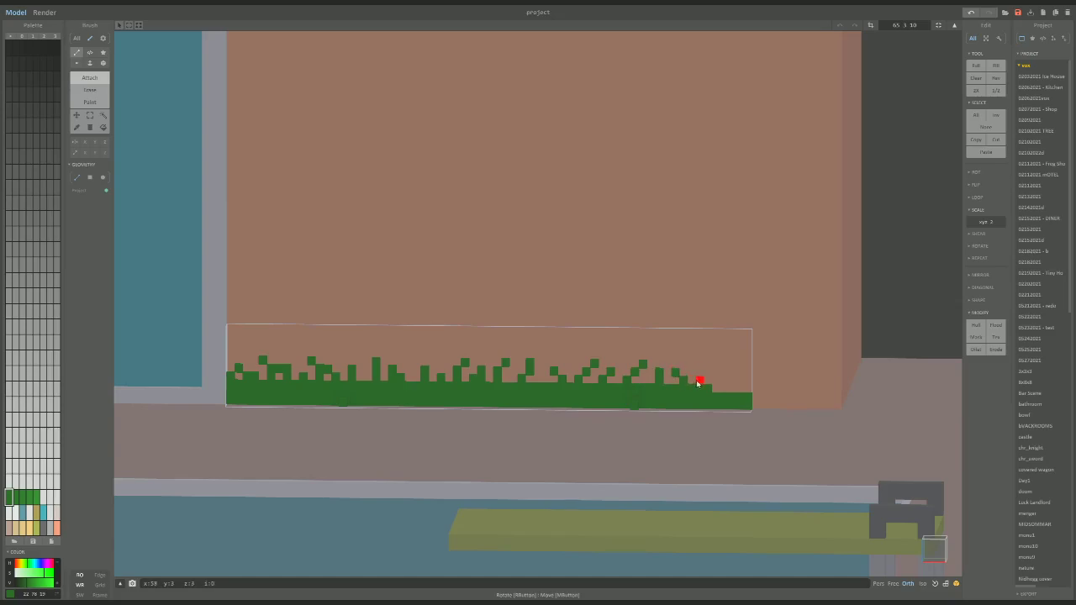
pyautogui.click(697, 378)
pyautogui.click(716, 384)
# Paint blade tips and patches of the grass with the third and second green shades of the gradient.
pyautogui.moveTo(748, 390); pyautogui.dragTo(364, 356, button='right')
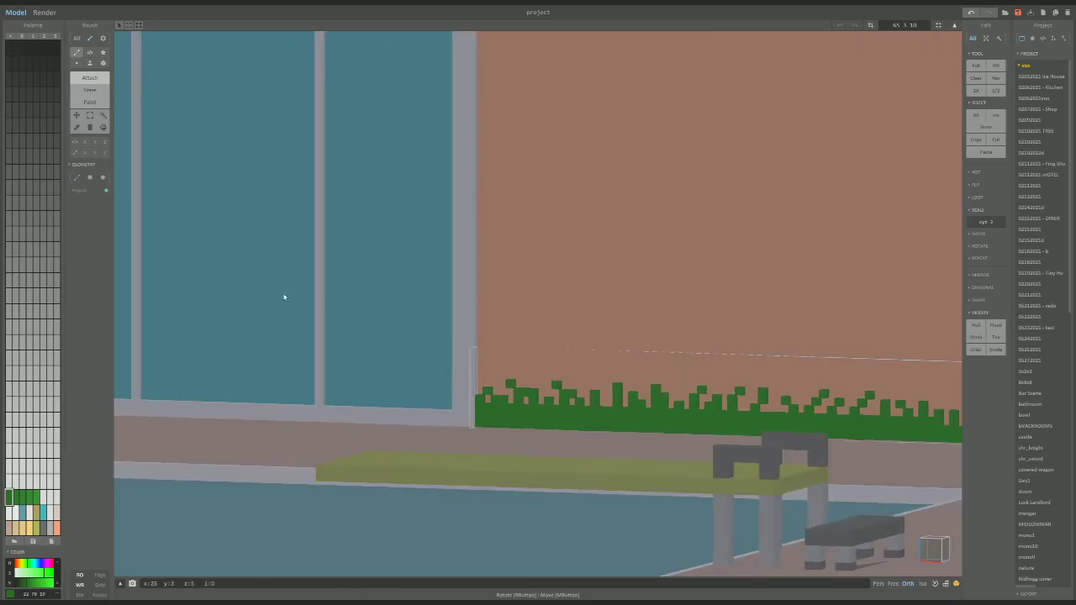
pyautogui.click(23, 497)
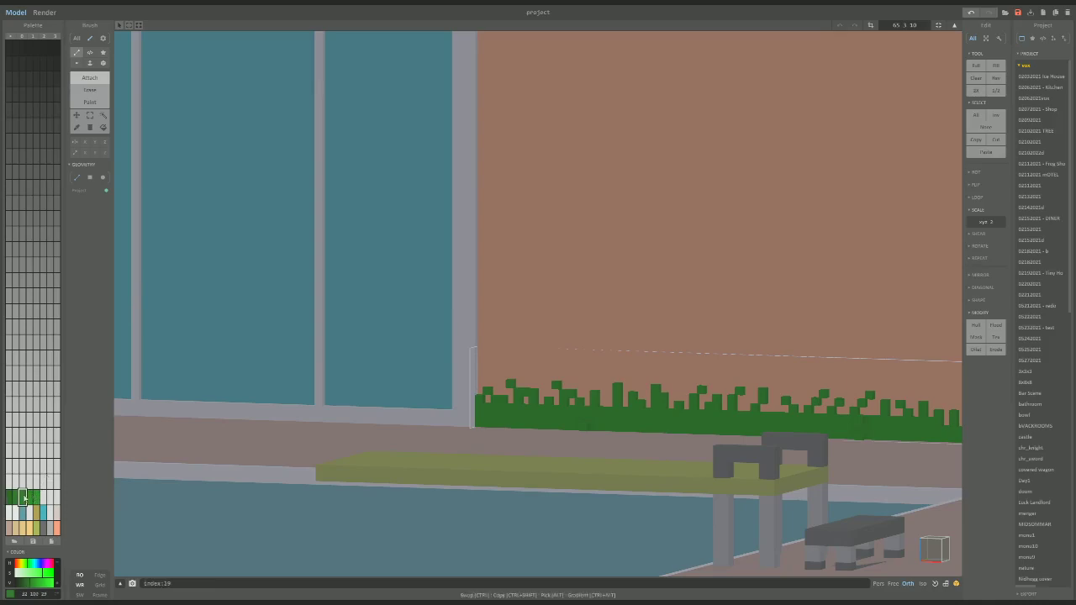
pyautogui.click(90, 102)
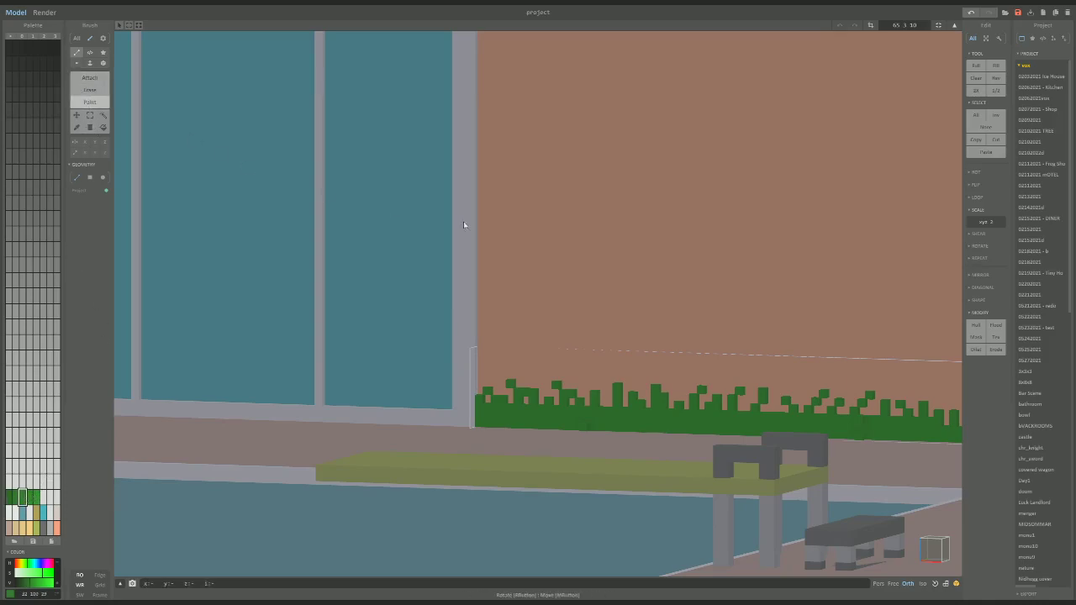
pyautogui.moveTo(463, 221); pyautogui.dragTo(496, 243, button='right')
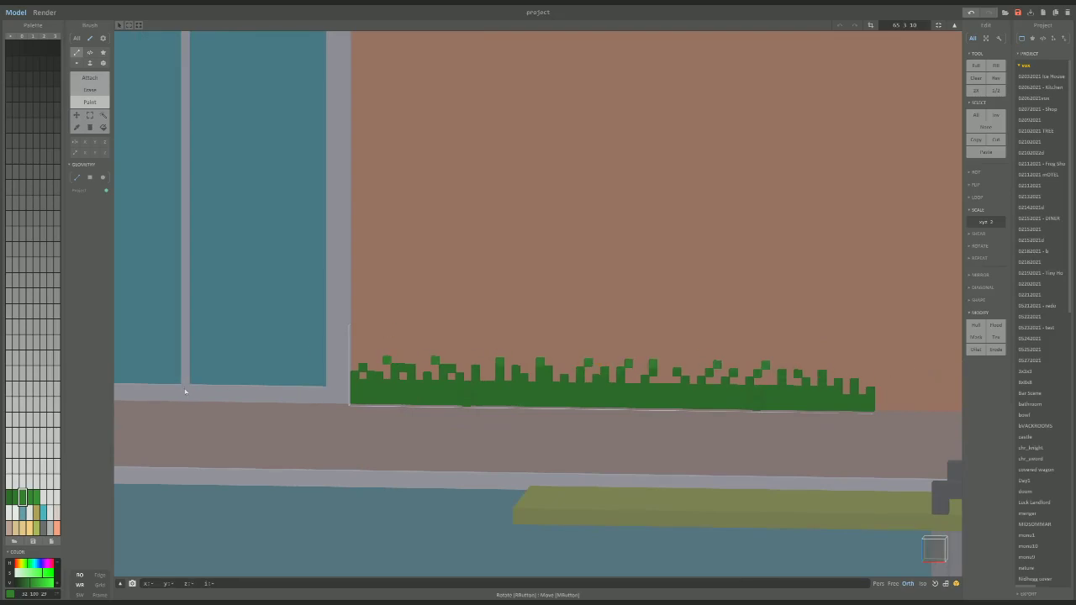
pyautogui.click(15, 498)
# Erase the stray voxels protruding from the front of the grass base.
pyautogui.moveTo(869, 407); pyautogui.dragTo(719, 388, button='right')
pyautogui.scroll(4, 720, 388)
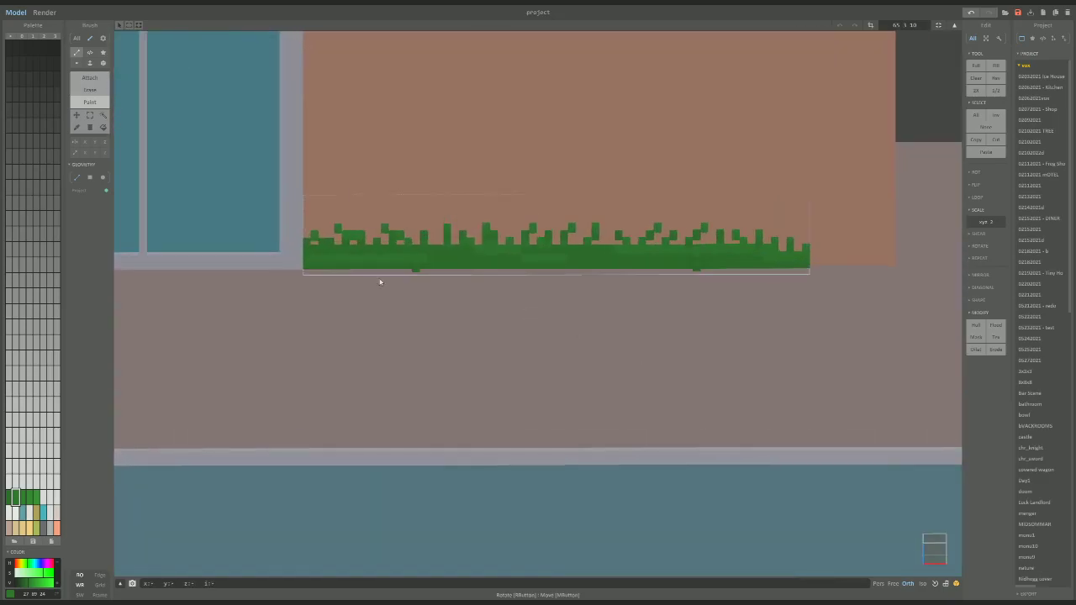
pyautogui.click(89, 89)
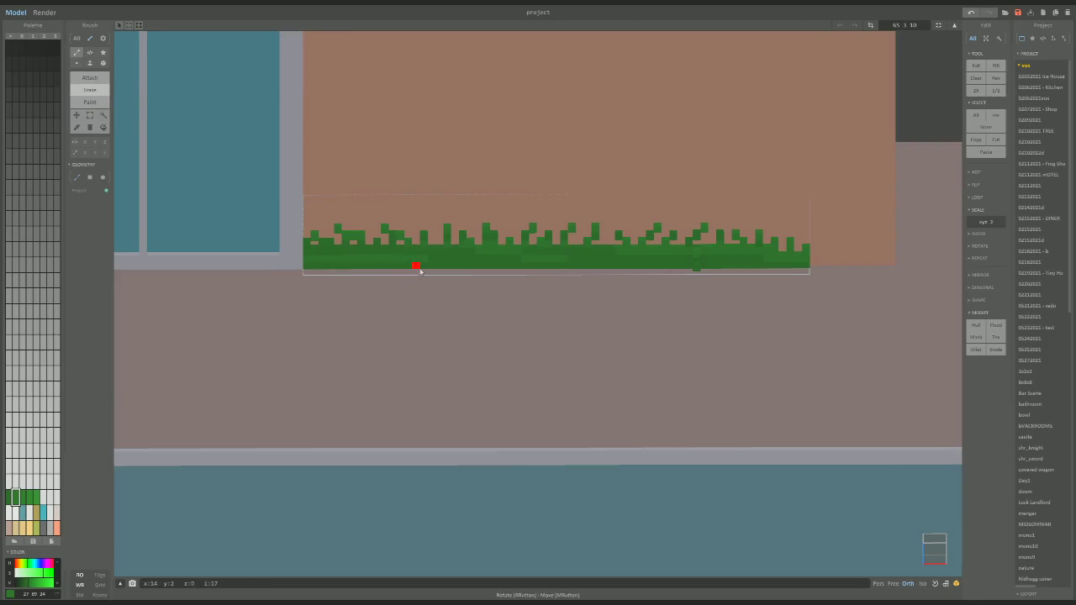
pyautogui.moveTo(699, 257); pyautogui.dragTo(581, 284, button='right')
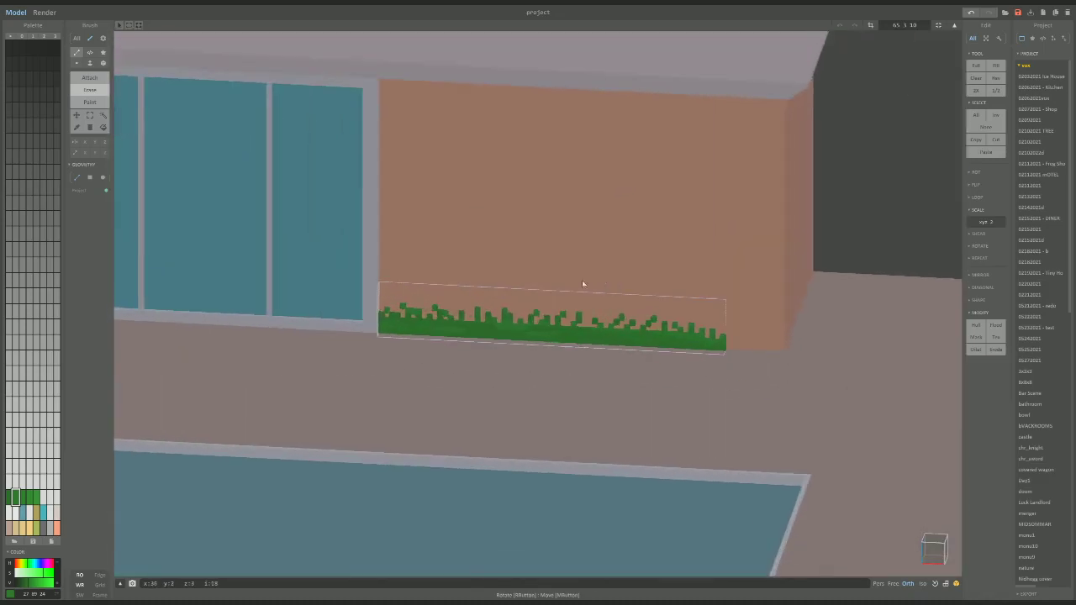
# Darken the first and second green palette slots to deepen the grass's darker shades.
pyautogui.click(13, 498)
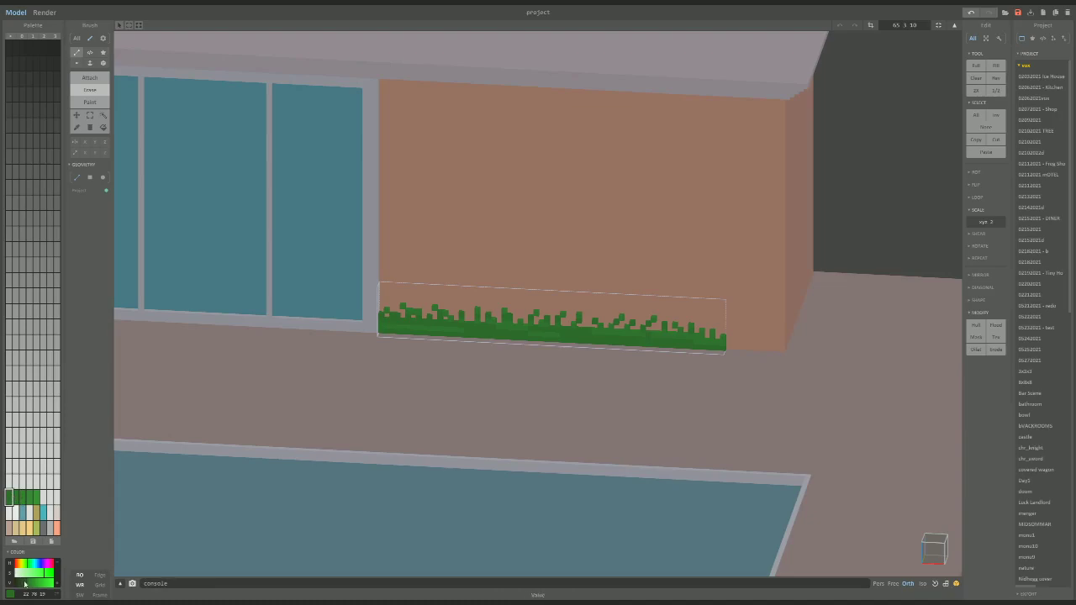
pyautogui.click(23, 584)
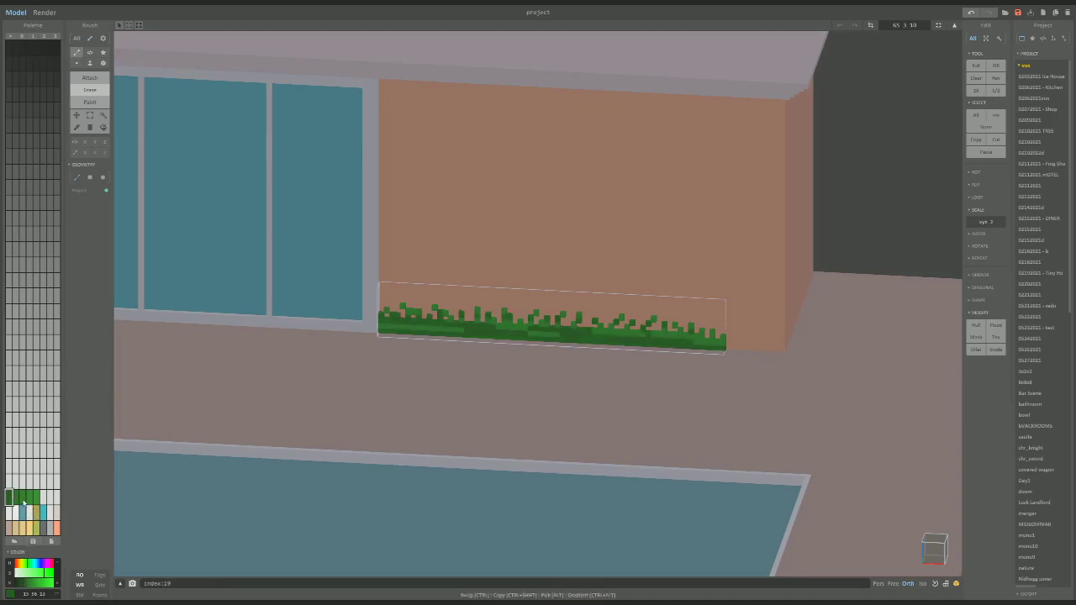
pyautogui.click(15, 498)
pyautogui.click(29, 586)
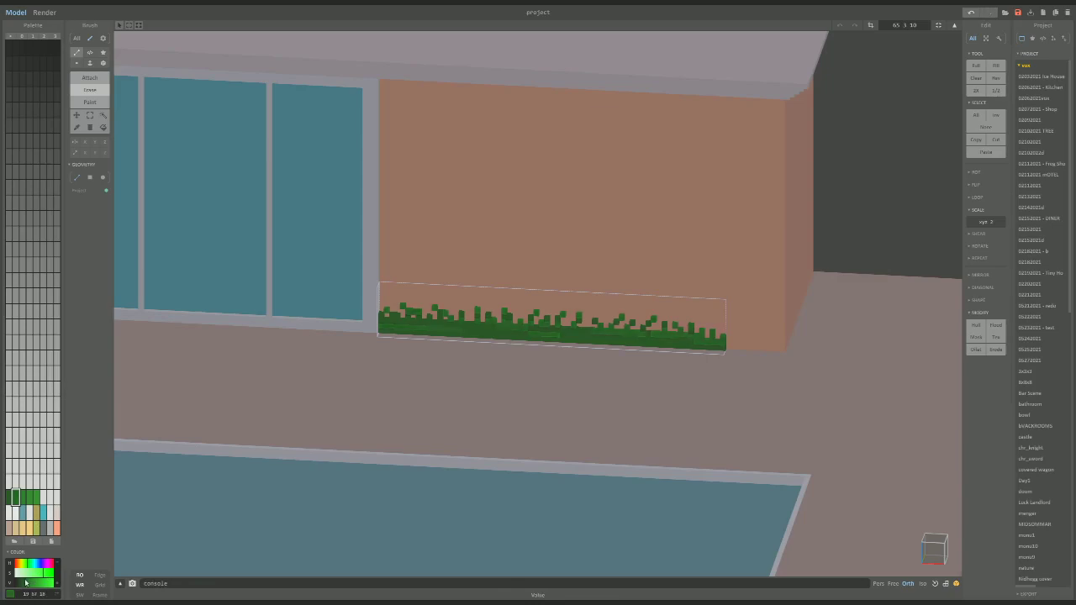
# Render the scene and examine the grass strip together with the building and pool from an angled view.
pyautogui.scroll(-2, 136, 528)
pyautogui.moveTo(137, 528); pyautogui.dragTo(471, 444, button='right')
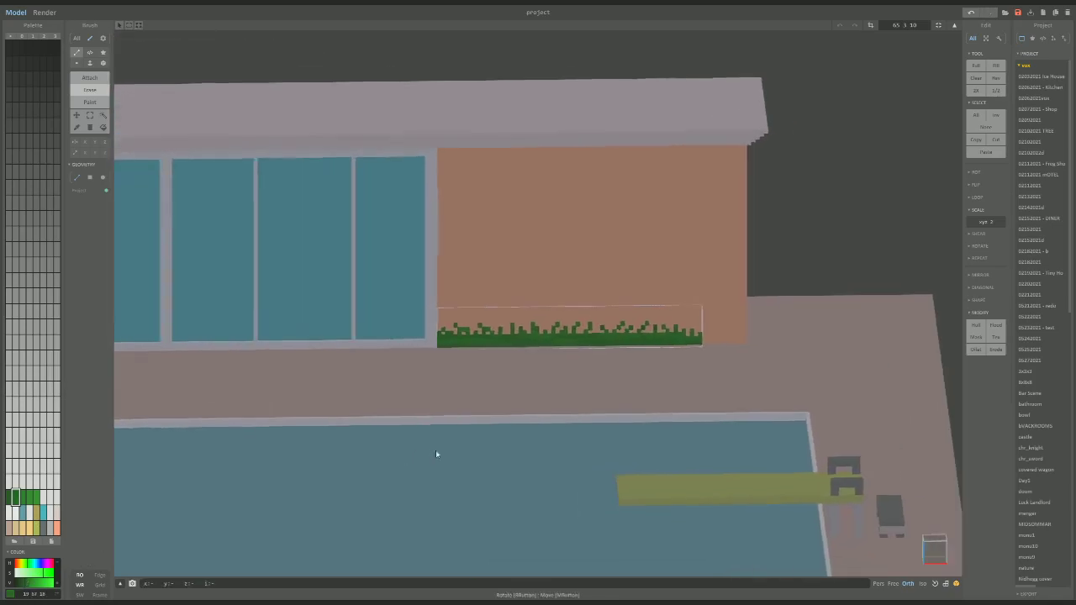
pyautogui.scroll(-2, 422, 473)
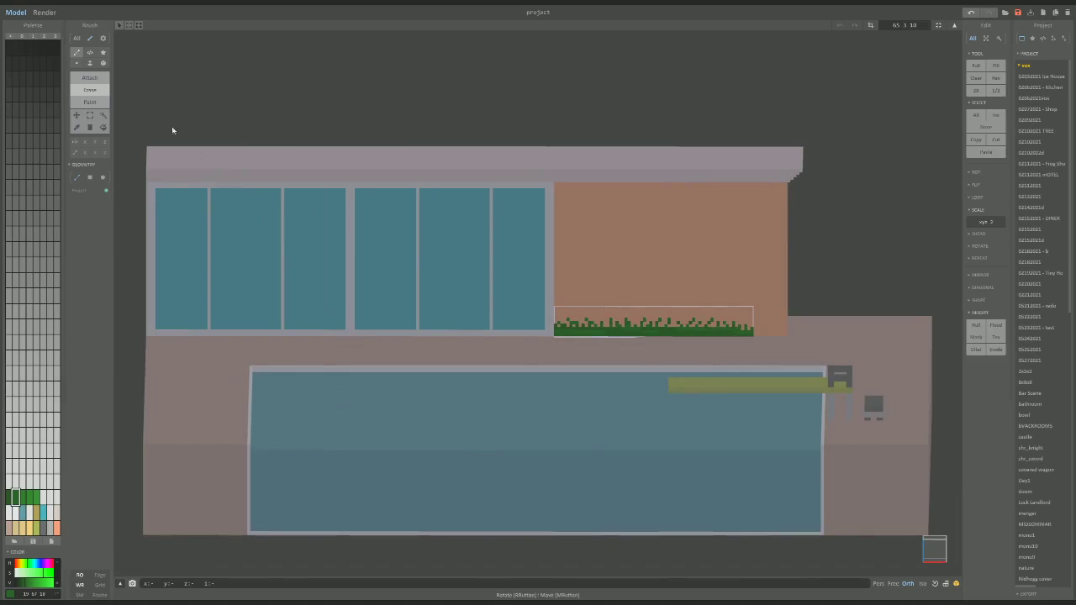
pyautogui.click(44, 12)
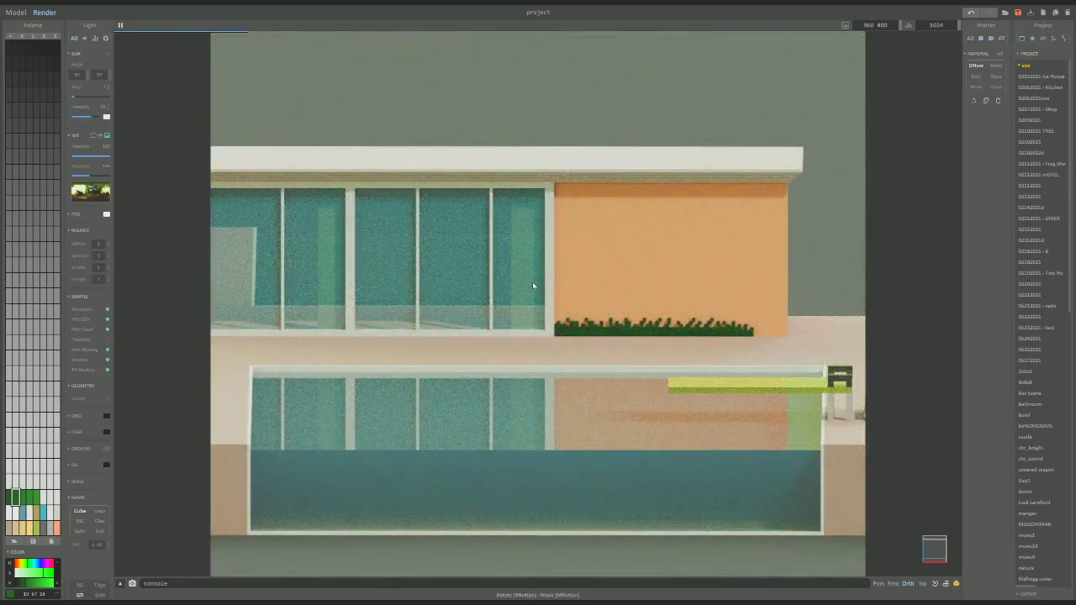
pyautogui.moveTo(532, 281); pyautogui.dragTo(558, 292, button='right')
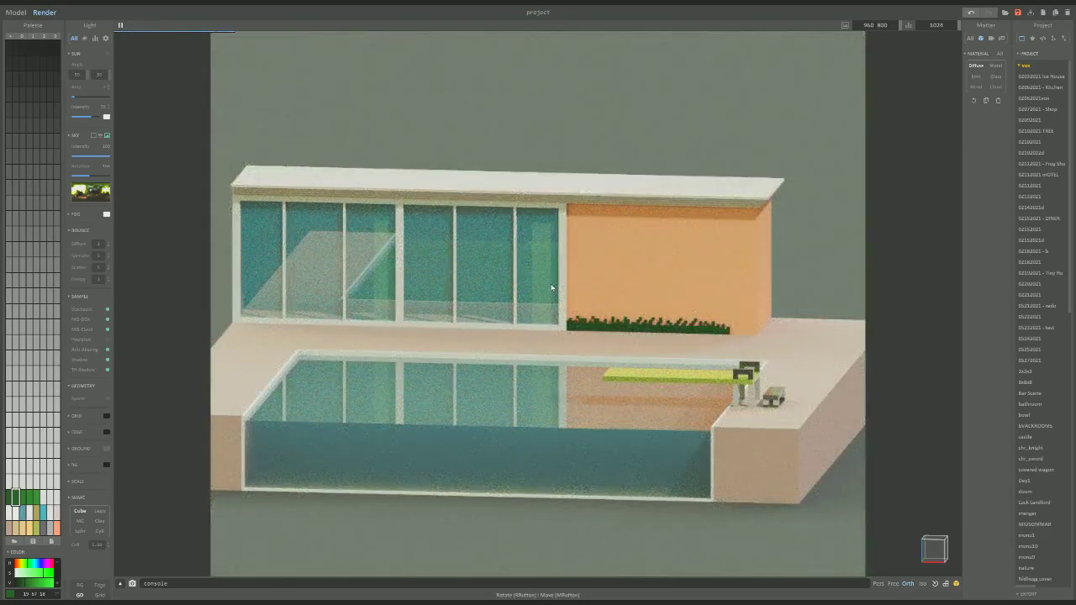
# Load the patterns stored in the 05272021 project and pick the tall curved palm trunk.
pyautogui.moveTo(574, 277); pyautogui.dragTo(577, 290, button='right')
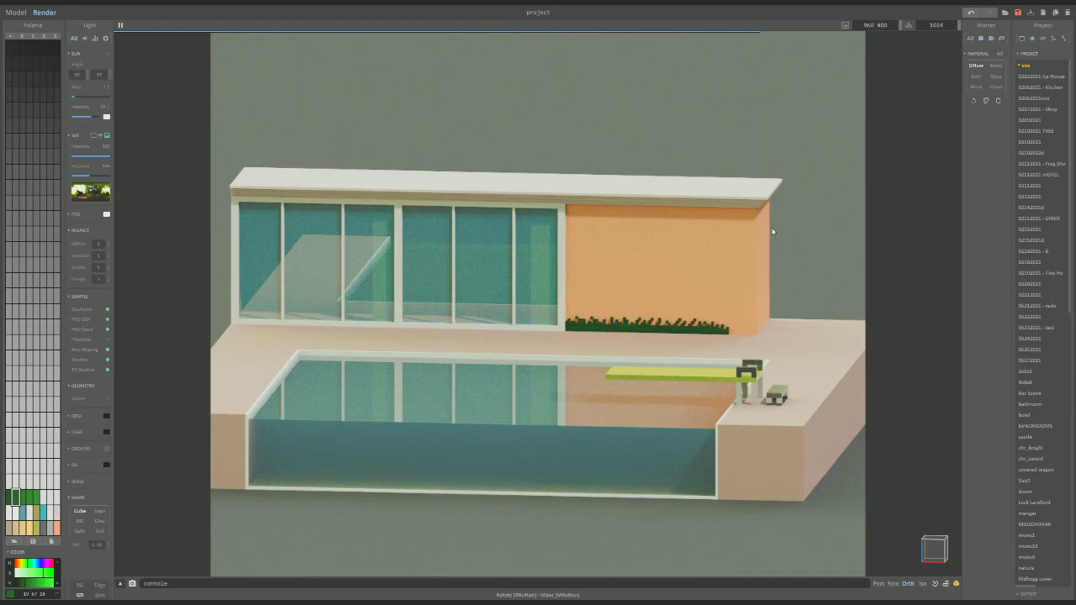
pyautogui.scroll(-2, 793, 224)
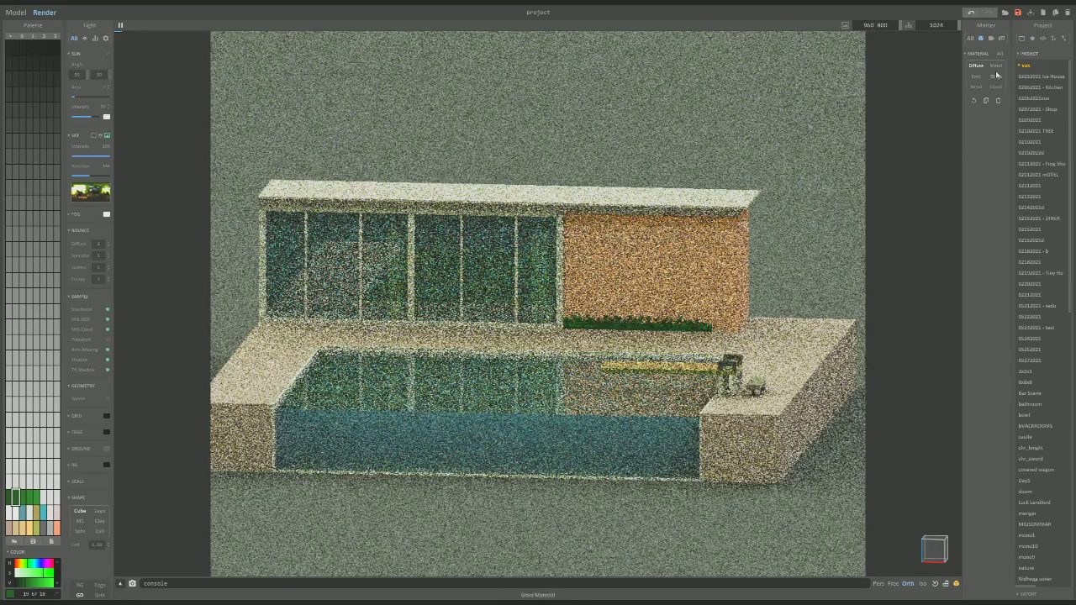
pyautogui.click(1042, 24)
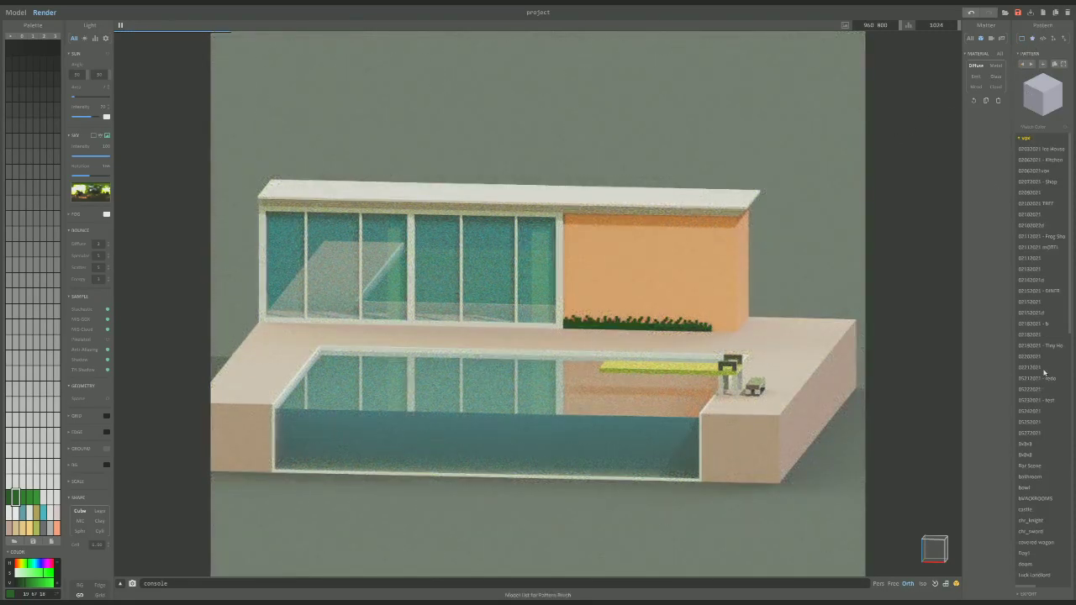
pyautogui.click(1034, 433)
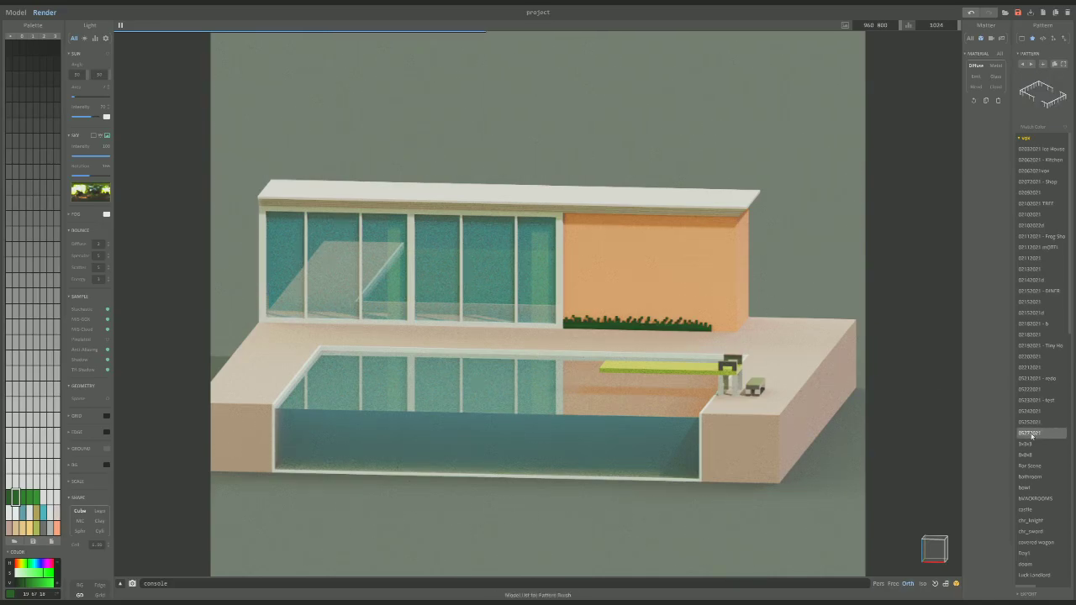
pyautogui.click(1030, 65)
pyautogui.click(1031, 66)
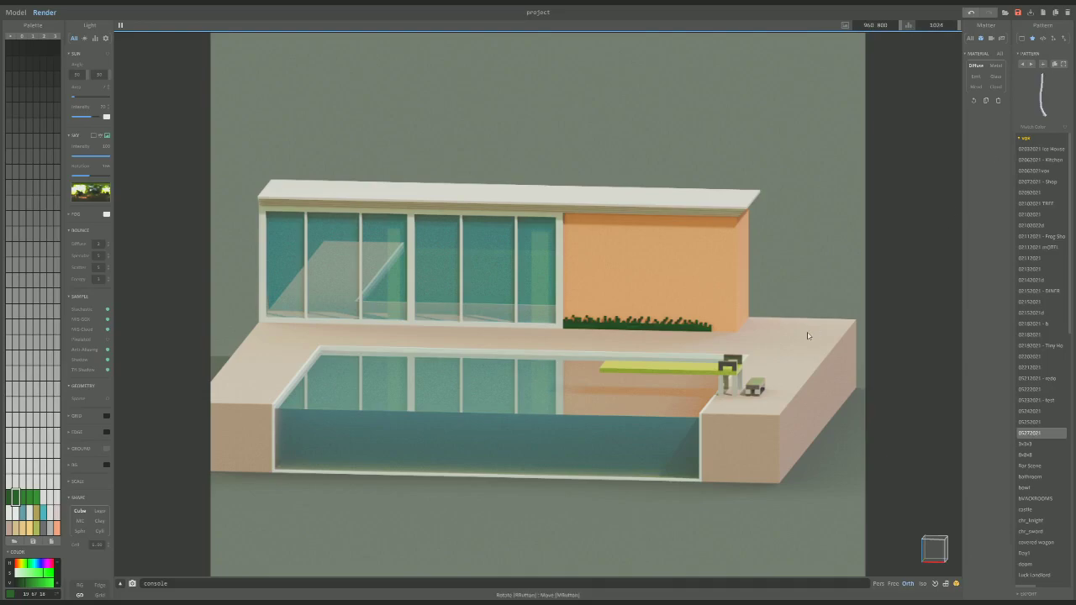
# Return to voxel modelling and set up the pattern brush in Attach mode.
pyautogui.click(16, 11)
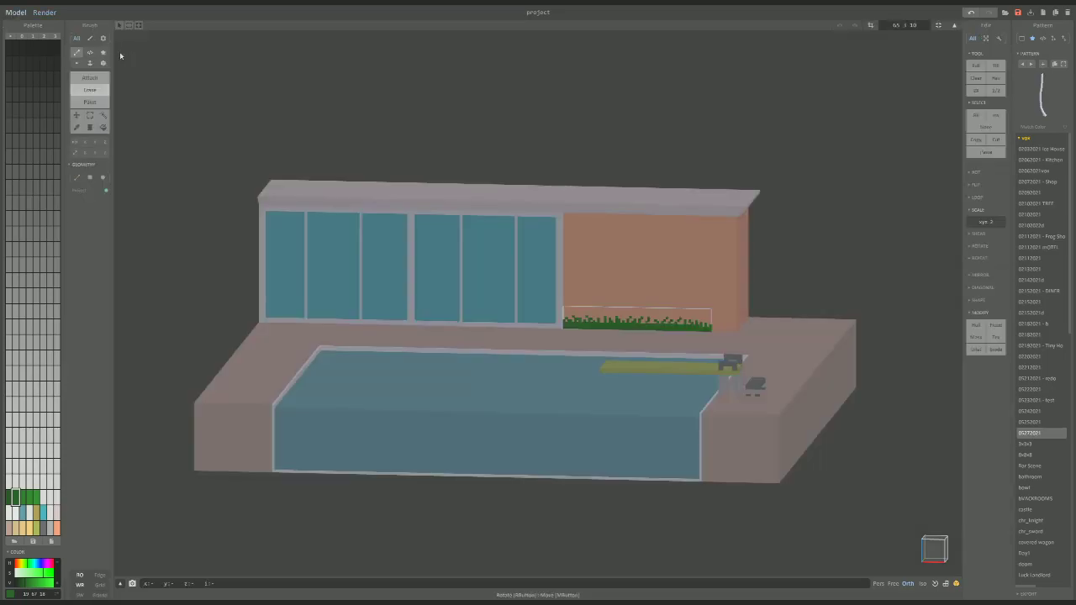
pyautogui.click(104, 53)
pyautogui.moveTo(528, 347); pyautogui.dragTo(552, 337, button='right')
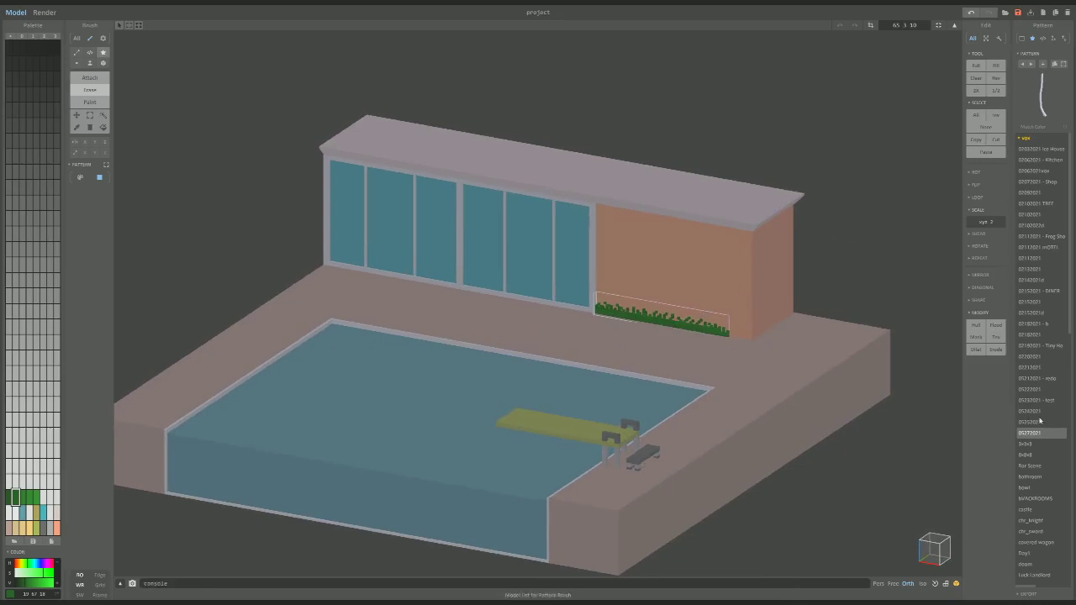
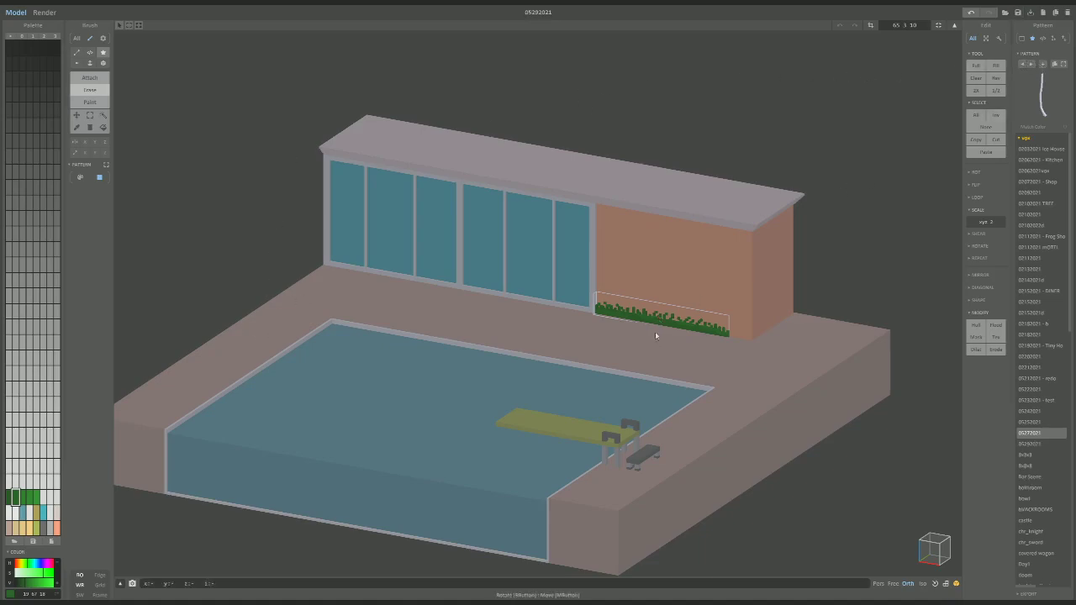
pyautogui.press('1')
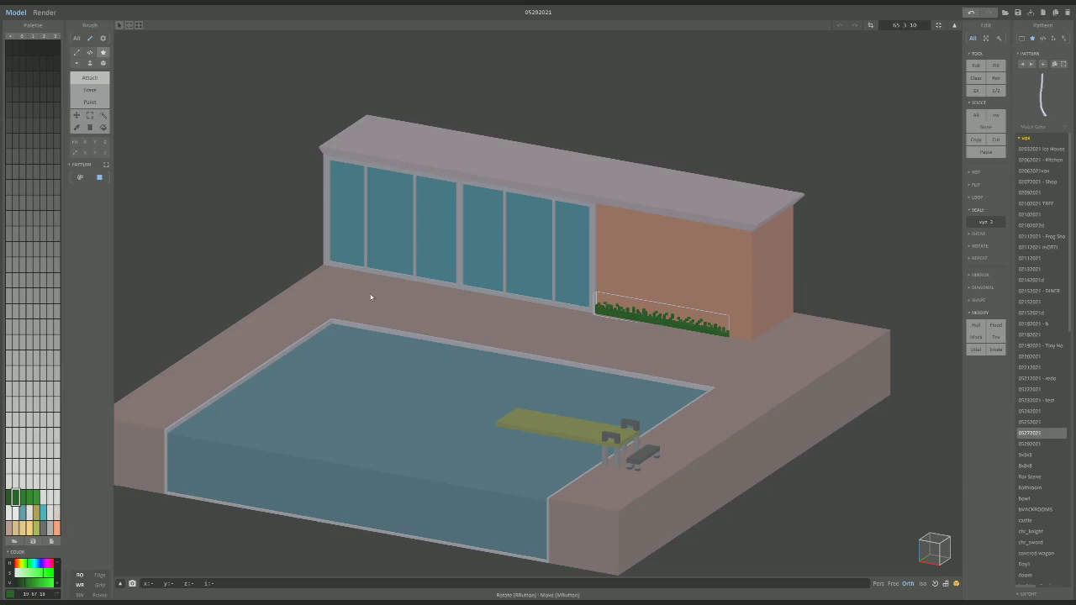
pyautogui.scroll(-5, 370, 296)
pyautogui.moveTo(370, 296); pyautogui.dragTo(446, 227, button='right')
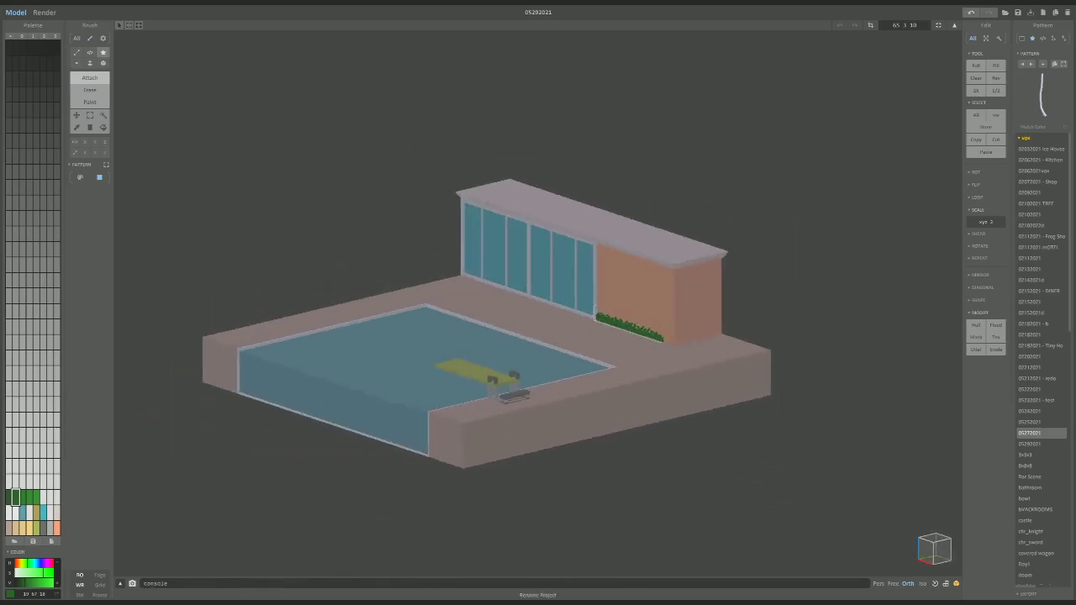
pyautogui.press('Tab')
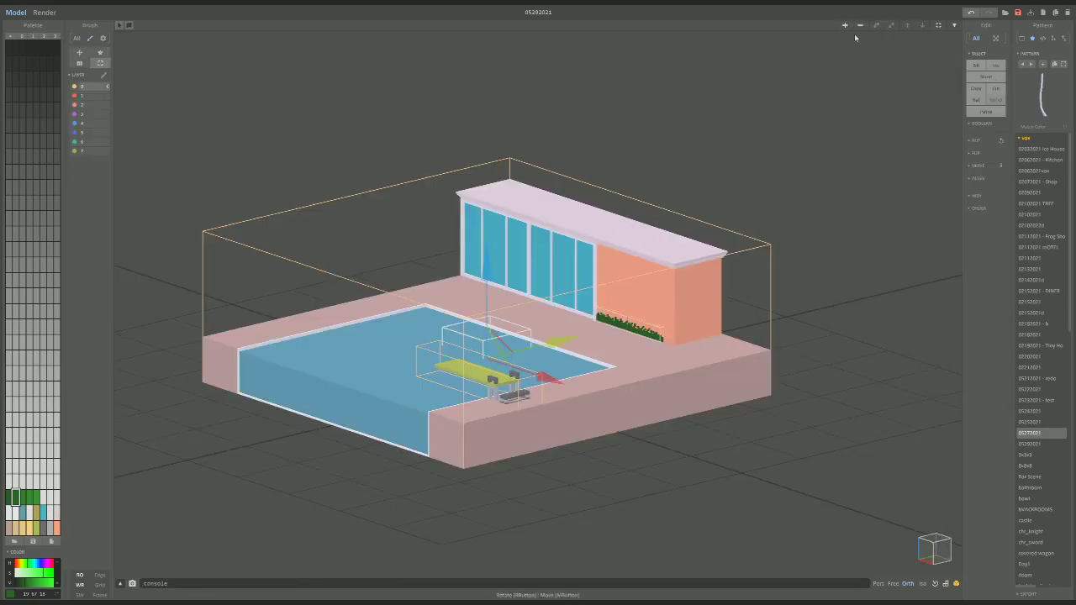
pyautogui.press('Tab')
pyautogui.click(904, 25)
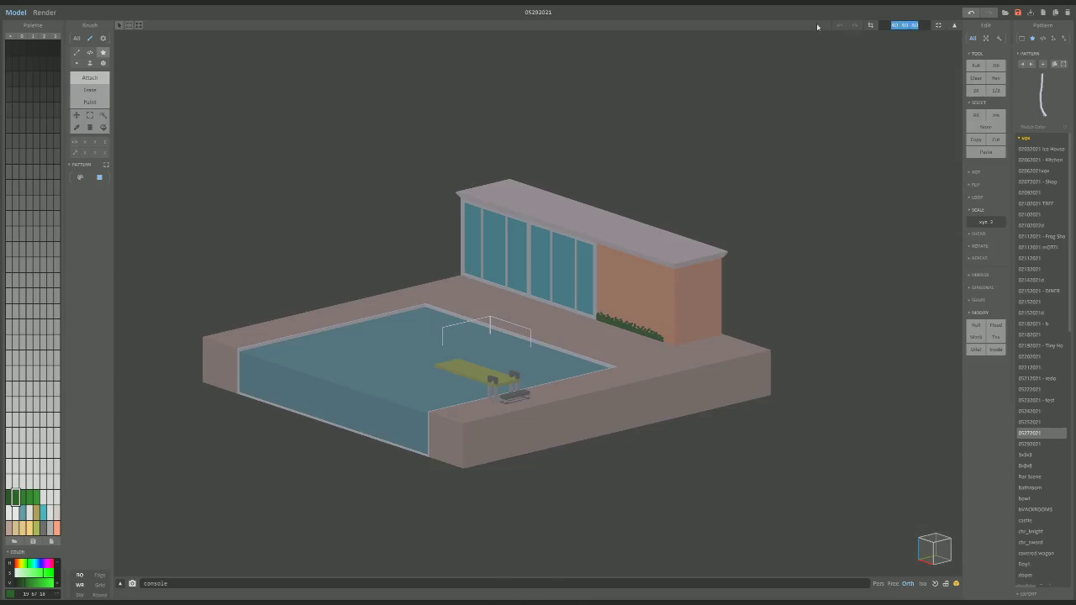
pyautogui.write('1000 100 100')
pyautogui.press('Return')
pyautogui.press('Tab')
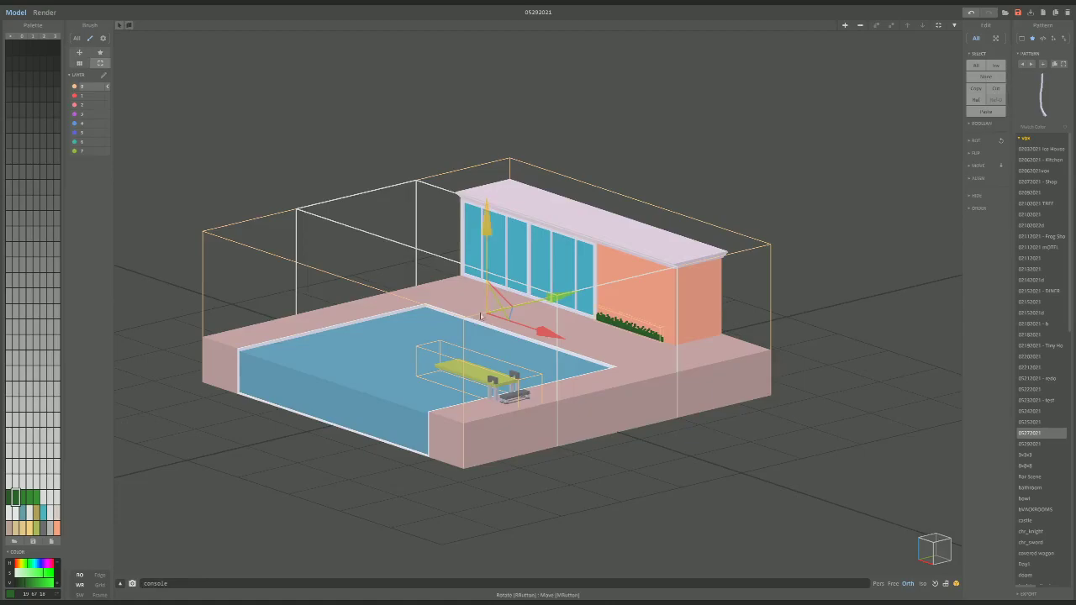
pyautogui.press('Tab')
# Enlarge the new object's volume to 256 100 256 and stamp the curved palm trunk at its end beside the pool deck.
pyautogui.moveTo(537, 296)
pyautogui.mouseDown(button='right')
pyautogui.moveTo(579, 310)
pyautogui.moveTo(496, 327)
pyautogui.mouseUp(button='right')
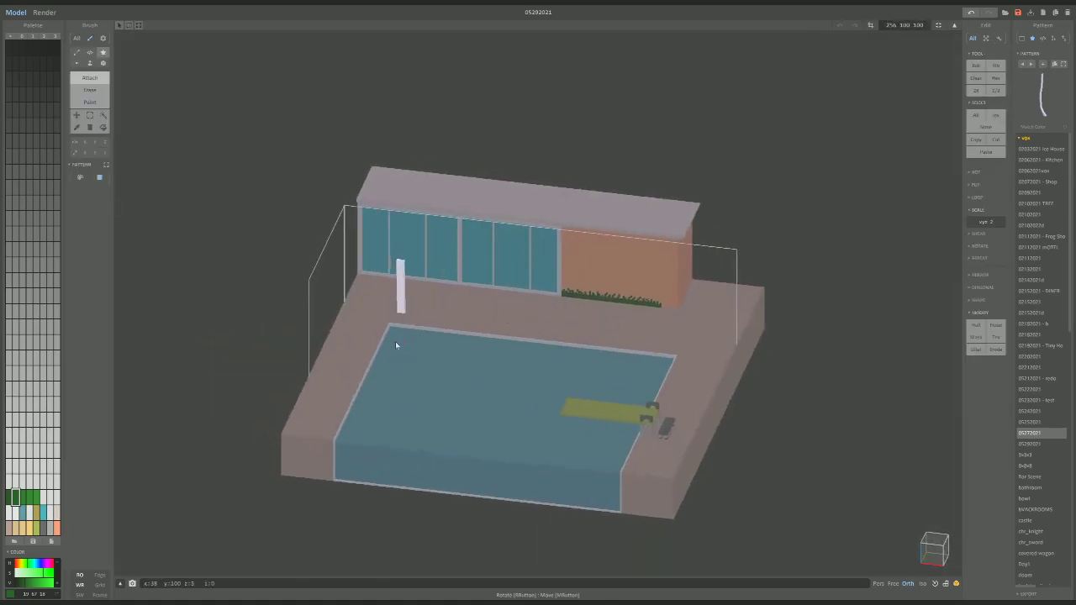
pyautogui.moveTo(395, 341); pyautogui.dragTo(400, 258, button='right')
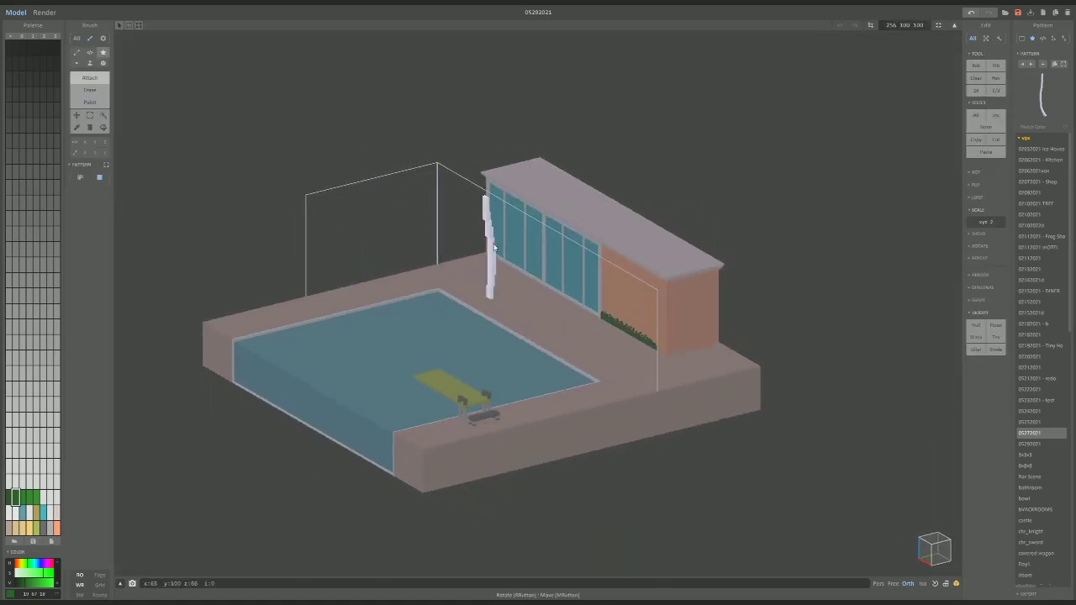
pyautogui.click(942, 24)
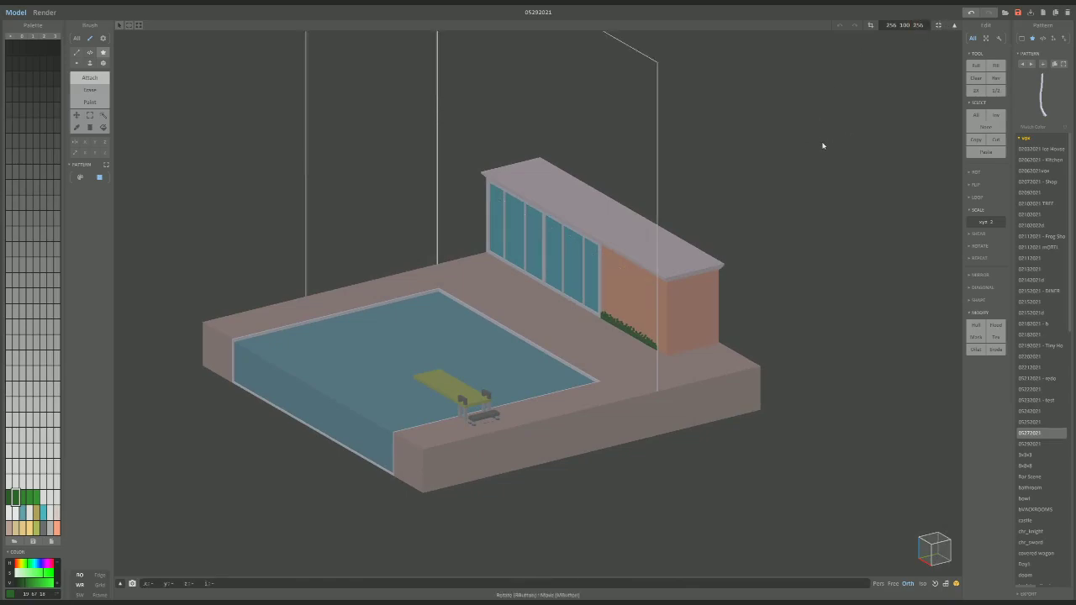
pyautogui.click(380, 185)
pyautogui.moveTo(380, 184); pyautogui.dragTo(768, 186, button='right')
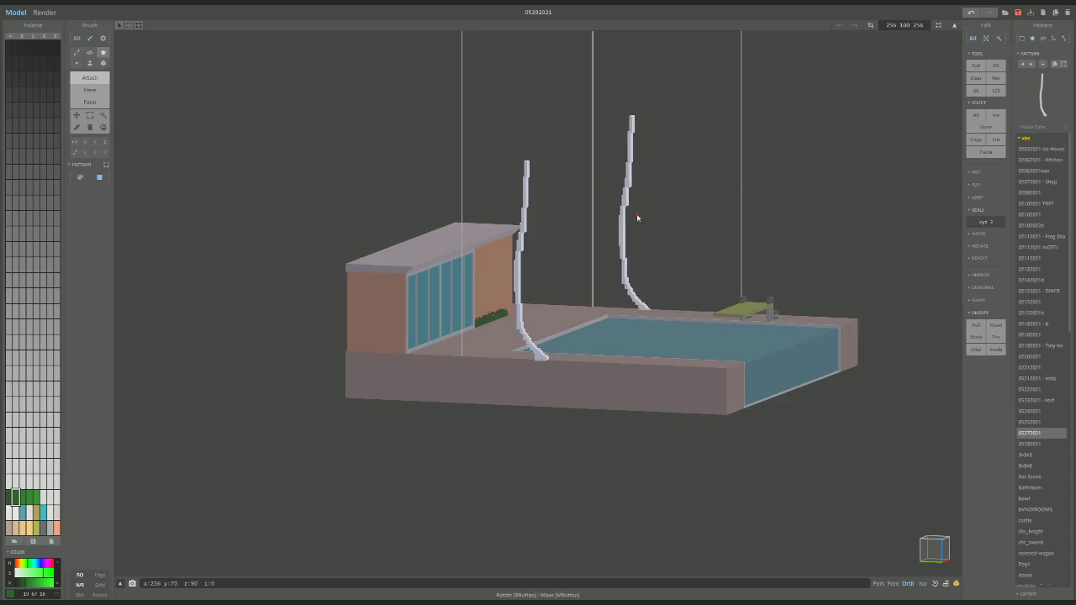
pyautogui.moveTo(636, 213)
pyautogui.mouseDown(button='right')
pyautogui.moveTo(475, 233)
pyautogui.moveTo(539, 220)
pyautogui.mouseUp(button='right')
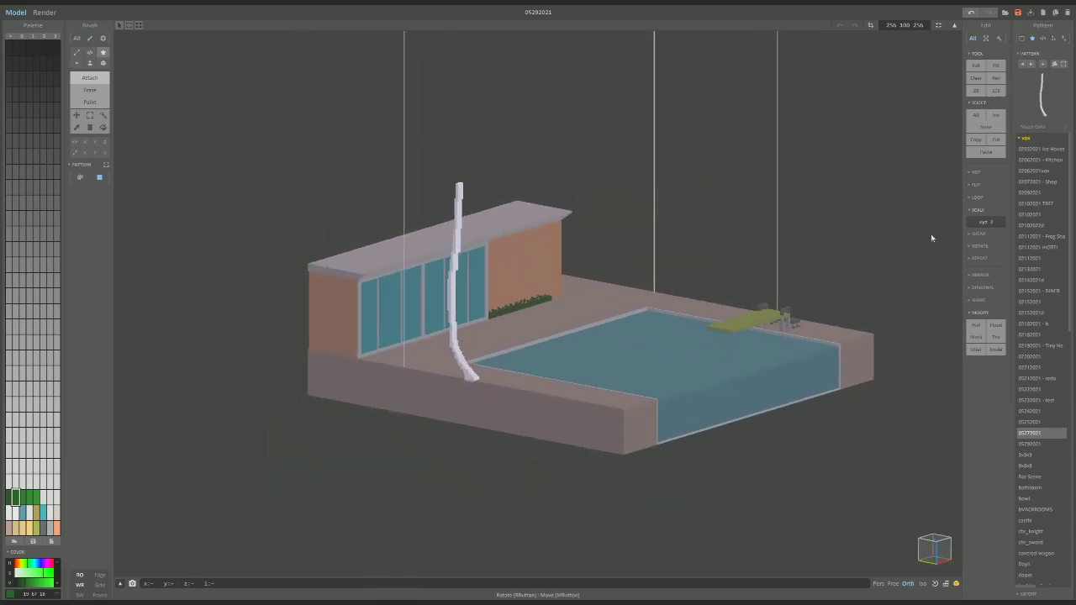
# Choose the drooping palm leaf pattern, add it as a separate object and raise it above the deck beside the pool.
pyautogui.click(1023, 65)
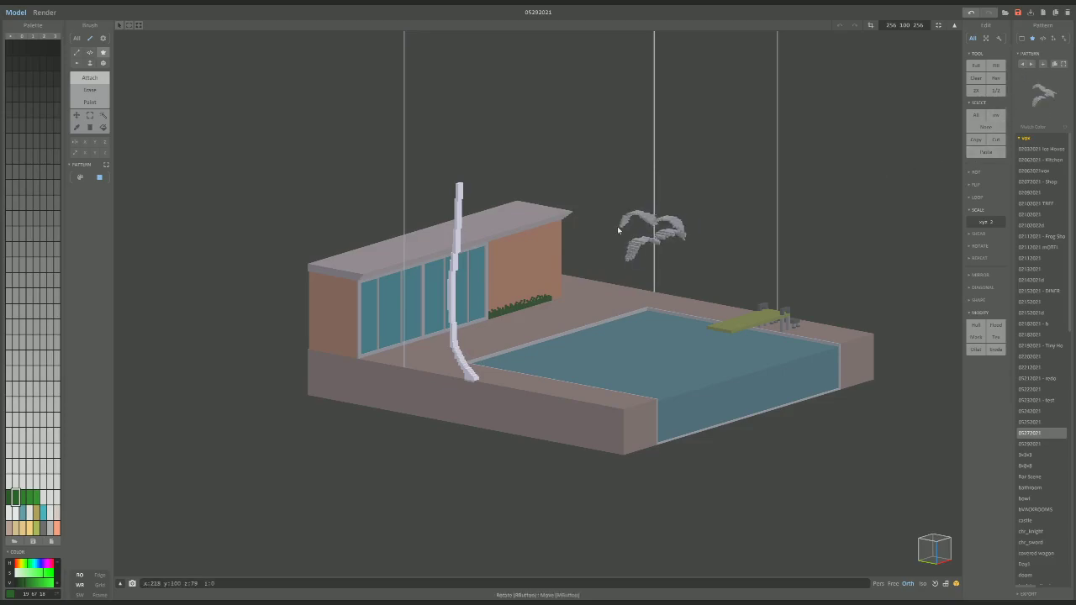
pyautogui.moveTo(629, 220)
pyautogui.mouseDown(button='right')
pyautogui.moveTo(515, 253)
pyautogui.moveTo(636, 383)
pyautogui.mouseUp(button='right')
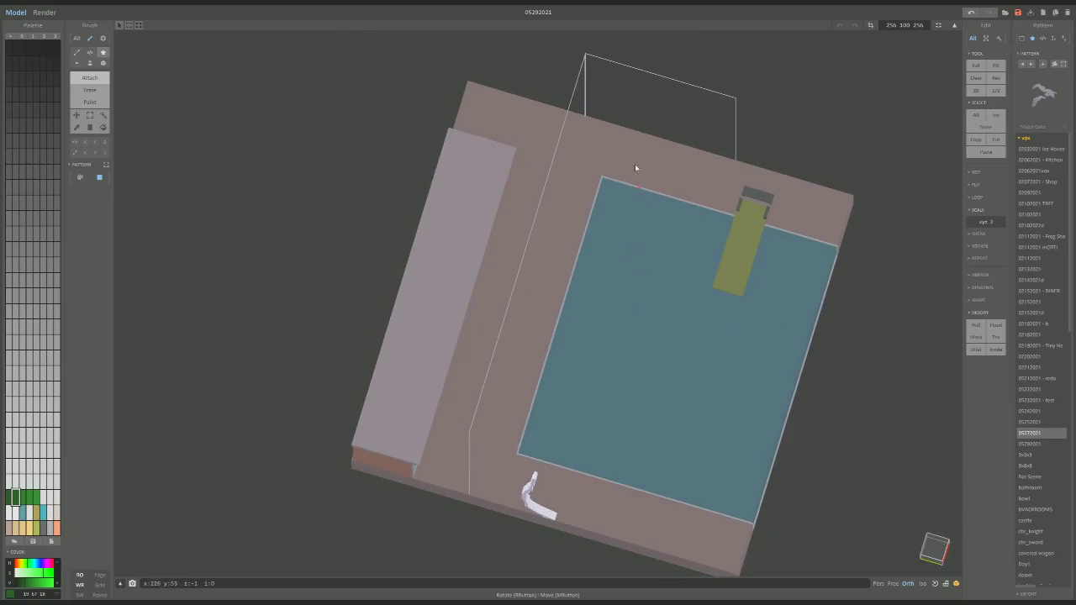
pyautogui.moveTo(644, 182)
pyautogui.mouseDown(button='right')
pyautogui.moveTo(505, 201)
pyautogui.moveTo(434, 271)
pyautogui.mouseUp(button='right')
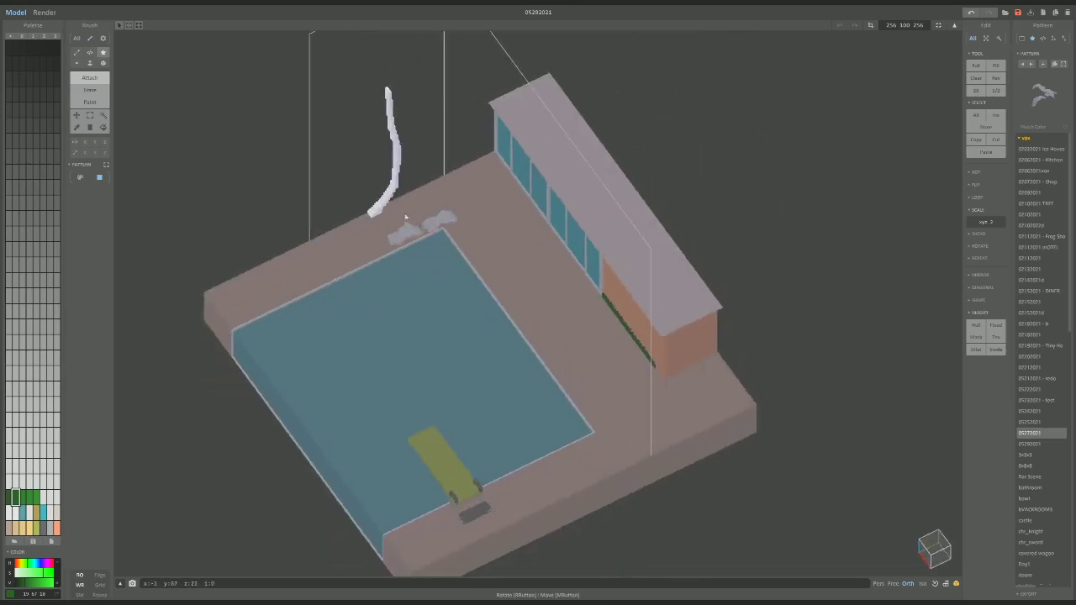
pyautogui.moveTo(416, 227); pyautogui.dragTo(420, 216, button='right')
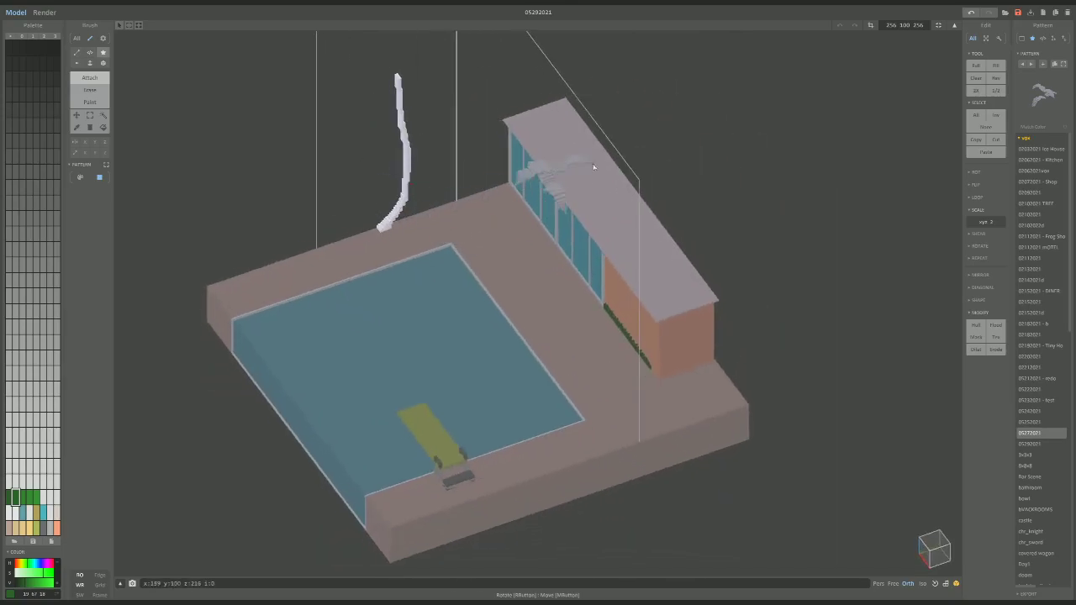
pyautogui.moveTo(593, 163); pyautogui.dragTo(646, 174, button='right')
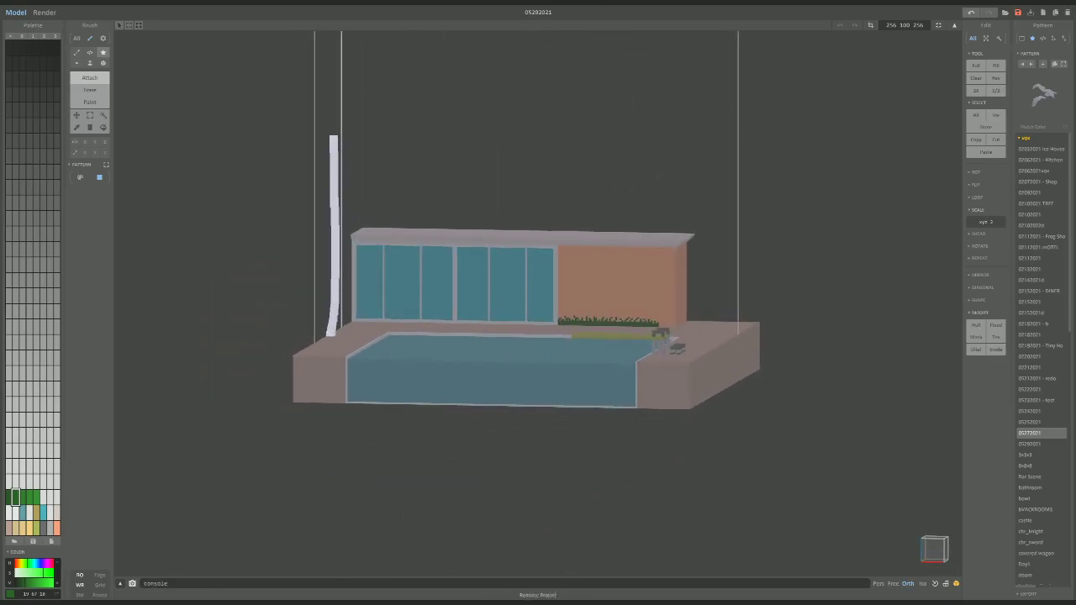
pyautogui.moveTo(837, 84); pyautogui.dragTo(603, 233, button='right')
pyautogui.press('Tab')
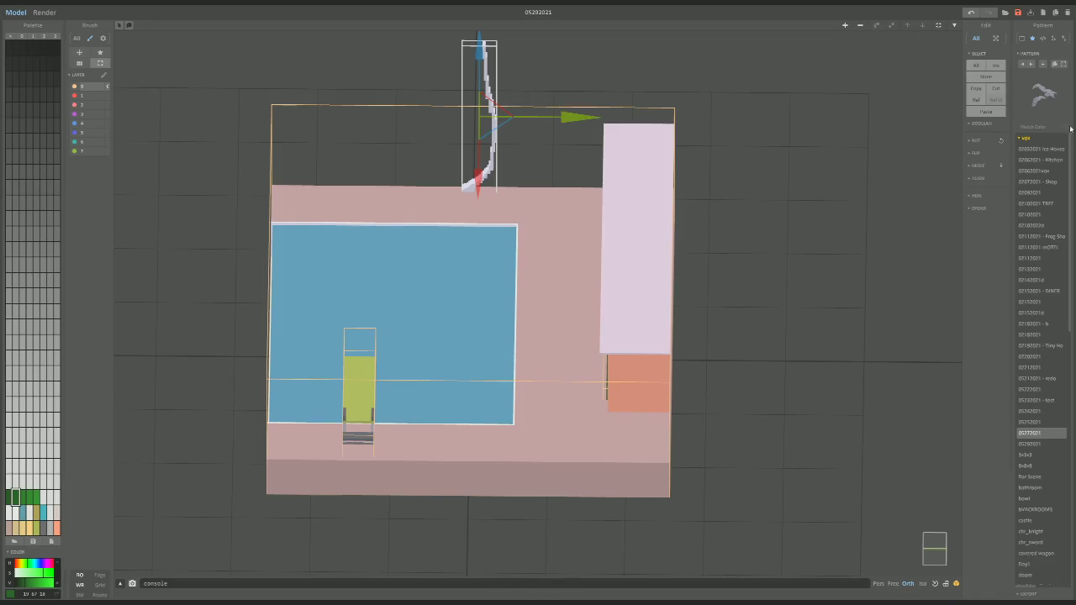
pyautogui.click(1045, 67)
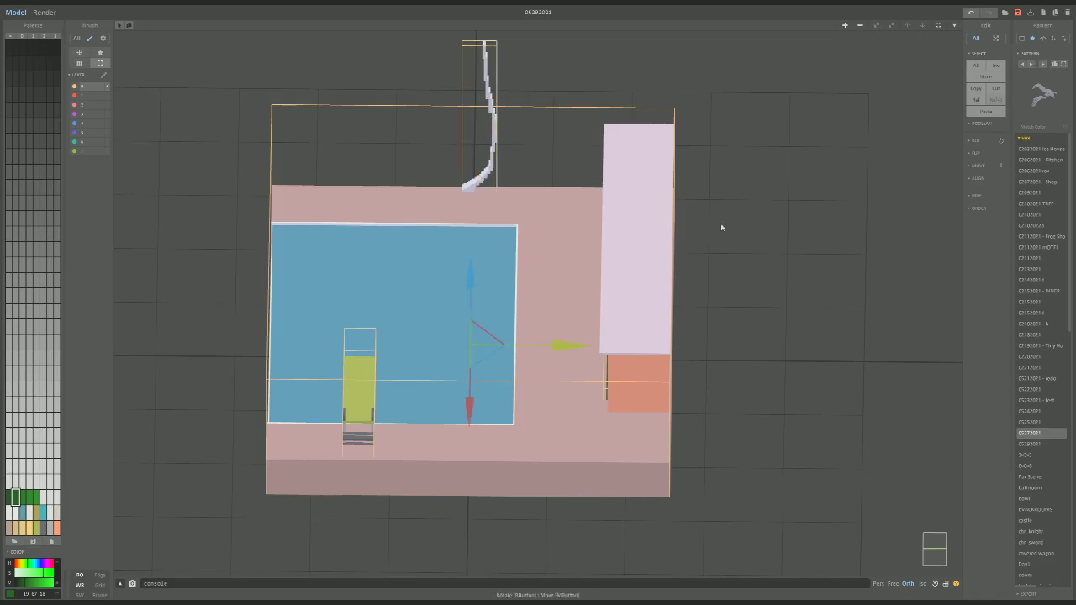
pyautogui.moveTo(720, 227); pyautogui.dragTo(781, 216, button='right')
pyautogui.moveTo(497, 293); pyautogui.dragTo(497, 178)
pyautogui.moveTo(497, 178); pyautogui.dragTo(855, 188, button='right')
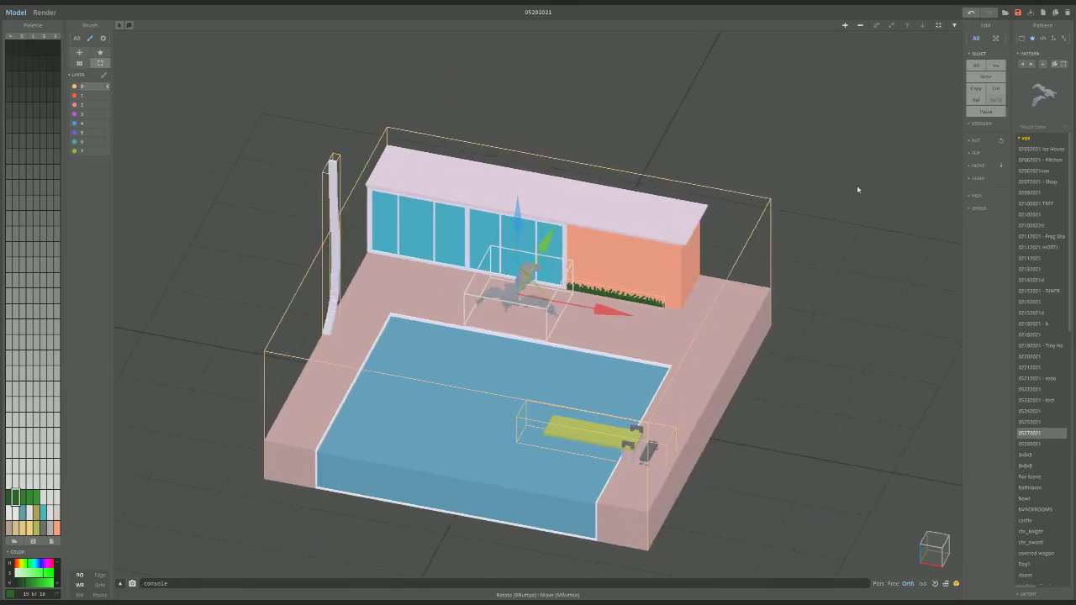
# Choose the other palm leaf pattern, add it as its own object and raise it to the level of the first leaves.
pyautogui.click(1031, 65)
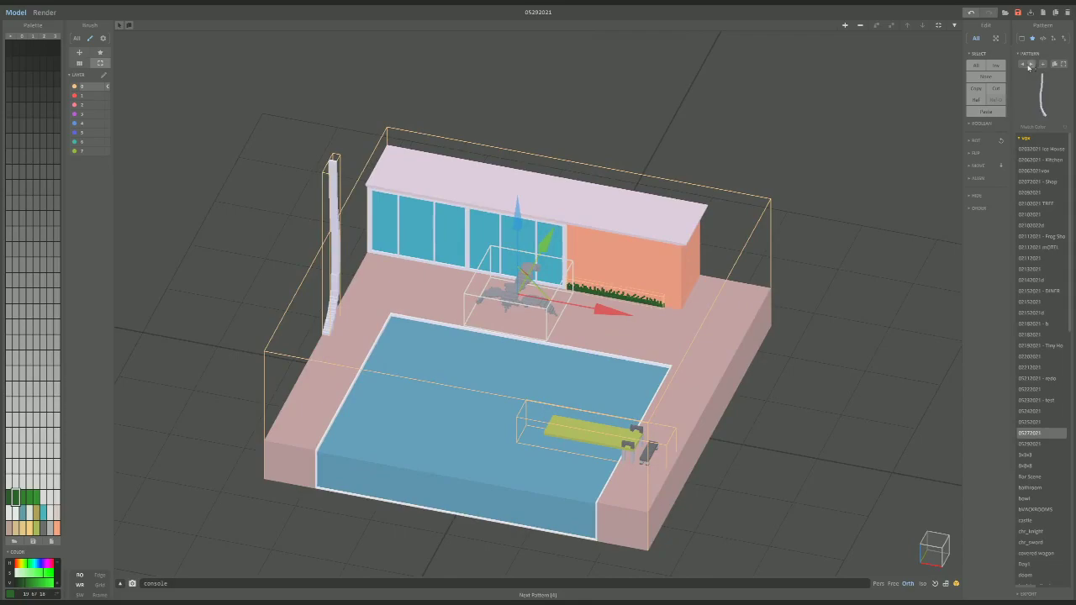
pyautogui.click(1028, 65)
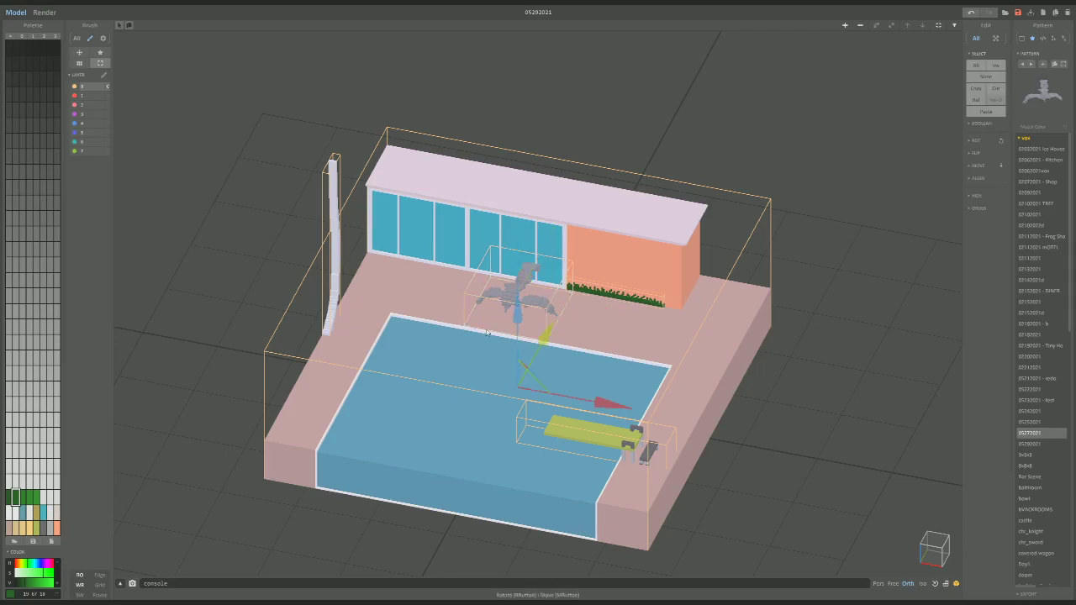
pyautogui.moveTo(486, 333); pyautogui.dragTo(560, 244)
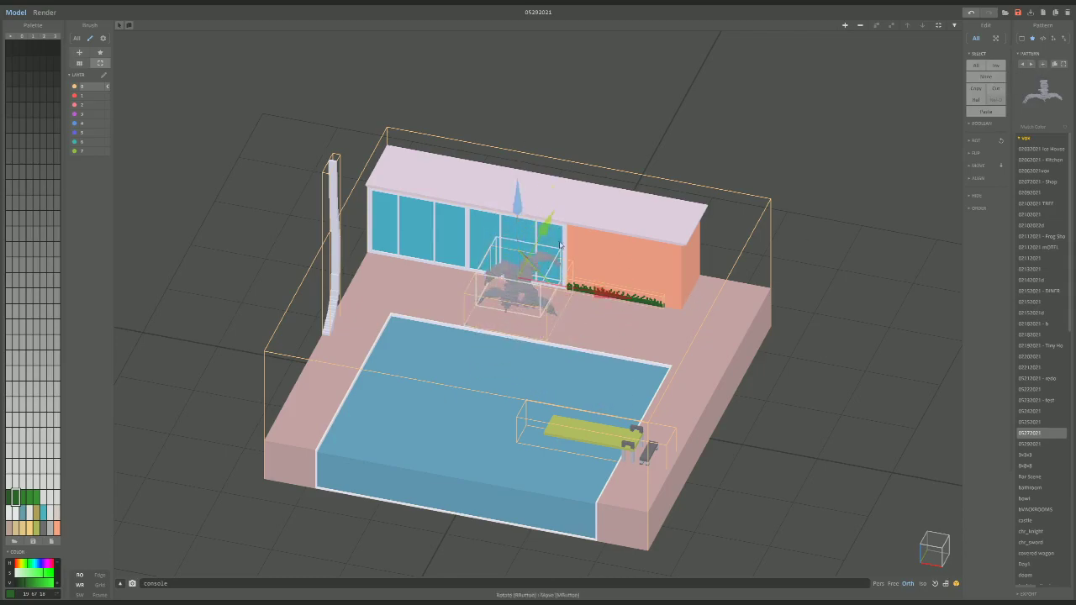
pyautogui.moveTo(559, 244); pyautogui.dragTo(467, 257, button='right')
# Move the palm trunk behind the building, toward the end with the orange wall.
pyautogui.click(364, 222)
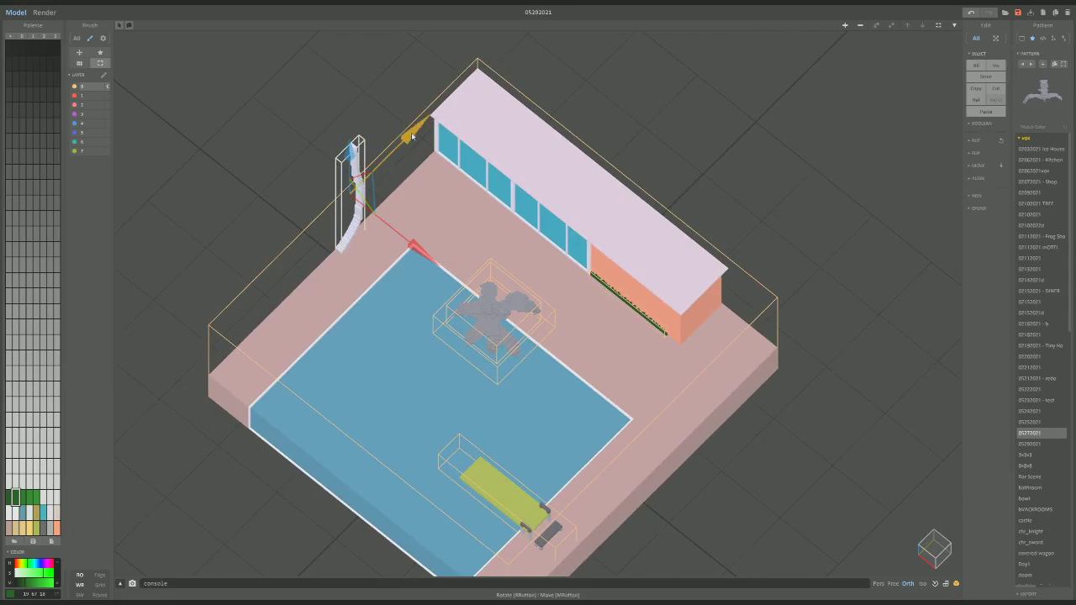
pyautogui.moveTo(412, 136); pyautogui.dragTo(565, 71)
pyautogui.moveTo(565, 71); pyautogui.dragTo(574, 114, button='right')
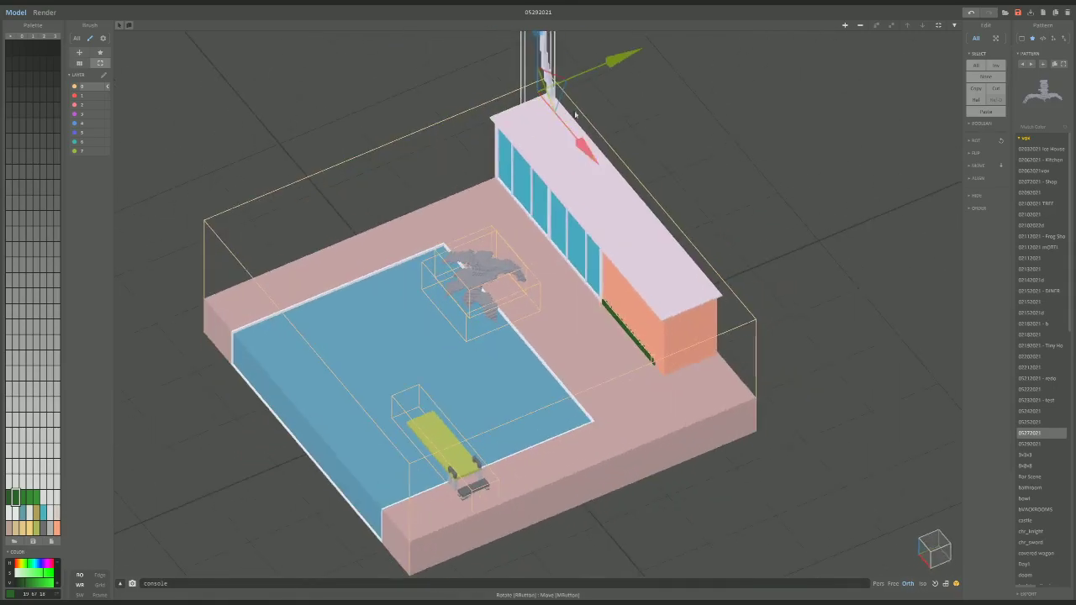
pyautogui.moveTo(614, 60); pyautogui.dragTo(677, 48)
pyautogui.moveTo(647, 105); pyautogui.dragTo(704, 300)
pyautogui.moveTo(704, 300); pyautogui.dragTo(747, 247, button='right')
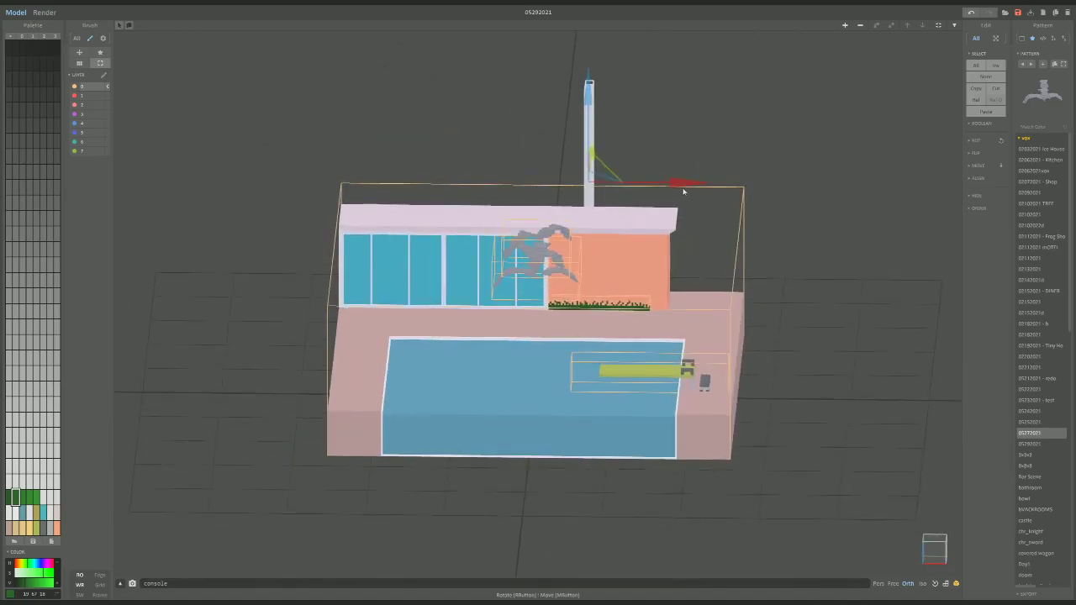
pyautogui.moveTo(683, 191); pyautogui.dragTo(726, 191)
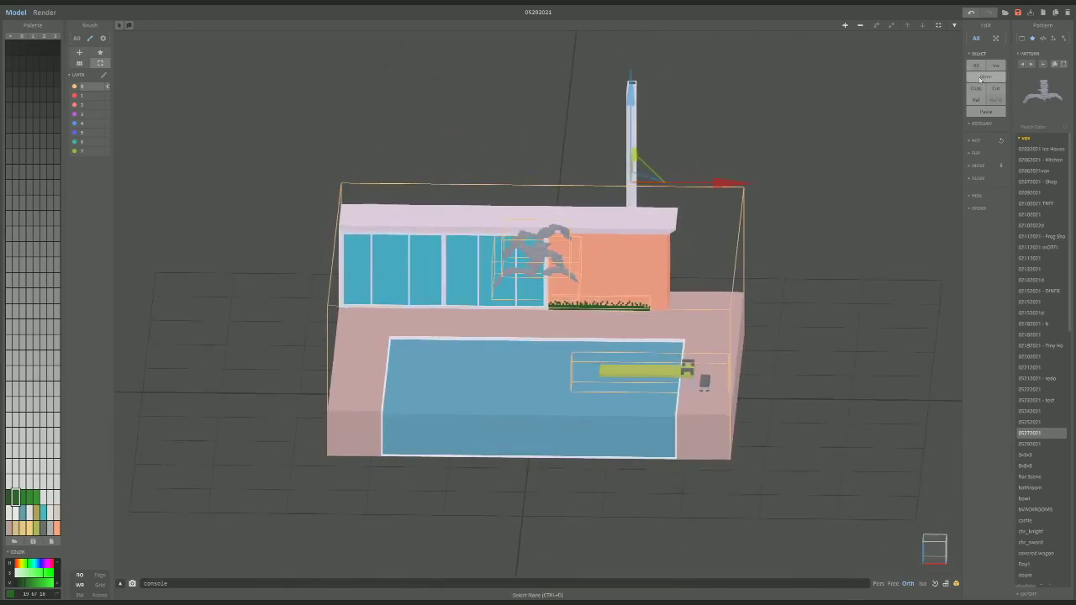
# Rotate the palm trunk around the Z axis and shift it slightly along X behind the orange wall.
pyautogui.click(982, 141)
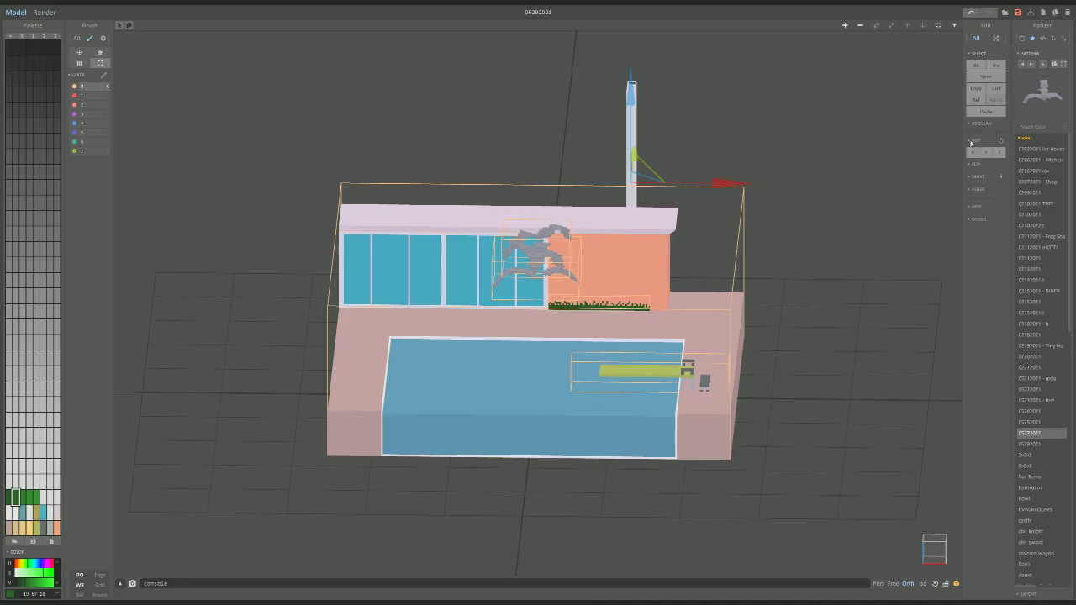
pyautogui.click(999, 152)
pyautogui.moveTo(757, 190)
pyautogui.mouseDown()
pyautogui.moveTo(767, 189)
pyautogui.moveTo(758, 190)
pyautogui.mouseUp()
pyautogui.press('Tab')
pyautogui.press('Tab')
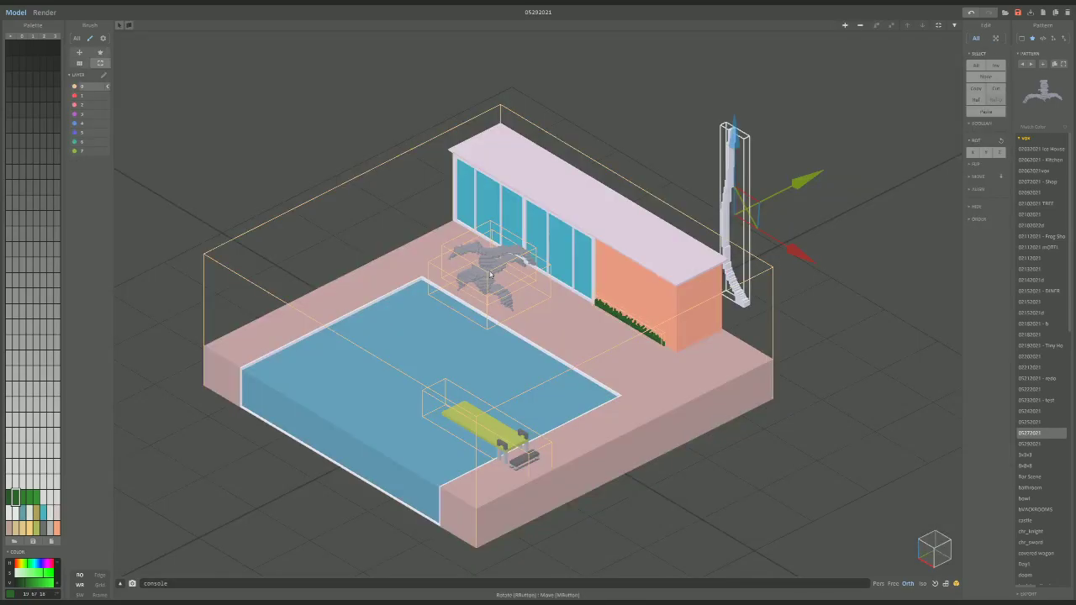
# Move the smaller palm leaf object from the poolside to behind the building and position it around the top of the trunk.
pyautogui.click(504, 273)
pyautogui.moveTo(599, 193); pyautogui.dragTo(783, 177)
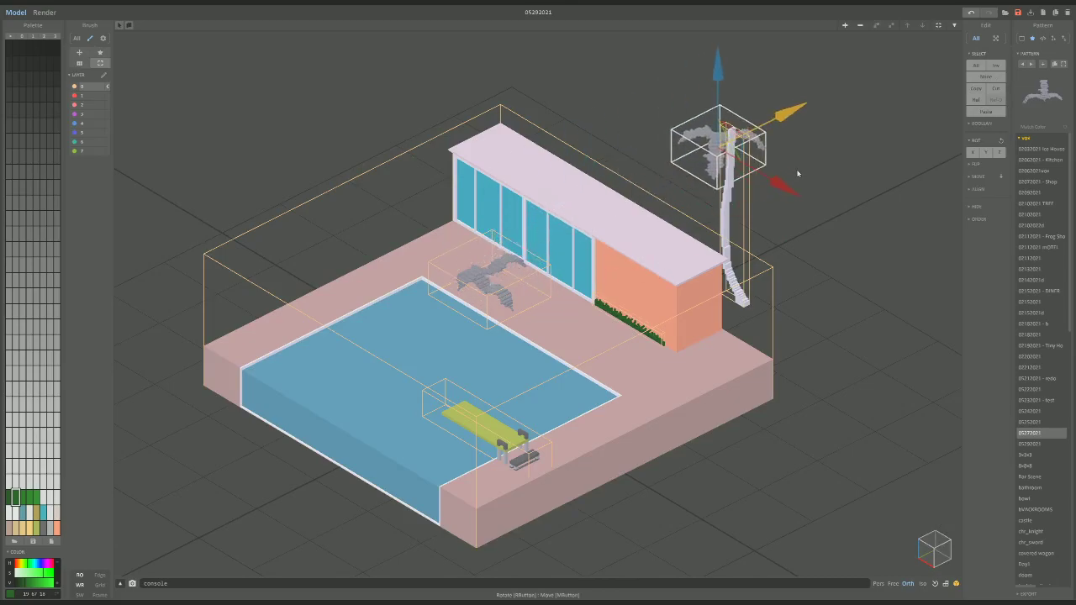
pyautogui.moveTo(783, 176); pyautogui.dragTo(726, 305, button='right')
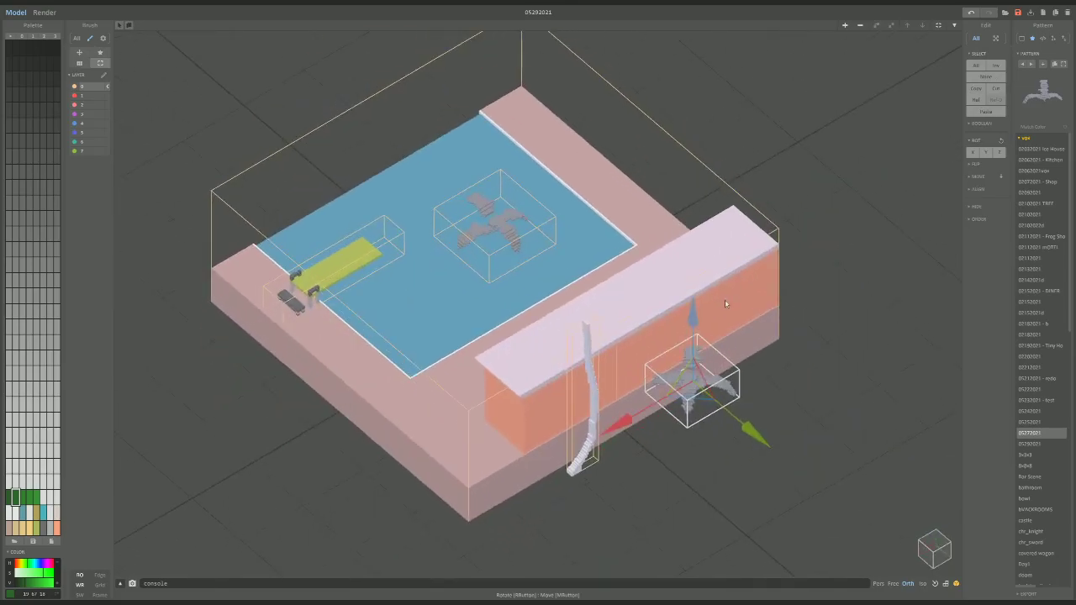
pyautogui.moveTo(641, 392); pyautogui.dragTo(605, 454)
pyautogui.press('1')
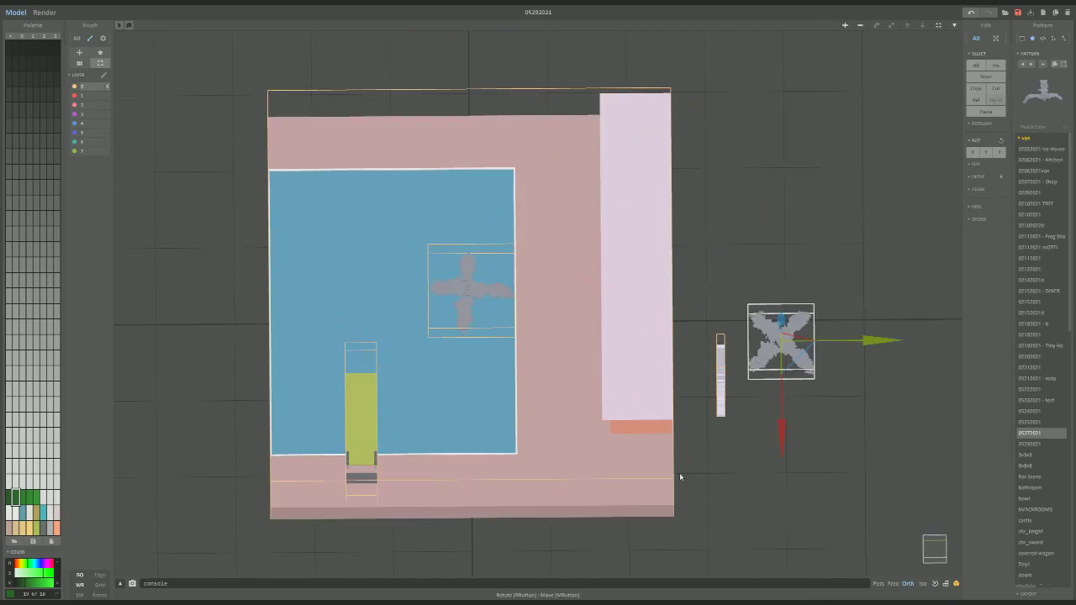
pyautogui.moveTo(781, 430); pyautogui.dragTo(782, 450)
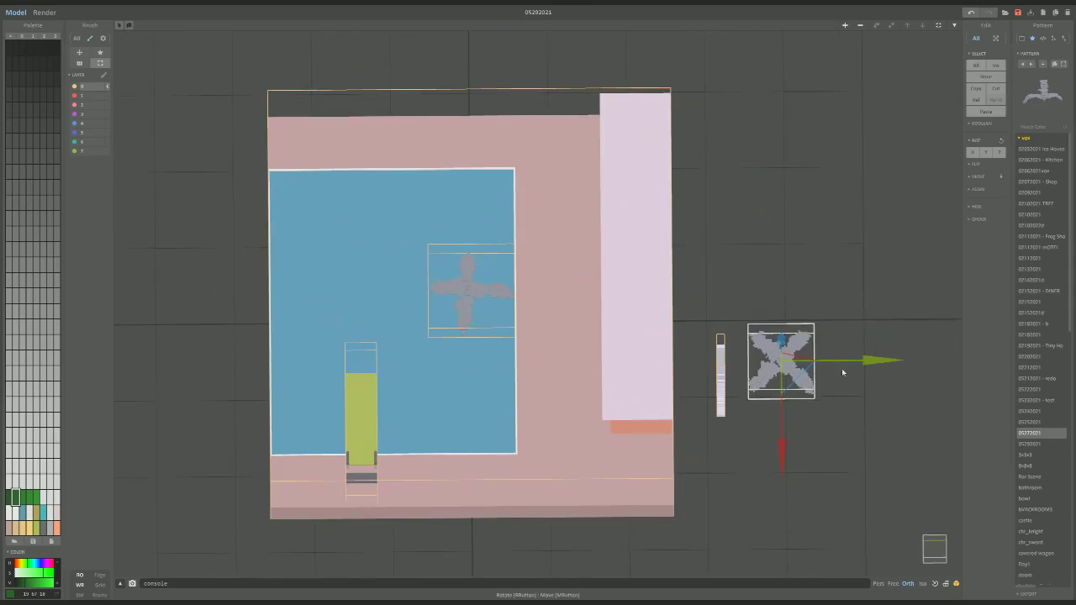
pyautogui.moveTo(876, 361); pyautogui.dragTo(813, 361)
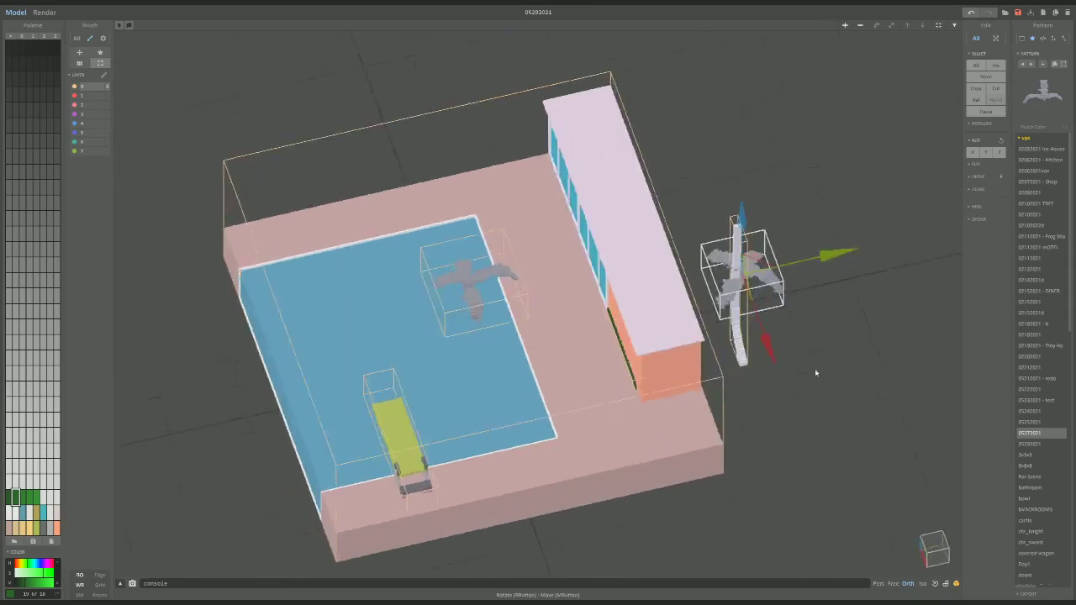
pyautogui.moveTo(813, 361); pyautogui.dragTo(798, 252, button='right')
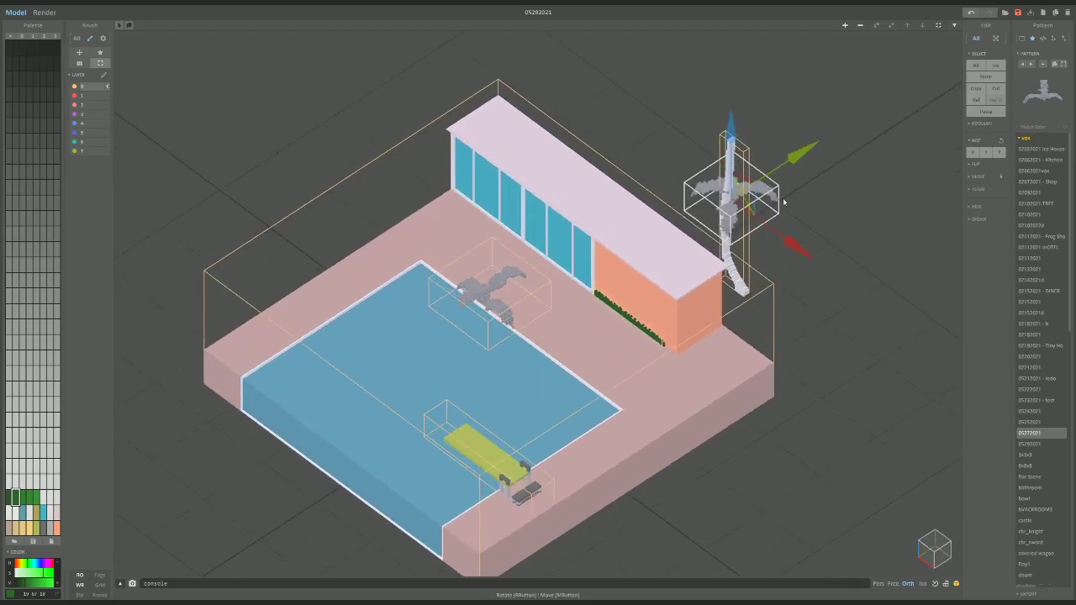
pyautogui.moveTo(728, 118); pyautogui.dragTo(768, 196, button='right')
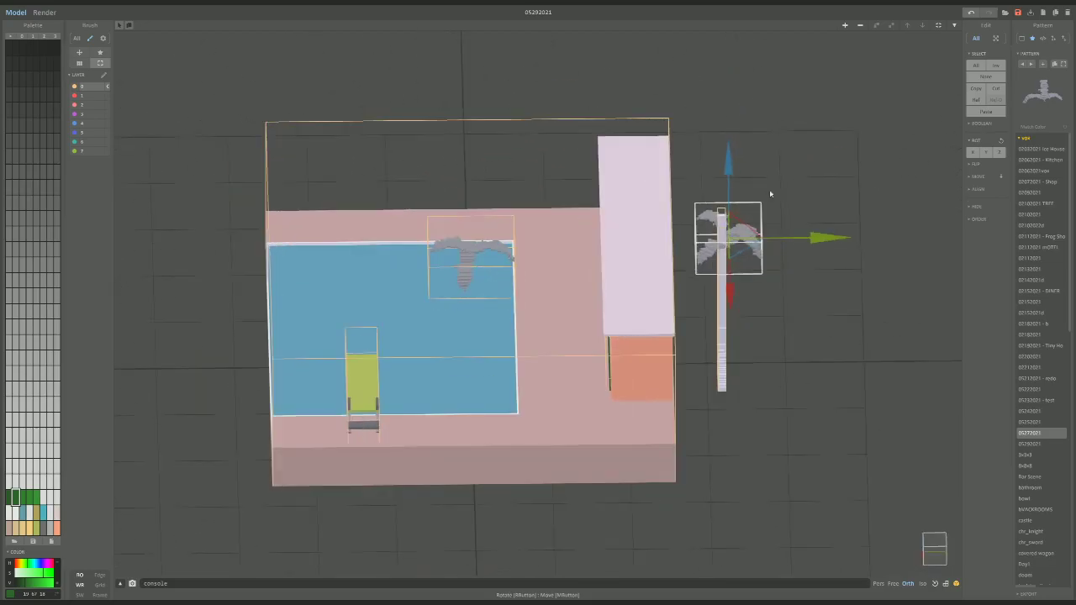
pyautogui.moveTo(815, 237); pyautogui.dragTo(832, 217, button='right')
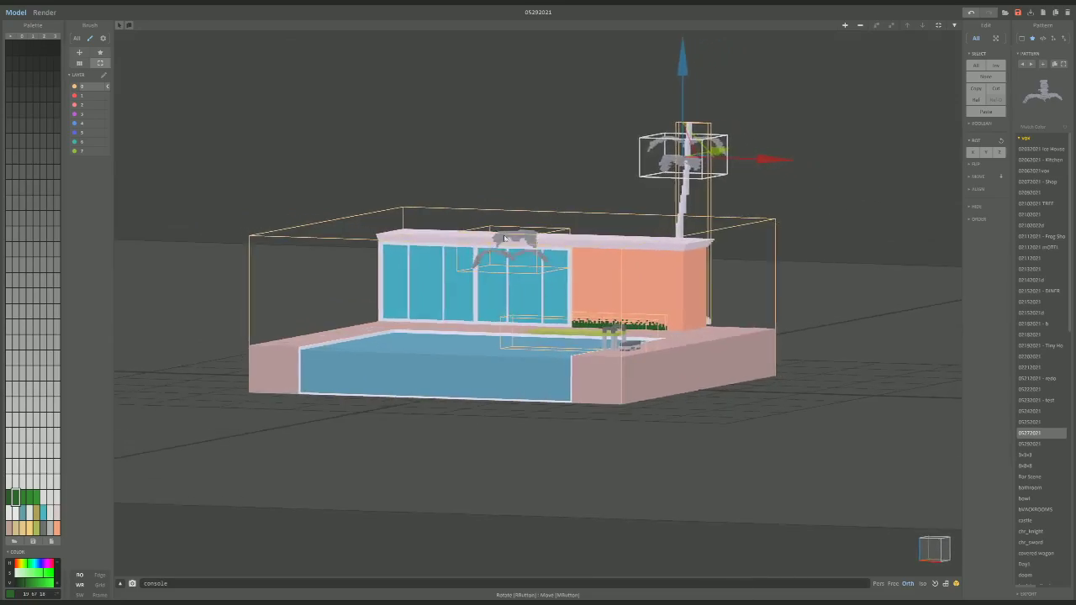
# Move the larger palm leaf object from the poolside onto the trunk and raise it just above the first leaves.
pyautogui.moveTo(504, 239); pyautogui.dragTo(475, 253, button='right')
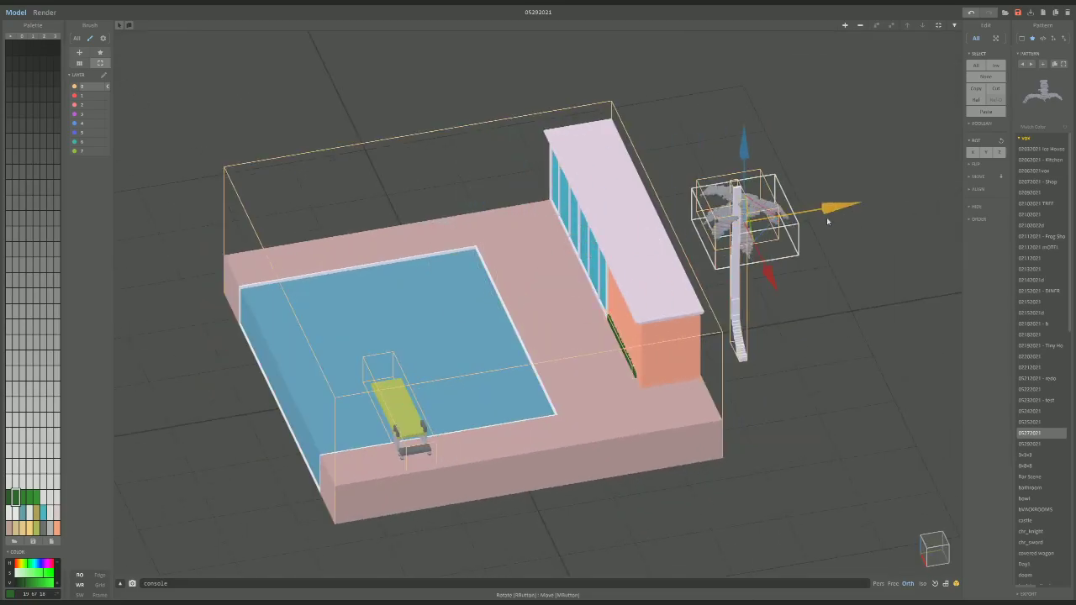
pyautogui.moveTo(827, 221); pyautogui.dragTo(760, 231)
pyautogui.moveTo(761, 231); pyautogui.dragTo(705, 174, button='right')
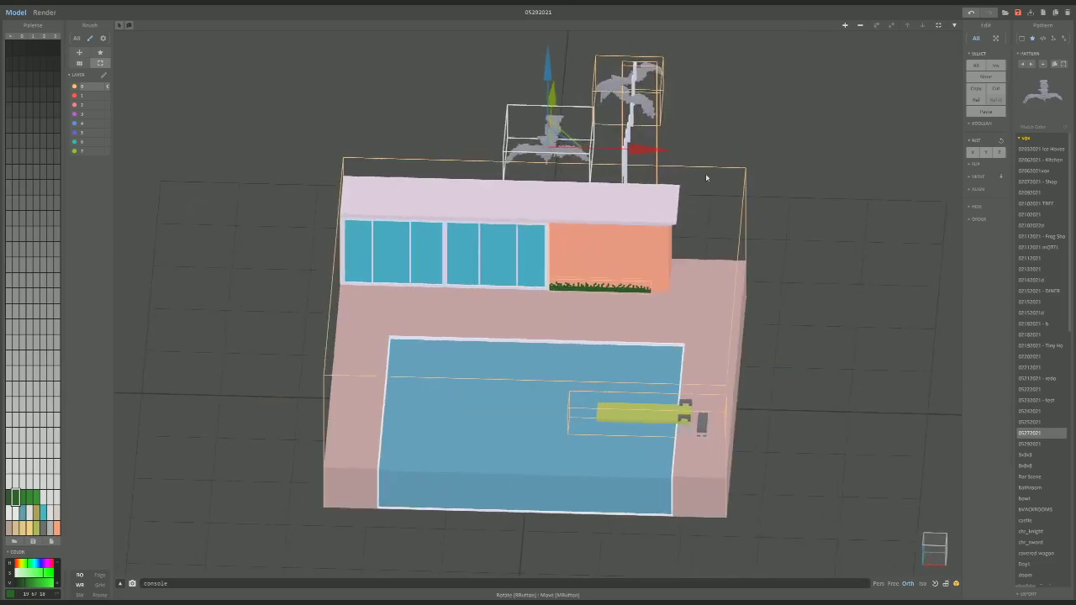
pyautogui.moveTo(656, 150); pyautogui.dragTo(731, 152)
pyautogui.moveTo(731, 153); pyautogui.dragTo(632, 148, button='right')
pyautogui.scroll(3, 631, 147)
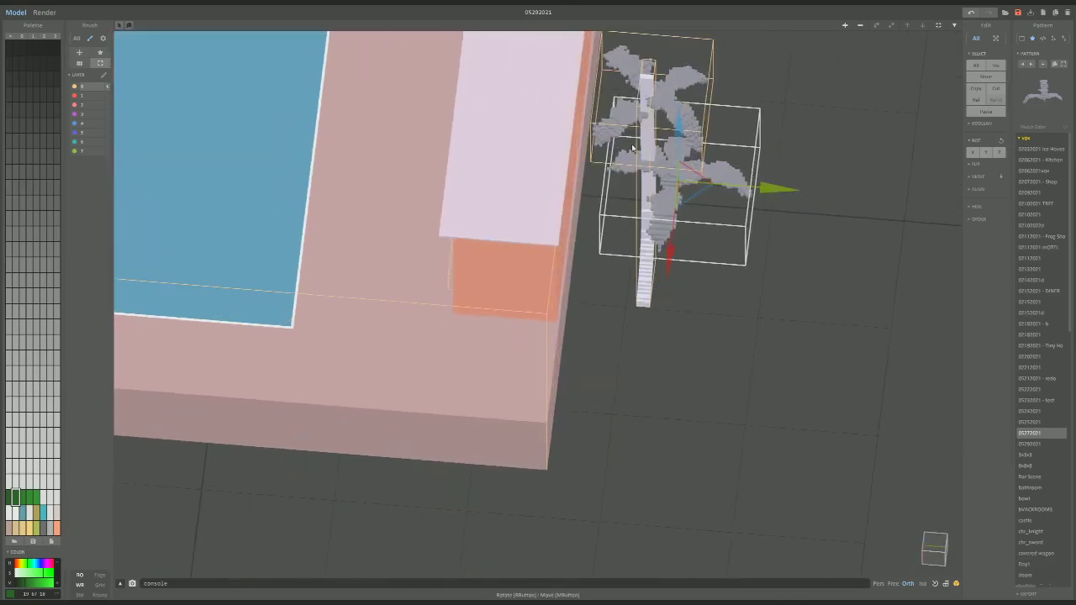
pyautogui.moveTo(757, 182); pyautogui.dragTo(741, 184)
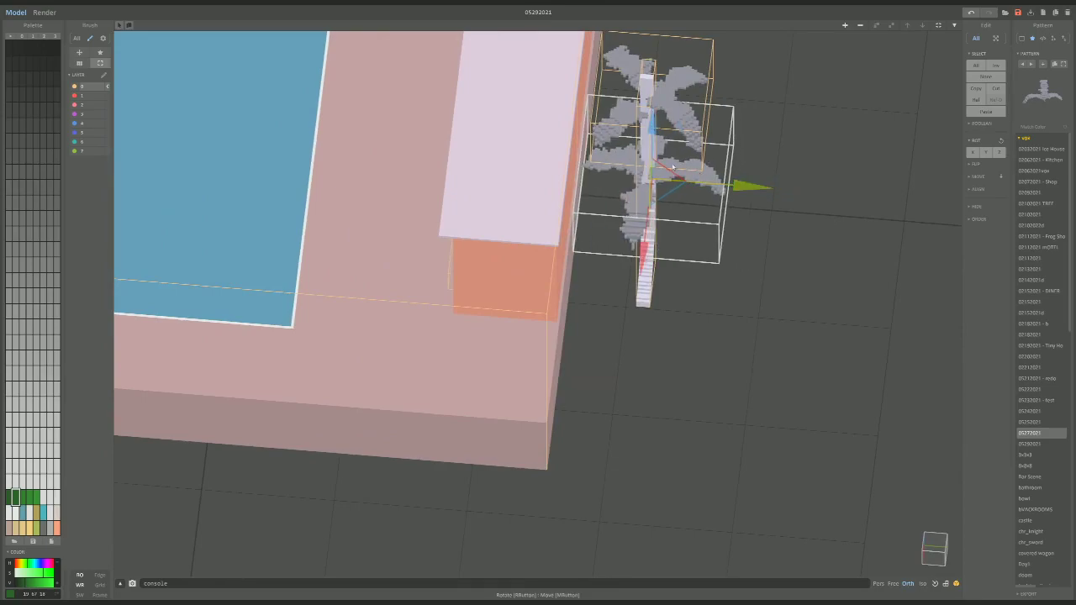
pyautogui.moveTo(654, 127); pyautogui.dragTo(656, 93)
pyautogui.moveTo(656, 92); pyautogui.dragTo(673, 156, button='right')
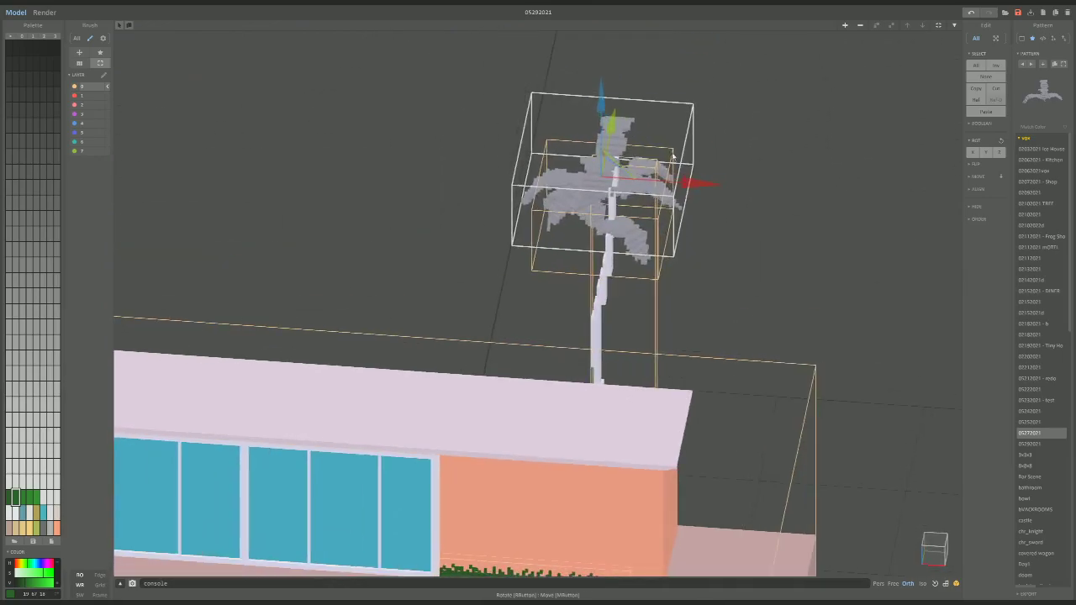
# Fine-tune the position of the upper palm leaves so they sit centred at the trunk's top, and check the palm from several sides.
pyautogui.click(608, 108)
pyautogui.moveTo(621, 168); pyautogui.dragTo(645, 182, button='right')
pyautogui.click(645, 190)
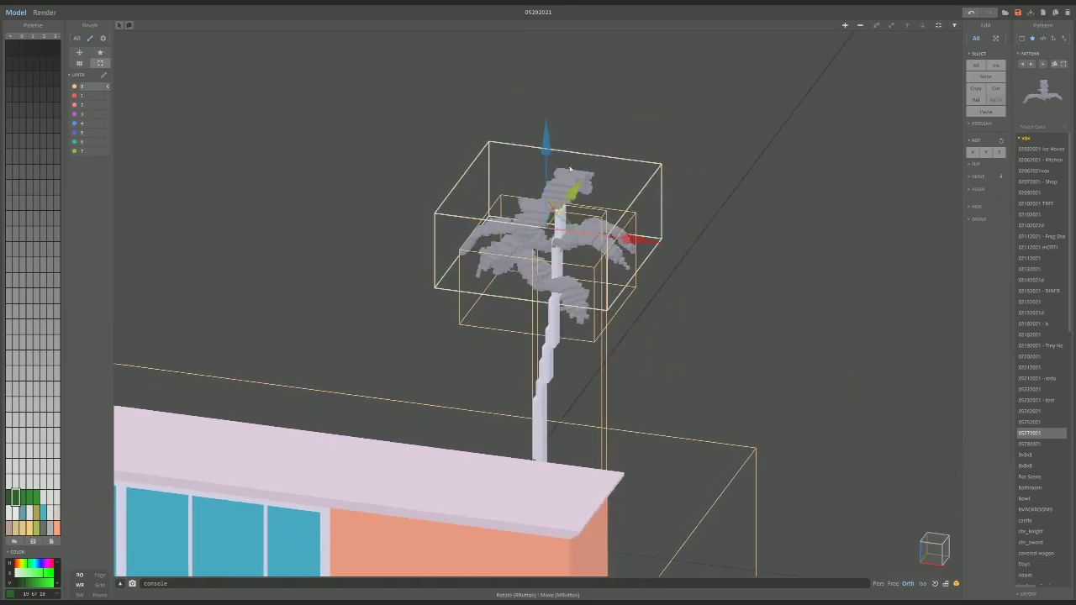
pyautogui.moveTo(554, 155); pyautogui.dragTo(521, 303, button='right')
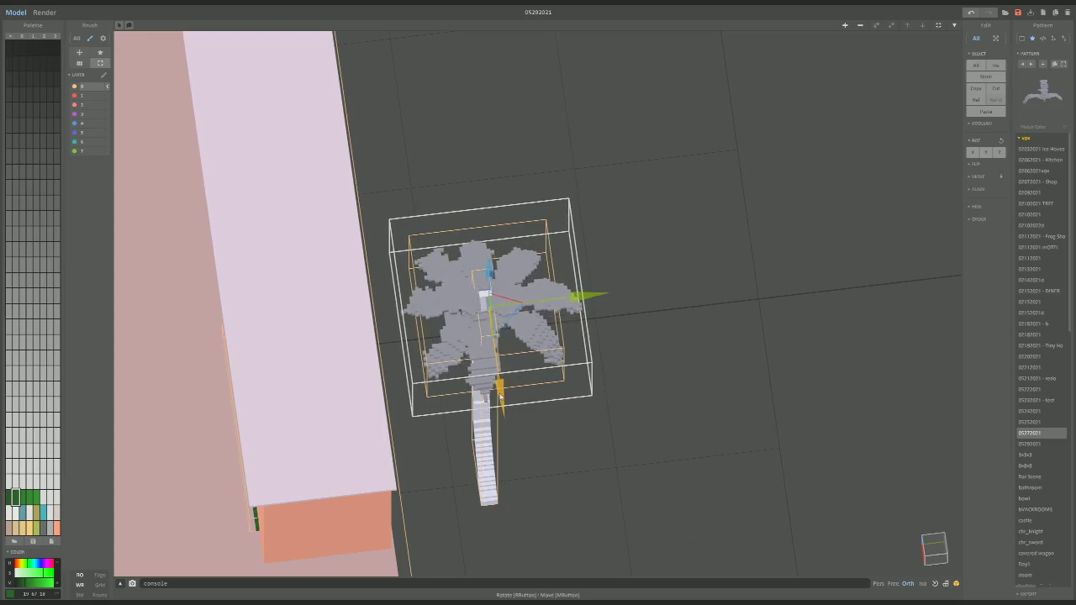
pyautogui.moveTo(499, 403); pyautogui.dragTo(530, 272, button='right')
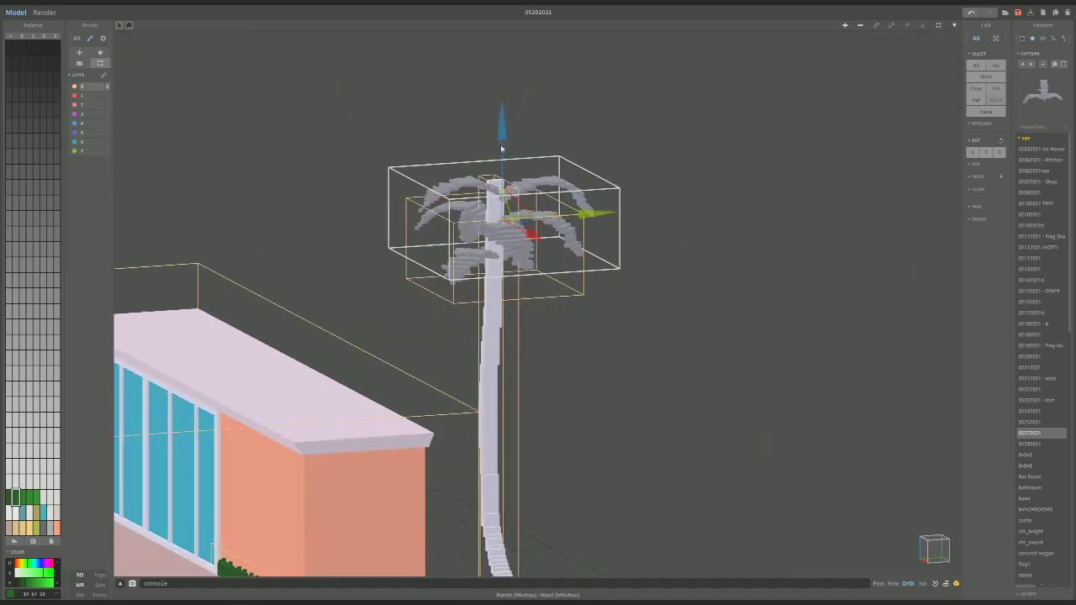
pyautogui.moveTo(507, 175); pyautogui.dragTo(639, 240, button='right')
pyautogui.scroll(-8, 639, 241)
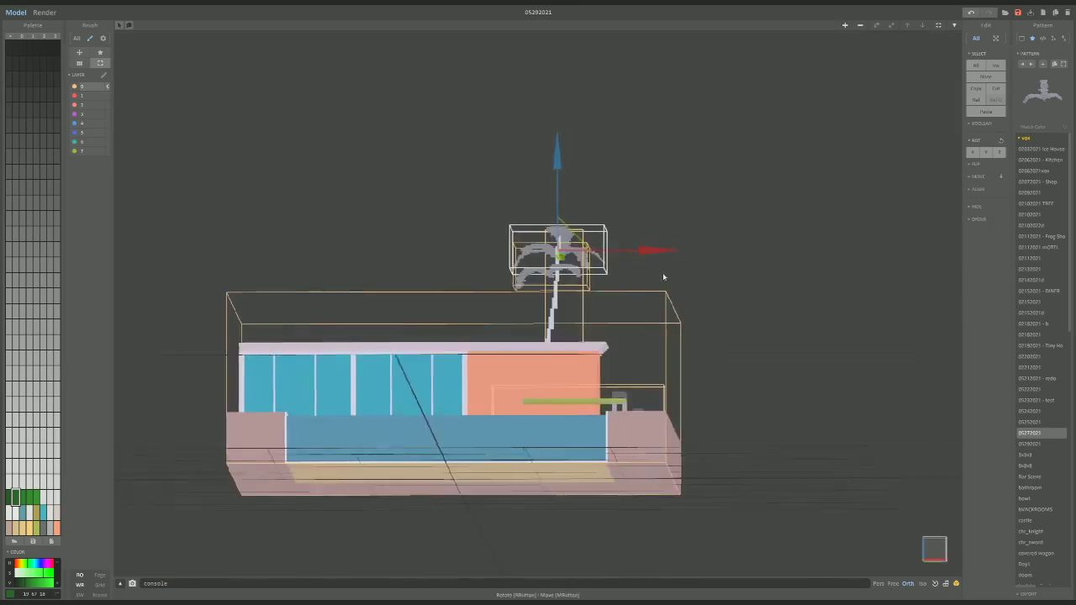
pyautogui.moveTo(660, 280); pyautogui.dragTo(660, 313, button='right')
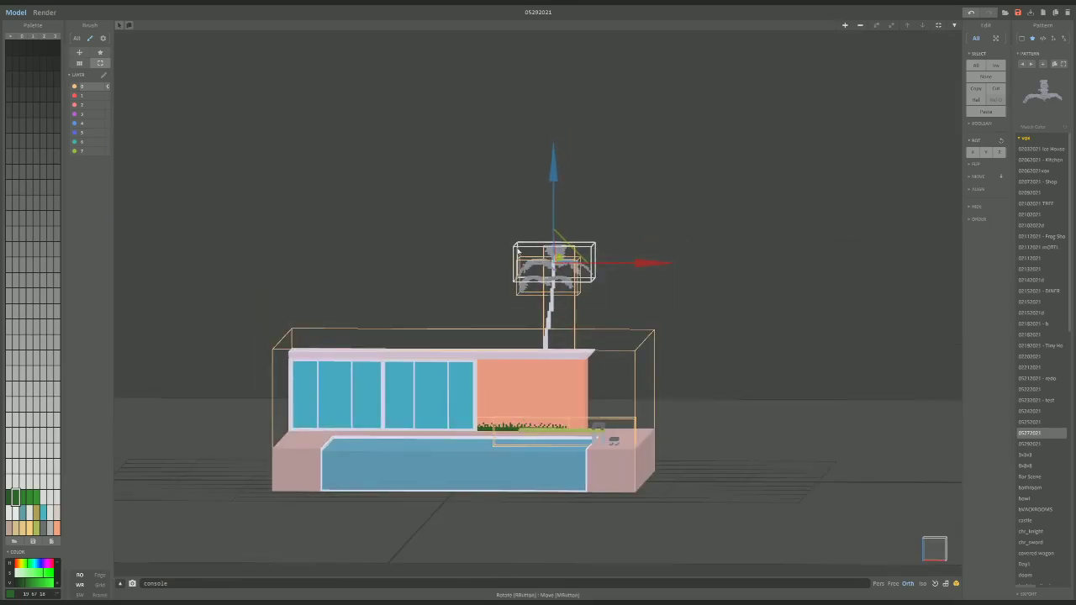
pyautogui.press('Tab')
pyautogui.press('Tab')
pyautogui.scroll(3, 521, 261)
pyautogui.moveTo(521, 261); pyautogui.dragTo(504, 282, button='right')
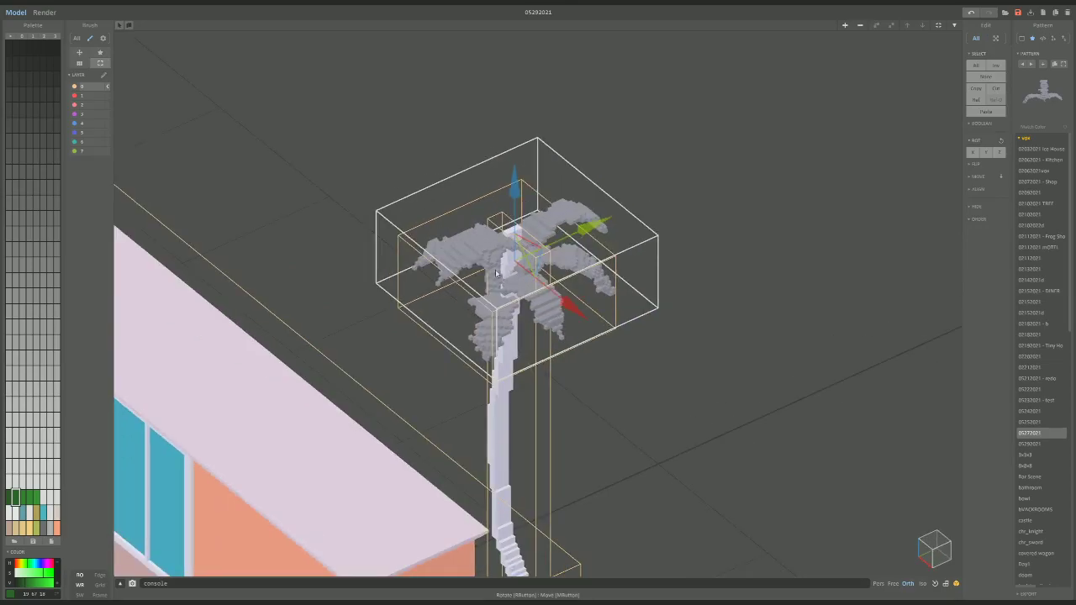
pyautogui.hotkey('ctrl', 'd')
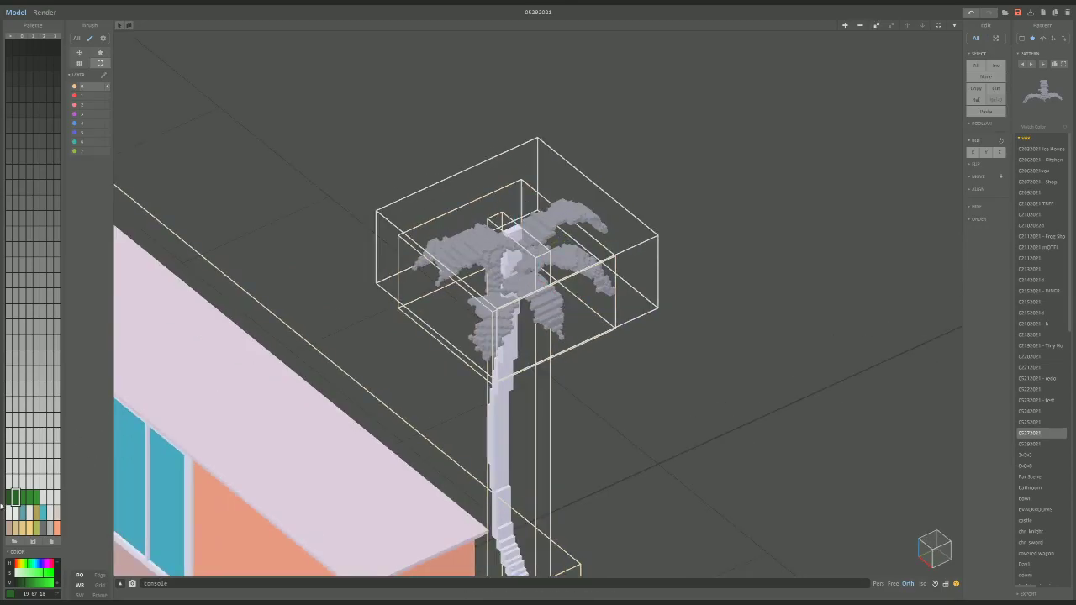
pyautogui.click(11, 480)
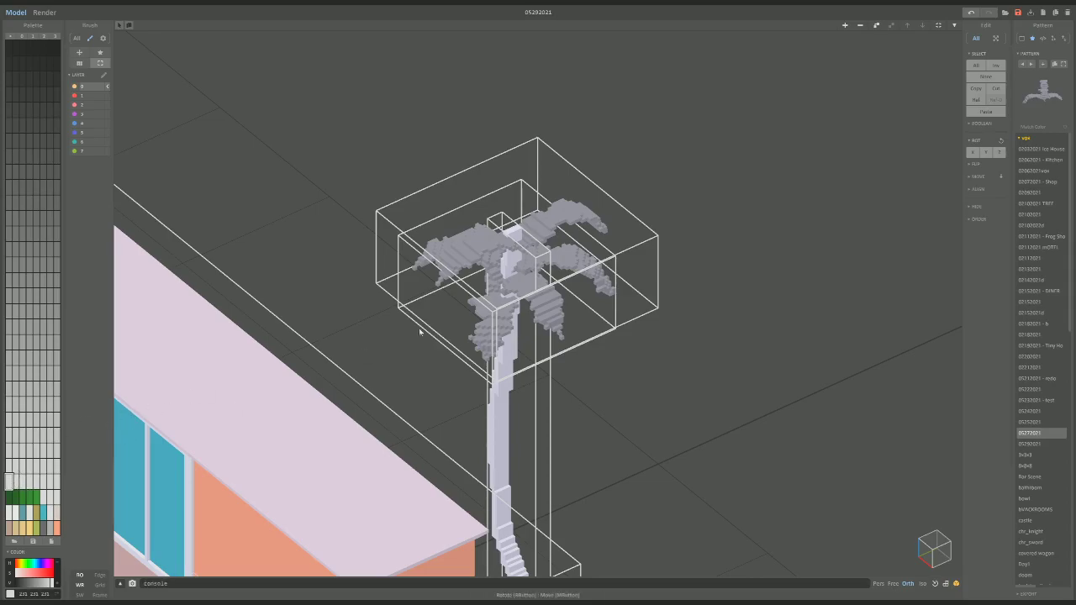
pyautogui.moveTo(420, 332); pyautogui.dragTo(362, 312, button='right')
pyautogui.scroll(3, 322, 301)
pyautogui.press('Tab')
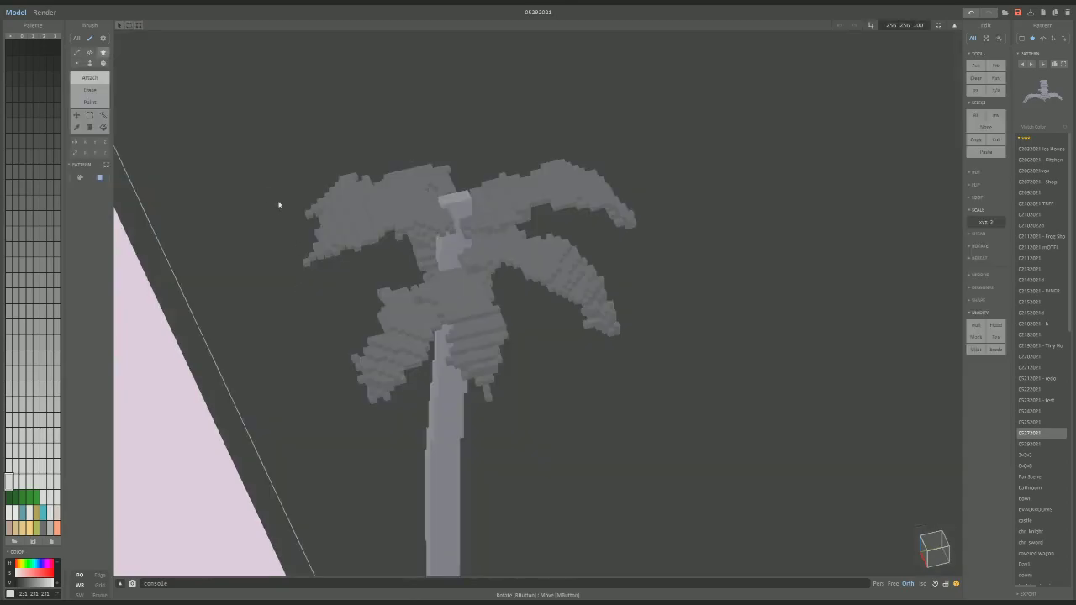
pyautogui.press('Tab')
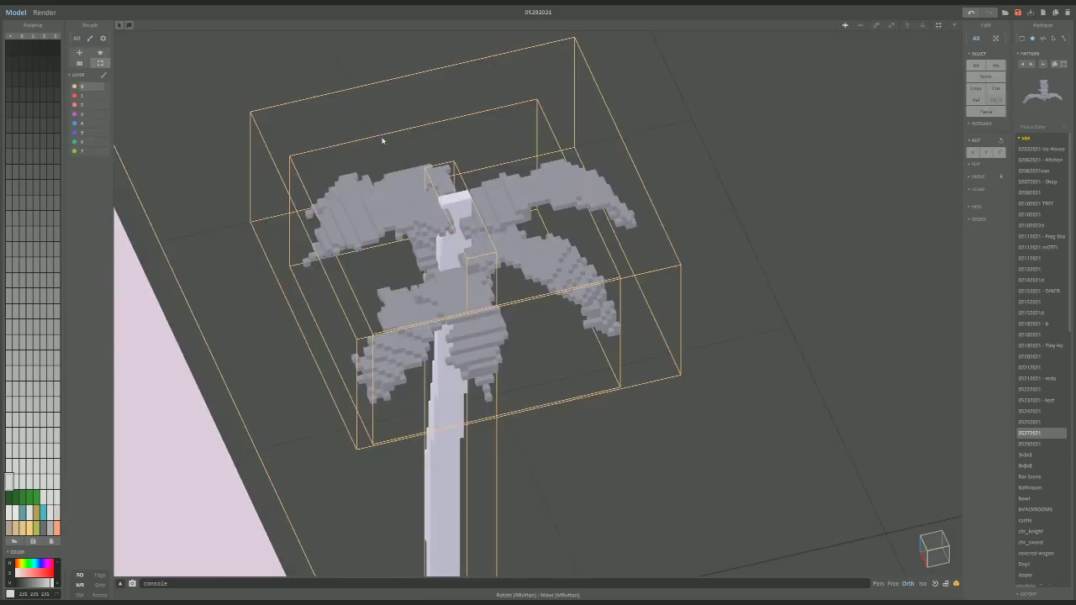
# Open the upper leaf object for voxel editing and repaint its main leaf surfaces with the second-darkest green of the palette.
pyautogui.click(368, 105)
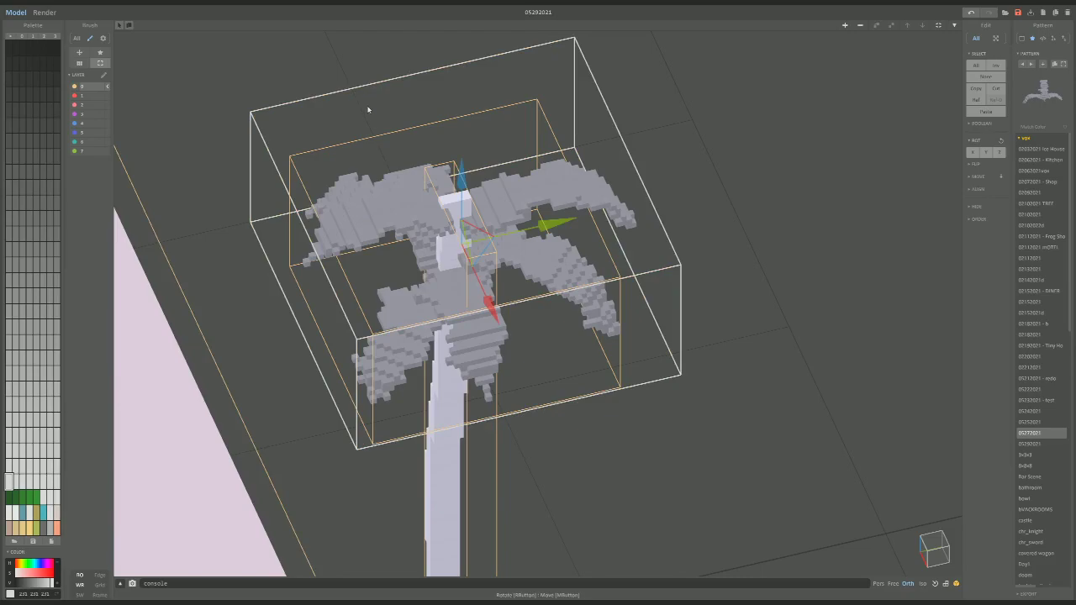
pyautogui.press('Tab')
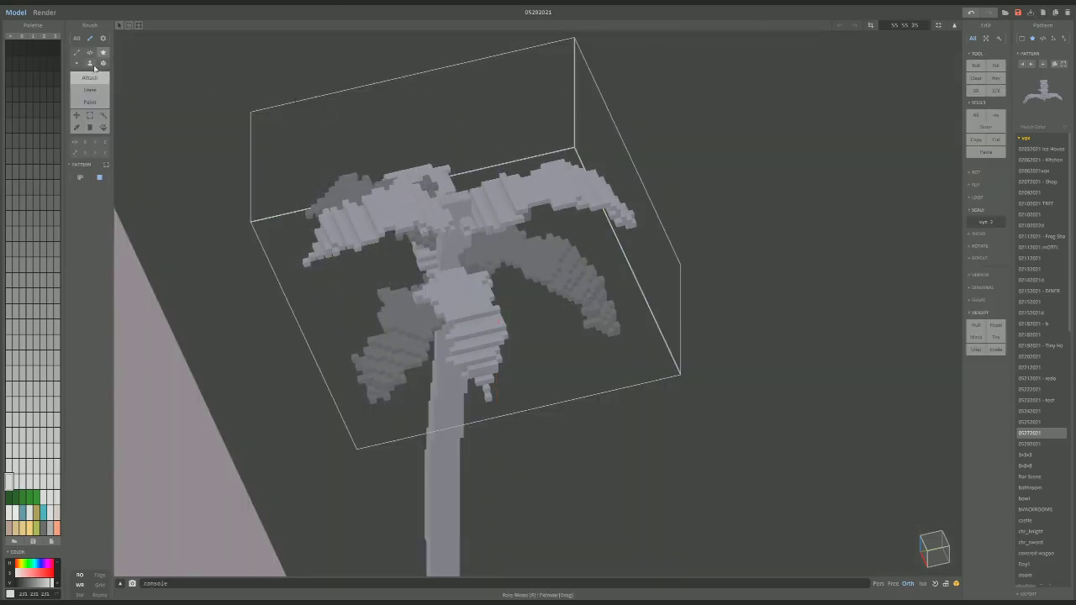
pyautogui.click(104, 117)
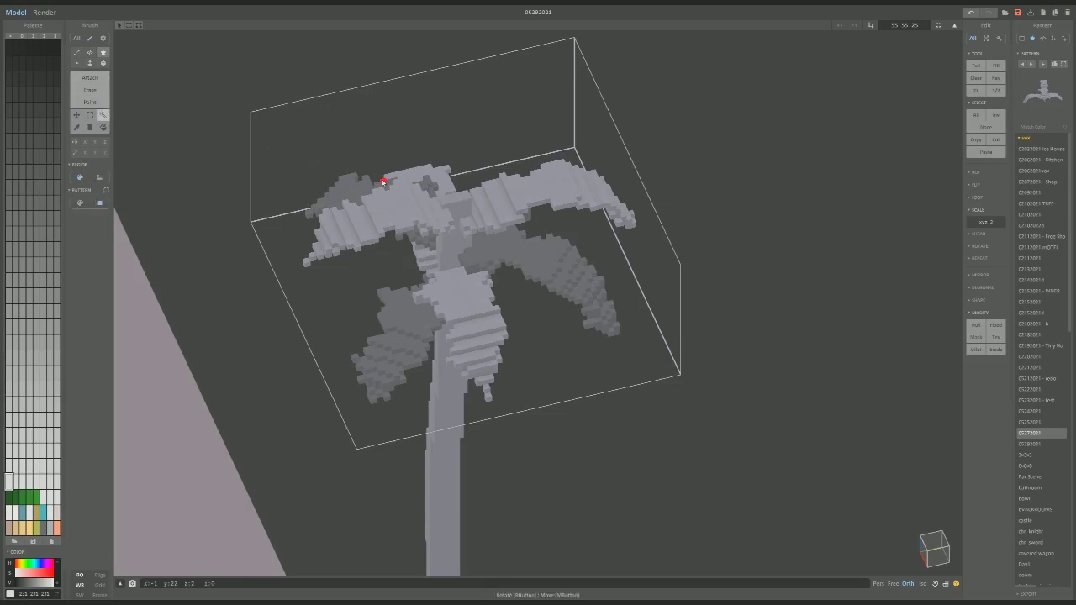
pyautogui.moveTo(415, 222); pyautogui.dragTo(451, 233, button='right')
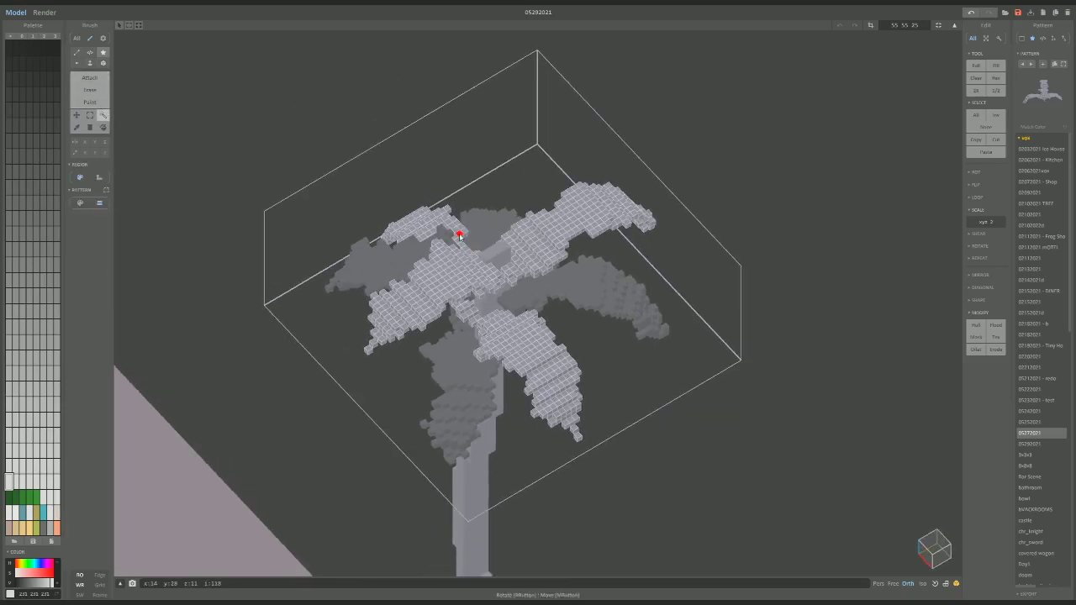
pyautogui.click(103, 127)
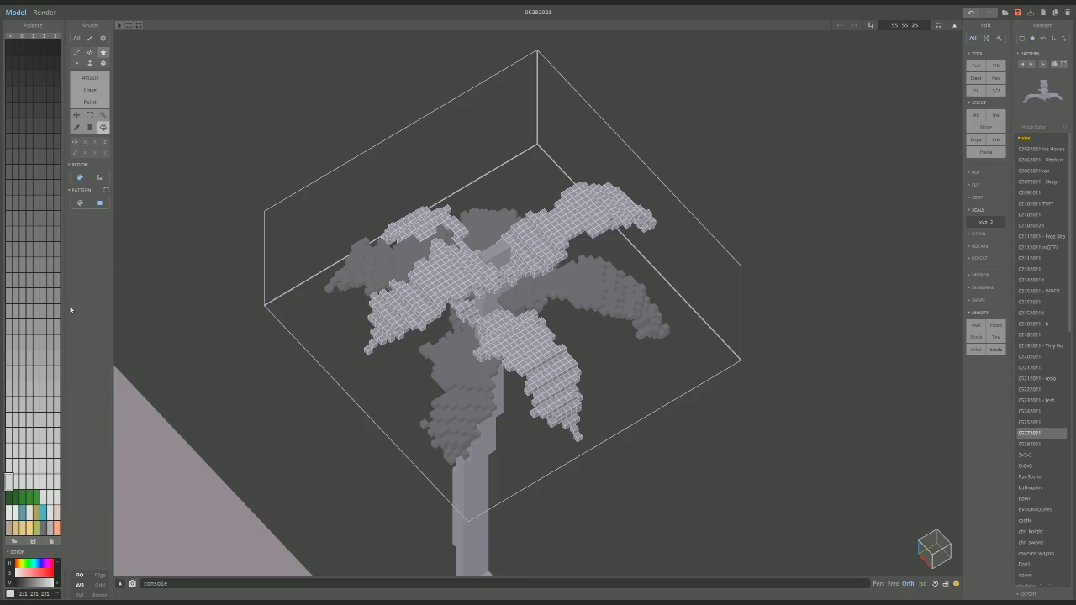
pyautogui.click(14, 498)
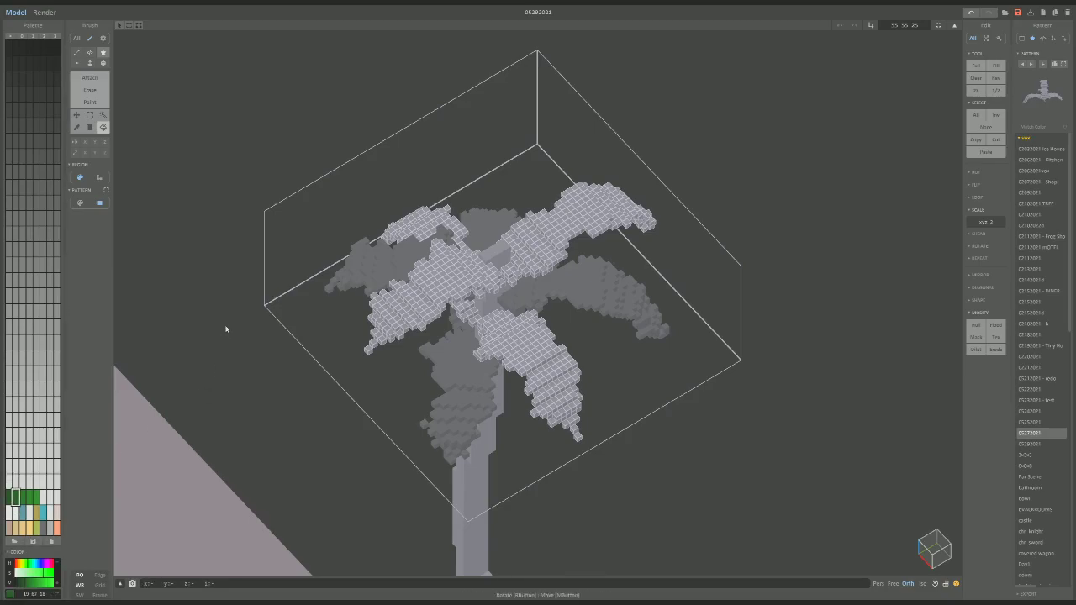
pyautogui.click(430, 284)
pyautogui.scroll(2, 398, 309)
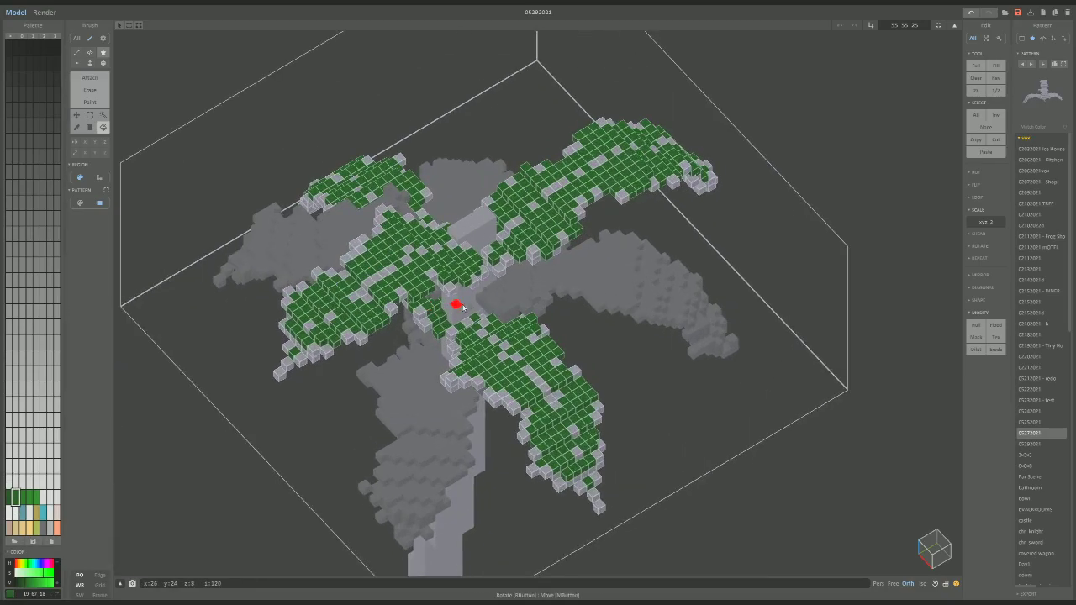
# Deselect the green voxels and repaint the pale edge voxels of the upper leaves with the darkest green of the palette.
pyautogui.click(102, 115)
pyautogui.click(376, 274)
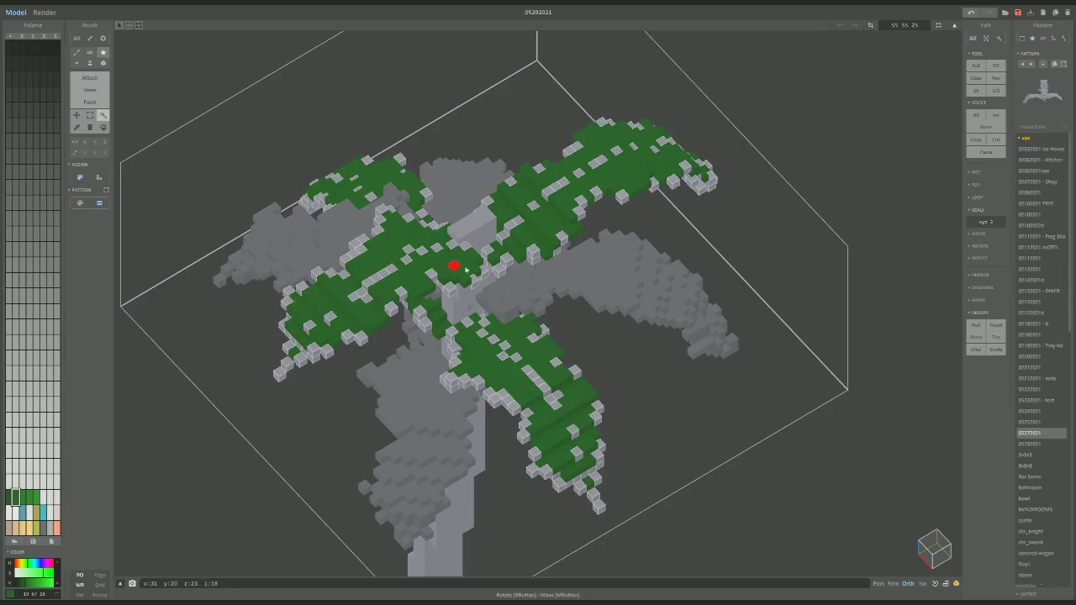
pyautogui.click(9, 498)
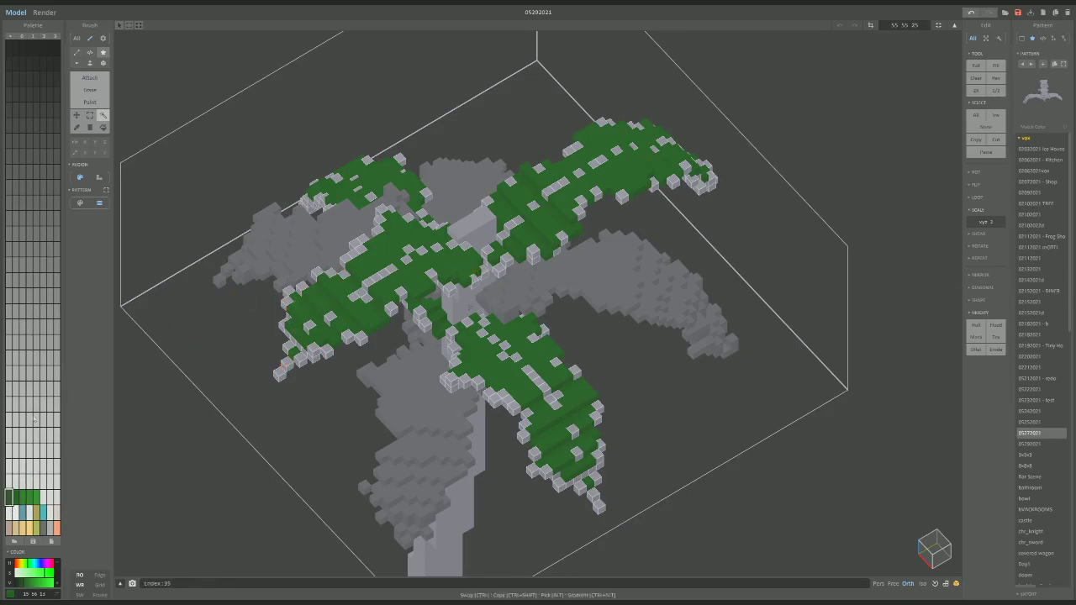
pyautogui.click(102, 126)
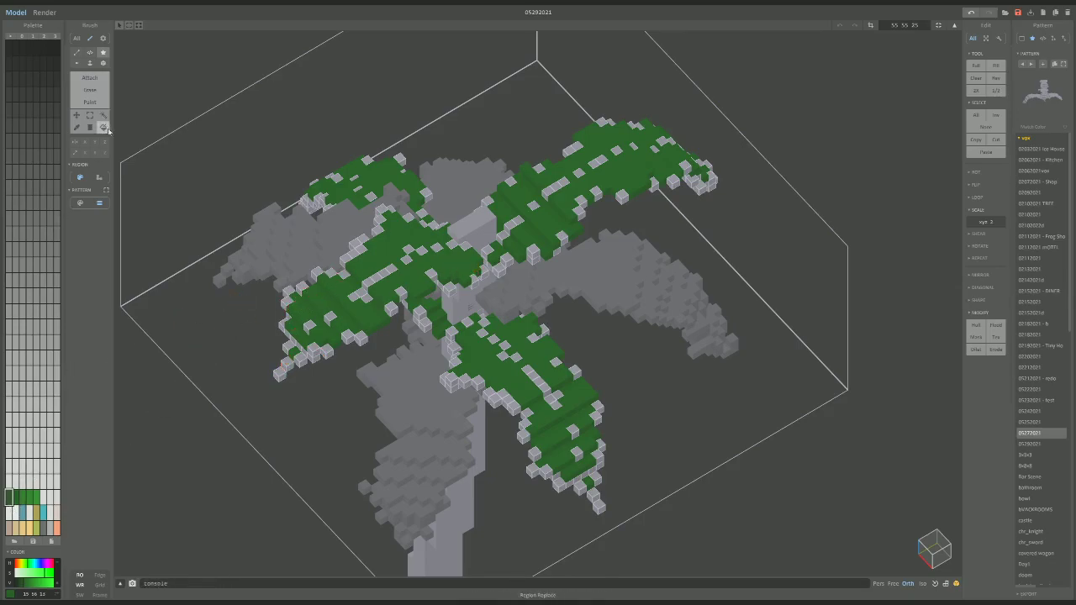
pyautogui.click(353, 255)
pyautogui.moveTo(429, 280)
pyautogui.mouseDown(button='right')
pyautogui.moveTo(477, 266)
pyautogui.moveTo(417, 249)
pyautogui.moveTo(441, 292)
pyautogui.mouseUp(button='right')
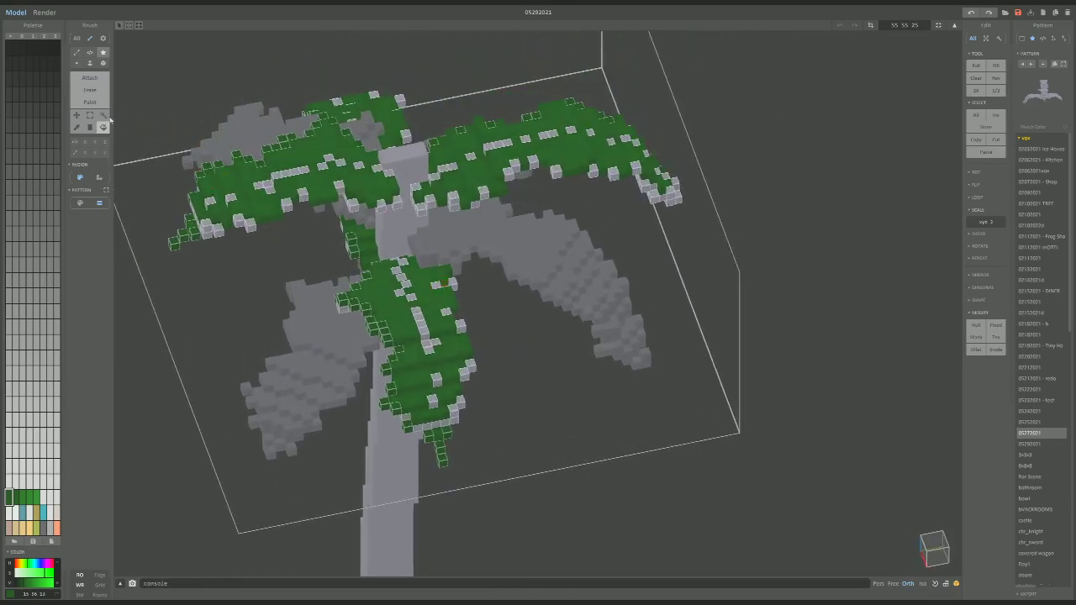
# Repaint the pale centre stripes of the upper leaves dark green and keep only the leftover pale voxels selected.
pyautogui.hotkey('ctrl', 'z')
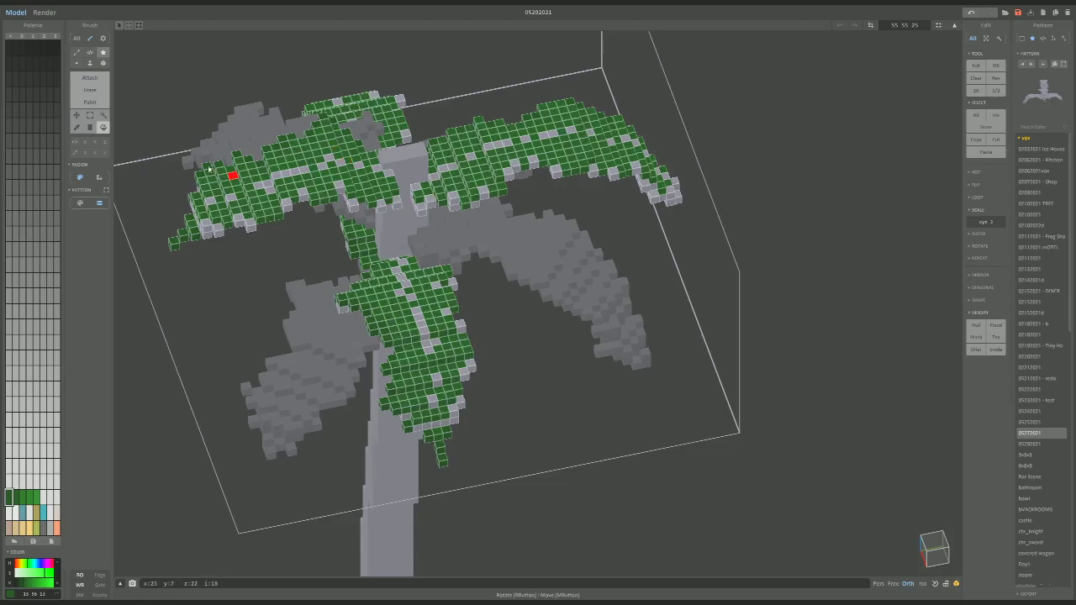
pyautogui.moveTo(346, 206); pyautogui.dragTo(411, 223, button='right')
pyautogui.scroll(2, 411, 224)
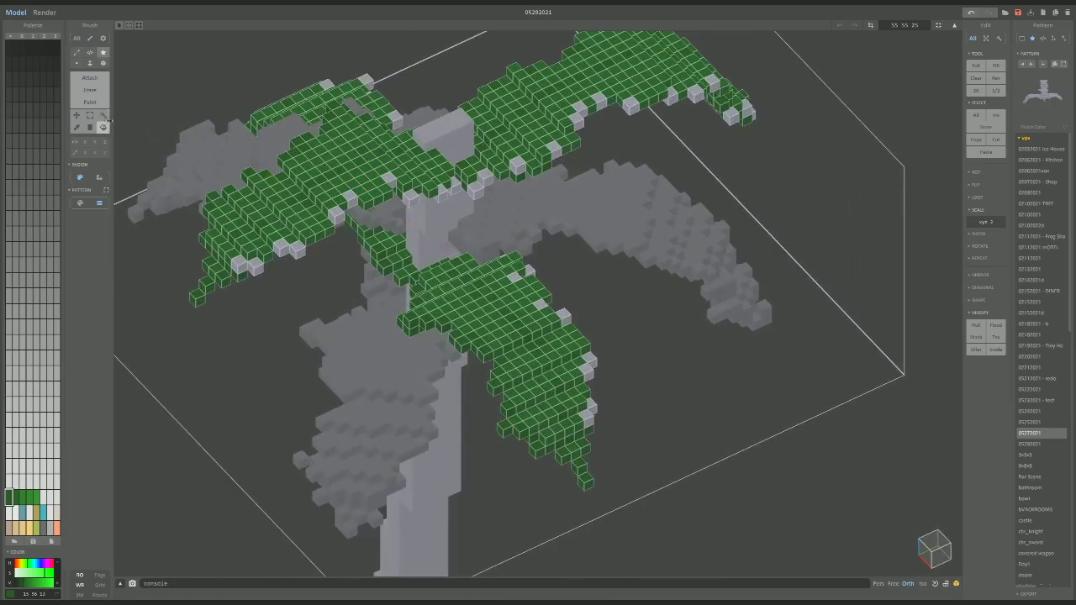
pyautogui.hotkey('ctrl', 'd')
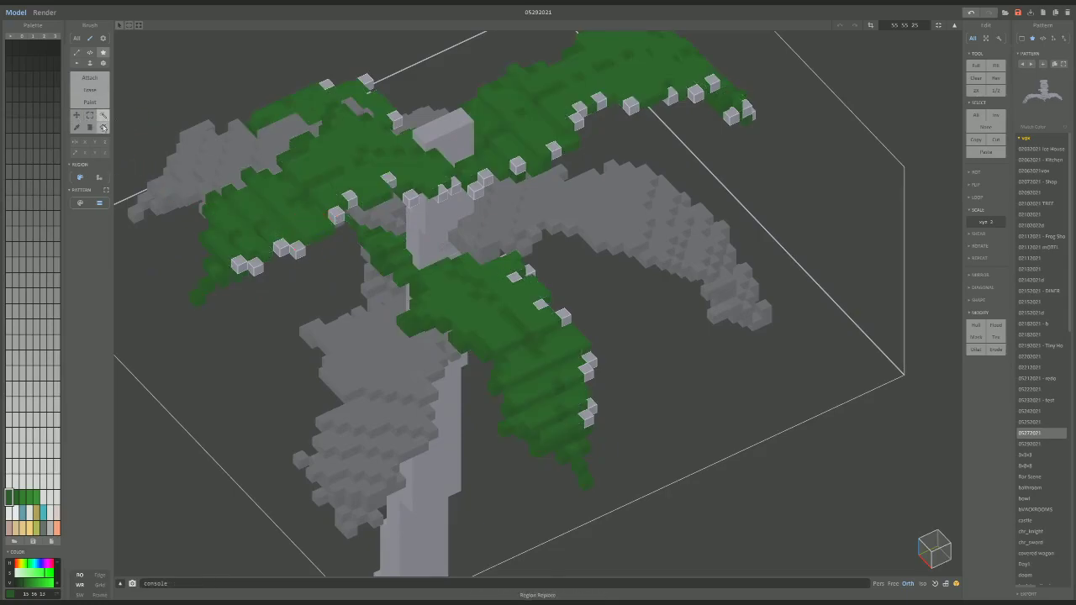
# Repaint the leftover pale voxels of the upper leaves with the palette's third, lighter green and return to the whole-scene object view.
pyautogui.click(102, 127)
pyautogui.click(15, 497)
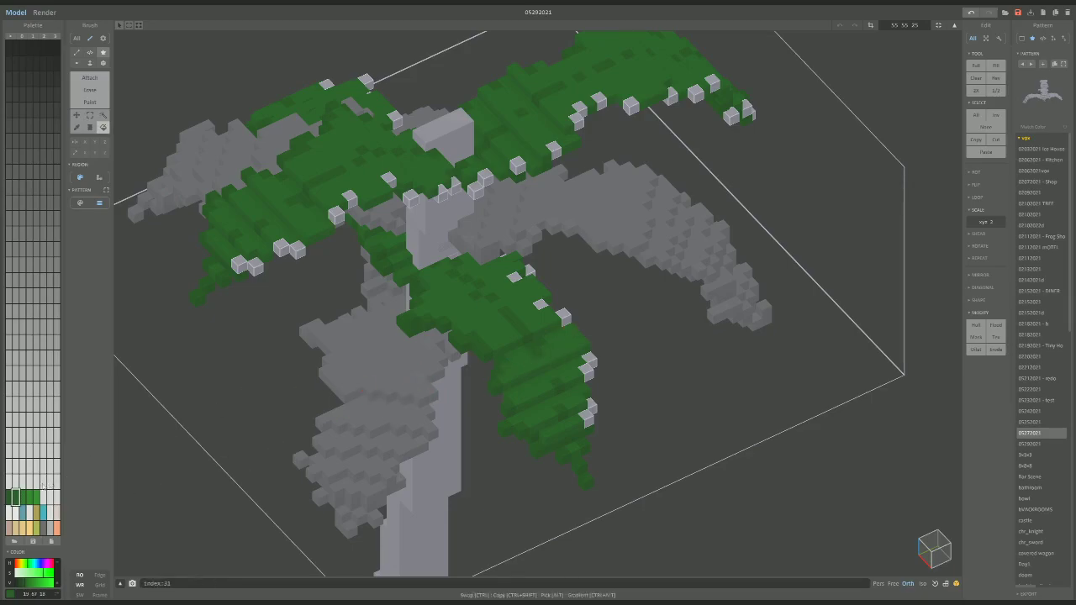
pyautogui.click(23, 499)
pyautogui.click(564, 316)
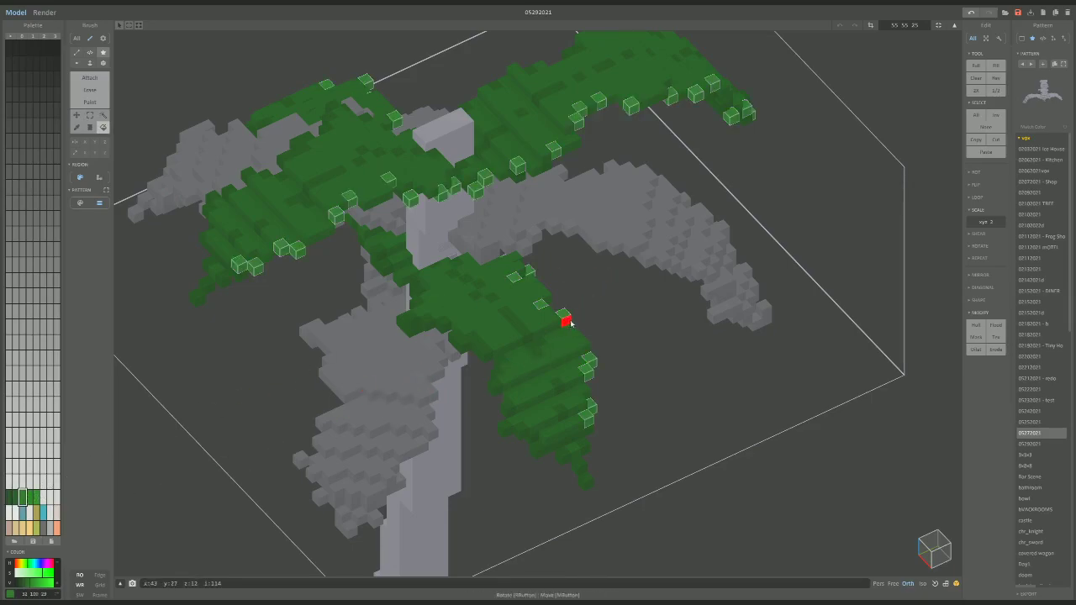
pyautogui.moveTo(566, 317); pyautogui.dragTo(529, 356, button='right')
pyautogui.press('Tab')
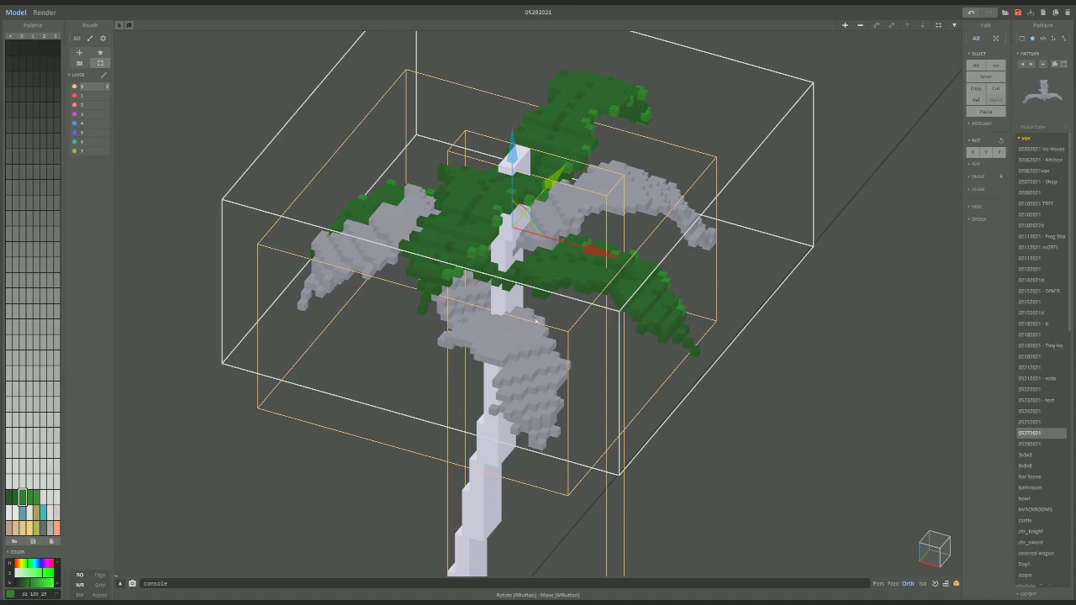
# Edit the lower frond object's voxels and fill the main grey leaf surfaces with the darkest green from the palette.
pyautogui.press('Tab')
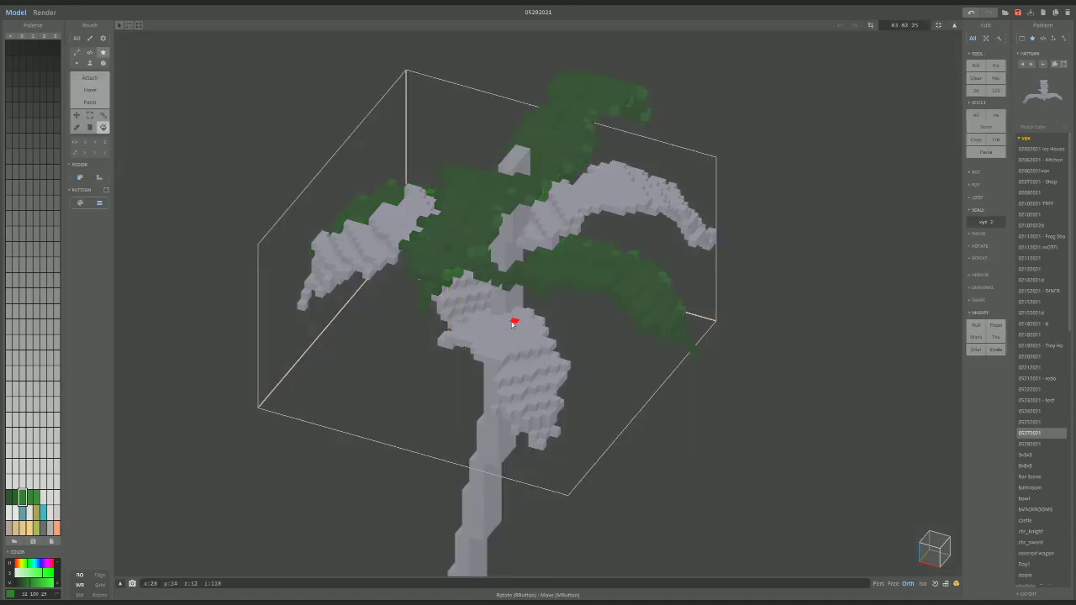
pyautogui.moveTo(514, 323); pyautogui.dragTo(260, 272, button='right')
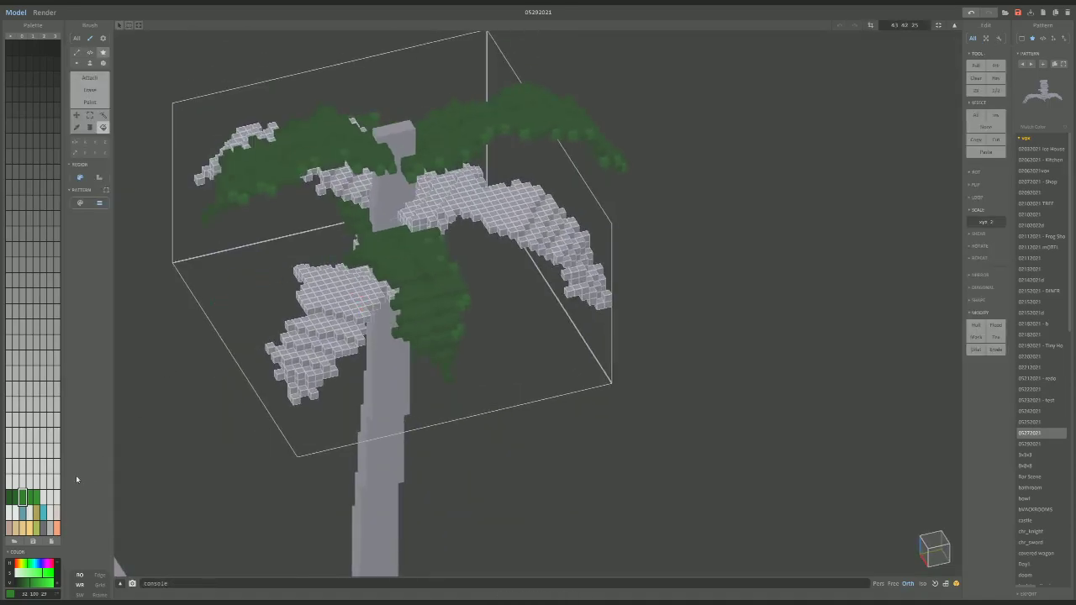
pyautogui.click(10, 497)
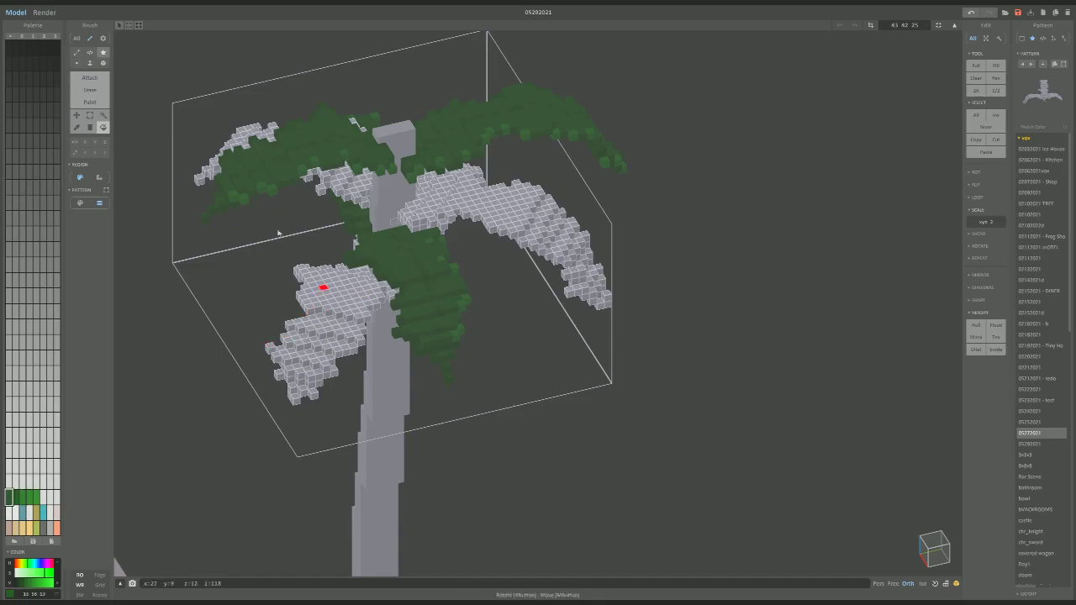
pyautogui.click(326, 277)
pyautogui.moveTo(344, 293); pyautogui.dragTo(372, 296, button='right')
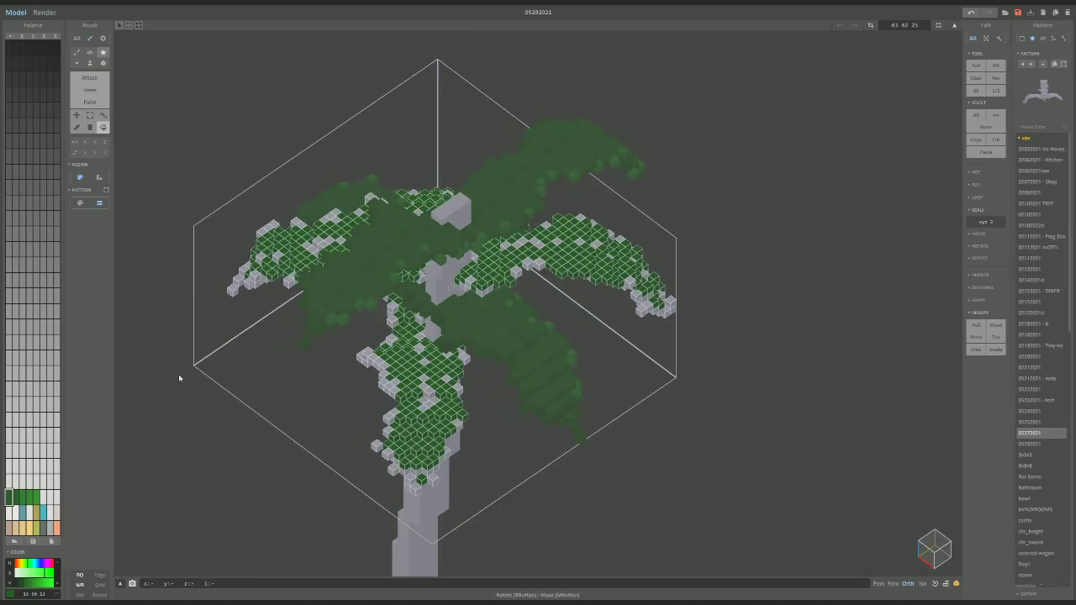
# Replace the grey accent voxels scattered over the lower fronds with the brighter third green swatch.
pyautogui.click(102, 115)
pyautogui.hotkey('ctrl', 'd')
pyautogui.scroll(3, 423, 393)
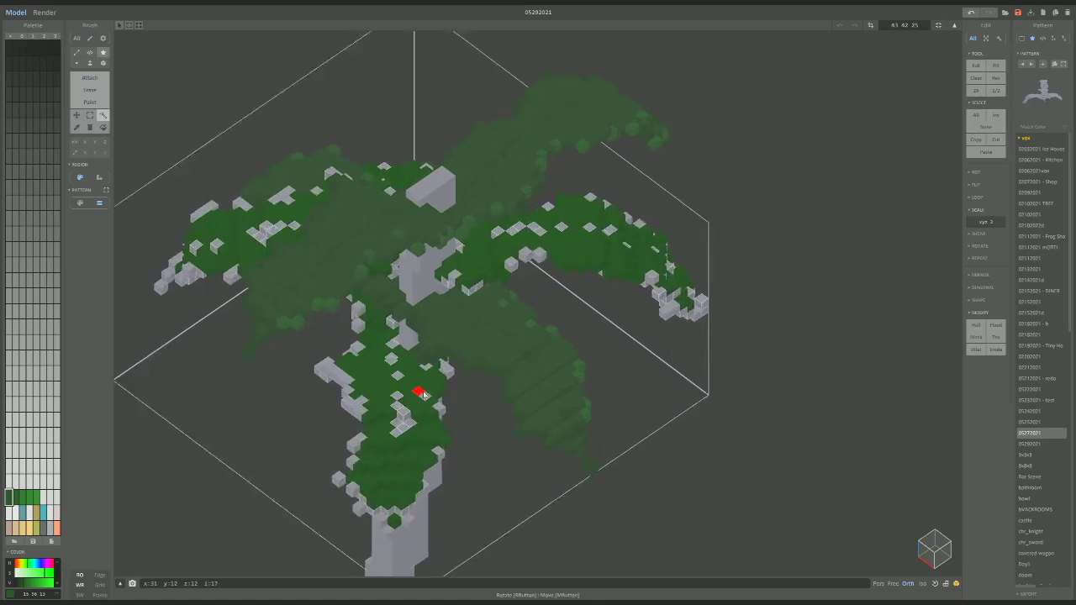
pyautogui.click(22, 497)
pyautogui.click(102, 127)
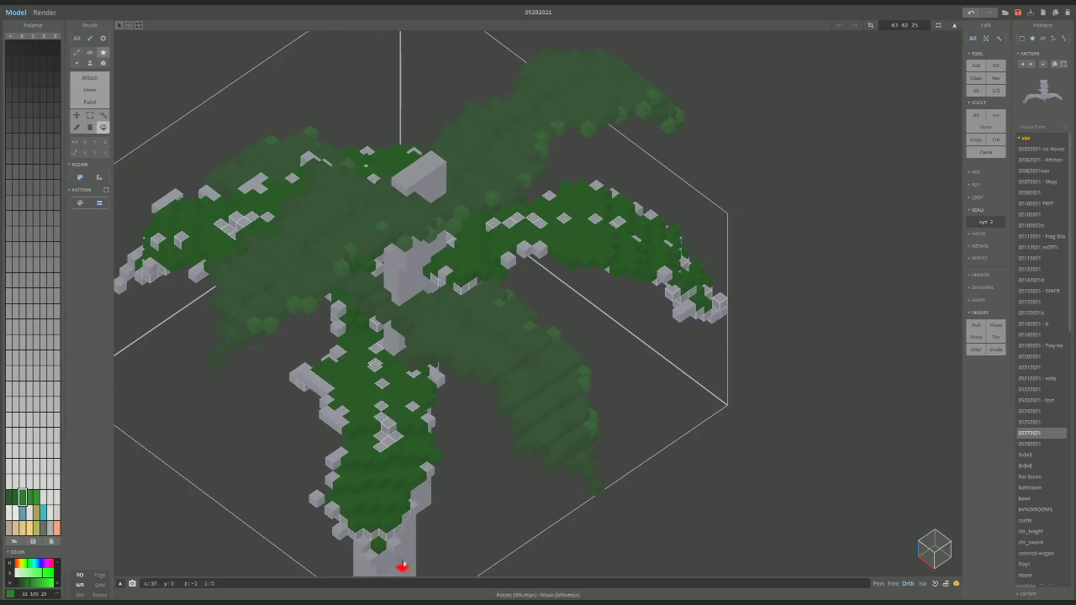
pyautogui.click(389, 441)
pyautogui.moveTo(394, 446); pyautogui.dragTo(328, 326, button='right')
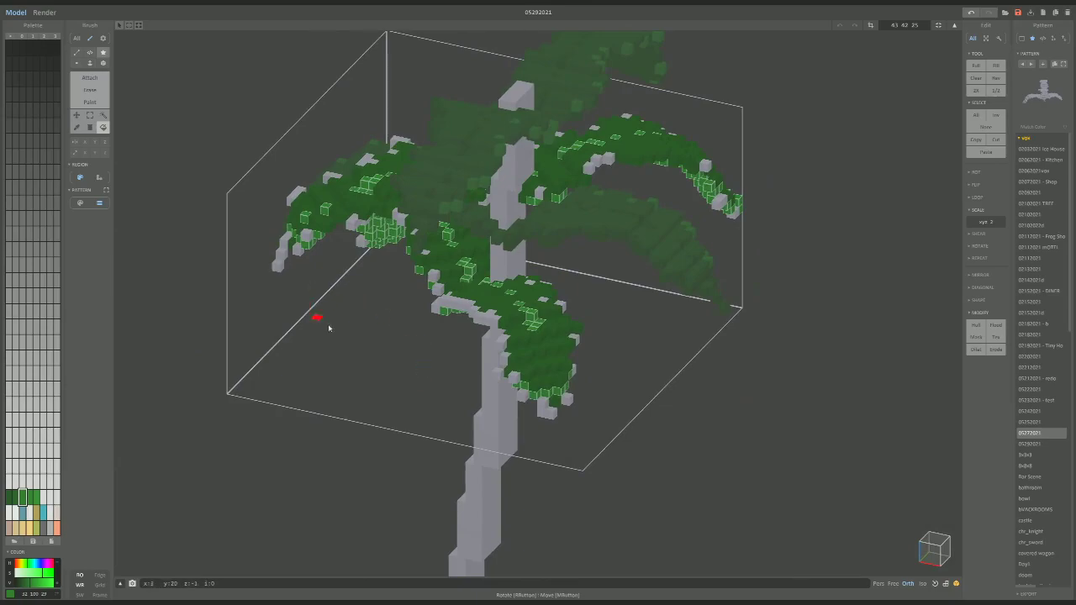
# Replace the grey voxels along the outer edges of the lower fronds with the second green swatch.
pyautogui.press('s')
pyautogui.moveTo(450, 305); pyautogui.dragTo(223, 294, button='right')
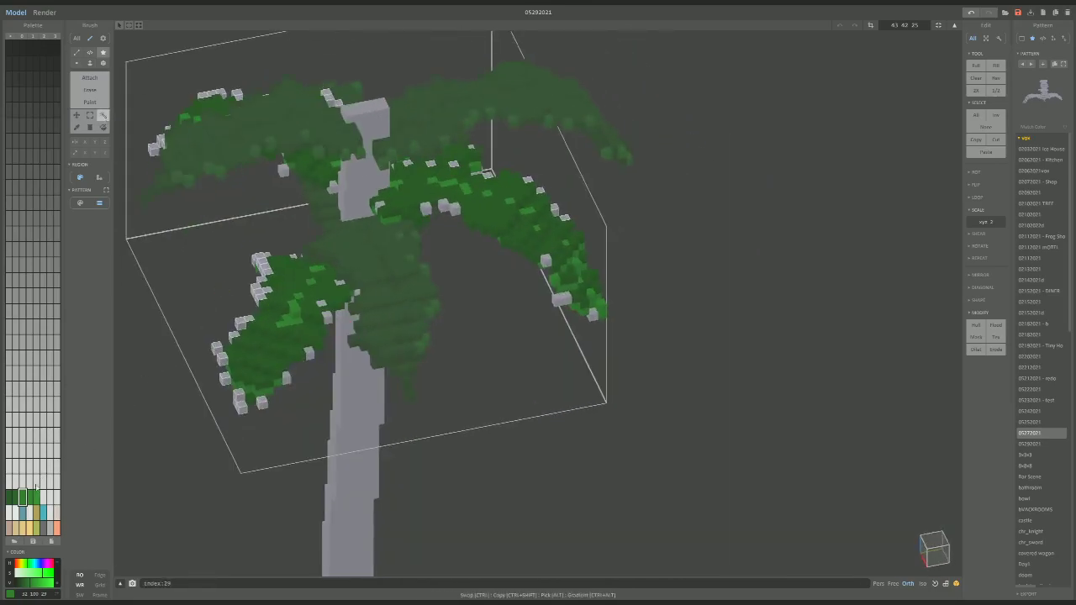
pyautogui.click(16, 497)
pyautogui.click(102, 127)
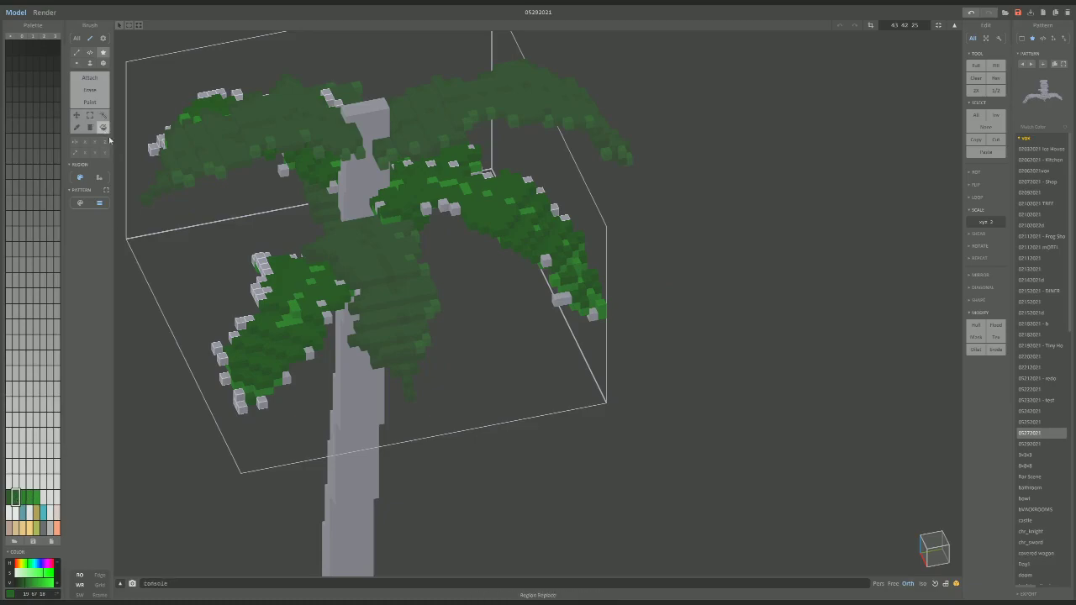
pyautogui.moveTo(258, 290); pyautogui.dragTo(282, 307, button='right')
pyautogui.moveTo(281, 307); pyautogui.dragTo(356, 293, button='middle')
# Fill the remaining grey voxels on the lower fronds with the brighter third green swatch.
pyautogui.click(103, 115)
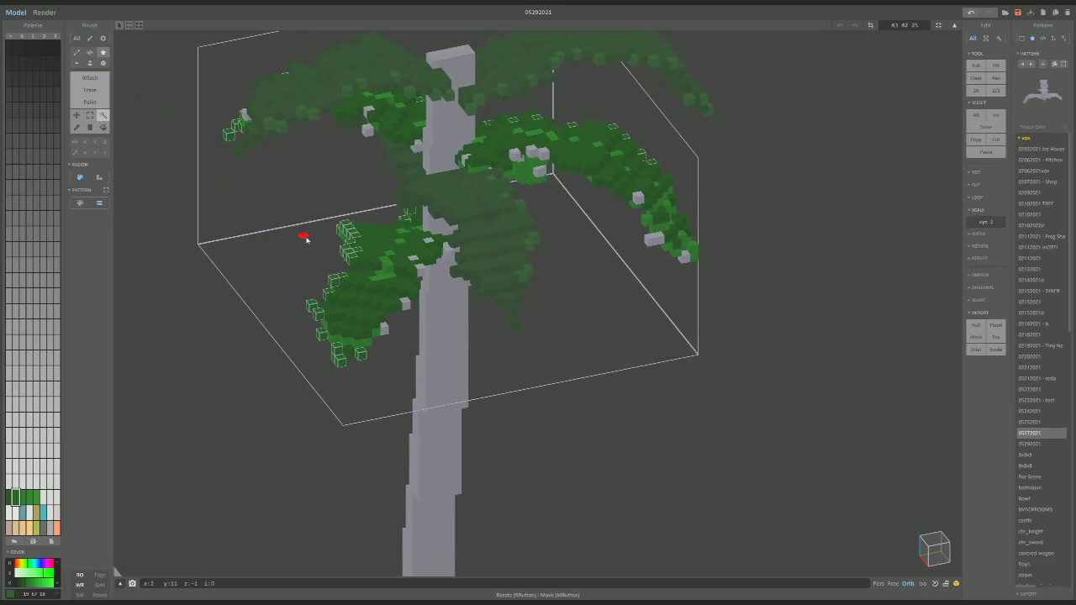
pyautogui.click(409, 304)
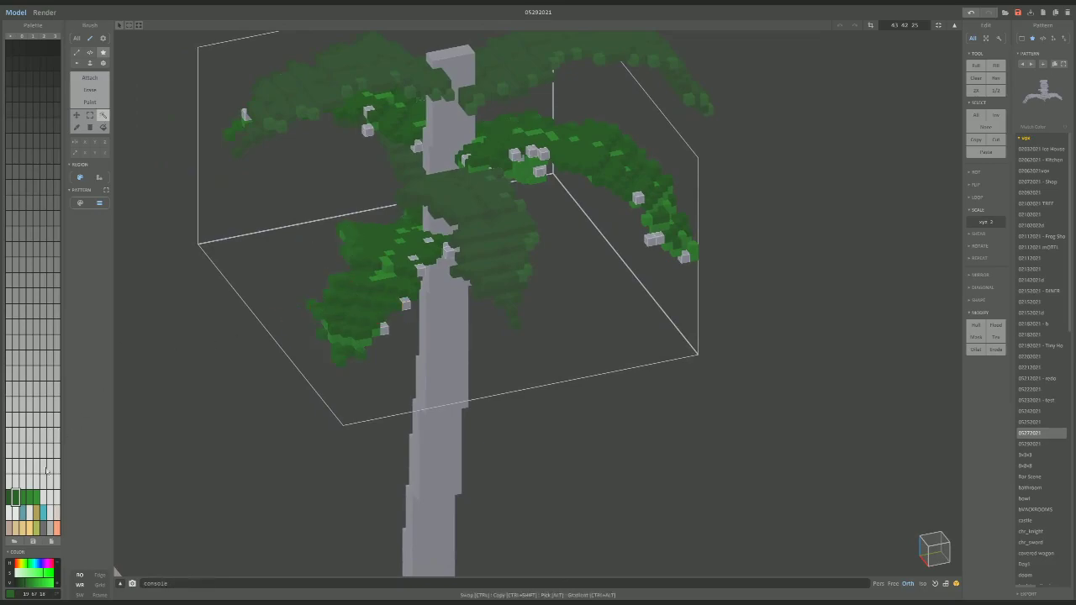
pyautogui.click(22, 497)
pyautogui.click(400, 307)
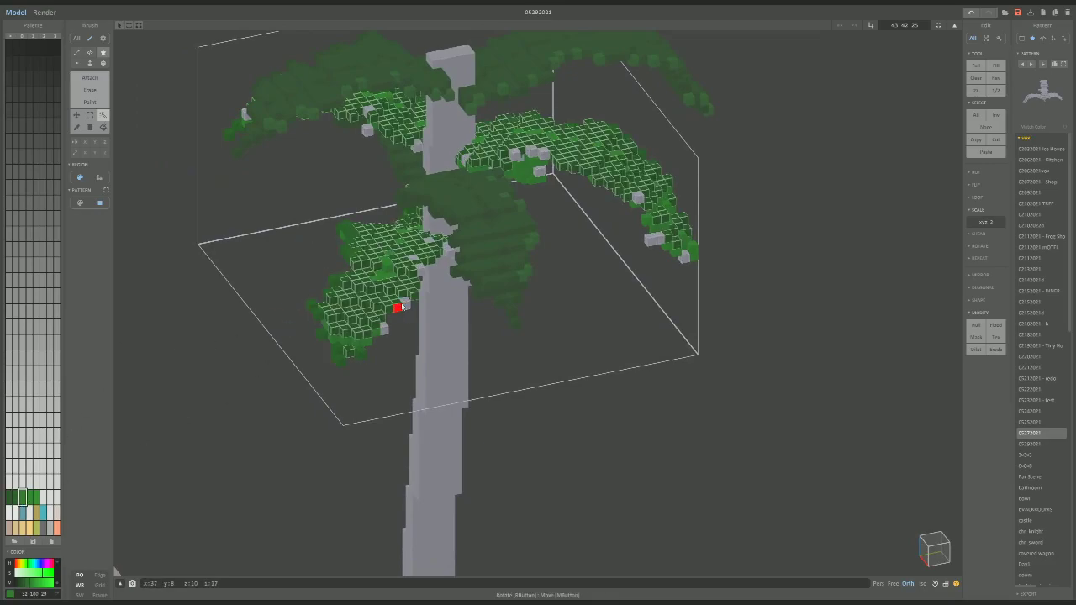
pyautogui.click(401, 308)
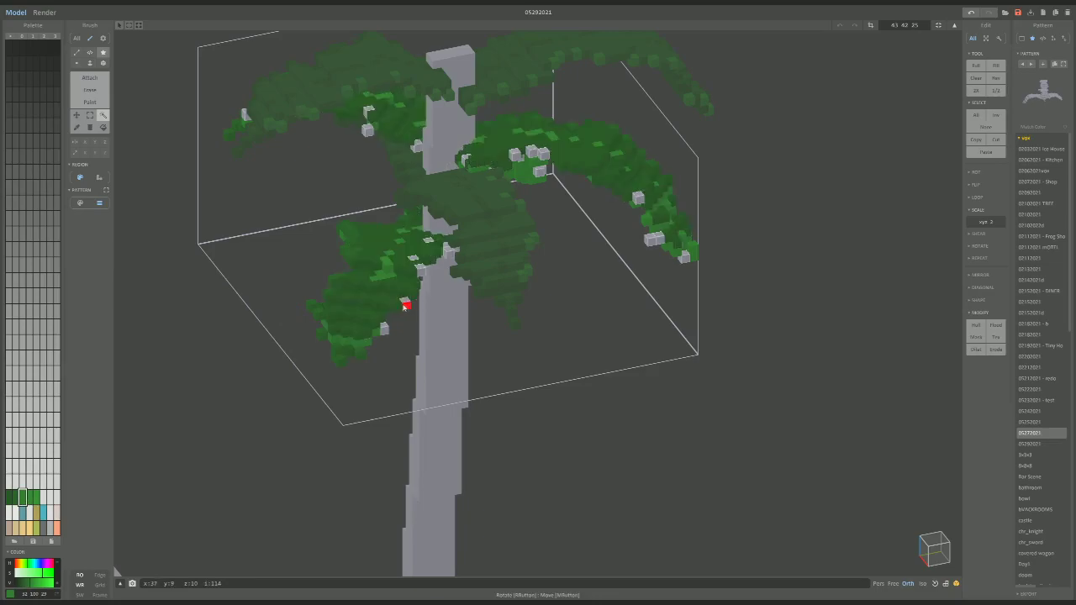
pyautogui.click(102, 127)
pyautogui.scroll(-5, 410, 310)
pyautogui.moveTo(411, 310); pyautogui.dragTo(546, 290, button='right')
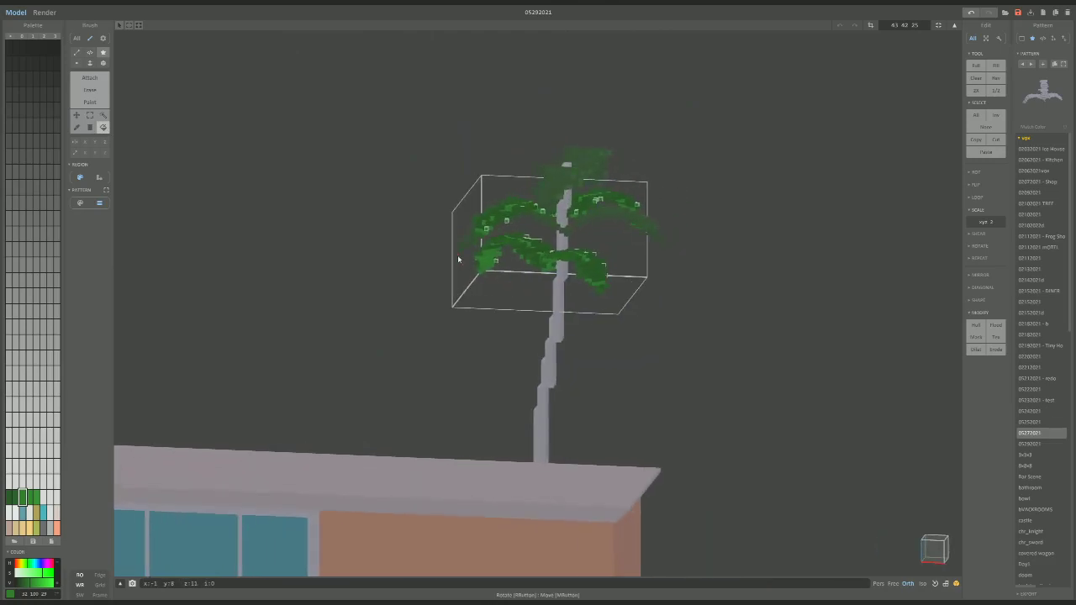
# Edit the palm trunk, mix a brown in an unused palette swatch and recolour the trunk's main sections with it.
pyautogui.moveTo(458, 260); pyautogui.dragTo(367, 278, button='right')
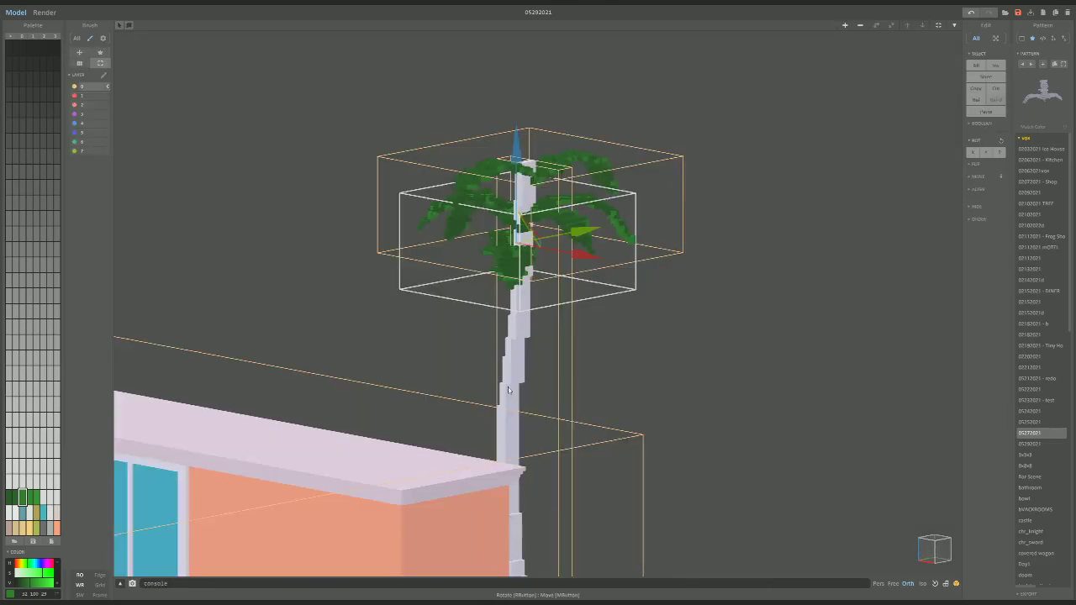
pyautogui.scroll(5, 538, 410)
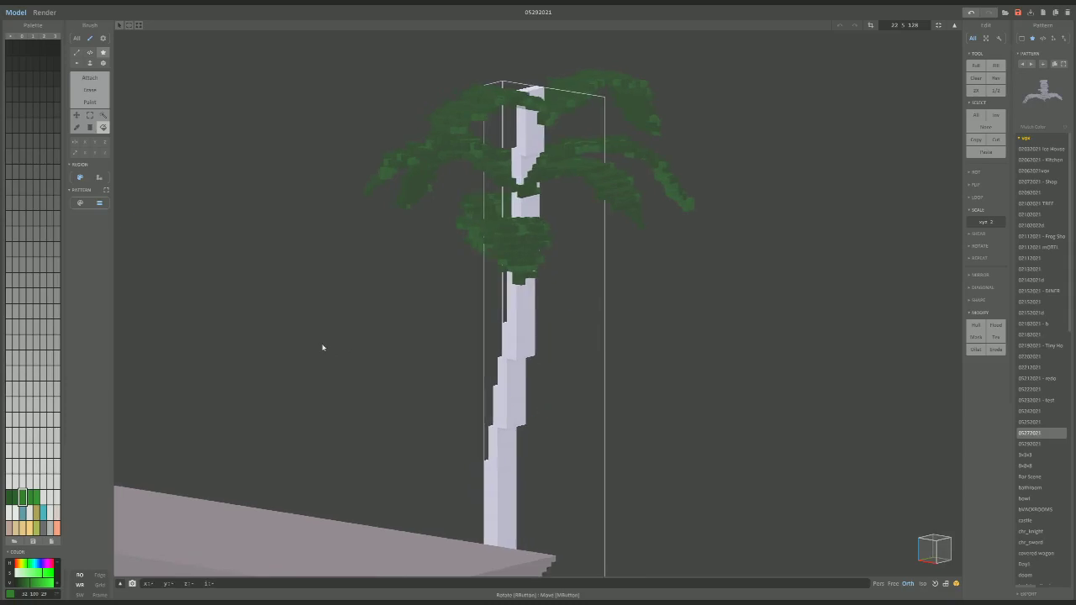
pyautogui.click(9, 480)
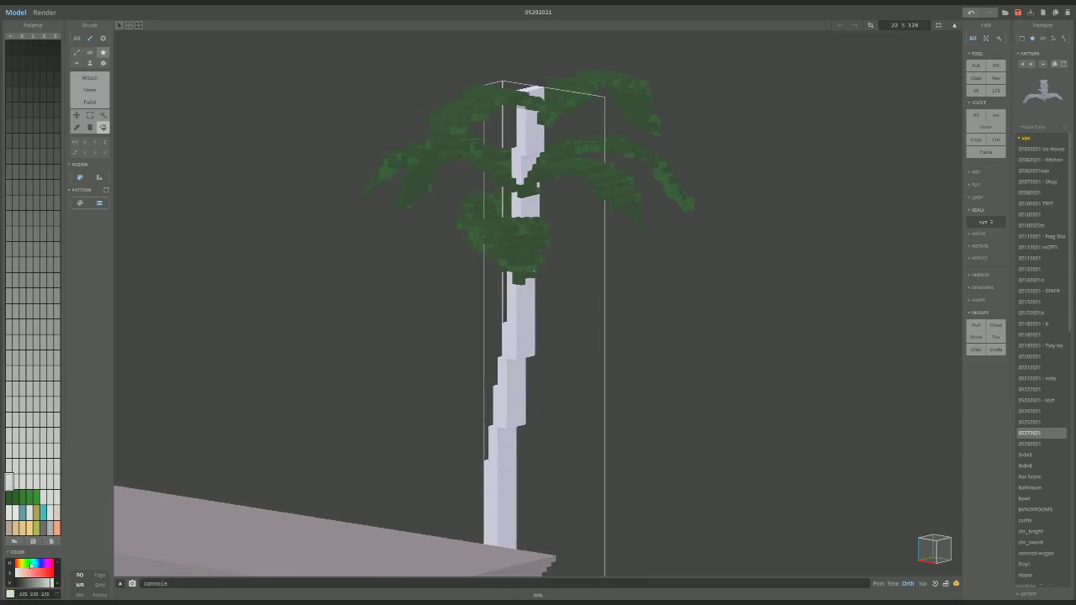
pyautogui.moveTo(30, 566)
pyautogui.mouseDown()
pyautogui.moveTo(46, 574)
pyautogui.moveTo(27, 580)
pyautogui.mouseUp()
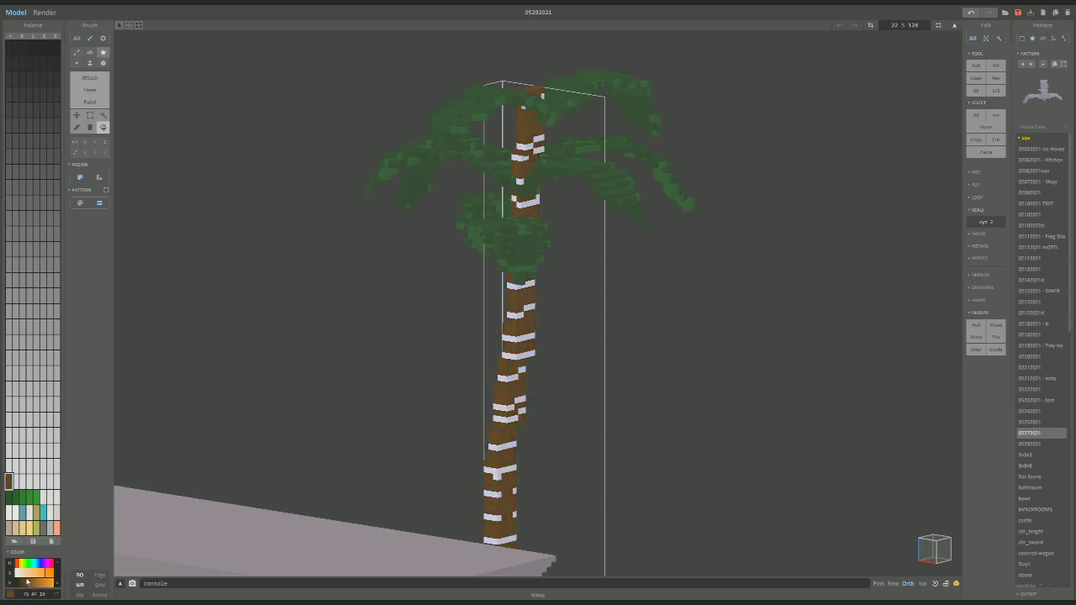
# Desaturate the trunk's brown swatch to a muted grey-brown and leave voxel editing.
pyautogui.moveTo(329, 449); pyautogui.dragTo(386, 445, button='right')
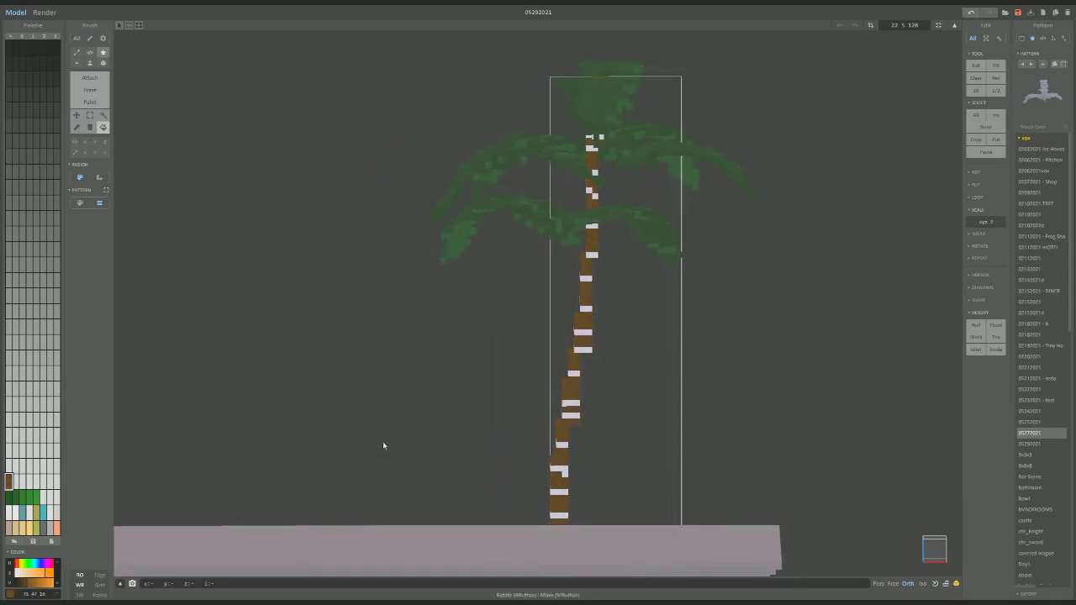
pyautogui.moveTo(43, 572); pyautogui.dragTo(39, 571)
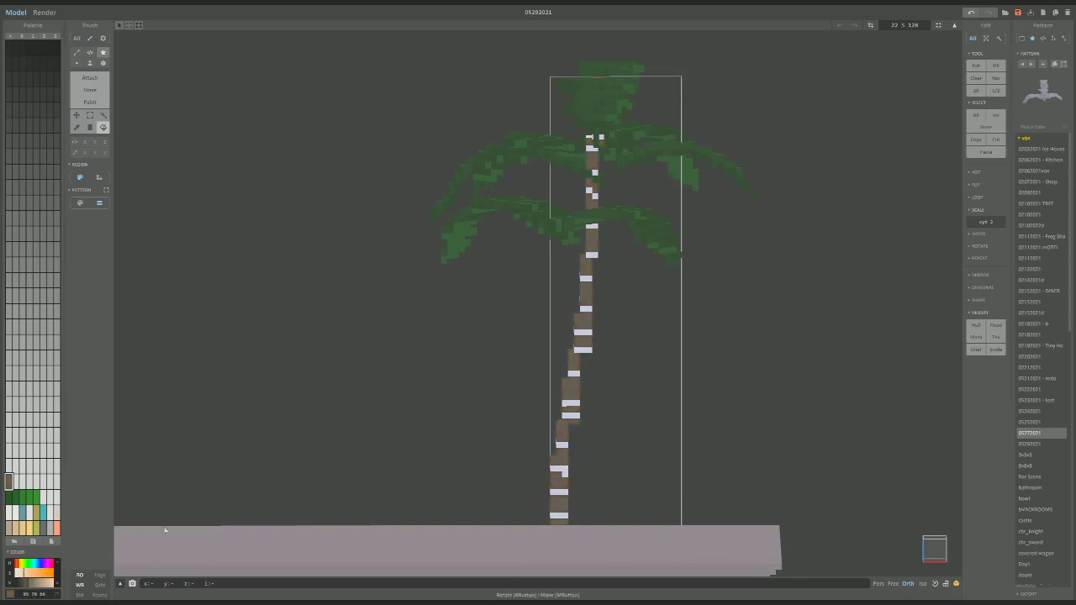
pyautogui.moveTo(163, 529); pyautogui.dragTo(337, 479, button='right')
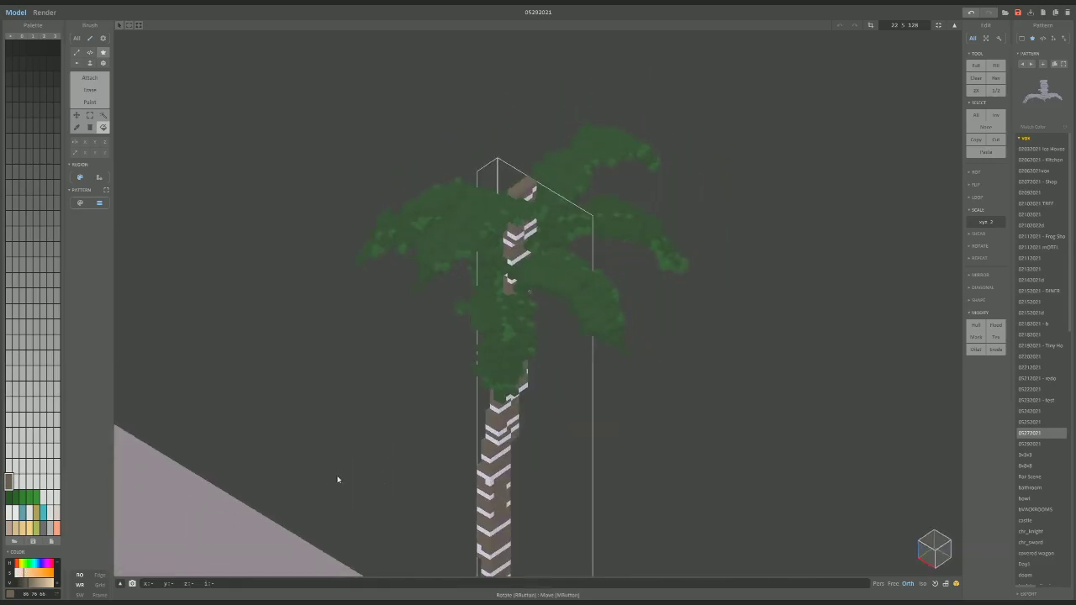
pyautogui.press('Tab')
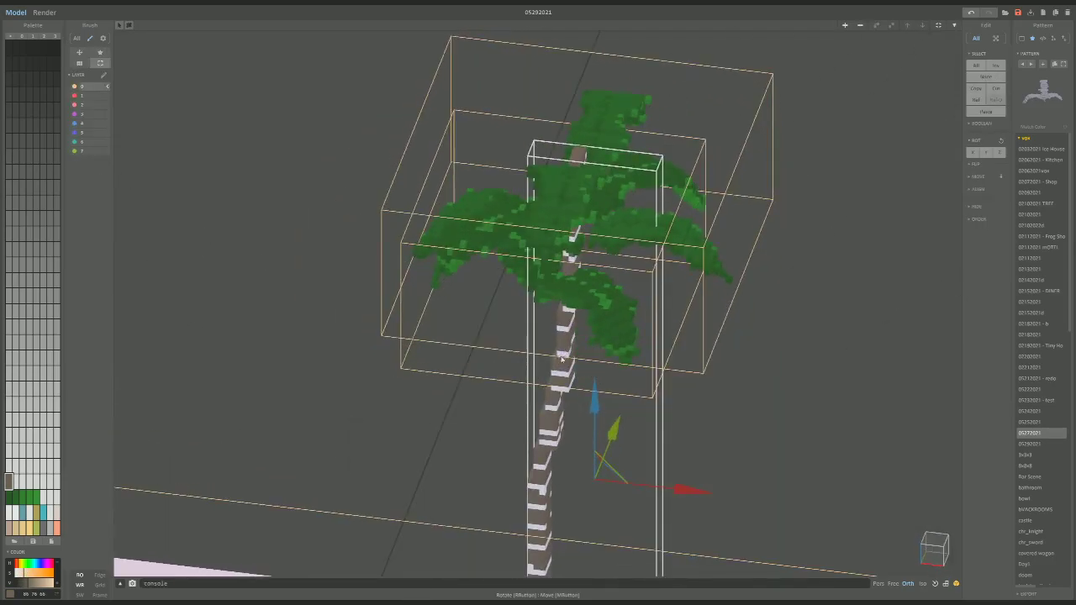
# Move the lower frond object slightly along the X axis to adjust its position around the trunk.
pyautogui.click(564, 361)
pyautogui.moveTo(563, 361); pyautogui.dragTo(580, 323, button='right')
pyautogui.moveTo(580, 310); pyautogui.dragTo(582, 313)
pyautogui.moveTo(582, 314); pyautogui.dragTo(568, 353, button='right')
pyautogui.moveTo(586, 394); pyautogui.dragTo(677, 223, button='right')
pyautogui.moveTo(671, 221); pyautogui.dragTo(694, 221)
pyautogui.moveTo(694, 224); pyautogui.dragTo(669, 269, button='right')
pyautogui.scroll(3, 638, 267)
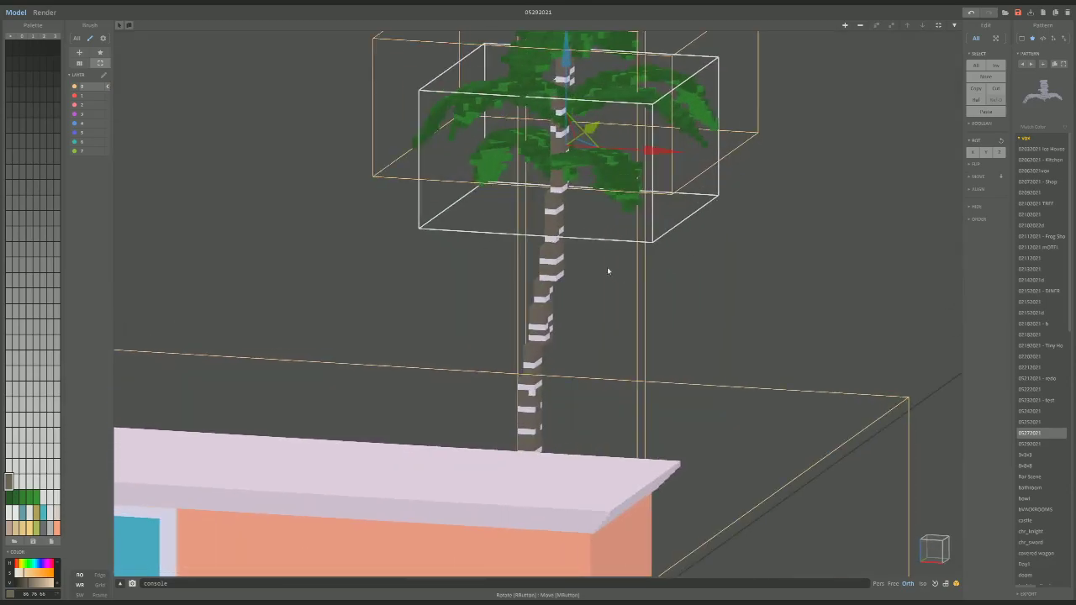
# Sample the colour of one set of pale trunk bands and change its swatch to a muted, darker brown.
pyautogui.click(547, 278)
pyautogui.keyDown('alt'); pyautogui.click(547, 278); pyautogui.keyUp('alt')
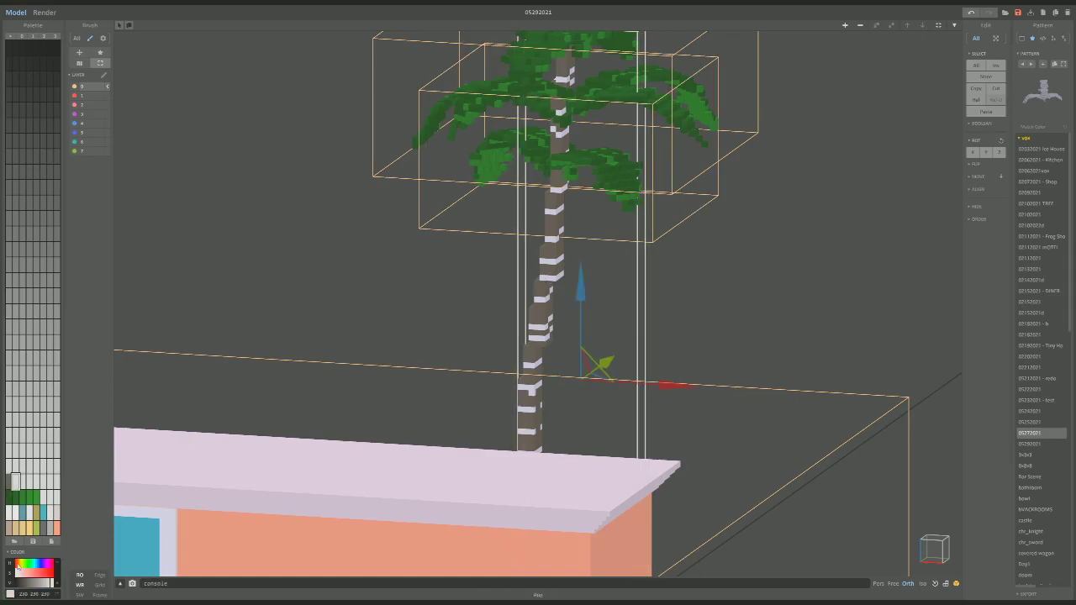
pyautogui.click(22, 564)
pyautogui.click(20, 575)
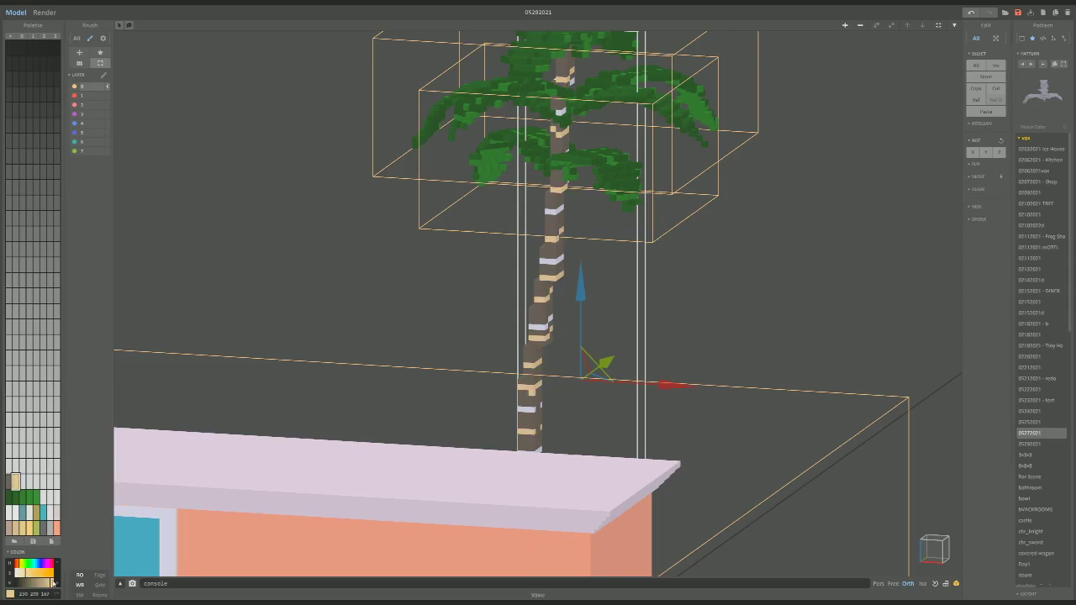
pyautogui.moveTo(52, 581); pyautogui.dragTo(29, 581)
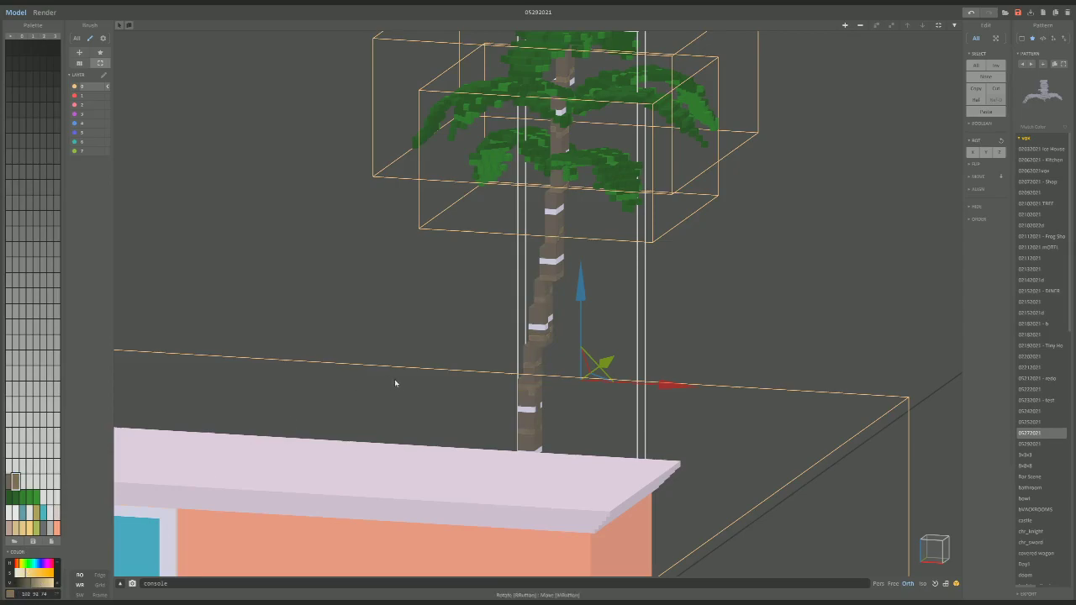
# Sample the colour of the remaining white trunk bands and change its swatch to a warm medium brown.
pyautogui.keyDown('alt'); pyautogui.click(551, 262); pyautogui.keyUp('alt')
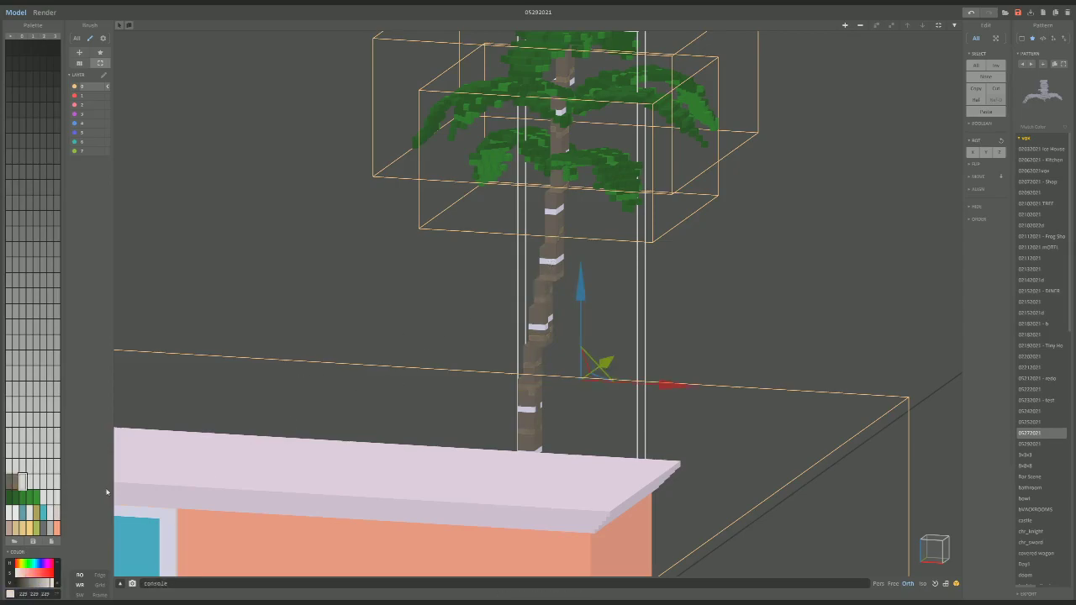
pyautogui.moveTo(22, 571); pyautogui.dragTo(35, 583)
pyautogui.moveTo(395, 479); pyautogui.dragTo(493, 448, button='right')
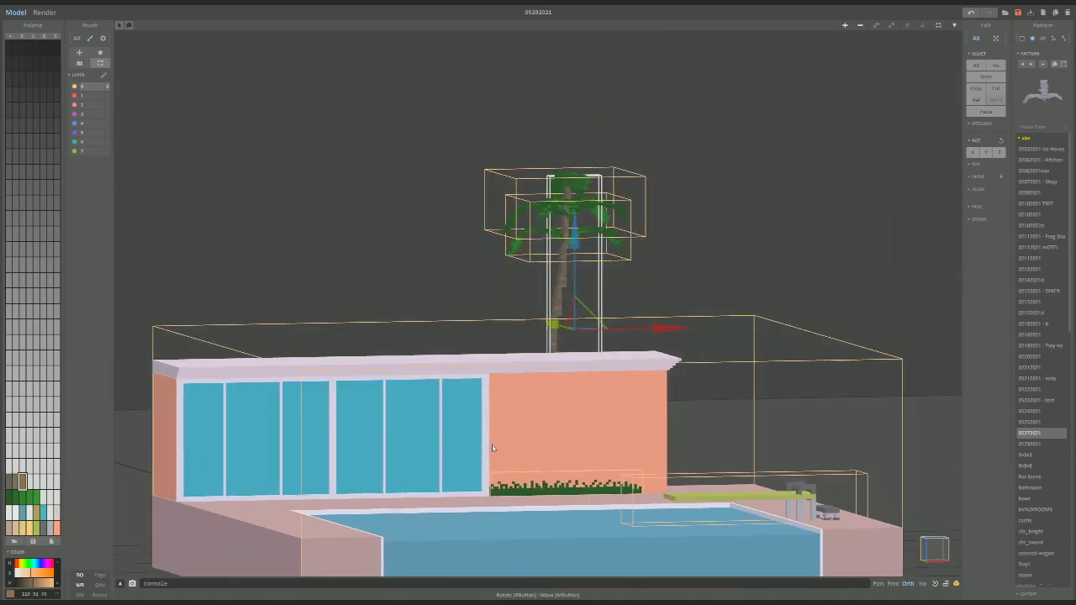
# Render the scene and examine the palm tree behind the pool house from several angles.
pyautogui.moveTo(171, 173); pyautogui.dragTo(204, 166, button='right')
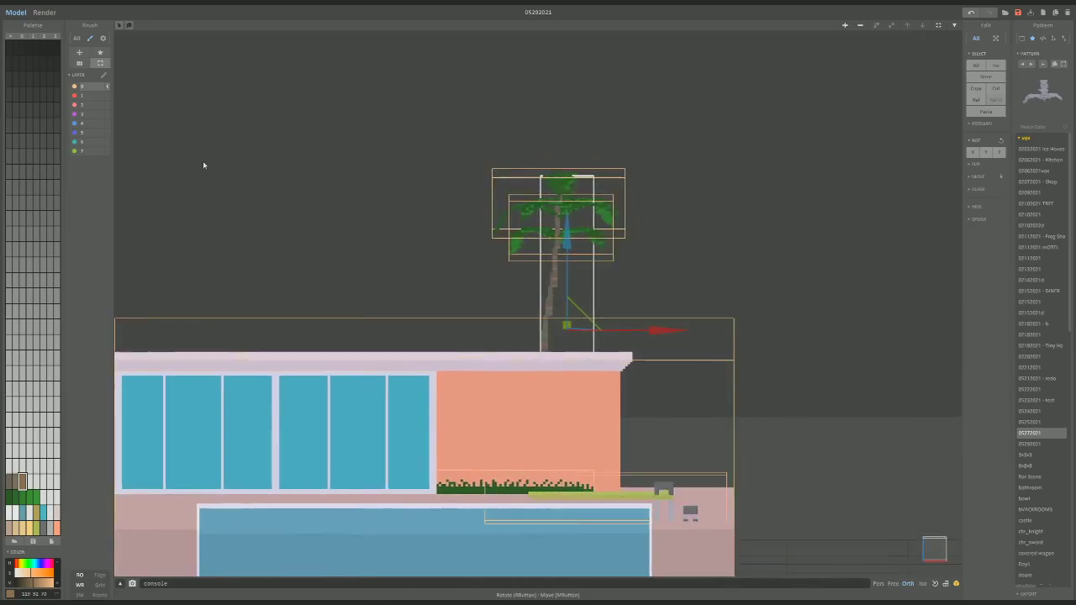
pyautogui.click(44, 12)
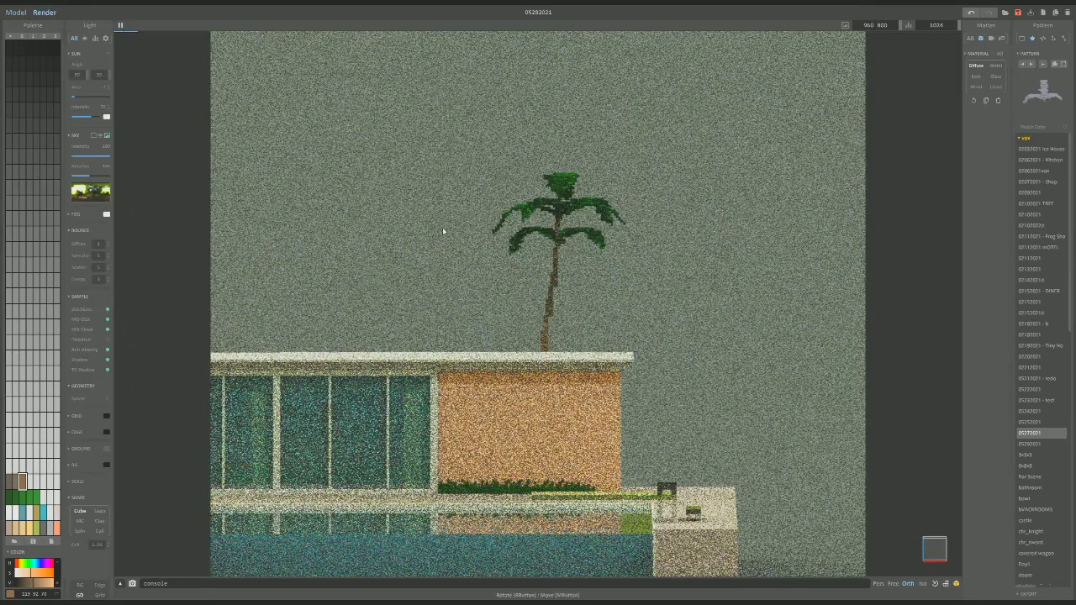
pyautogui.moveTo(440, 233)
pyautogui.mouseDown(button='right')
pyautogui.moveTo(456, 252)
pyautogui.moveTo(447, 254)
pyautogui.moveTo(504, 224)
pyautogui.moveTo(480, 243)
pyautogui.moveTo(495, 223)
pyautogui.moveTo(470, 224)
pyautogui.mouseUp(button='right')
pyautogui.scroll(1, 472, 248)
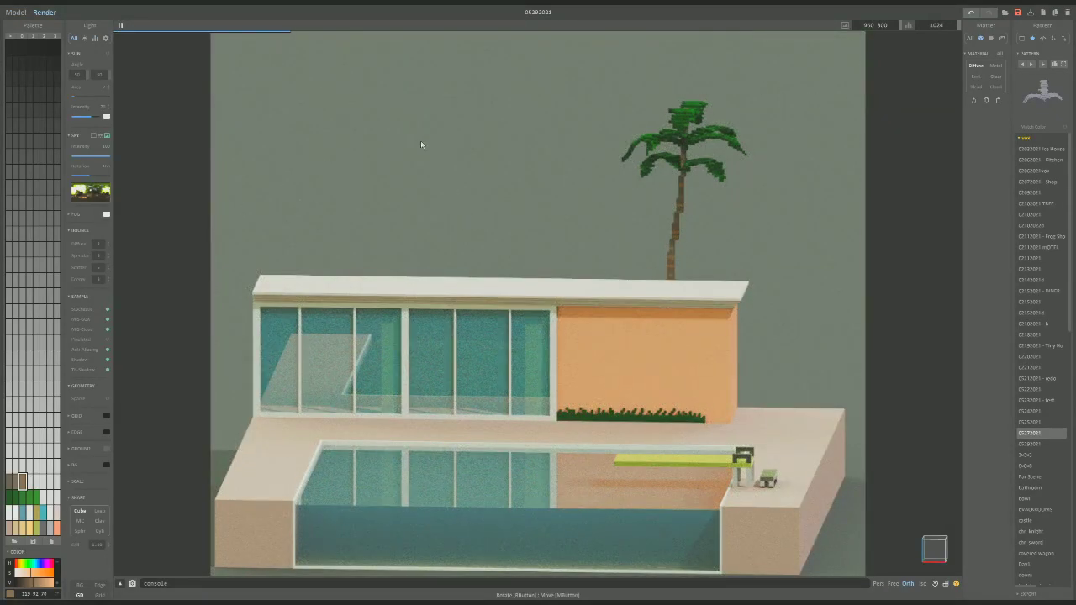
pyautogui.moveTo(459, 139)
pyautogui.mouseDown(button='right')
pyautogui.moveTo(487, 163)
pyautogui.moveTo(508, 152)
pyautogui.mouseUp(button='right')
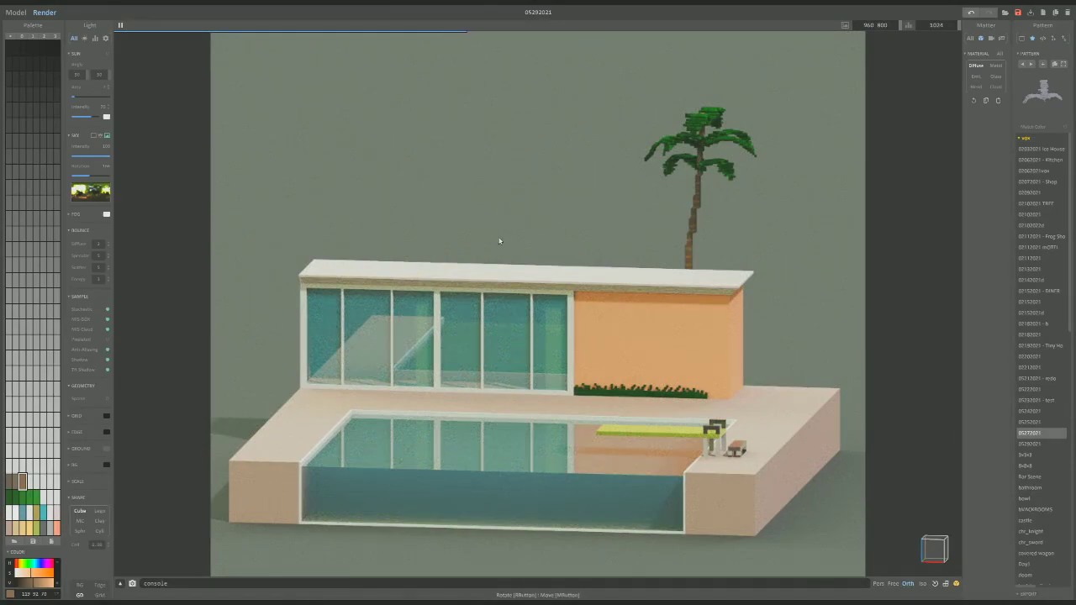
# Duplicate both frond objects along the X axis beside the original palm and rotate the copies about the Z axis.
pyautogui.press('Tab')
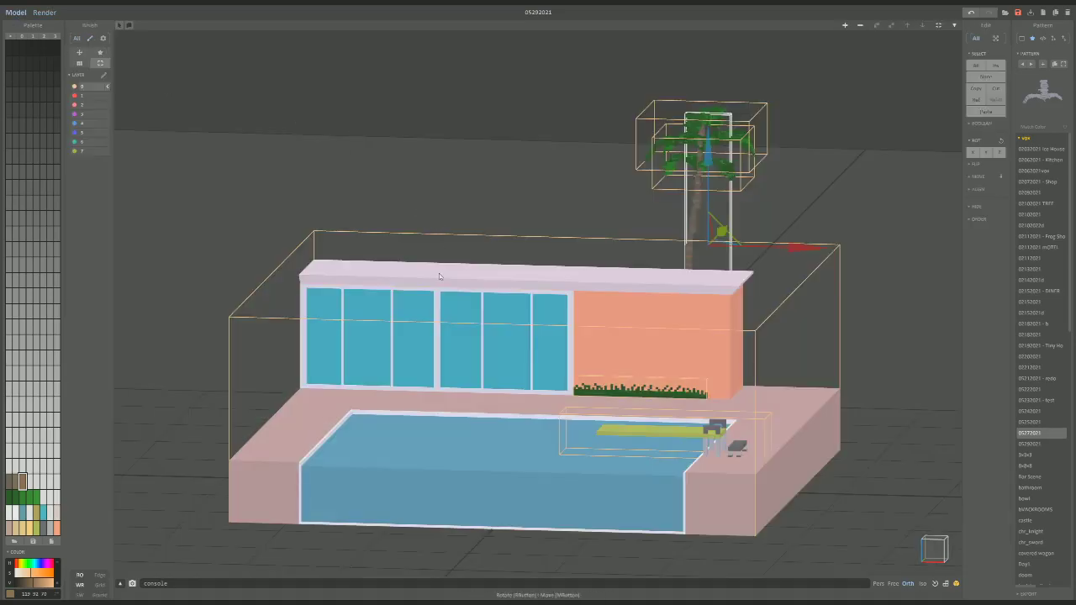
pyautogui.scroll(4, 602, 250)
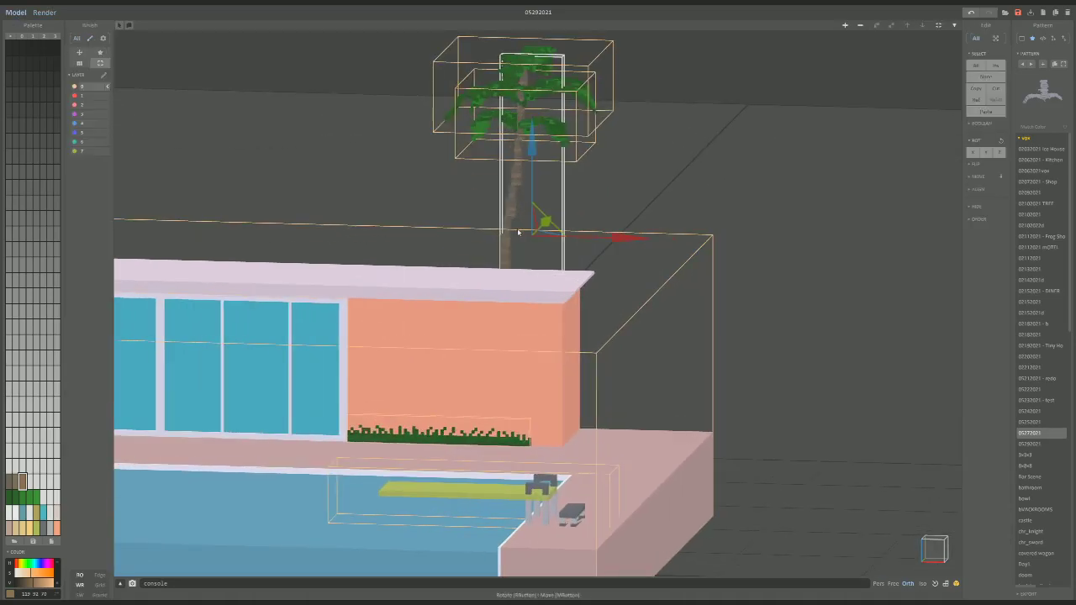
pyautogui.moveTo(527, 227); pyautogui.dragTo(533, 198, button='middle')
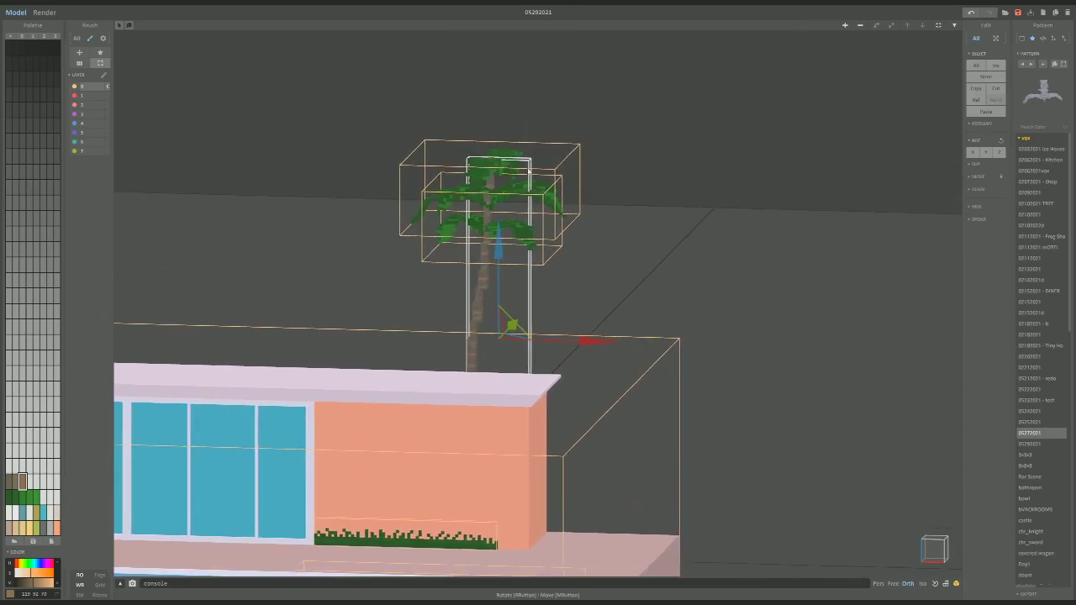
pyautogui.click(533, 197)
pyautogui.keyDown('shift'); pyautogui.click(544, 172); pyautogui.keyUp('shift')
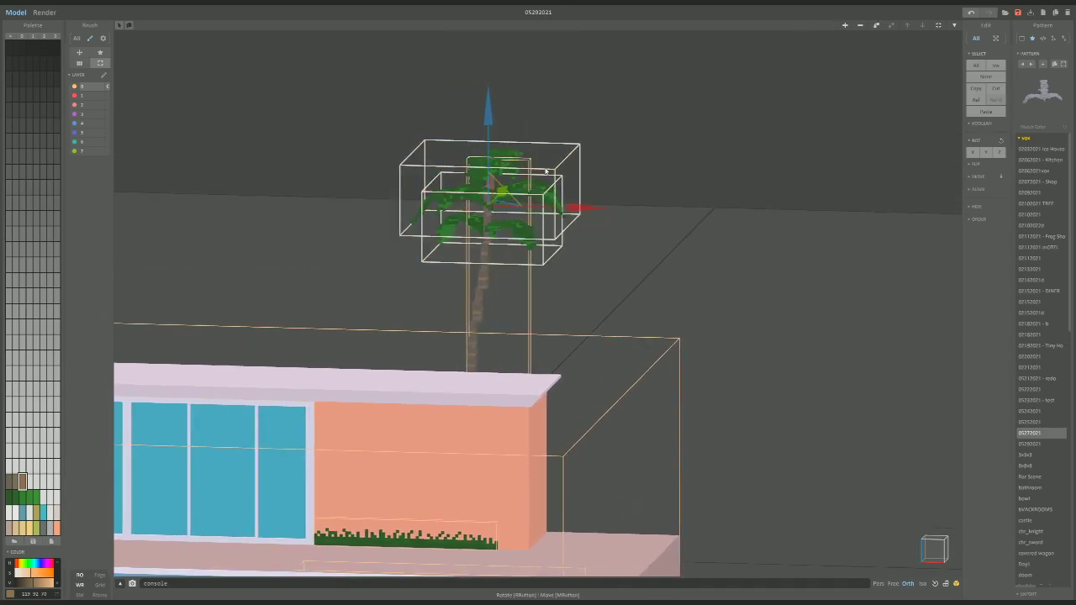
pyautogui.keyDown('alt'); pyautogui.moveTo(584, 209); pyautogui.dragTo(790, 212); pyautogui.keyUp('alt')
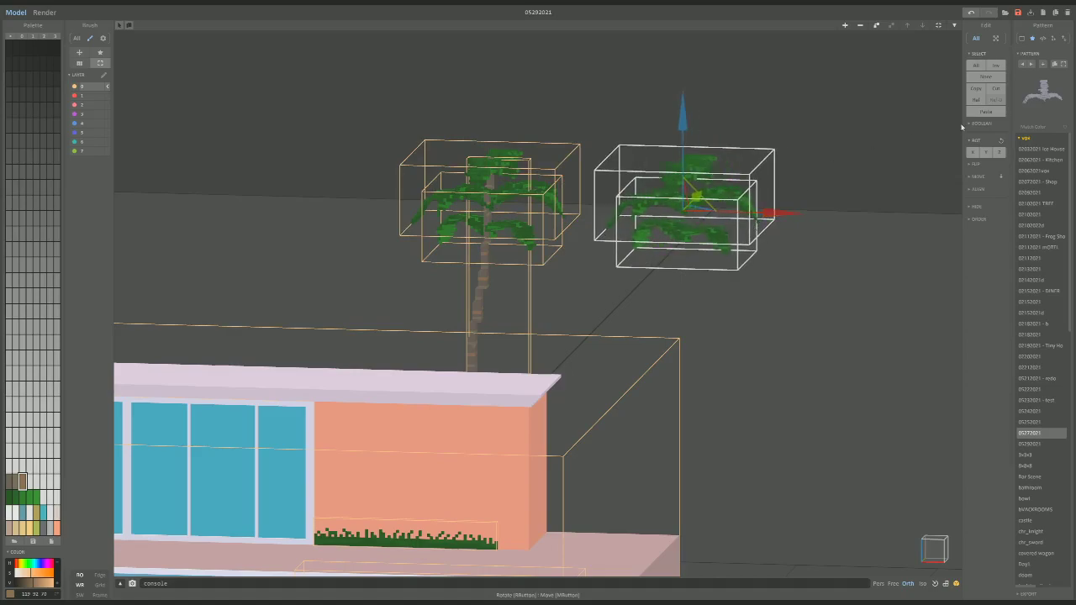
pyautogui.click(999, 152)
pyautogui.moveTo(748, 176); pyautogui.dragTo(610, 197, button='right')
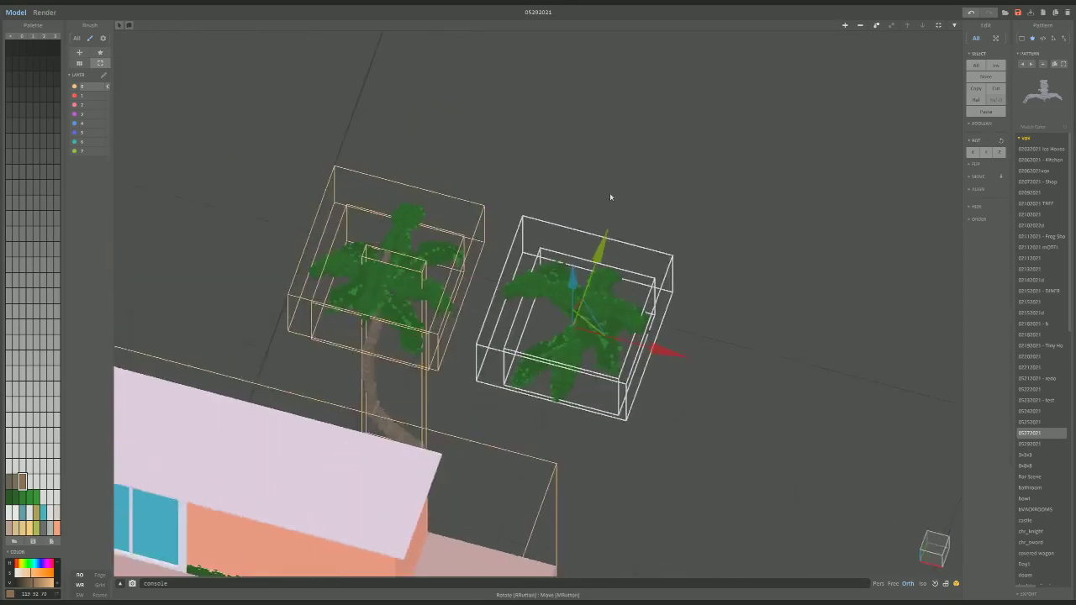
# Duplicate the palm trunk along the X axis and position the copy beneath the duplicated fronds.
pyautogui.click(446, 282)
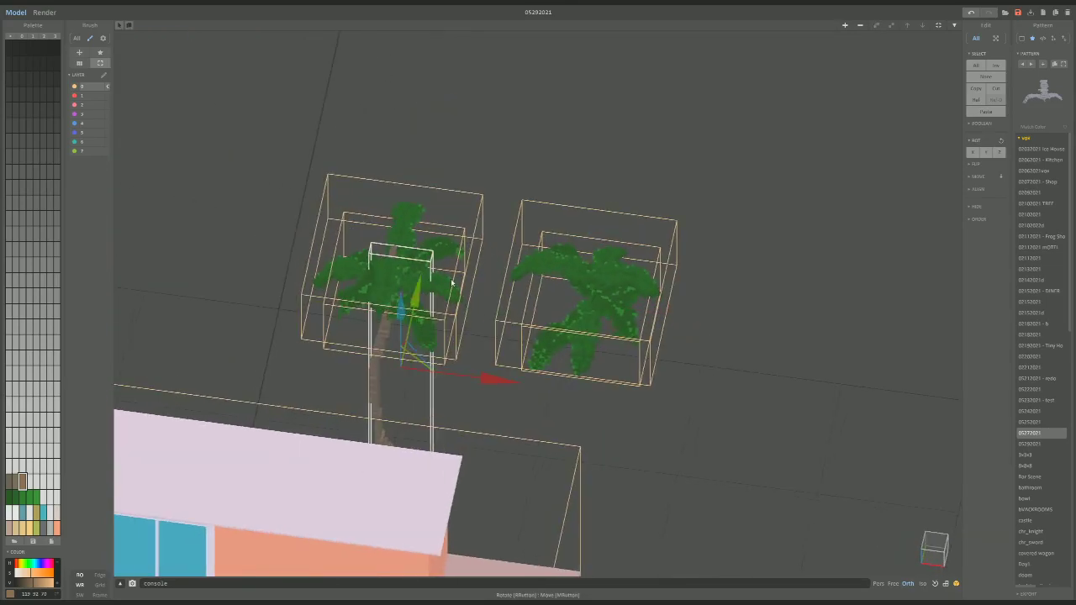
pyautogui.moveTo(495, 375); pyautogui.dragTo(713, 387)
pyautogui.moveTo(712, 387)
pyautogui.mouseDown(button='right')
pyautogui.moveTo(716, 325)
pyautogui.moveTo(717, 372)
pyautogui.mouseUp(button='right')
pyautogui.moveTo(720, 355); pyautogui.dragTo(714, 354)
# Open the duplicated trunk for voxel editing with the rectangular marquee selection in a straight rear view.
pyautogui.moveTo(712, 355); pyautogui.dragTo(598, 510, button='right')
pyautogui.moveTo(466, 488); pyautogui.dragTo(428, 480, button='right')
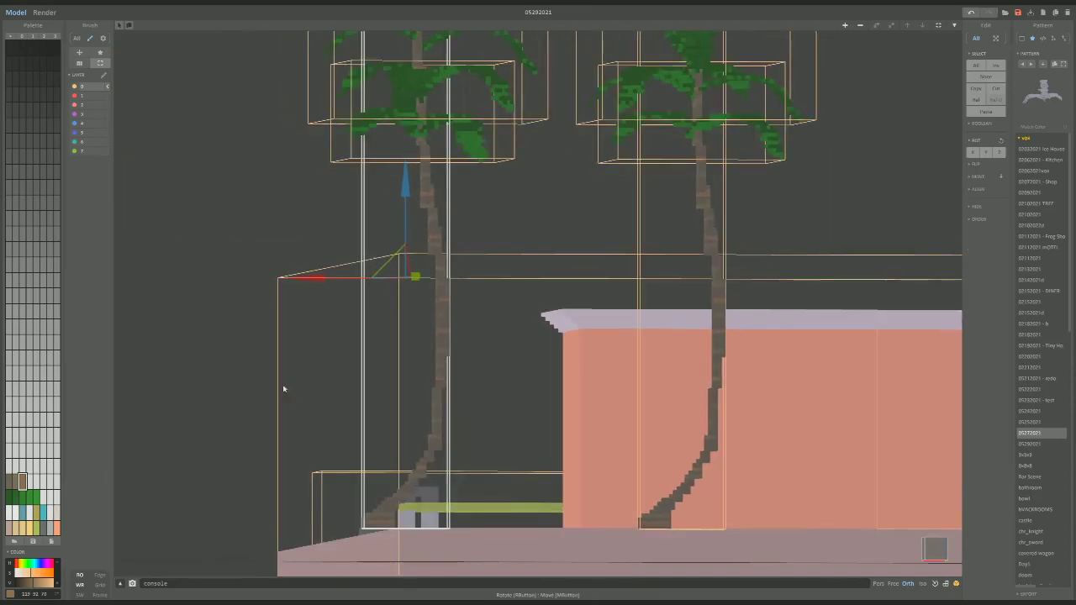
pyautogui.moveTo(190, 289); pyautogui.dragTo(253, 250, button='right')
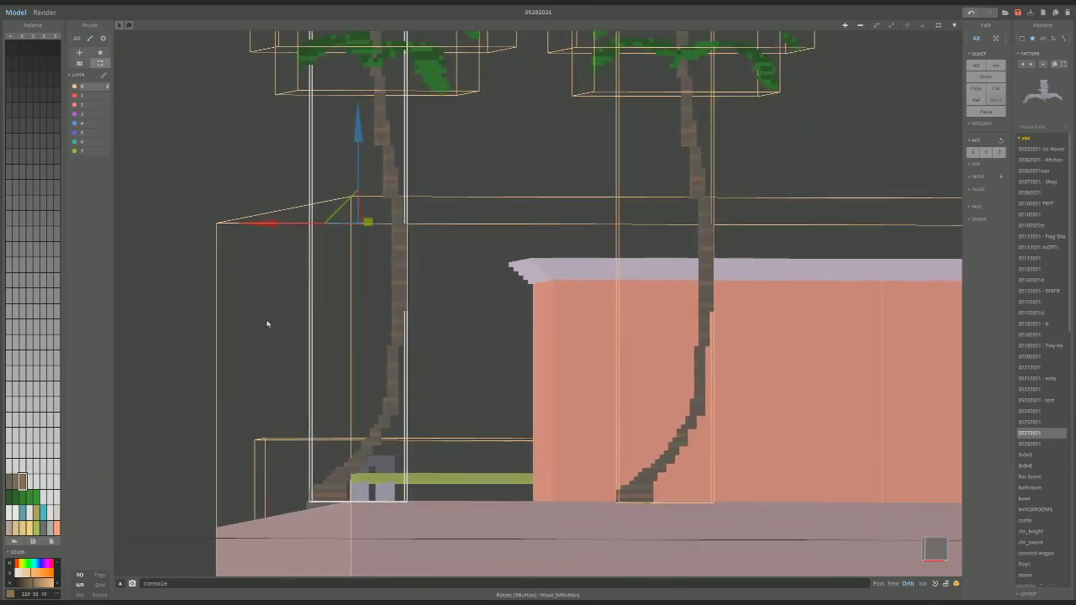
pyautogui.press('Tab')
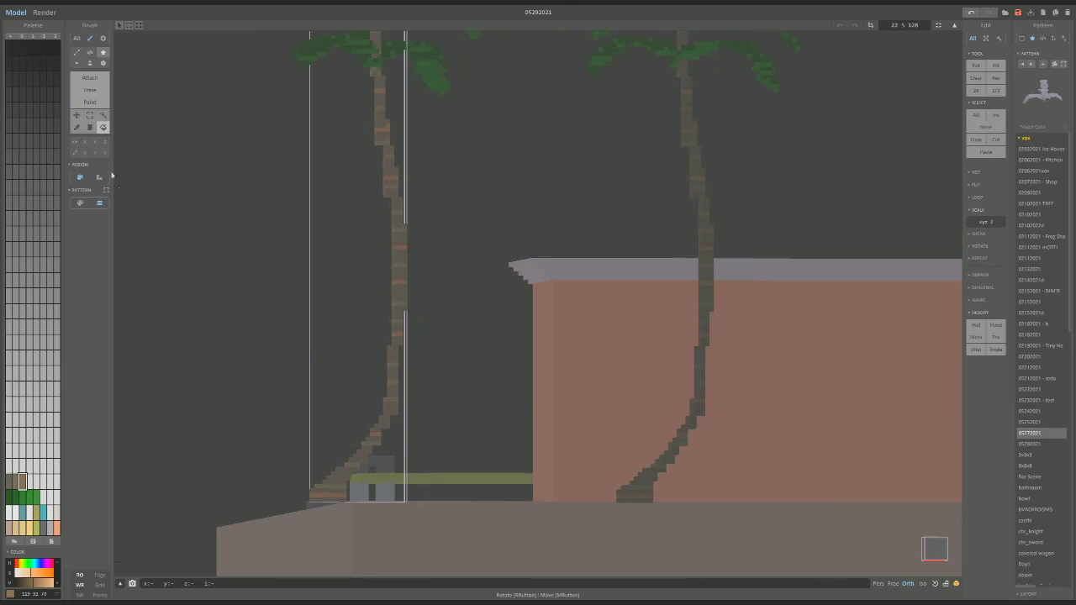
pyautogui.click(90, 115)
pyautogui.press('Tab')
pyautogui.press('Tab')
pyautogui.moveTo(402, 387); pyautogui.dragTo(673, 522, button='right')
pyautogui.moveTo(931, 552); pyautogui.dragTo(870, 535, button='right')
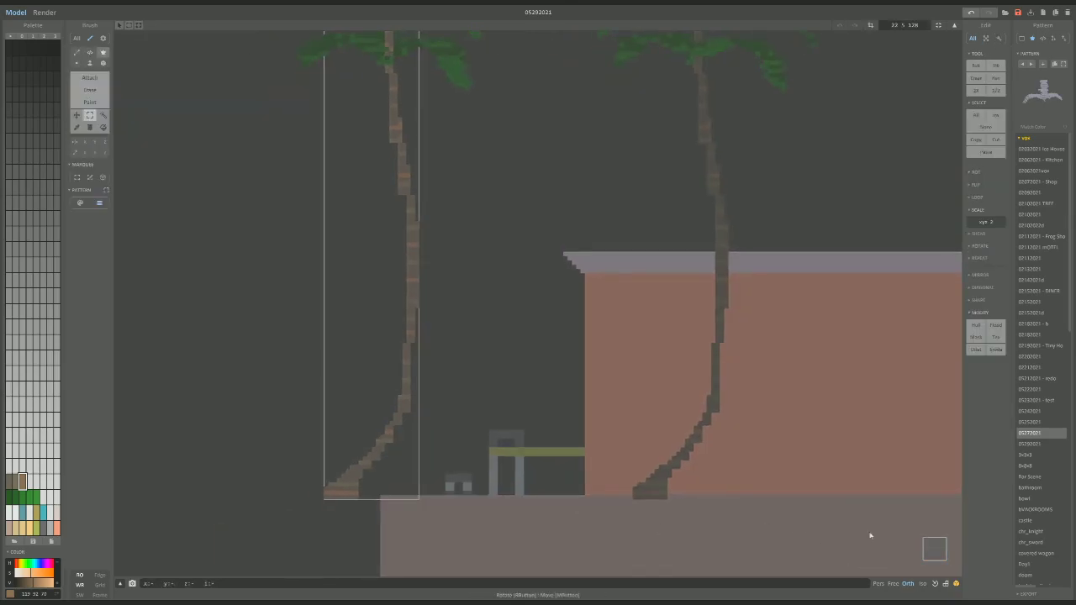
# Select the bands just below the duplicated trunk's straight part and shift them along negative X to reduce the lower bend.
pyautogui.moveTo(415, 408); pyautogui.dragTo(412, 382)
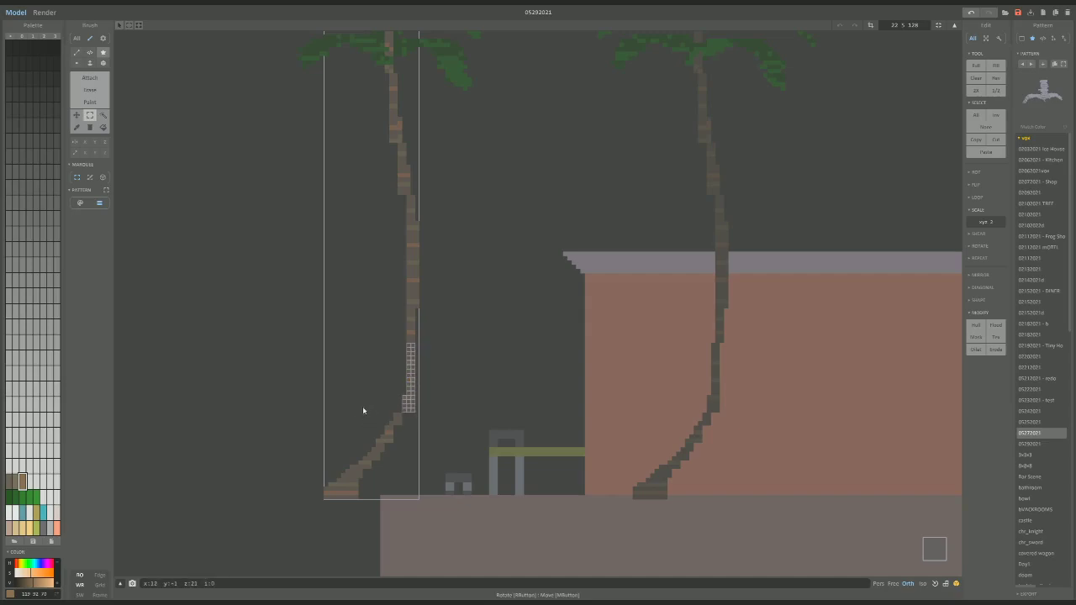
pyautogui.moveTo(402, 432); pyautogui.dragTo(402, 431)
pyautogui.scroll(2, 407, 428)
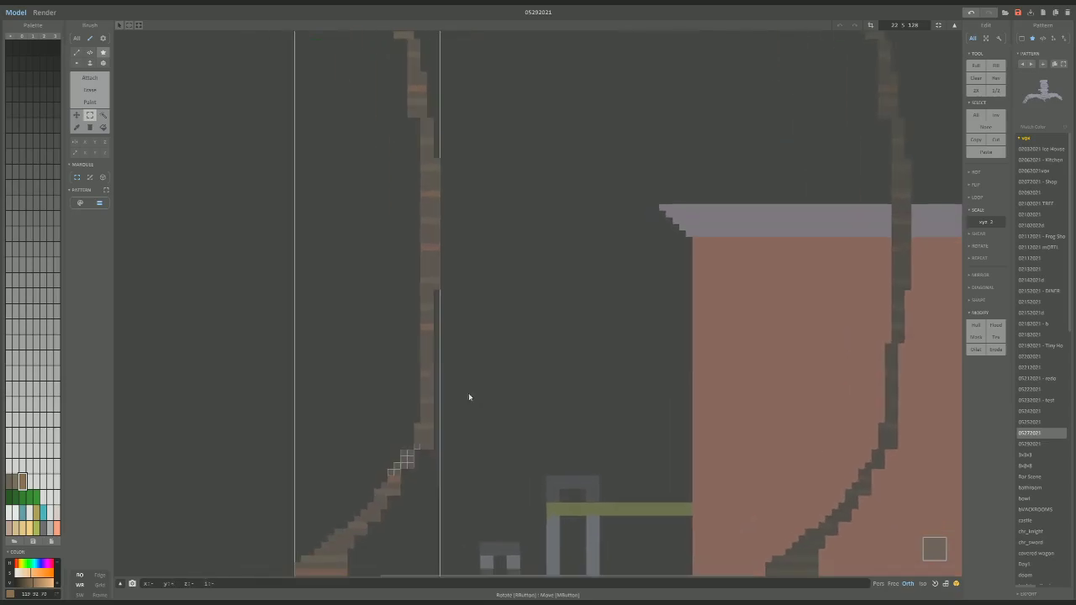
pyautogui.scroll(3, 427, 441)
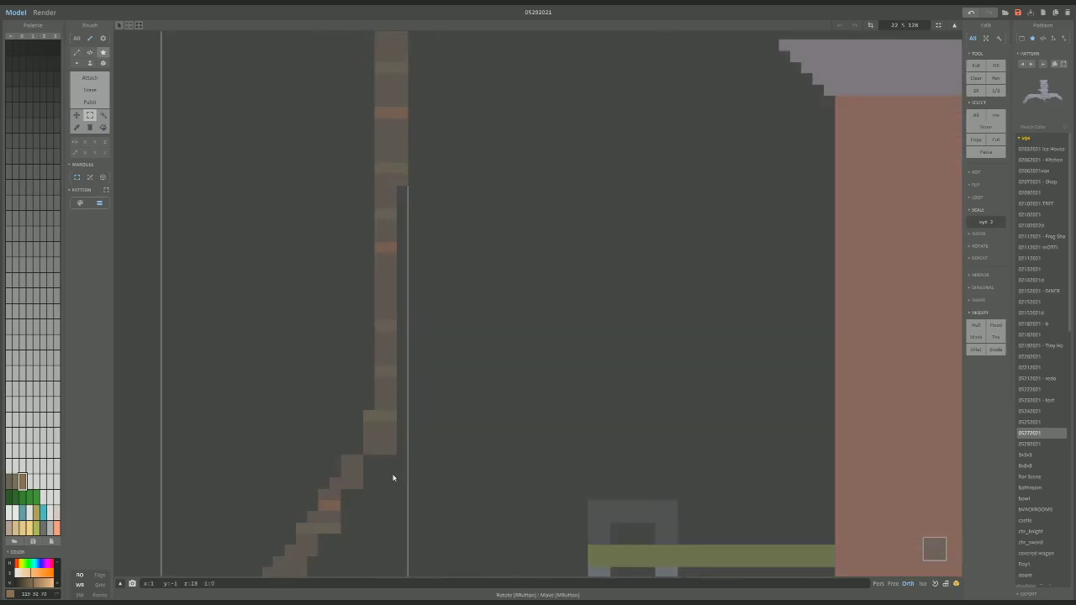
pyautogui.moveTo(393, 477); pyautogui.dragTo(421, 404, button='middle')
pyautogui.moveTo(446, 435)
pyautogui.mouseDown()
pyautogui.moveTo(394, 399)
pyautogui.moveTo(450, 435)
pyautogui.mouseUp()
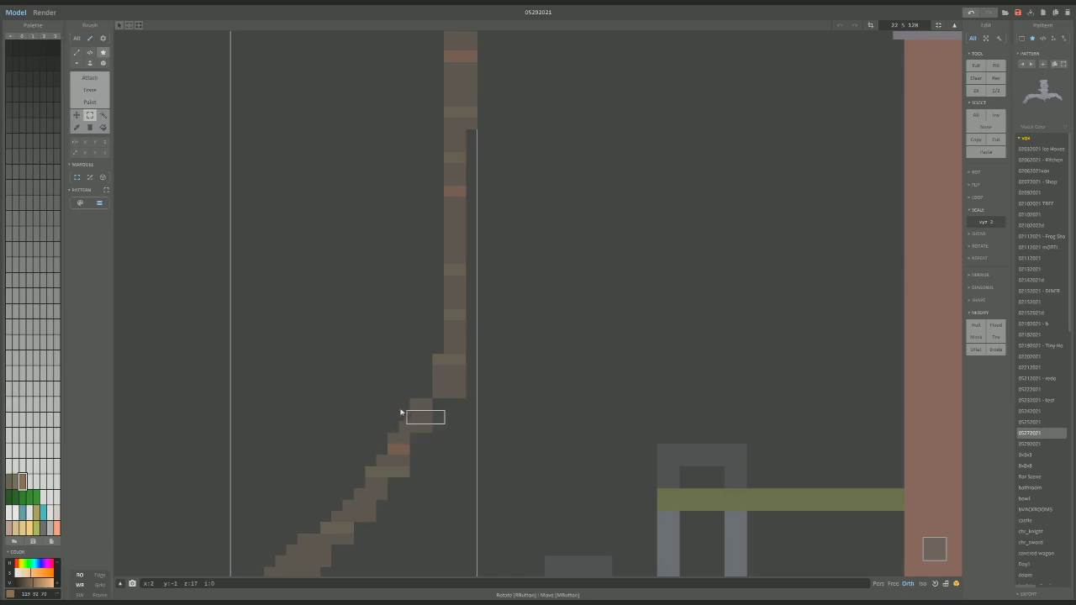
pyautogui.hotkey('ctrl', 'z')
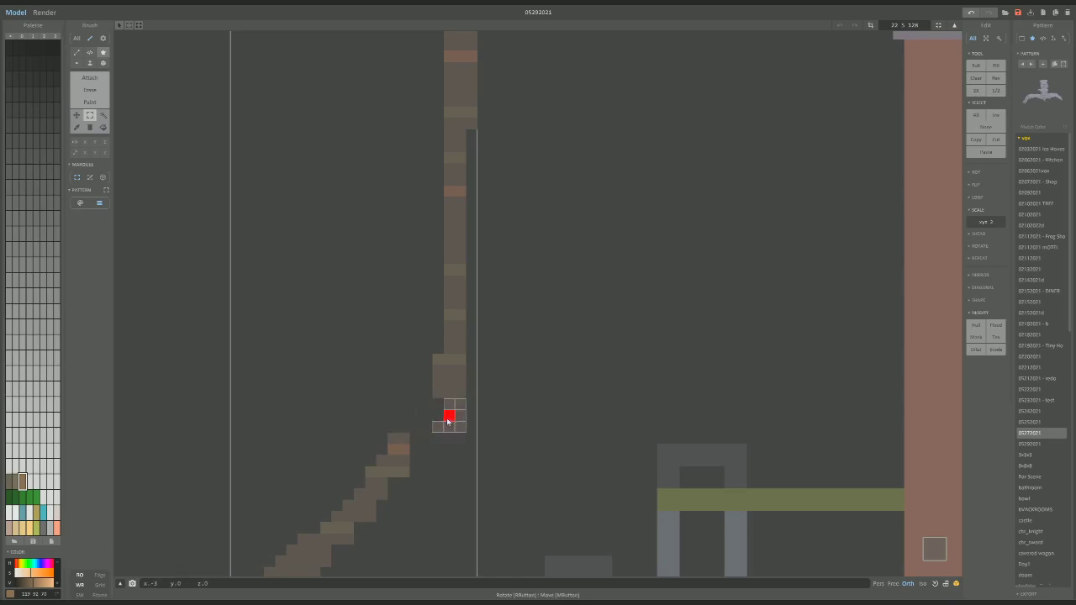
pyautogui.moveTo(354, 430); pyautogui.dragTo(446, 459)
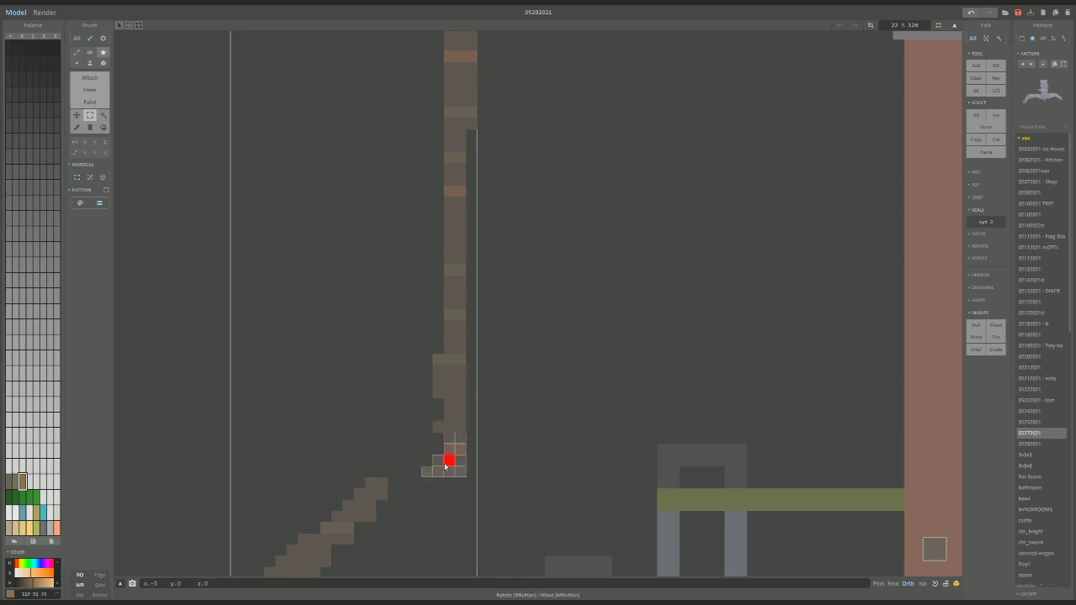
# Shift the remaining lower bands and the wide base of the duplicated trunk along negative X beneath the upright part.
pyautogui.moveTo(456, 475); pyautogui.dragTo(346, 428, button='middle')
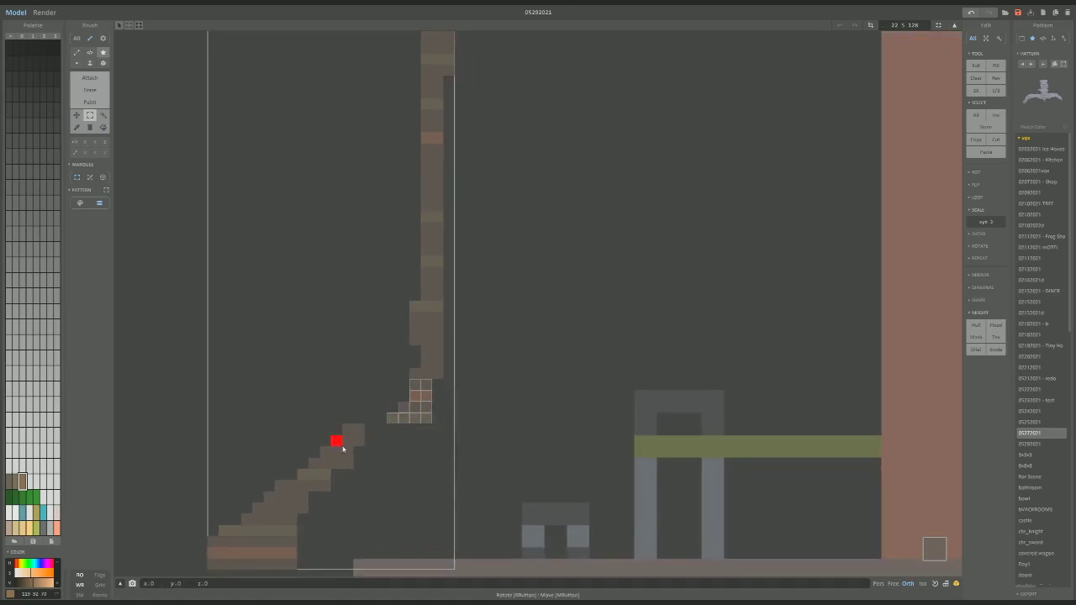
pyautogui.click(348, 437)
pyautogui.moveTo(314, 413); pyautogui.dragTo(414, 449)
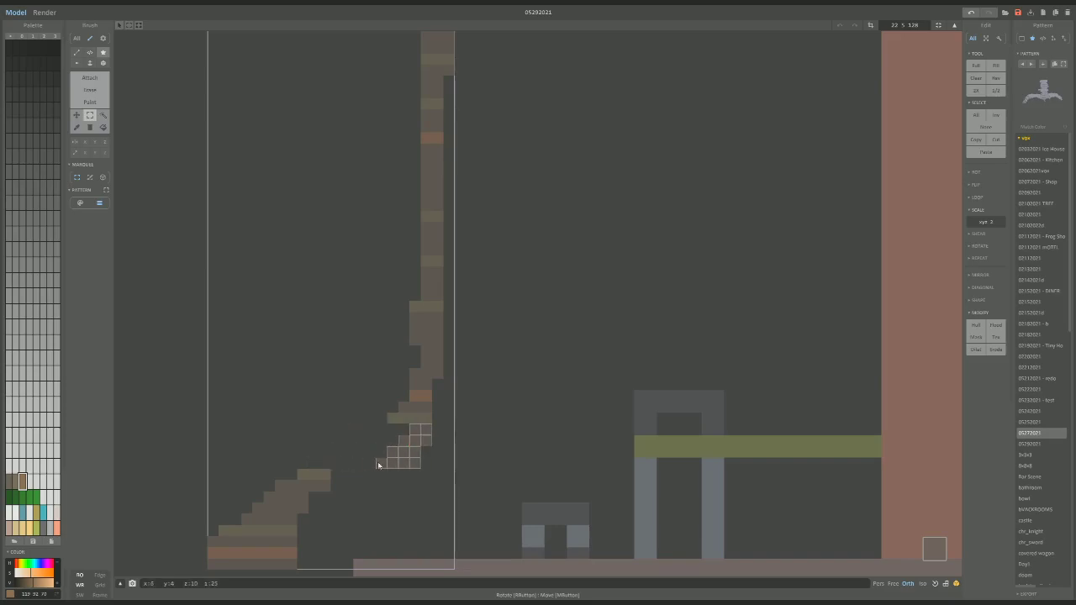
pyautogui.moveTo(378, 463); pyautogui.dragTo(311, 397, button='middle')
pyautogui.moveTo(169, 390); pyautogui.dragTo(393, 491)
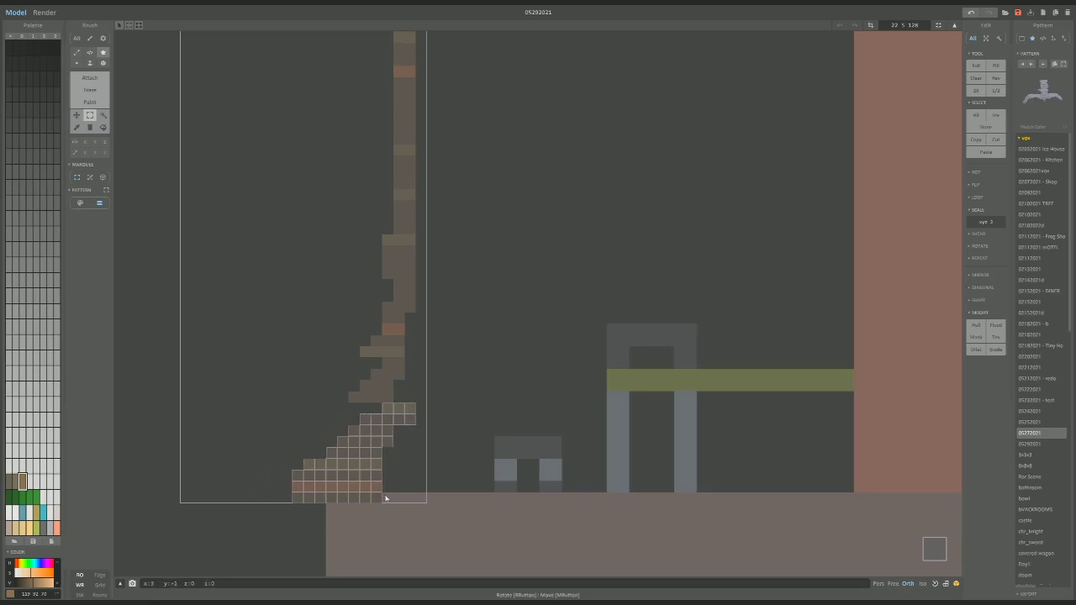
# Refine the offsets of the bands just above the base and of the base itself so the lower trunk steps smoothly.
pyautogui.moveTo(384, 500); pyautogui.dragTo(466, 458, button='right')
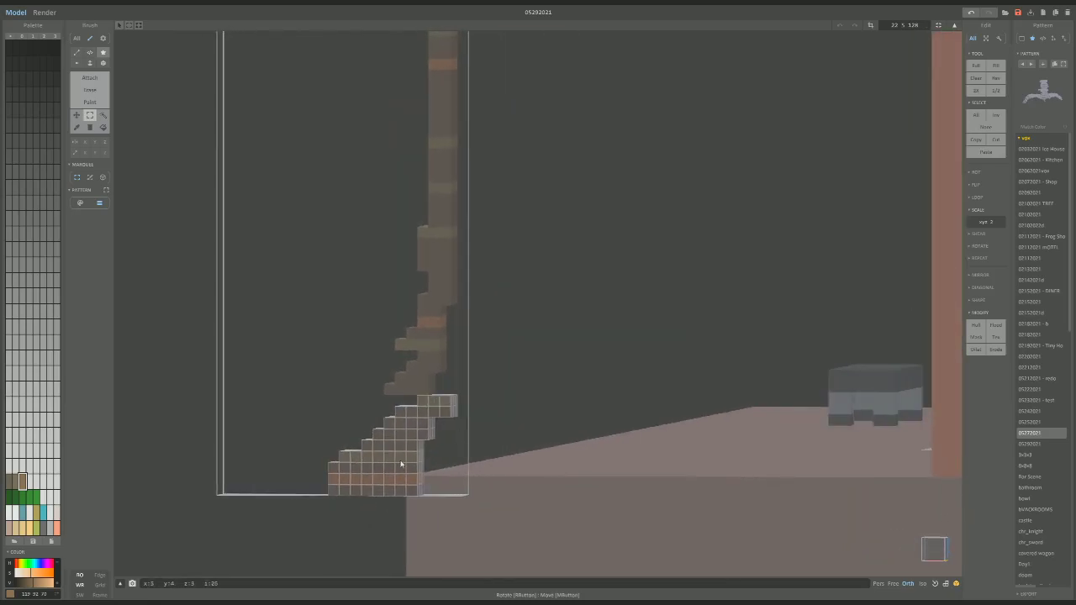
pyautogui.moveTo(400, 464)
pyautogui.mouseDown(button='right')
pyautogui.moveTo(478, 457)
pyautogui.moveTo(434, 439)
pyautogui.moveTo(413, 457)
pyautogui.mouseUp(button='right')
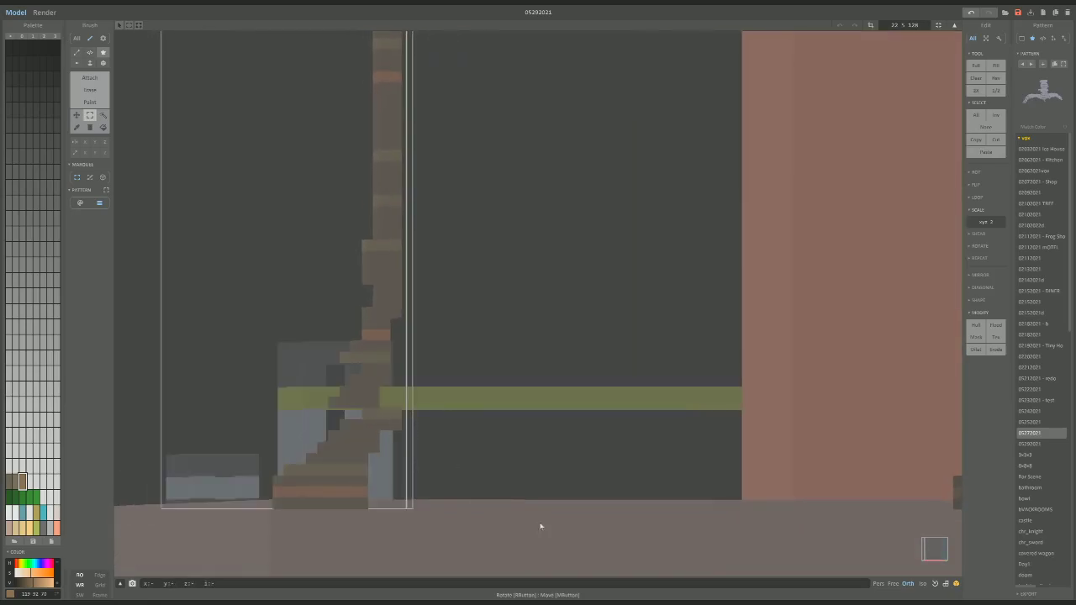
pyautogui.click(945, 545)
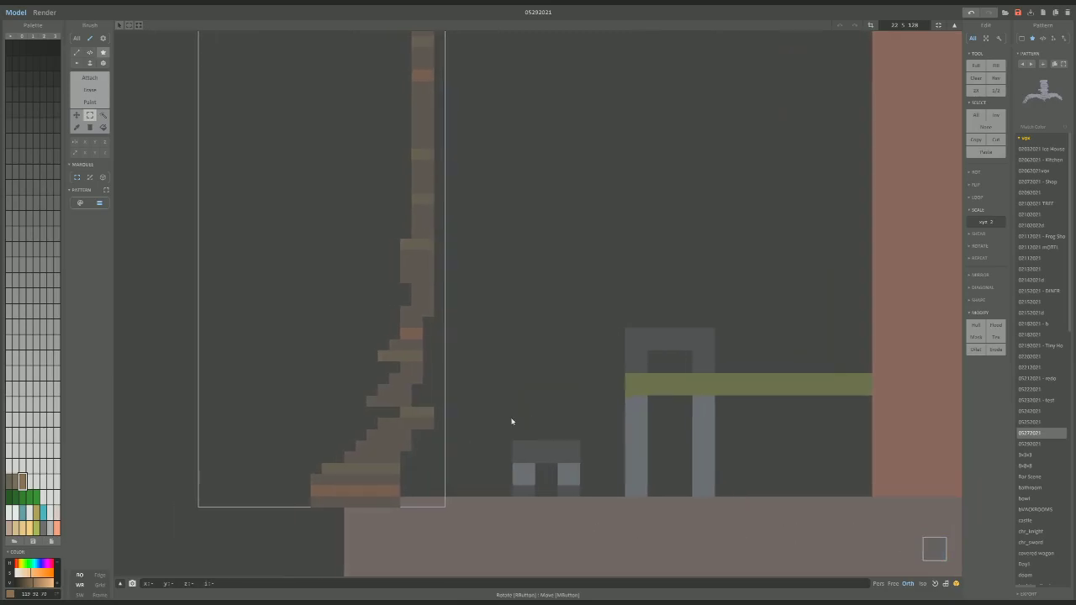
pyautogui.moveTo(390, 388); pyautogui.dragTo(418, 374)
pyautogui.moveTo(431, 377); pyautogui.dragTo(435, 441, button='right')
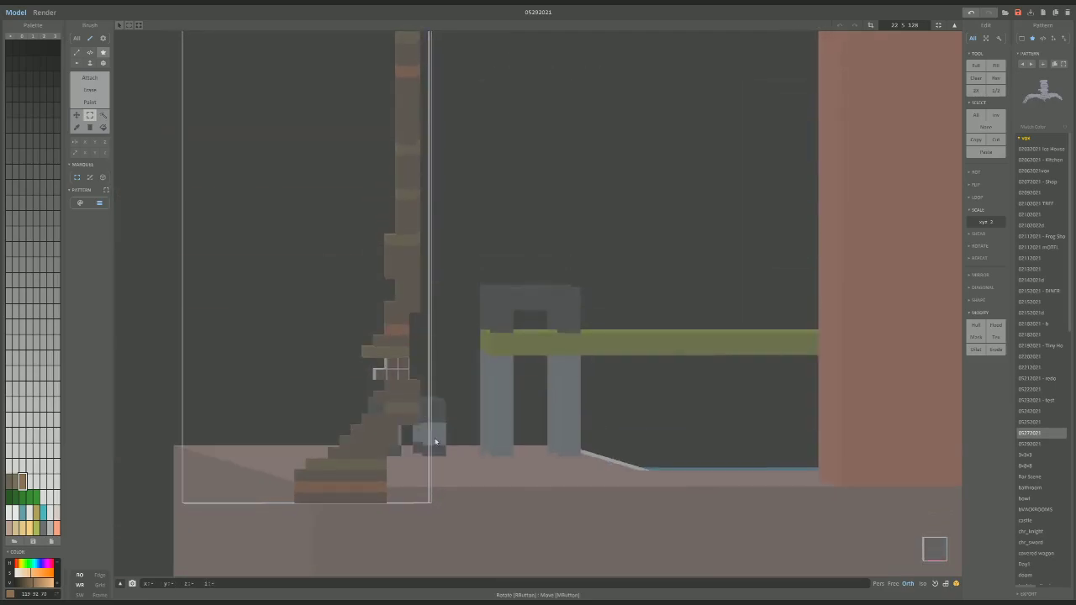
pyautogui.moveTo(405, 493); pyautogui.dragTo(426, 476, button='right')
pyautogui.moveTo(449, 513); pyautogui.dragTo(423, 489, button='right')
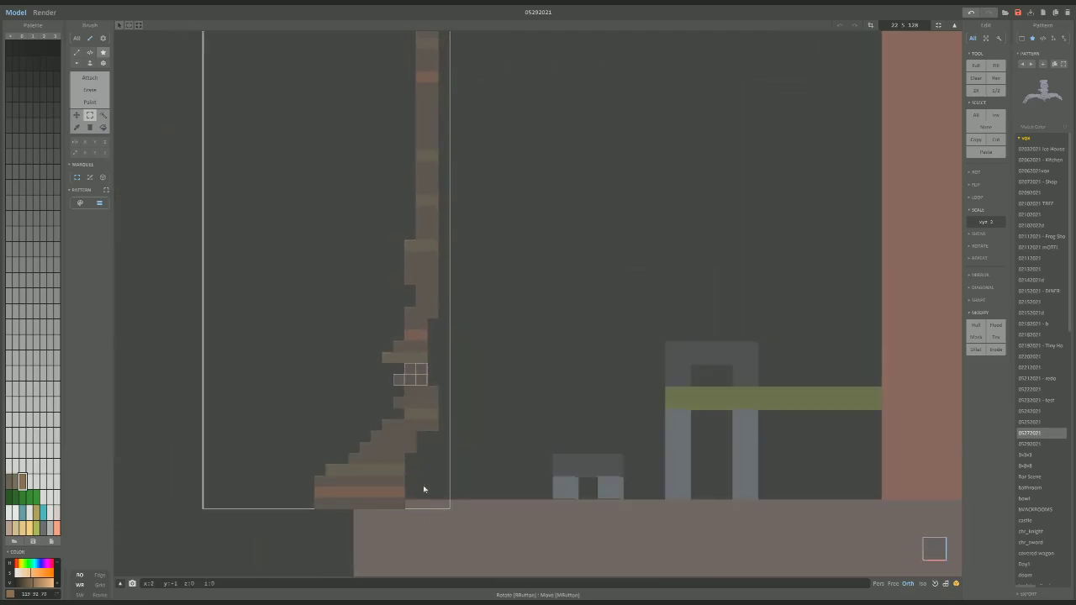
pyautogui.click(401, 445)
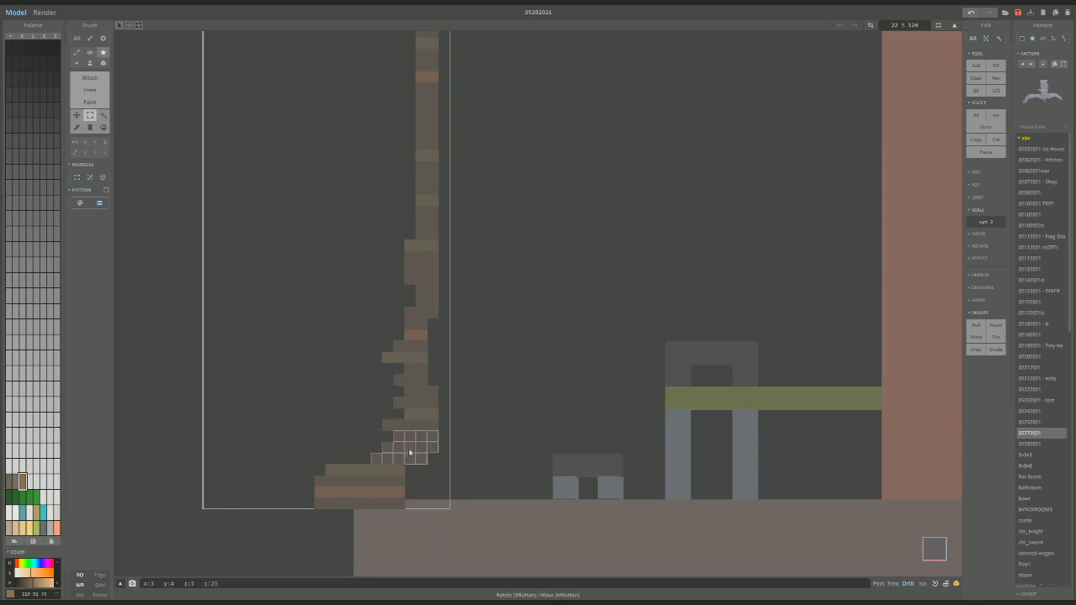
pyautogui.moveTo(329, 484); pyautogui.dragTo(402, 481)
# Select the middle section of the duplicated trunk in front view and shift it one voxel along negative X.
pyautogui.moveTo(401, 482); pyautogui.dragTo(507, 296, button='right')
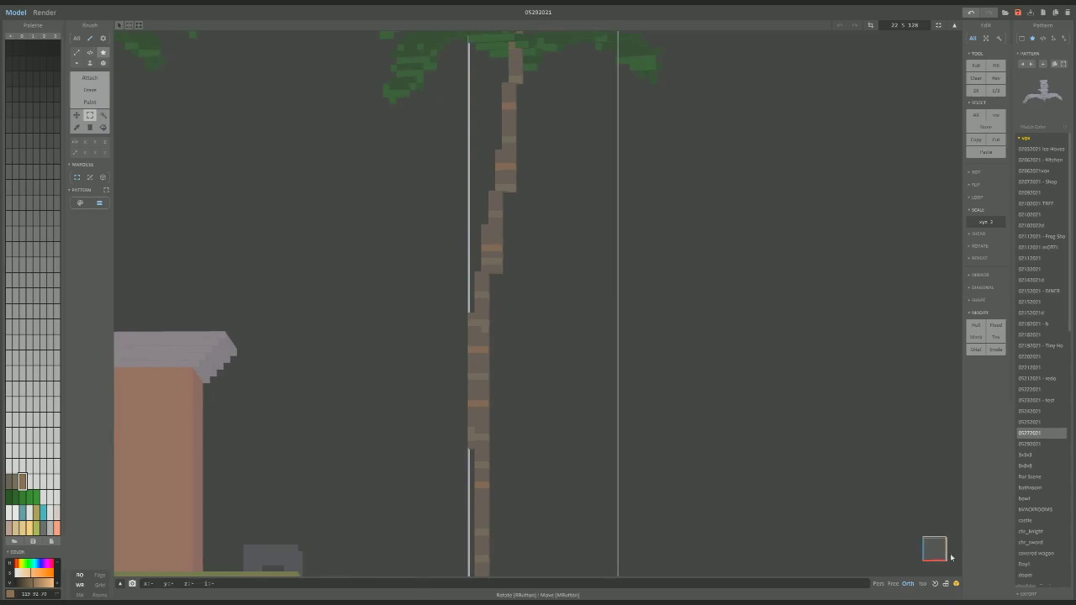
pyautogui.moveTo(940, 552); pyautogui.dragTo(728, 407, button='right')
pyautogui.moveTo(521, 283); pyautogui.dragTo(485, 219)
pyautogui.moveTo(505, 256); pyautogui.dragTo(498, 255)
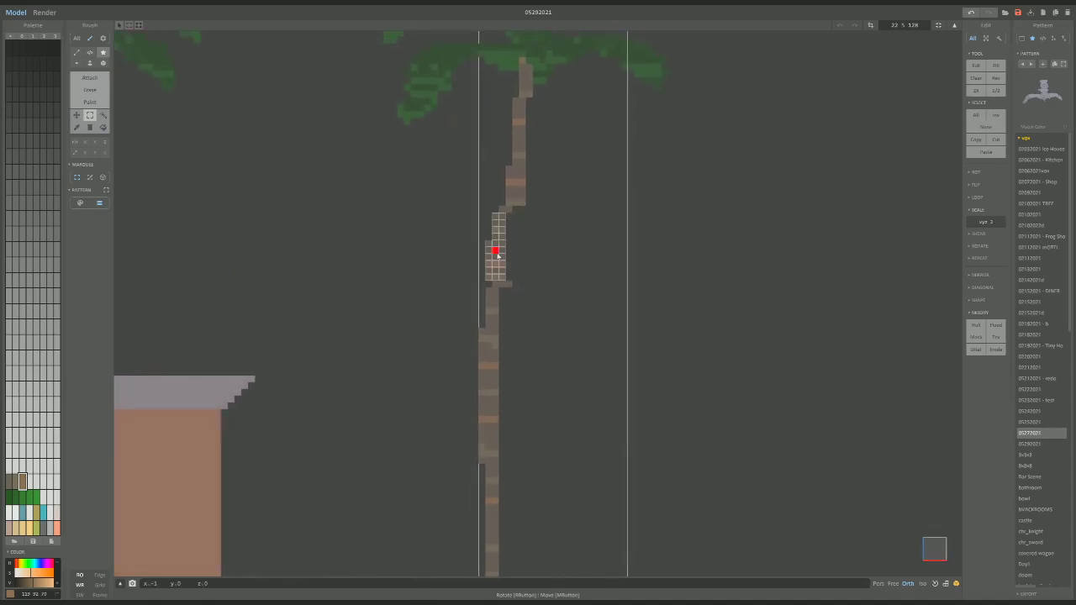
# Select the two trunk sections below the crown and shift them two voxels along negative X.
pyautogui.moveTo(536, 199); pyautogui.dragTo(536, 258, button='right')
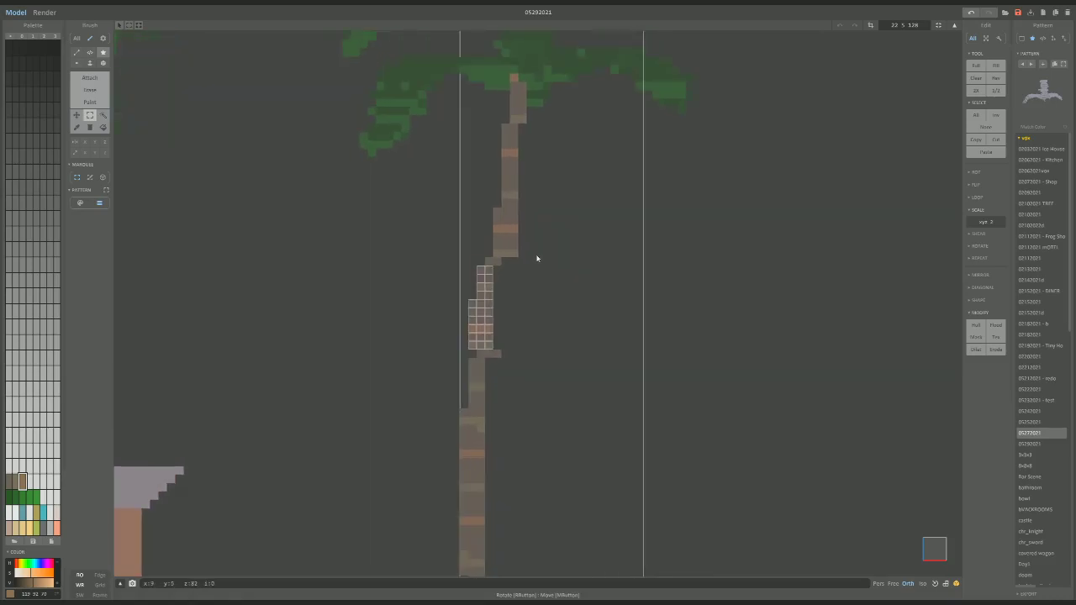
pyautogui.moveTo(544, 259); pyautogui.dragTo(493, 127)
pyautogui.moveTo(513, 200); pyautogui.dragTo(502, 197)
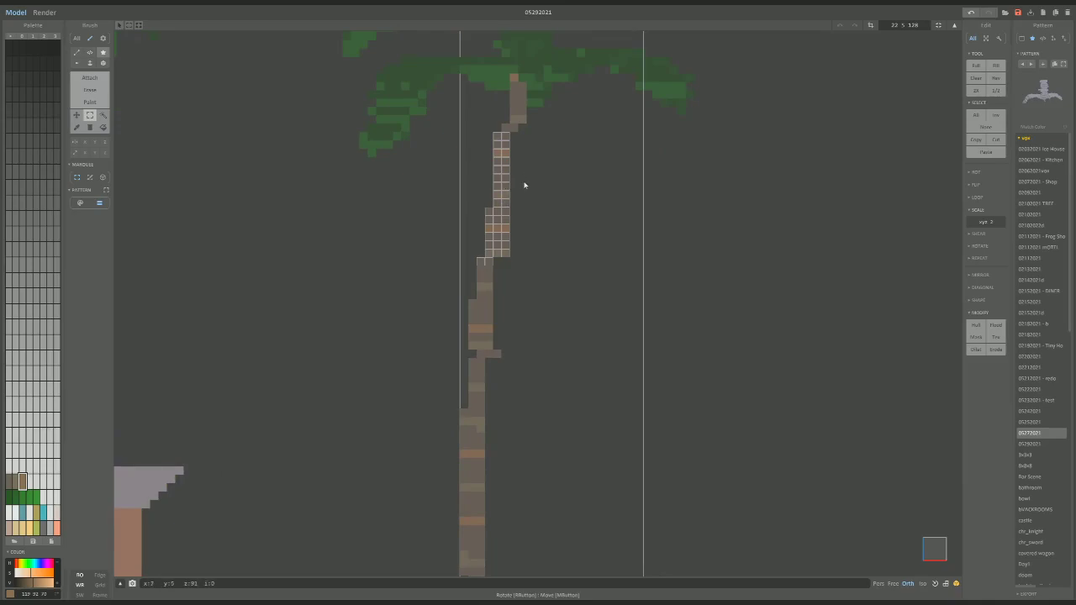
pyautogui.moveTo(525, 242); pyautogui.dragTo(496, 169)
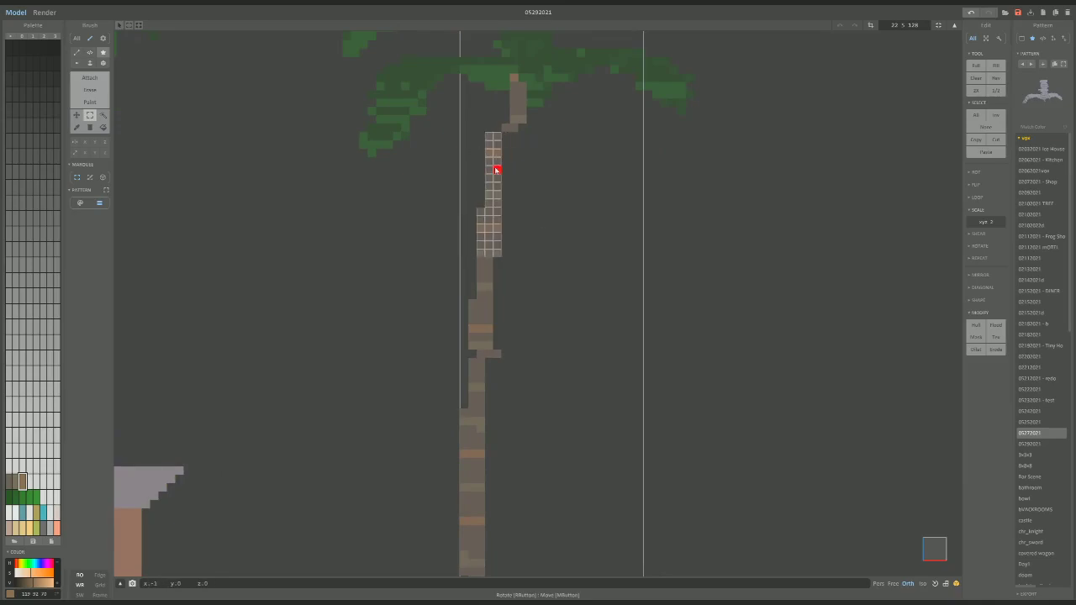
# Select the topmost trunk section among the fronds and shift it along negative X to line up with the trunk below.
pyautogui.moveTo(520, 155); pyautogui.dragTo(558, 202, button='right')
pyautogui.moveTo(568, 255); pyautogui.dragTo(605, 143)
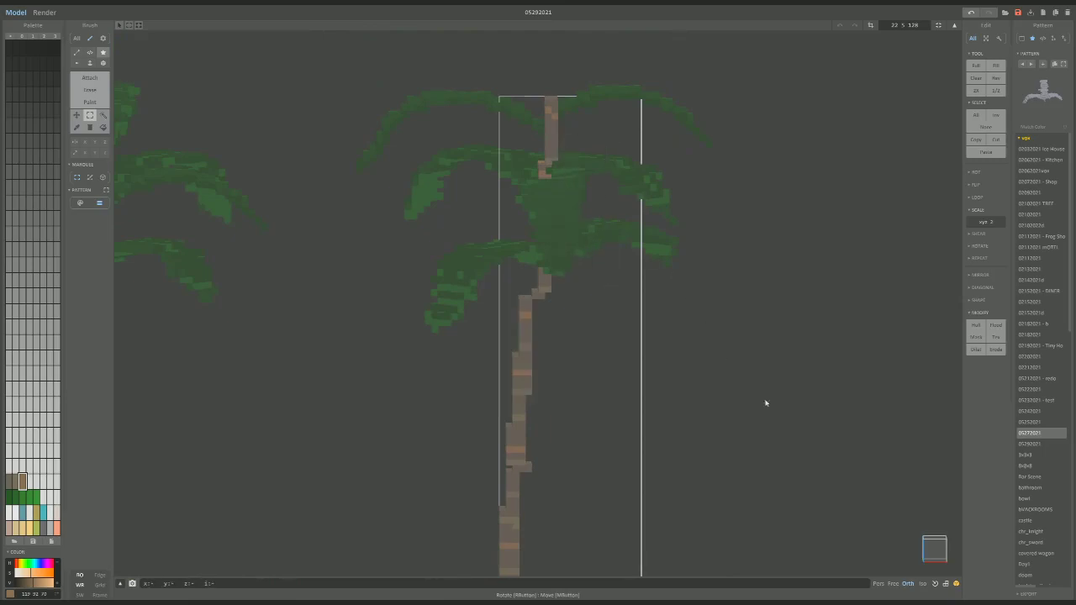
pyautogui.moveTo(943, 554); pyautogui.dragTo(765, 383, button='middle')
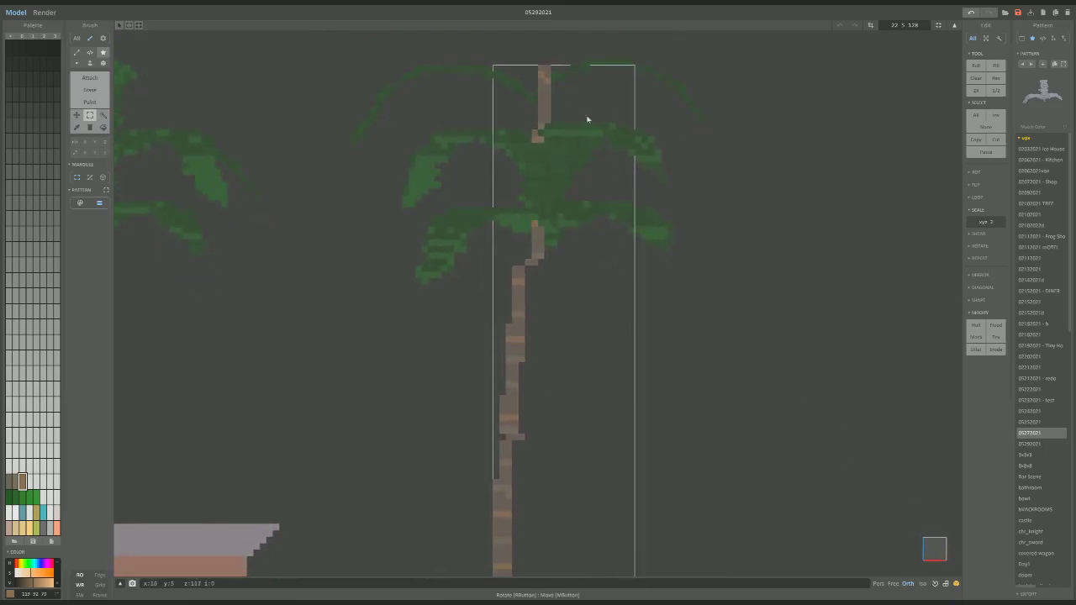
pyautogui.moveTo(529, 97); pyautogui.dragTo(614, 260)
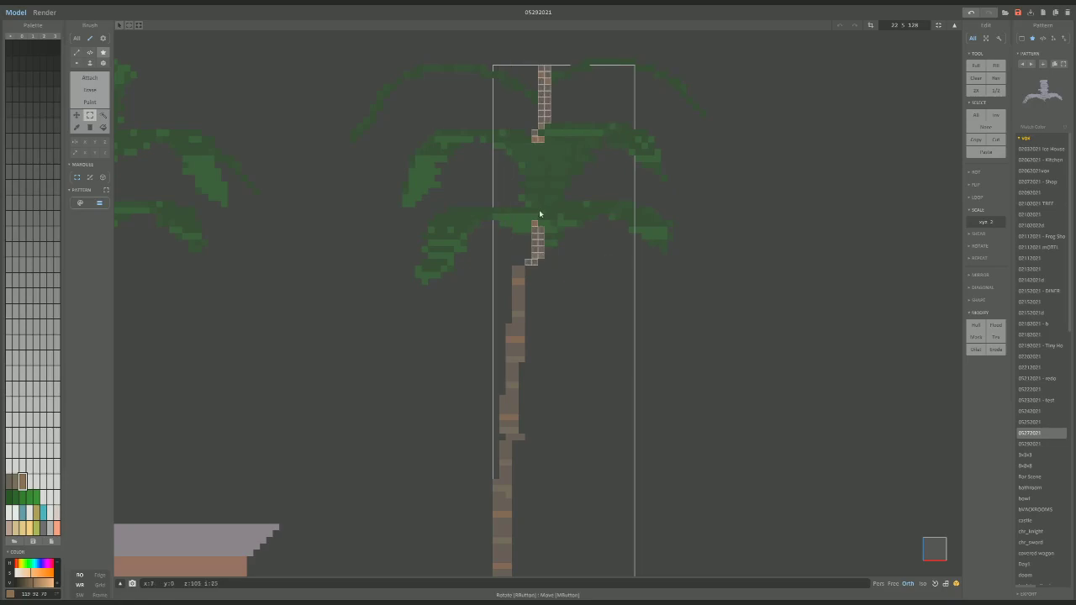
pyautogui.moveTo(533, 240); pyautogui.dragTo(524, 239)
pyautogui.moveTo(538, 240); pyautogui.dragTo(557, 250, button='right')
pyautogui.scroll(-5, 557, 249)
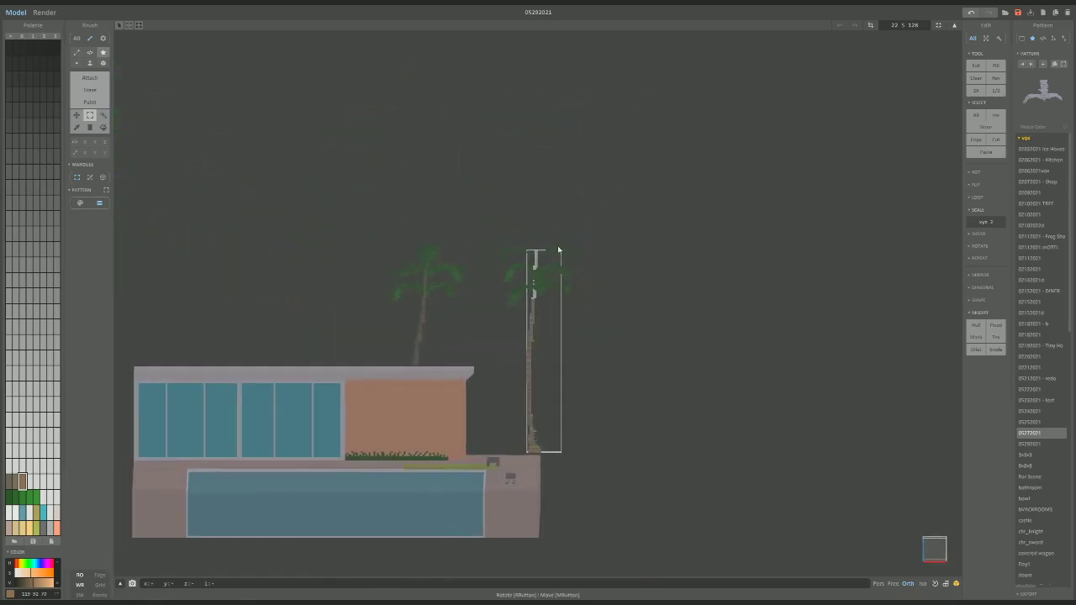
# Fit the second palm trunk's bounding box to its voxels and nudge the trunk object along positive X.
pyautogui.click(938, 24)
pyautogui.moveTo(802, 154); pyautogui.dragTo(609, 334, button='right')
pyautogui.press('Tab')
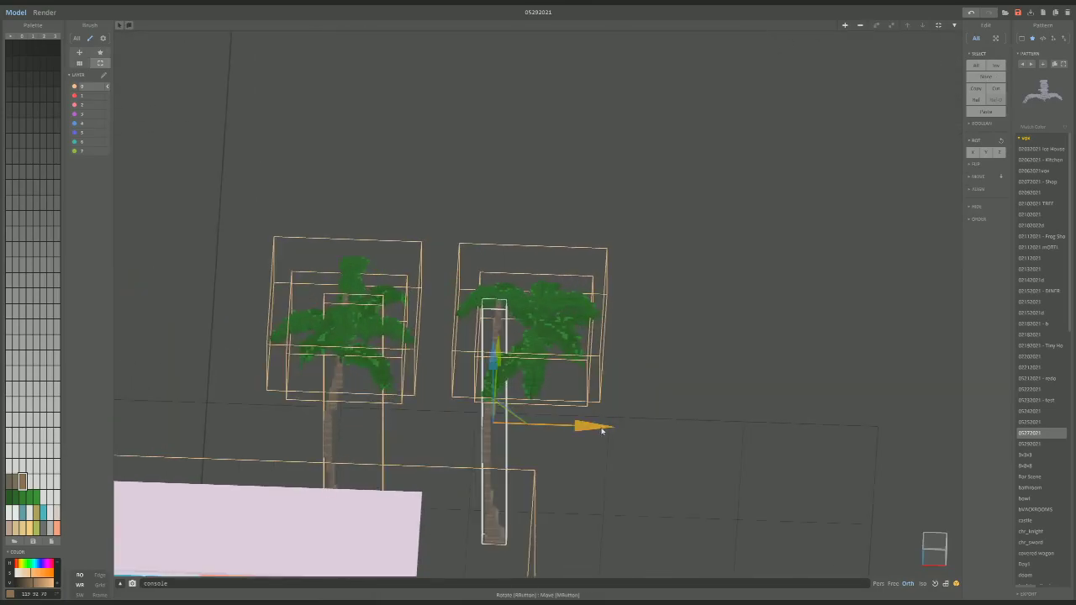
pyautogui.moveTo(602, 429); pyautogui.dragTo(601, 429)
pyautogui.moveTo(604, 391); pyautogui.dragTo(609, 405, button='right')
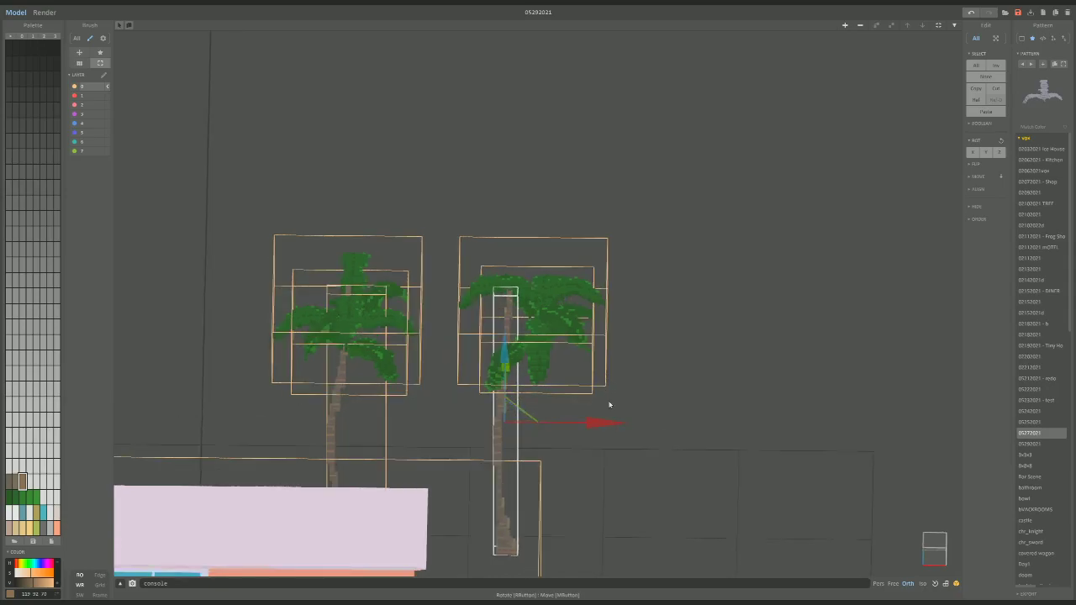
# Select both frond objects of the second palm and shift them along negative X to centre them over the trunk.
pyautogui.keyDown('shift'); pyautogui.click(575, 342); pyautogui.keyUp('shift')
pyautogui.moveTo(577, 345); pyautogui.dragTo(629, 396, button='right')
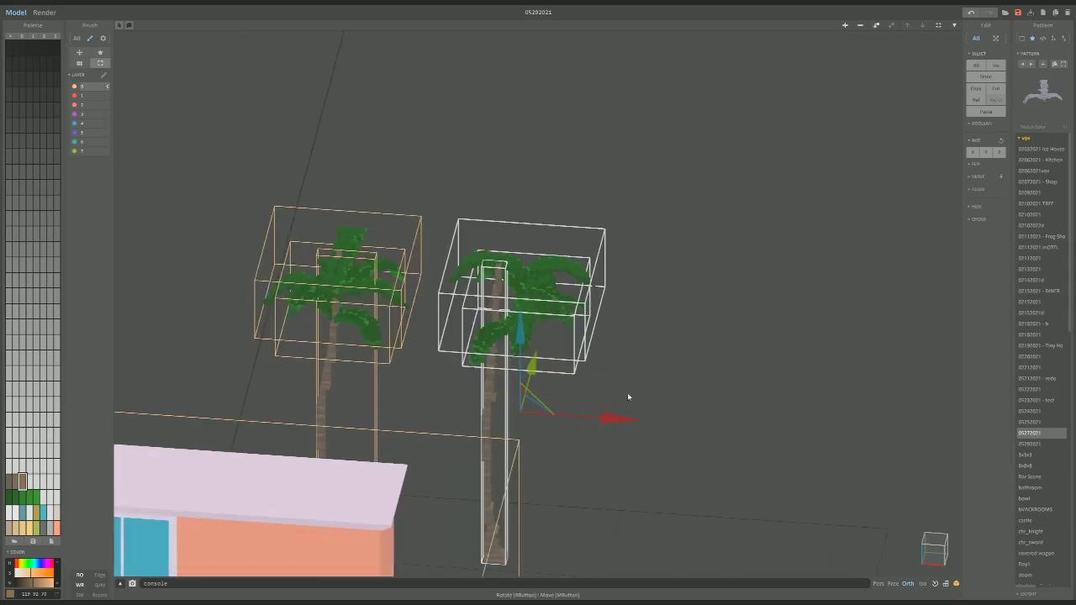
pyautogui.moveTo(619, 415)
pyautogui.mouseDown()
pyautogui.moveTo(547, 415)
pyautogui.moveTo(625, 416)
pyautogui.mouseUp()
pyautogui.click(624, 416)
pyautogui.click(562, 361)
pyautogui.moveTo(561, 361); pyautogui.dragTo(629, 328, button='right')
pyautogui.moveTo(626, 306); pyautogui.dragTo(604, 305)
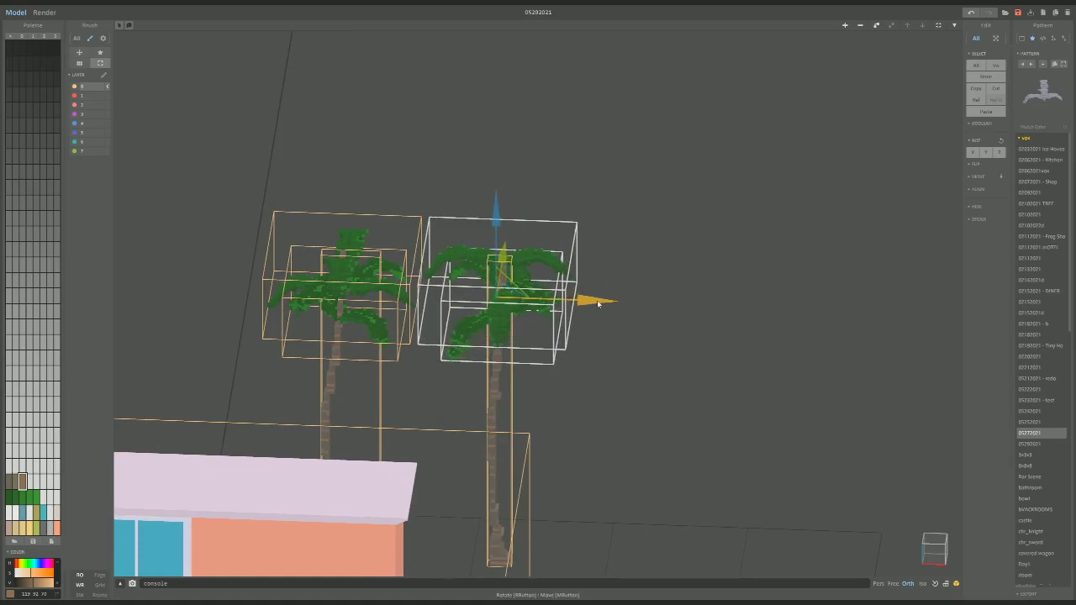
# Lower the second palm's two frond objects along Z and bring its trunk down to match.
pyautogui.moveTo(604, 304); pyautogui.dragTo(586, 257, button='right')
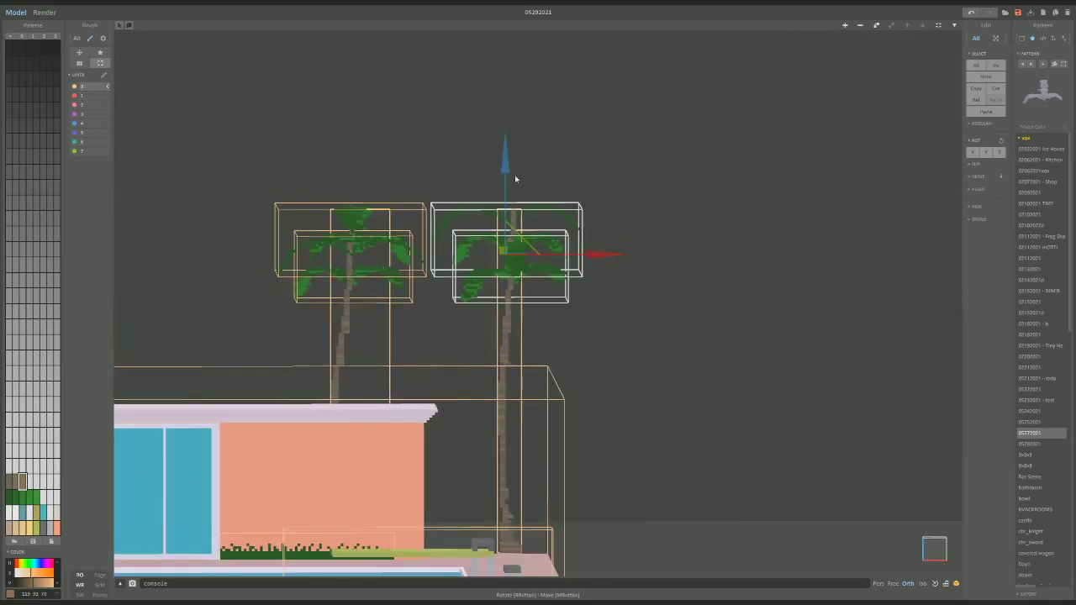
pyautogui.moveTo(515, 179); pyautogui.dragTo(515, 188)
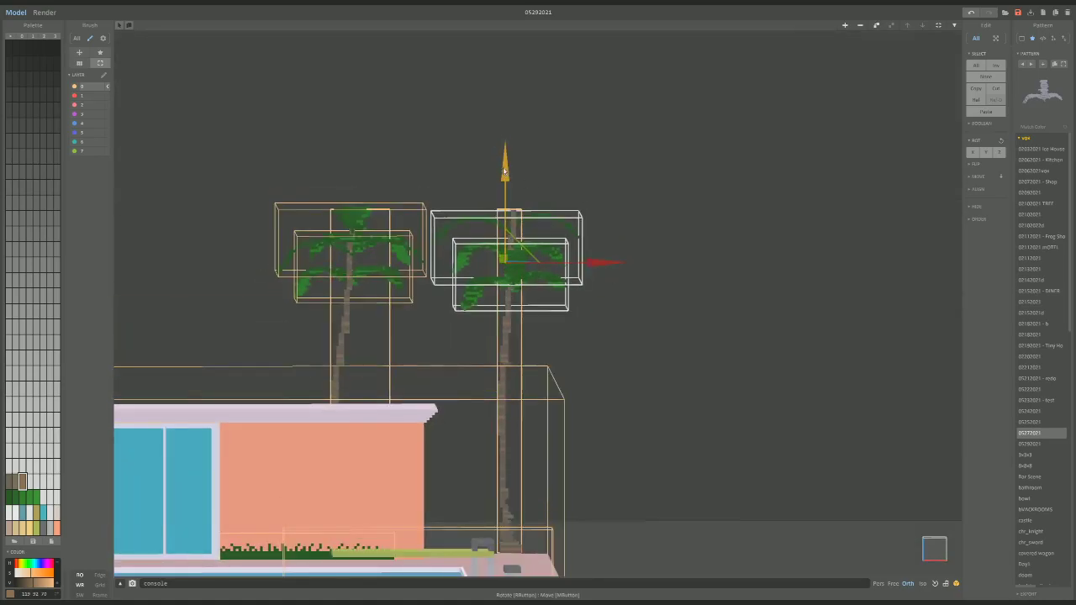
pyautogui.click(516, 337)
pyautogui.moveTo(510, 296); pyautogui.dragTo(512, 300)
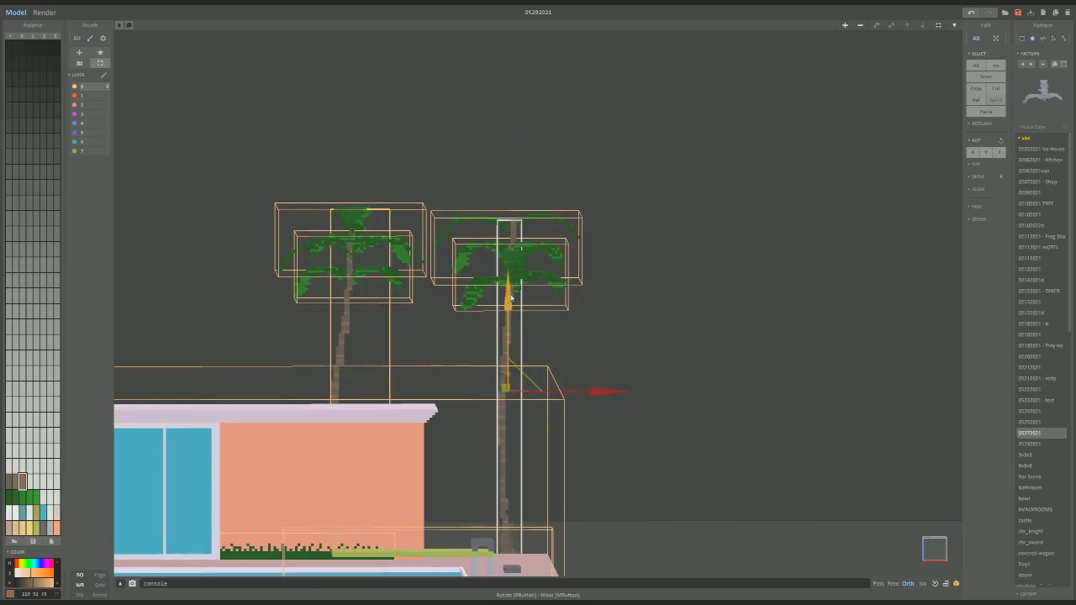
# Examine how the second palm's frond layers sit around the trunk from several angles.
pyautogui.click(554, 291)
pyautogui.doubleClick(559, 304)
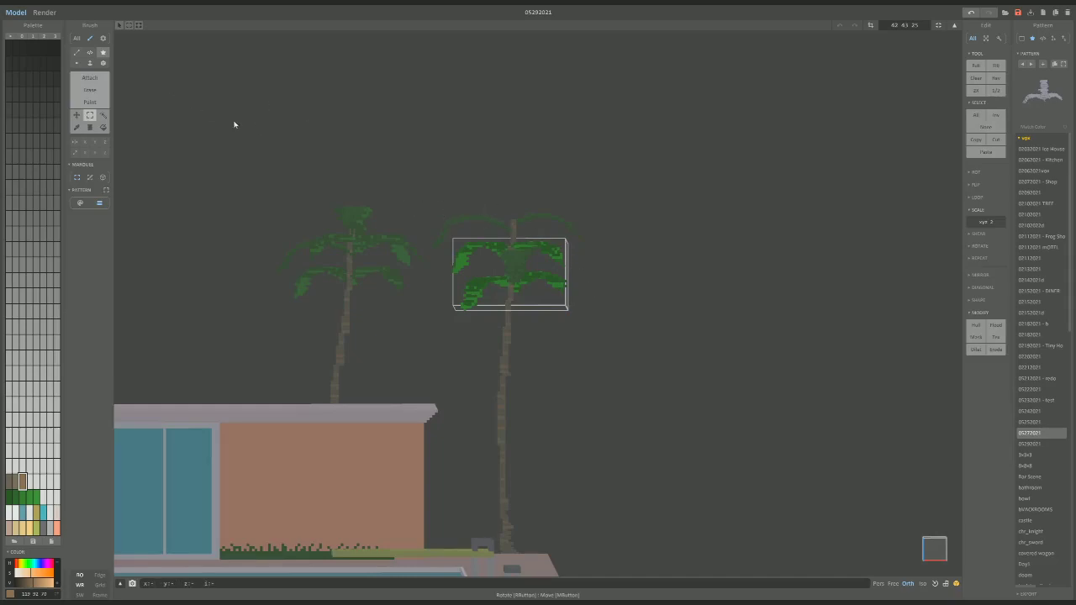
pyautogui.press('Tab')
pyautogui.moveTo(525, 217); pyautogui.dragTo(547, 244, button='right')
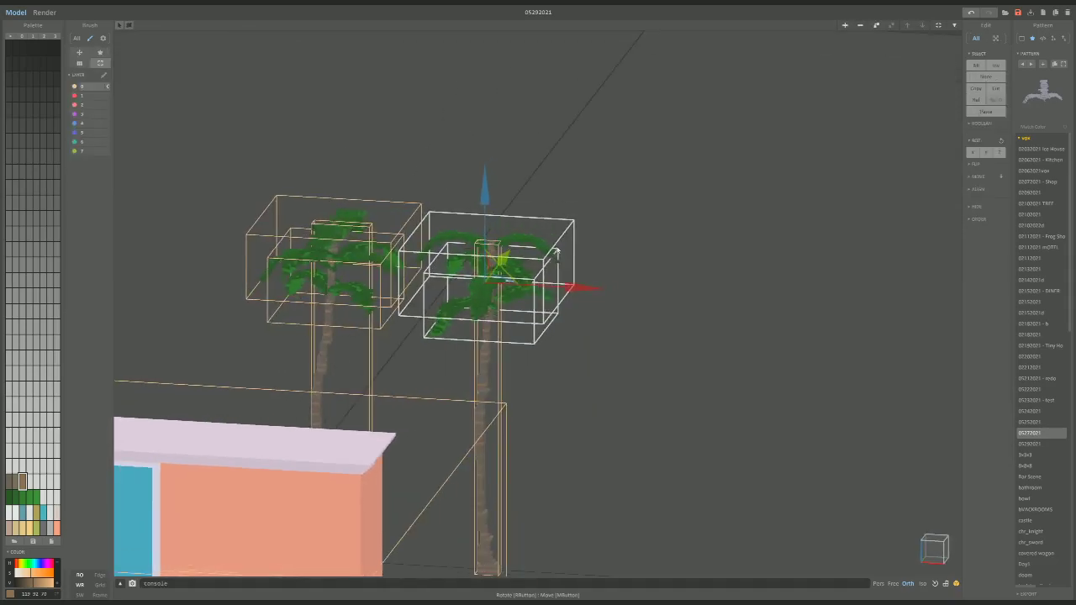
pyautogui.scroll(5, 591, 290)
pyautogui.moveTo(590, 290); pyautogui.dragTo(595, 321, button='right')
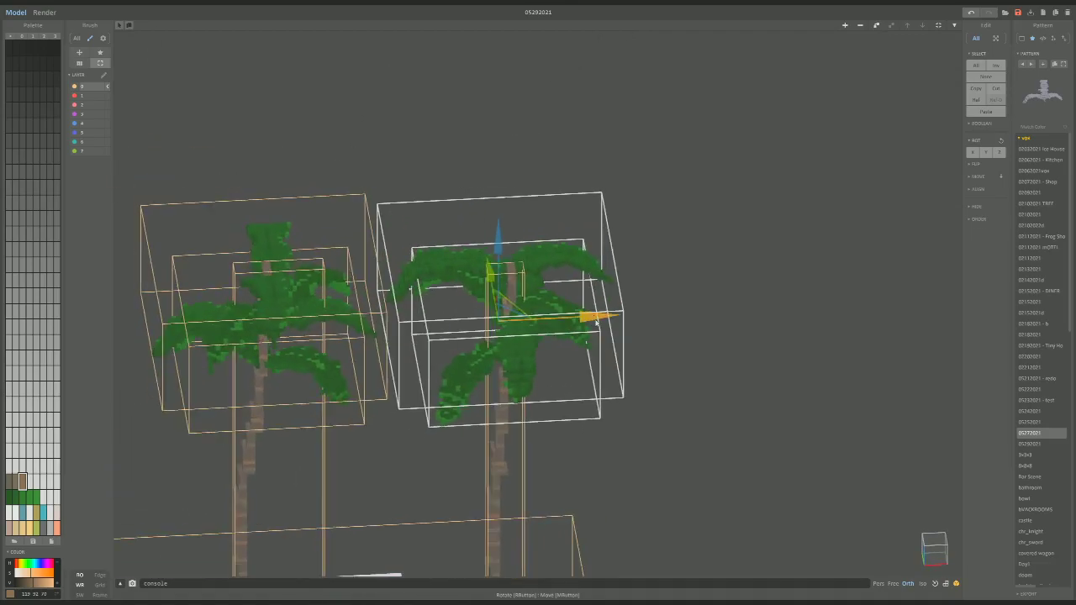
pyautogui.press('Tab')
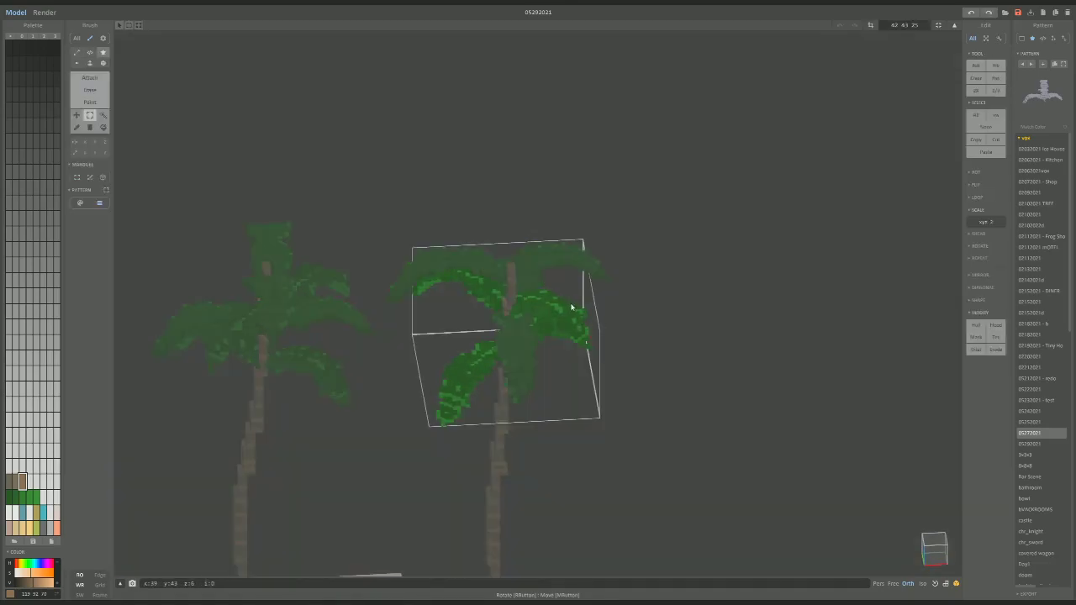
pyautogui.press('Tab')
pyautogui.scroll(2, 547, 288)
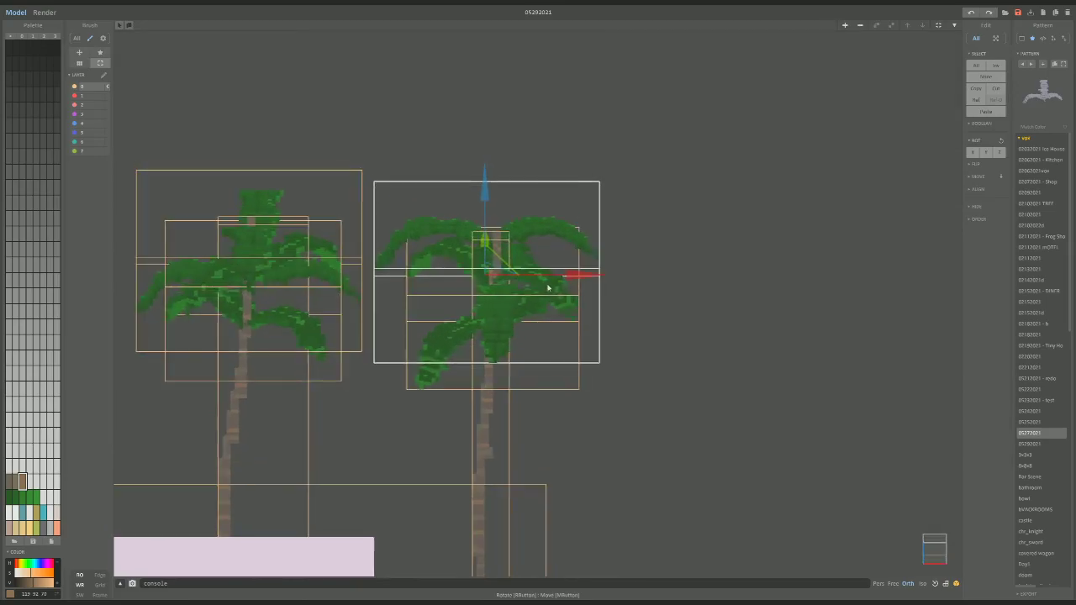
# Viewed from above, shift the second palm's upper and lower frond objects along negative Y to centre them around the trunk.
pyautogui.moveTo(547, 288); pyautogui.dragTo(489, 421, button='right')
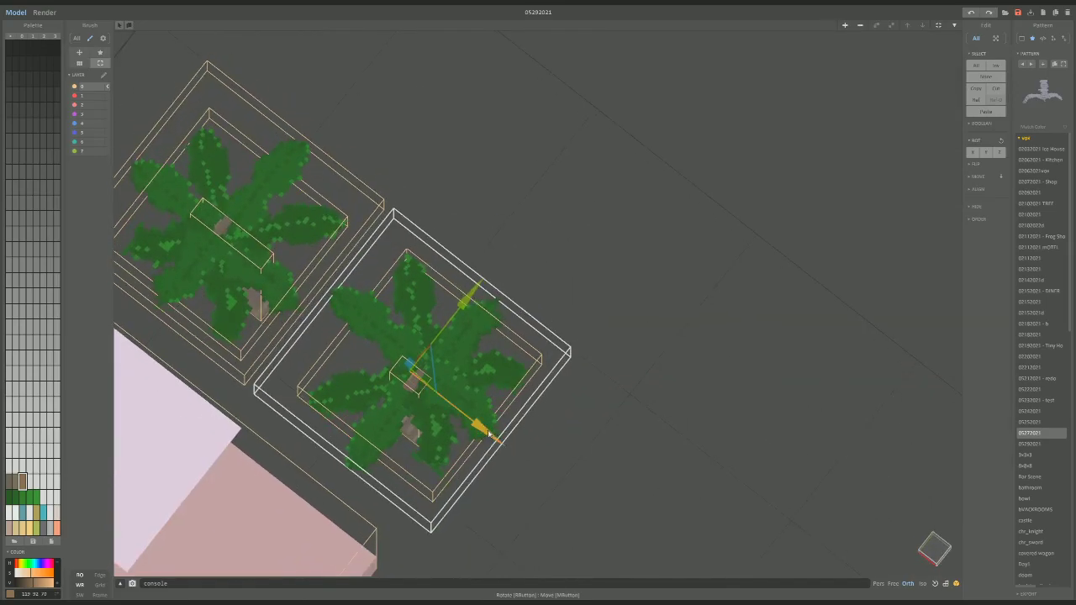
pyautogui.moveTo(489, 431)
pyautogui.mouseDown()
pyautogui.moveTo(496, 437)
pyautogui.moveTo(489, 431)
pyautogui.mouseUp()
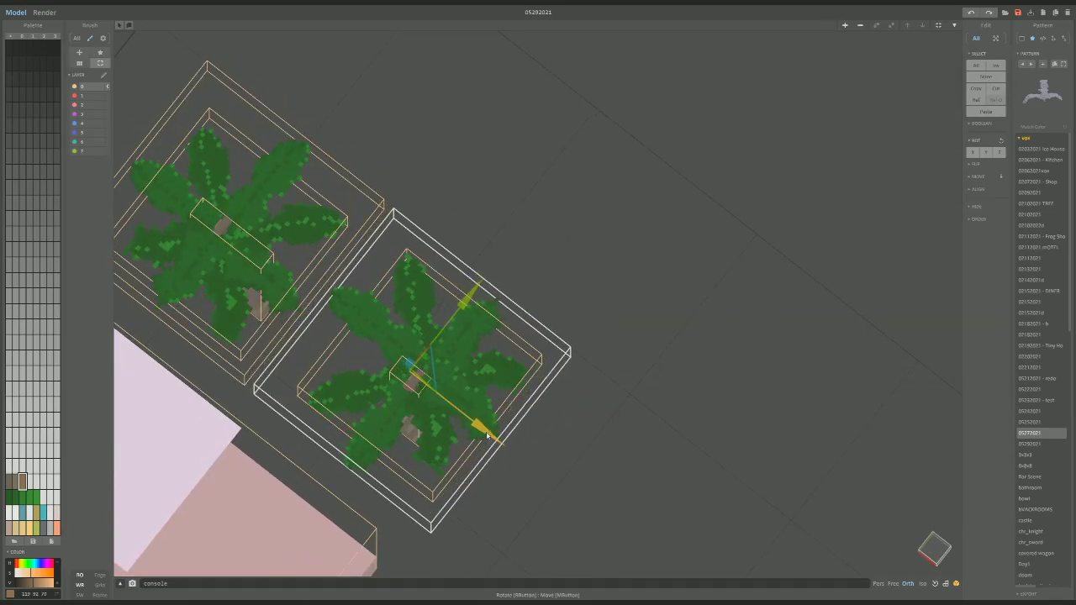
pyautogui.click(468, 310)
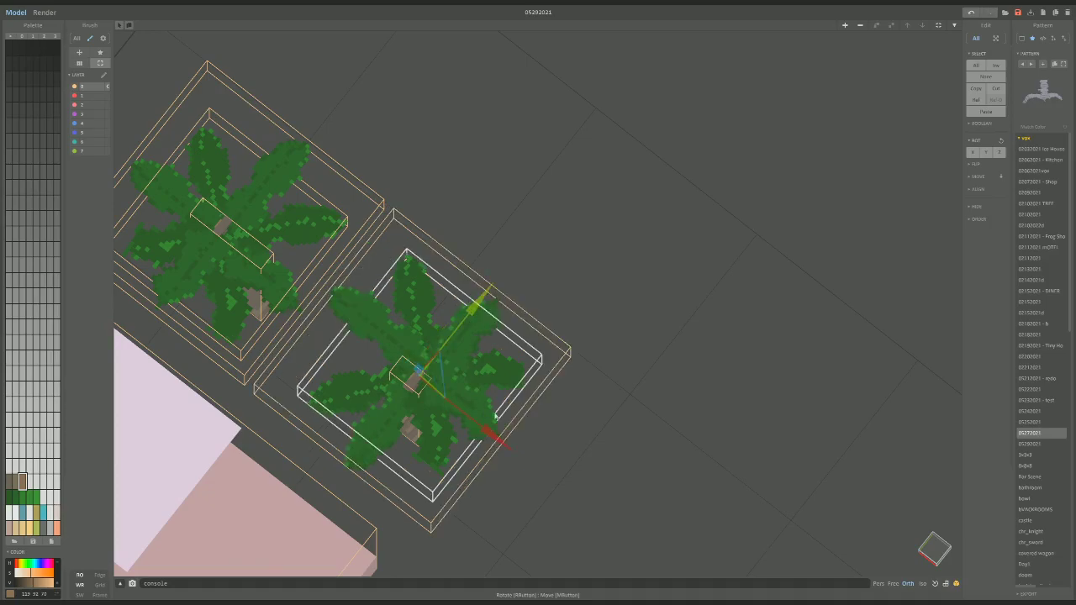
pyautogui.moveTo(519, 417); pyautogui.dragTo(556, 371, button='right')
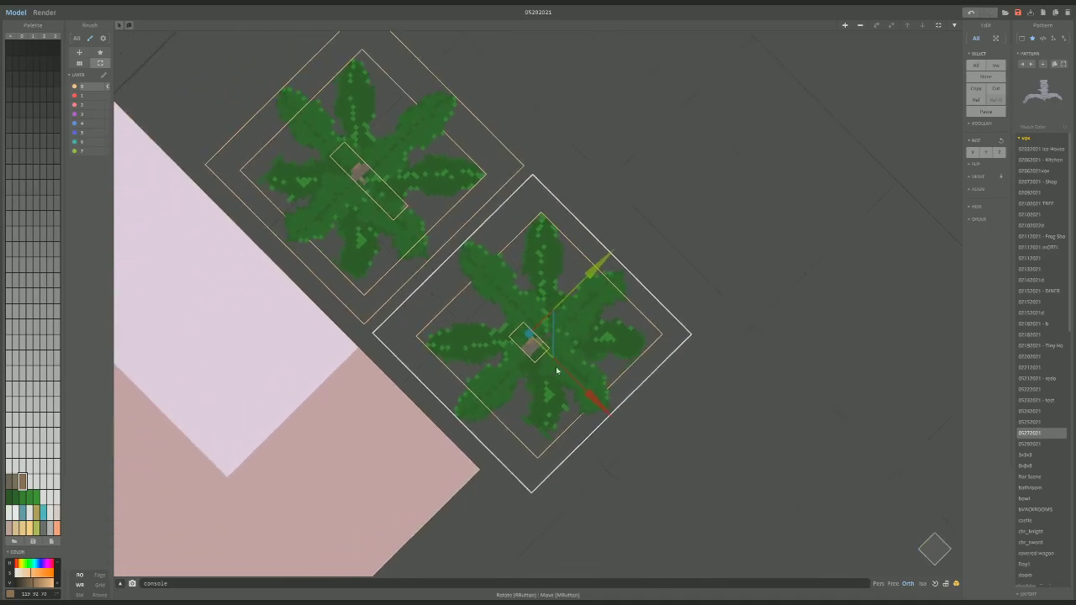
pyautogui.moveTo(588, 277); pyautogui.dragTo(590, 357)
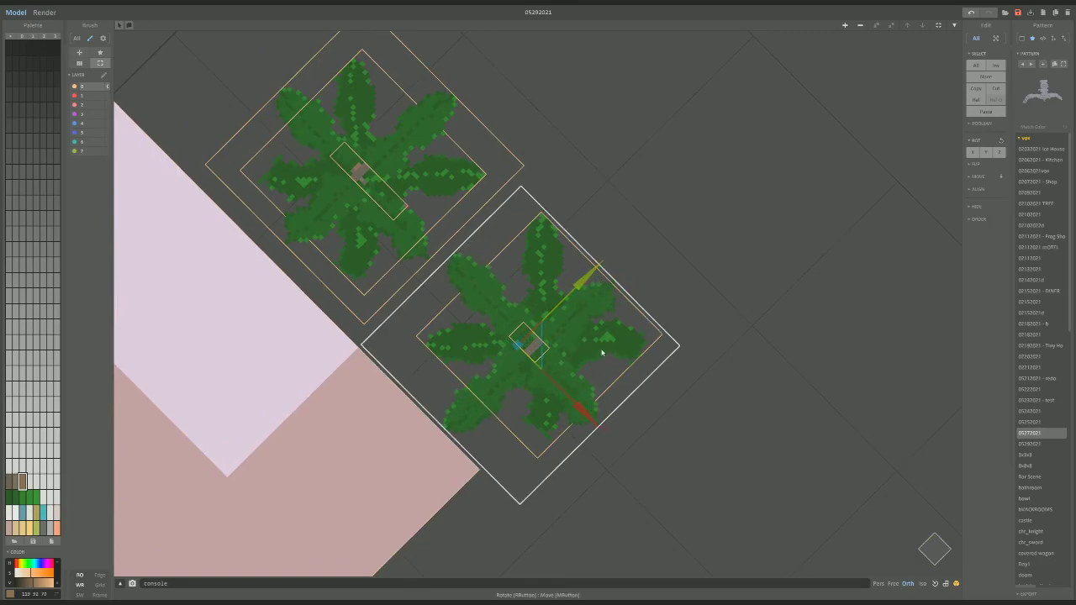
pyautogui.moveTo(603, 275); pyautogui.dragTo(584, 282)
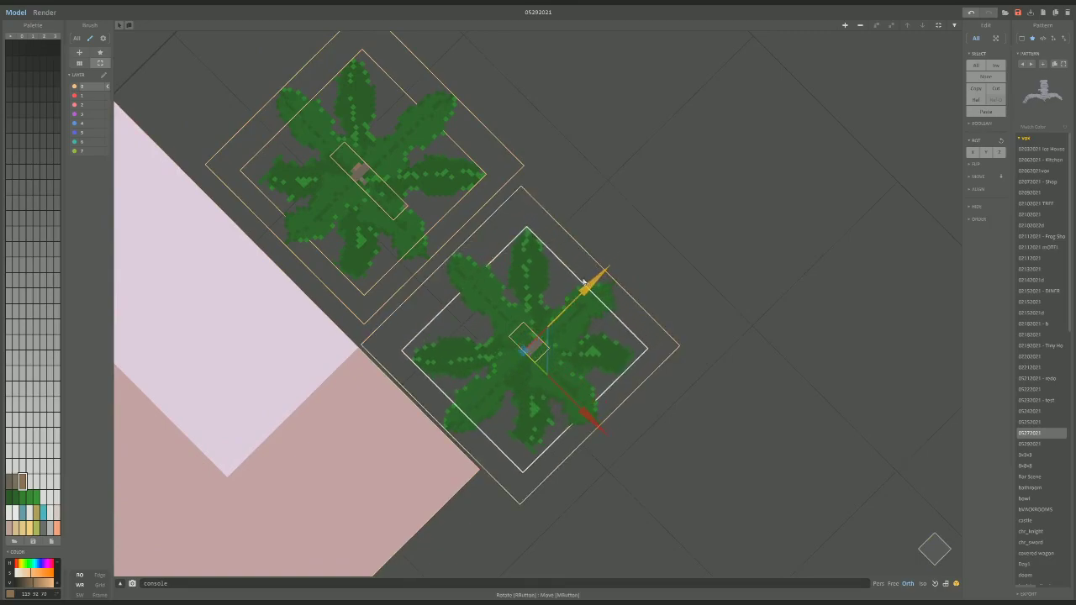
# Render the scene and examine both palms beside the pool house from a front and a raised angle.
pyautogui.moveTo(584, 282); pyautogui.dragTo(689, 353, button='right')
pyautogui.scroll(-3, 633, 395)
pyautogui.scroll(-3, 610, 421)
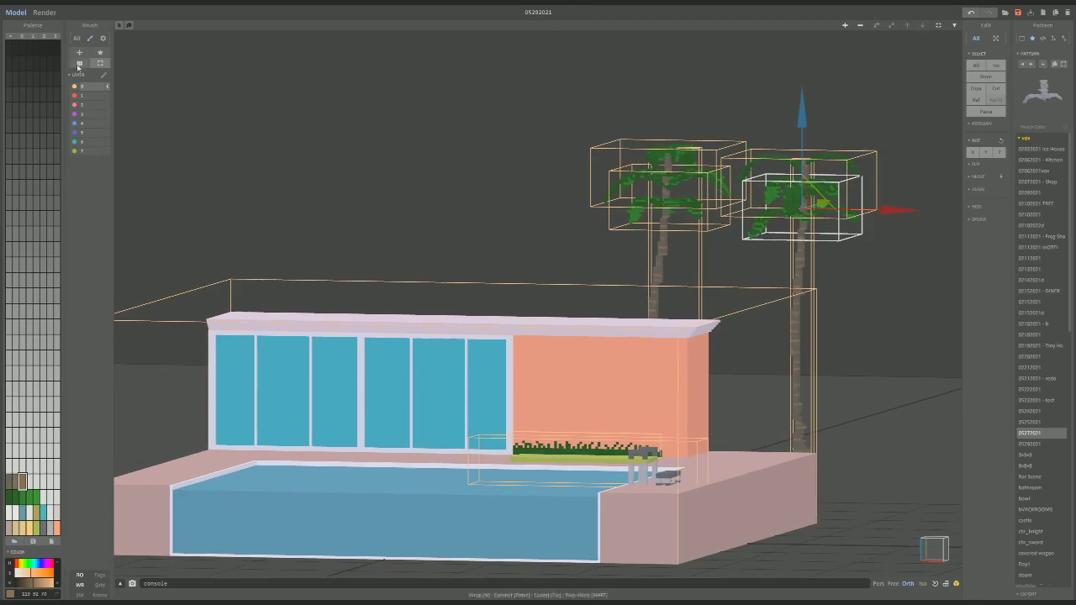
pyautogui.click(45, 12)
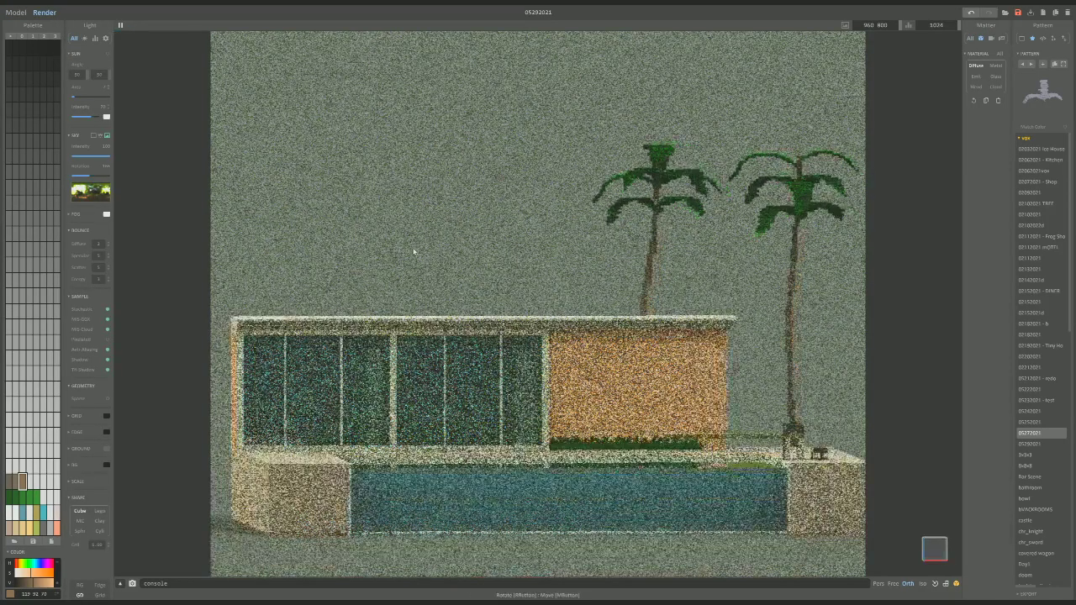
pyautogui.moveTo(413, 251); pyautogui.dragTo(436, 295, button='right')
pyautogui.scroll(-2, 436, 296)
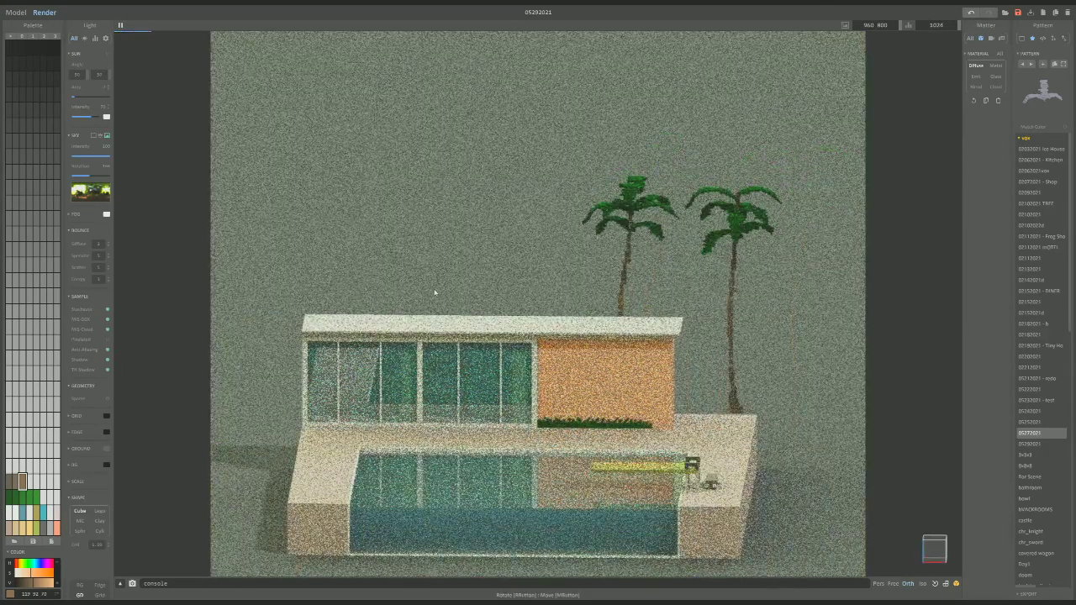
pyautogui.moveTo(484, 290); pyautogui.dragTo(502, 294, button='right')
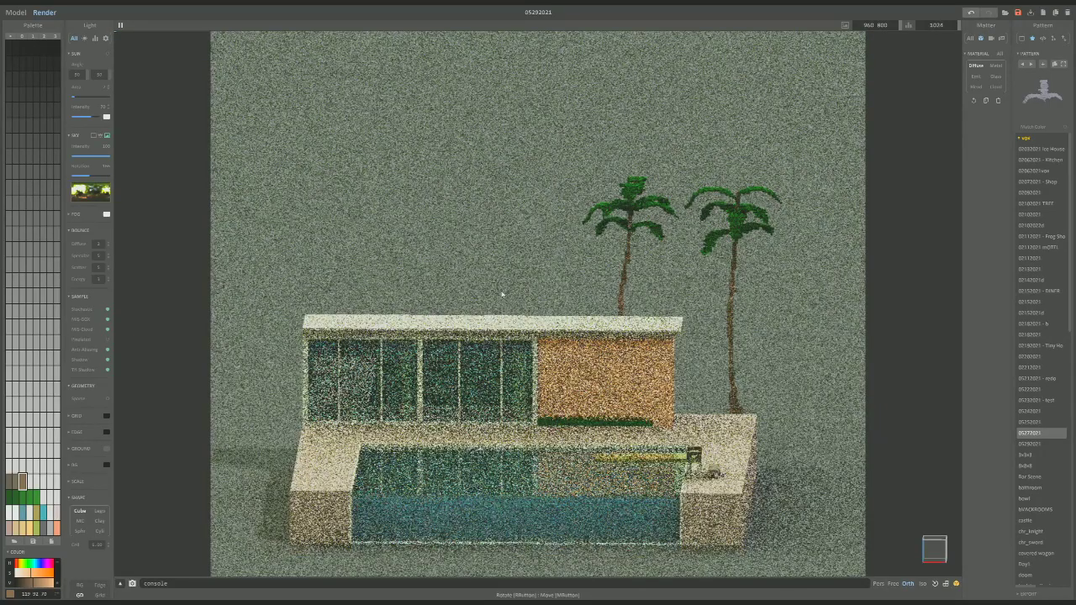
# Duplicate the pool house object in the model view and place the copy along positive Y, behind the palms.
pyautogui.click(16, 12)
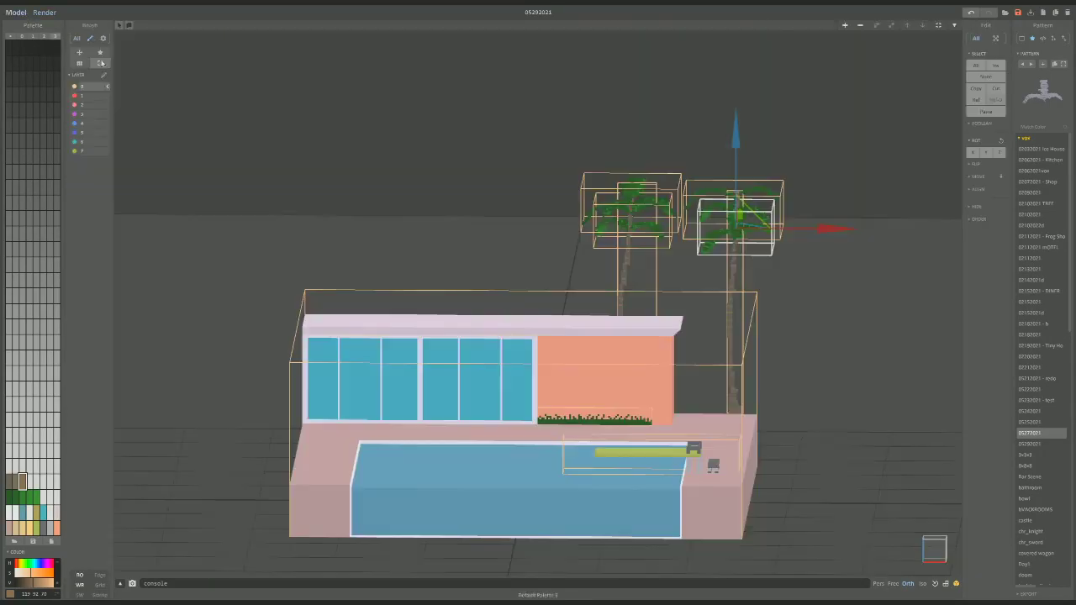
pyautogui.moveTo(521, 241); pyautogui.dragTo(393, 246, button='right')
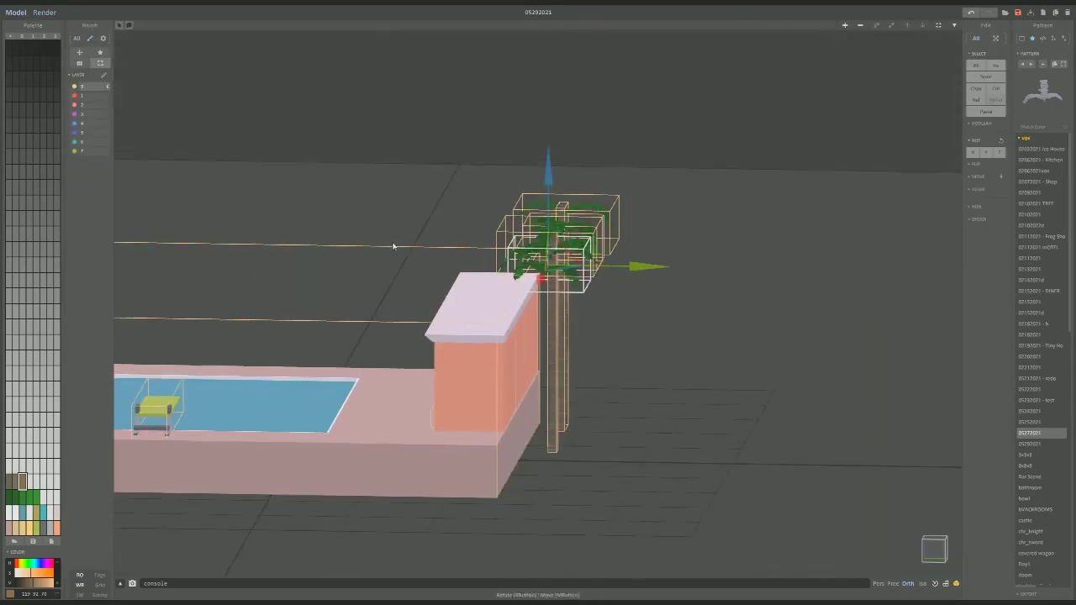
pyautogui.click(389, 322)
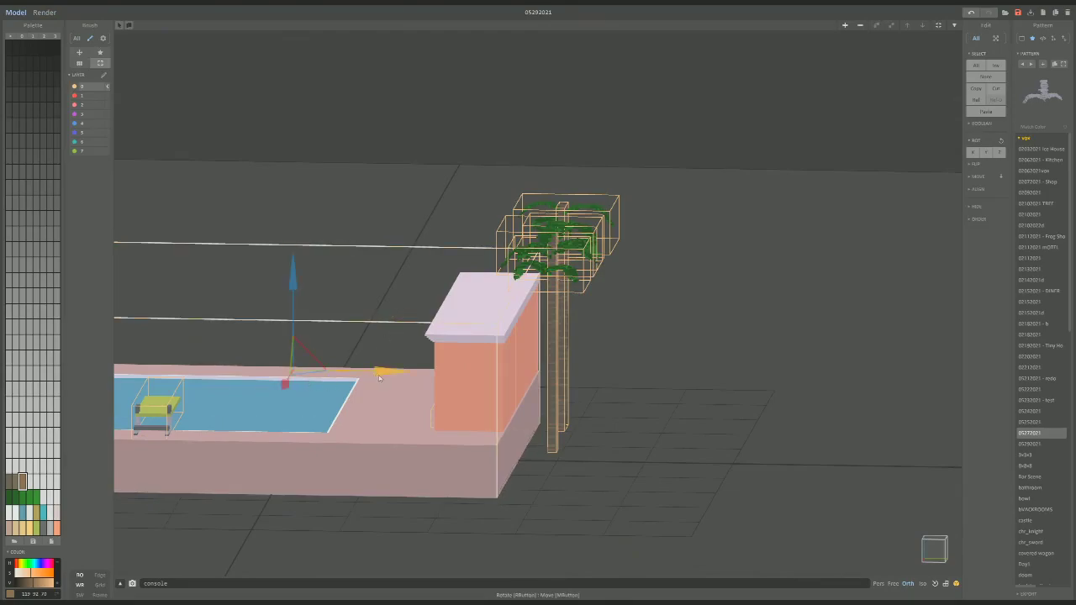
pyautogui.moveTo(386, 372); pyautogui.dragTo(840, 425)
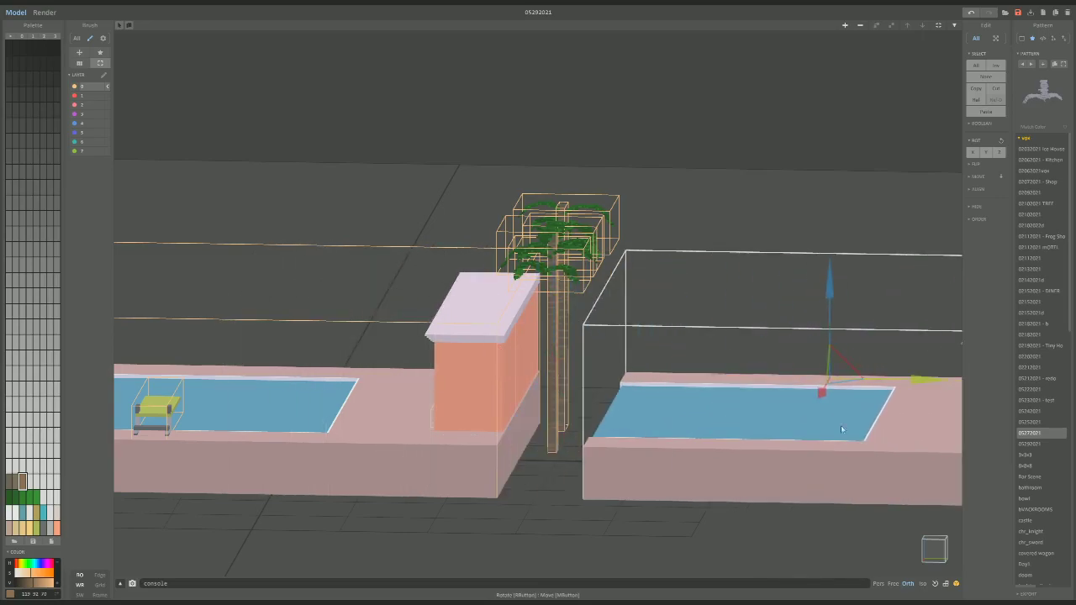
# Open the duplicated pool house for editing and erase all its pool water with the Face brush.
pyautogui.moveTo(841, 426); pyautogui.dragTo(865, 445, button='right')
pyautogui.press('Tab')
pyautogui.scroll(5, 761, 410)
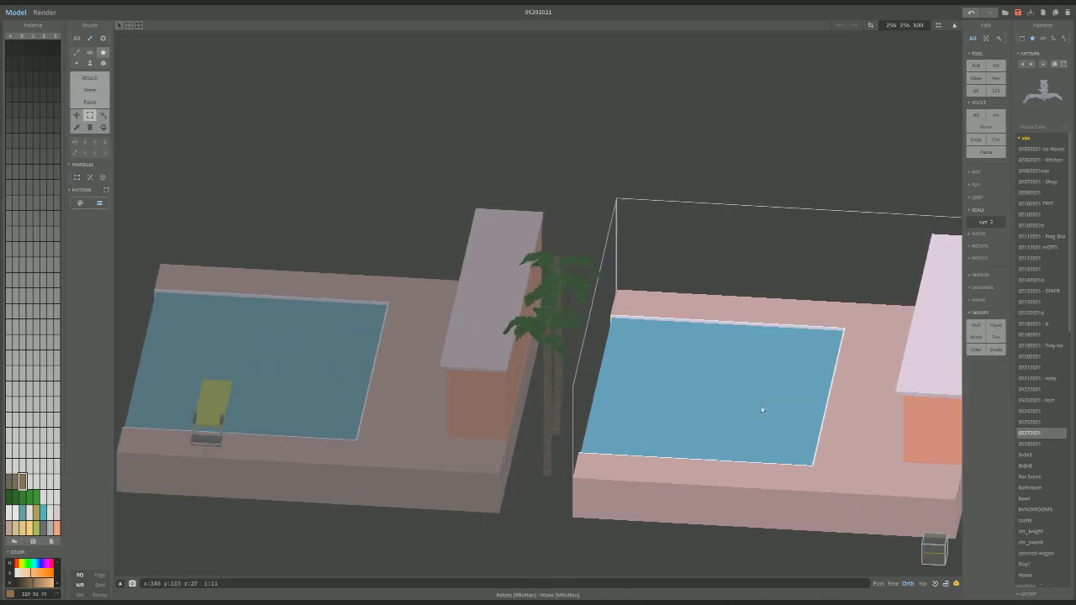
pyautogui.click(90, 89)
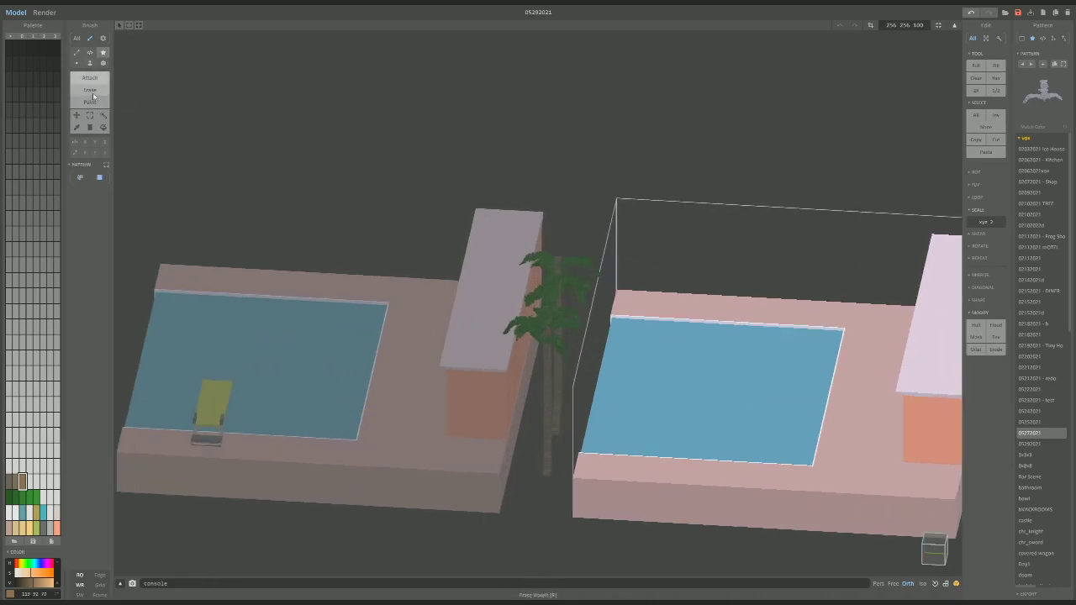
pyautogui.click(90, 63)
pyautogui.moveTo(683, 368); pyautogui.dragTo(685, 452)
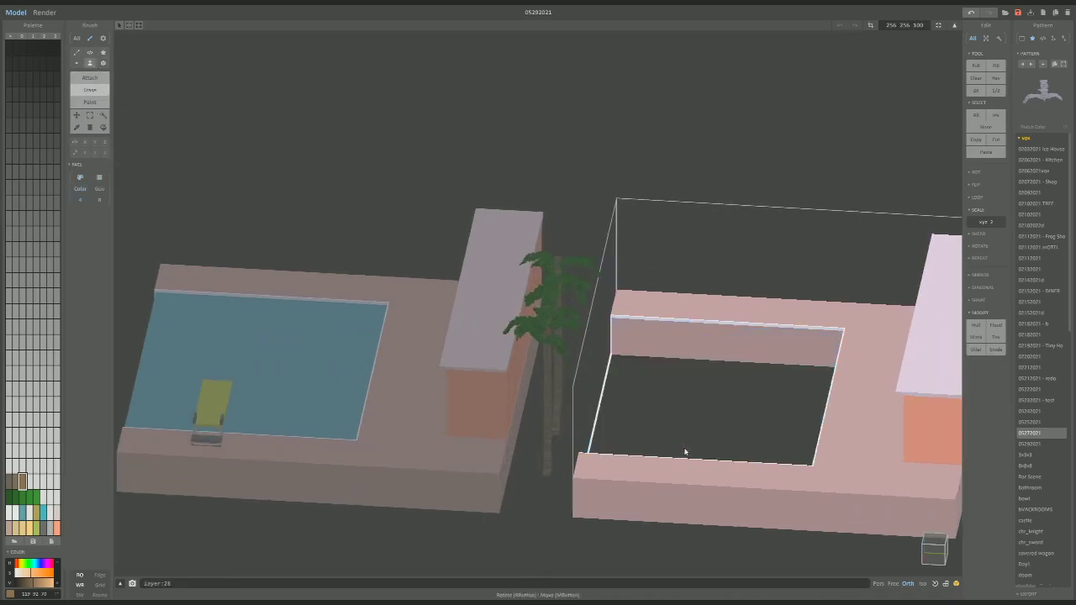
# Erase the house and the white pool rim from the duplicate, leaving only the pink deck.
pyautogui.moveTo(801, 362); pyautogui.dragTo(925, 296, button='right')
pyautogui.click(889, 254)
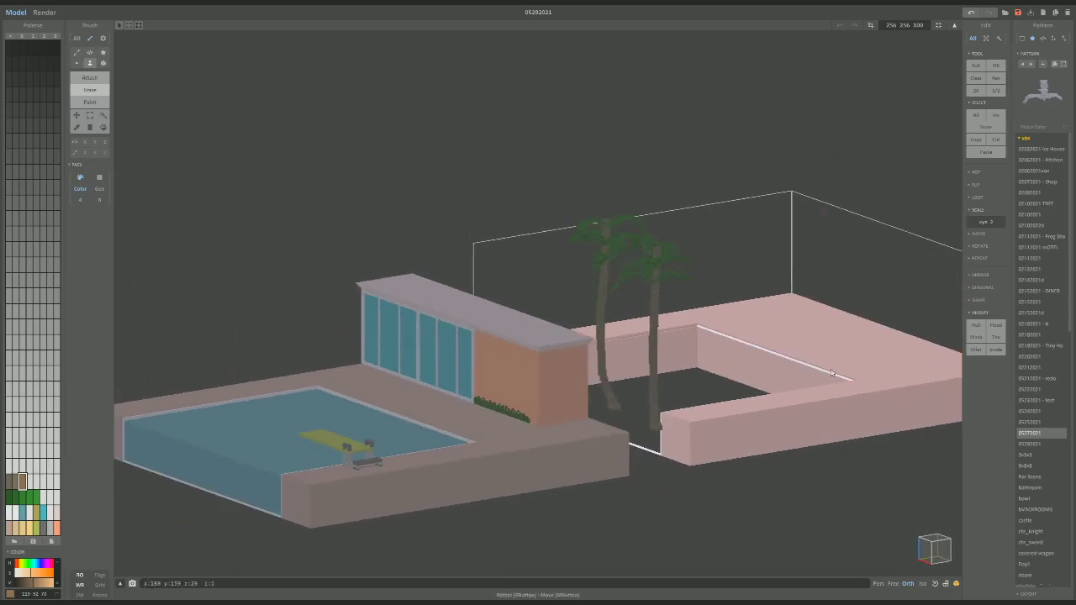
pyautogui.moveTo(832, 372); pyautogui.dragTo(784, 365, button='right')
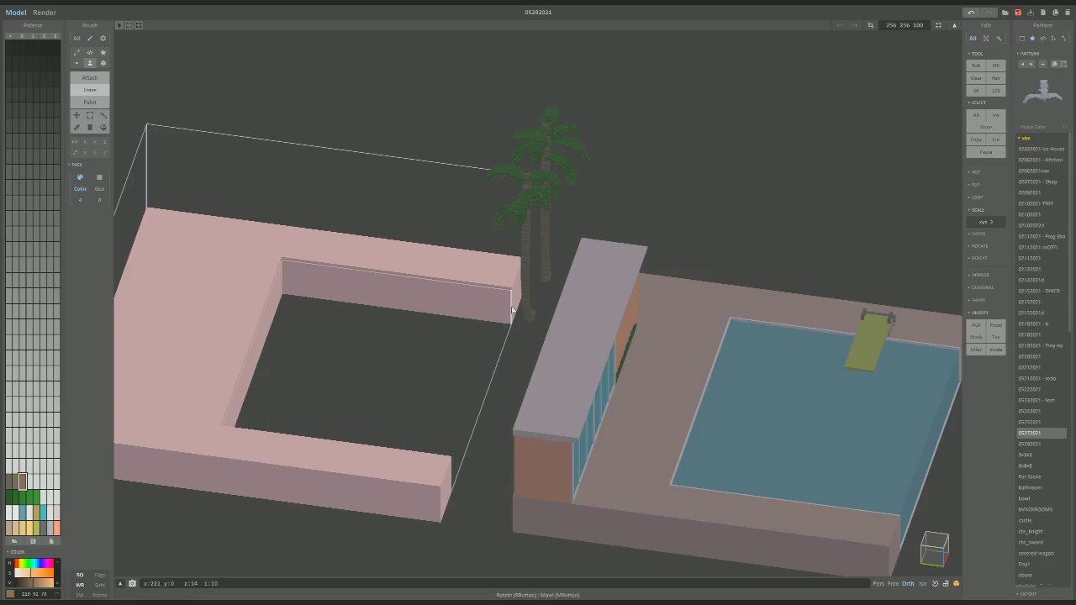
# Pick the deck's pink colour and extrude the inner pool wall to fill the duplicate's pool opening.
pyautogui.keyDown('alt'); pyautogui.click(474, 280); pyautogui.keyUp('alt')
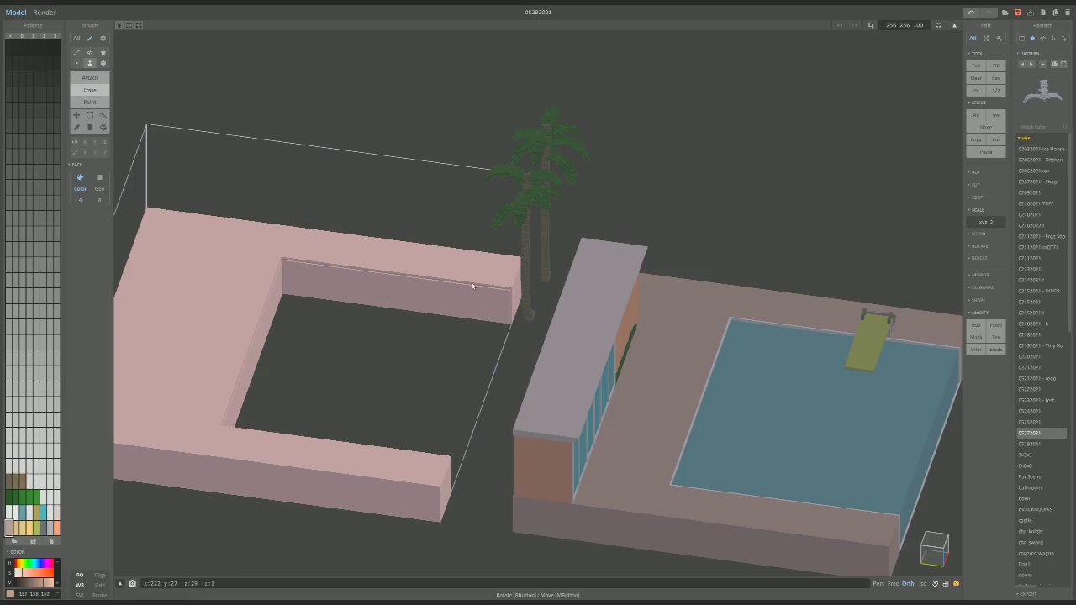
pyautogui.scroll(3, 269, 232)
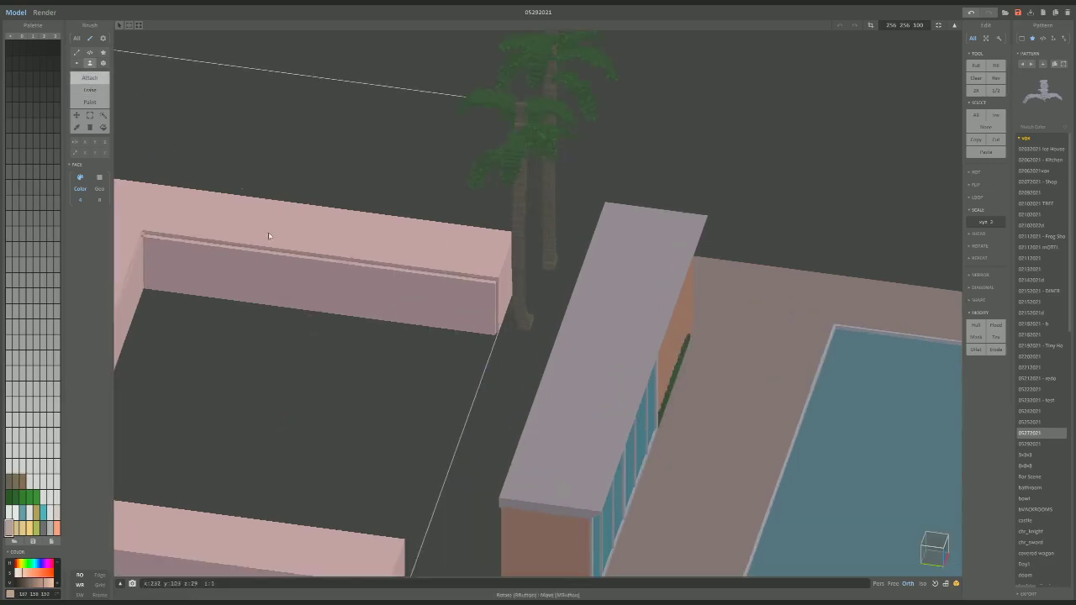
pyautogui.moveTo(268, 236); pyautogui.dragTo(288, 261, button='right')
pyautogui.moveTo(295, 313); pyautogui.dragTo(124, 517)
# Move the filled deck object along negative Y until it adjoins the original deck behind the house.
pyautogui.scroll(-5, 277, 388)
pyautogui.moveTo(276, 387); pyautogui.dragTo(202, 361, button='right')
pyautogui.press('Tab')
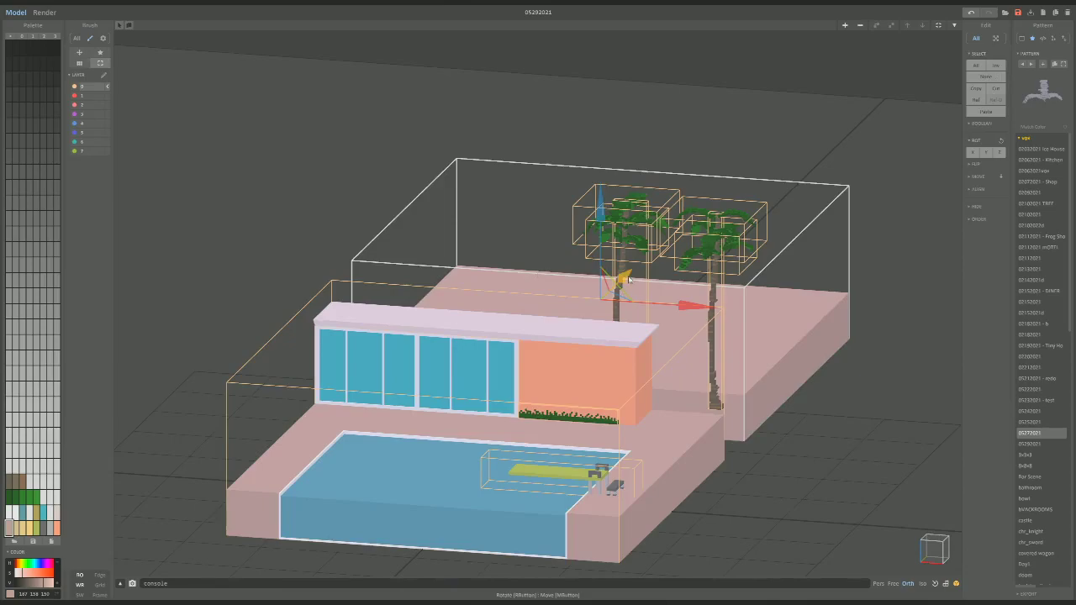
pyautogui.moveTo(627, 278); pyautogui.dragTo(579, 306)
pyautogui.moveTo(580, 305); pyautogui.dragTo(624, 382, button='right')
pyautogui.scroll(3, 624, 383)
pyautogui.moveTo(670, 431); pyautogui.dragTo(651, 372, button='right')
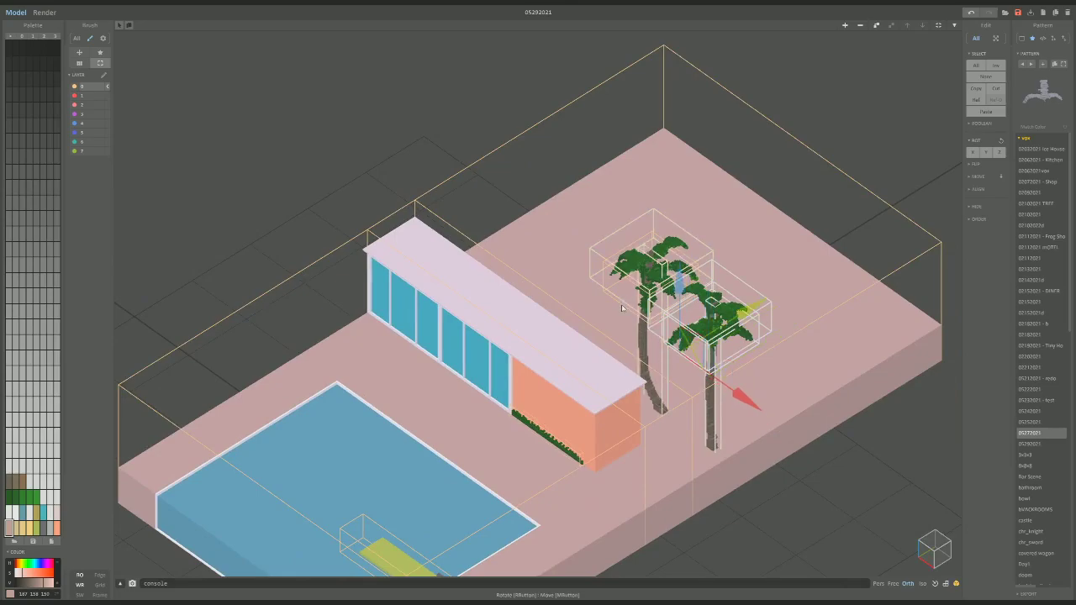
# Switch to the render view and recolour the ground a light mint green, framing the whole pool house.
pyautogui.moveTo(754, 391); pyautogui.dragTo(777, 362, button='right')
pyautogui.scroll(4, 765, 370)
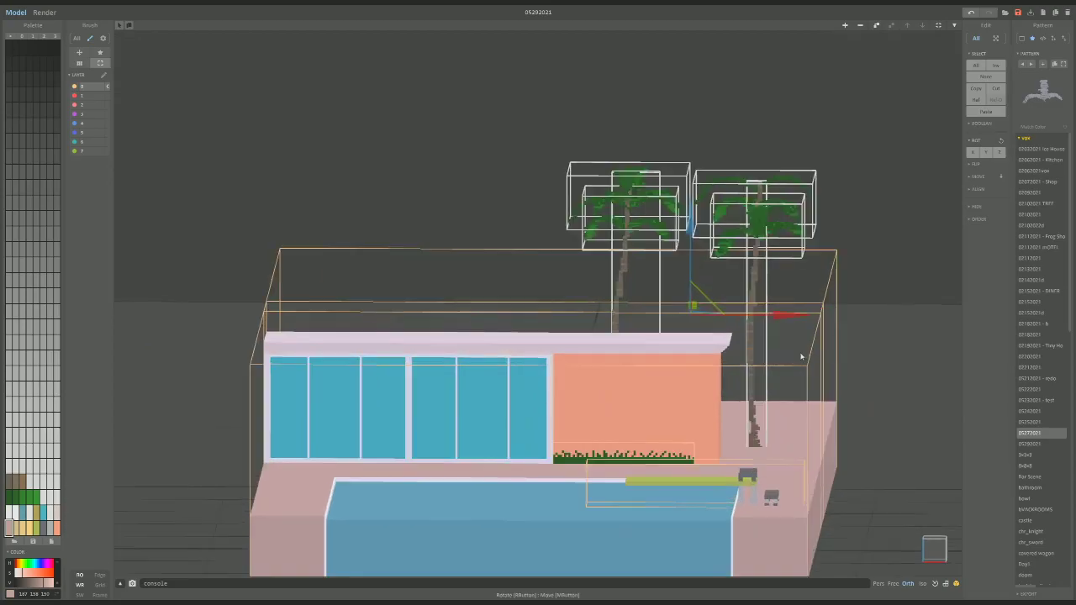
pyautogui.click(45, 12)
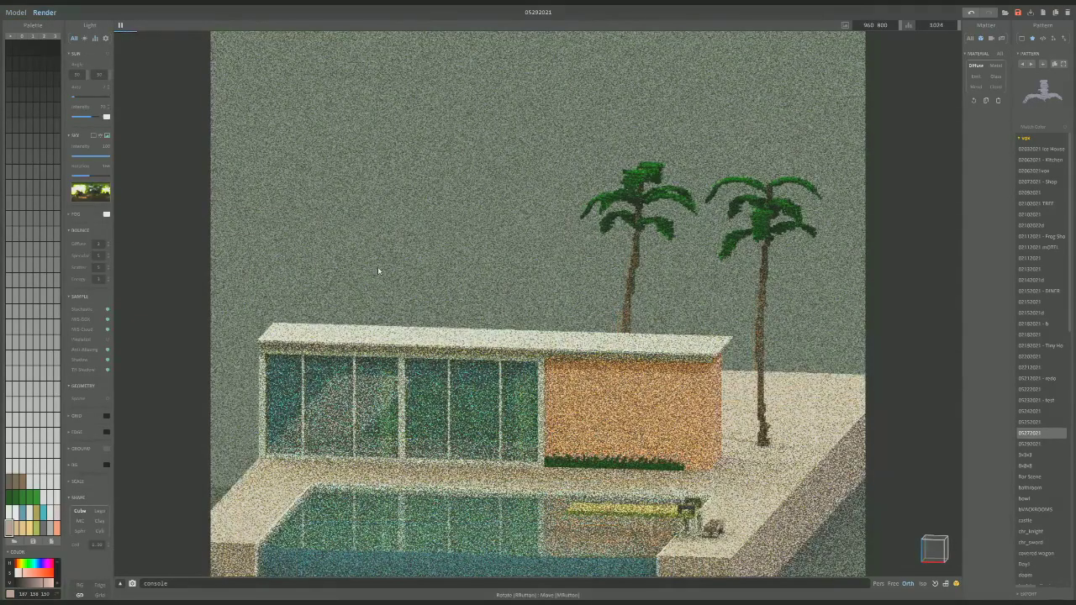
pyautogui.moveTo(378, 266); pyautogui.dragTo(374, 290, button='right')
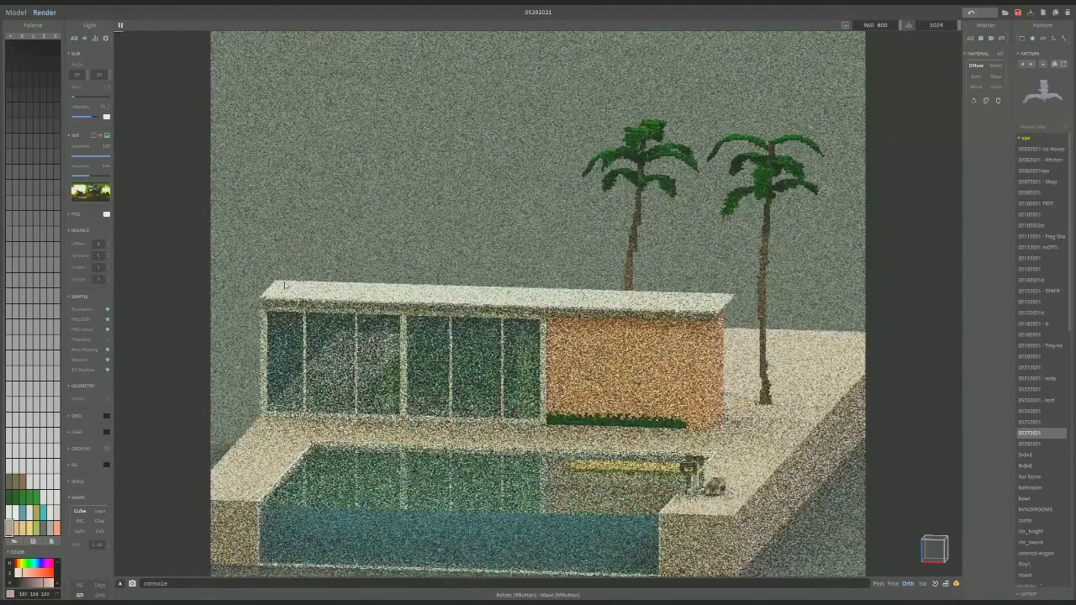
pyautogui.click(106, 449)
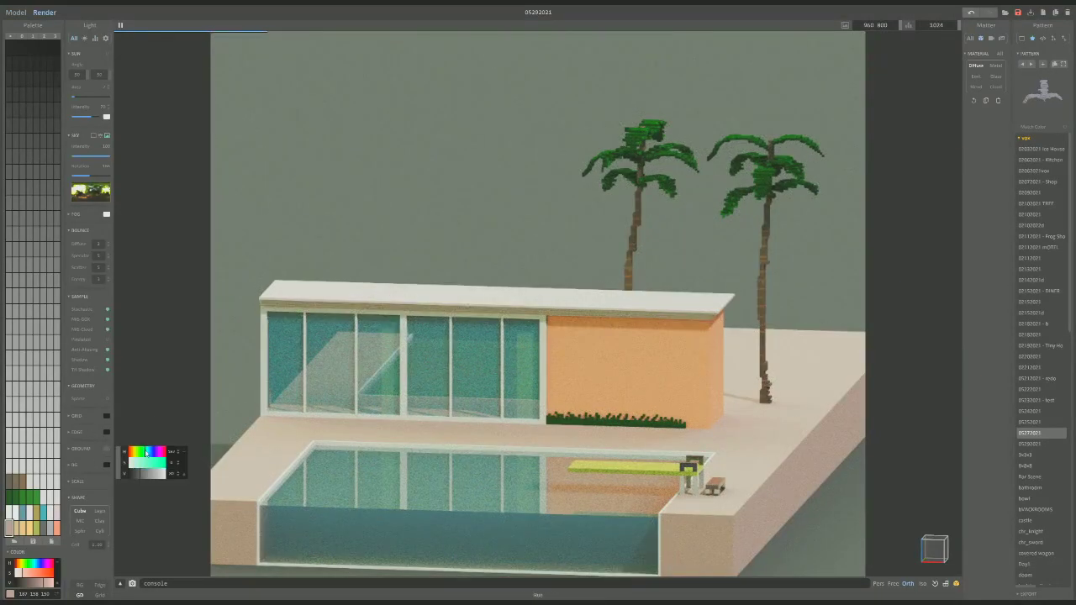
pyautogui.moveTo(144, 452); pyautogui.dragTo(143, 463)
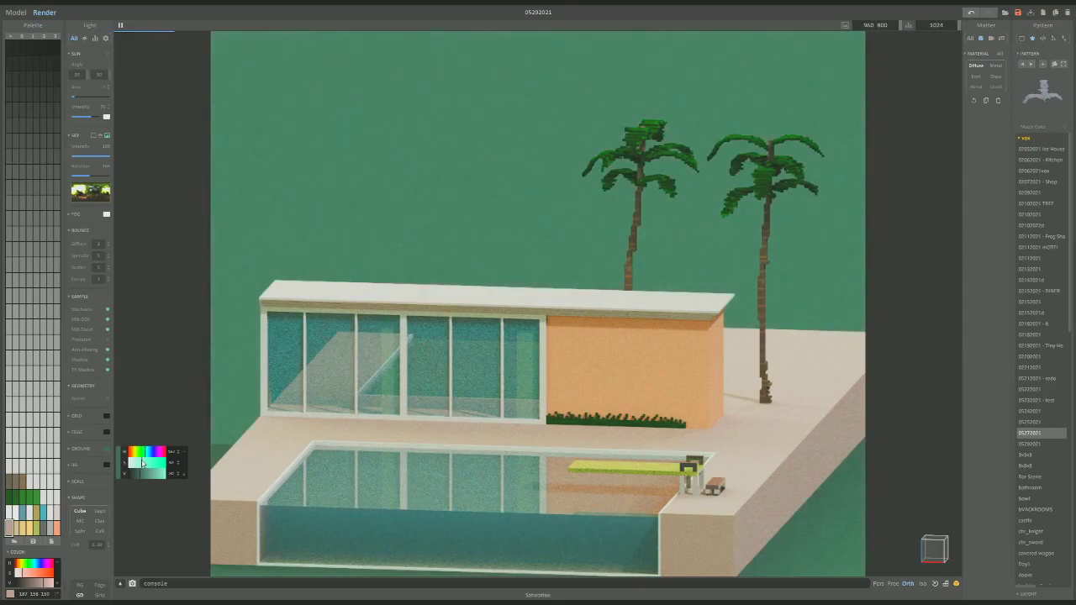
pyautogui.click(151, 477)
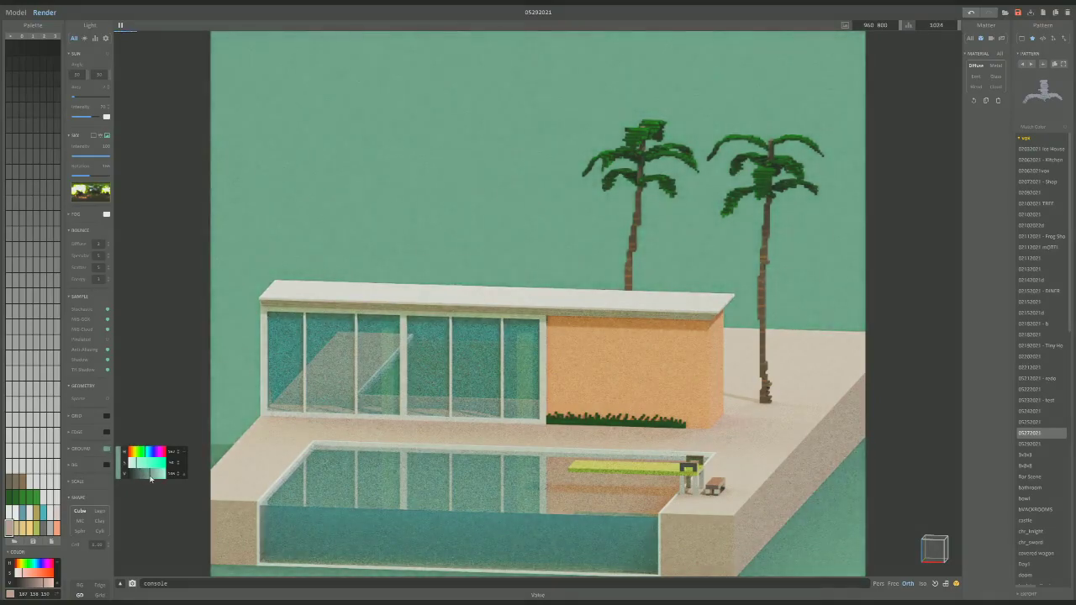
pyautogui.moveTo(445, 430); pyautogui.dragTo(439, 443, button='right')
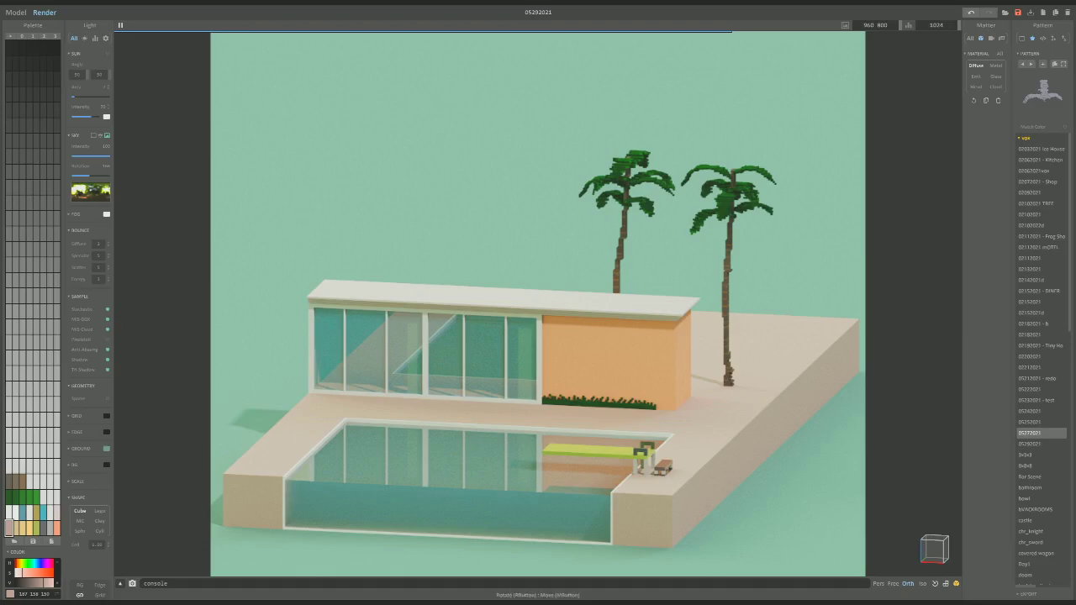
pyautogui.moveTo(786, 264)
pyautogui.mouseDown(button='right')
pyautogui.moveTo(774, 260)
pyautogui.moveTo(769, 276)
pyautogui.mouseUp(button='right')
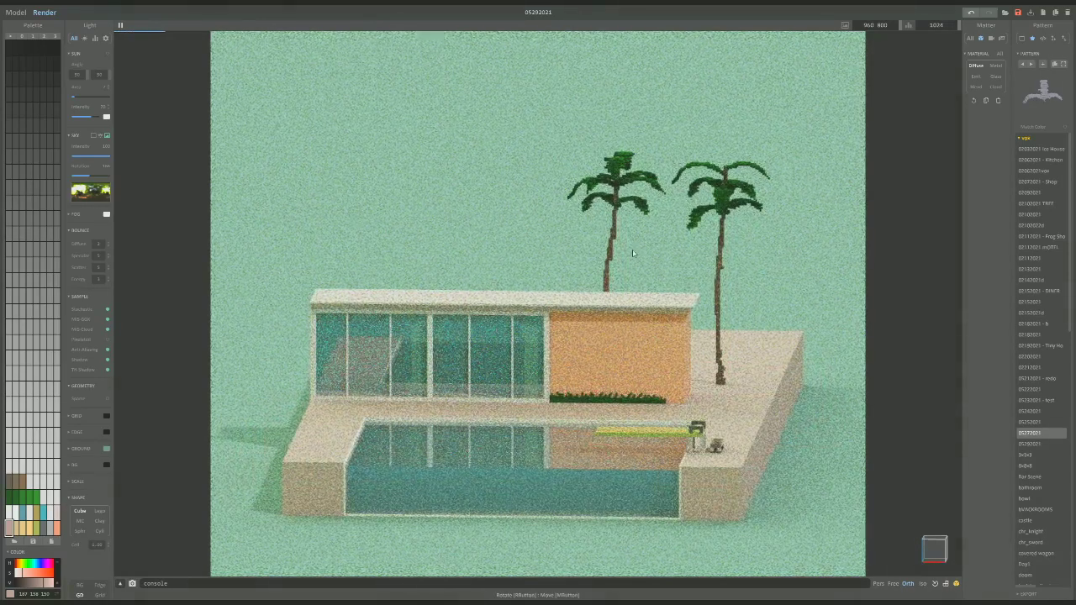
# Return to modelling, select the palm behind the house roof and move it along X and Y closer to the other palm.
pyautogui.click(13, 13)
pyautogui.scroll(6, 527, 149)
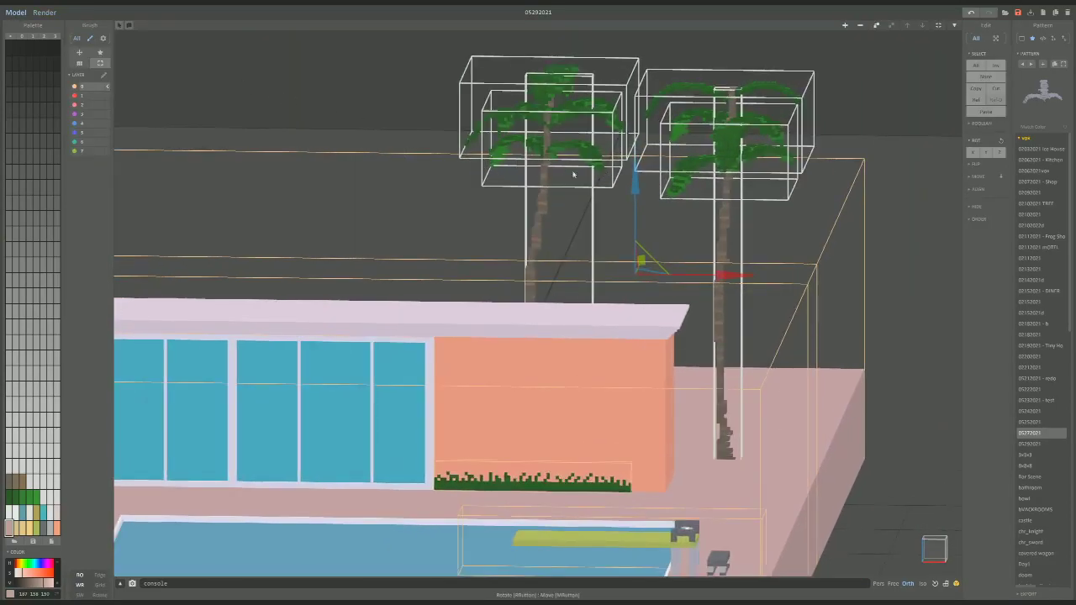
pyautogui.click(557, 172)
pyautogui.moveTo(557, 160); pyautogui.dragTo(579, 191, button='right')
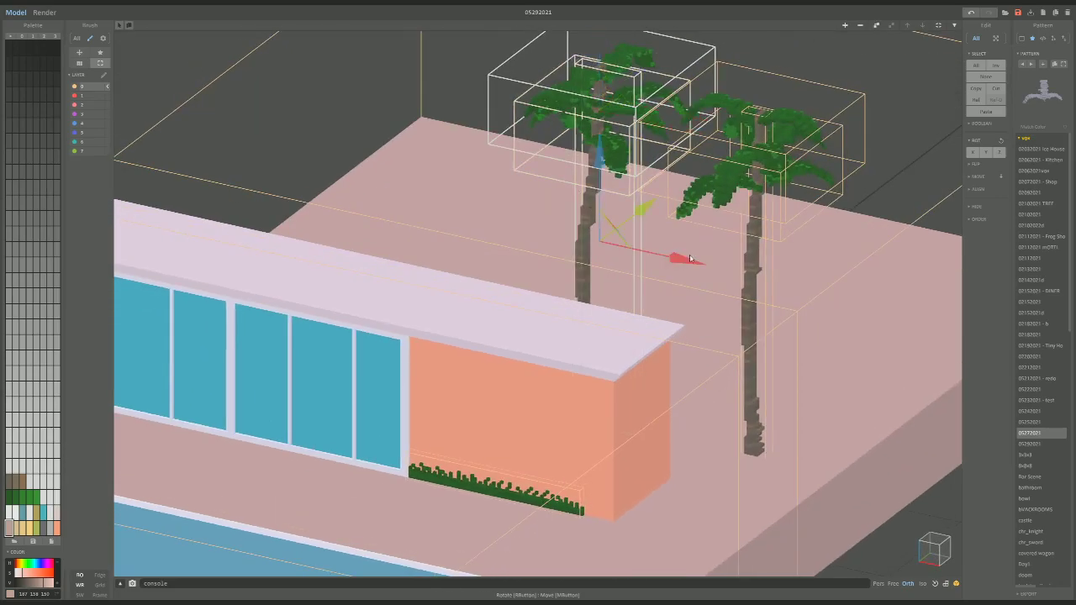
pyautogui.moveTo(681, 257); pyautogui.dragTo(702, 265)
pyautogui.moveTo(701, 265); pyautogui.dragTo(657, 228, button='right')
pyautogui.moveTo(657, 228)
pyautogui.mouseDown()
pyautogui.moveTo(630, 246)
pyautogui.moveTo(647, 240)
pyautogui.mouseUp()
pyautogui.moveTo(647, 241); pyautogui.dragTo(786, 227, button='right')
# Render the scene to check how the two palms are placed behind the house.
pyautogui.click(45, 12)
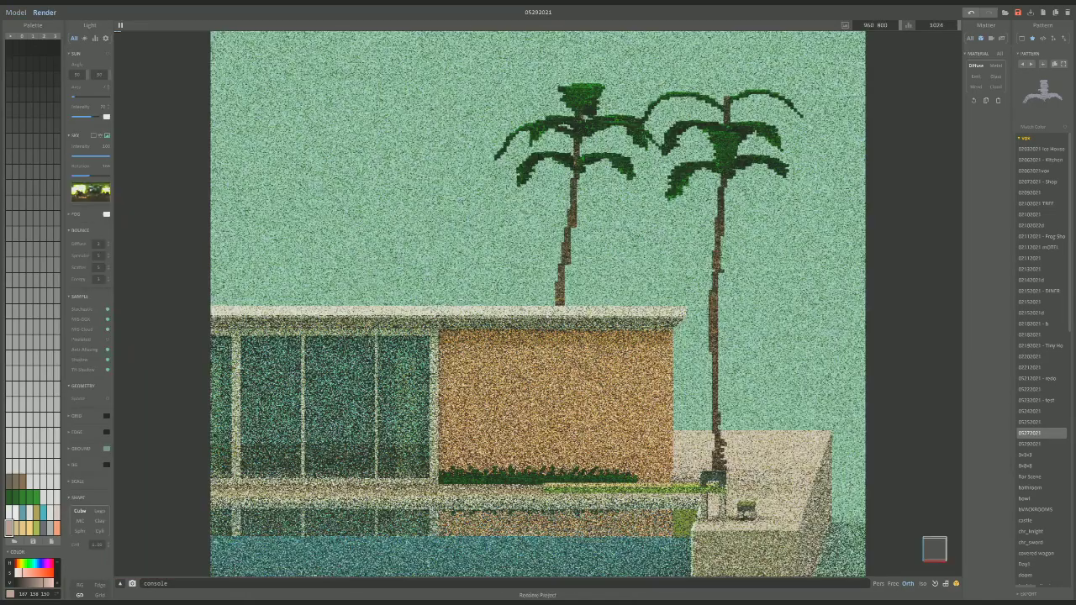
pyautogui.moveTo(575, 77); pyautogui.dragTo(495, 131, button='right')
pyautogui.scroll(2, 651, 121)
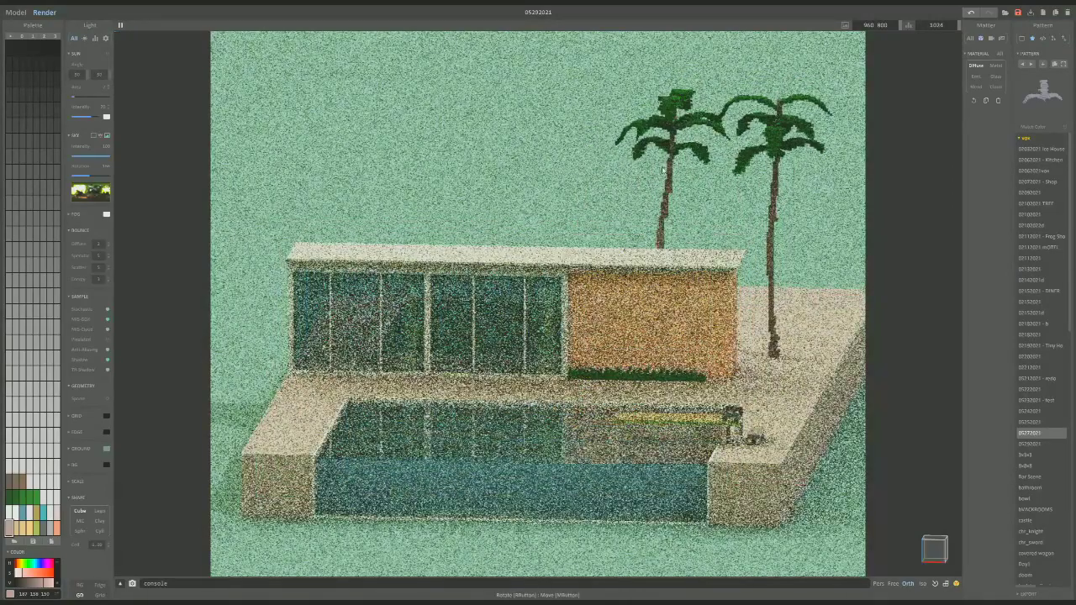
# Open the rear deck extension for editing and erase its back face layers, leaving a narrow strip beside the palms.
pyautogui.click(16, 12)
pyautogui.moveTo(484, 196); pyautogui.dragTo(618, 323, button='right')
pyautogui.scroll(2, 615, 339)
pyautogui.click(673, 345)
pyautogui.press('Tab')
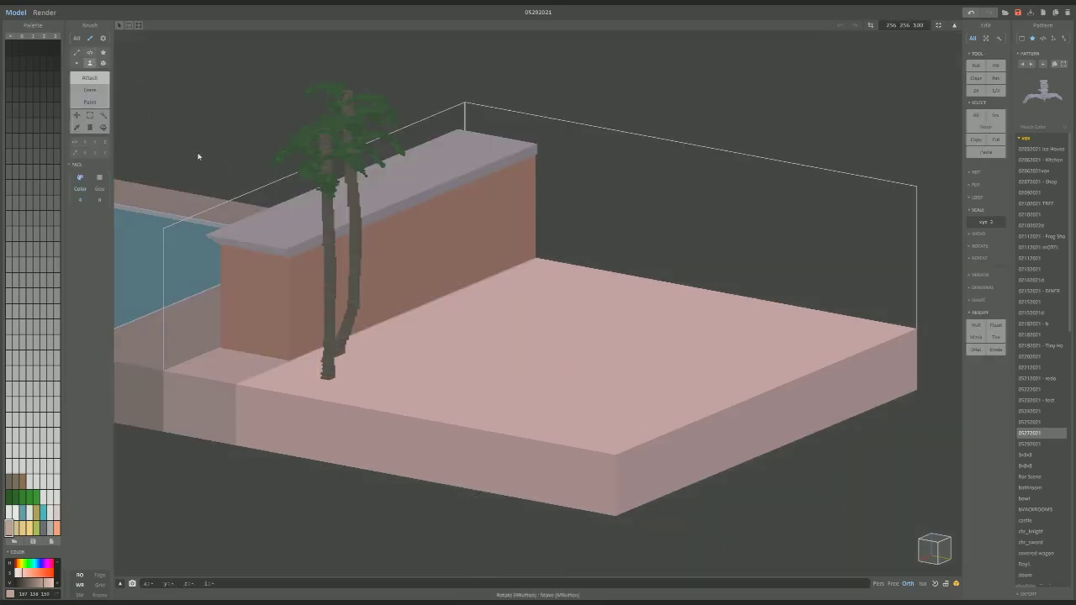
pyautogui.click(90, 89)
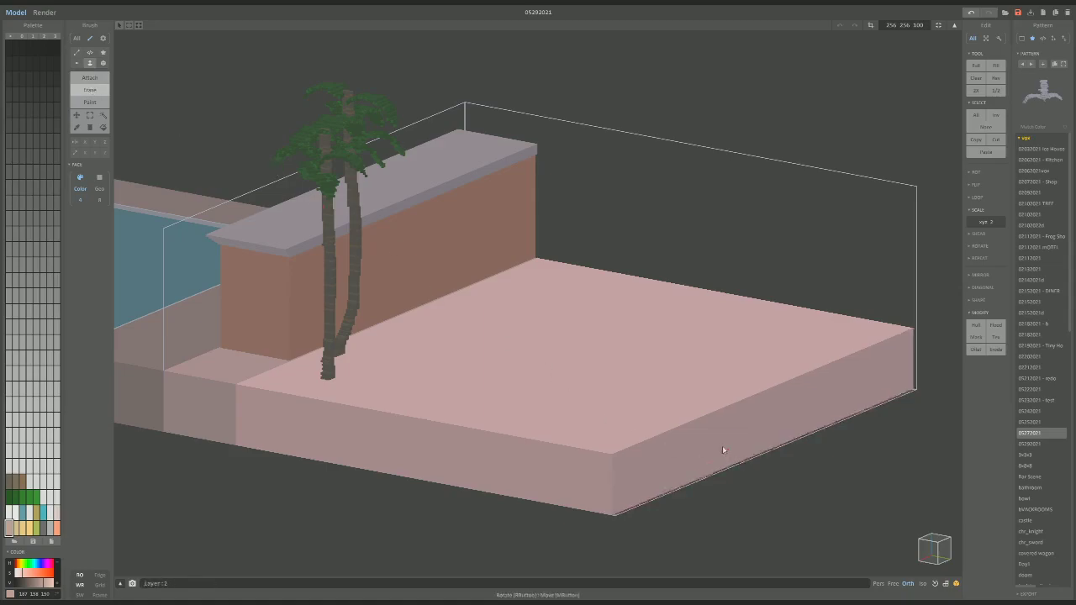
pyautogui.moveTo(721, 445); pyautogui.dragTo(488, 384)
pyautogui.moveTo(436, 370); pyautogui.dragTo(570, 367, button='right')
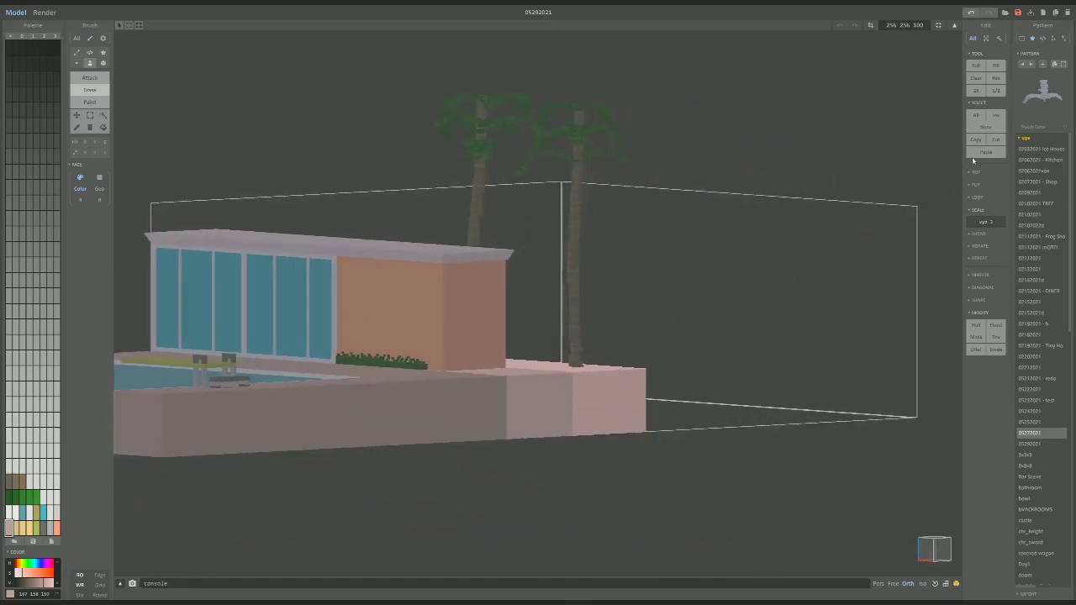
# Render the pool house with the shortened rear deck and examine it from the front, slightly above.
pyautogui.click(979, 300)
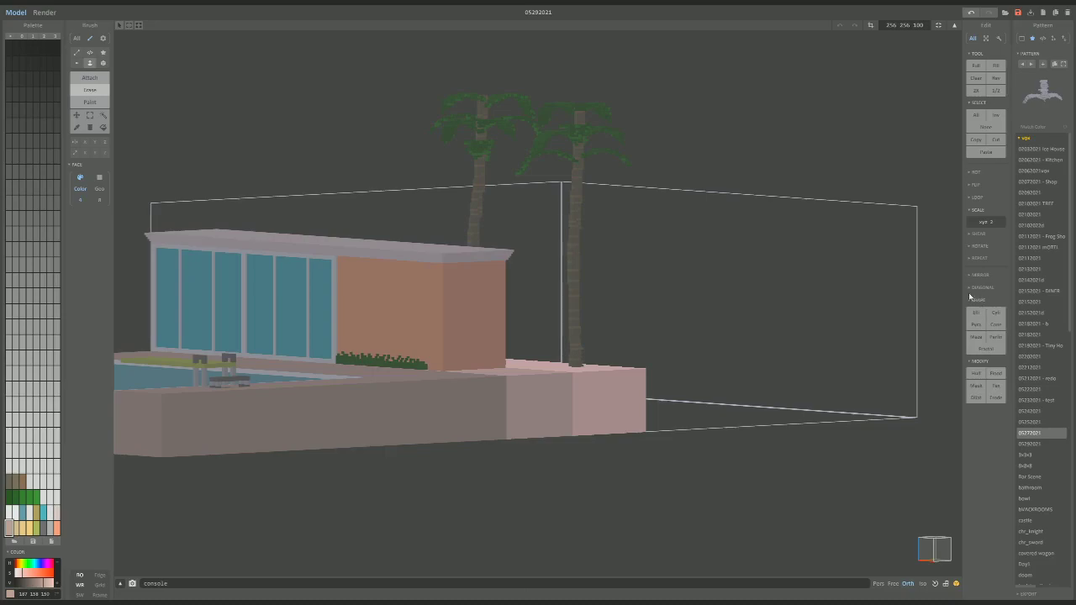
pyautogui.click(975, 300)
pyautogui.moveTo(949, 311); pyautogui.dragTo(857, 330, button='right')
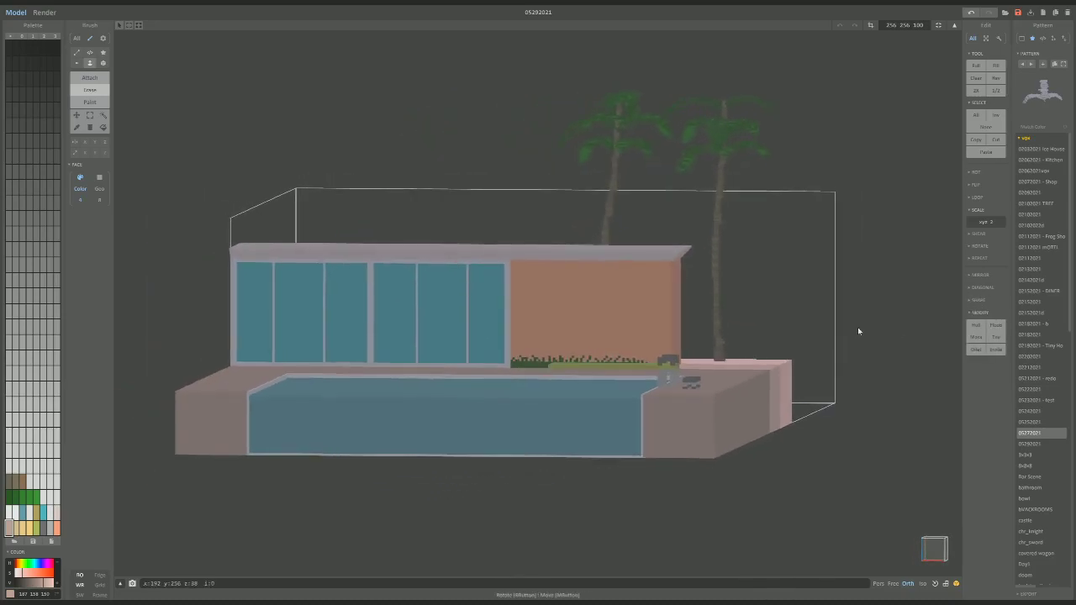
pyautogui.click(45, 12)
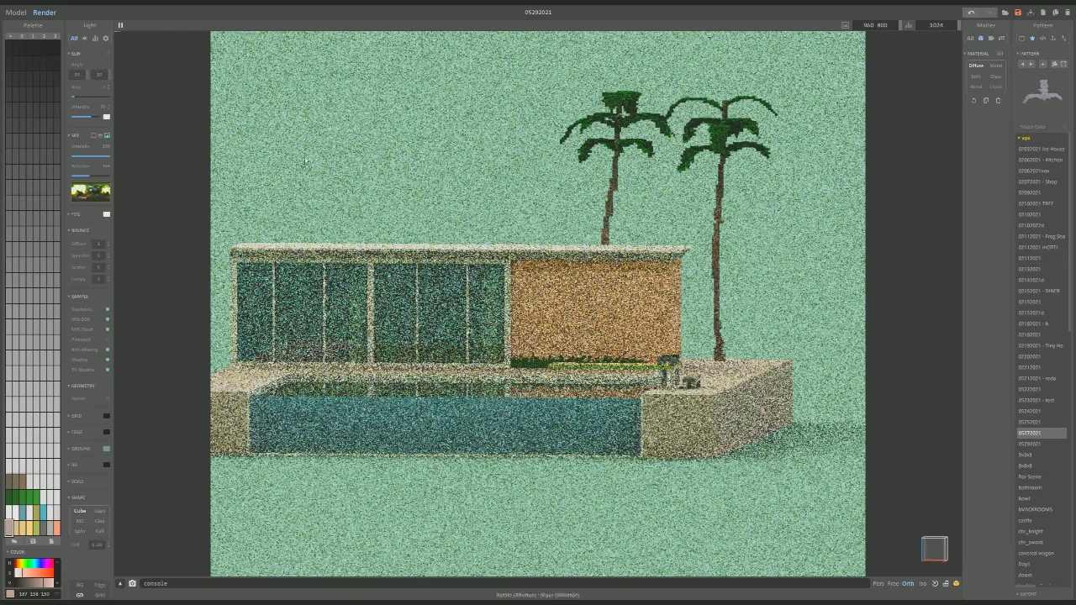
pyautogui.moveTo(349, 192); pyautogui.dragTo(584, 257, button='right')
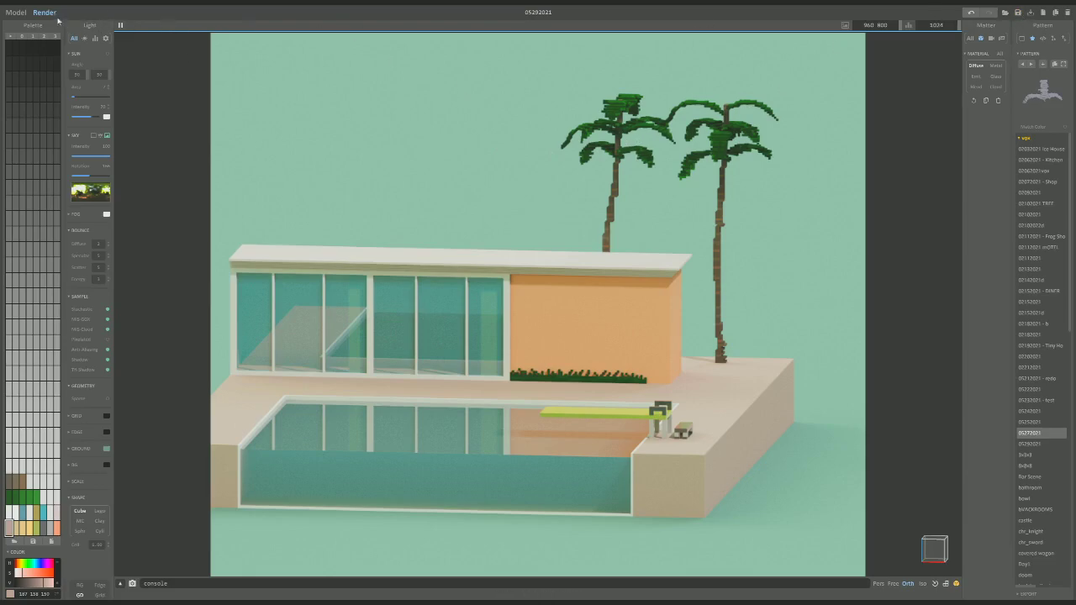
# Add a new empty object in object mode, raise it above the pool and move it along X toward the glass wall.
pyautogui.click(16, 12)
pyautogui.press('Tab')
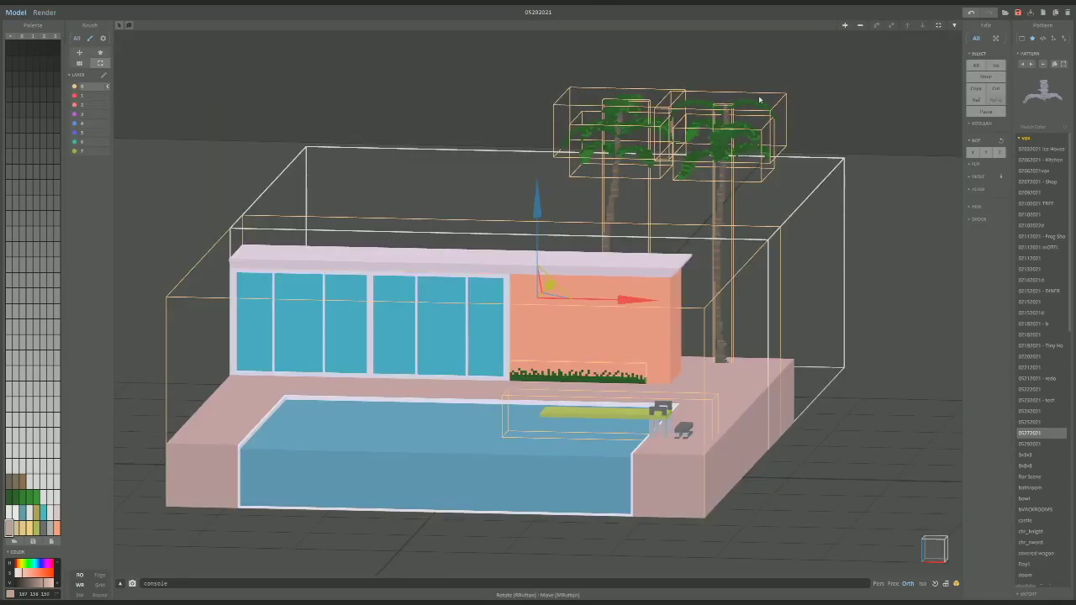
pyautogui.moveTo(742, 144); pyautogui.dragTo(633, 211, button='right')
pyautogui.scroll(2, 634, 211)
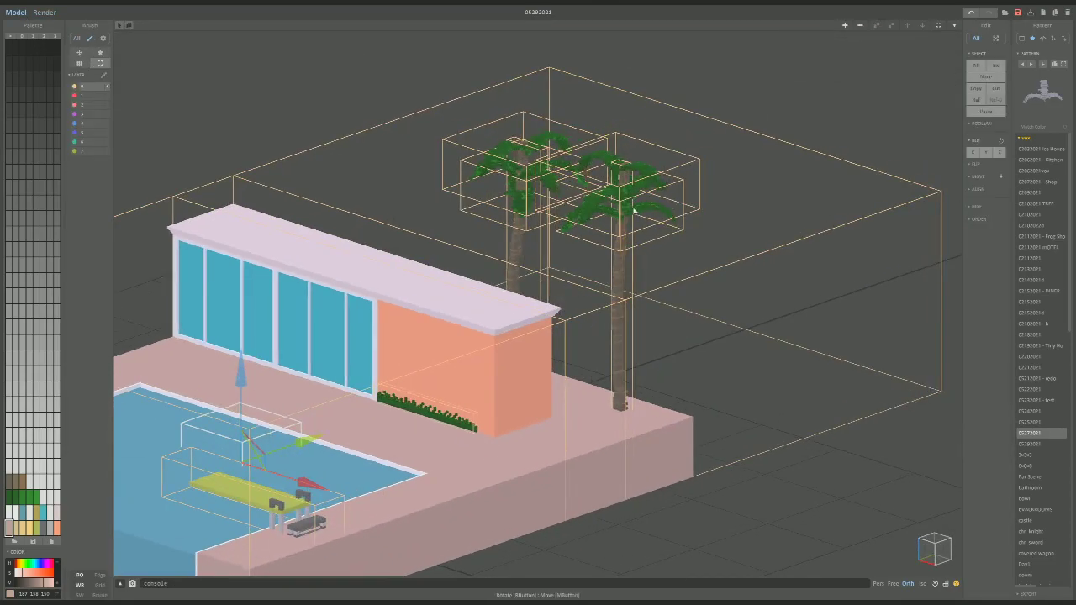
pyautogui.moveTo(633, 211); pyautogui.dragTo(606, 248, button='middle')
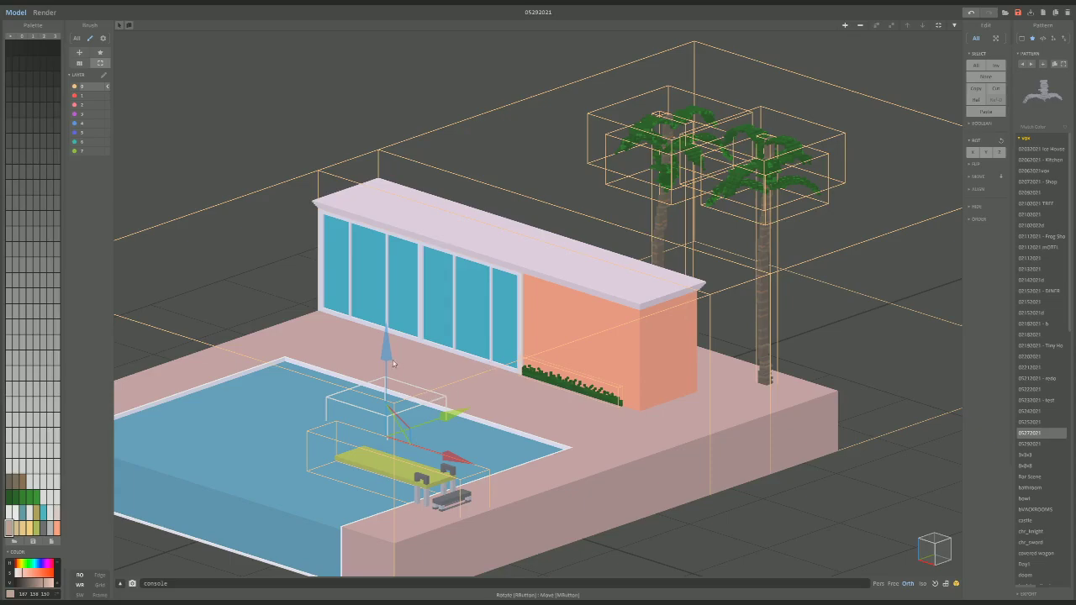
pyautogui.moveTo(393, 363); pyautogui.dragTo(391, 286)
pyautogui.moveTo(458, 357); pyautogui.dragTo(496, 366)
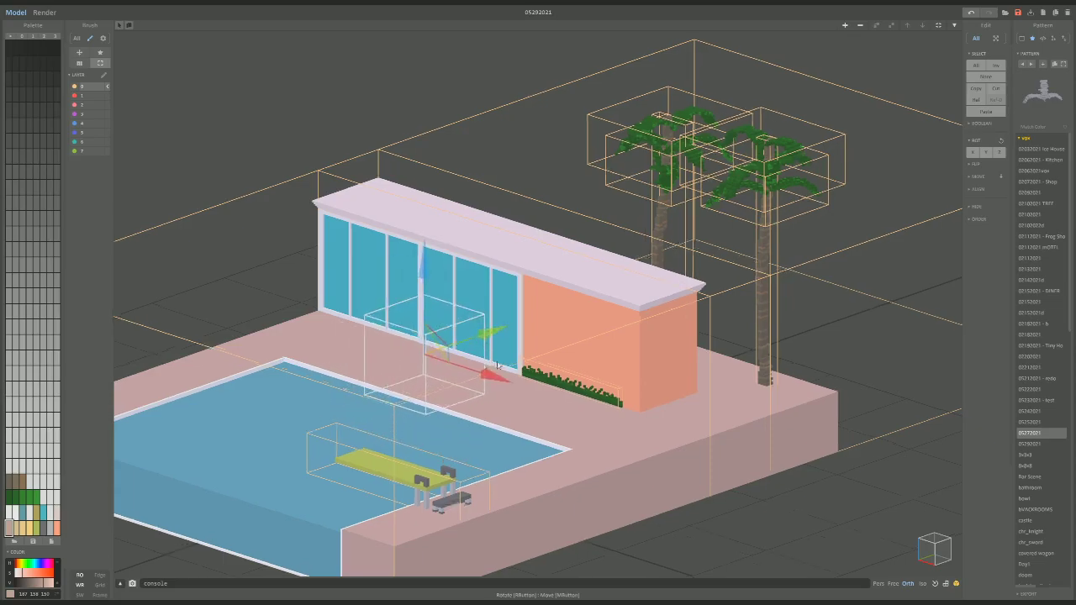
pyautogui.scroll(3, 538, 361)
pyautogui.moveTo(497, 366); pyautogui.dragTo(553, 368, button='right')
pyautogui.scroll(1, 694, 307)
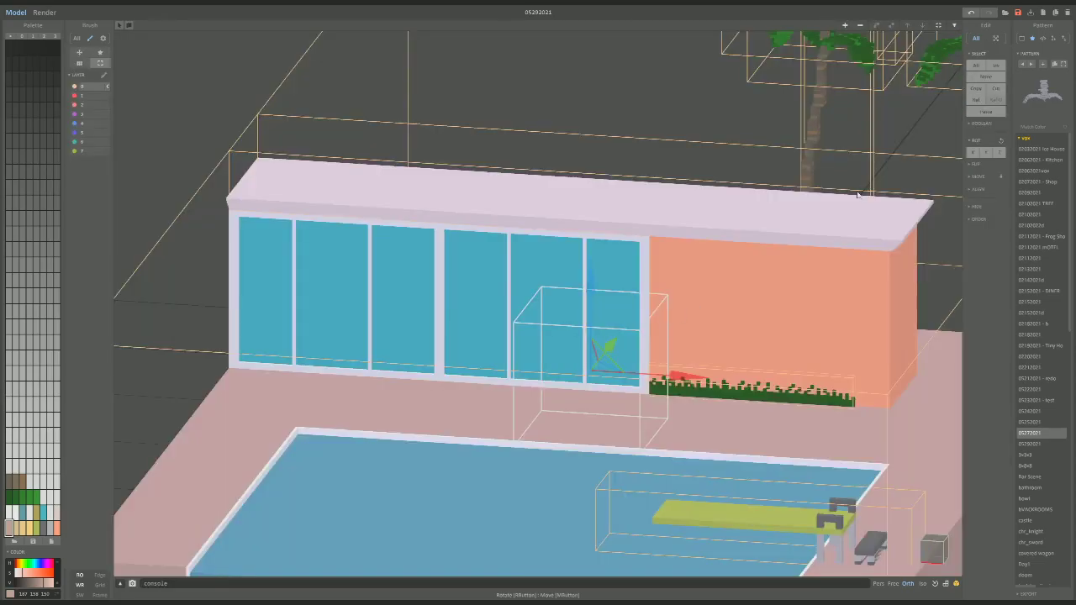
pyautogui.press('Tab')
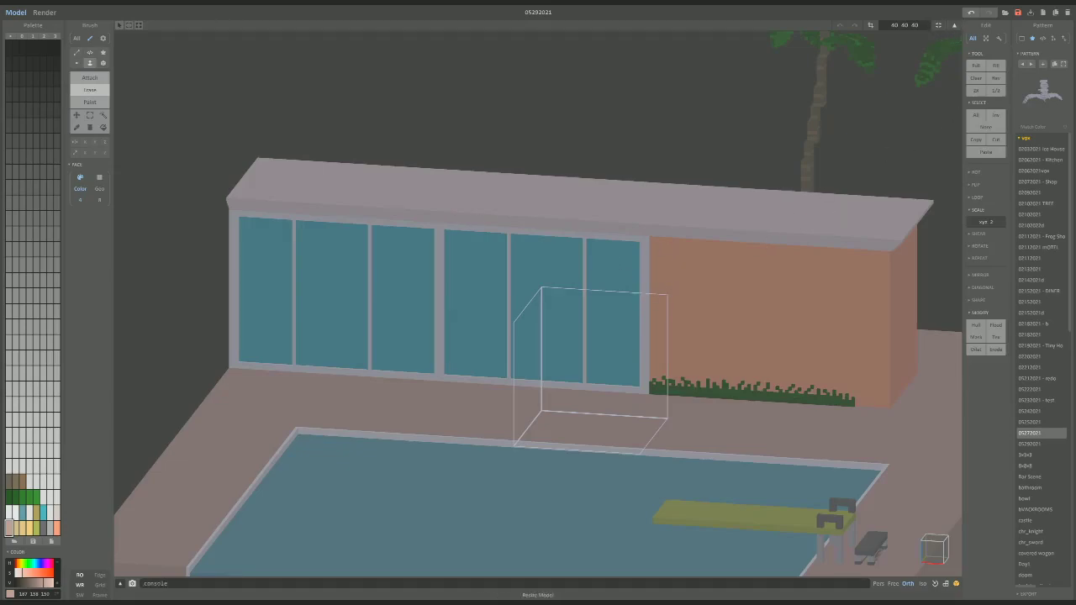
pyautogui.click(903, 24)
pyautogui.press('1')
pyautogui.press('Tab')
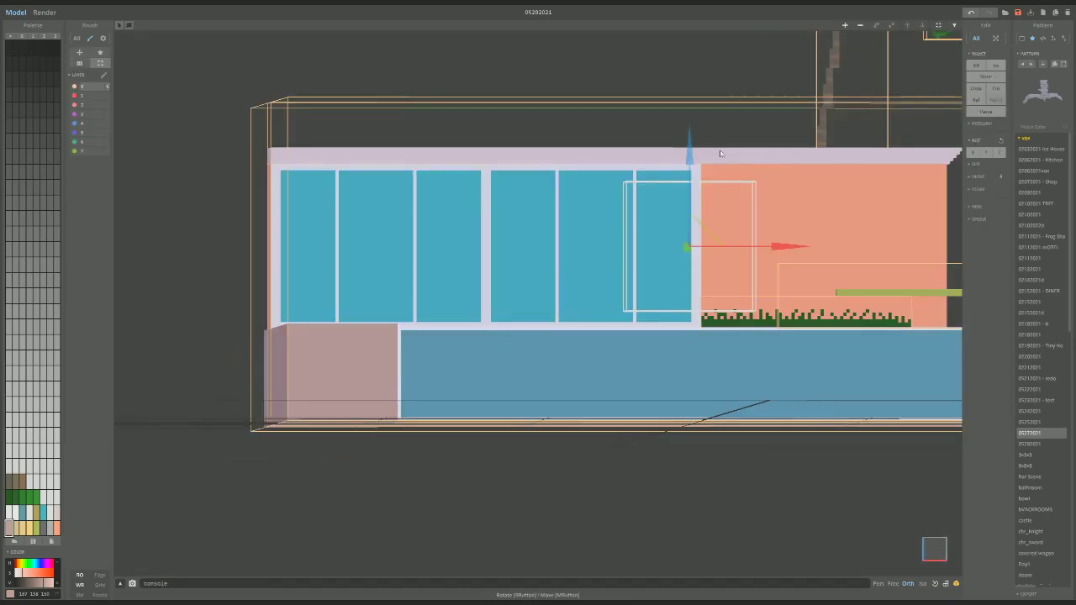
# Lower the new empty object to deck level and shift it along X and Y onto the deck before the glass wall.
pyautogui.moveTo(695, 151); pyautogui.dragTo(696, 180)
pyautogui.moveTo(695, 180); pyautogui.dragTo(682, 186, button='right')
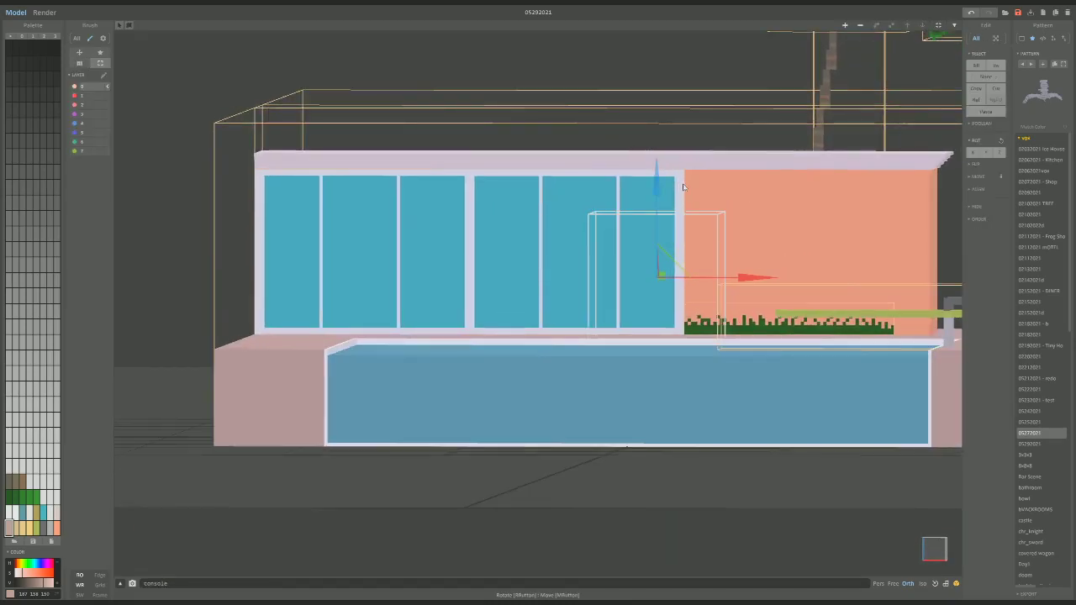
pyautogui.moveTo(665, 199); pyautogui.dragTo(663, 195)
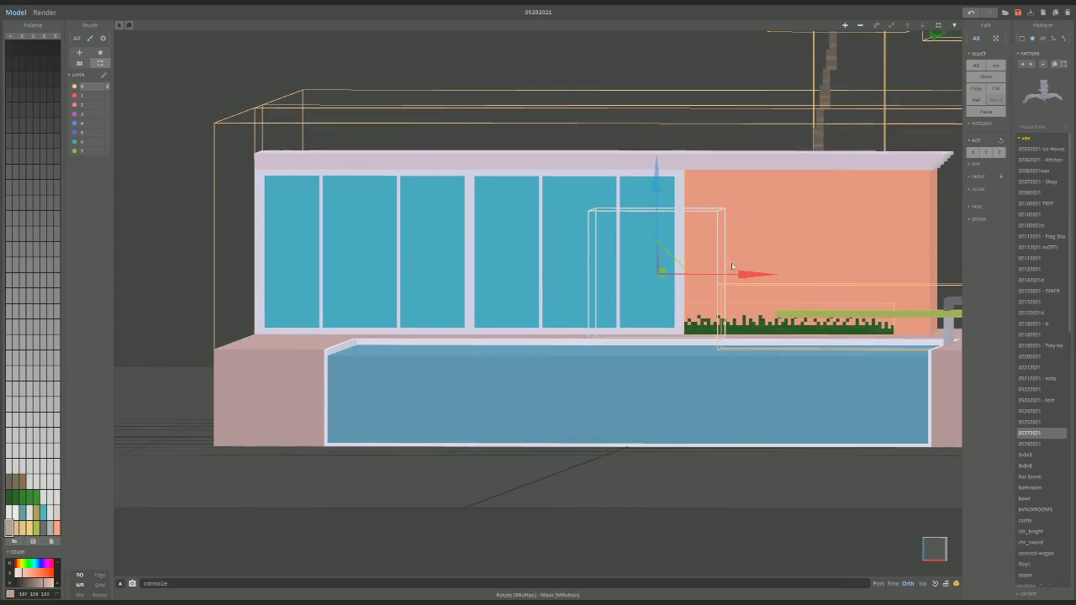
pyautogui.moveTo(743, 275); pyautogui.dragTo(654, 274)
pyautogui.scroll(10, 708, 268)
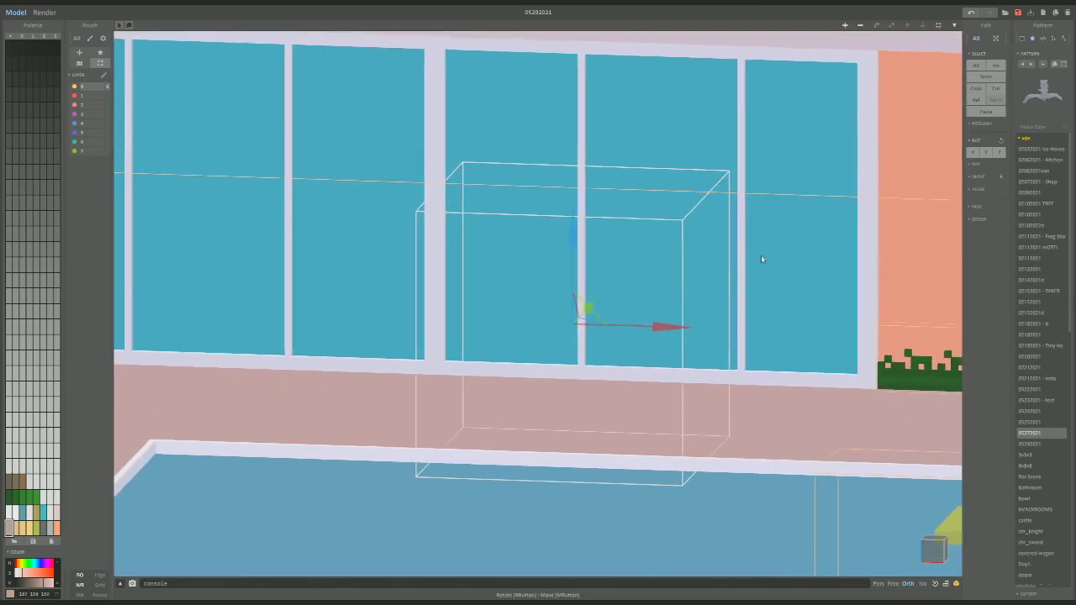
pyautogui.moveTo(760, 258); pyautogui.dragTo(504, 357, button='right')
pyautogui.moveTo(389, 418); pyautogui.dragTo(415, 398, button='right')
pyautogui.moveTo(499, 296); pyautogui.dragTo(557, 265)
# Open the empty object for editing and resize its volume to 20 20 20.
pyautogui.scroll(-5, 610, 257)
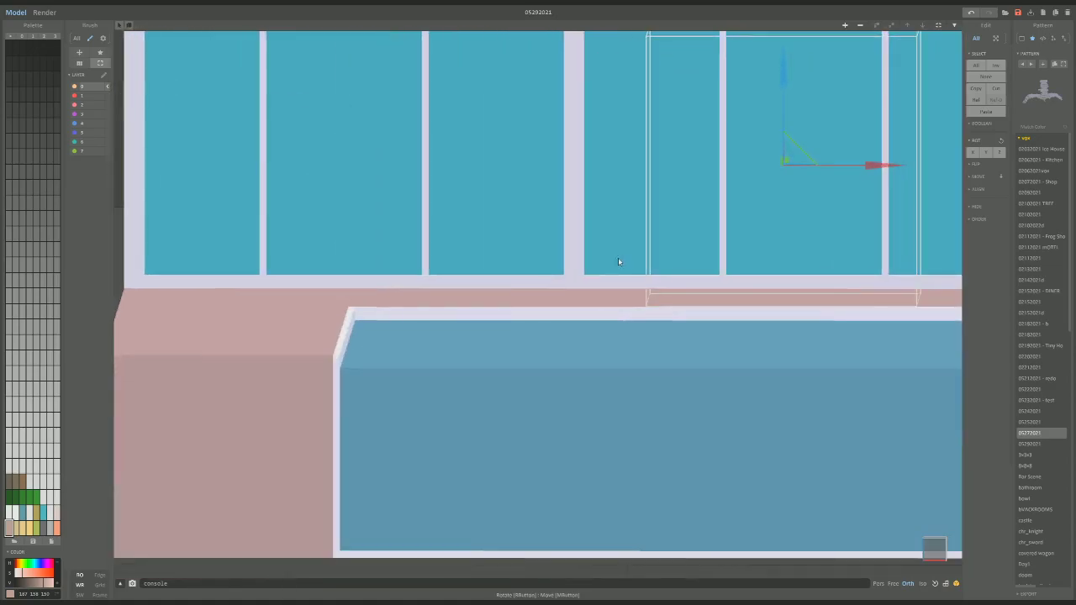
pyautogui.hotkey('ctrl', 'z')
pyautogui.hotkey('ctrl', 'y')
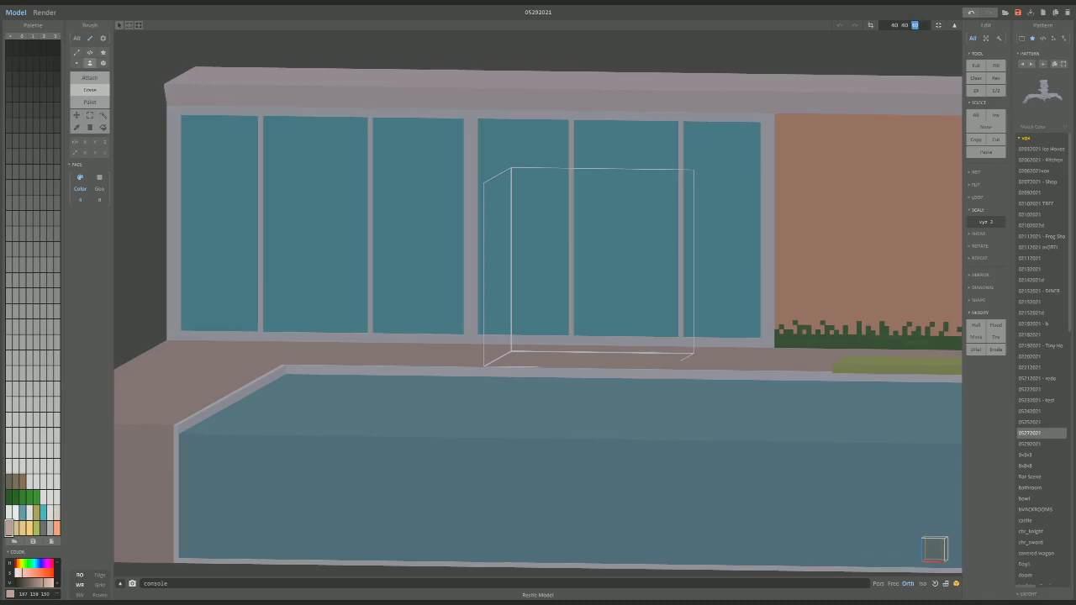
pyautogui.moveTo(860, 154); pyautogui.dragTo(893, 82, button='right')
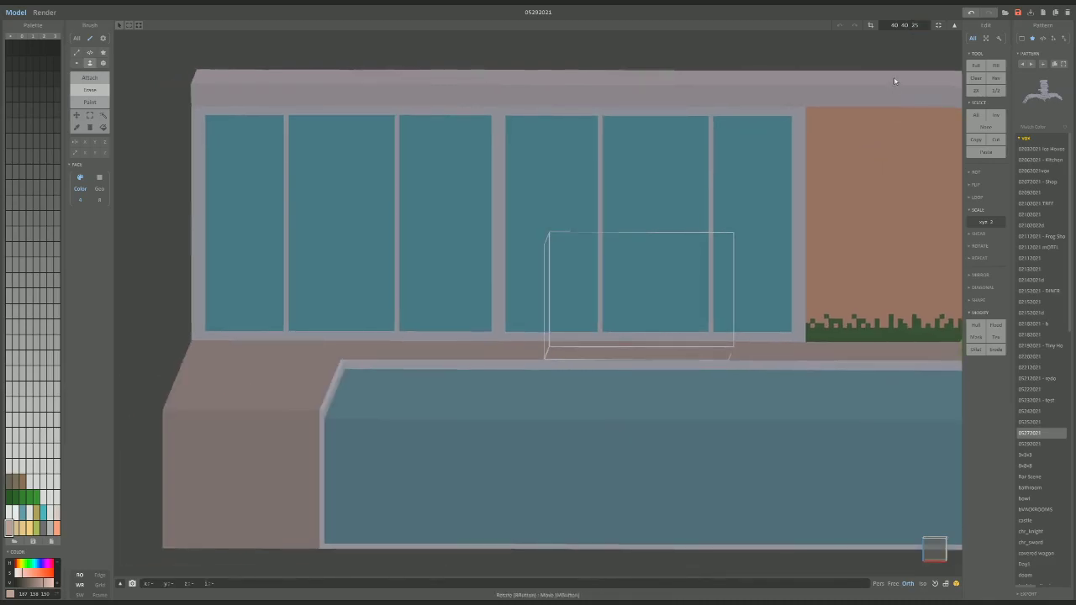
pyautogui.write('20')
pyautogui.press('Return')
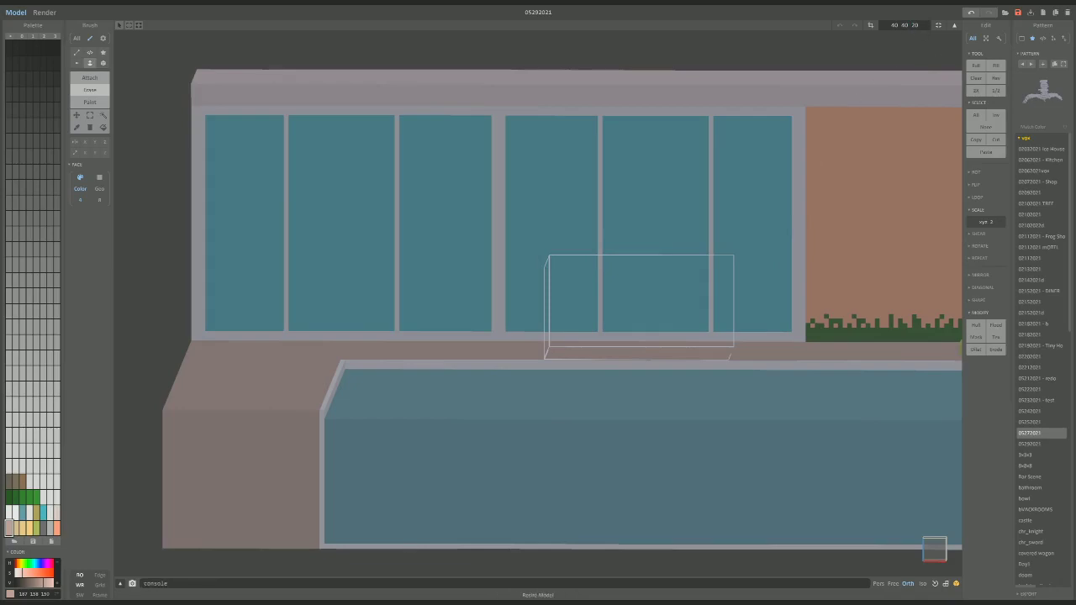
pyautogui.moveTo(908, 25); pyautogui.dragTo(838, 27)
pyautogui.write('1')
pyautogui.write('20 20')
pyautogui.press('Return')
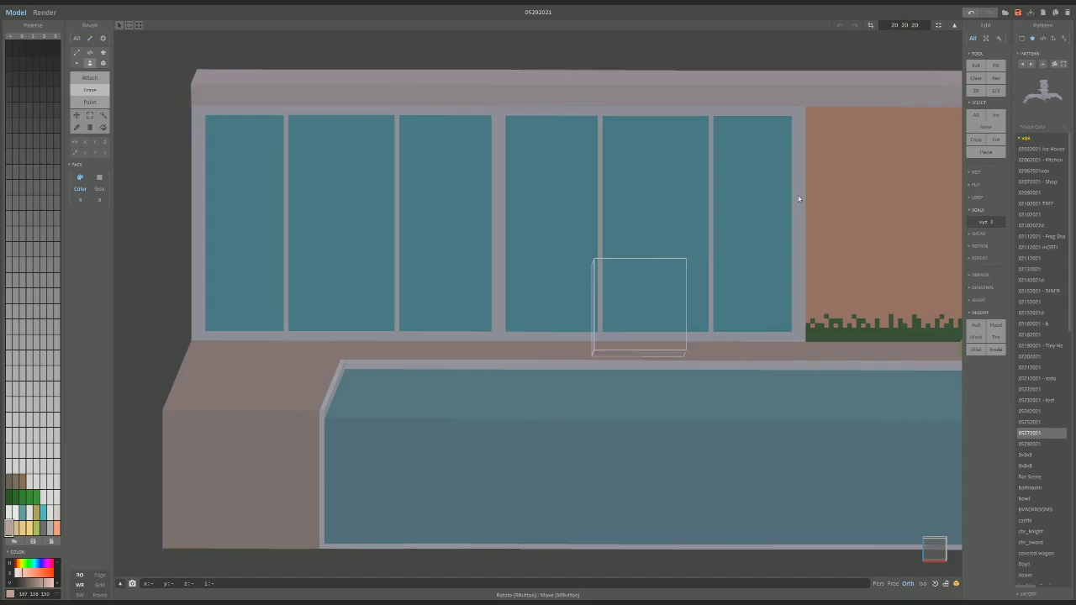
# In object mode, shift the empty object along X, raise it slightly to deck level and move it along Y toward the glass wall.
pyautogui.press('Tab')
pyautogui.moveTo(819, 308); pyautogui.dragTo(743, 310)
pyautogui.moveTo(633, 221); pyautogui.dragTo(633, 216)
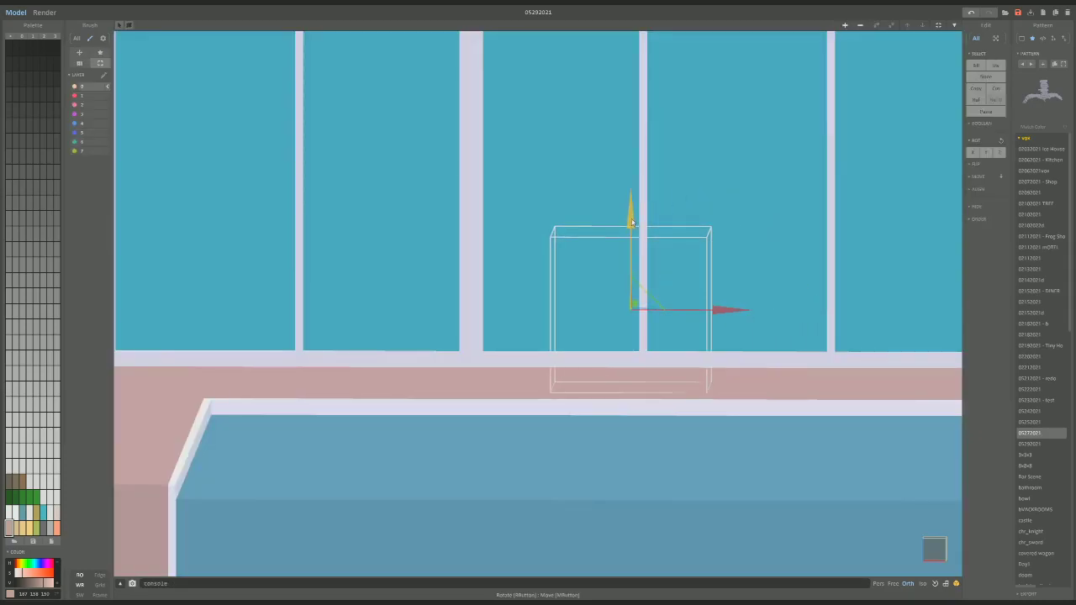
pyautogui.moveTo(633, 217); pyautogui.dragTo(596, 269, button='right')
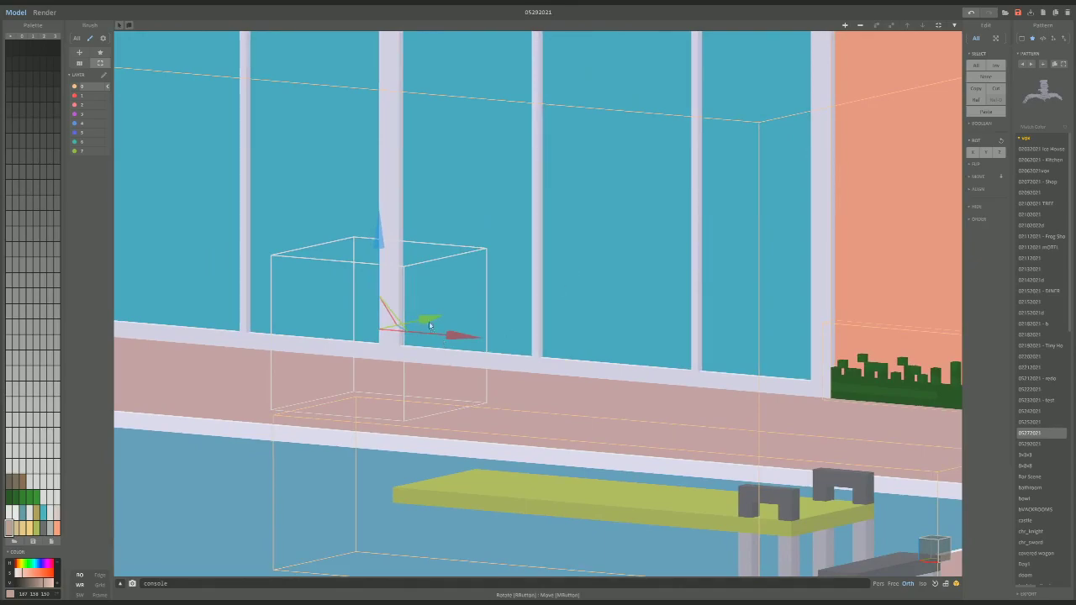
pyautogui.moveTo(445, 342); pyautogui.dragTo(462, 341)
pyautogui.moveTo(462, 341); pyautogui.dragTo(504, 387, button='right')
pyautogui.moveTo(514, 452); pyautogui.dragTo(593, 402)
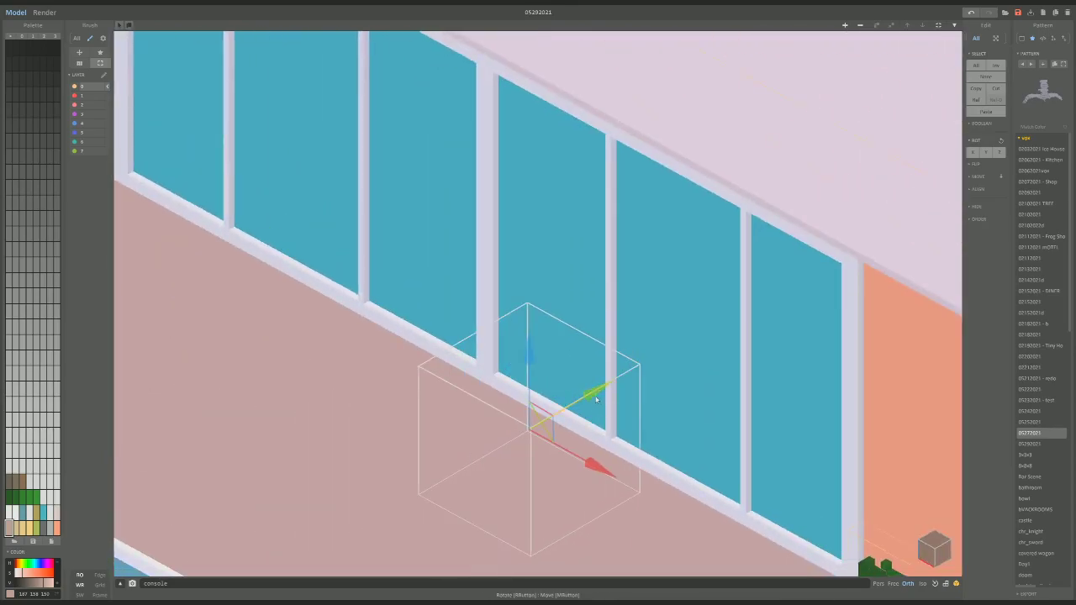
pyautogui.moveTo(593, 402); pyautogui.dragTo(729, 348, button='right')
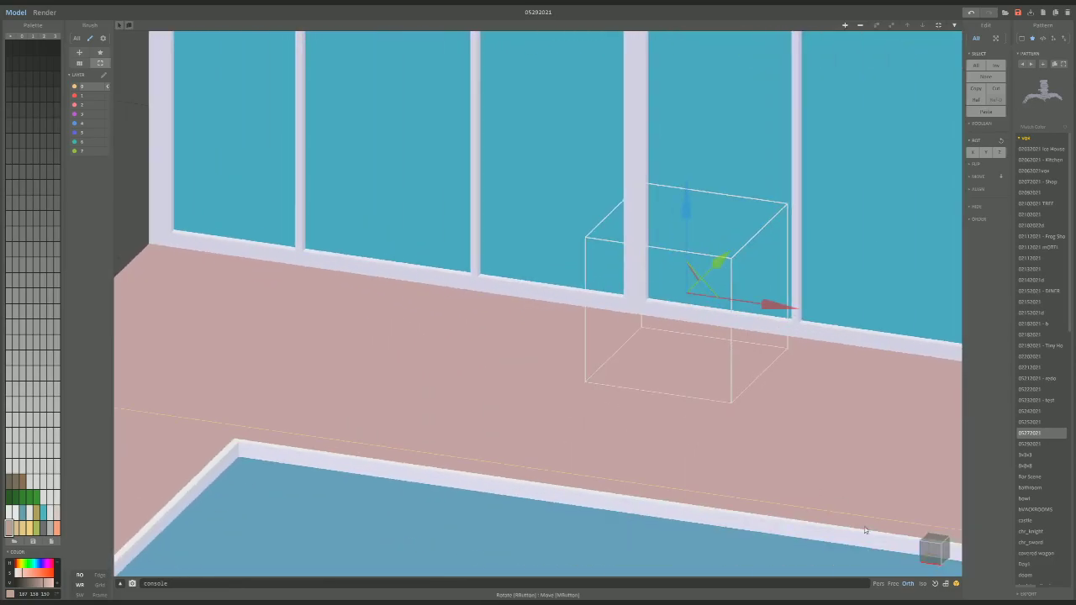
# Draw a dark grey chair frame inside the empty volume from the front, with crossed X legs and a vertical back post on each side.
pyautogui.moveTo(863, 529); pyautogui.dragTo(905, 471, button='right')
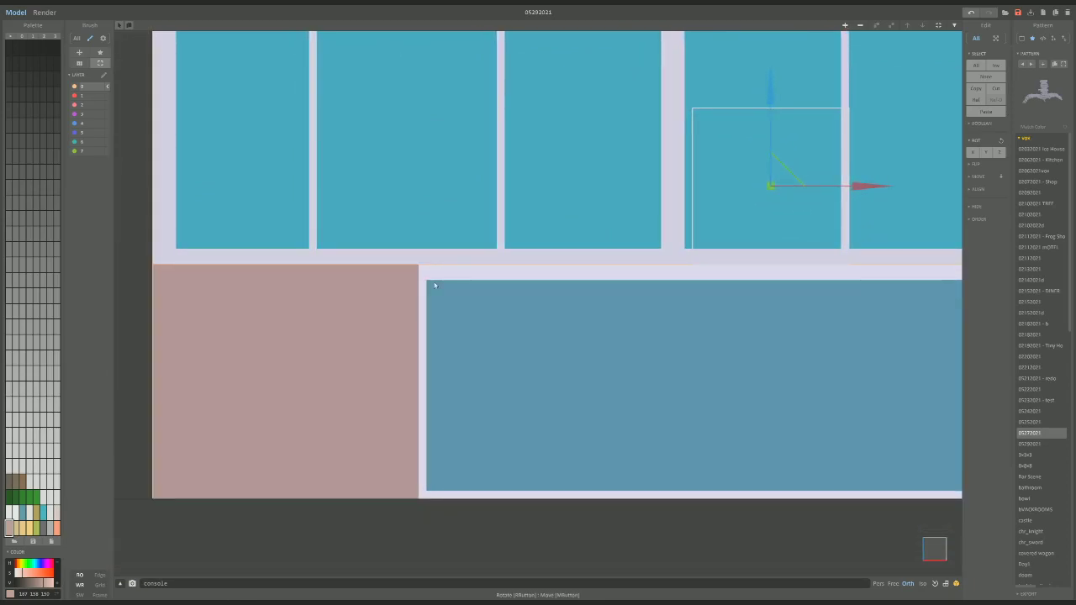
pyautogui.click(10, 464)
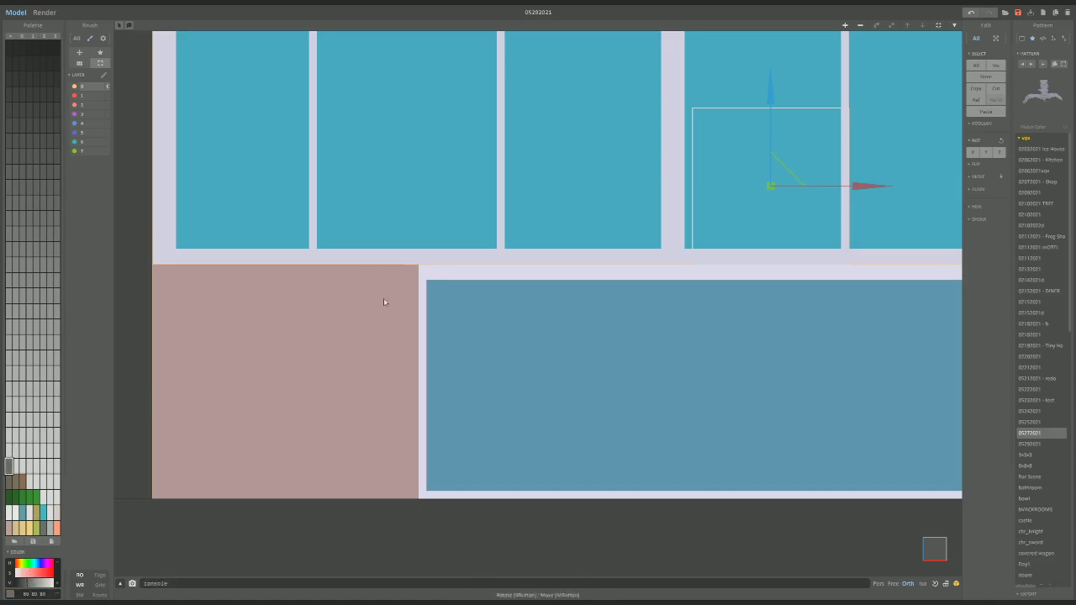
pyautogui.press('Tab')
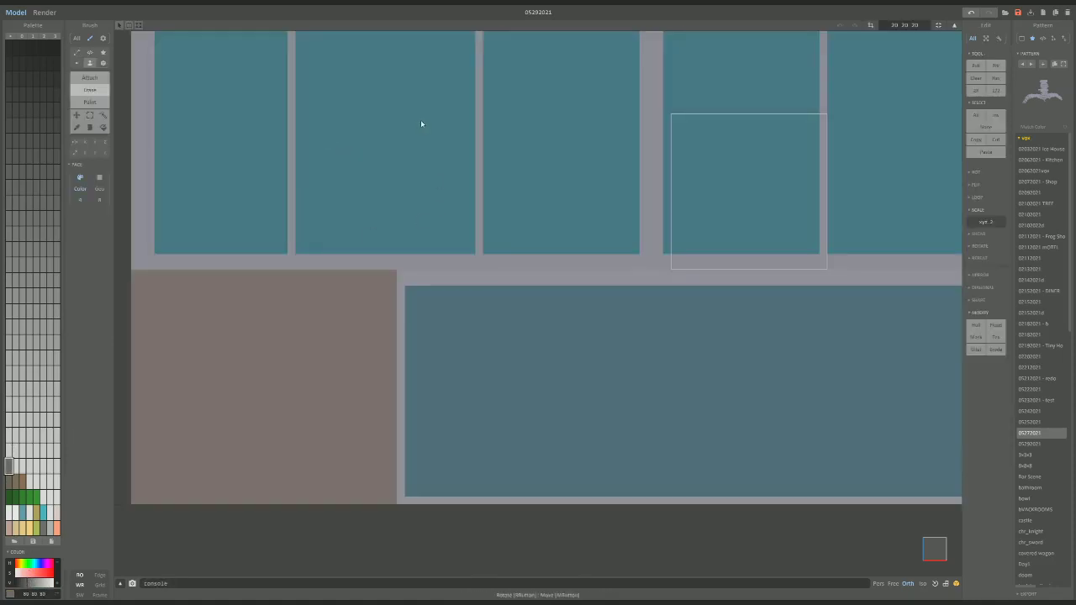
pyautogui.click(76, 52)
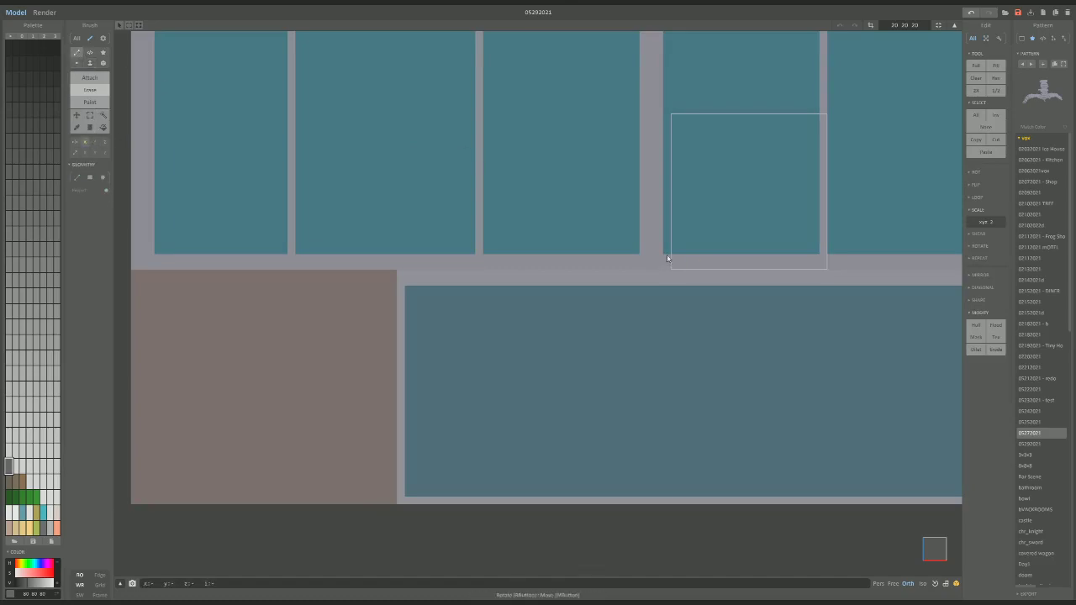
pyautogui.moveTo(670, 257)
pyautogui.mouseDown()
pyautogui.moveTo(689, 264)
pyautogui.moveTo(753, 228)
pyautogui.mouseUp()
pyautogui.press('a')
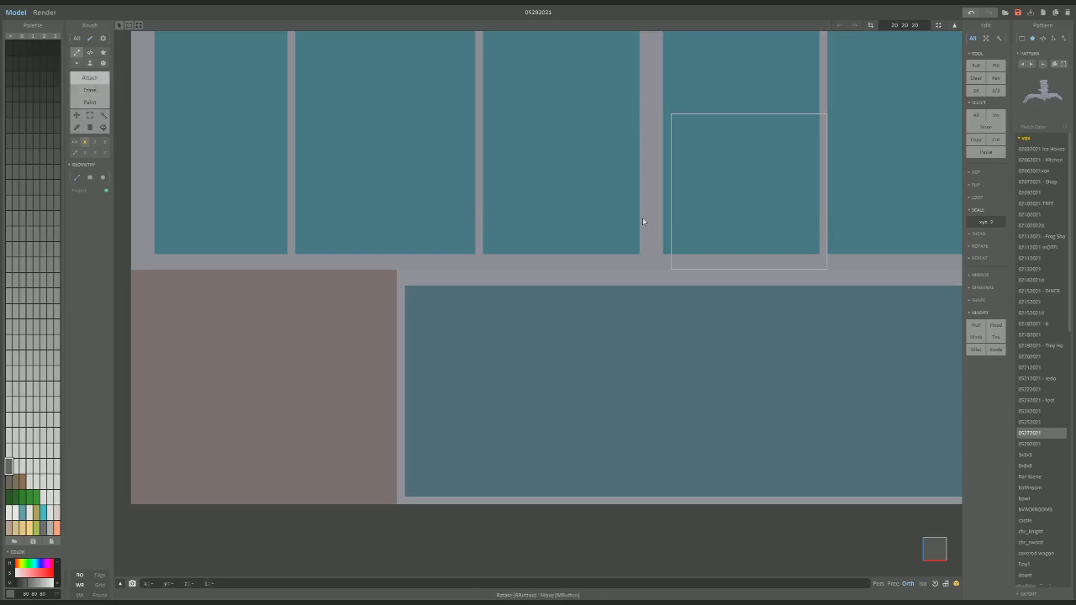
pyautogui.moveTo(690, 267)
pyautogui.mouseDown()
pyautogui.moveTo(761, 220)
pyautogui.moveTo(765, 204)
pyautogui.moveTo(793, 205)
pyautogui.moveTo(692, 171)
pyautogui.moveTo(677, 147)
pyautogui.moveTo(683, 182)
pyautogui.mouseUp()
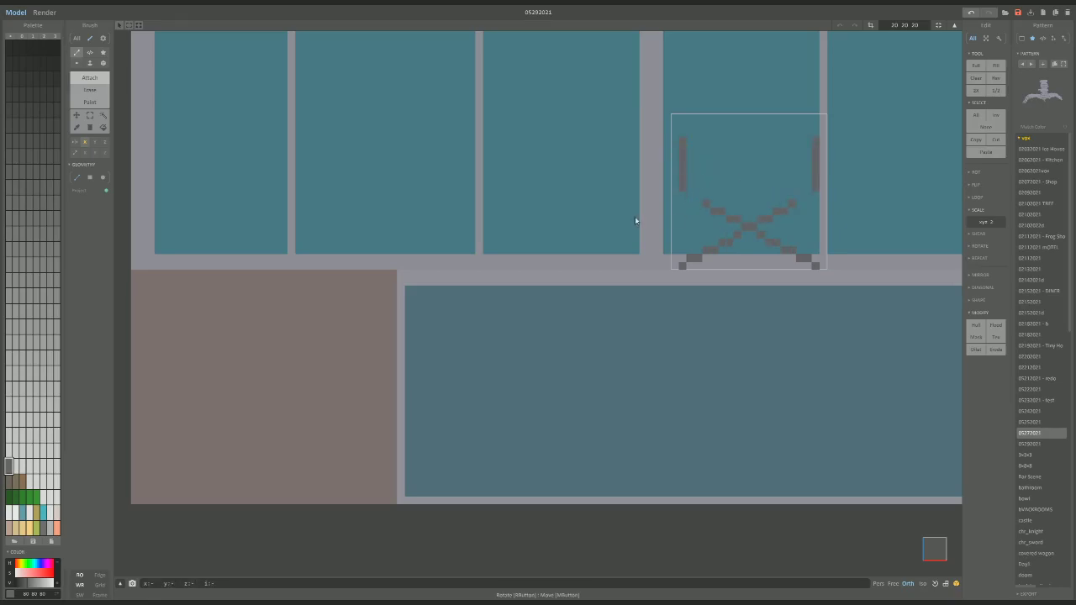
# Turn the light grey palette swatch beside the dark grey one into a pale yellow-green for the chair's fabric.
pyautogui.click(13, 468)
pyautogui.click(20, 564)
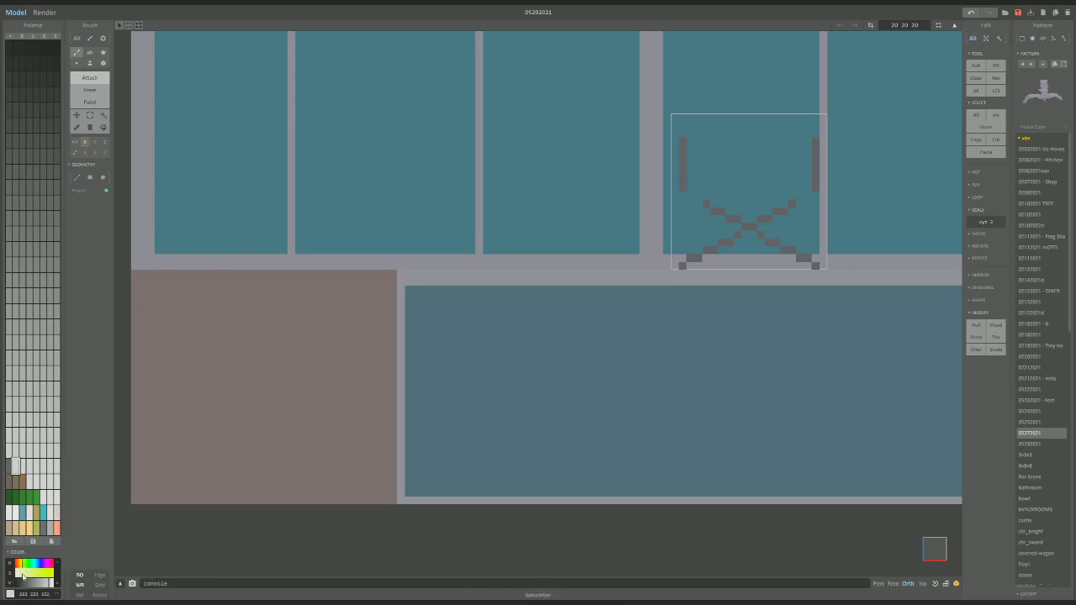
pyautogui.moveTo(23, 577); pyautogui.dragTo(27, 574)
# Box in a pale yellow-green seat strip narrower than the full volume above the crossed legs, and a backrest panel between the posts.
pyautogui.click(77, 63)
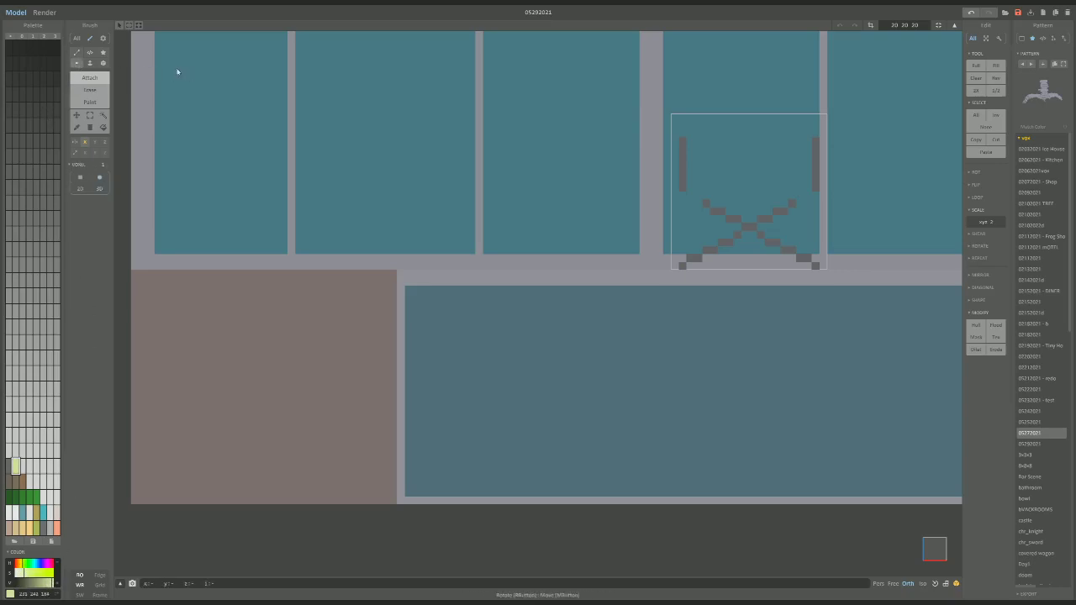
pyautogui.click(103, 63)
pyautogui.moveTo(675, 196); pyautogui.dragTo(824, 196)
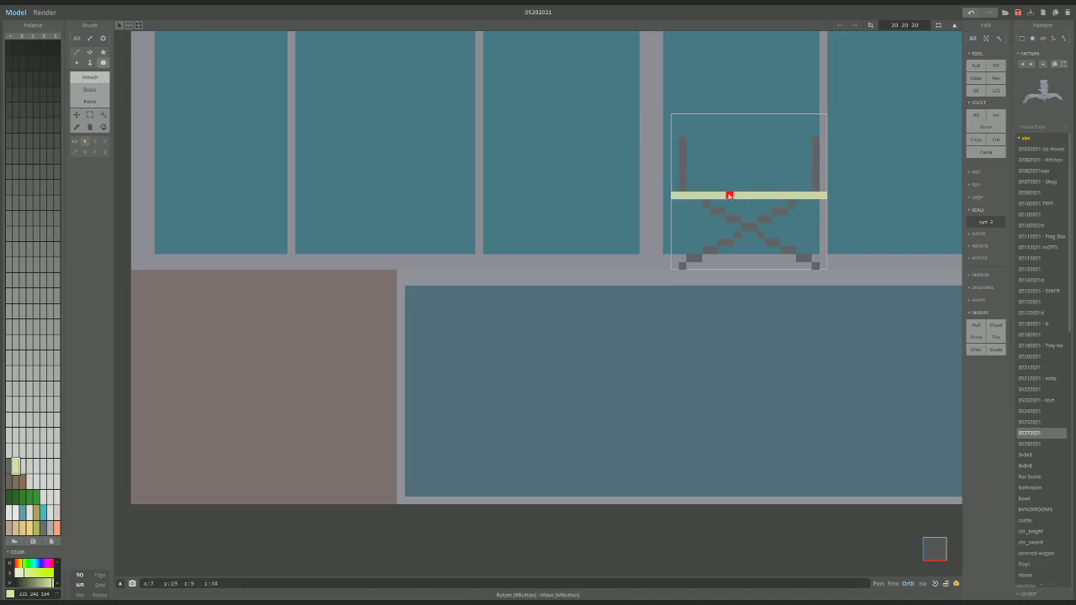
pyautogui.hotkey('ctrl', 'z')
pyautogui.moveTo(697, 195); pyautogui.dragTo(749, 196)
pyautogui.moveTo(750, 196)
pyautogui.mouseDown(button='right')
pyautogui.moveTo(748, 209)
pyautogui.moveTo(697, 216)
pyautogui.mouseUp(button='right')
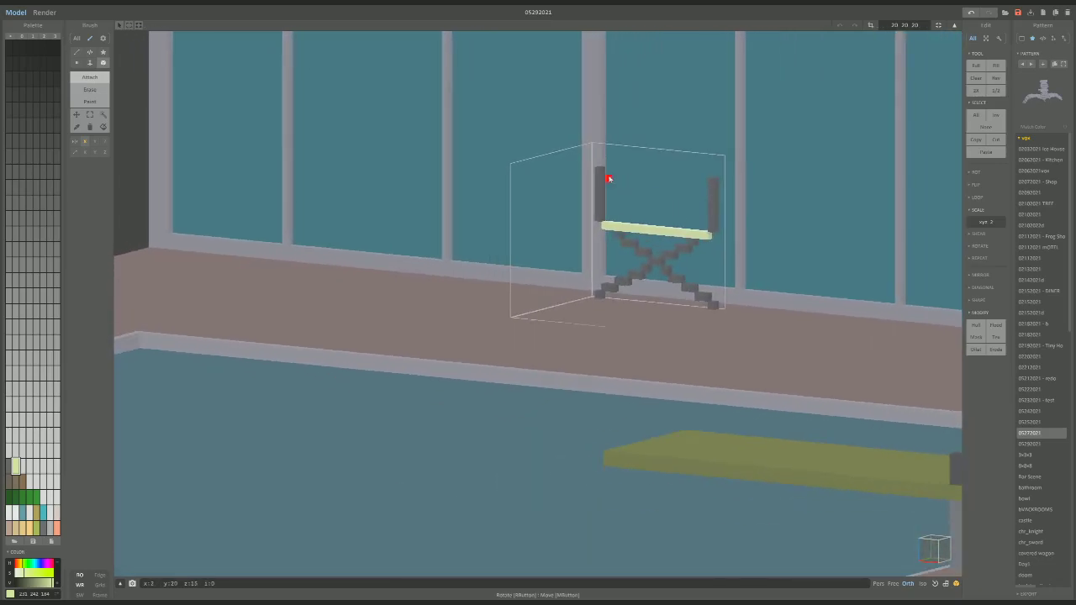
pyautogui.moveTo(668, 166); pyautogui.dragTo(731, 198)
# Extrude the chair's crossed legs forward in their own dark grey to a depth of about 8 voxels.
pyautogui.moveTo(732, 196); pyautogui.dragTo(454, 180, button='right')
pyautogui.press('f')
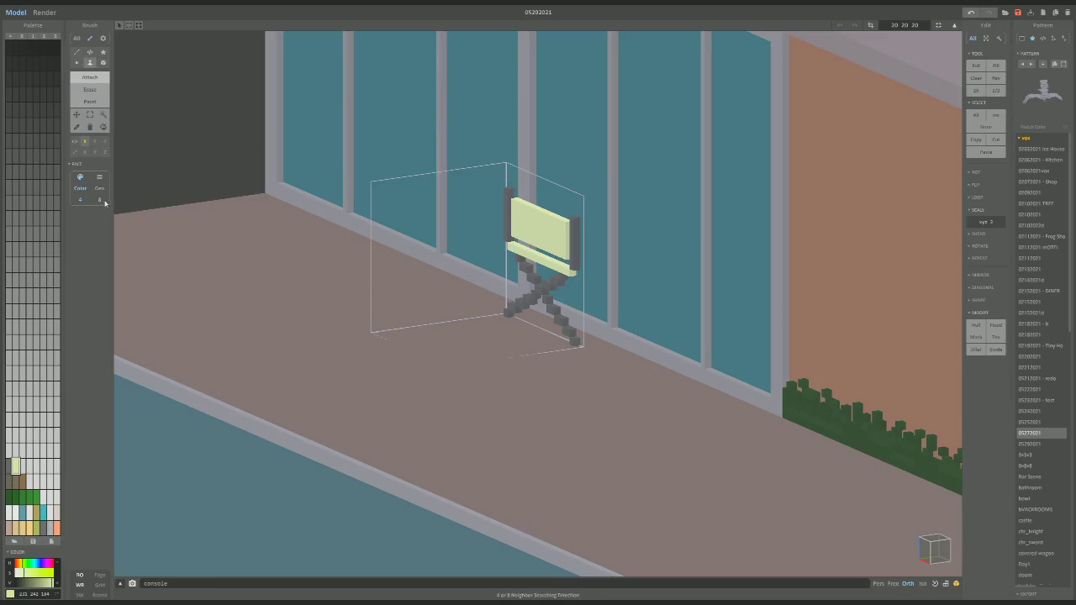
pyautogui.moveTo(536, 292); pyautogui.dragTo(511, 299)
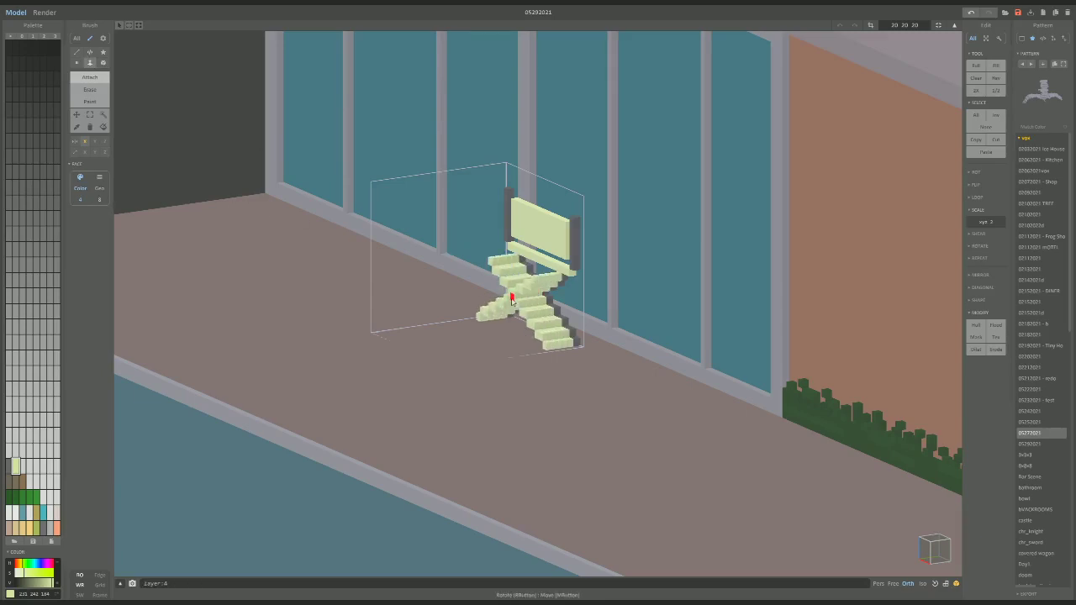
pyautogui.hotkey('ctrl', 'z')
pyautogui.keyDown('alt'); pyautogui.click(539, 297); pyautogui.keyUp('alt')
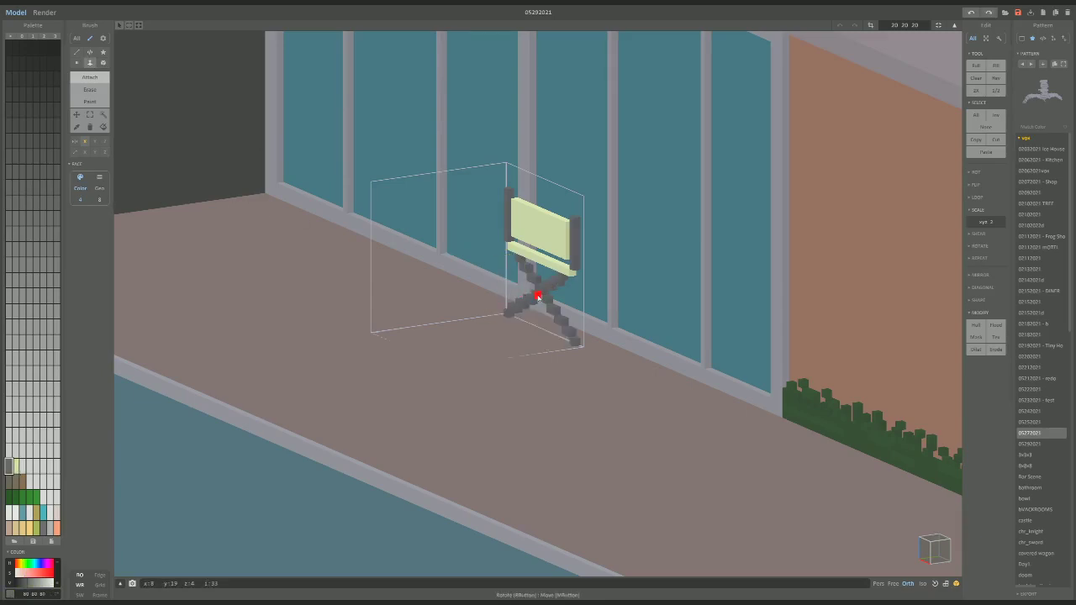
pyautogui.moveTo(535, 292); pyautogui.dragTo(489, 296)
pyautogui.moveTo(489, 295); pyautogui.dragTo(530, 282, button='right')
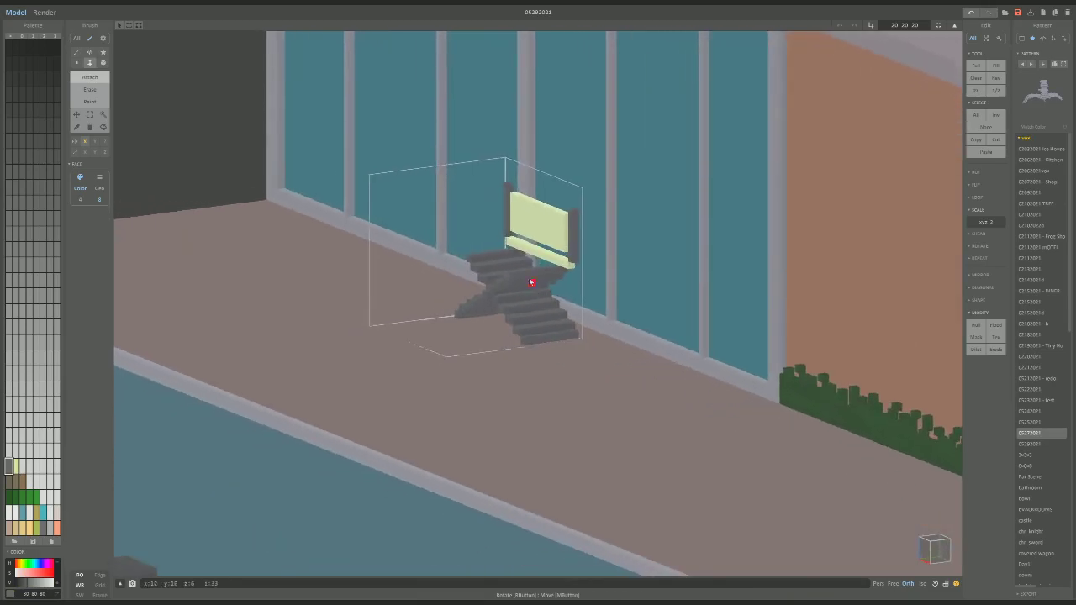
# Sample the seat's pale yellow-green and extrude the seat strip forward slightly past the legs, about 9 voxels deep.
pyautogui.keyDown('alt'); pyautogui.click(538, 259); pyautogui.keyUp('alt')
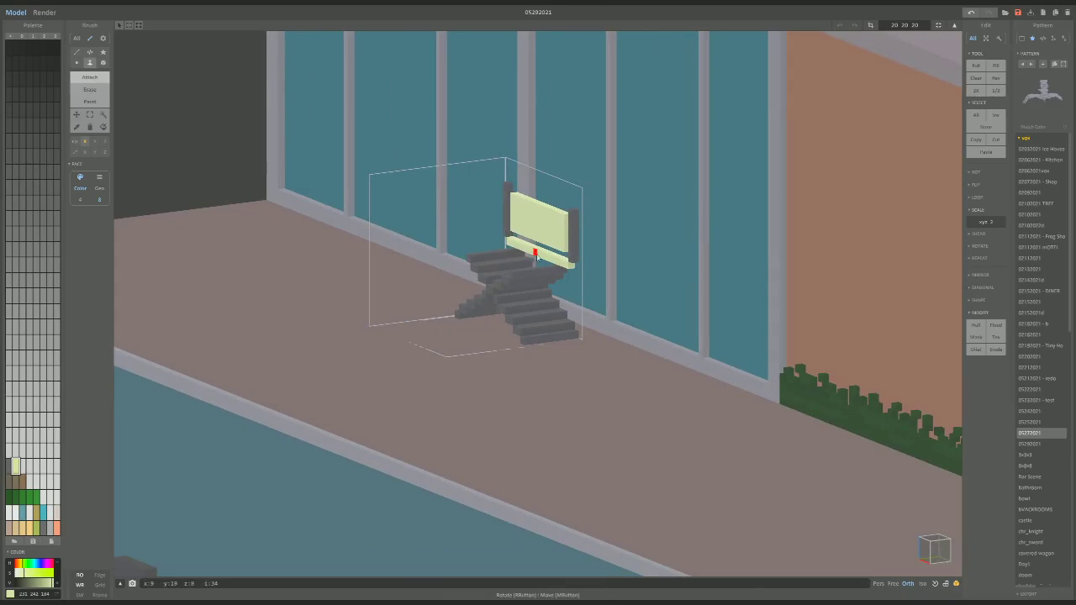
pyautogui.moveTo(538, 255); pyautogui.dragTo(483, 269)
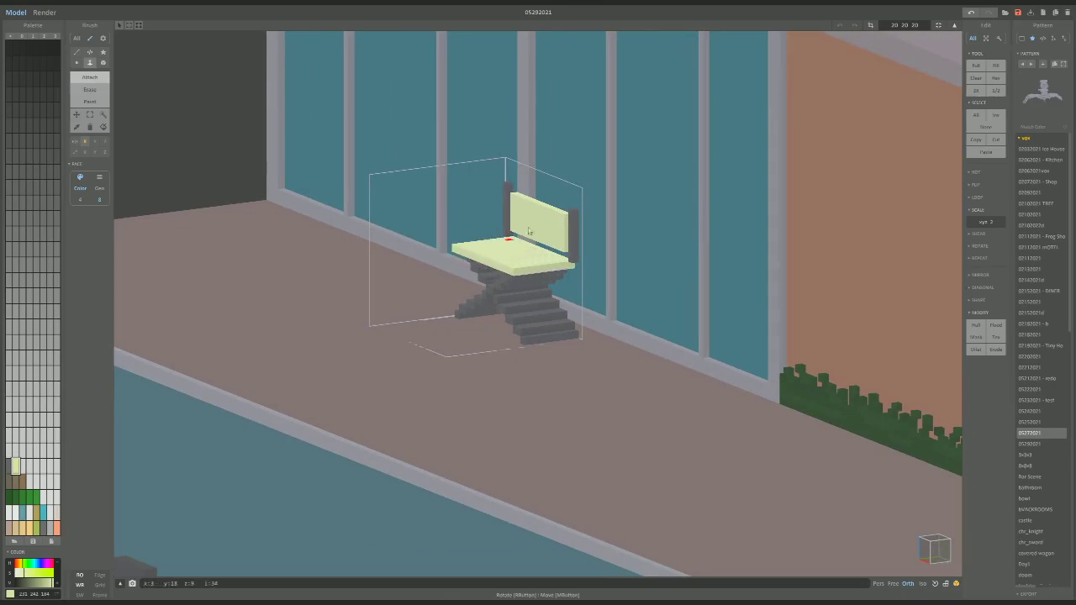
pyautogui.moveTo(550, 229)
pyautogui.mouseDown(button='right')
pyautogui.moveTo(575, 269)
pyautogui.moveTo(600, 257)
pyautogui.moveTo(620, 216)
pyautogui.moveTo(541, 223)
pyautogui.mouseUp(button='right')
pyautogui.scroll(2, 575, 273)
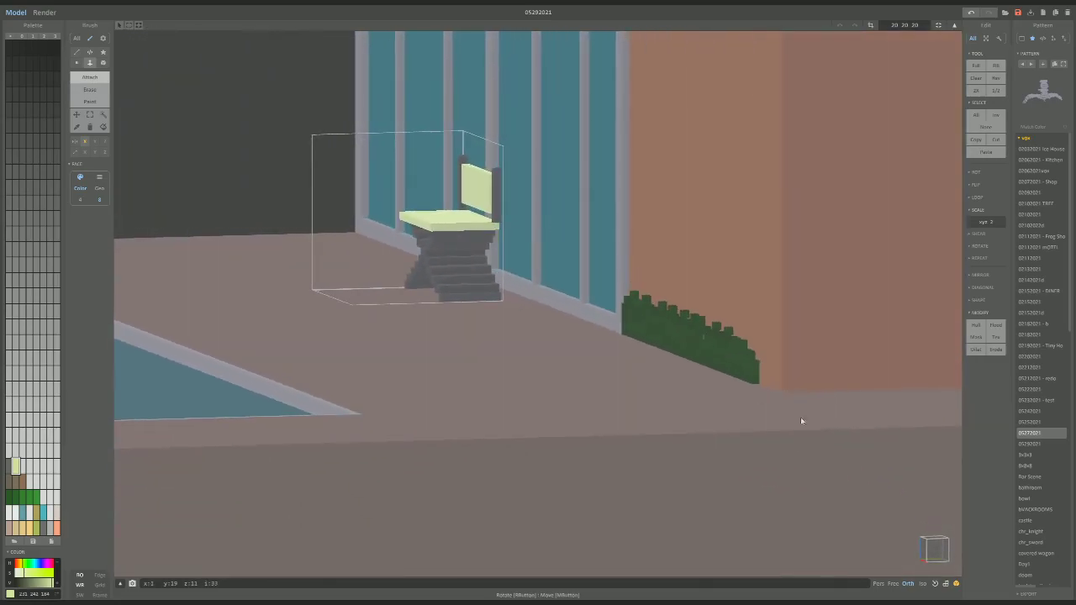
# From the side view, select and delete the inner leg voxels, leaving one-voxel-thick crossed frames at the front and rear.
pyautogui.click(935, 547)
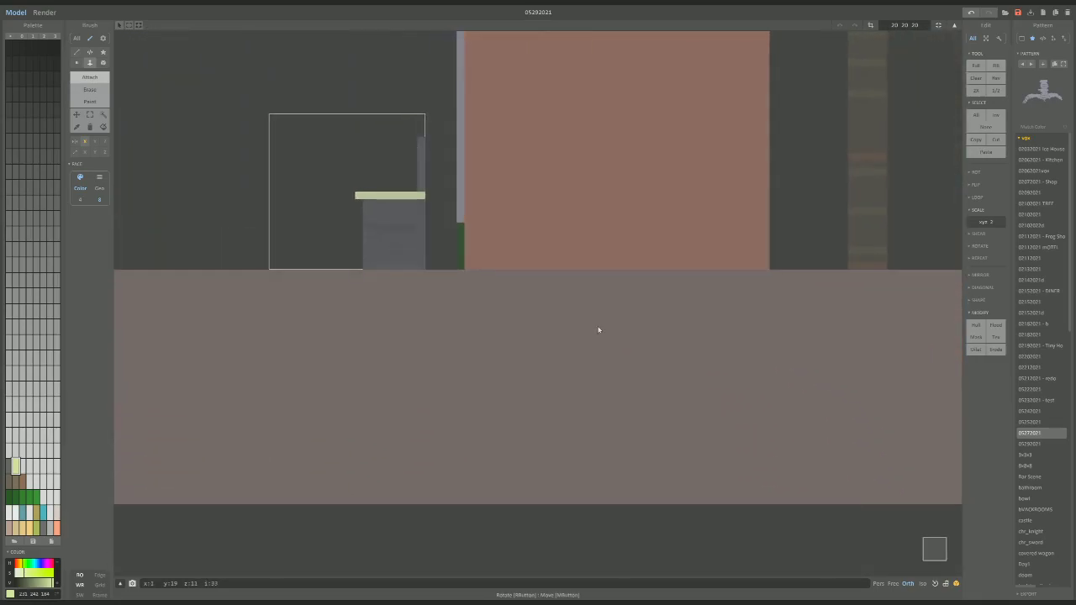
pyautogui.click(90, 114)
pyautogui.moveTo(376, 269); pyautogui.dragTo(419, 217)
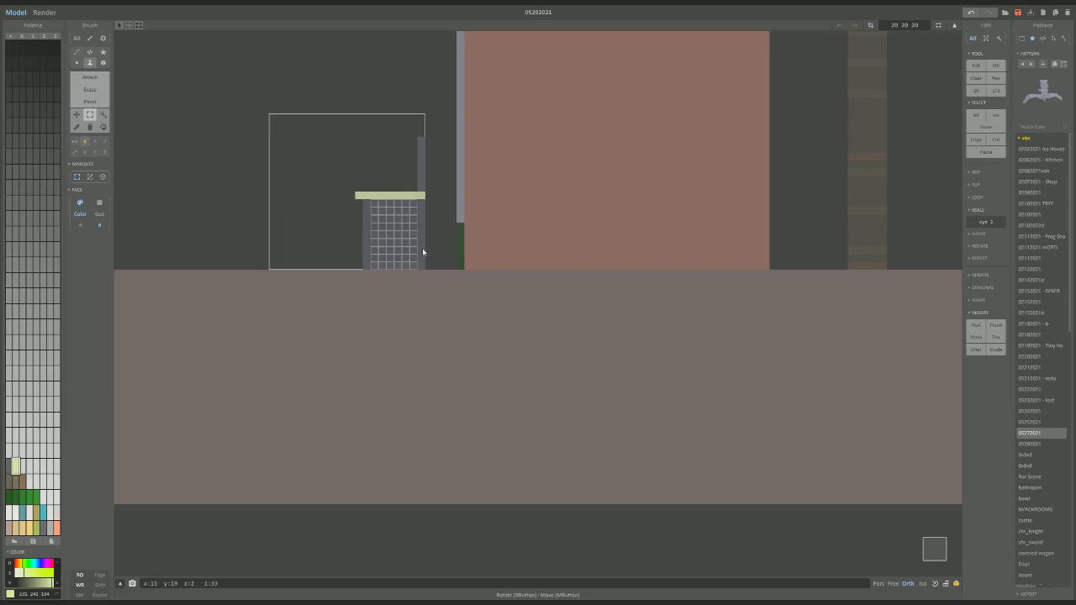
pyautogui.moveTo(422, 248); pyautogui.dragTo(375, 215, button='right')
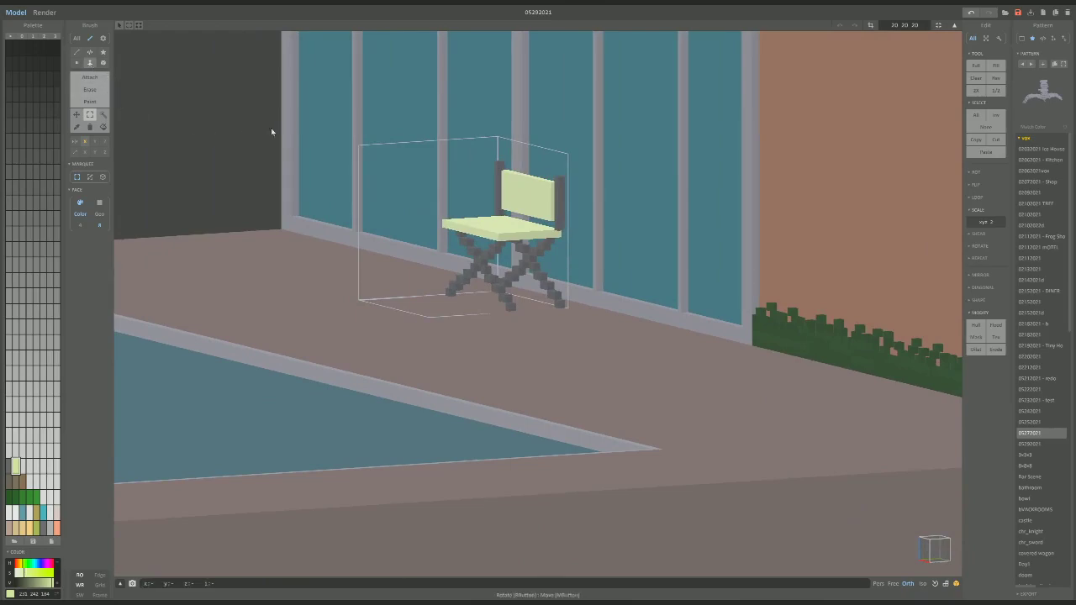
pyautogui.scroll(3, 504, 247)
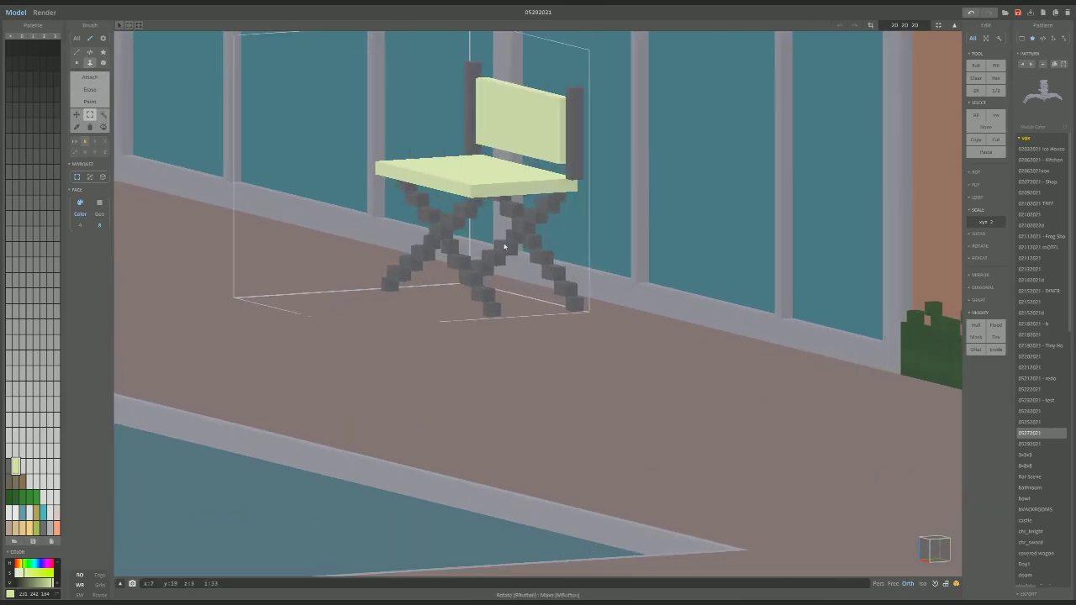
pyautogui.press('v')
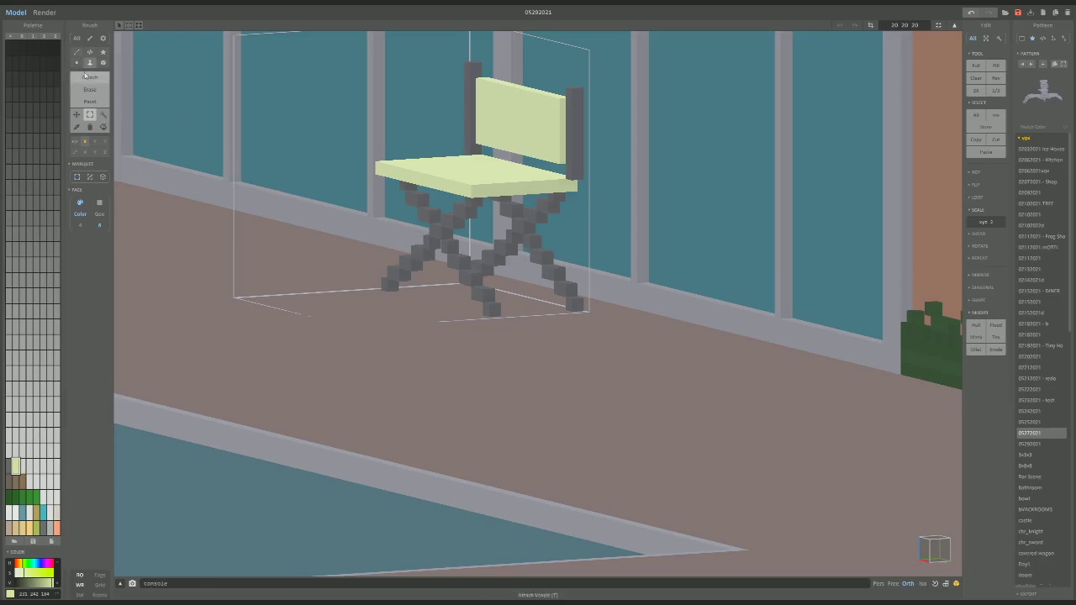
pyautogui.moveTo(511, 223); pyautogui.dragTo(480, 230)
pyautogui.hotkey('ctrl', 'z')
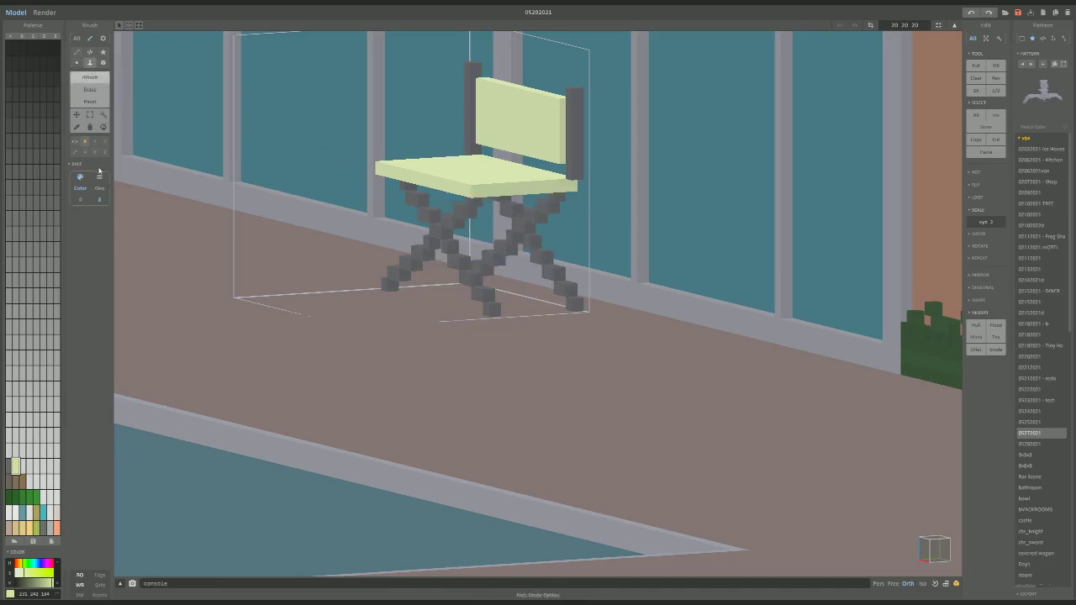
# Sample the legs' dark grey and extrude the crossing point to join the front and rear leg frames with a central bar.
pyautogui.keyDown('alt'); pyautogui.click(514, 227); pyautogui.keyUp('alt')
pyautogui.moveTo(454, 238); pyautogui.dragTo(574, 238, button='right')
pyautogui.scroll(3, 630, 239)
pyautogui.moveTo(686, 238); pyautogui.dragTo(642, 268, button='right')
pyautogui.moveTo(716, 334); pyautogui.dragTo(736, 313, button='right')
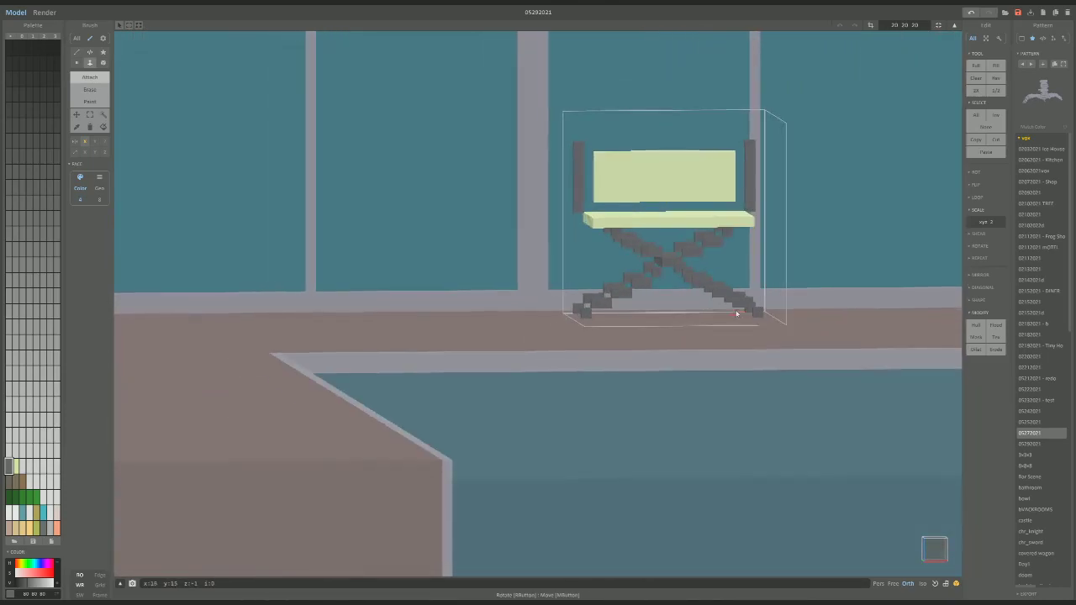
# From the front view, delete the chair's one-voxel centre column and shift one half by 1 voxel along X to close the gap.
pyautogui.click(924, 558)
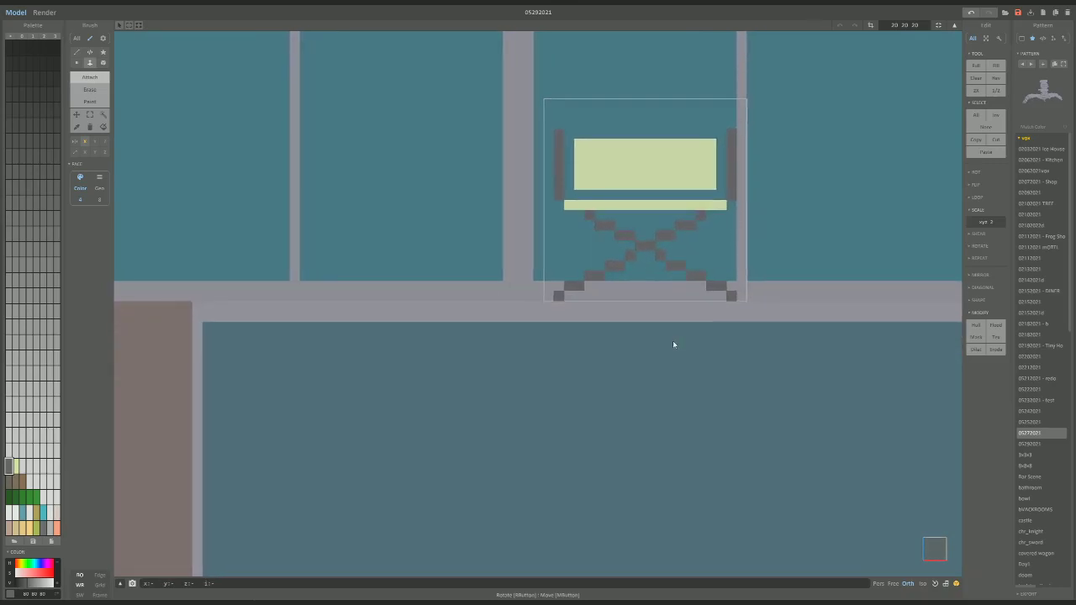
pyautogui.click(90, 114)
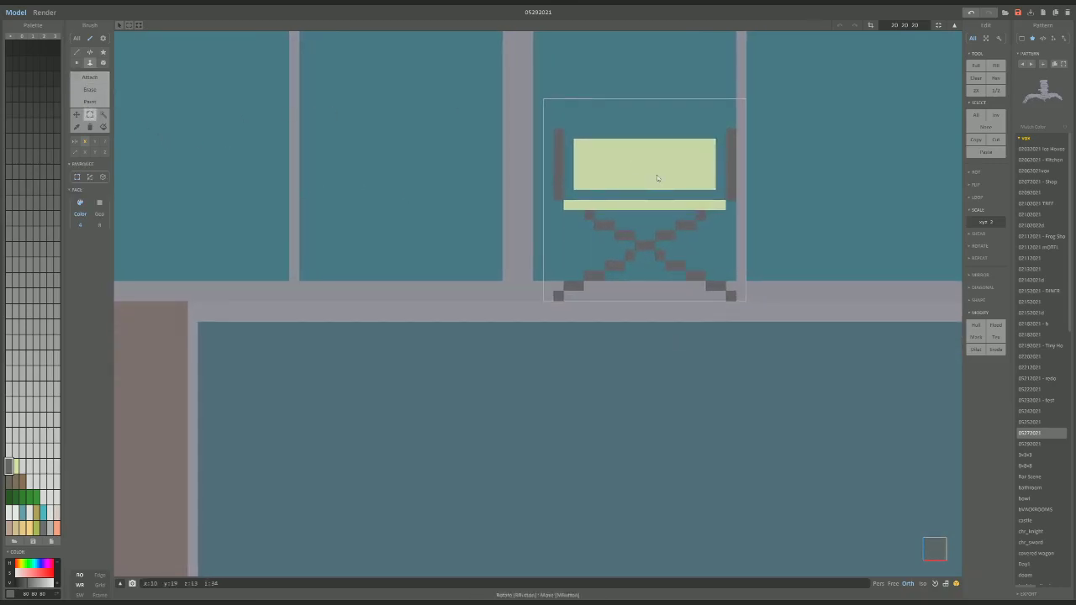
pyautogui.moveTo(649, 250); pyautogui.dragTo(641, 134)
pyautogui.moveTo(651, 292); pyautogui.dragTo(662, 155)
pyautogui.moveTo(647, 95); pyautogui.dragTo(648, 302)
pyautogui.press('Delete')
pyautogui.moveTo(647, 94); pyautogui.dragTo(739, 261)
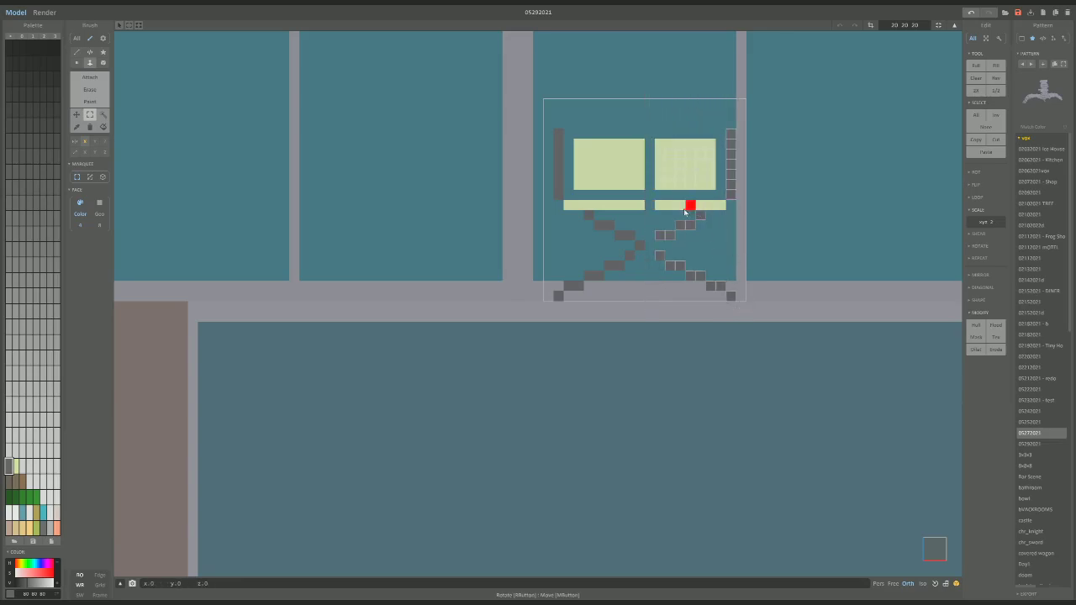
pyautogui.moveTo(696, 206)
pyautogui.mouseDown()
pyautogui.moveTo(673, 207)
pyautogui.moveTo(689, 208)
pyautogui.mouseUp()
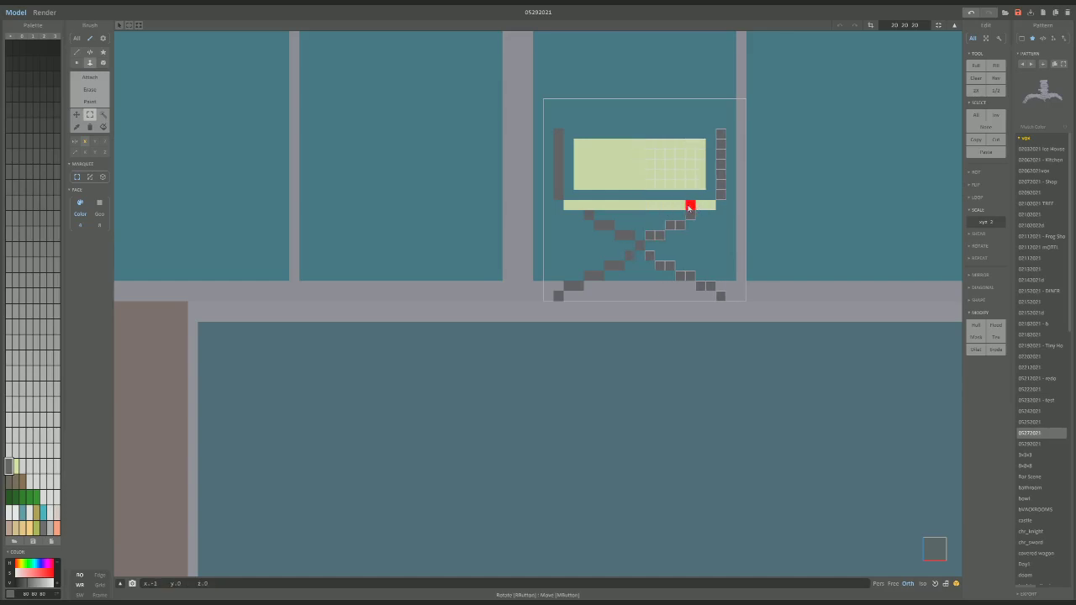
# Reduce the saturation of the chair's yellow-green fabric colour to a paler cream tone.
pyautogui.moveTo(720, 240); pyautogui.dragTo(712, 268, button='right')
pyautogui.scroll(2, 663, 274)
pyautogui.scroll(2, 715, 264)
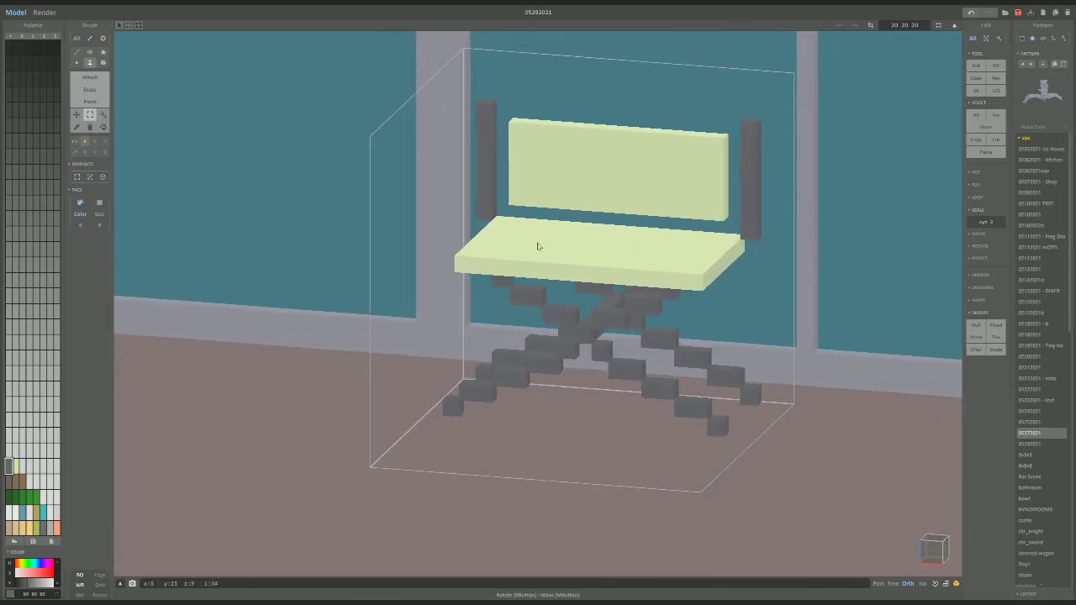
pyautogui.click(17, 464)
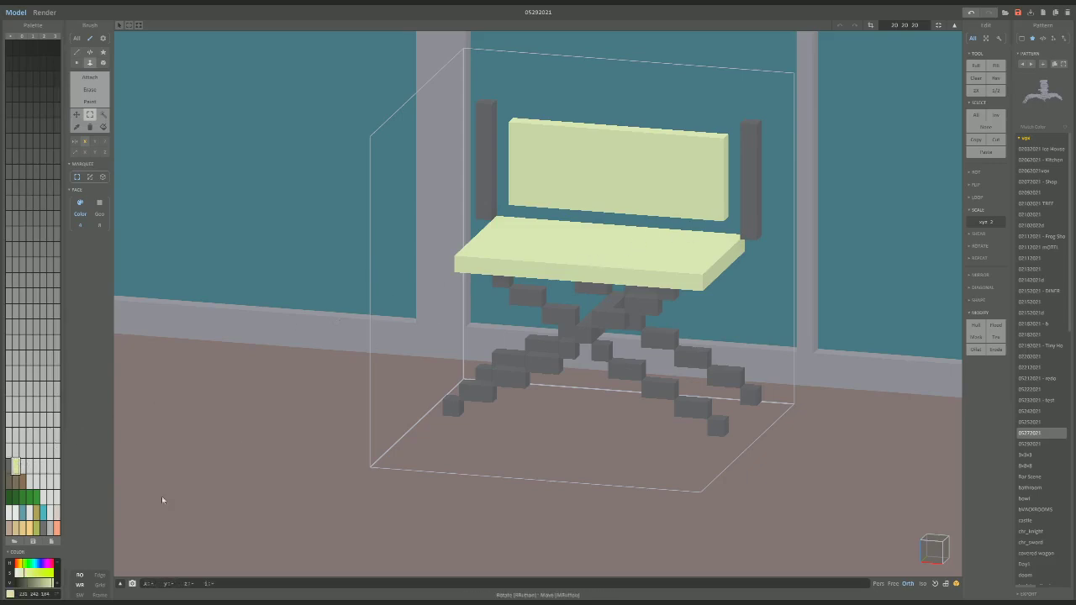
pyautogui.click(25, 572)
pyautogui.moveTo(23, 572); pyautogui.dragTo(19, 573)
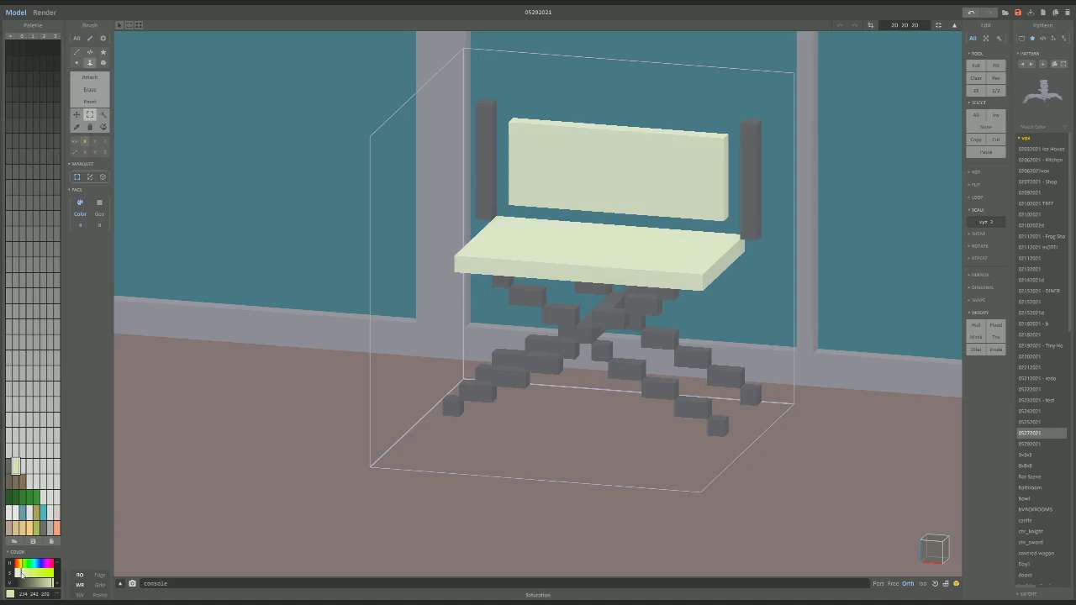
# Sample the frame's dark grey and attach a voxel bracket between the backrest and the upright post on each side of the chair.
pyautogui.moveTo(203, 438); pyautogui.dragTo(168, 395, button='right')
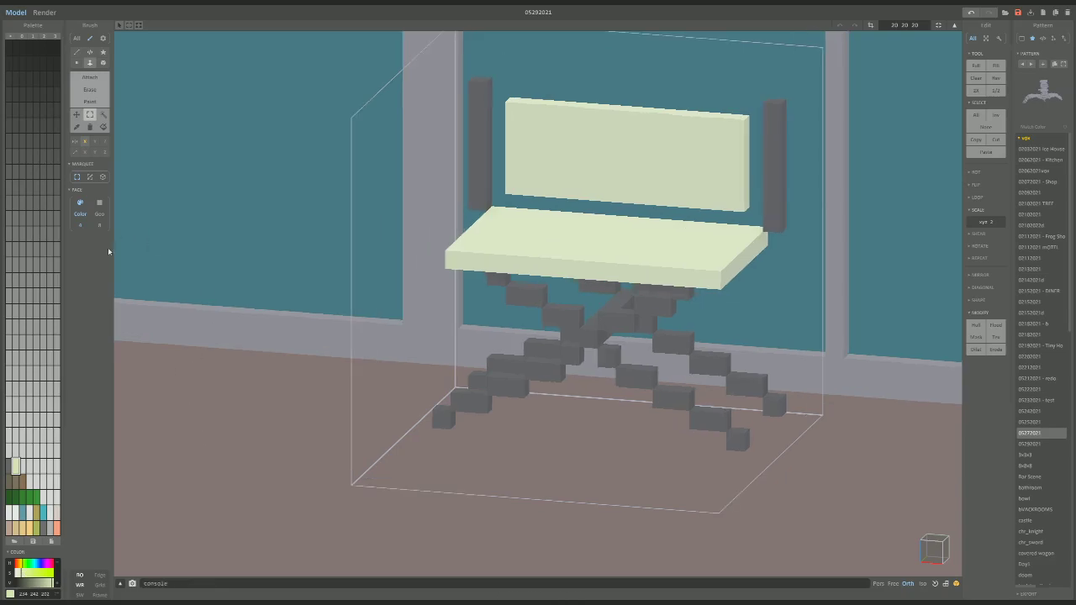
pyautogui.click(90, 76)
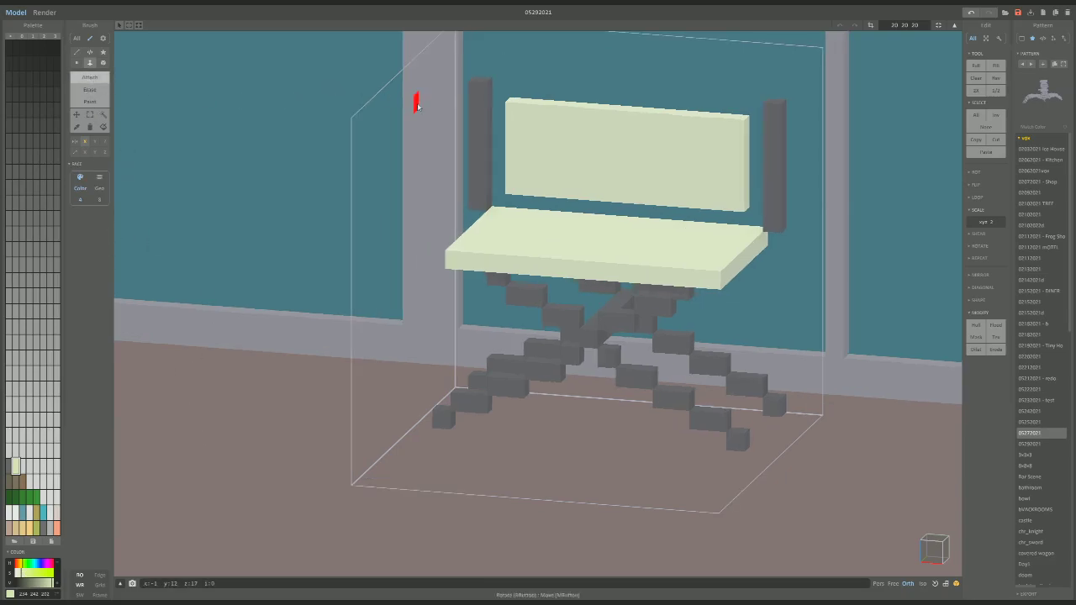
pyautogui.keyDown('alt'); pyautogui.click(474, 128); pyautogui.keyUp('alt')
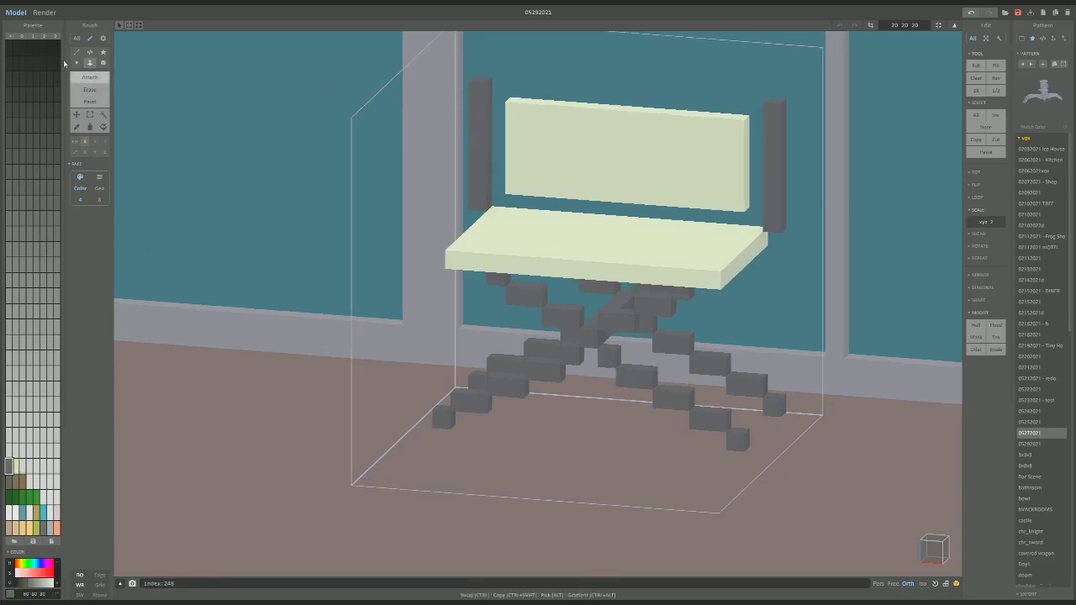
pyautogui.press('v')
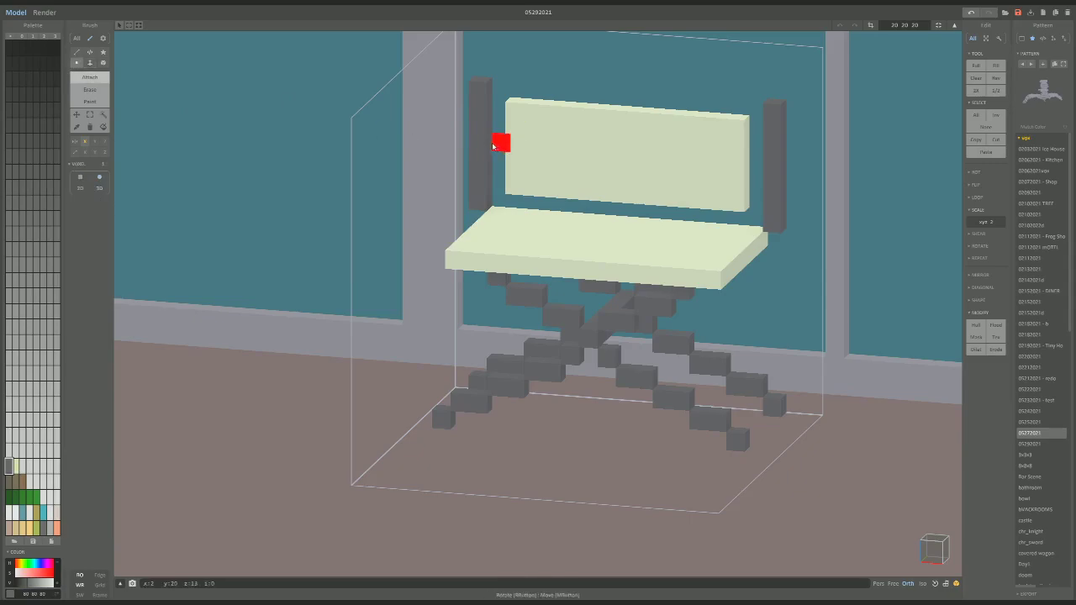
pyautogui.moveTo(493, 145); pyautogui.dragTo(569, 216, button='right')
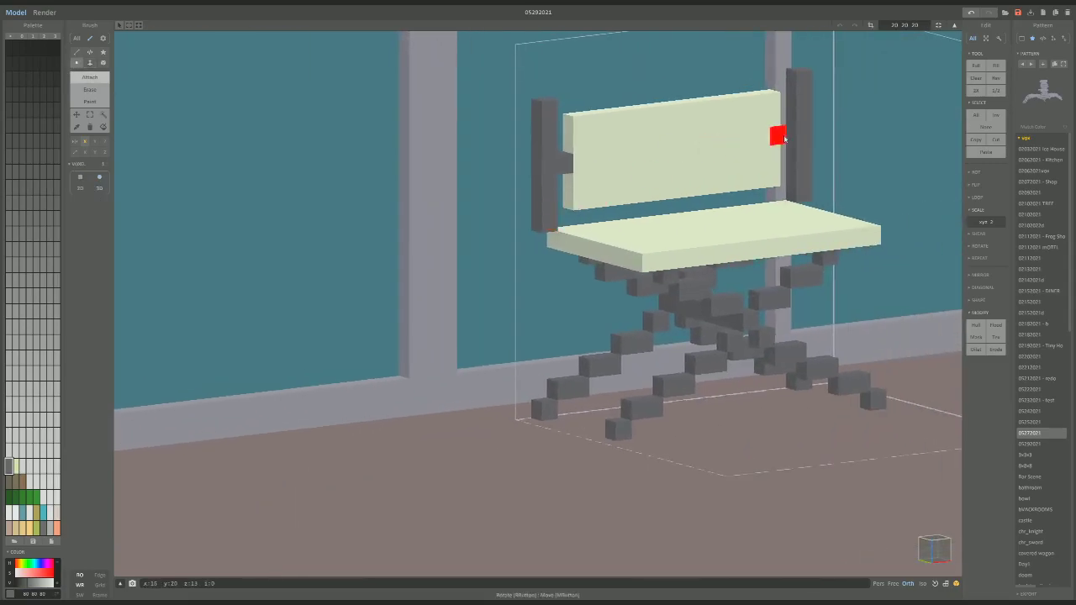
pyautogui.moveTo(785, 137); pyautogui.dragTo(680, 171, button='right')
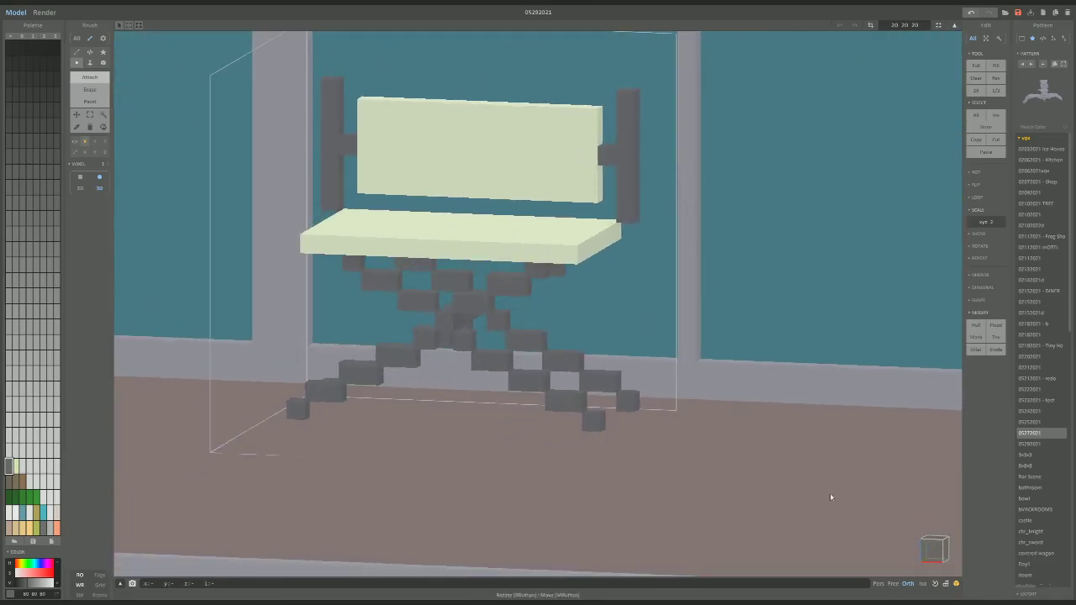
pyautogui.moveTo(832, 496); pyautogui.dragTo(818, 455, button='right')
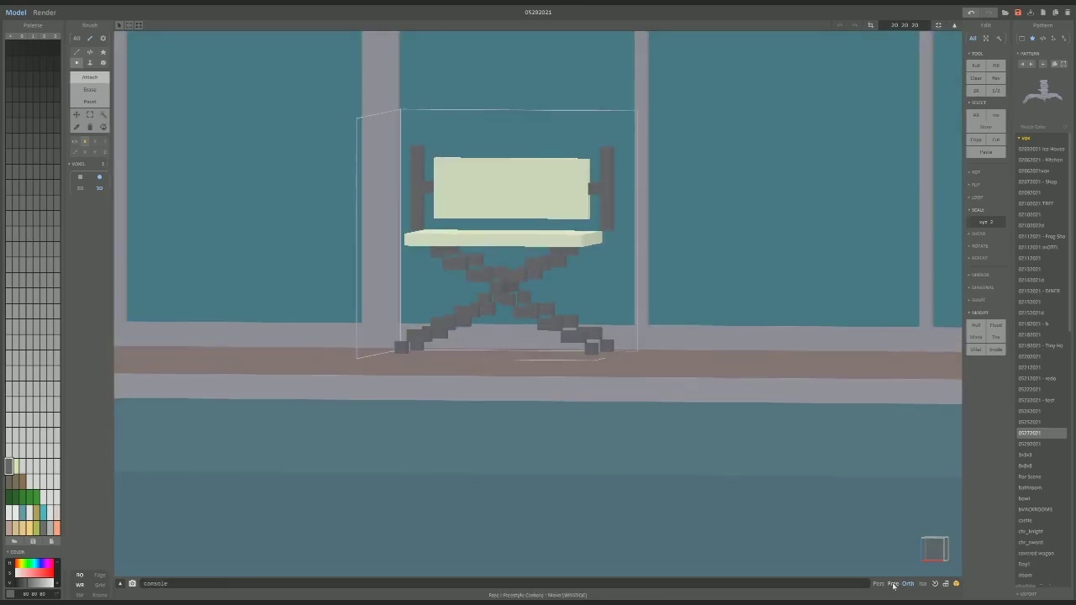
# Attach dark grey rails along the seat's underside, joining the front and rear leg tops on both sides.
pyautogui.scroll(6, 782, 475)
pyautogui.moveTo(778, 477); pyautogui.dragTo(639, 463, button='right')
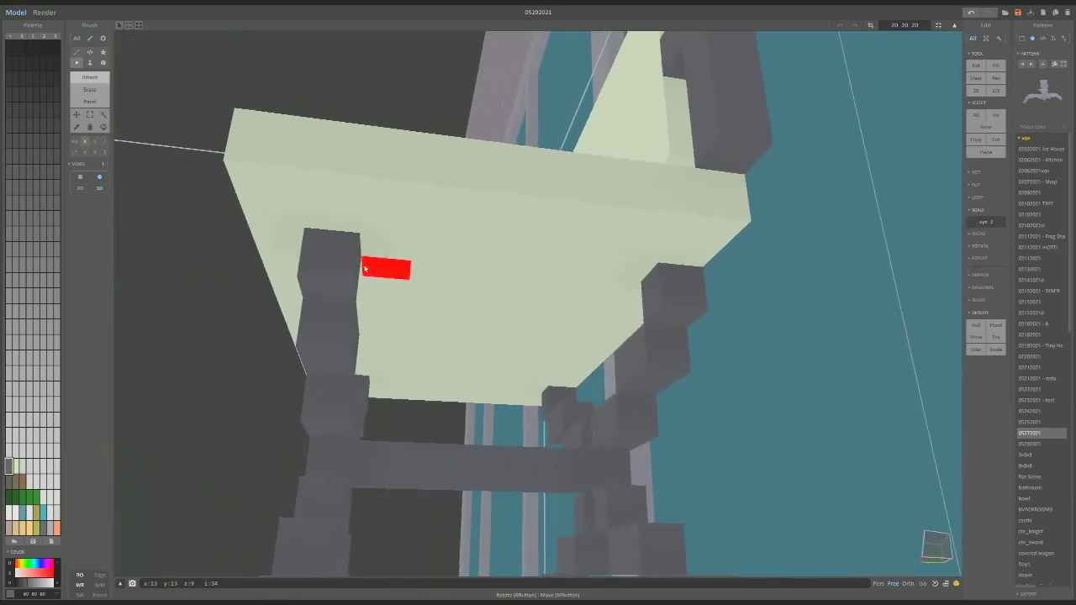
pyautogui.moveTo(367, 269); pyautogui.dragTo(576, 263)
pyautogui.moveTo(577, 264); pyautogui.dragTo(725, 317, button='right')
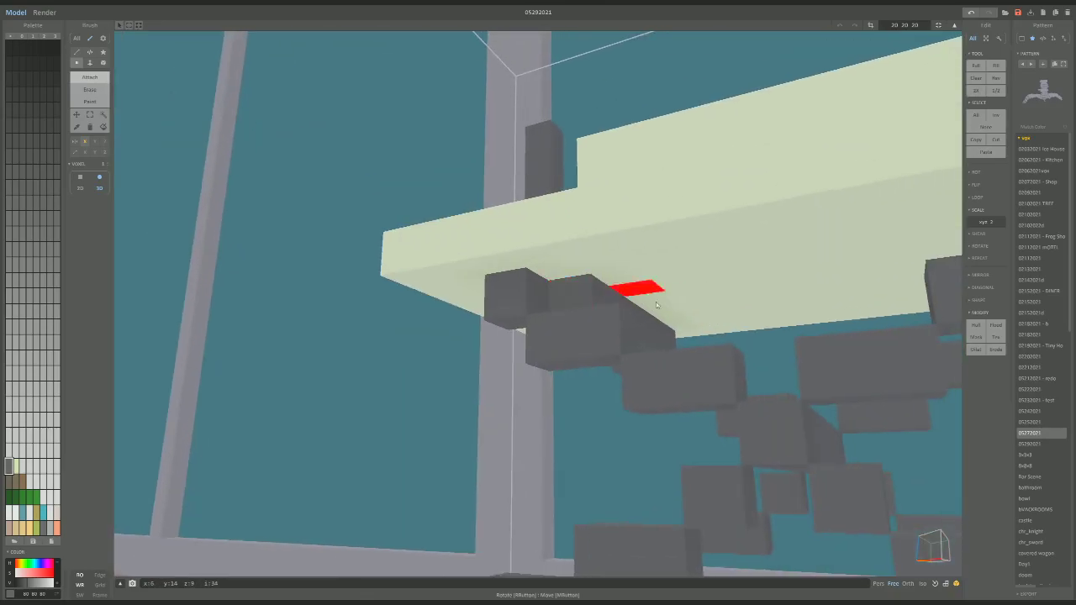
# Extend dark grey voxels inward from both side rails to form a crossbar beneath the seat.
pyautogui.moveTo(656, 304); pyautogui.dragTo(614, 247, button='right')
pyautogui.scroll(3, 617, 298)
pyautogui.moveTo(617, 297); pyautogui.dragTo(602, 210, button='right')
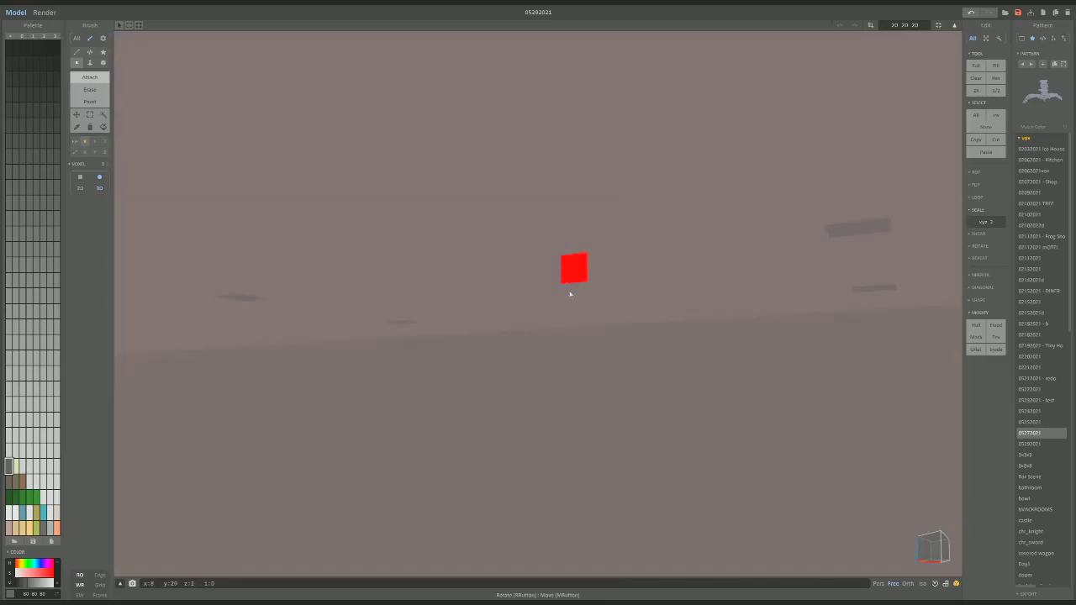
pyautogui.moveTo(596, 288); pyautogui.dragTo(471, 329, button='right')
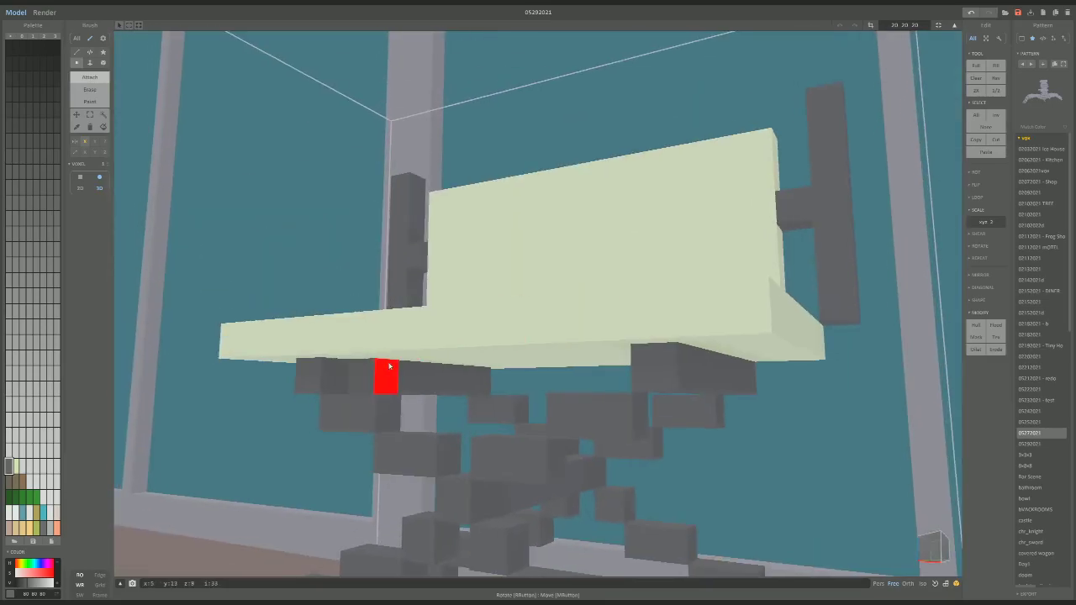
pyautogui.click(416, 370)
pyautogui.click(435, 370)
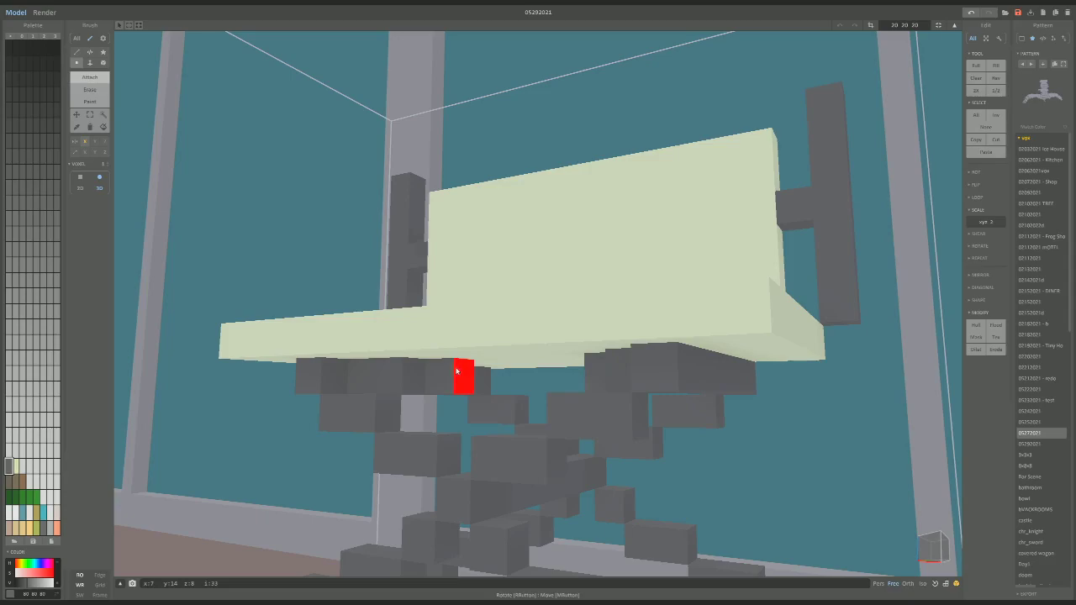
pyautogui.hotkey('ctrl', 'z')
pyautogui.click(419, 373)
pyautogui.click(439, 373)
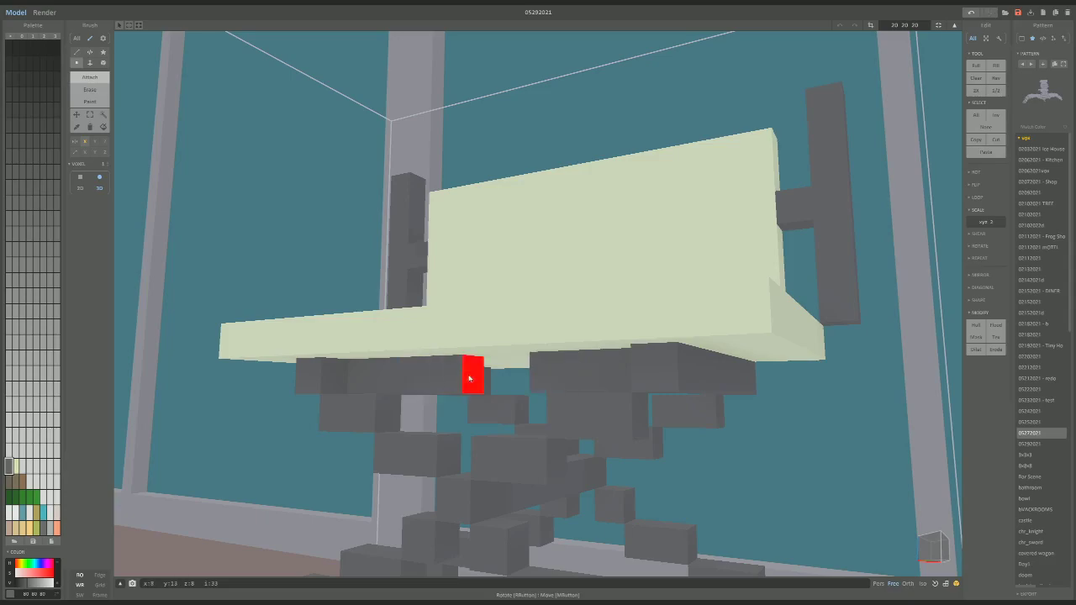
pyautogui.click(473, 372)
# Sample the seat's cream colour and fit the chair object's volume to its voxels.
pyautogui.scroll(-5, 509, 408)
pyautogui.scroll(-5, 518, 416)
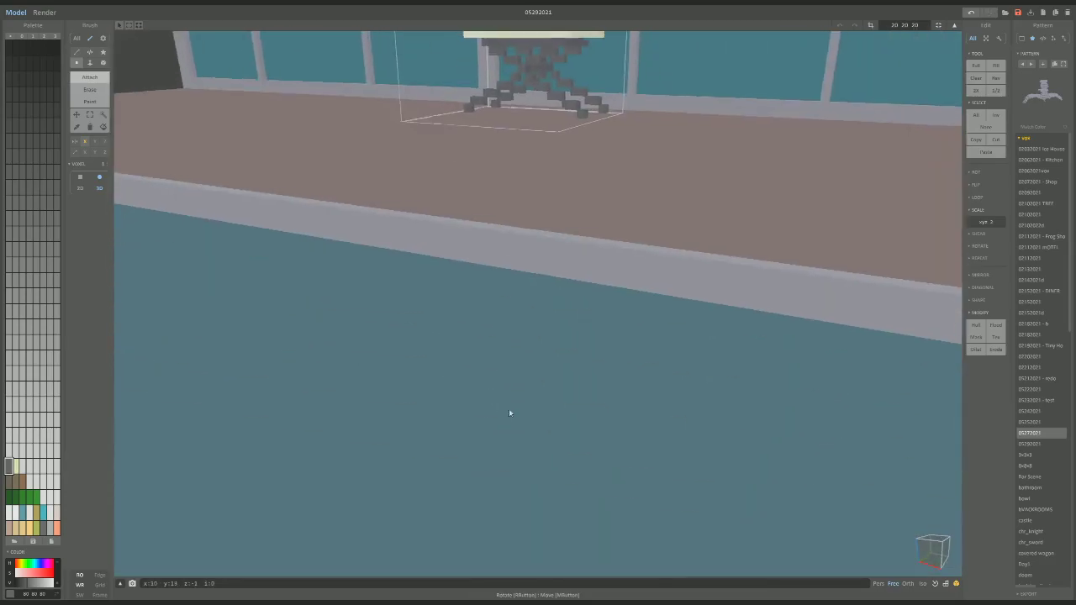
pyautogui.scroll(-6, 531, 377)
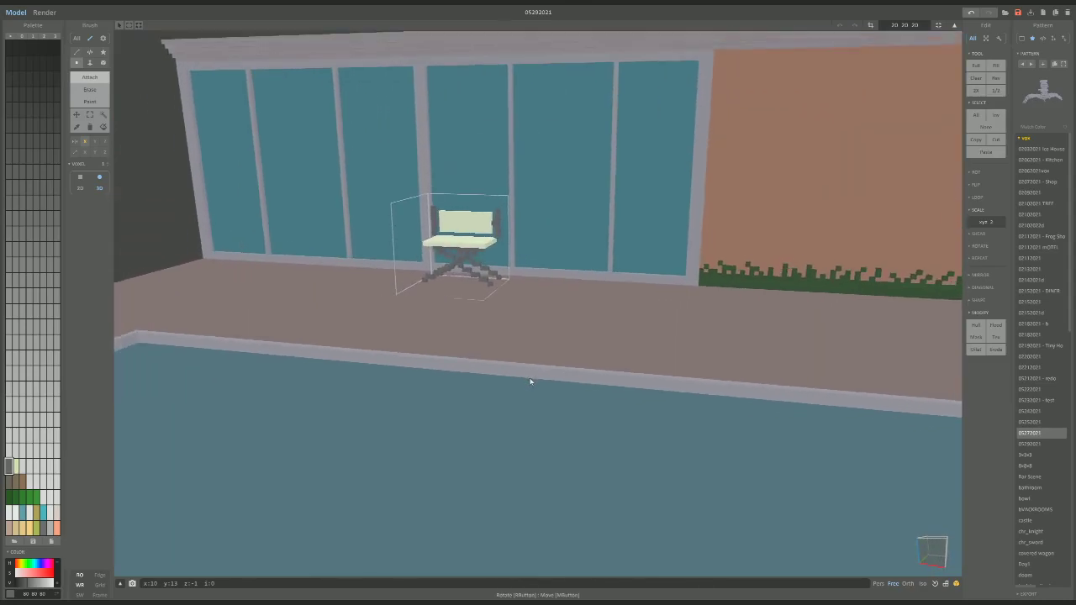
pyautogui.scroll(8, 542, 373)
pyautogui.scroll(-4, 551, 371)
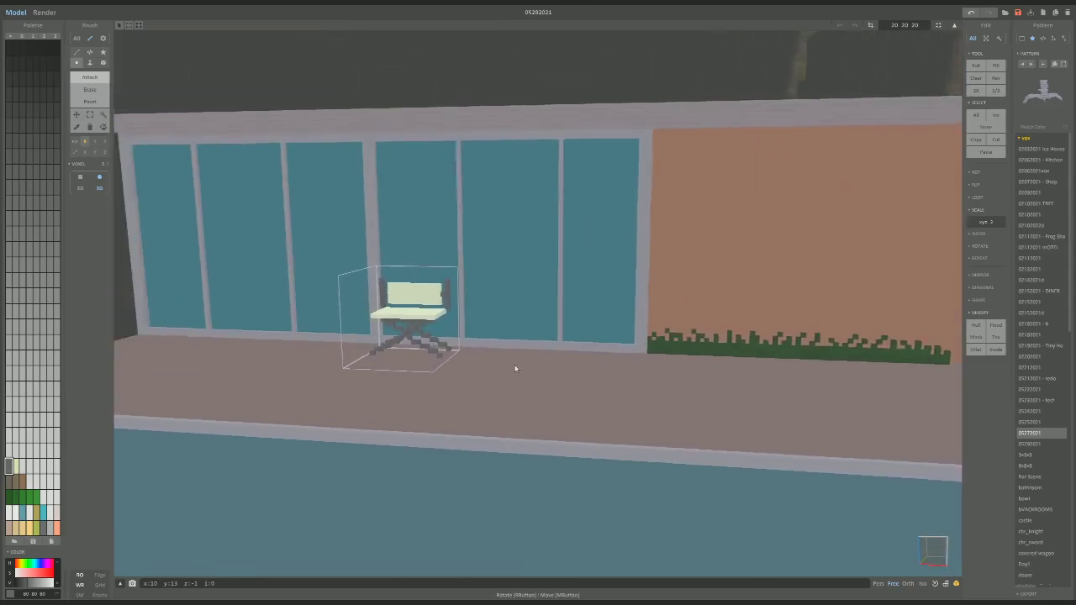
pyautogui.scroll(5, 529, 363)
pyautogui.scroll(2, 527, 370)
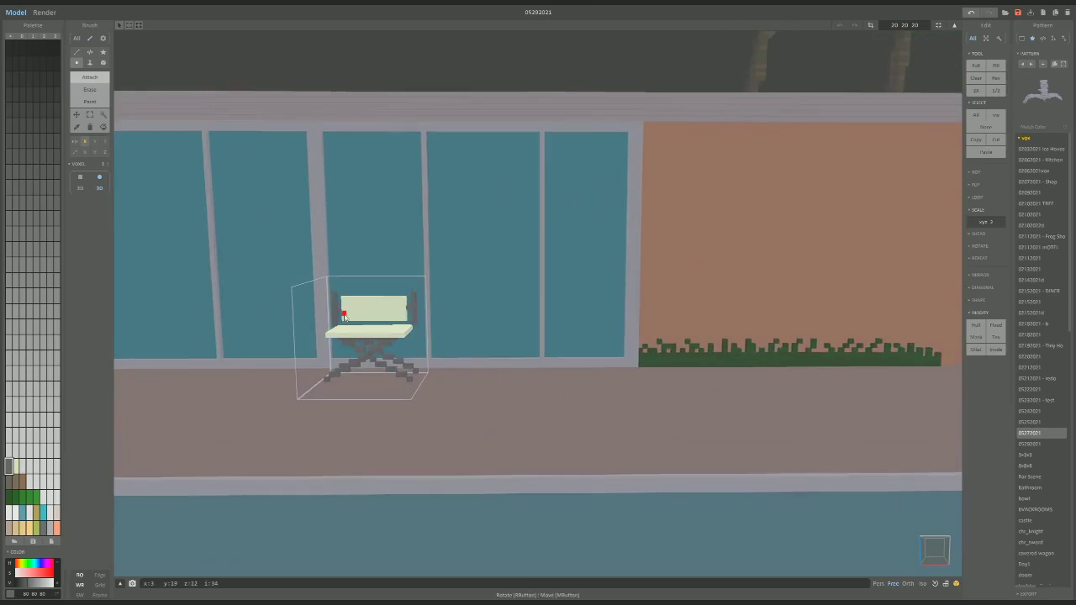
pyautogui.moveTo(284, 262); pyautogui.dragTo(392, 279, button='right')
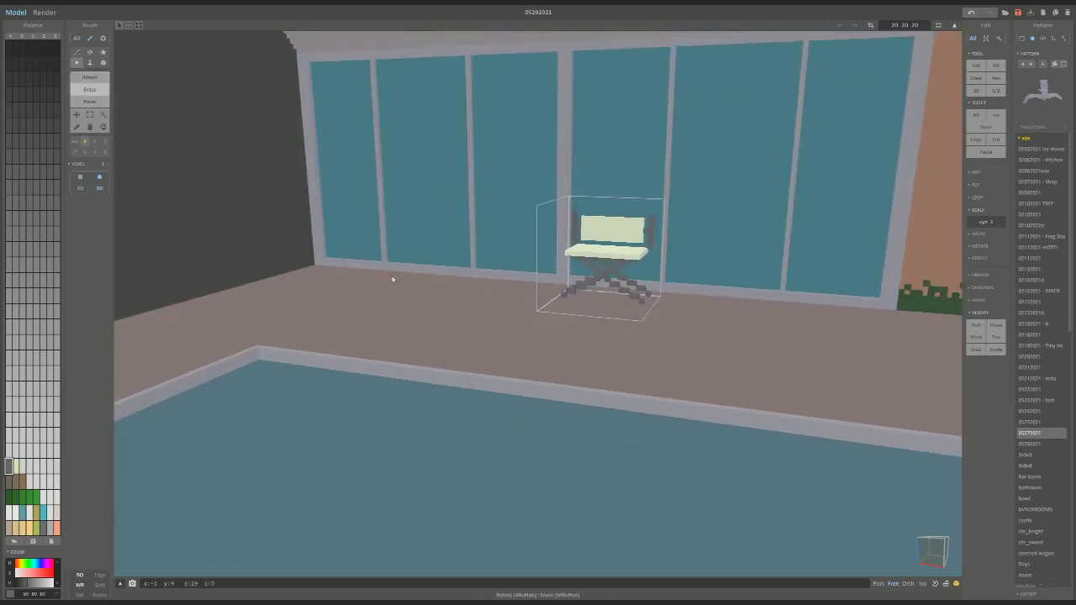
pyautogui.keyDown('alt'); pyautogui.click(624, 250); pyautogui.keyUp('alt')
pyautogui.moveTo(624, 249); pyautogui.dragTo(672, 302, button='right')
pyautogui.click(938, 24)
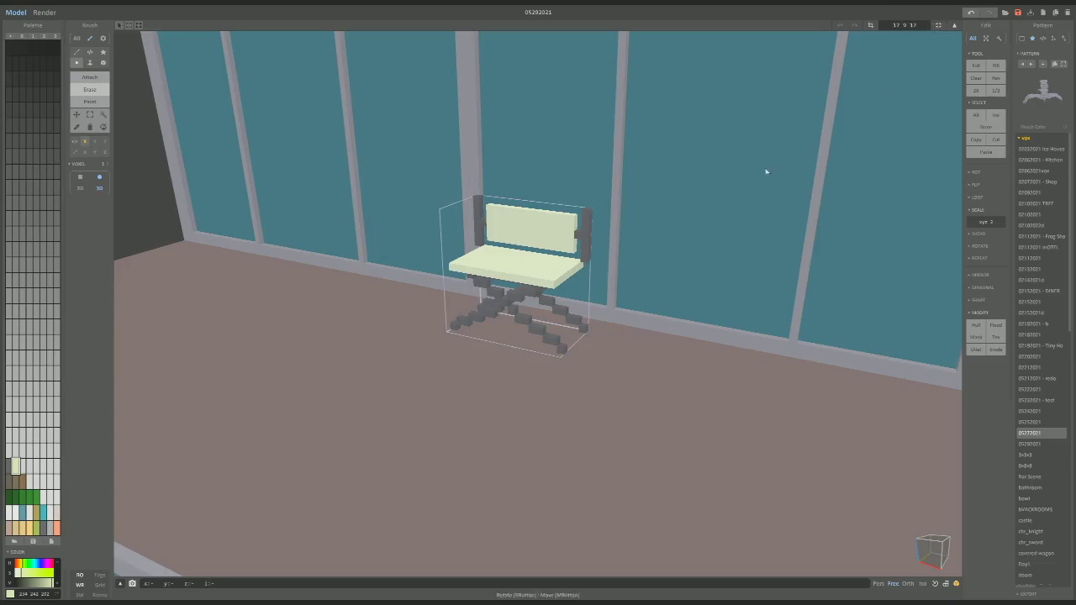
# Render the scene and examine the folding chair on the deck together with the whole pool house.
pyautogui.moveTo(766, 171); pyautogui.dragTo(621, 194, button='right')
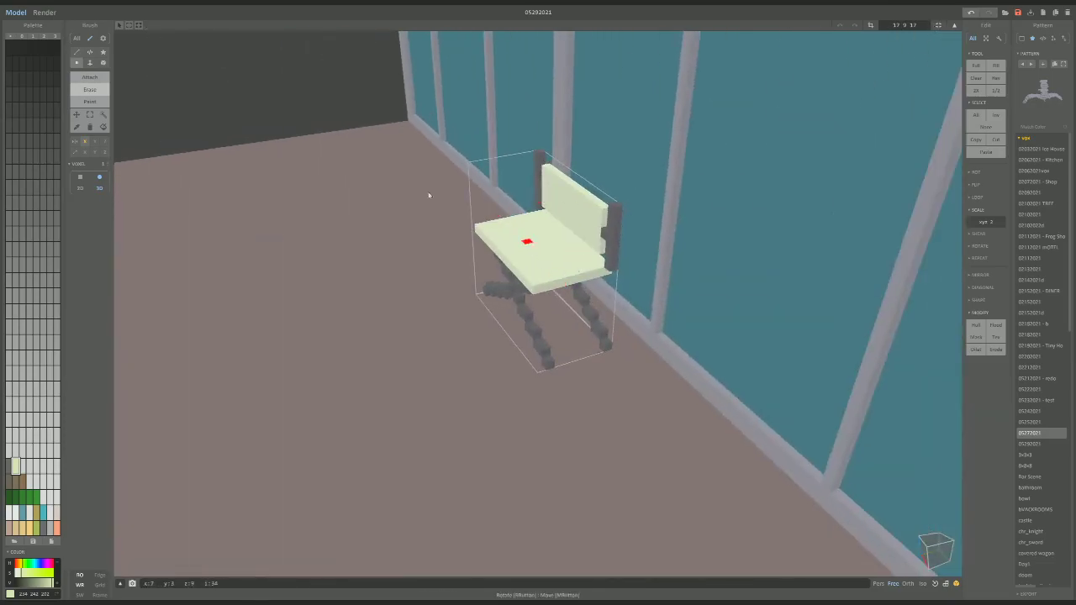
pyautogui.press('f')
pyautogui.moveTo(569, 289); pyautogui.dragTo(662, 235, button='right')
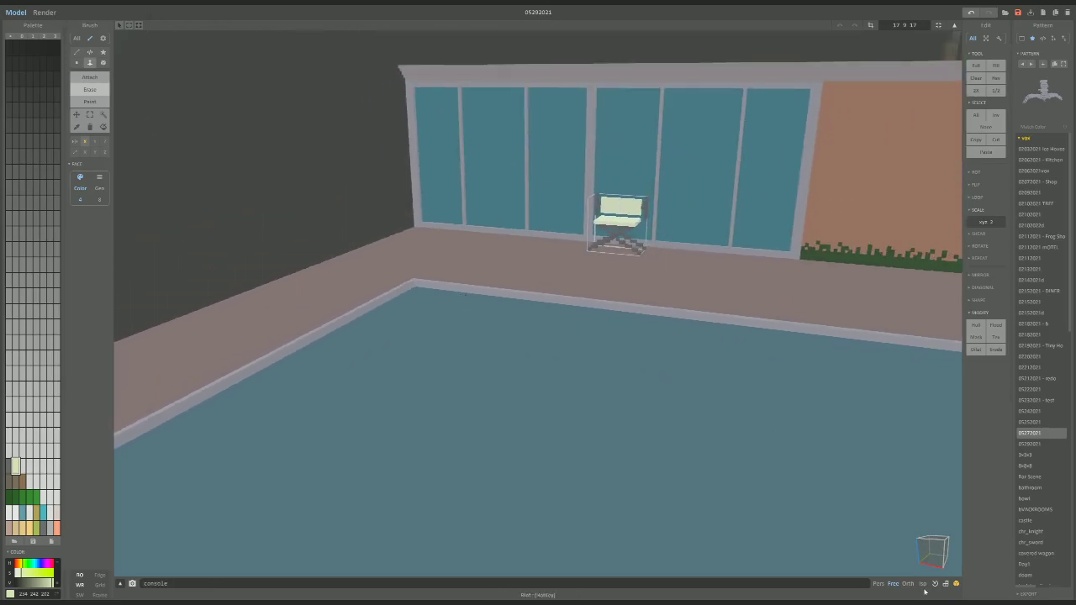
pyautogui.scroll(5, 484, 295)
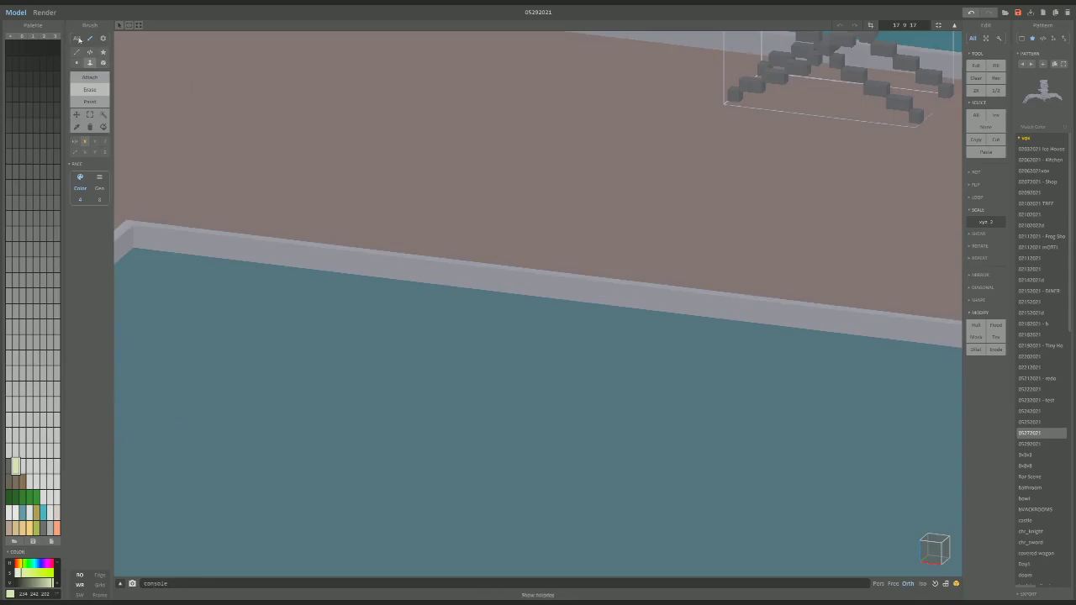
pyautogui.click(45, 12)
pyautogui.scroll(-5, 538, 303)
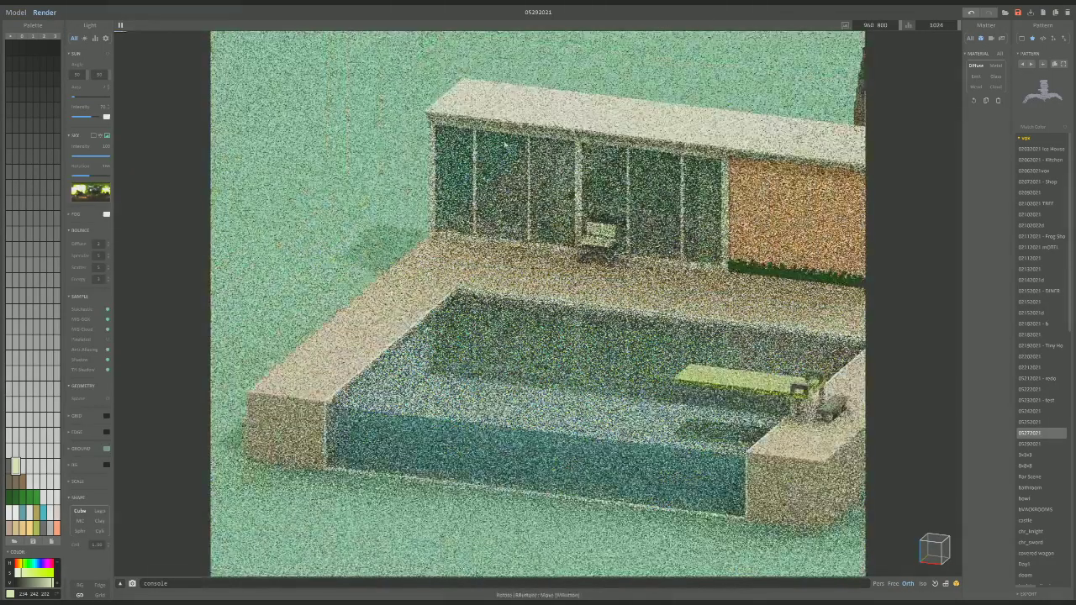
pyautogui.scroll(-3, 538, 252)
pyautogui.moveTo(538, 210); pyautogui.dragTo(478, 167, button='right')
pyautogui.scroll(2, 471, 158)
pyautogui.scroll(1, 477, 164)
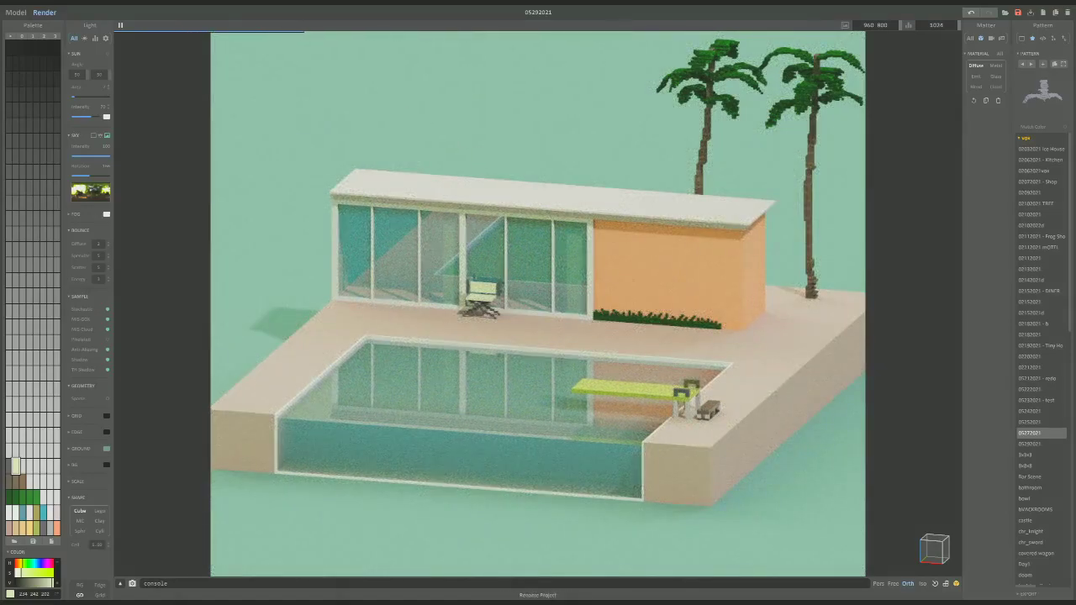
# Return to modelling, add a new empty object to the scene and move its box over the pool near the diving board.
pyautogui.click(16, 11)
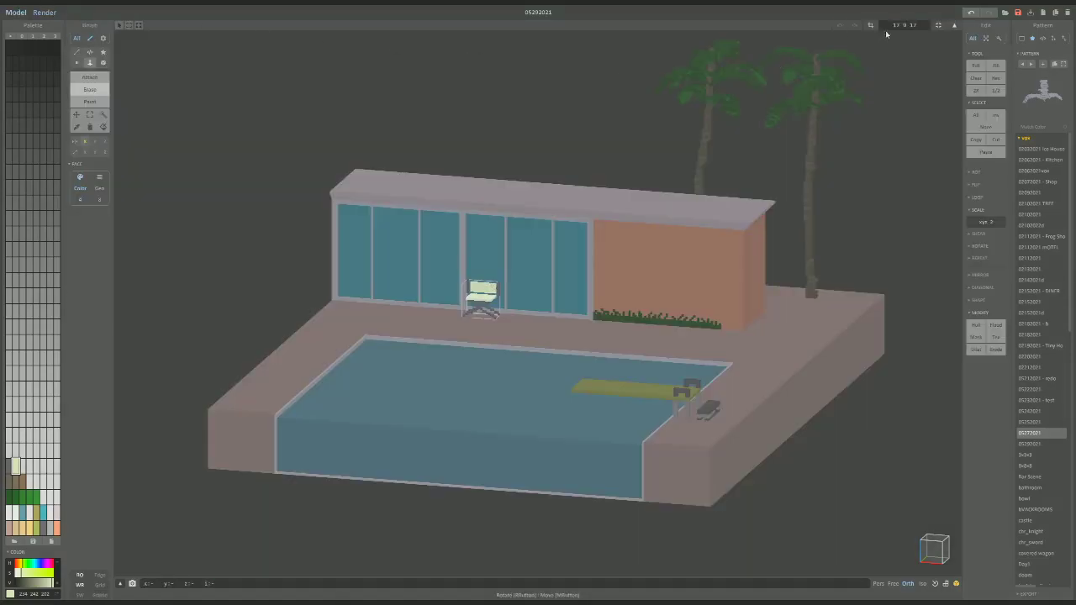
pyautogui.press('Tab')
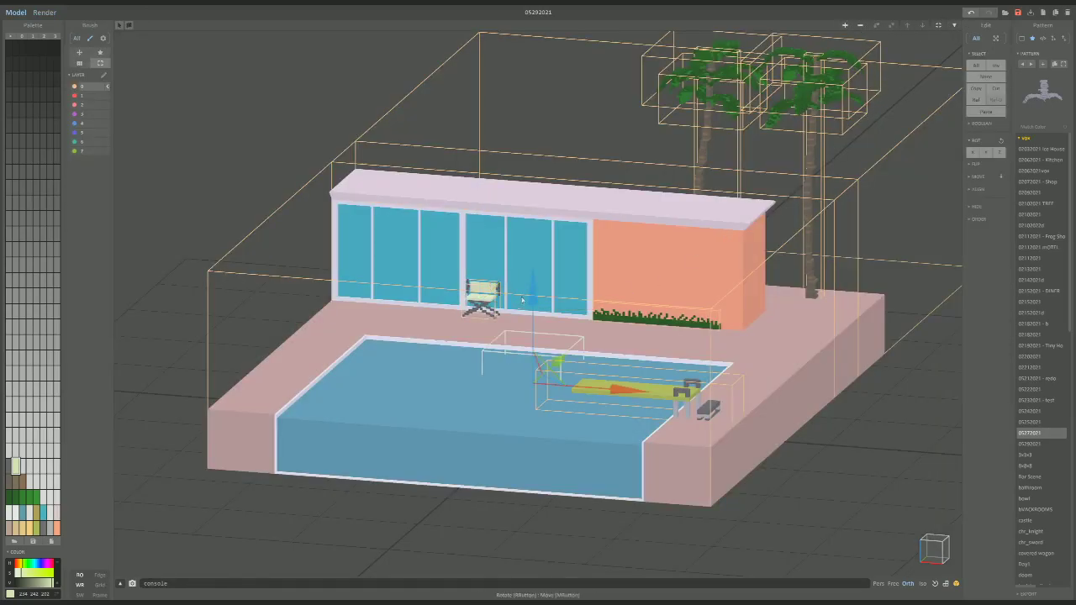
pyautogui.scroll(3, 582, 319)
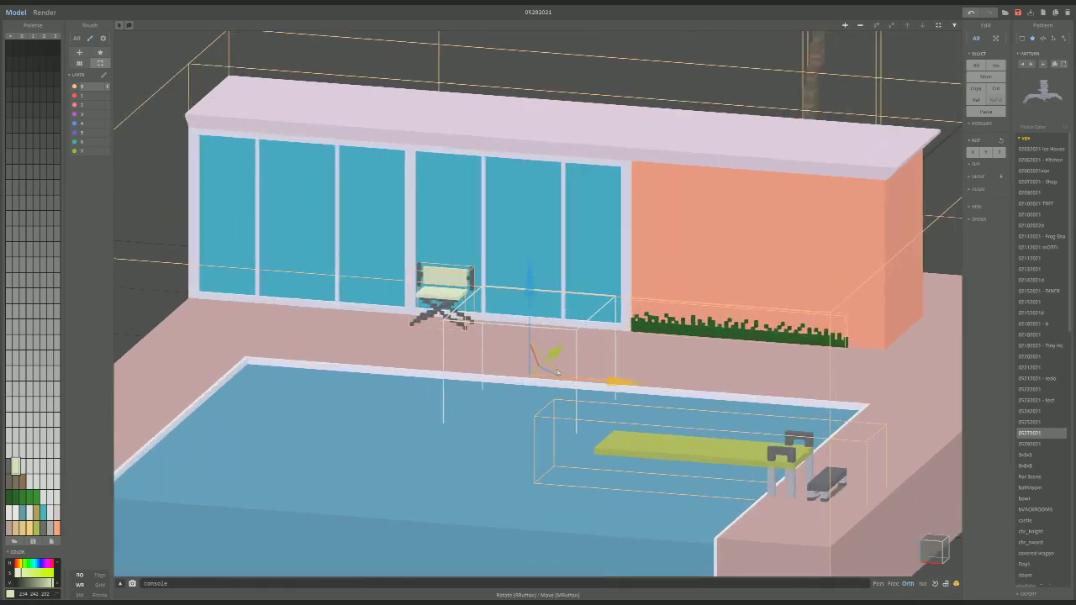
pyautogui.moveTo(556, 371); pyautogui.dragTo(517, 392)
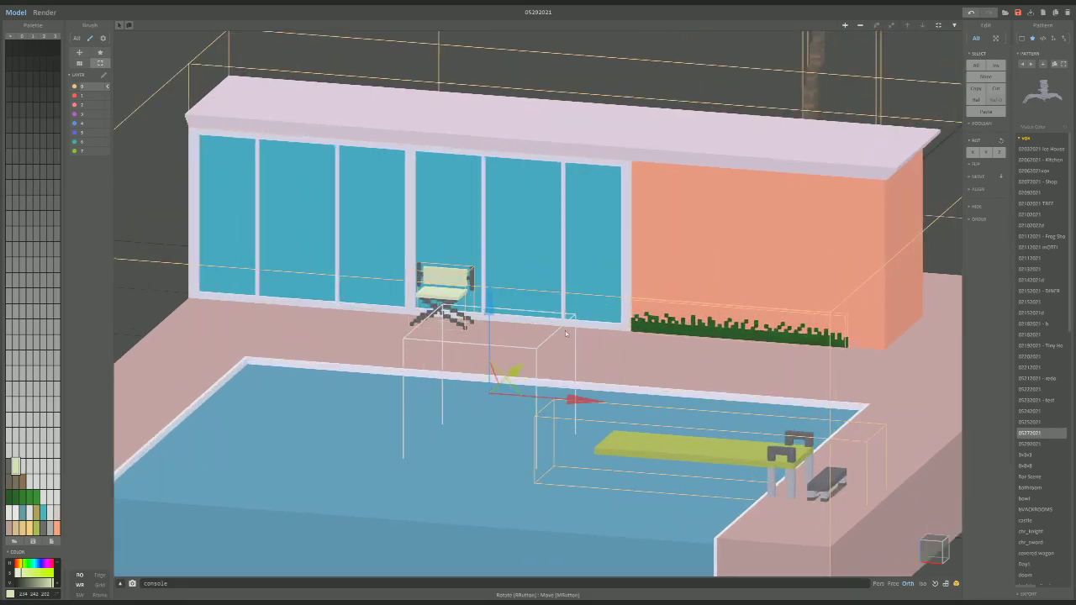
pyautogui.moveTo(502, 370); pyautogui.dragTo(488, 360)
pyautogui.moveTo(474, 304); pyautogui.dragTo(473, 292)
pyautogui.moveTo(474, 291); pyautogui.dragTo(404, 402, button='right')
pyautogui.moveTo(404, 402); pyautogui.dragTo(446, 403)
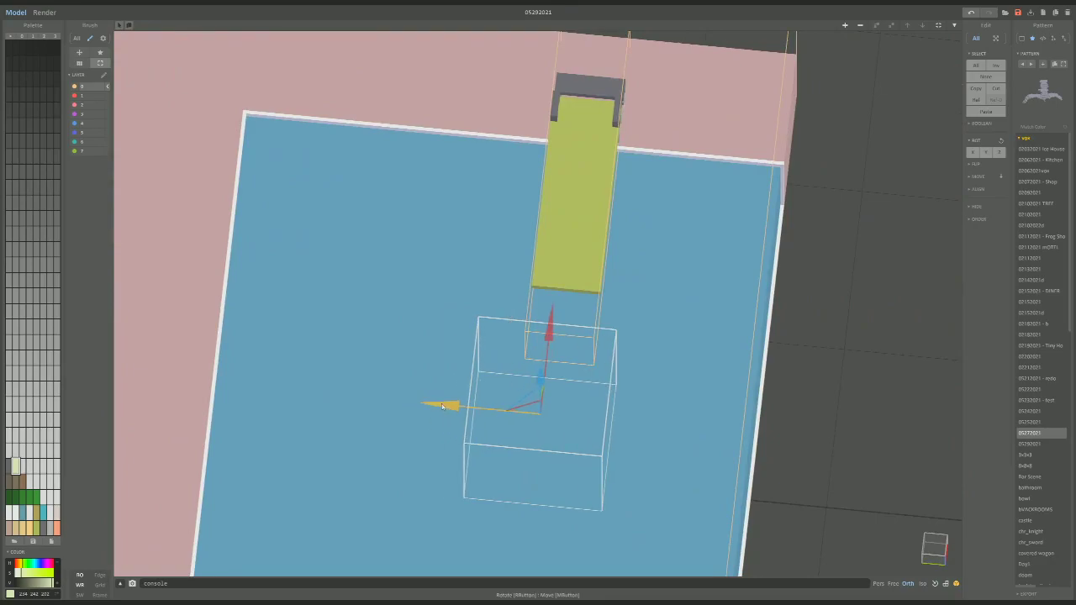
pyautogui.moveTo(445, 403); pyautogui.dragTo(649, 454, button='right')
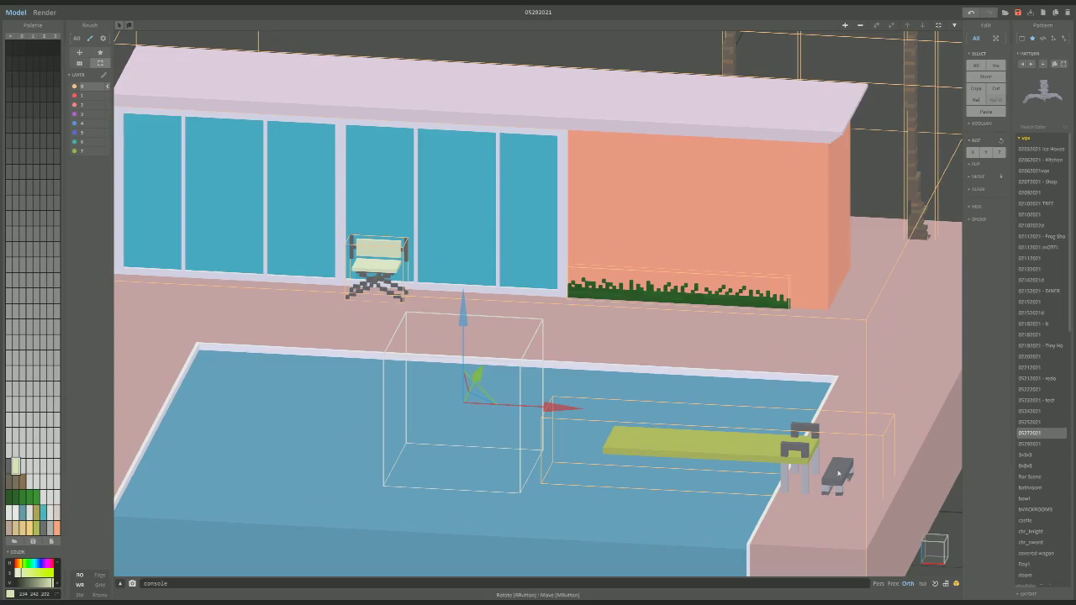
# Render a closer view of the house and pool to examine the water area, and return to modelling.
pyautogui.moveTo(816, 482); pyautogui.dragTo(762, 465, button='right')
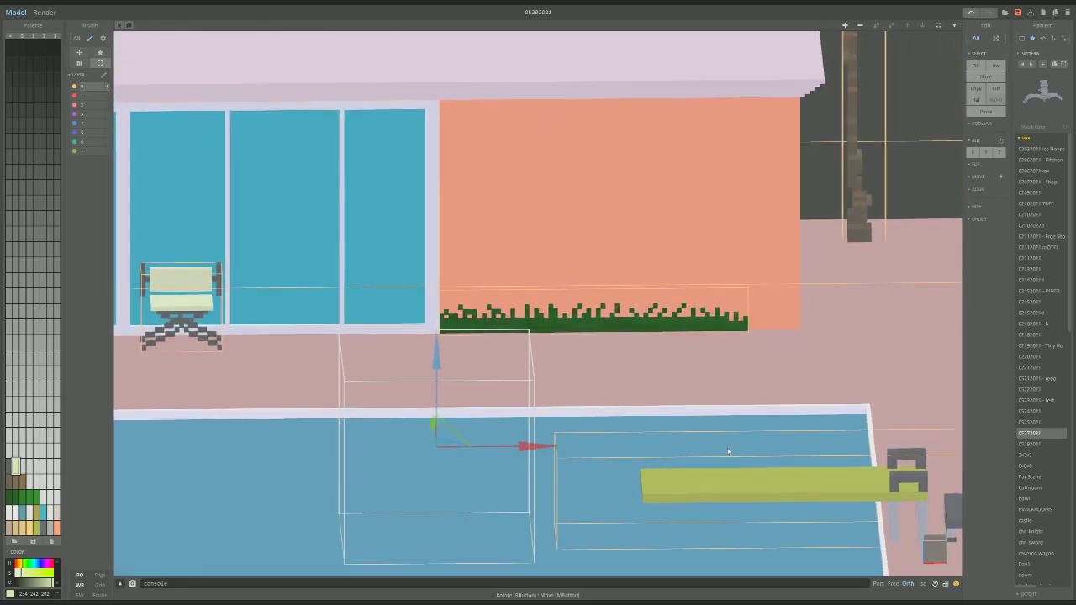
pyautogui.click(44, 12)
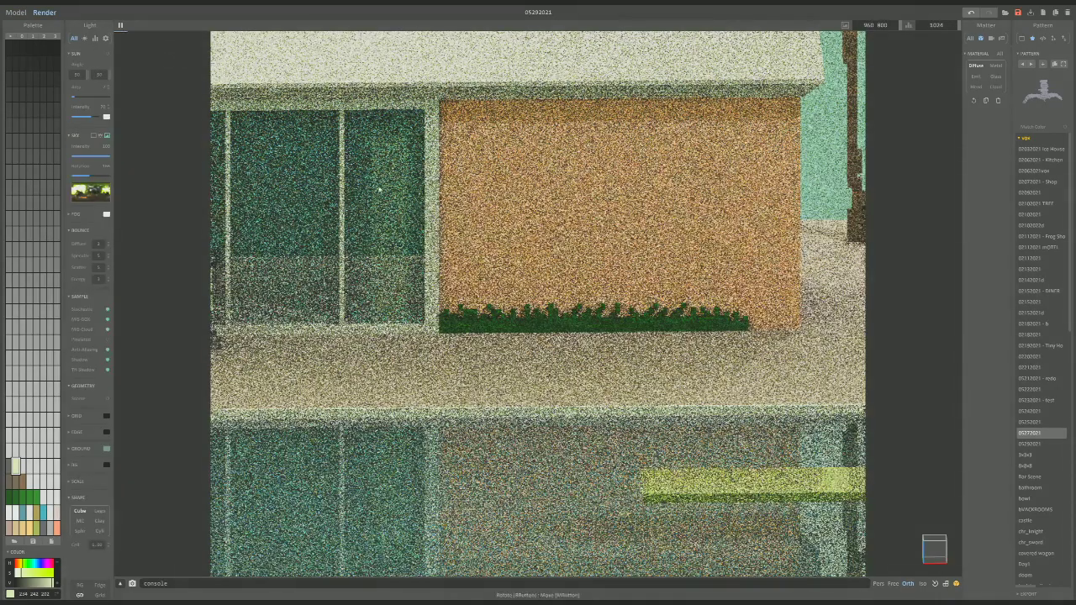
pyautogui.moveTo(597, 309); pyautogui.dragTo(613, 353, button='right')
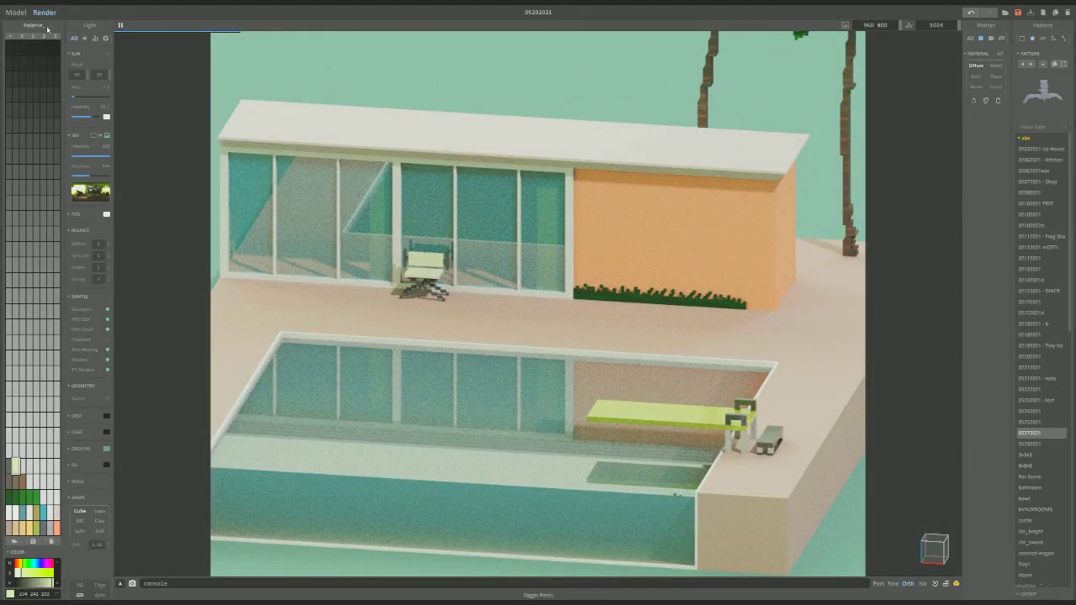
pyautogui.click(16, 11)
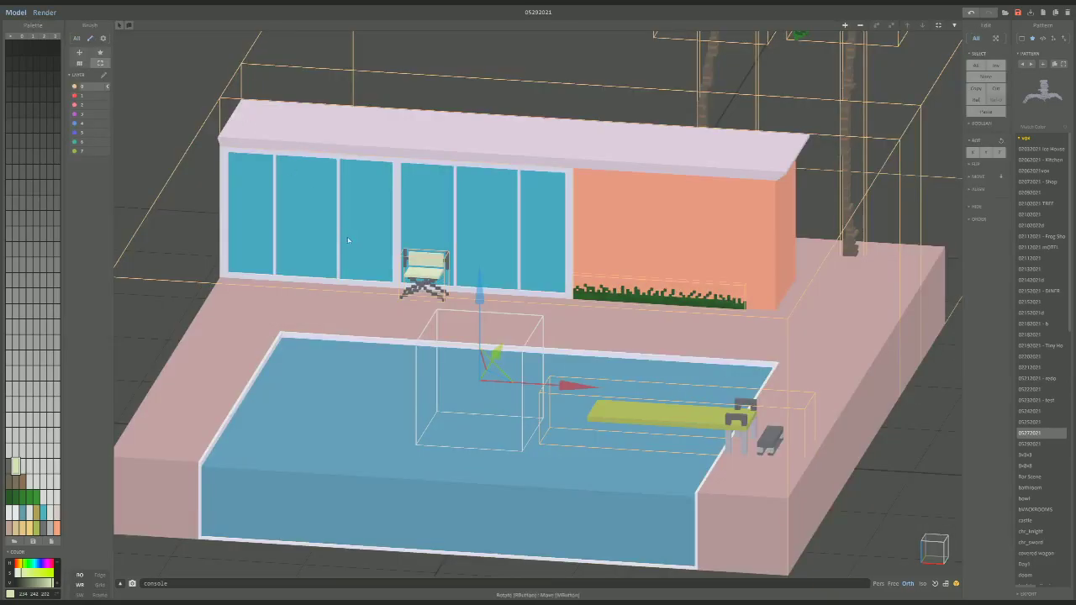
pyautogui.scroll(3, 357, 252)
pyautogui.moveTo(357, 252); pyautogui.dragTo(410, 241, button='right')
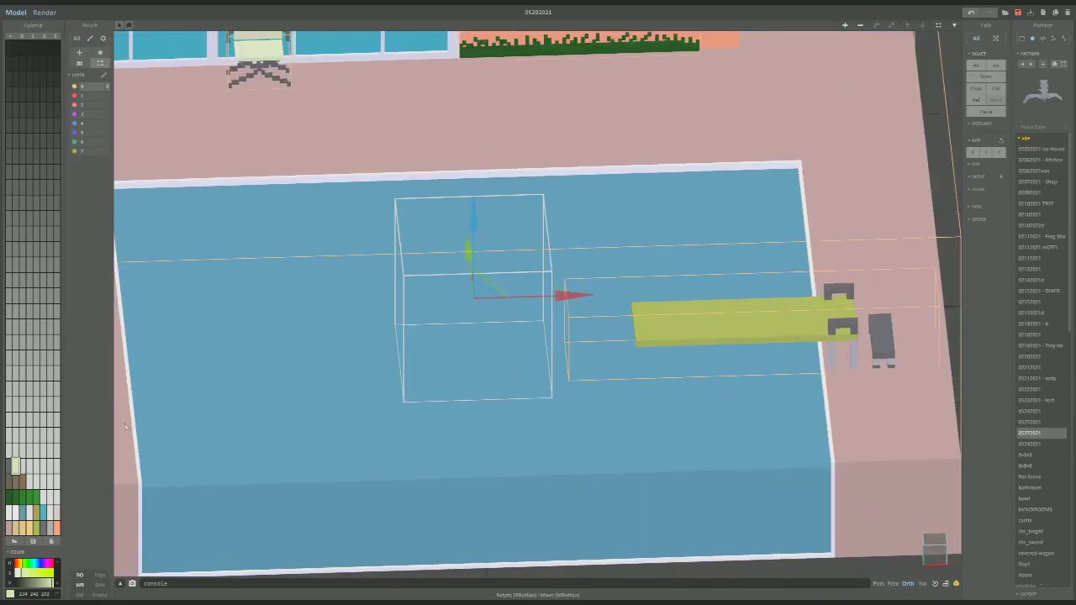
# Set a palette swatch beside the cream colour to pure white, 255 255 255.
pyautogui.click(25, 467)
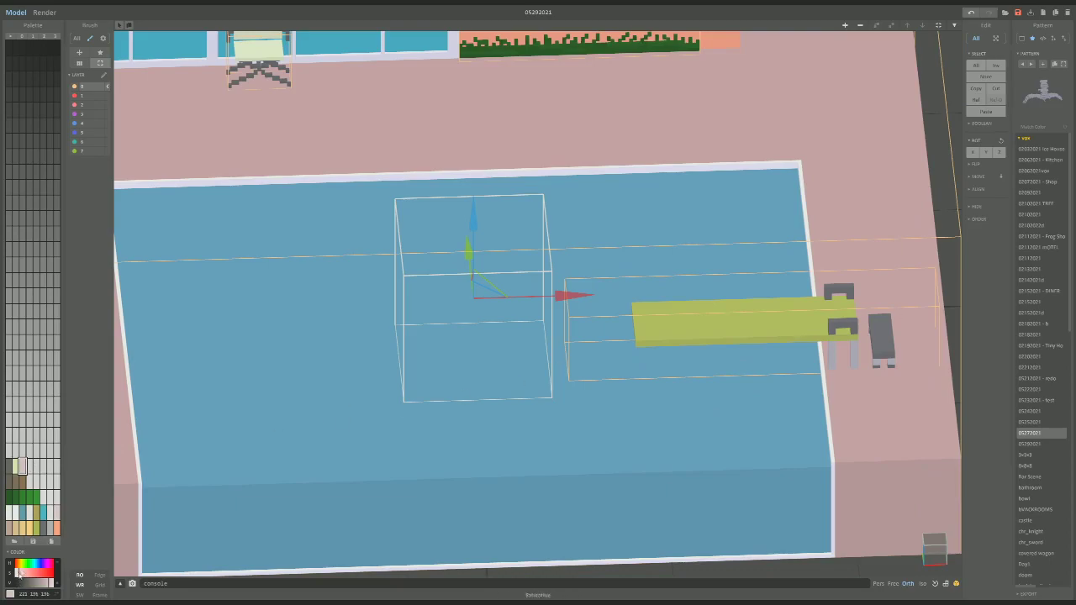
pyautogui.click(33, 563)
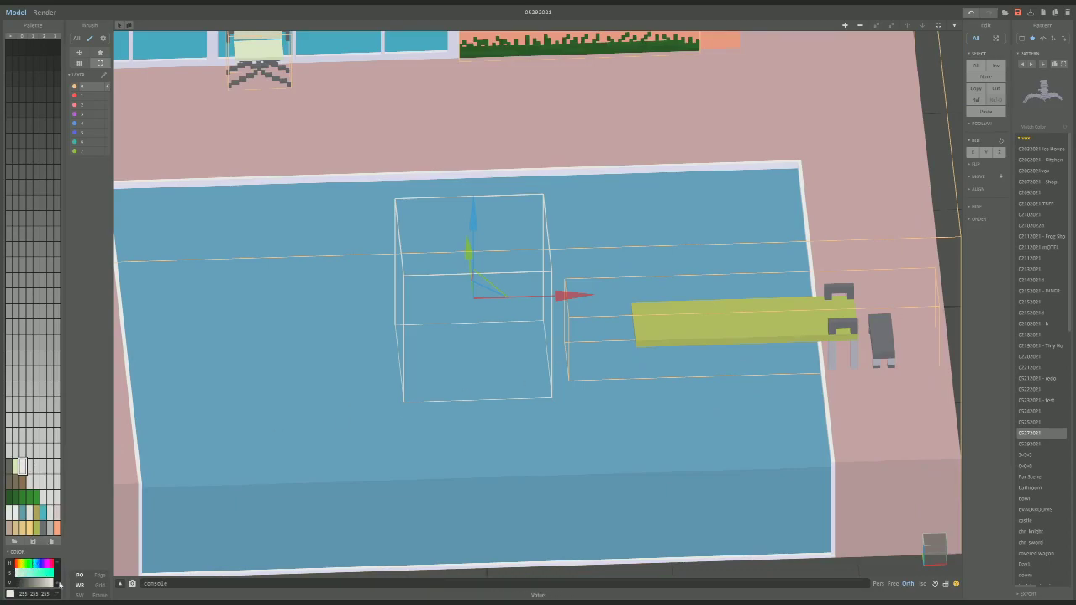
pyautogui.moveTo(320, 453); pyautogui.dragTo(380, 433, button='right')
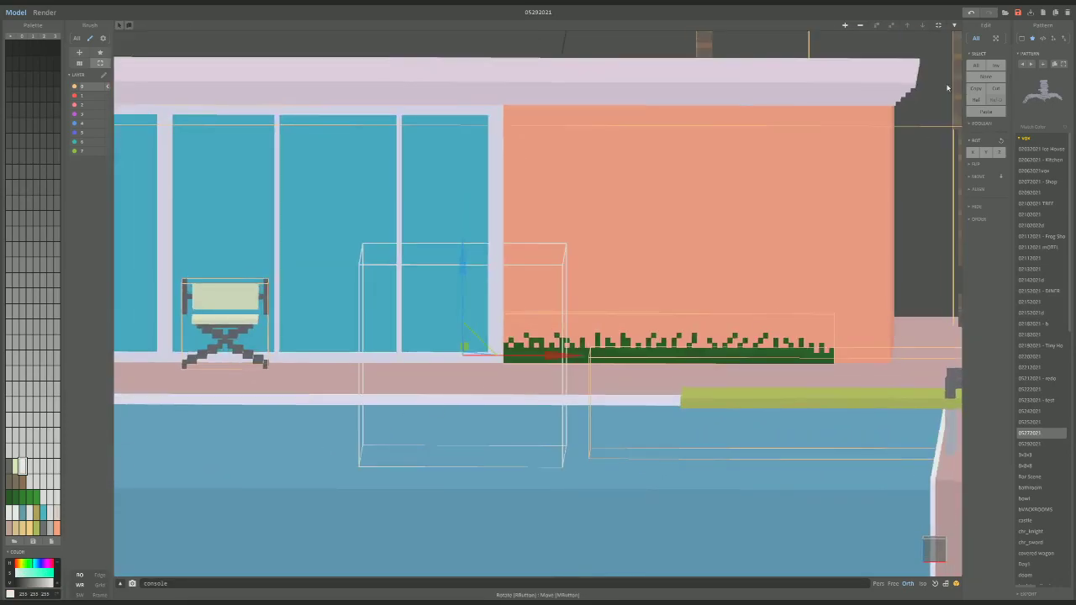
# Edit the new object over the pool and fill its whole volume with a white shape using the mandelbulb shader.
pyautogui.click(1043, 38)
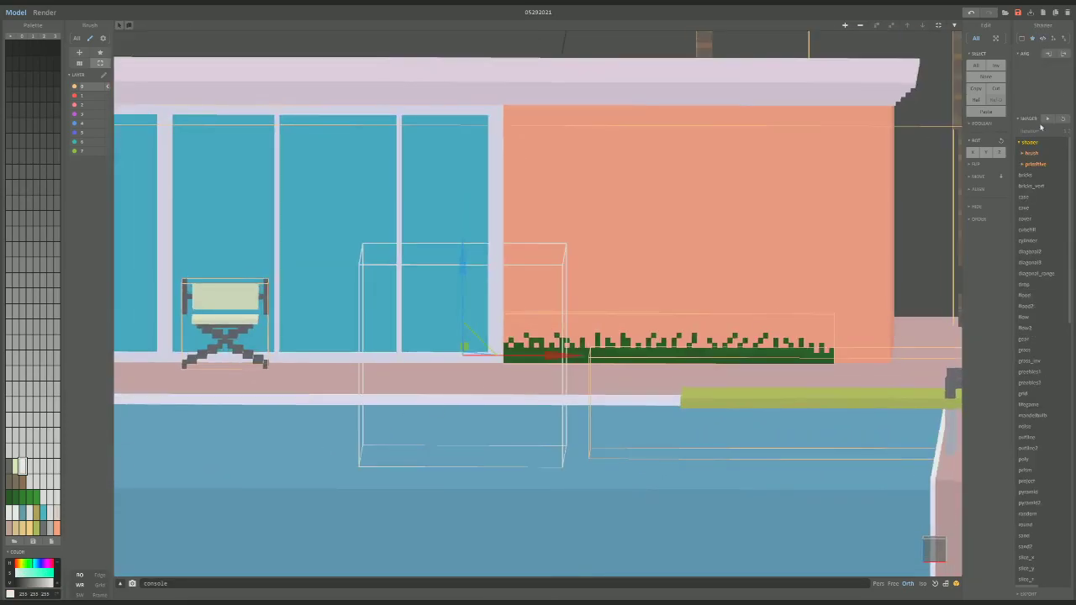
pyautogui.click(1037, 415)
pyautogui.press('Tab')
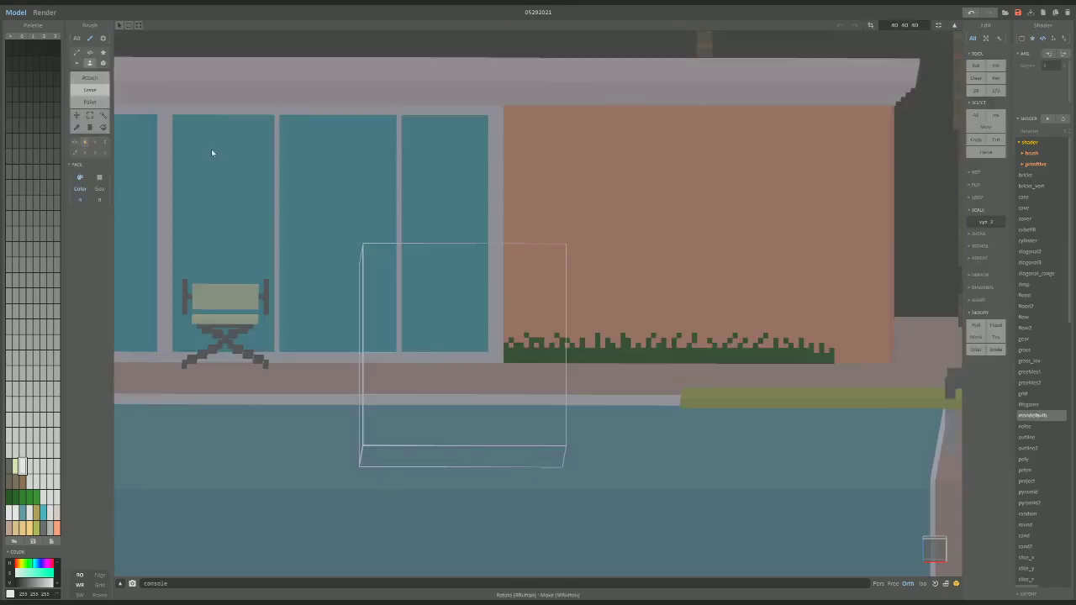
pyautogui.moveTo(286, 352); pyautogui.dragTo(340, 413, button='right')
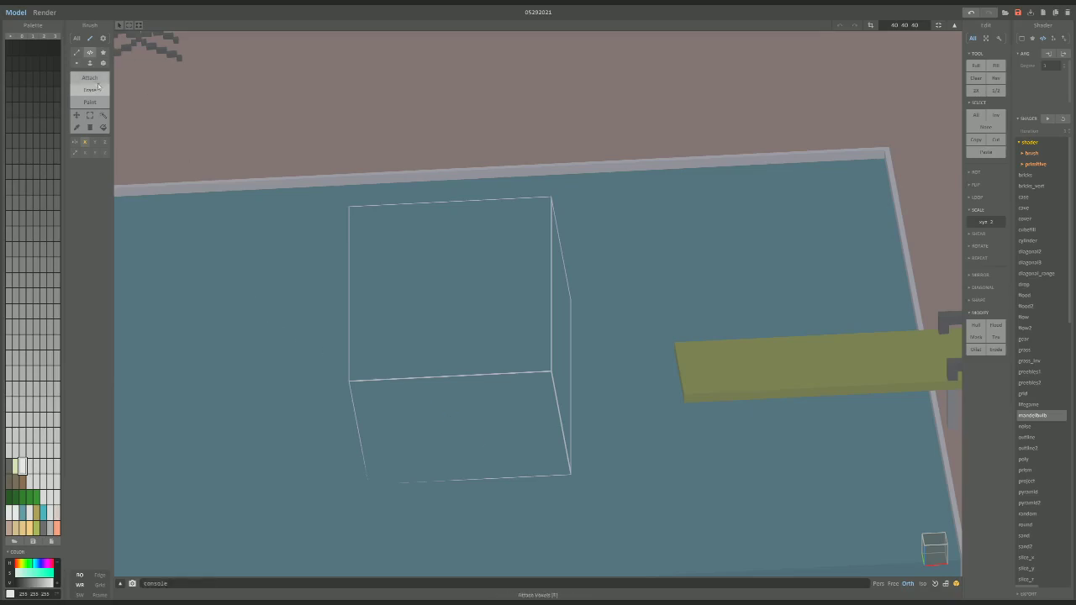
pyautogui.moveTo(388, 380)
pyautogui.mouseDown()
pyautogui.moveTo(432, 415)
pyautogui.moveTo(569, 473)
pyautogui.mouseUp()
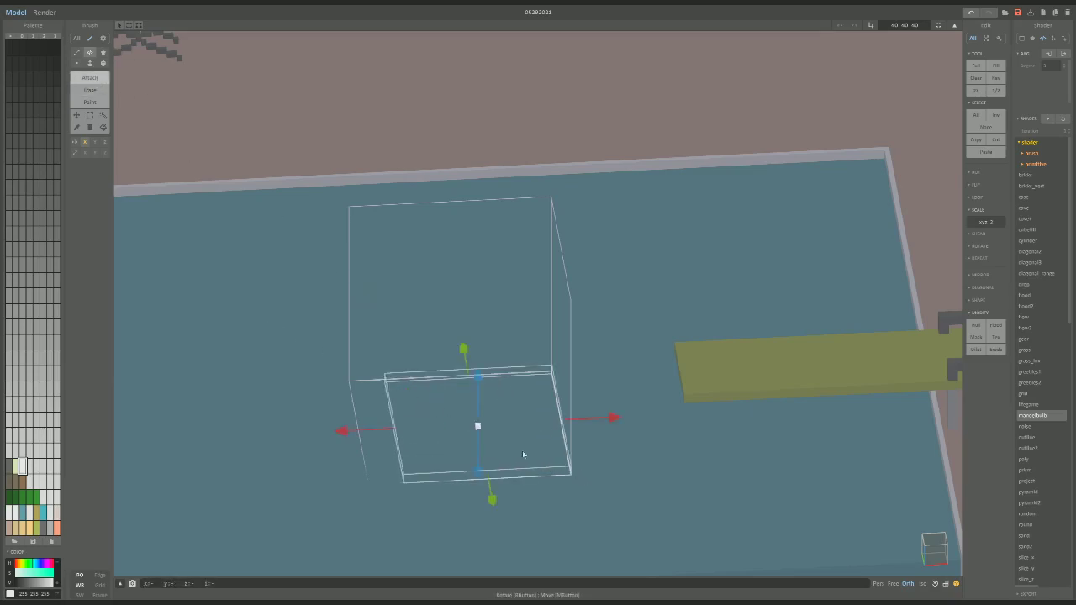
pyautogui.moveTo(379, 429); pyautogui.dragTo(343, 430)
pyautogui.moveTo(458, 400); pyautogui.dragTo(441, 314)
pyautogui.moveTo(441, 314); pyautogui.dragTo(441, 285, button='right')
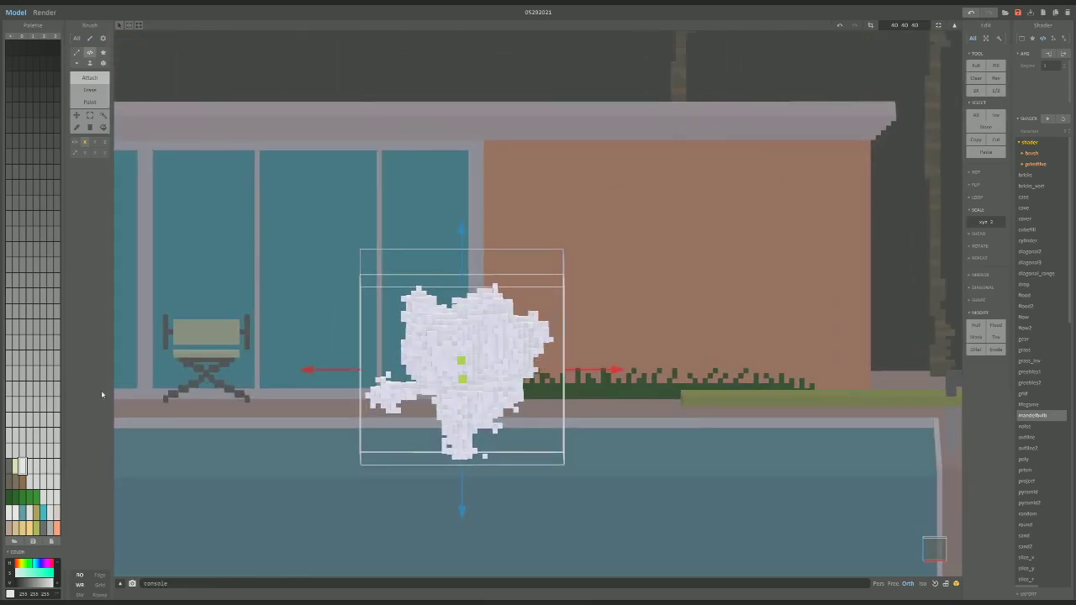
# Set a second palette swatch, a few places along from the white one, to a light blue of about 200 241 255.
pyautogui.click(51, 468)
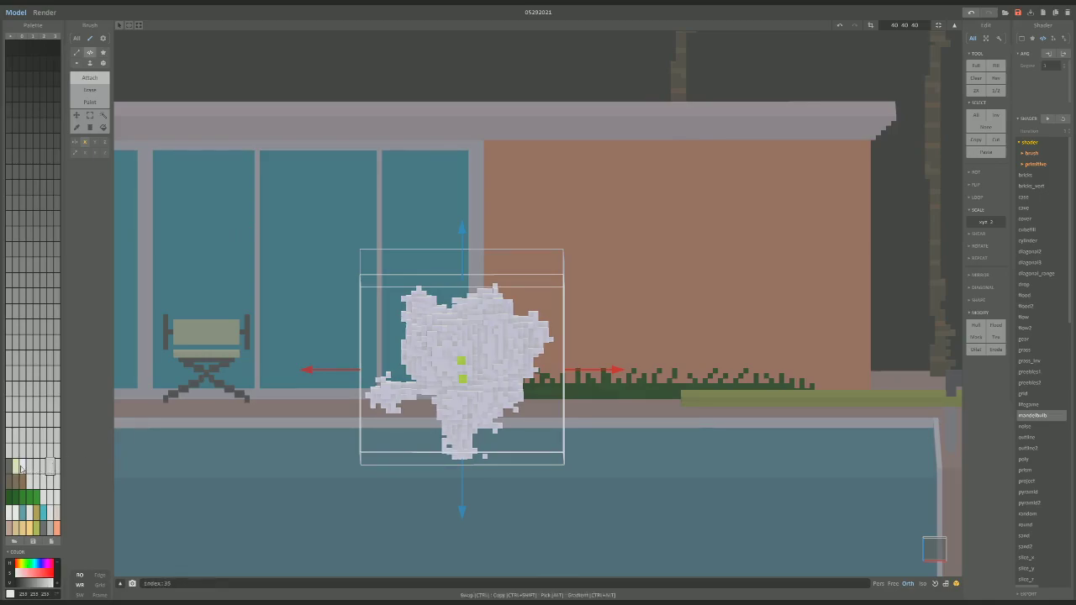
pyautogui.click(22, 468)
pyautogui.click(52, 469)
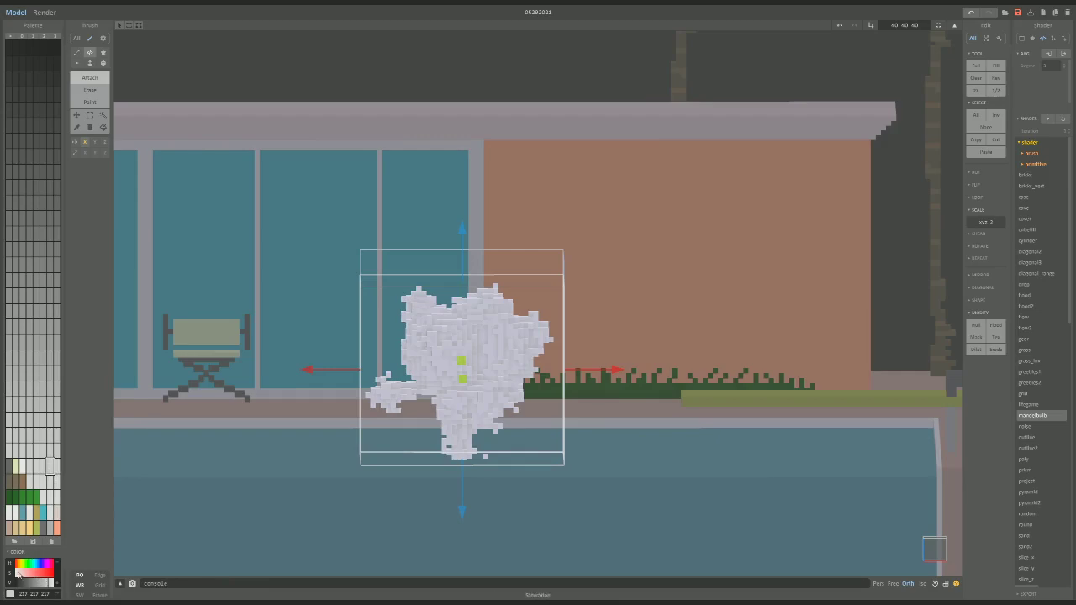
pyautogui.click(30, 567)
pyautogui.click(28, 573)
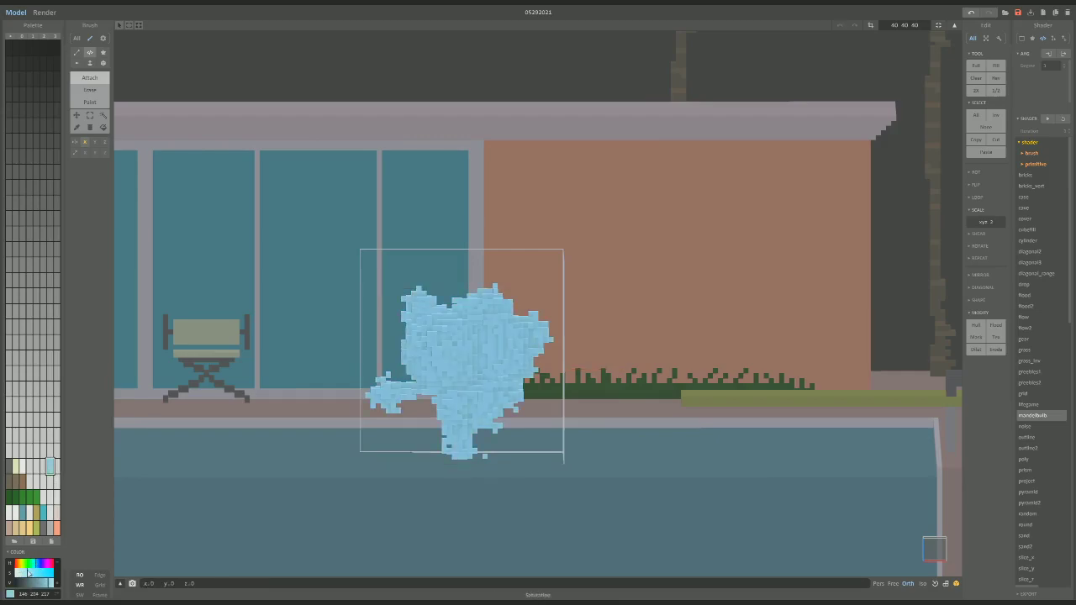
pyautogui.moveTo(37, 576); pyautogui.dragTo(56, 589)
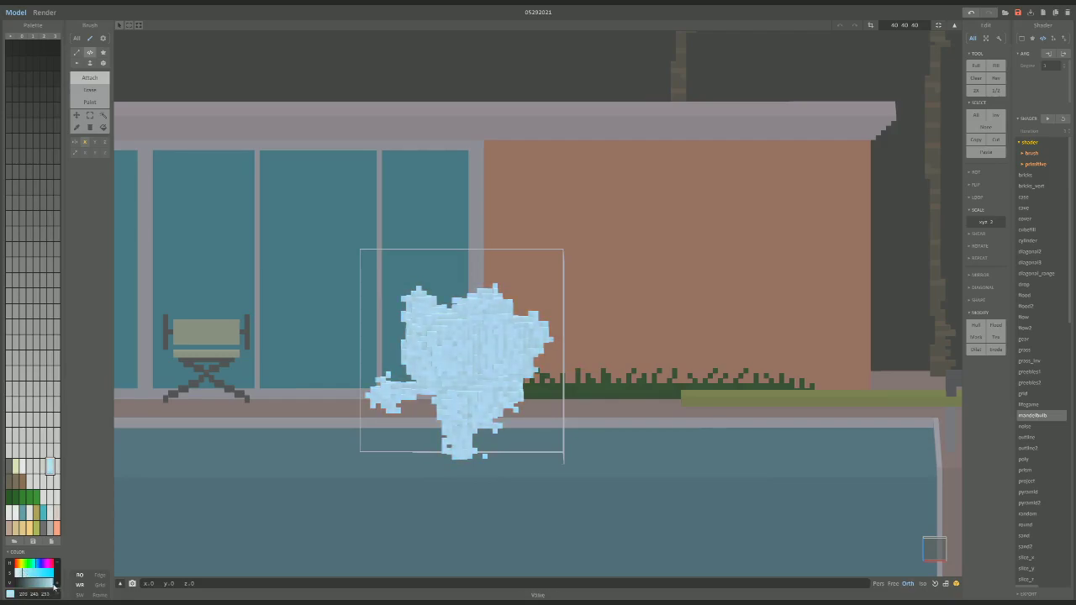
# Create a colour gradient across the palette swatches between the white and the light blue one.
pyautogui.click(22, 466)
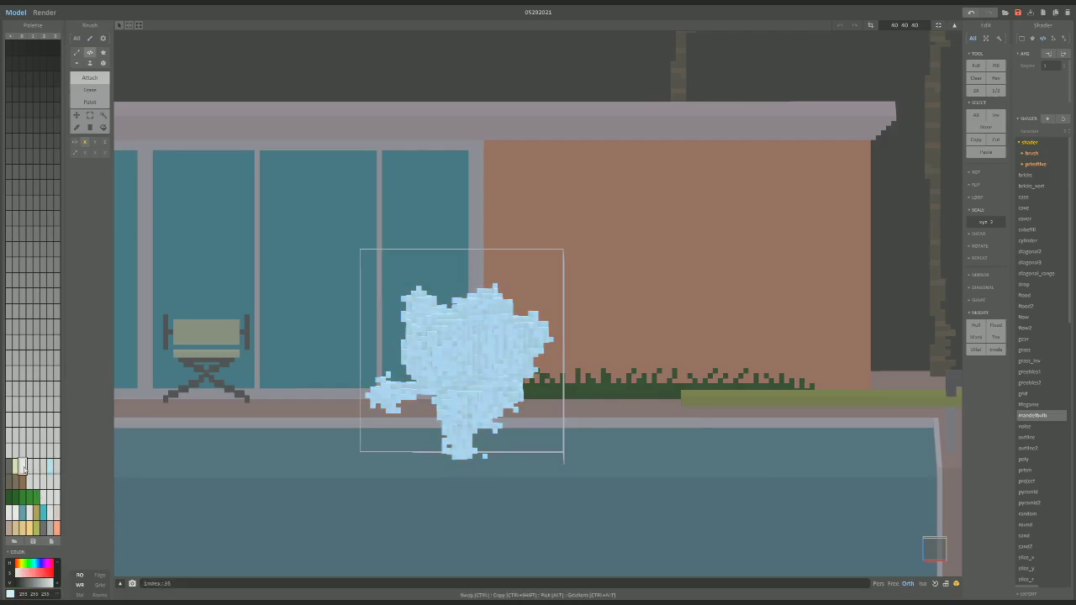
pyautogui.click(51, 467)
pyautogui.click(22, 468)
pyautogui.click(56, 468)
pyautogui.click(51, 465)
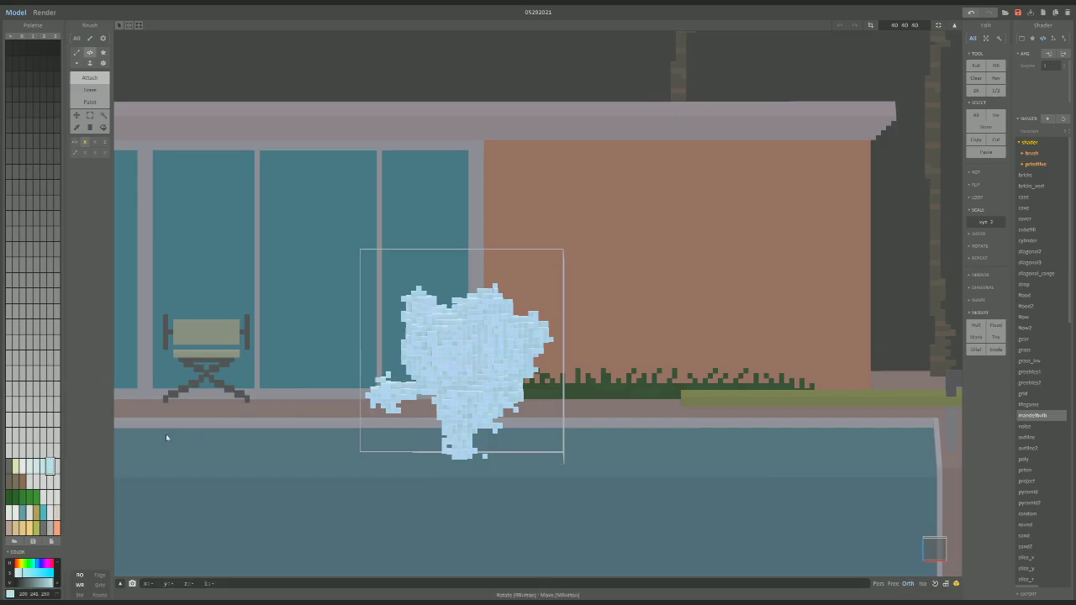
# Select the white-to-light-blue swatches and randomize the mandelbulb's voxel colours among them.
pyautogui.click(28, 468)
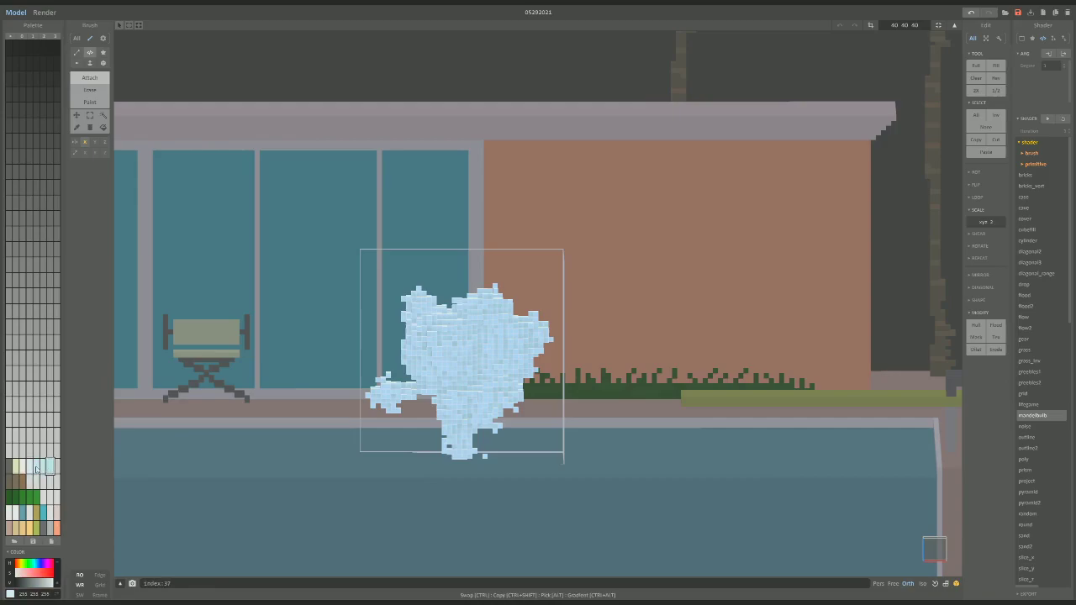
pyautogui.rightClick(37, 472)
pyautogui.click(51, 504)
pyautogui.moveTo(278, 430); pyautogui.dragTo(409, 416, button='right')
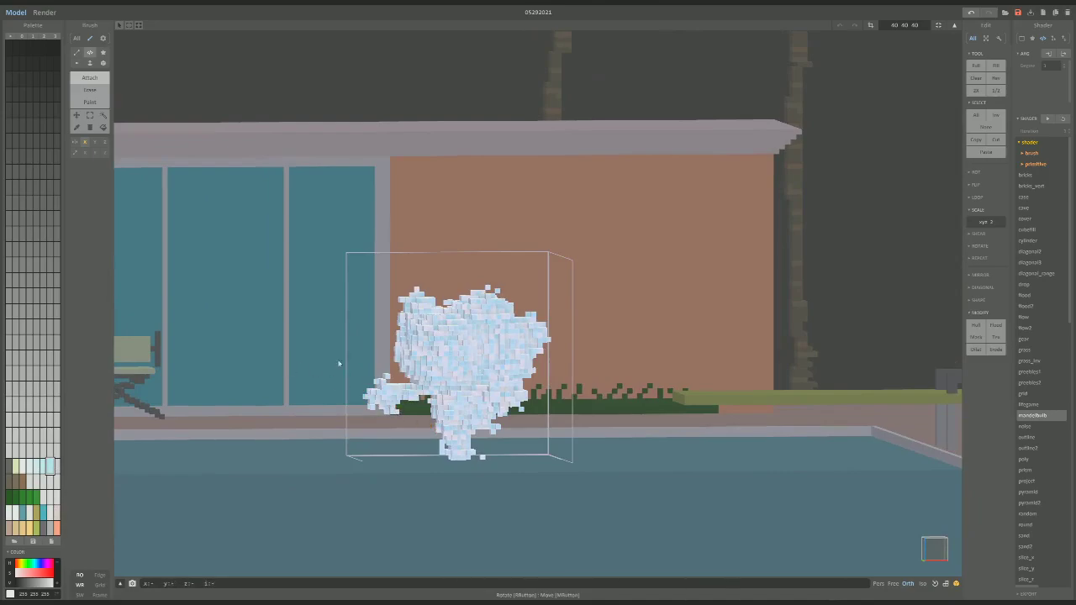
# Render the scene to examine the white and blue splash shape over the pool, and return to modelling.
pyautogui.moveTo(338, 363); pyautogui.dragTo(414, 333, button='right')
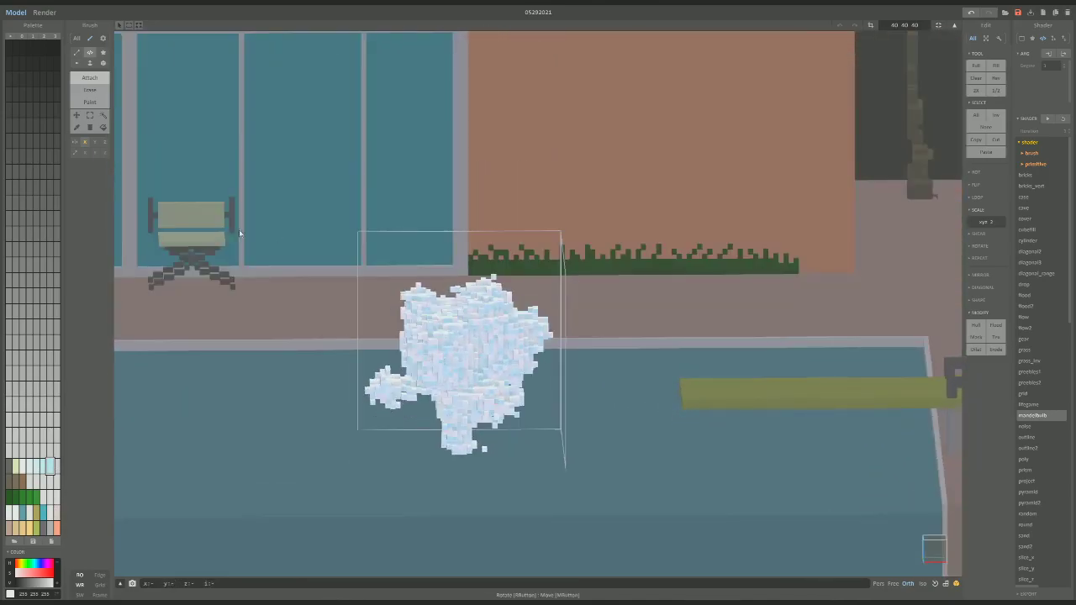
pyautogui.click(44, 11)
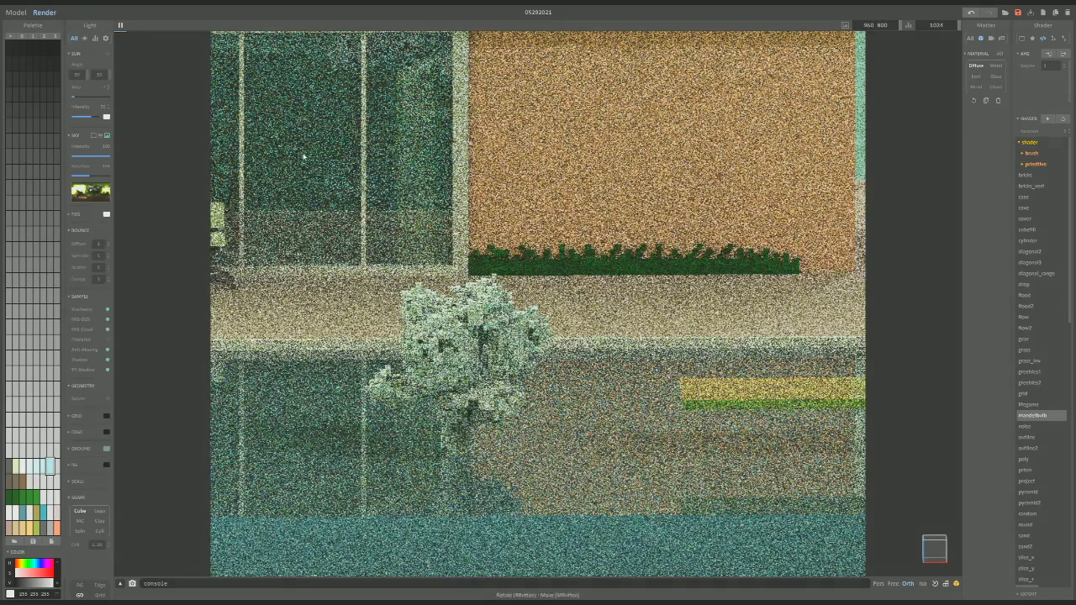
pyautogui.moveTo(329, 186); pyautogui.dragTo(252, 135, button='right')
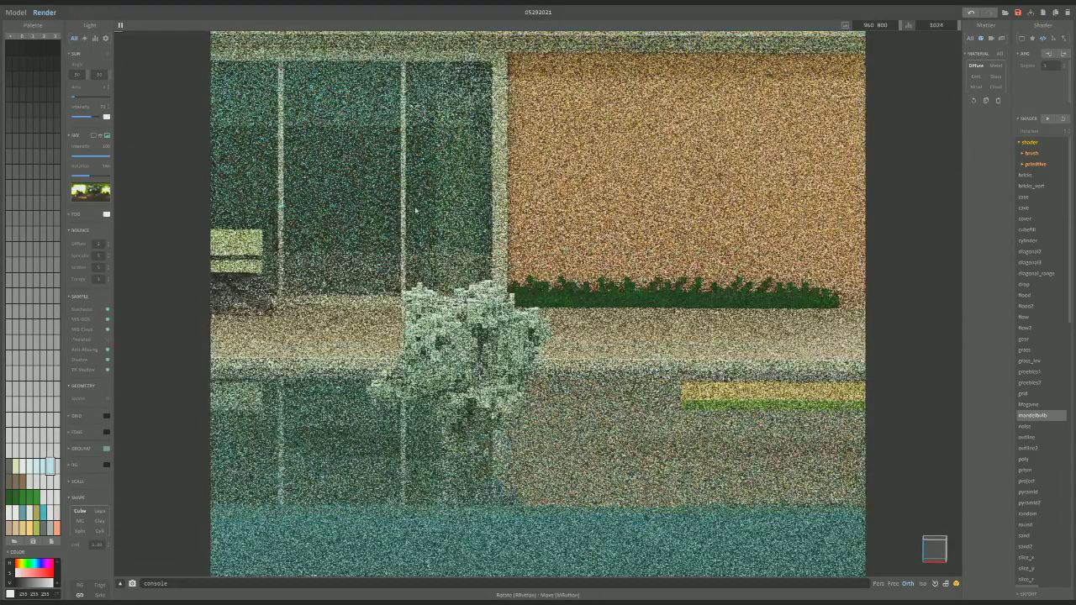
pyautogui.press('Tab')
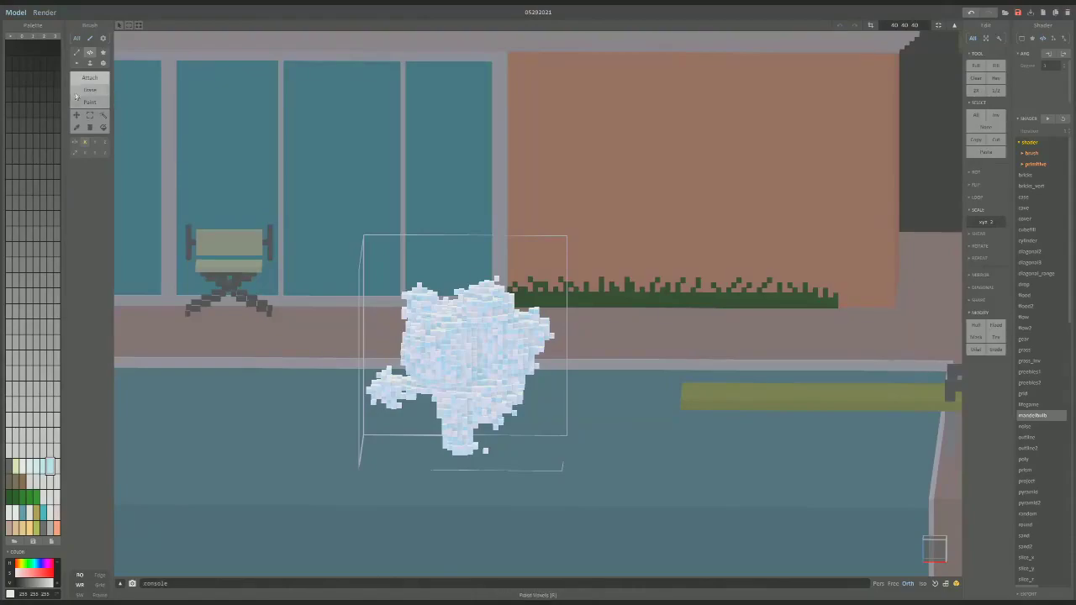
# Thin the splash by removing voxels by colour, then randomize the remaining voxels with the white-to-light-blue swatches.
pyautogui.click(103, 115)
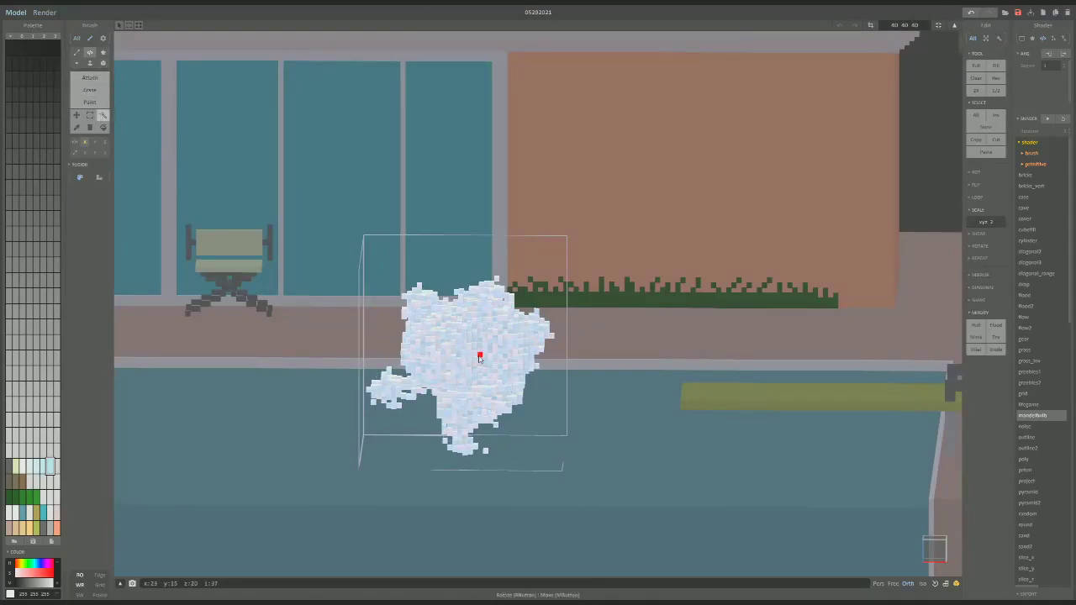
pyautogui.scroll(3, 464, 349)
pyautogui.moveTo(457, 372); pyautogui.dragTo(362, 396, button='right')
pyautogui.click(30, 466)
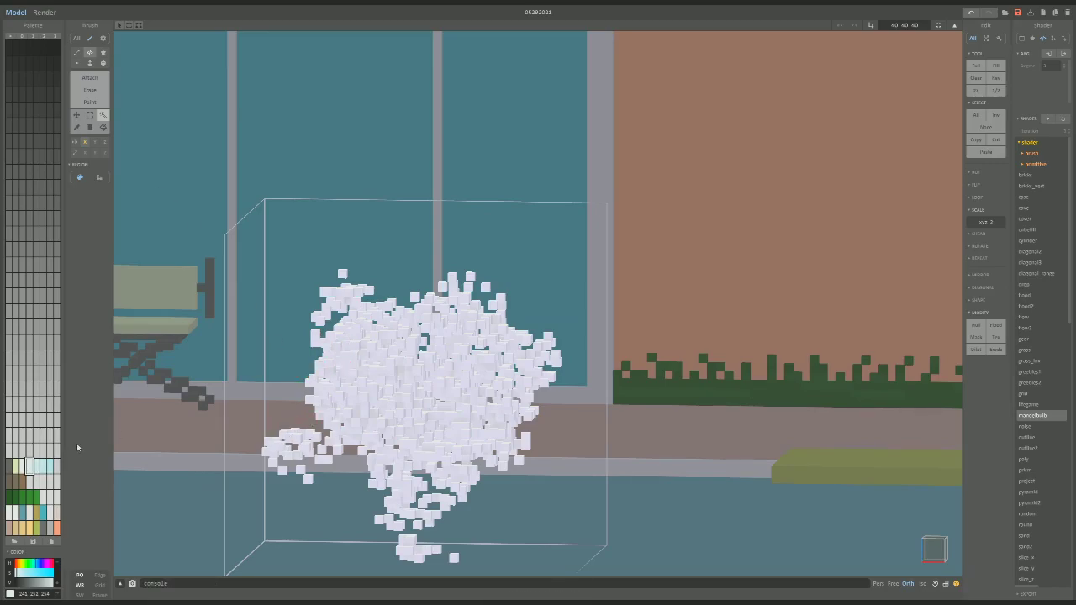
pyautogui.click(23, 466)
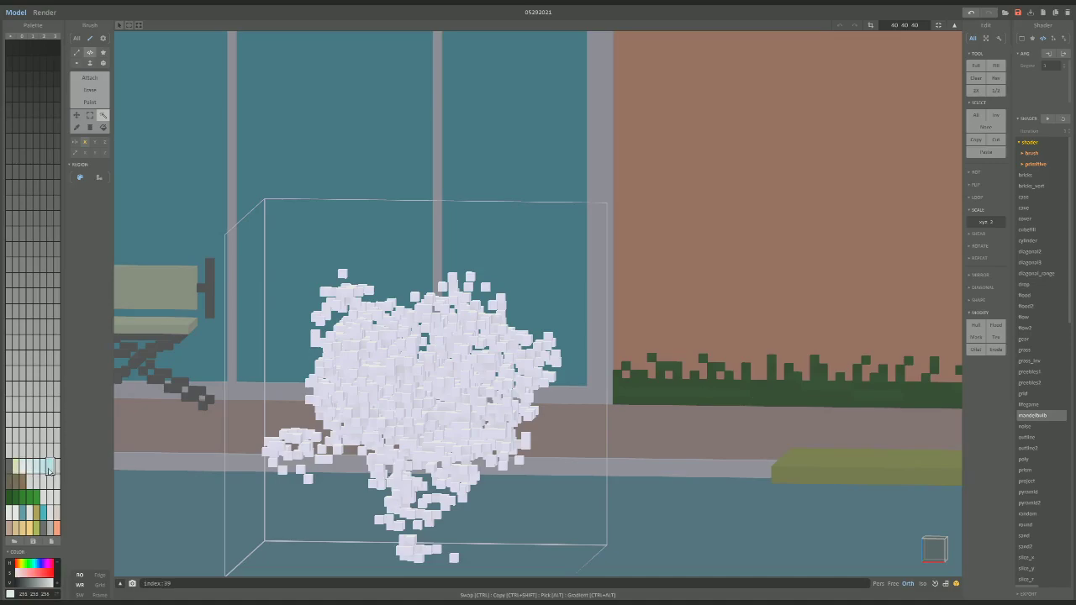
pyautogui.rightClick(44, 468)
pyautogui.click(55, 504)
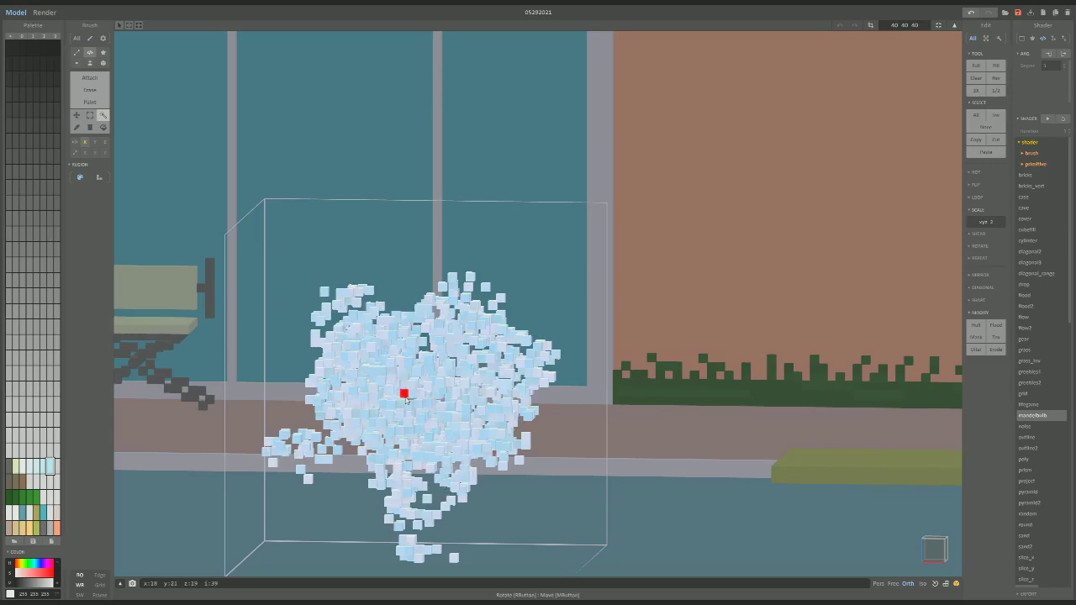
# Remove more voxels by colour until one light blue shade remains, then randomize the splash's colours again.
pyautogui.press('Delete')
pyautogui.hotkey('ctrl', 'z')
pyautogui.scroll(2, 426, 417)
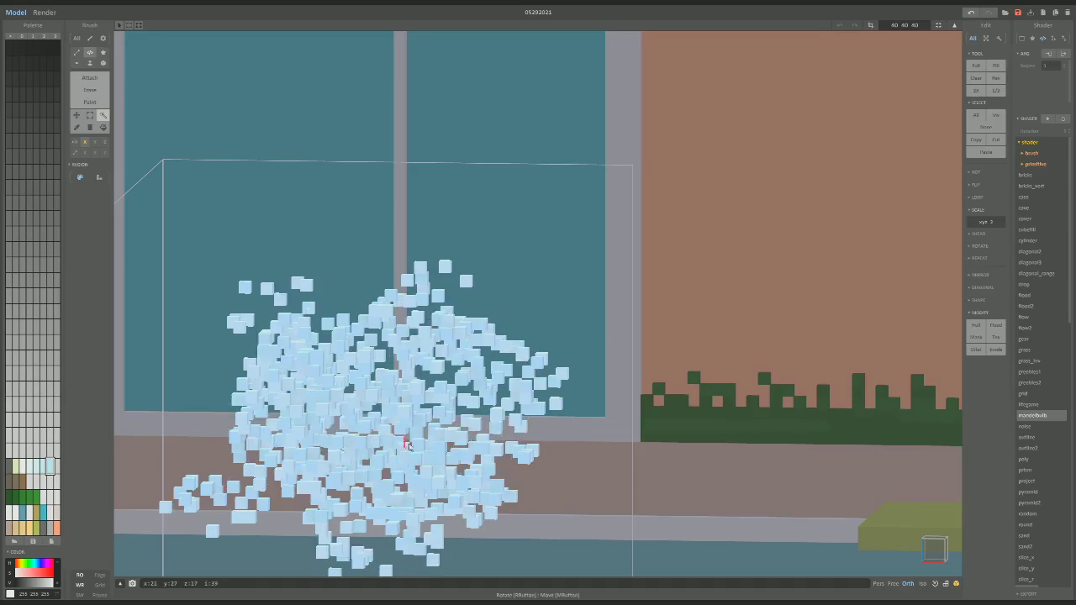
pyautogui.moveTo(410, 445)
pyautogui.mouseDown(button='right')
pyautogui.moveTo(445, 439)
pyautogui.moveTo(424, 447)
pyautogui.mouseUp(button='right')
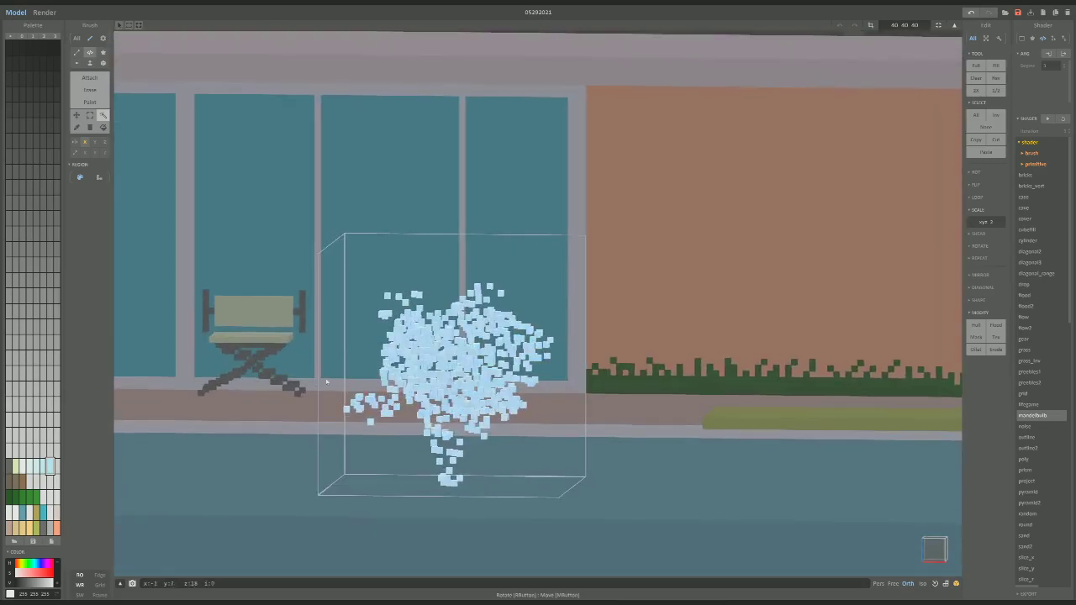
pyautogui.rightClick(47, 467)
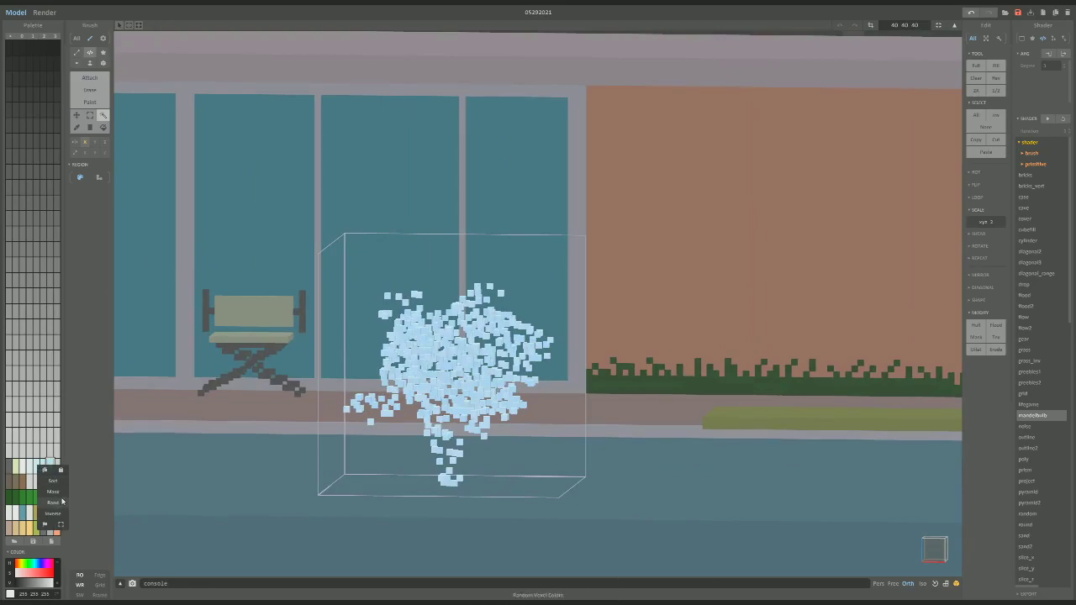
pyautogui.click(60, 501)
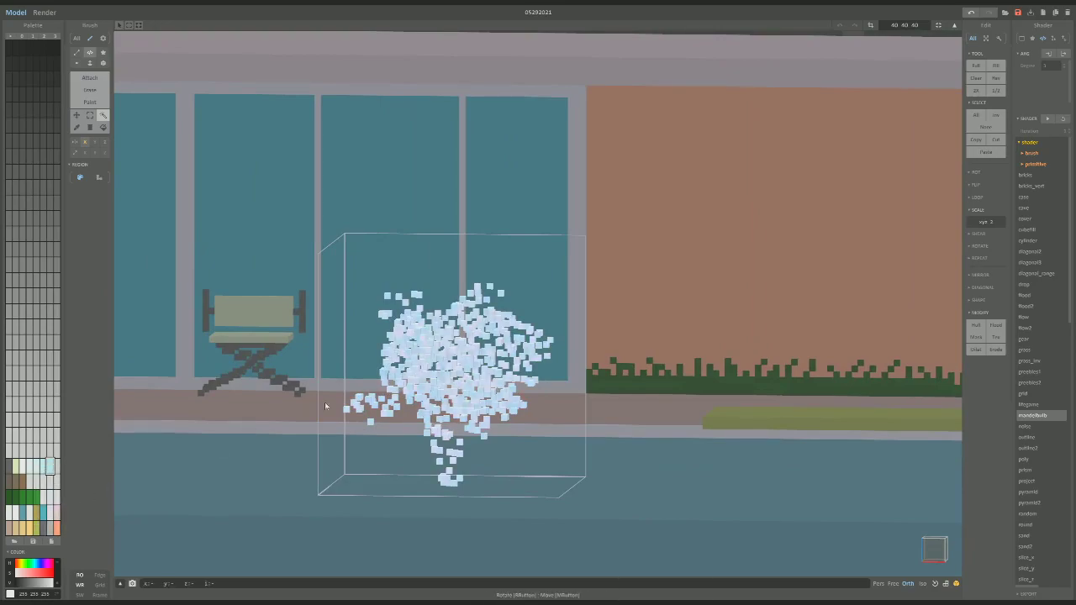
# Remove another set of same-coloured voxels so the splash breaks up into sparse, scattered droplets.
pyautogui.scroll(5, 383, 429)
pyautogui.scroll(-4, 383, 429)
pyautogui.moveTo(375, 432); pyautogui.dragTo(398, 423, button='right')
pyautogui.scroll(5, 383, 395)
pyautogui.scroll(-3, 445, 425)
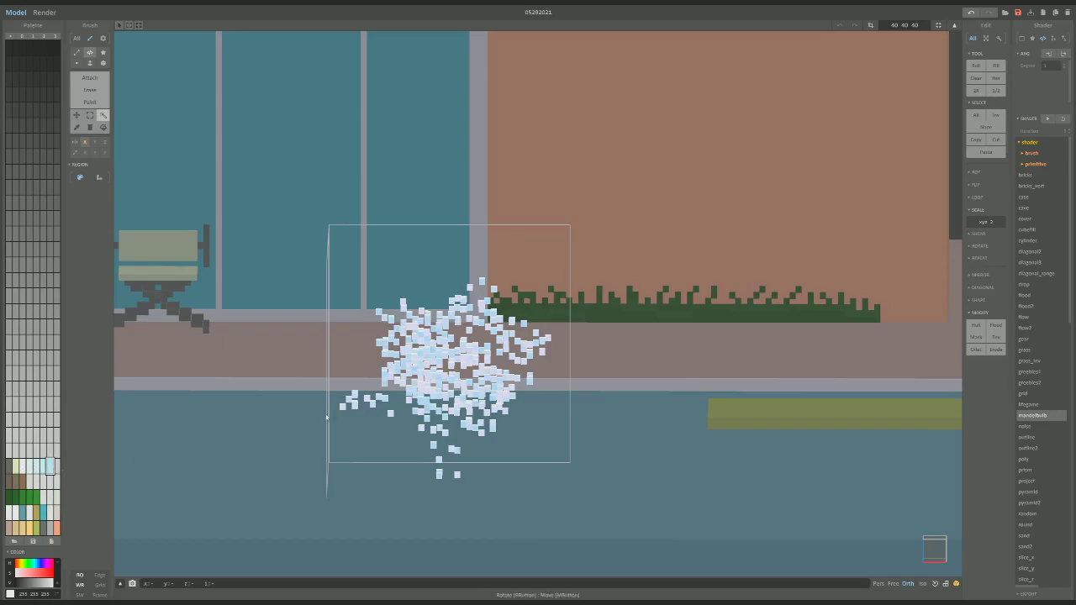
pyautogui.moveTo(331, 419); pyautogui.dragTo(315, 404, button='right')
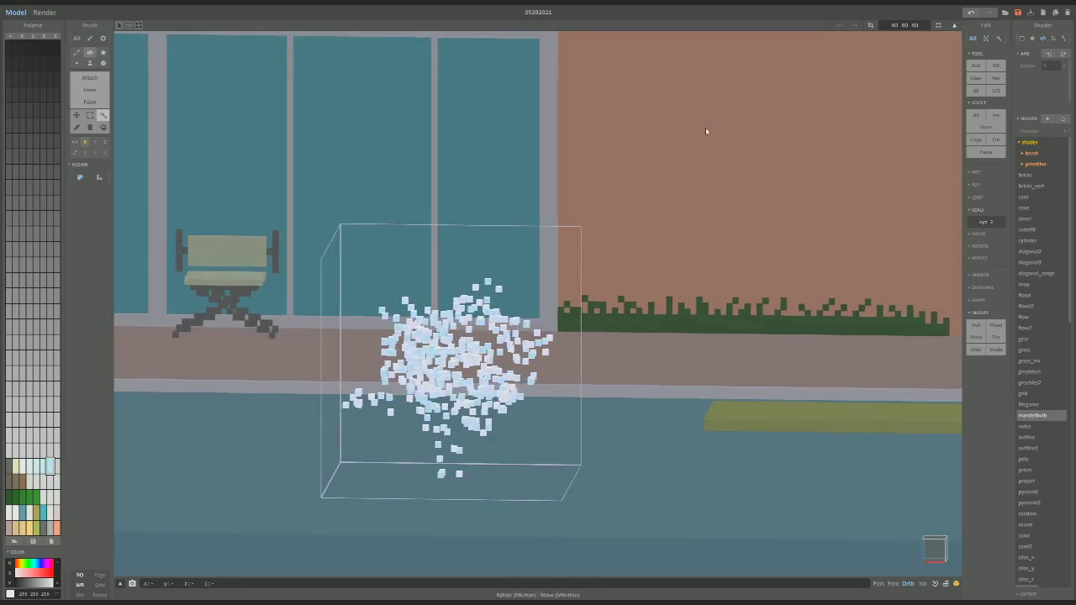
# Enlarge the splash object's volume to 80 80 80 and raise its voxels inside the box.
pyautogui.press('`')
pyautogui.click(904, 25)
pyautogui.write('80 8')
pyautogui.press('Return')
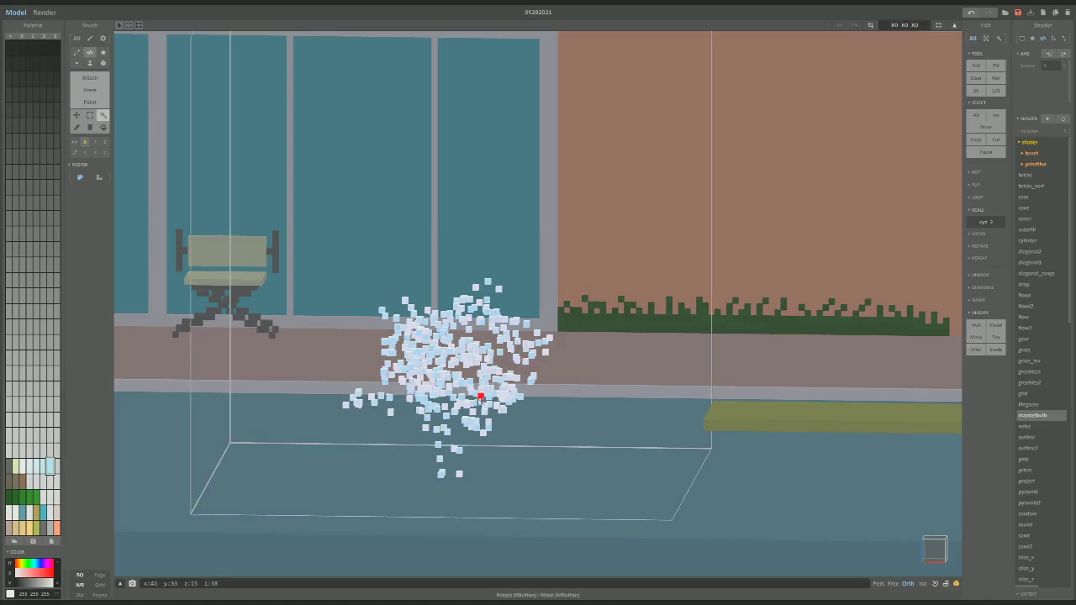
pyautogui.moveTo(473, 429); pyautogui.dragTo(470, 353)
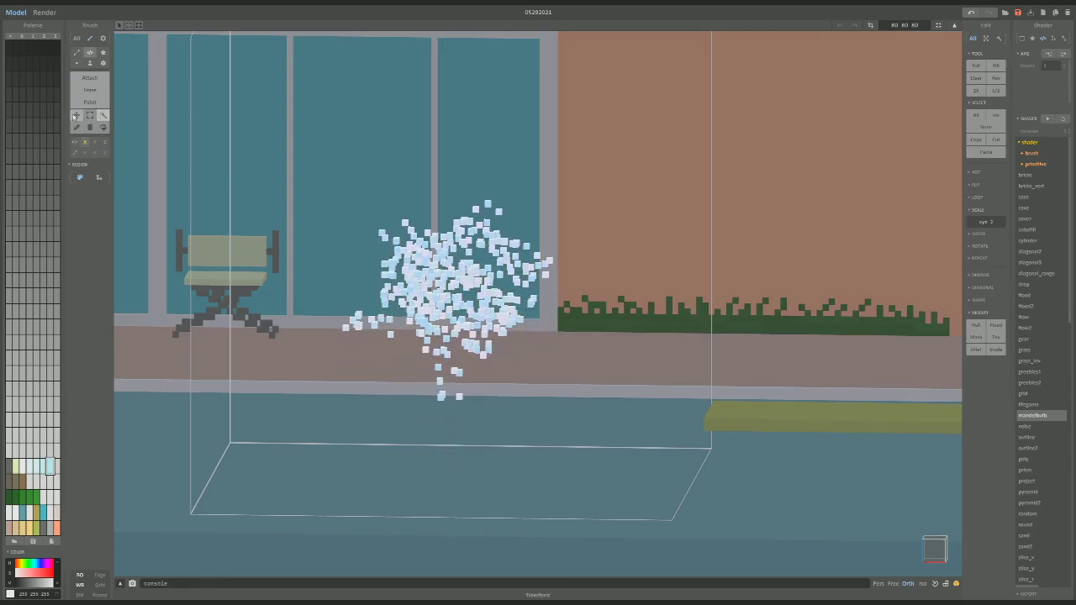
# Rotate the splash voxels slightly within the enlarged volume.
pyautogui.click(76, 115)
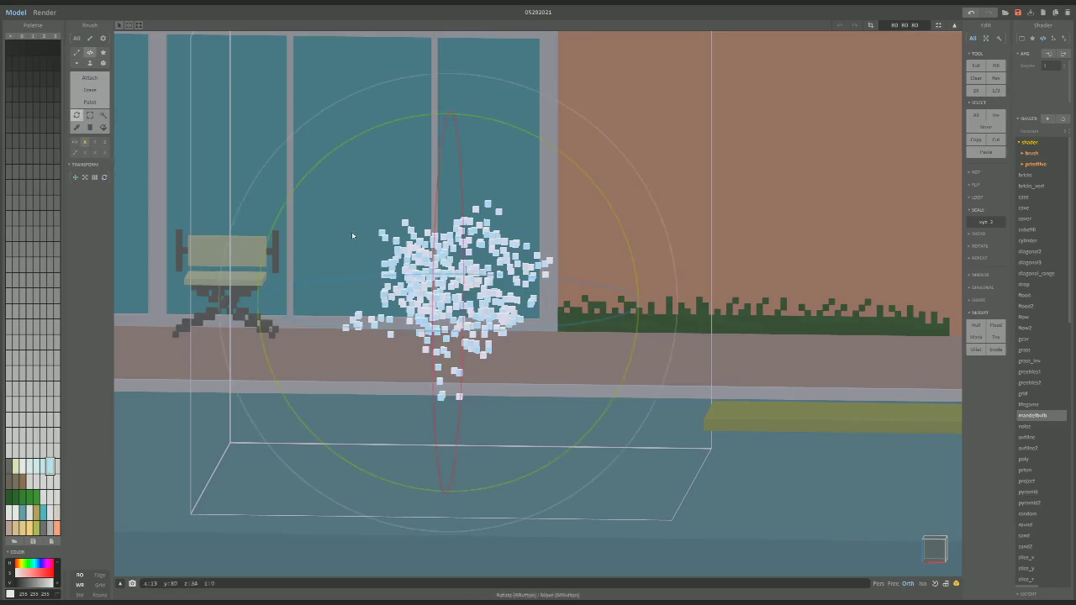
pyautogui.moveTo(360, 144); pyautogui.dragTo(312, 158)
pyautogui.moveTo(417, 212); pyautogui.dragTo(476, 187, button='right')
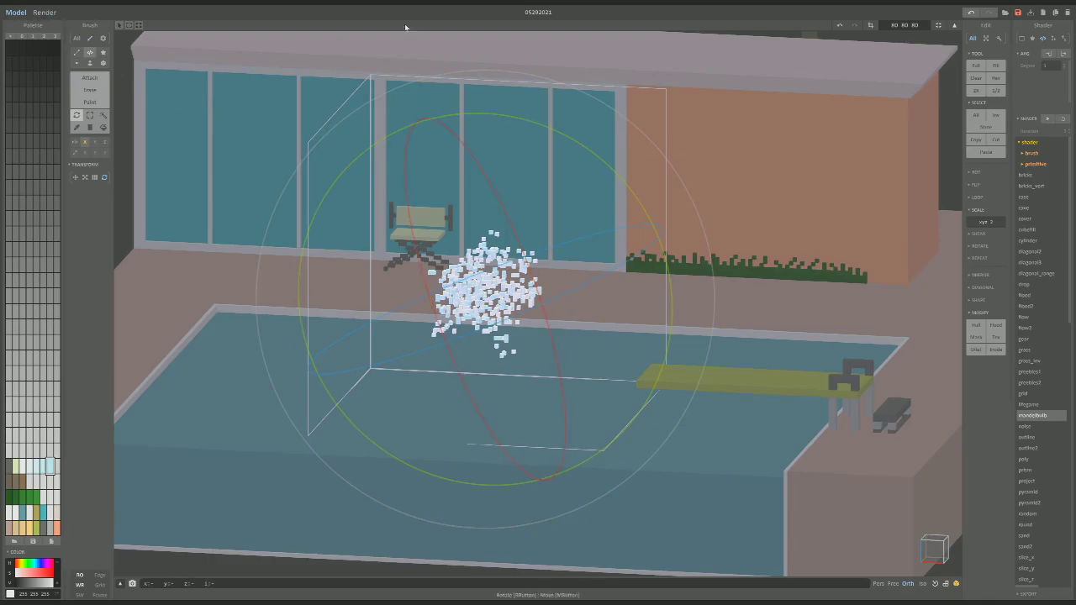
# Fit the splash object's volume to its voxels and lower the object to the pool's water.
pyautogui.click(939, 25)
pyautogui.moveTo(480, 210); pyautogui.dragTo(481, 275)
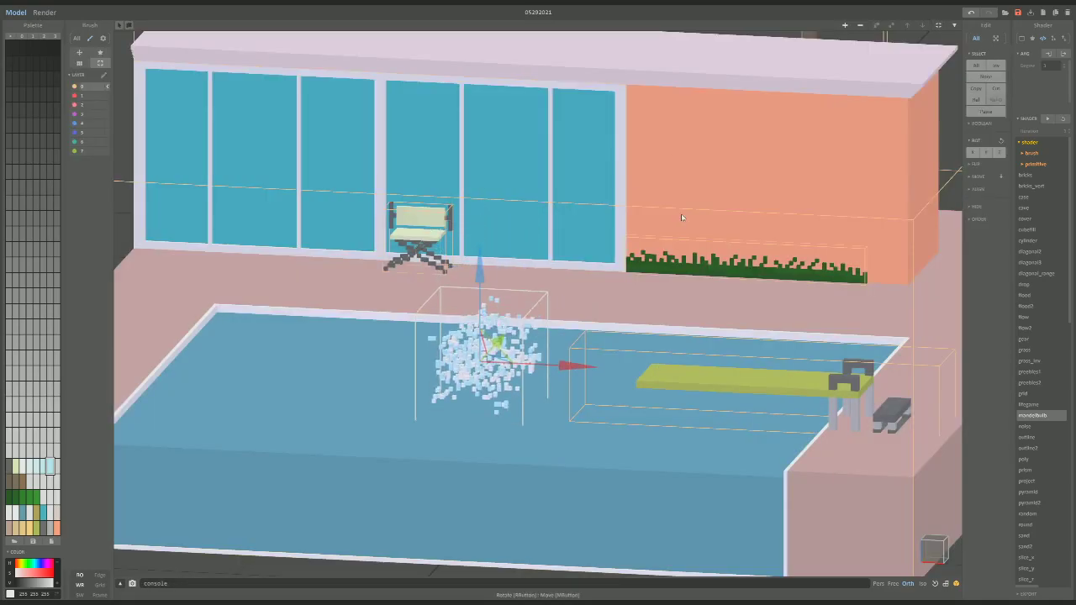
# Move the splash object slightly along its X axis toward the diving board.
pyautogui.click(972, 219)
pyautogui.moveTo(756, 327); pyautogui.dragTo(602, 391, button='right')
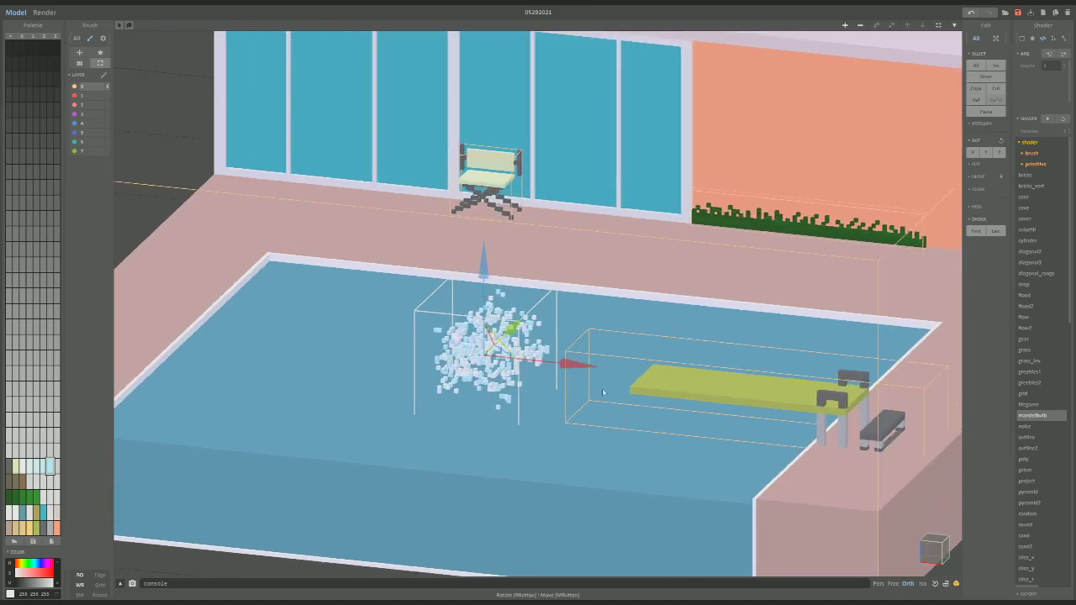
pyautogui.moveTo(519, 445); pyautogui.dragTo(531, 386, button='right')
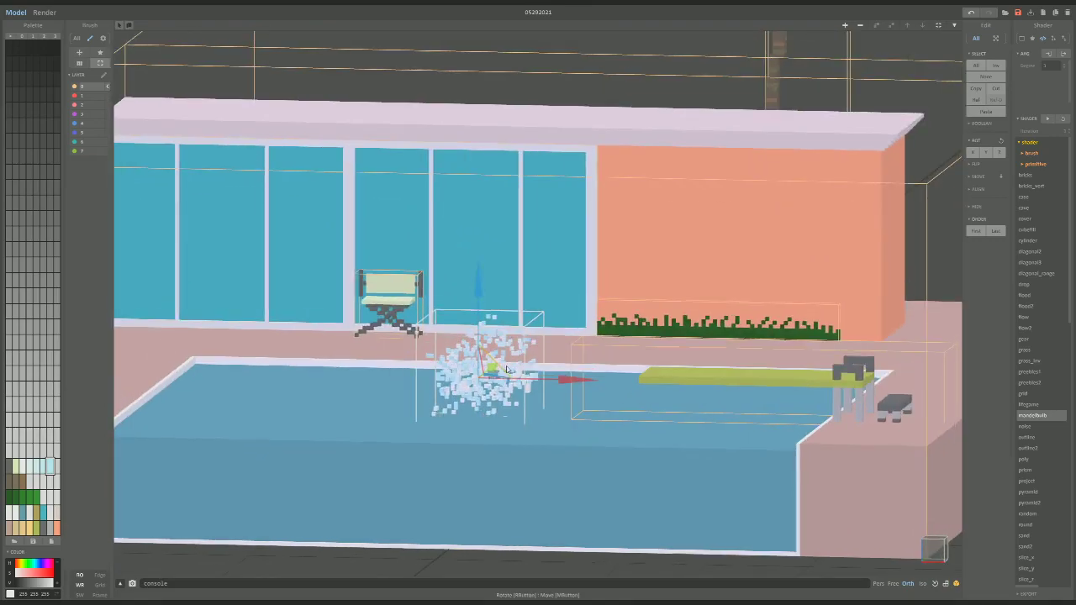
pyautogui.moveTo(540, 454); pyautogui.dragTo(517, 425, button='right')
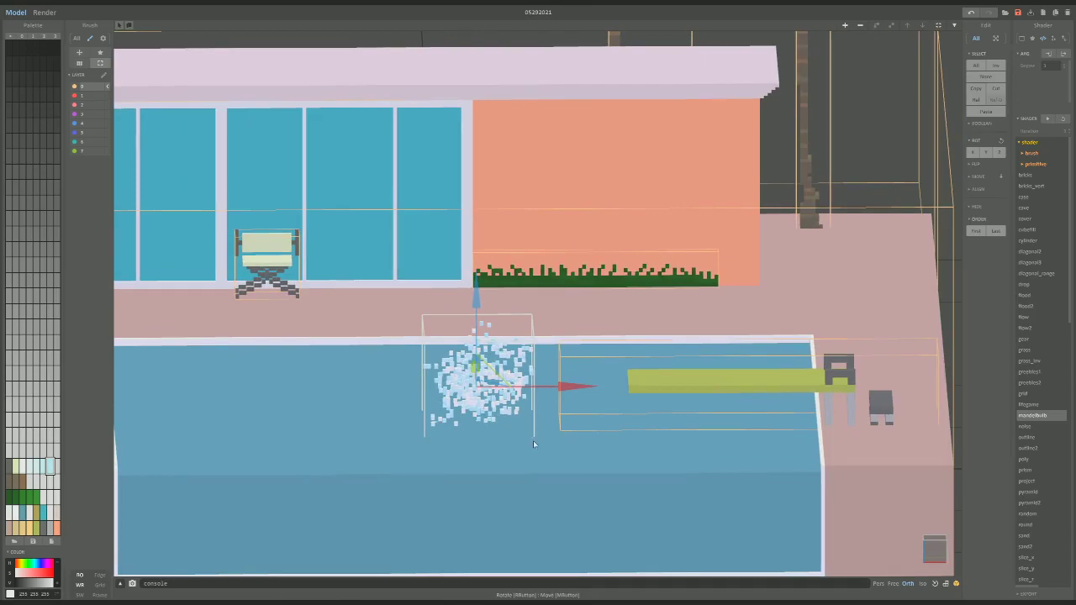
pyautogui.moveTo(502, 429); pyautogui.dragTo(572, 363, button='right')
pyautogui.moveTo(592, 378); pyautogui.dragTo(587, 378)
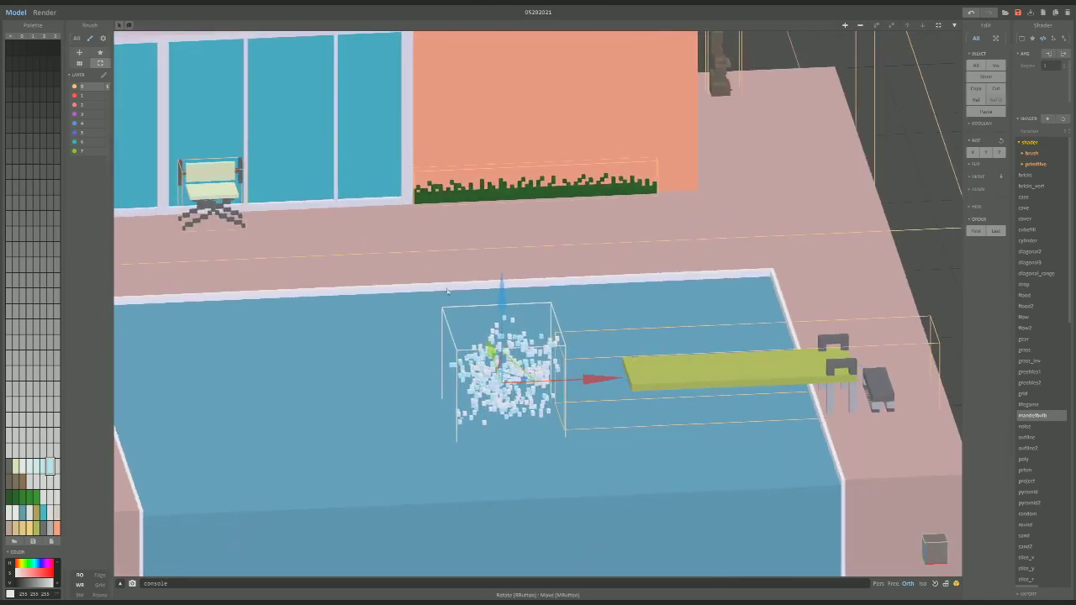
# Render the scene and give the light blue splash colour (214 240 252) a Glass material with high transparency.
pyautogui.click(44, 12)
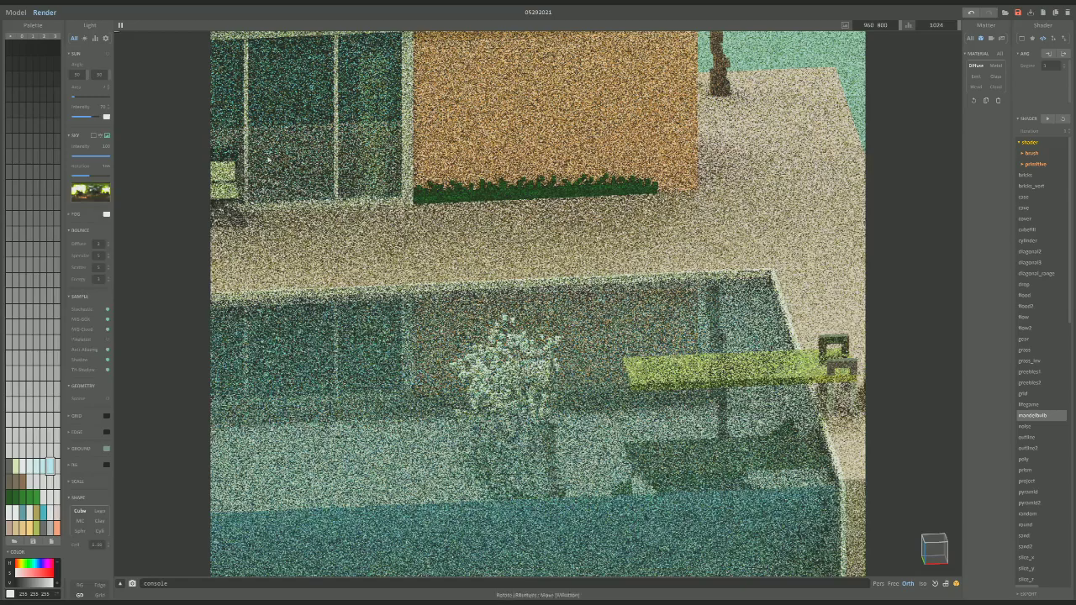
pyautogui.moveTo(340, 204); pyautogui.dragTo(340, 275, button='right')
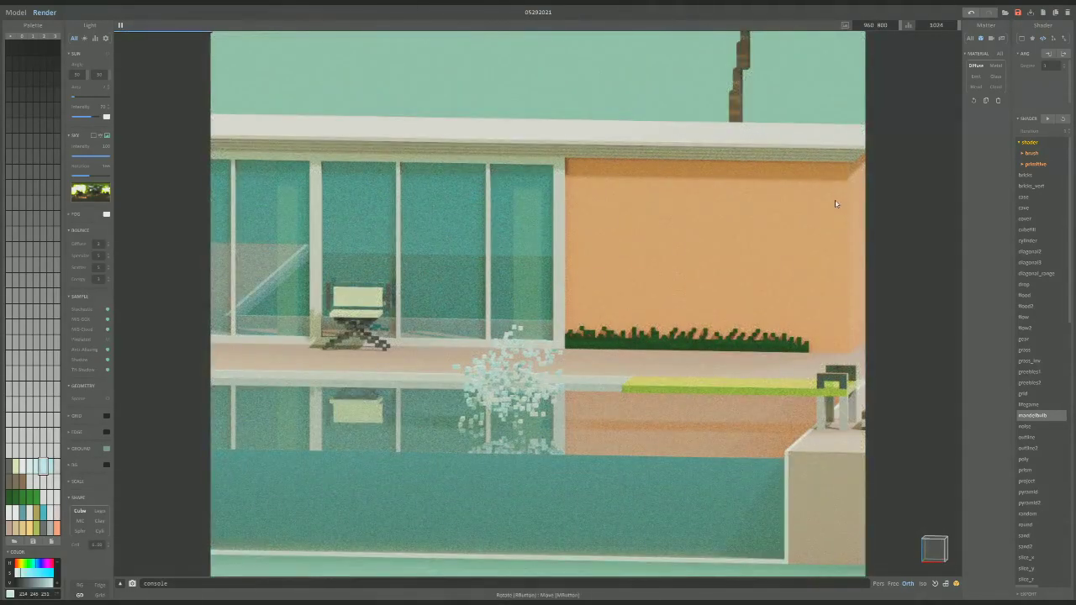
pyautogui.click(995, 76)
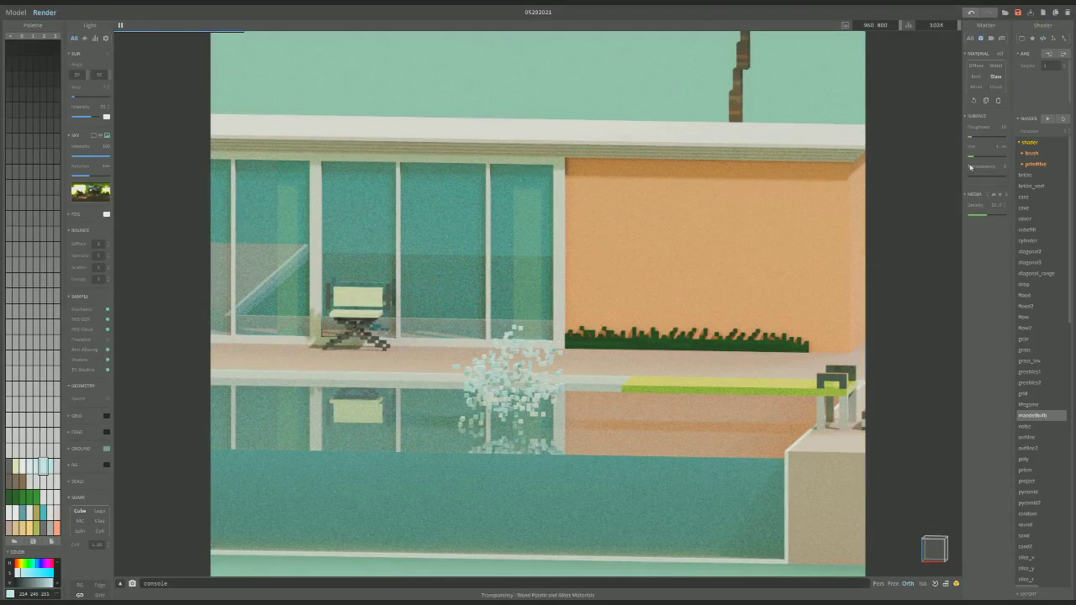
pyautogui.moveTo(983, 182); pyautogui.dragTo(1004, 179)
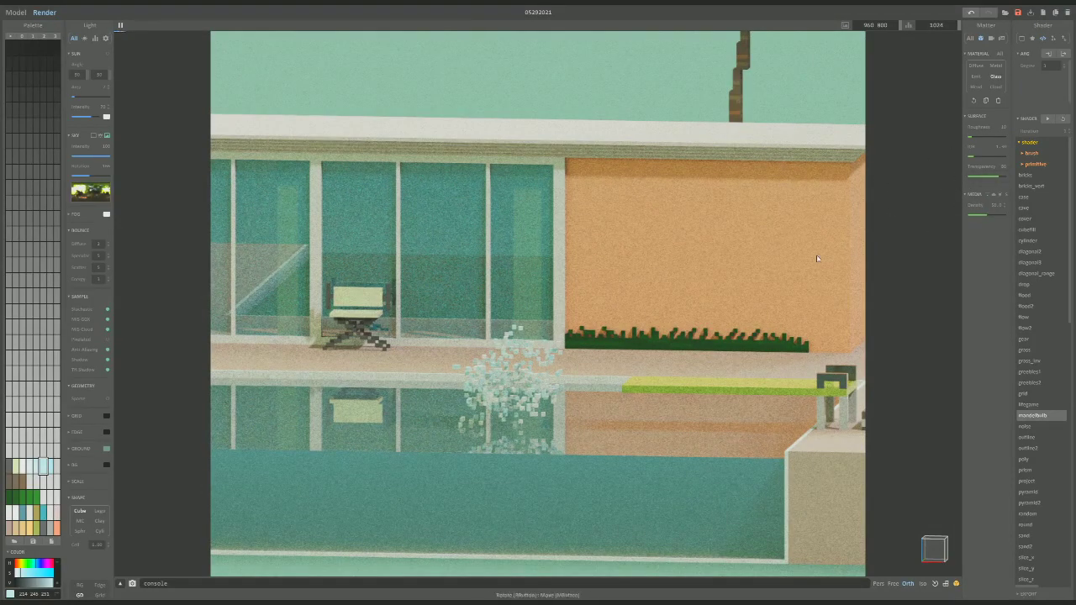
# Give the pale splash colour (228 240 253) a scattering Cloud material with density 100 and a reduced phase.
pyautogui.click(559, 344)
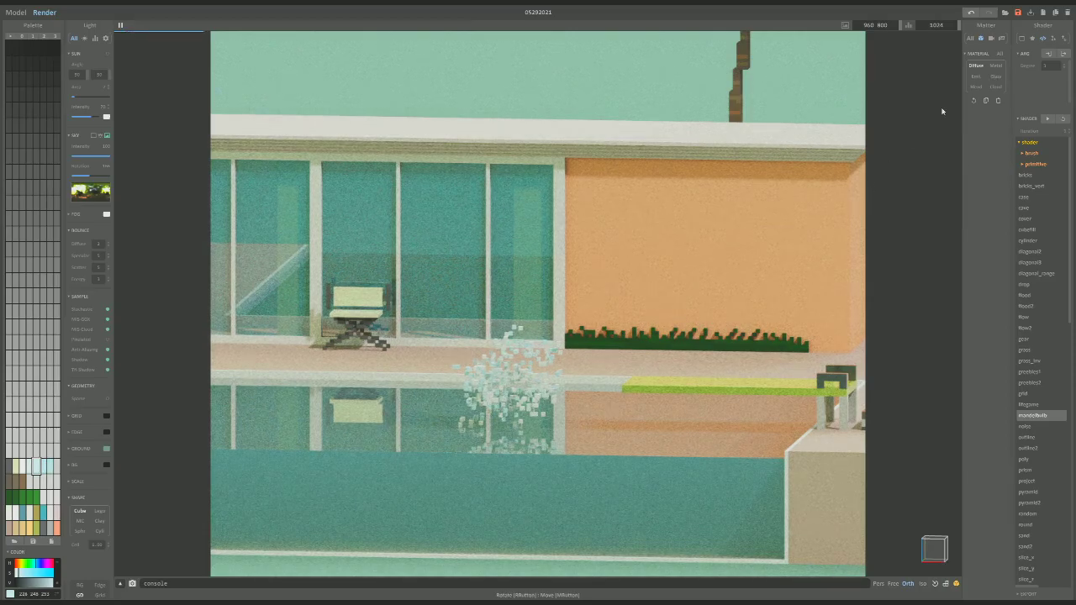
pyautogui.click(995, 86)
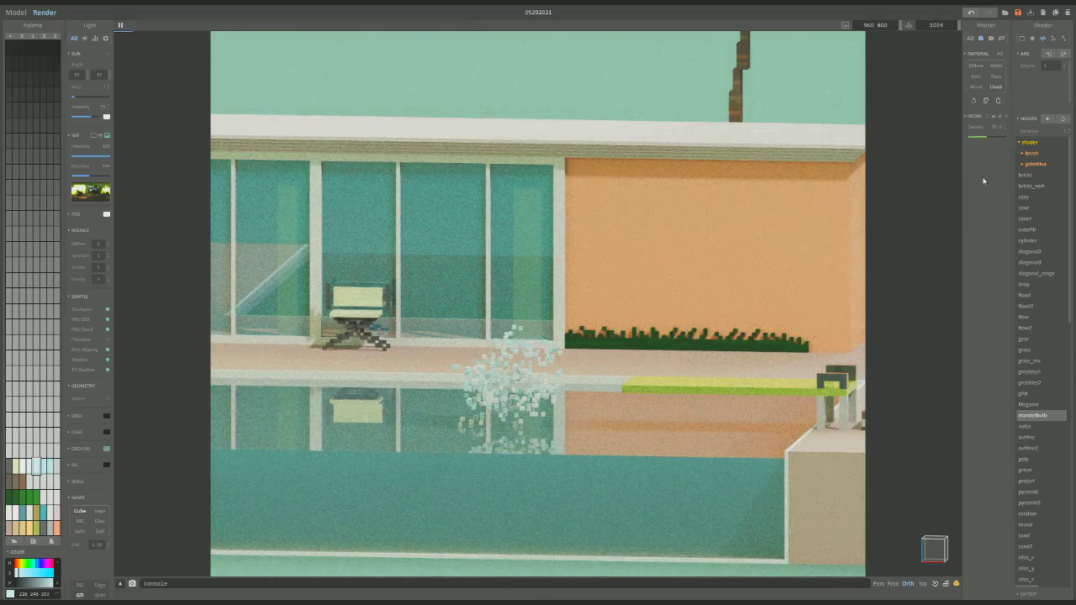
pyautogui.click(996, 121)
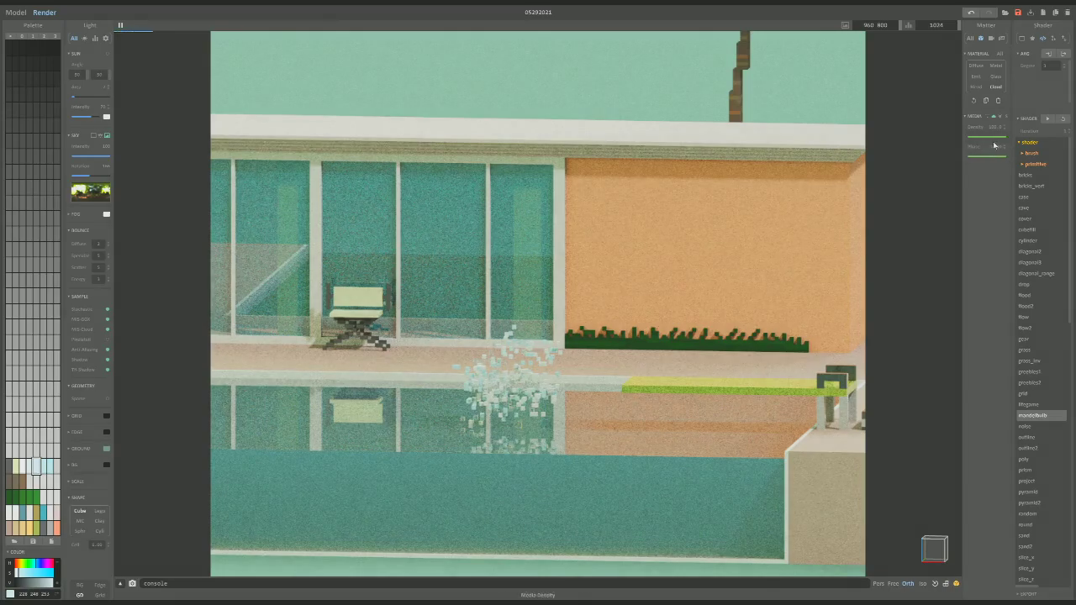
pyautogui.moveTo(999, 157); pyautogui.dragTo(979, 157)
# Give the bluest splash colour (200 240 250) a Glass material with transparency 100, high roughness and a minimal refractive index.
pyautogui.click(468, 373)
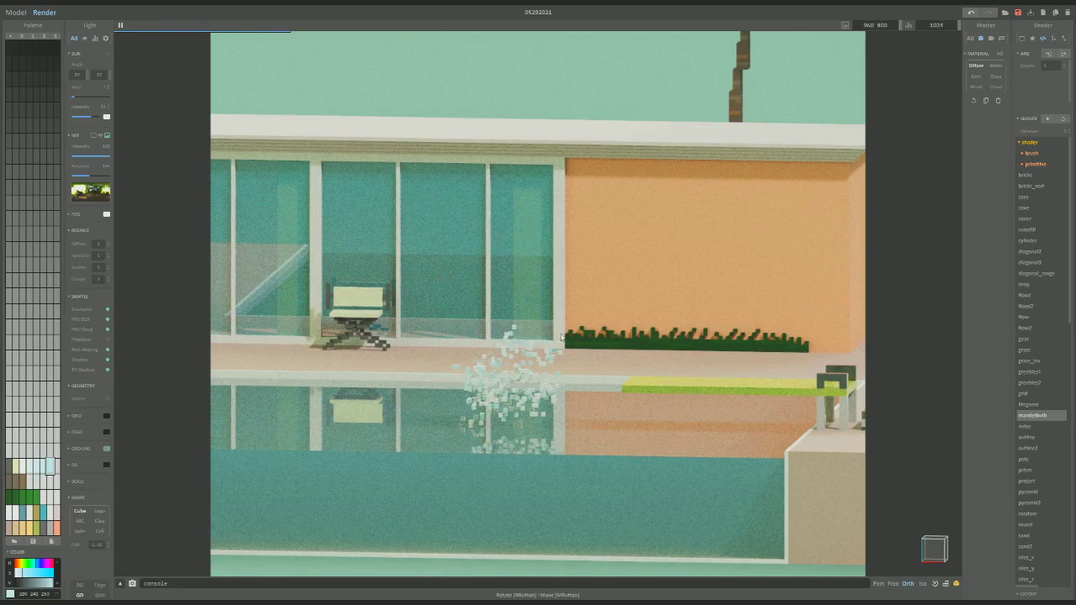
pyautogui.click(995, 76)
pyautogui.moveTo(982, 175); pyautogui.dragTo(1005, 176)
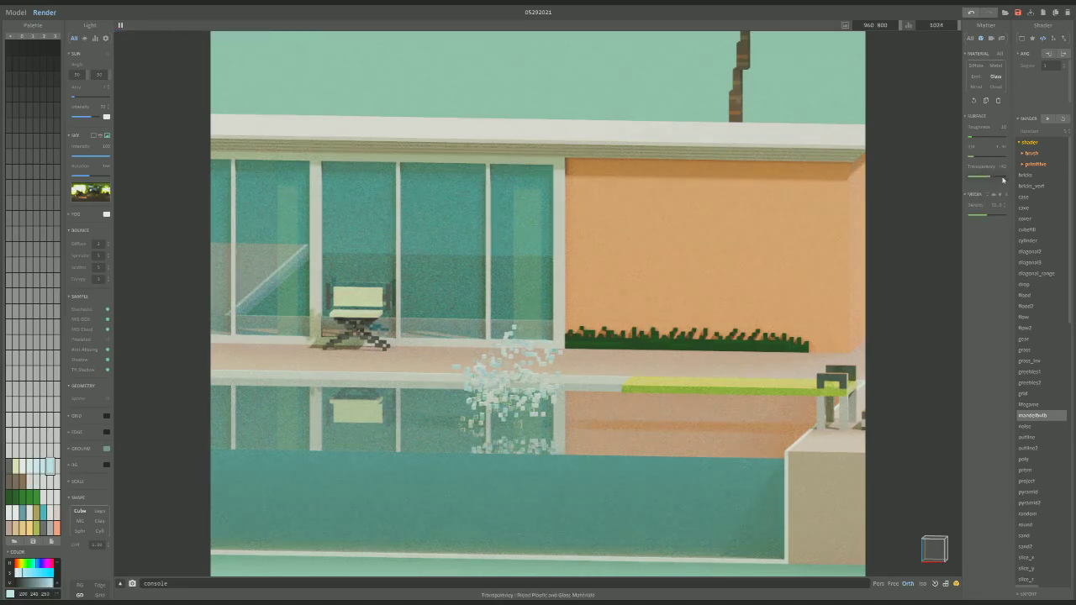
pyautogui.click(994, 136)
pyautogui.click(974, 158)
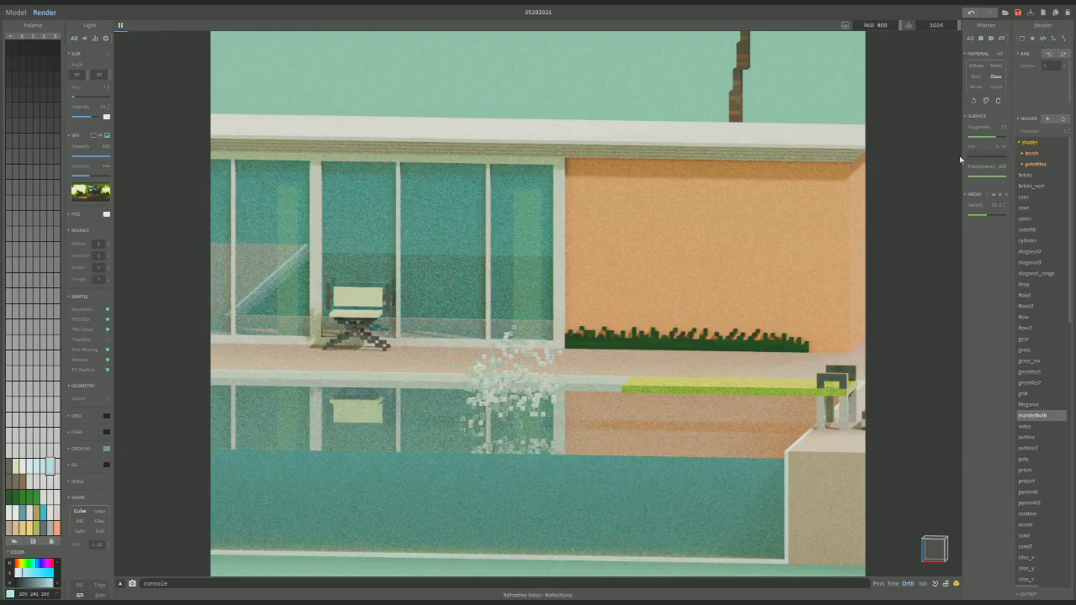
# Give the white splash colour (255 255 255) a Cloud material with scattering media.
pyautogui.click(496, 403)
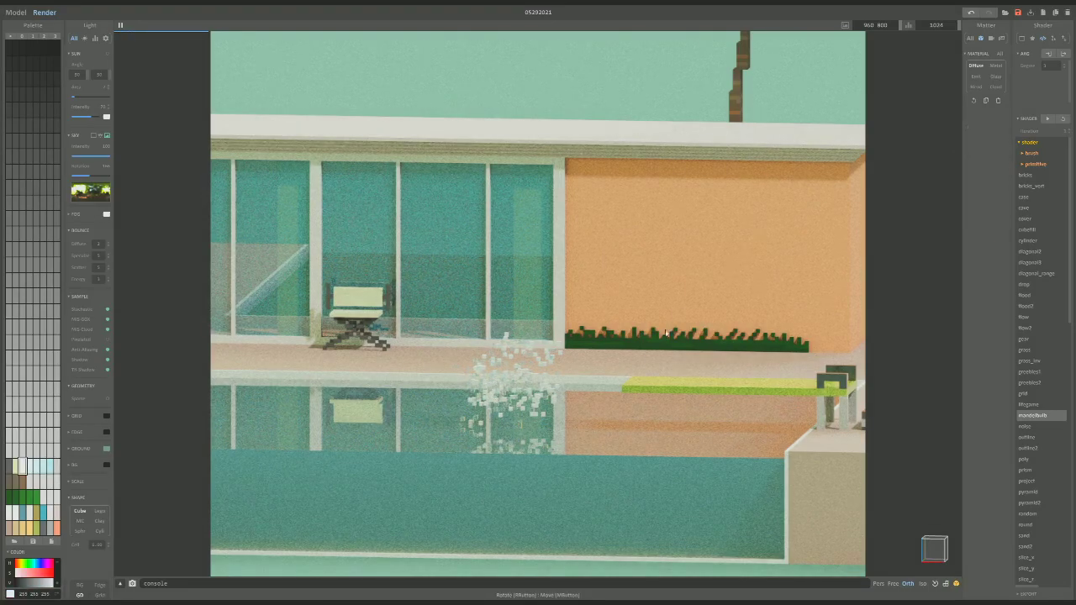
pyautogui.click(995, 86)
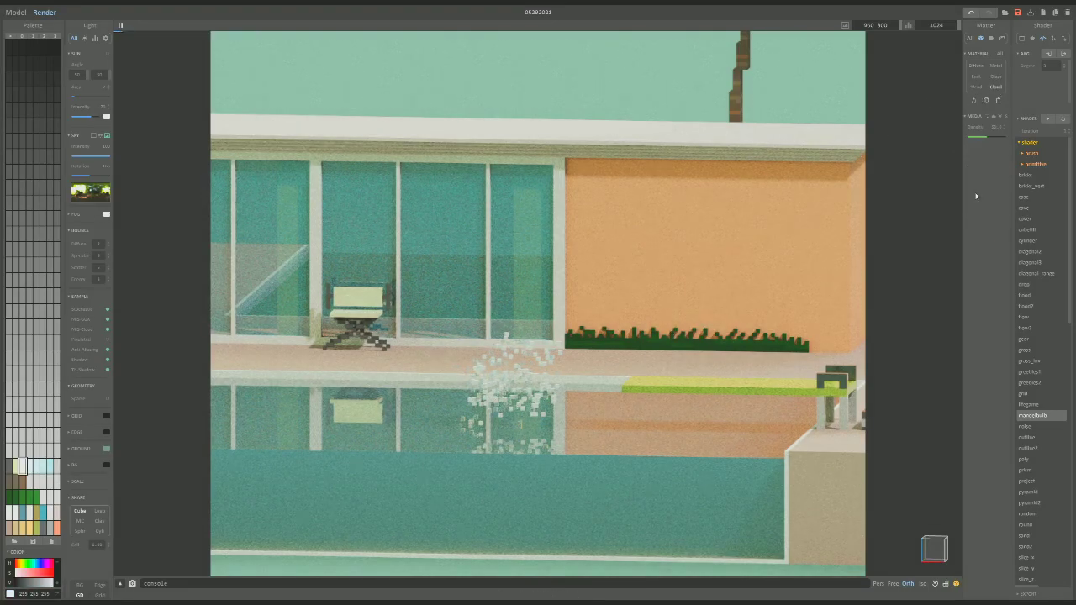
pyautogui.click(993, 116)
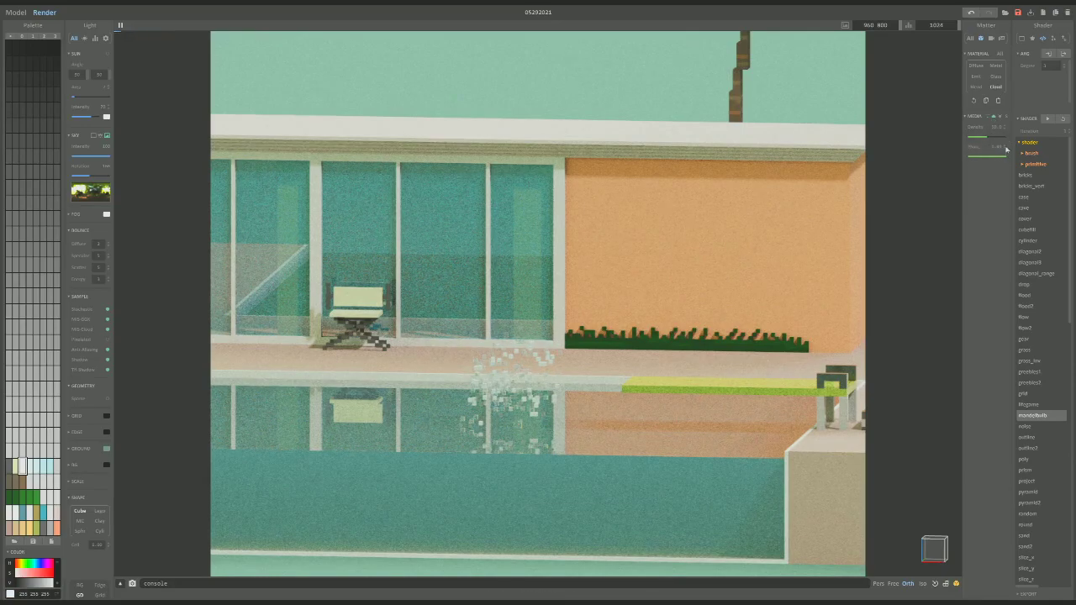
# Give the near-white blue splash colour (241 252 254) a Glass material with transparency 100 and scattering media at density 100.
pyautogui.click(571, 389)
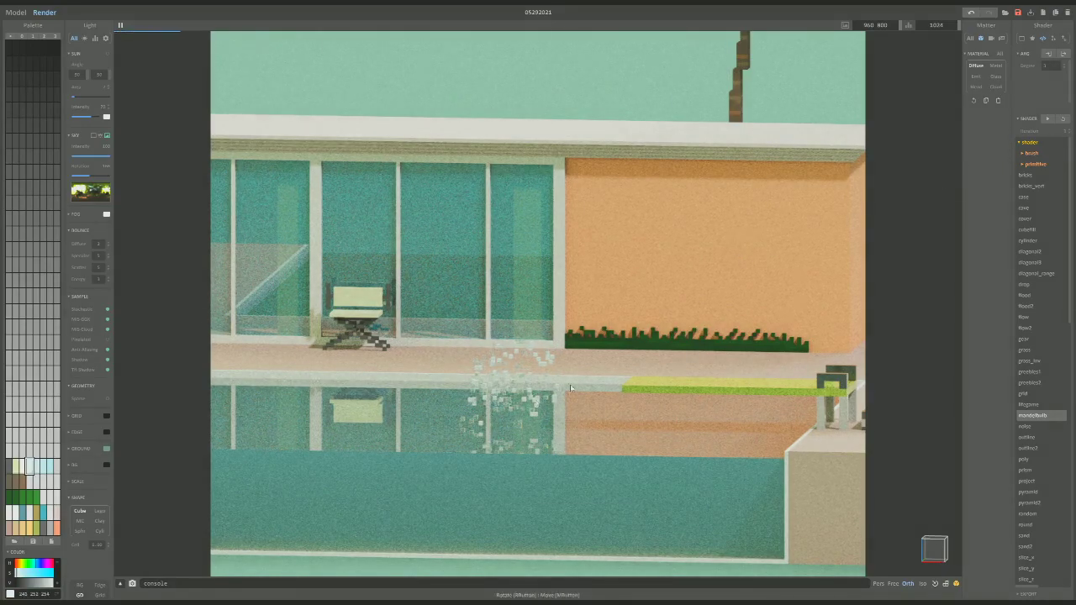
pyautogui.click(995, 76)
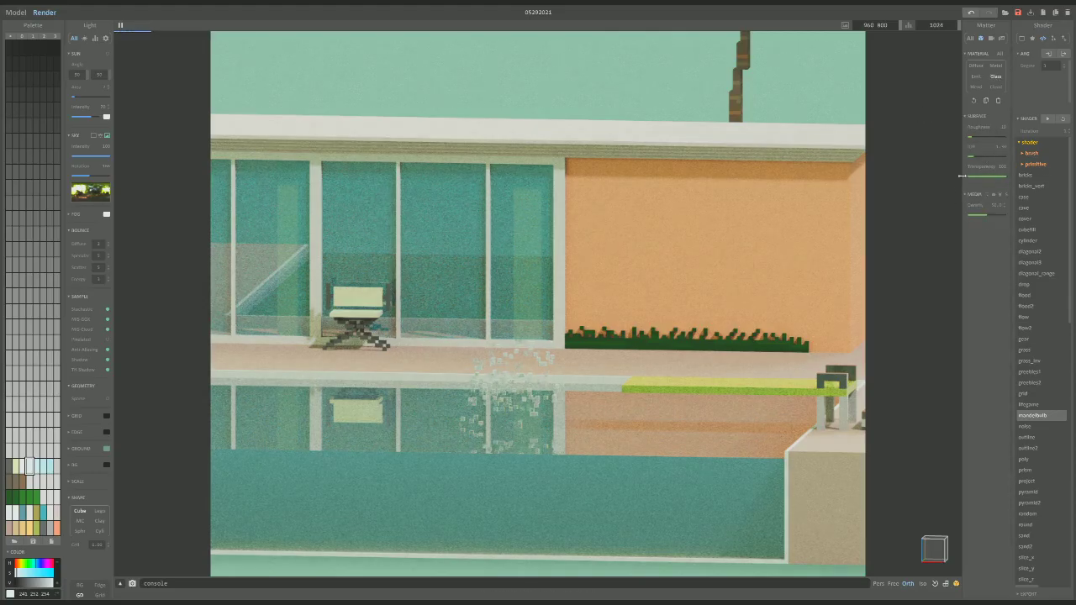
pyautogui.moveTo(890, 232); pyautogui.dragTo(874, 261, button='right')
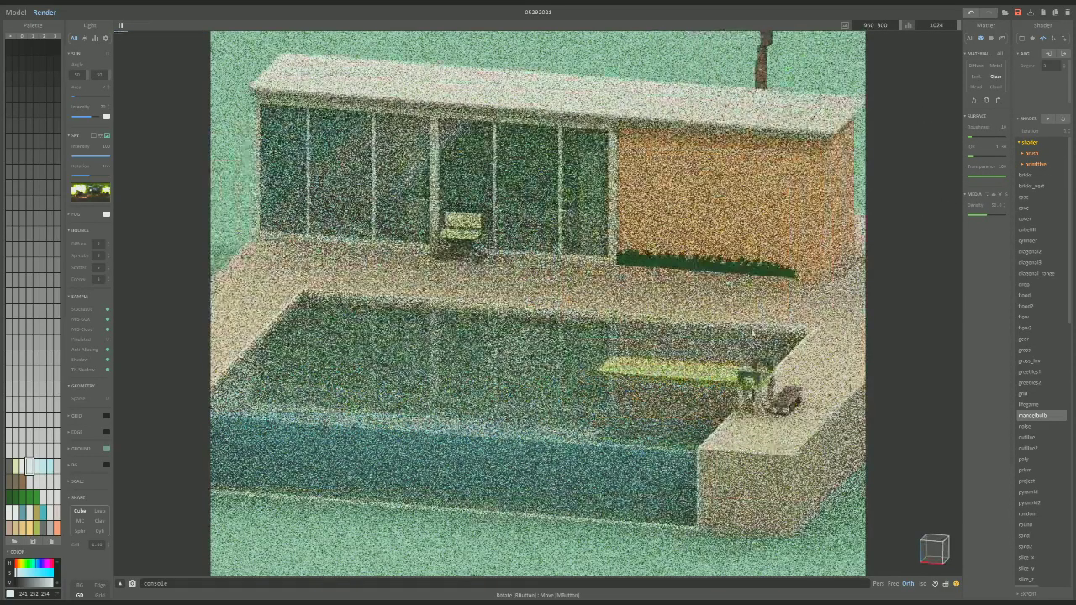
pyautogui.scroll(3, 713, 353)
pyautogui.scroll(-3, 713, 353)
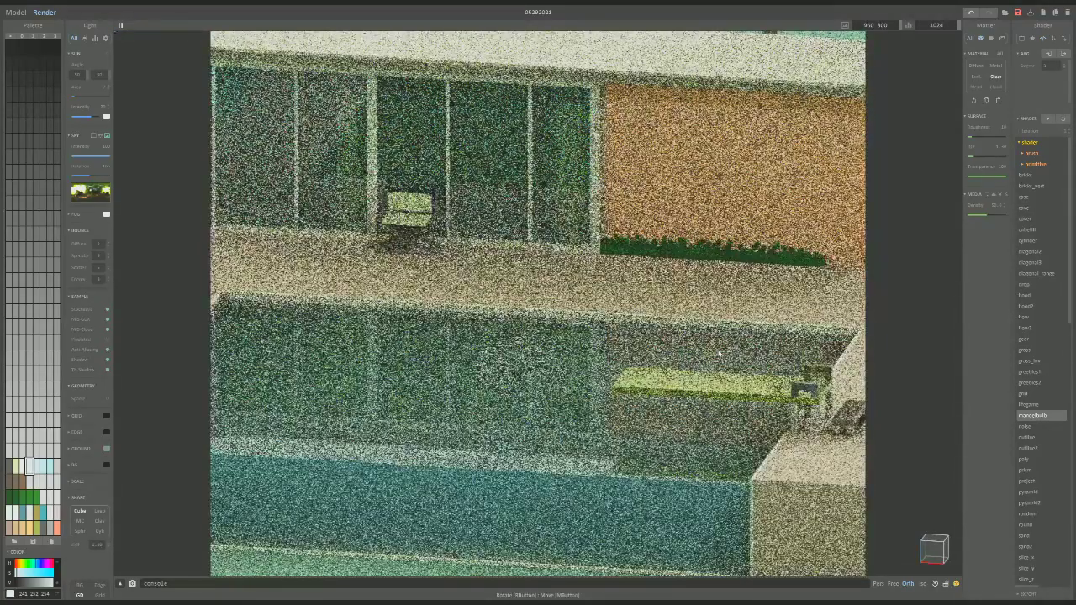
pyautogui.scroll(3, 712, 353)
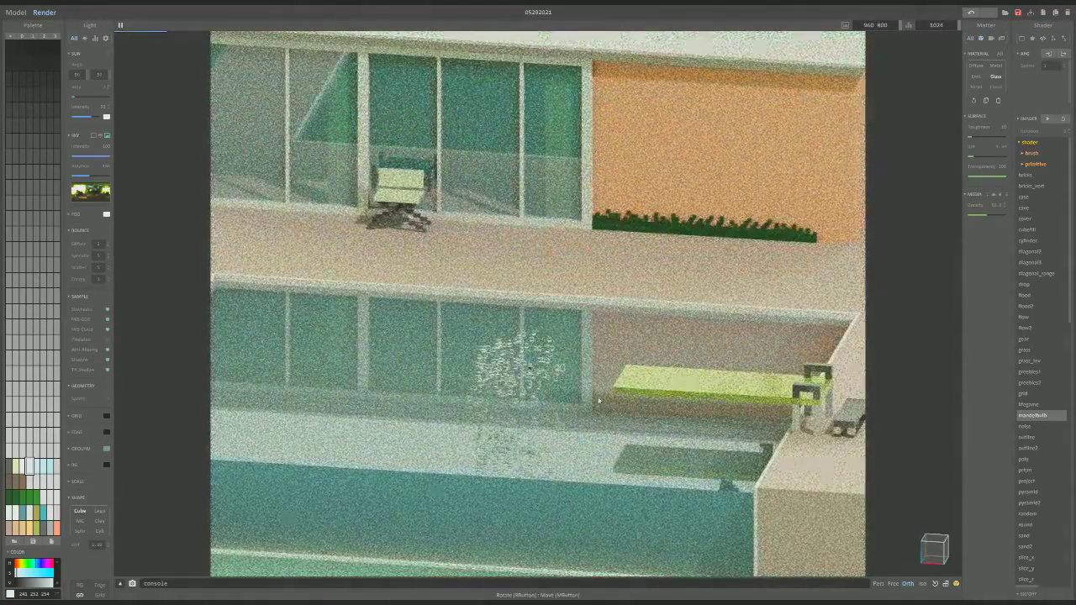
pyautogui.click(998, 194)
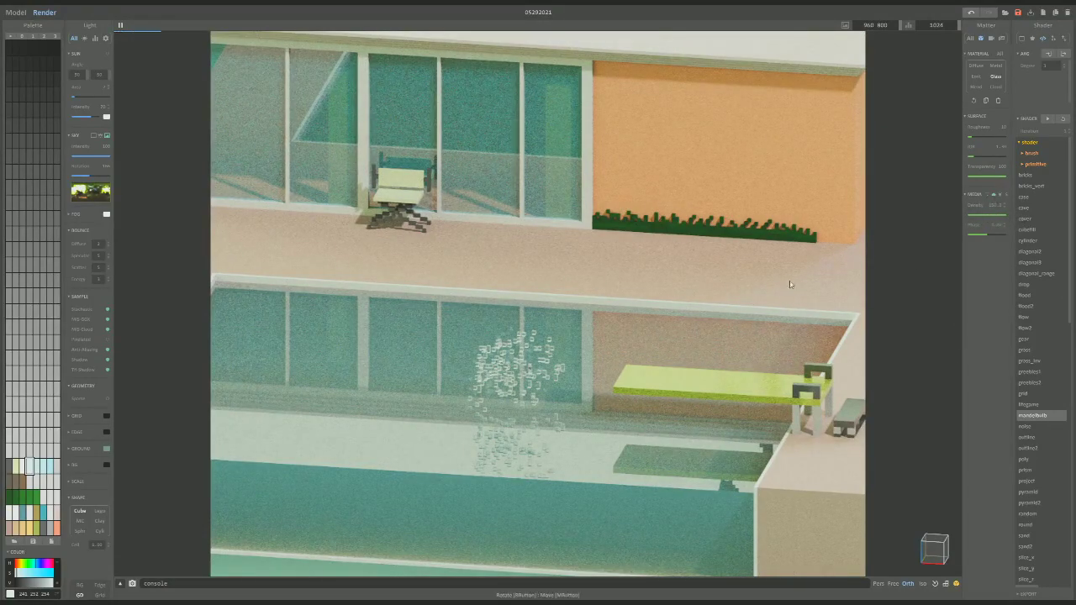
# Switch the 228 240 253 splash colour to Glass with transparency 100 and no scattering, and recolour it to vivid cyan 61 214 253.
pyautogui.click(490, 397)
pyautogui.scroll(5, 513, 390)
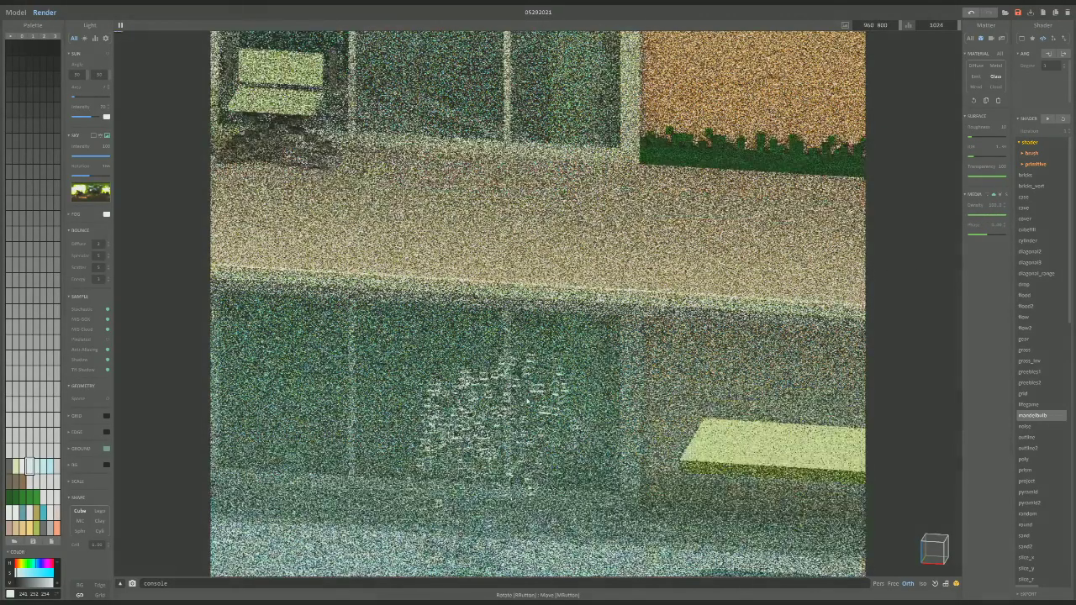
pyautogui.click(543, 387)
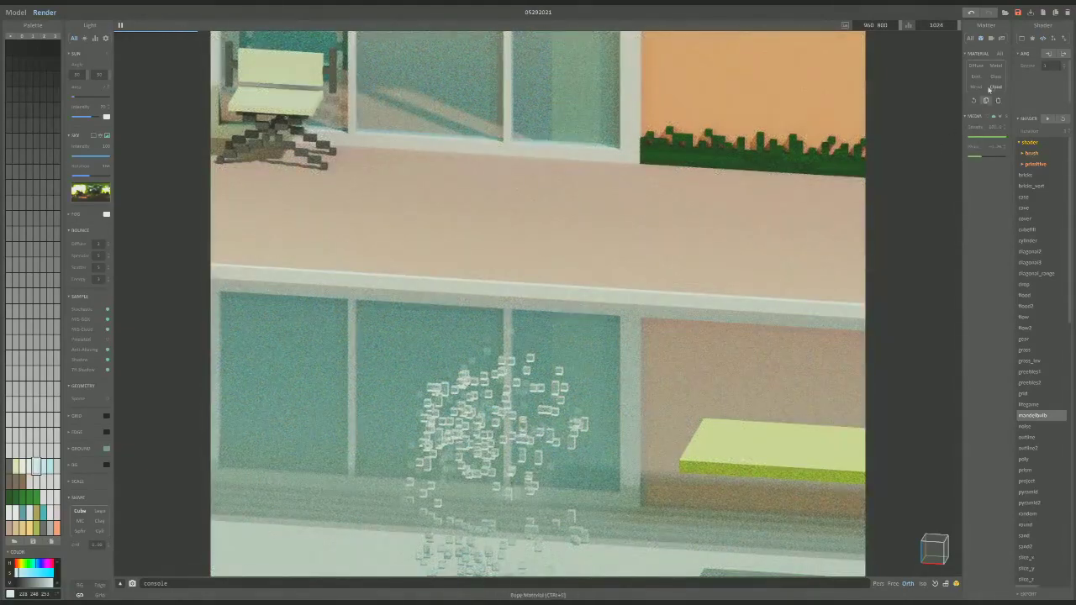
pyautogui.moveTo(986, 172); pyautogui.dragTo(1007, 176)
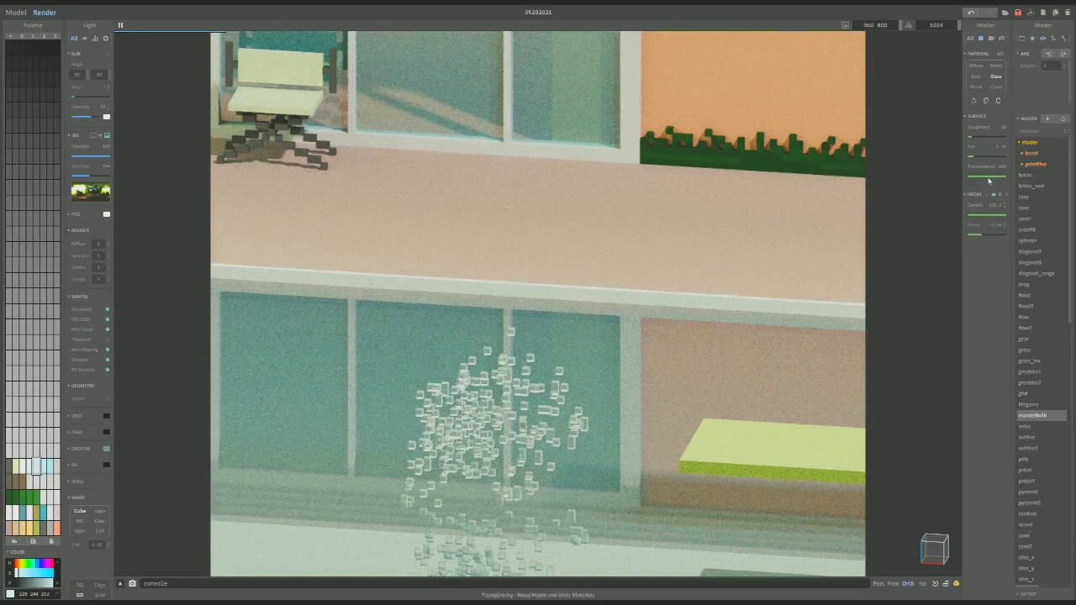
pyautogui.moveTo(990, 235); pyautogui.dragTo(966, 235)
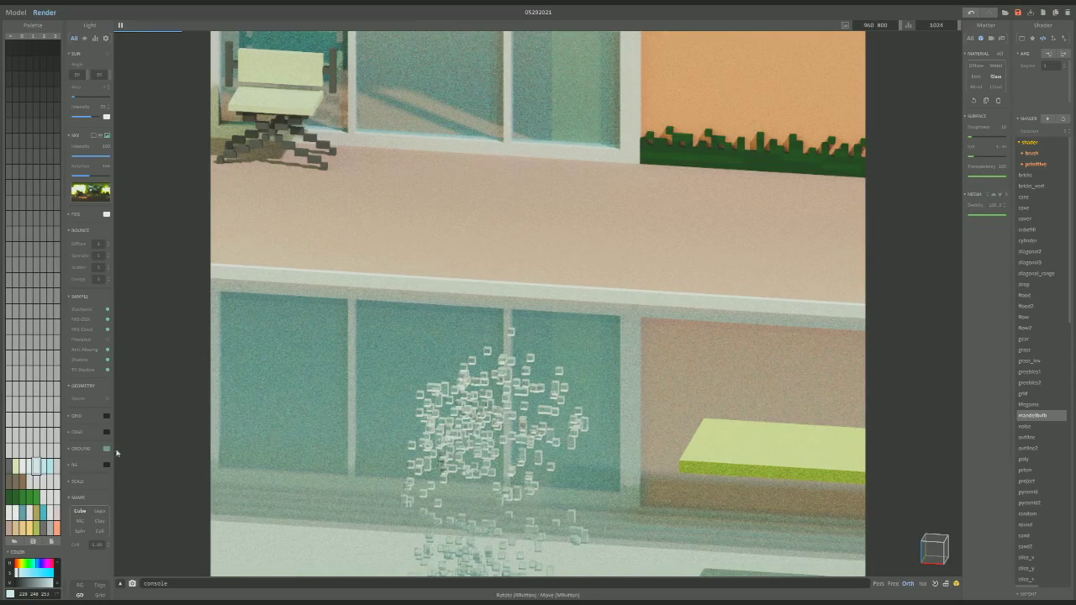
pyautogui.moveTo(30, 574)
pyautogui.mouseDown()
pyautogui.moveTo(58, 575)
pyautogui.moveTo(46, 575)
pyautogui.mouseUp()
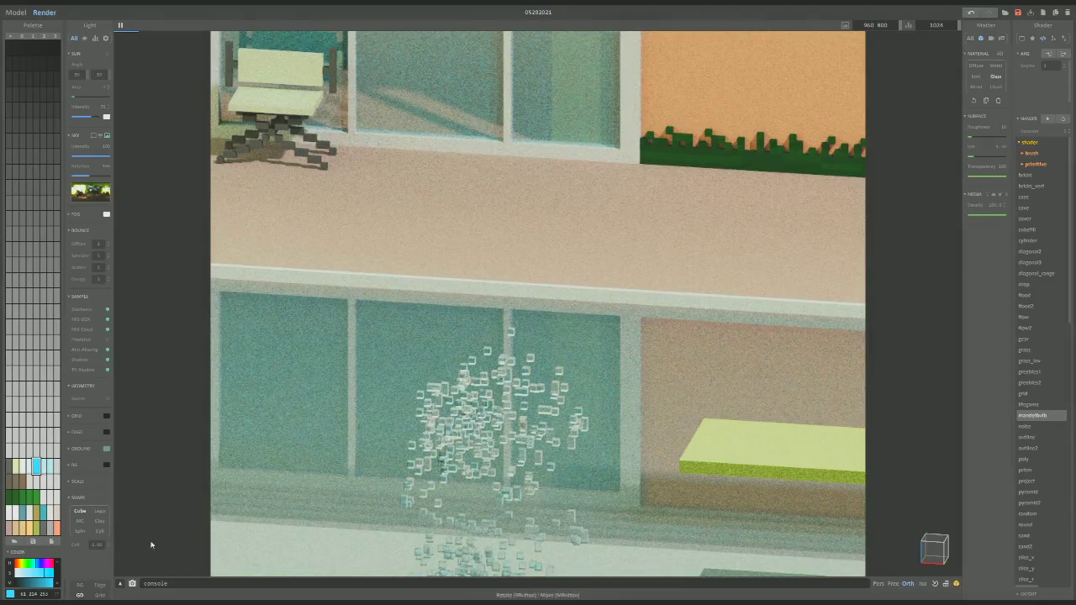
pyautogui.moveTo(336, 437); pyautogui.dragTo(504, 380, button='right')
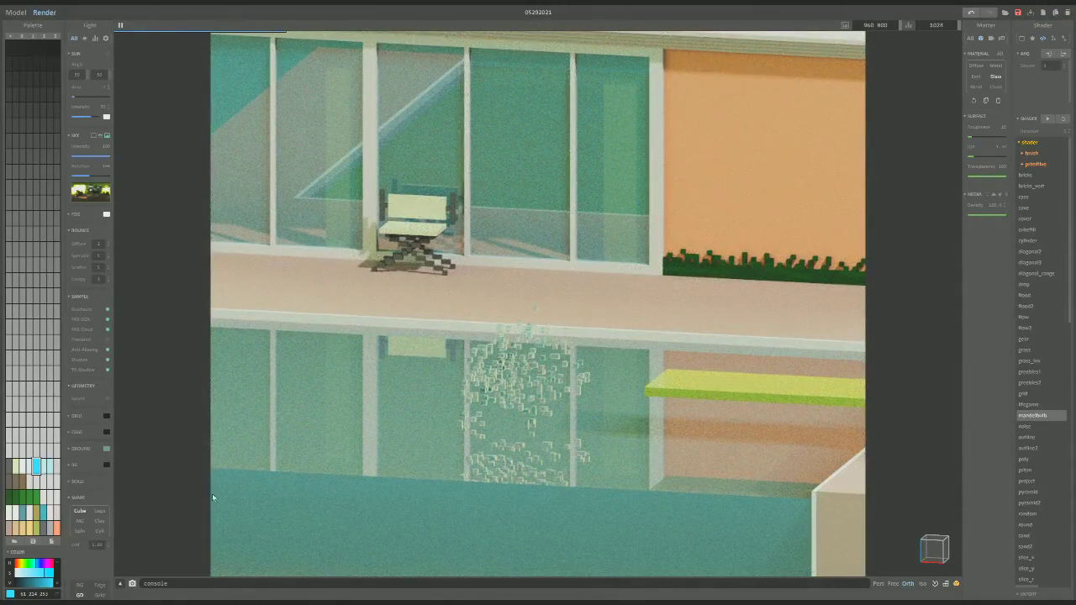
# Raise the media density of the 214 240 252 splash glass and recolour it to bright cyan 82 222 251.
pyautogui.click(517, 405)
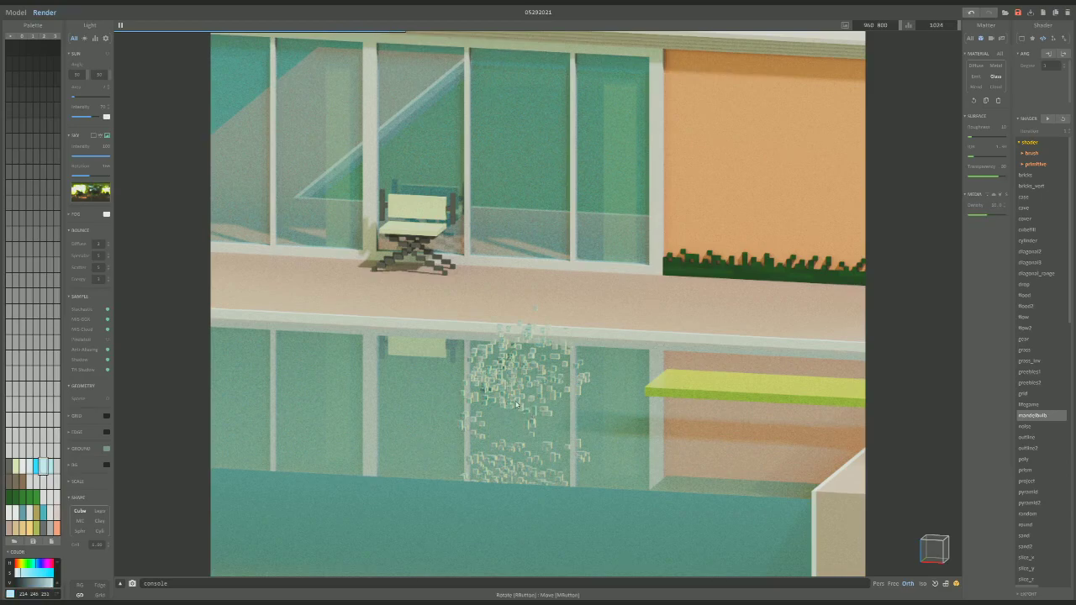
pyautogui.click(988, 215)
pyautogui.moveTo(32, 571); pyautogui.dragTo(41, 574)
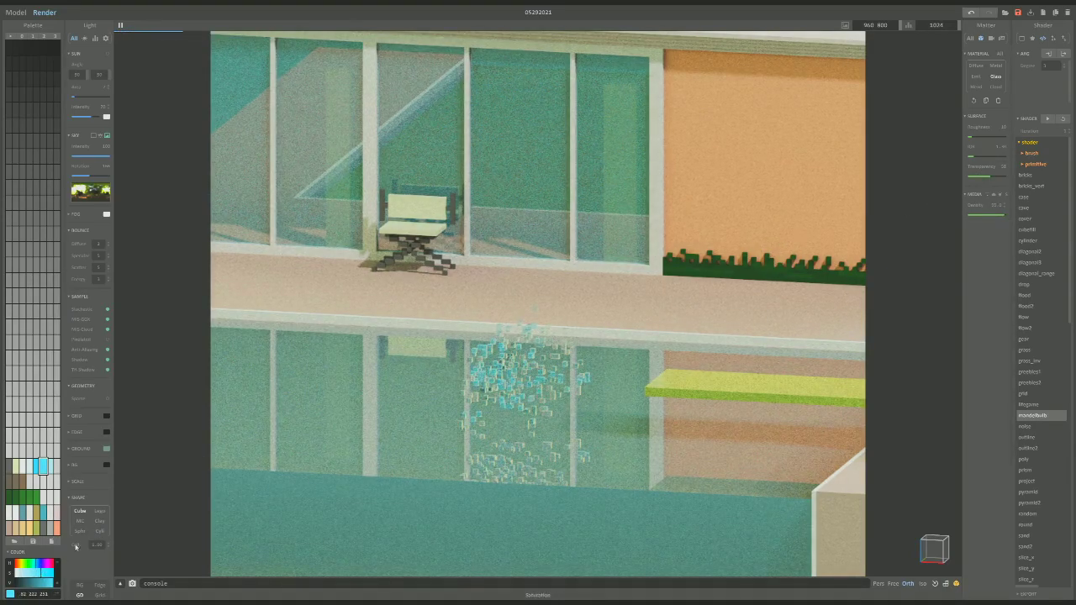
pyautogui.scroll(-5, 432, 418)
pyautogui.moveTo(432, 417); pyautogui.dragTo(506, 420, button='right')
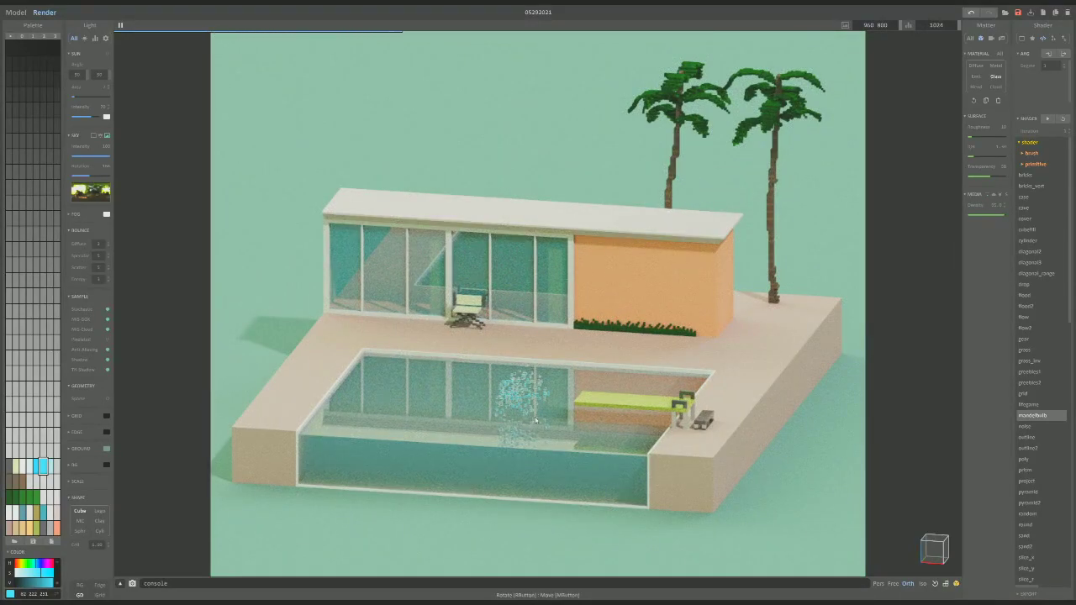
pyautogui.moveTo(535, 420); pyautogui.dragTo(545, 412, button='right')
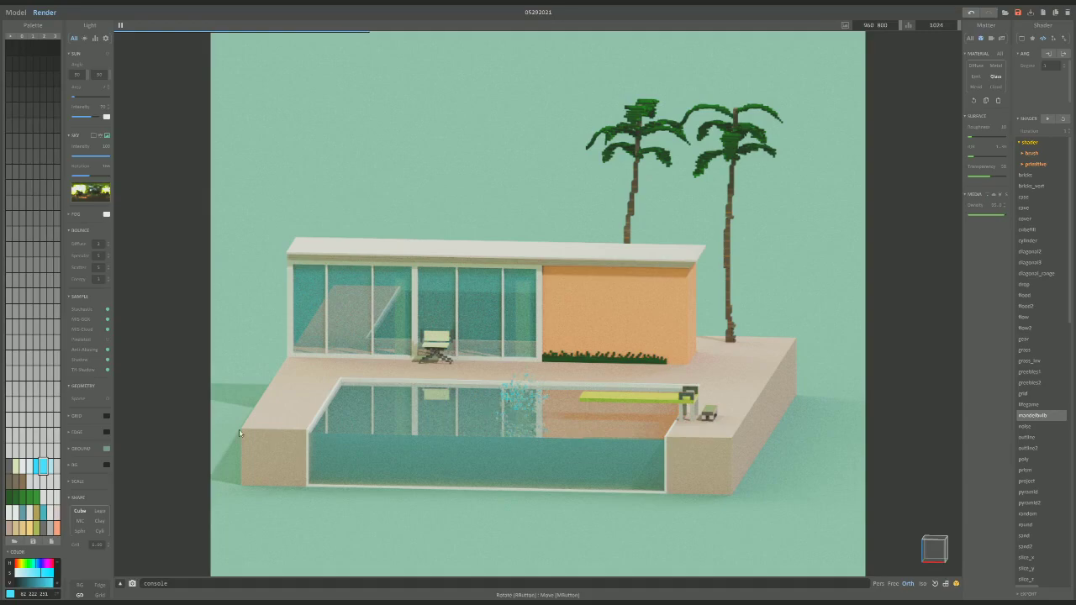
# Soften the selected cyan splash colour to 141 232 251 and return to modelling the scene.
pyautogui.click(36, 573)
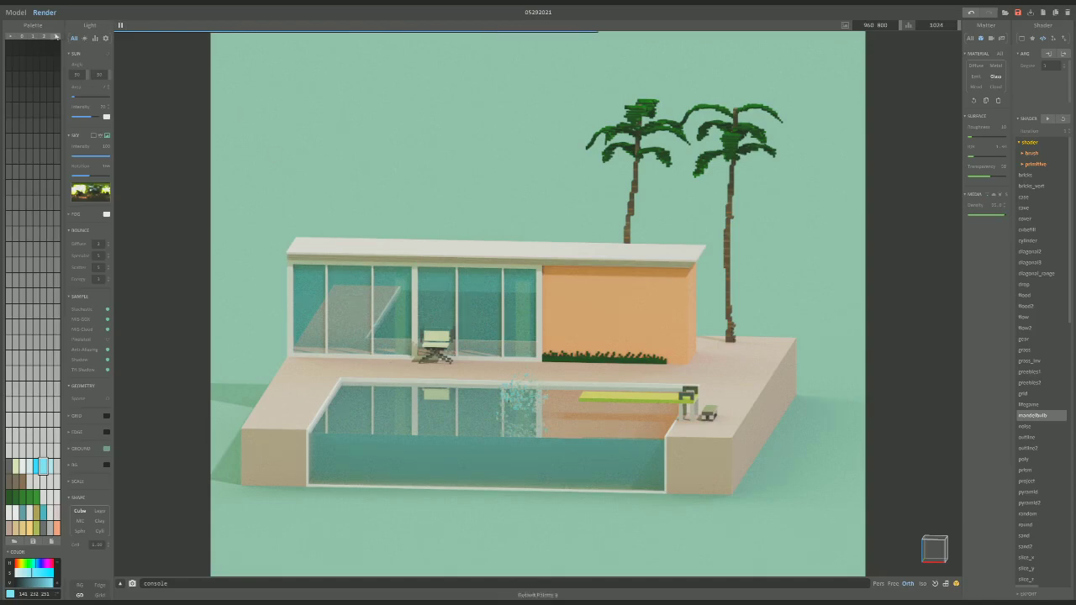
pyautogui.click(16, 13)
pyautogui.scroll(3, 511, 120)
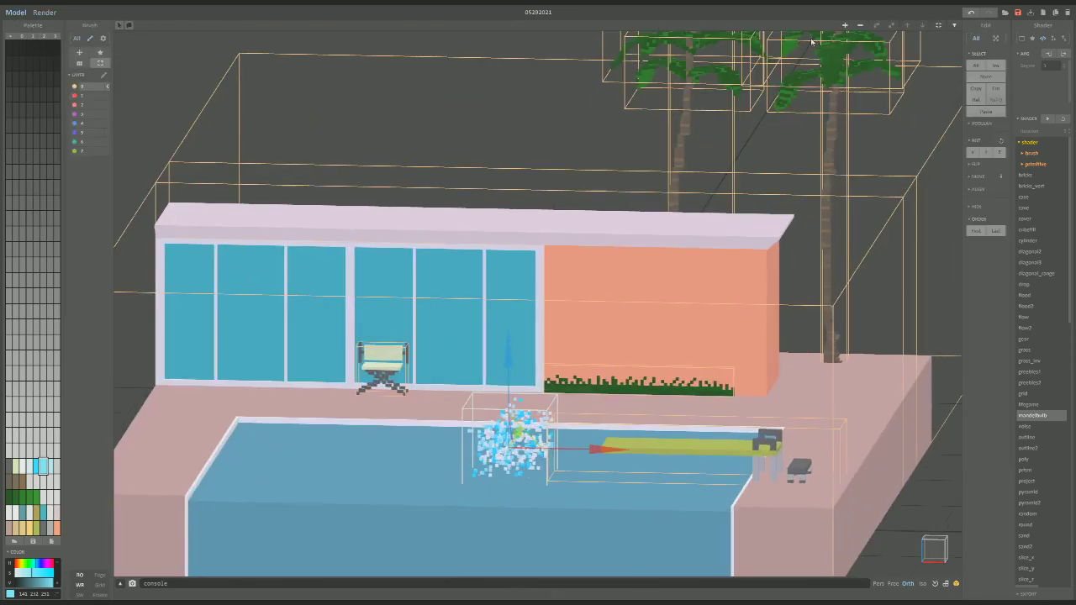
# Add a new empty object and move it around the water splash beside the diving board.
pyautogui.click(847, 25)
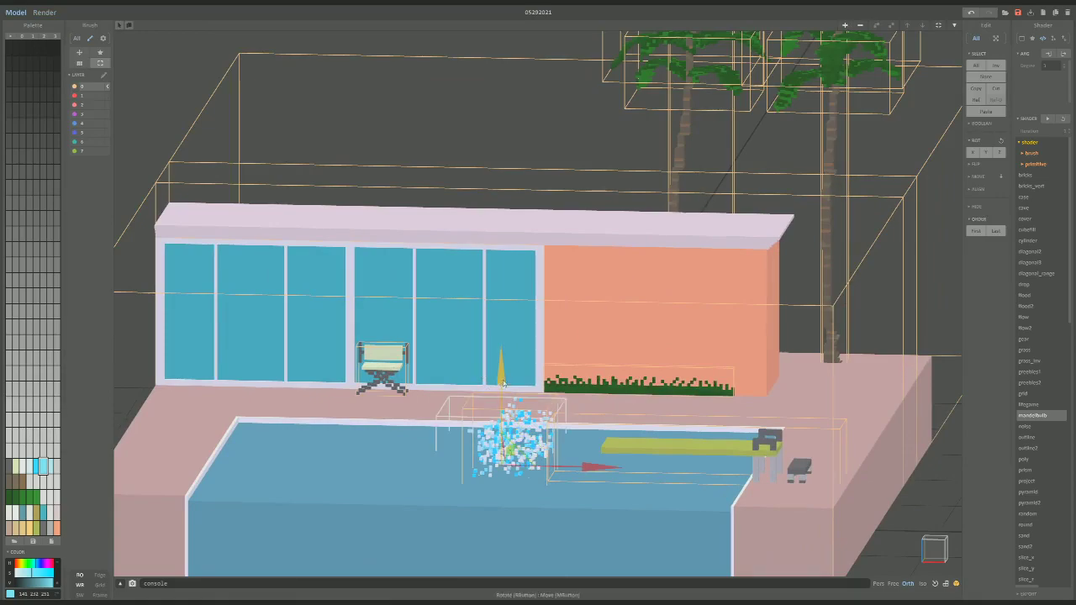
pyautogui.moveTo(500, 369); pyautogui.dragTo(499, 340)
pyautogui.moveTo(499, 341); pyautogui.dragTo(542, 406, button='right')
pyautogui.scroll(3, 542, 407)
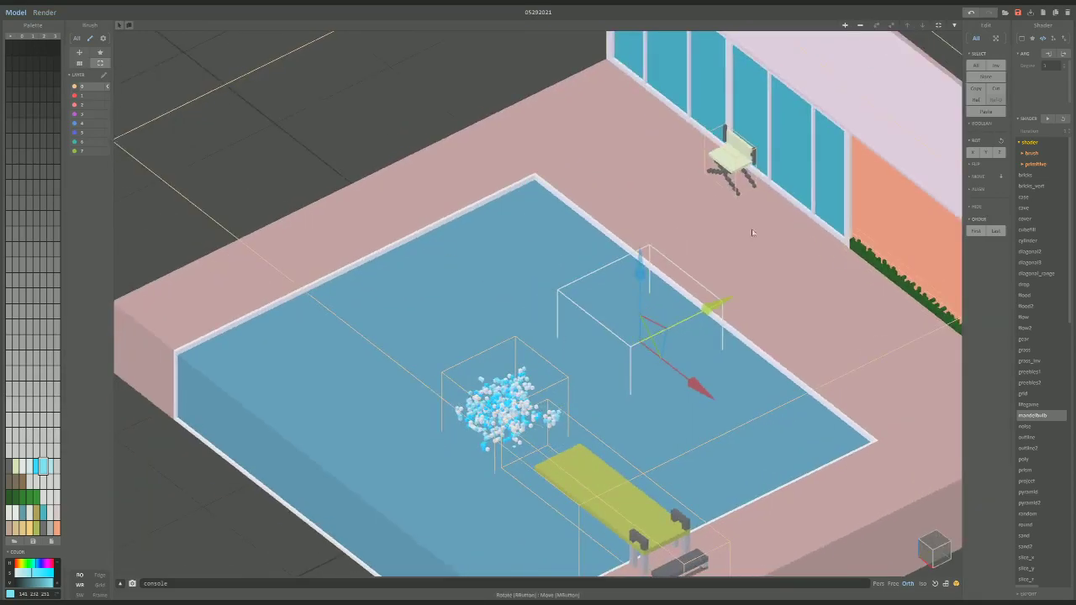
pyautogui.moveTo(733, 307); pyautogui.dragTo(683, 357)
pyautogui.moveTo(531, 389); pyautogui.dragTo(575, 368)
pyautogui.moveTo(494, 335); pyautogui.dragTo(494, 294)
pyautogui.moveTo(553, 417); pyautogui.dragTo(566, 430)
pyautogui.moveTo(565, 430); pyautogui.dragTo(589, 387, button='right')
pyautogui.scroll(3, 598, 377)
pyautogui.scroll(2, 598, 377)
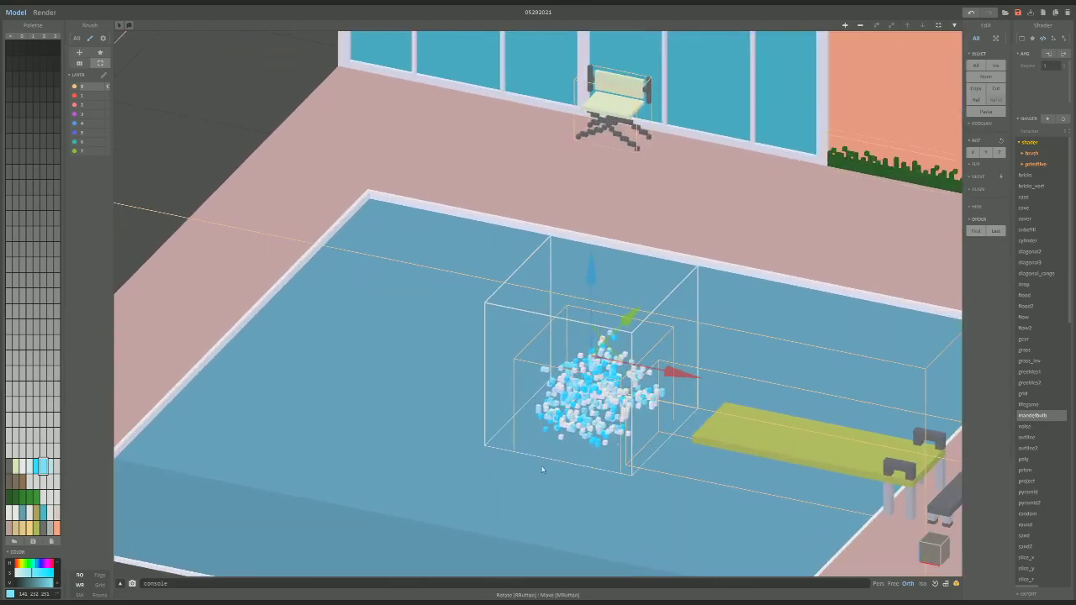
# Tint a spare light grey palette colour pale cyan and extrude a low slab in it across the new object's base.
pyautogui.press('b')
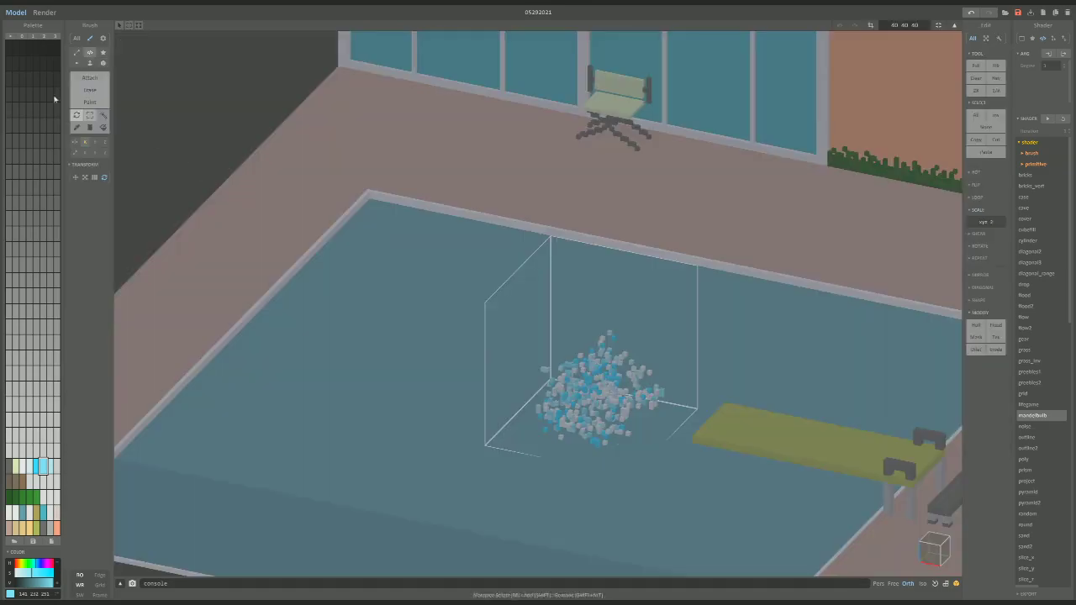
pyautogui.click(9, 447)
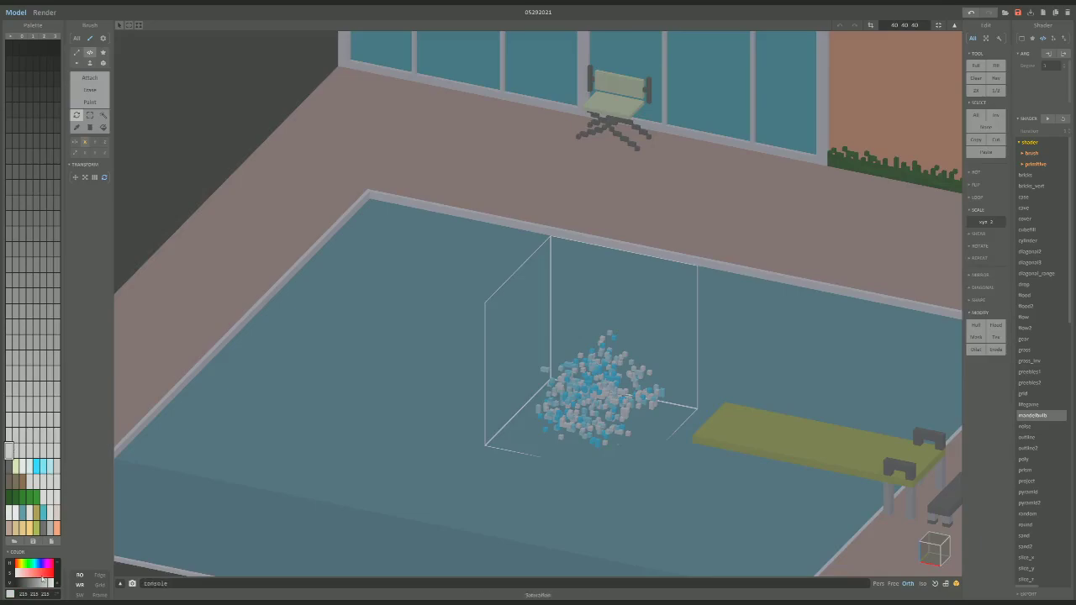
pyautogui.click(20, 575)
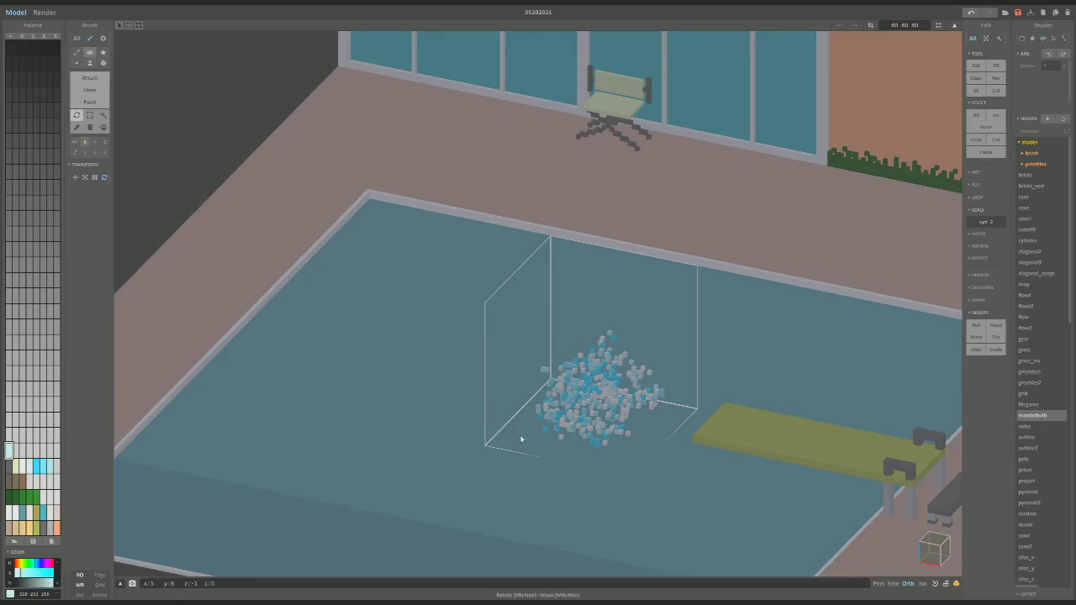
pyautogui.press('a')
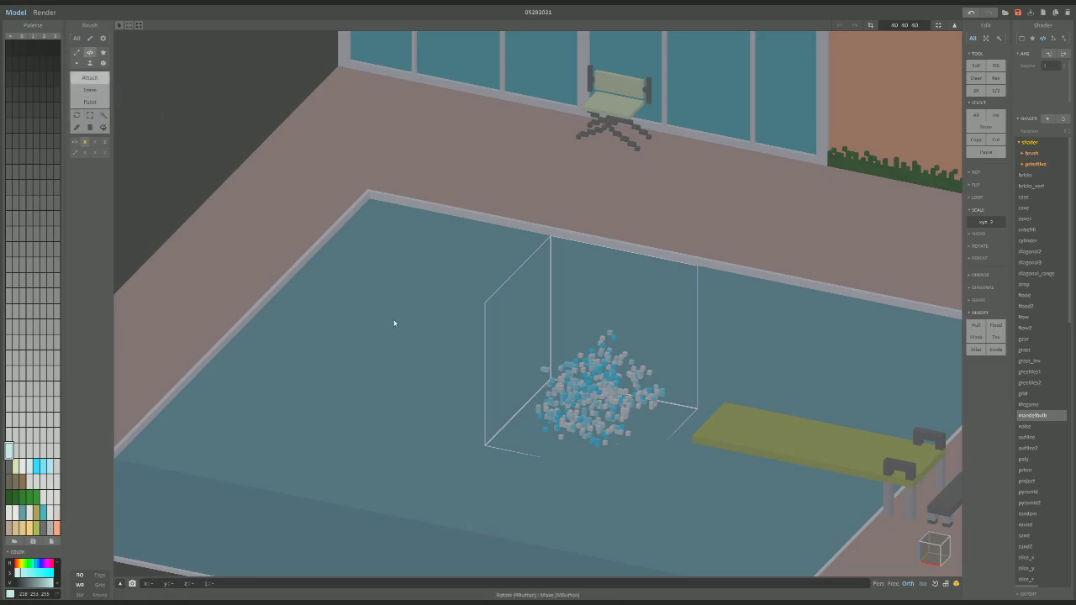
pyautogui.press('f')
pyautogui.moveTo(504, 444); pyautogui.dragTo(504, 423)
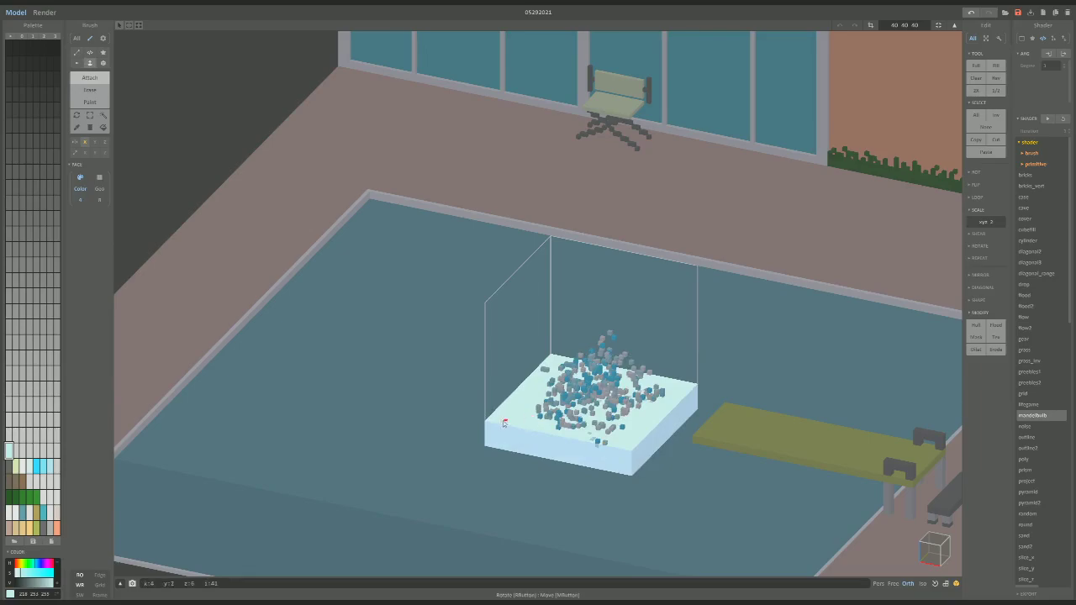
pyautogui.moveTo(505, 423); pyautogui.dragTo(757, 302, button='right')
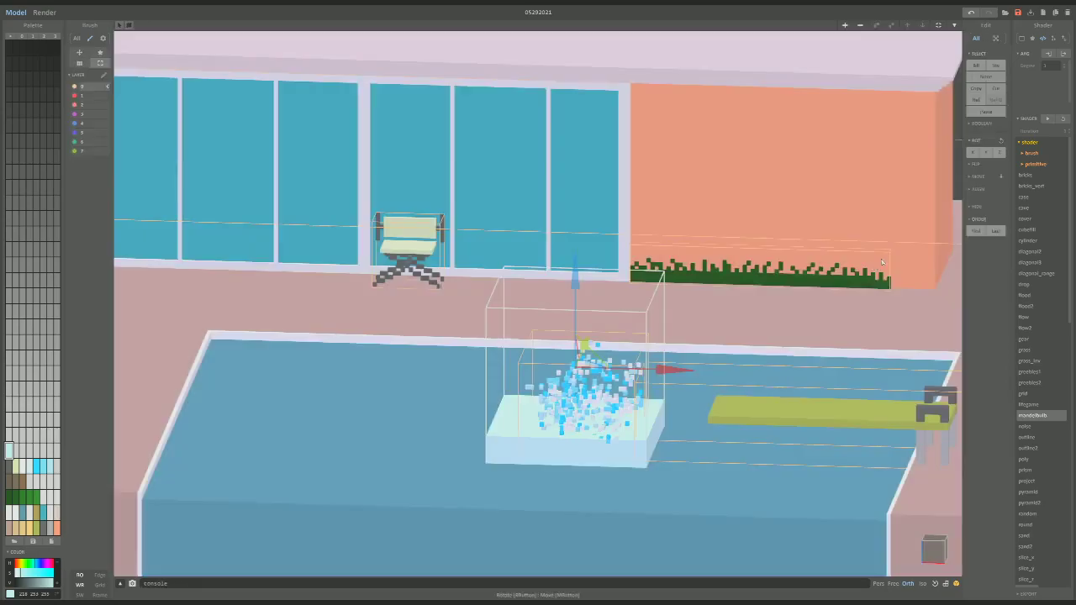
pyautogui.press('Tab')
pyautogui.press('Tab')
# Render the scene and give the pale cyan slab a Cloud material with density 100.
pyautogui.moveTo(754, 351); pyautogui.dragTo(544, 429, button='right')
pyautogui.press('Tab')
pyautogui.moveTo(606, 374); pyautogui.dragTo(673, 334, button='right')
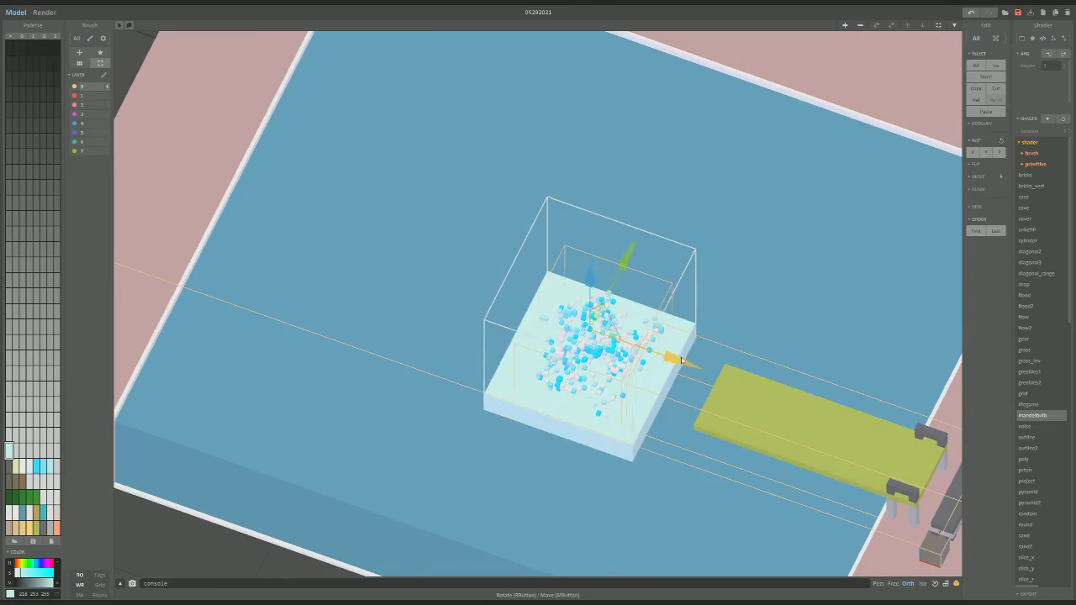
pyautogui.moveTo(668, 353); pyautogui.dragTo(381, 260, button='right')
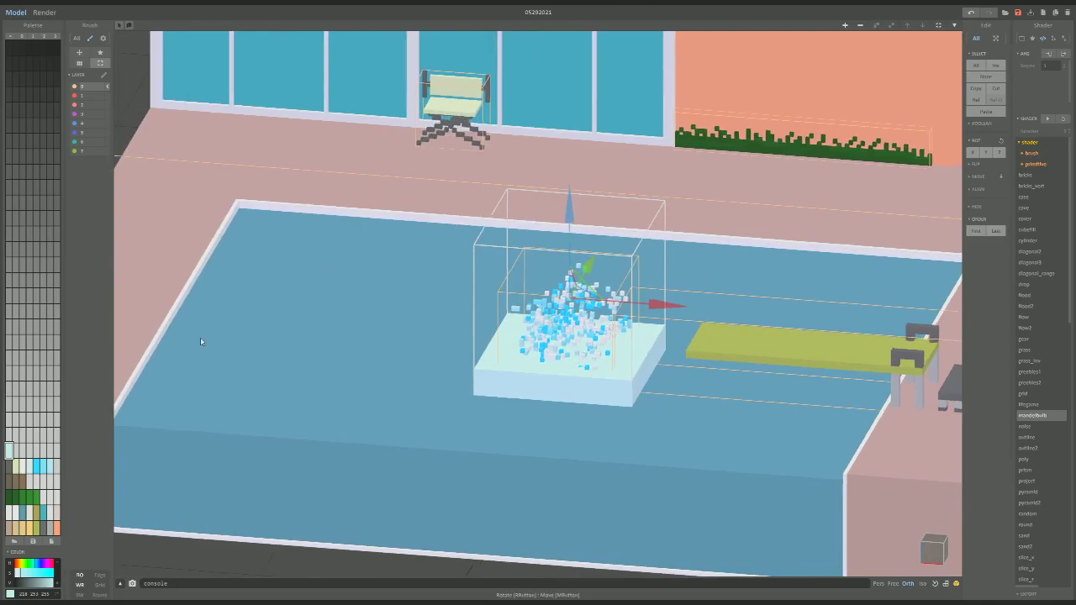
pyautogui.click(45, 13)
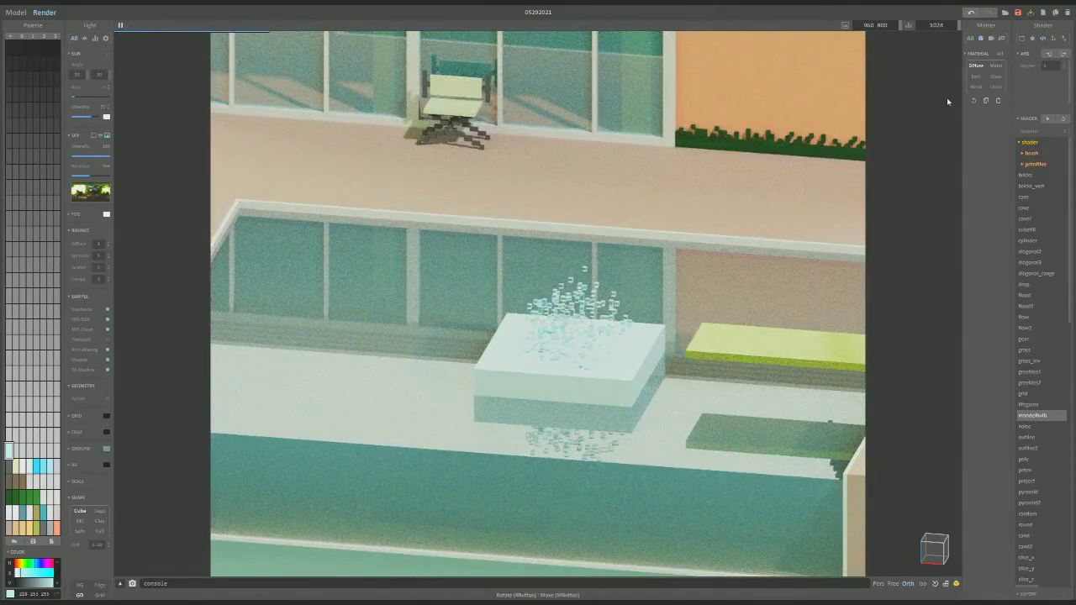
pyautogui.click(995, 87)
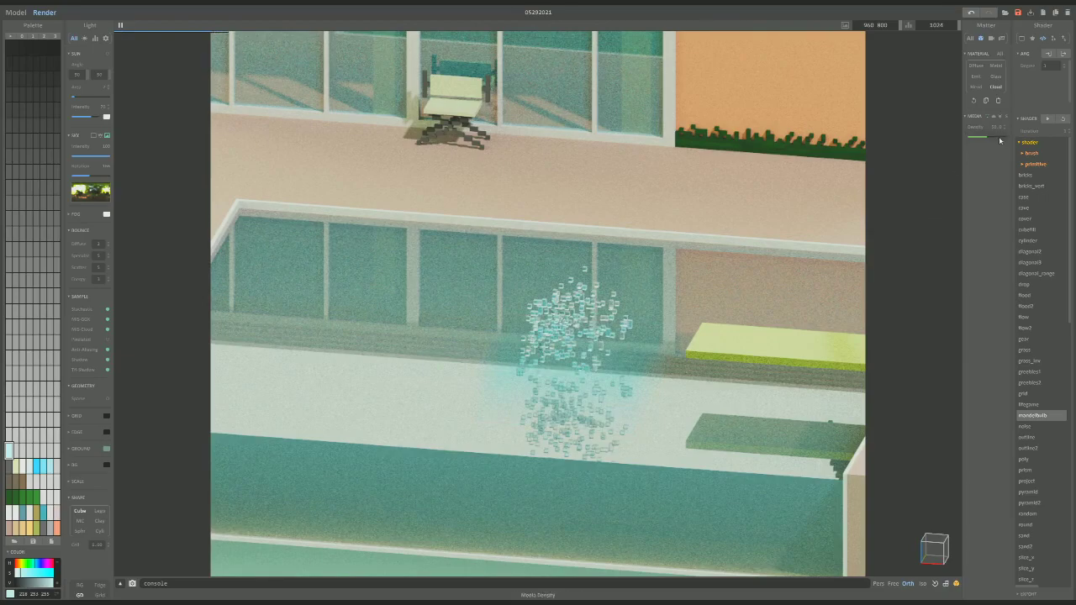
pyautogui.moveTo(983, 136); pyautogui.dragTo(1005, 136)
# Switch the slab's cloud media to scattering and raise its phase to the maximum.
pyautogui.click(982, 157)
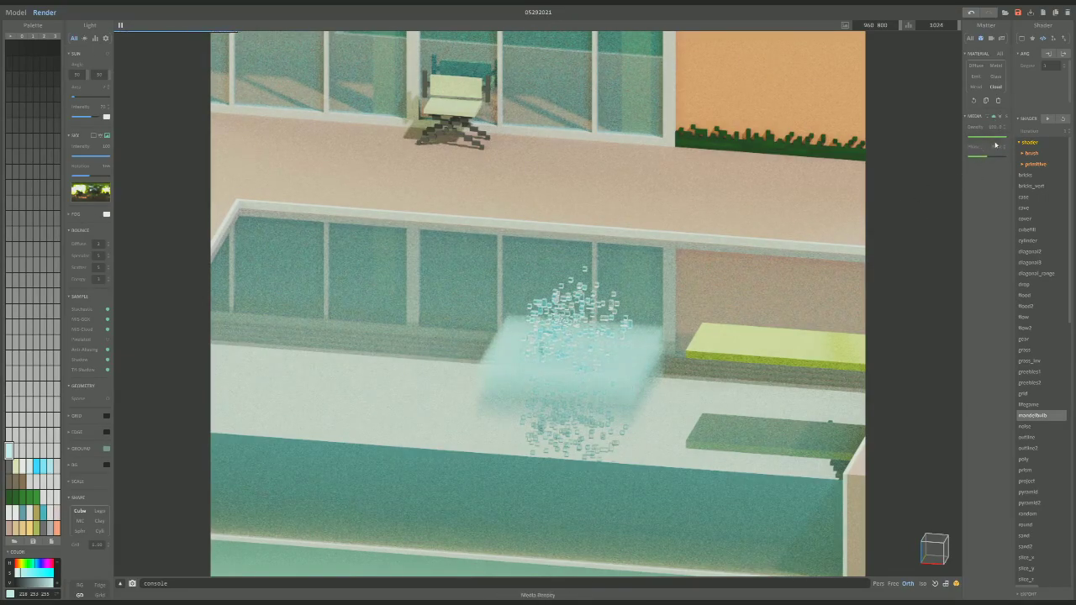
pyautogui.click(995, 157)
pyautogui.click(1005, 157)
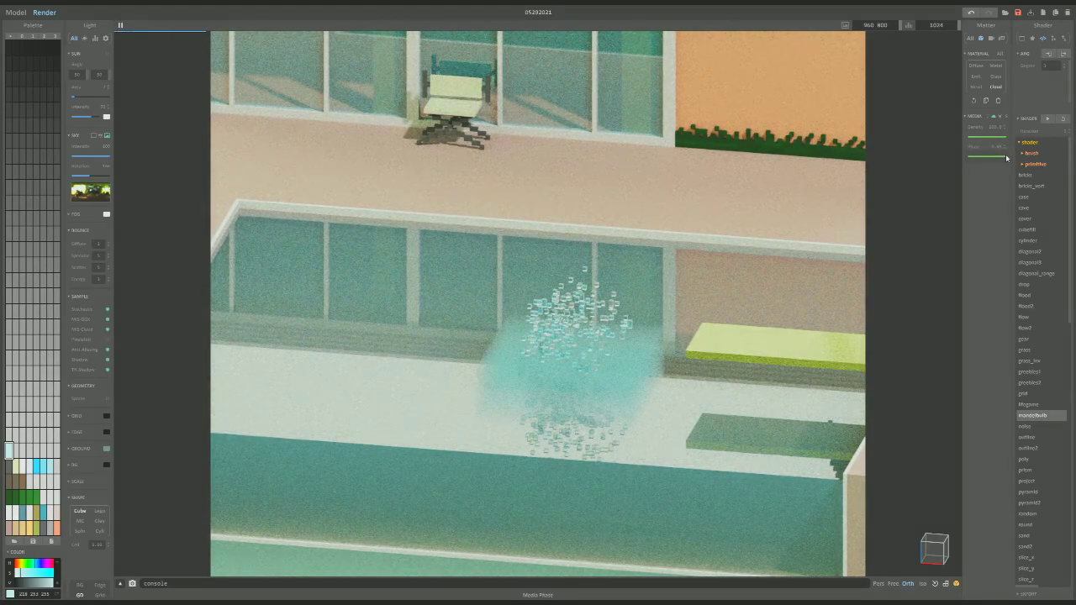
pyautogui.click(1006, 157)
pyautogui.moveTo(494, 375); pyautogui.dragTo(478, 355, button='right')
pyautogui.scroll(-3, 493, 370)
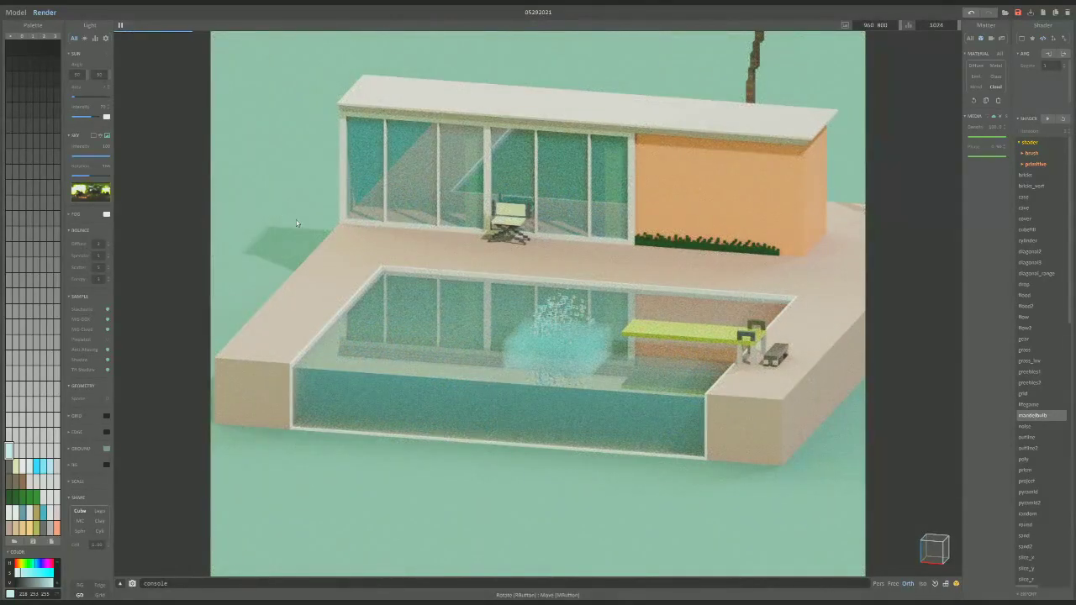
# Lower the cloud slab partly into the pool water, check it in the render and return to modelling.
pyautogui.click(15, 12)
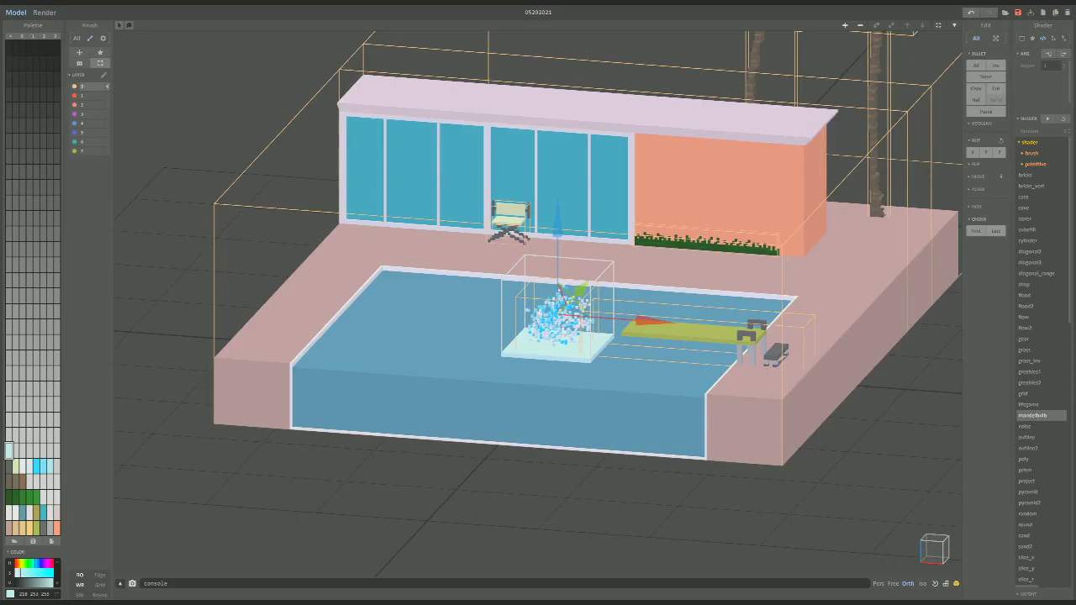
pyautogui.click(44, 12)
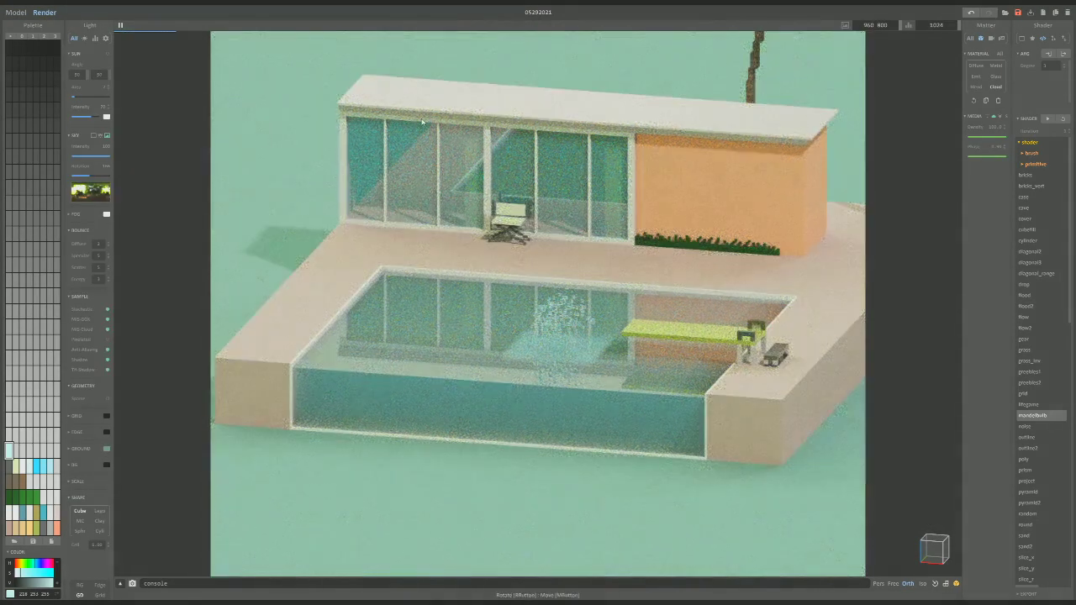
pyautogui.click(16, 12)
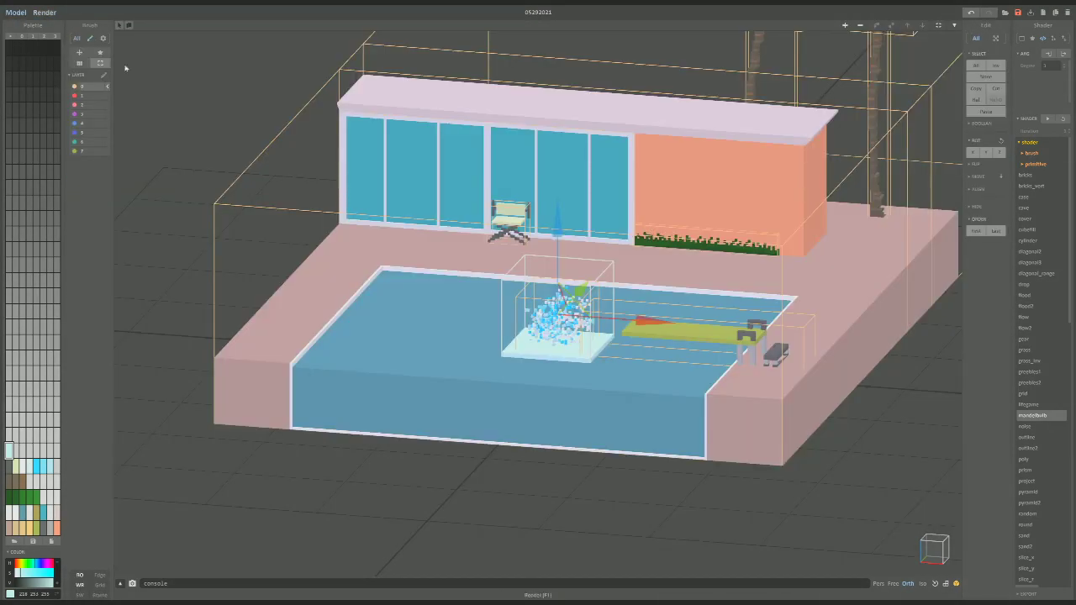
# Erase scattered voxels across the pale cyan slab with the voxel brush to break it into rough foam.
pyautogui.scroll(5, 363, 215)
pyautogui.moveTo(363, 216); pyautogui.dragTo(280, 208, button='right')
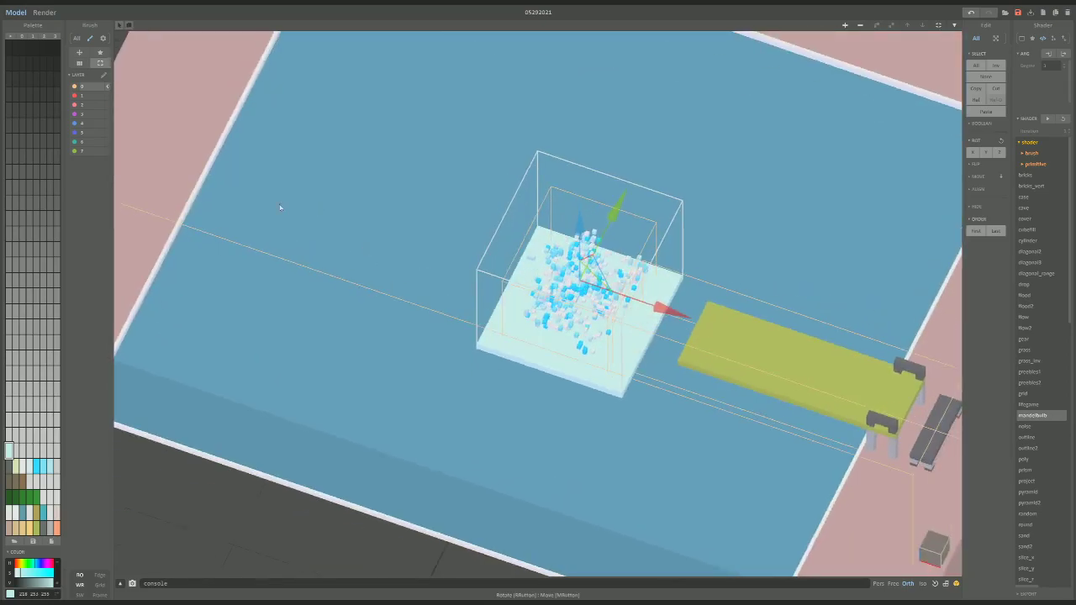
pyautogui.press('Tab')
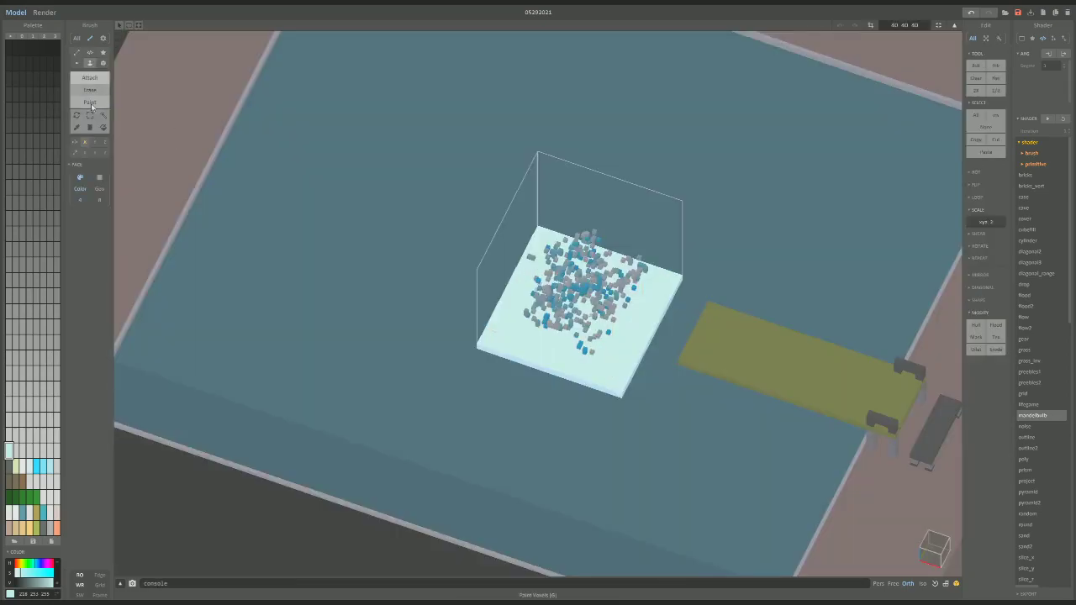
pyautogui.click(90, 89)
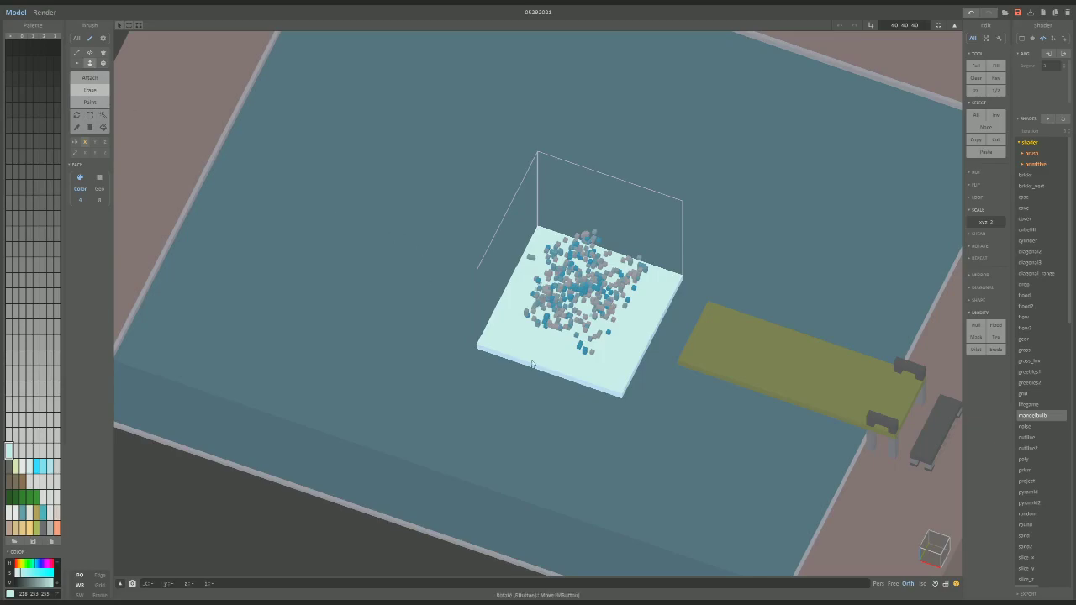
pyautogui.click(570, 358)
pyautogui.hotkey('ctrl', 'z')
pyautogui.press('Tab')
pyautogui.press('Tab')
pyautogui.click(77, 63)
pyautogui.moveTo(481, 343)
pyautogui.mouseDown()
pyautogui.moveTo(546, 348)
pyautogui.moveTo(597, 233)
pyautogui.moveTo(655, 286)
pyautogui.moveTo(588, 362)
pyautogui.moveTo(504, 357)
pyautogui.moveTo(663, 223)
pyautogui.moveTo(651, 286)
pyautogui.moveTo(580, 370)
pyautogui.moveTo(504, 349)
pyautogui.moveTo(569, 367)
pyautogui.moveTo(463, 317)
pyautogui.moveTo(571, 328)
pyautogui.moveTo(504, 372)
pyautogui.moveTo(538, 240)
pyautogui.moveTo(656, 282)
pyautogui.moveTo(624, 392)
pyautogui.mouseUp()
pyautogui.moveTo(624, 391); pyautogui.dragTo(639, 357, button='right')
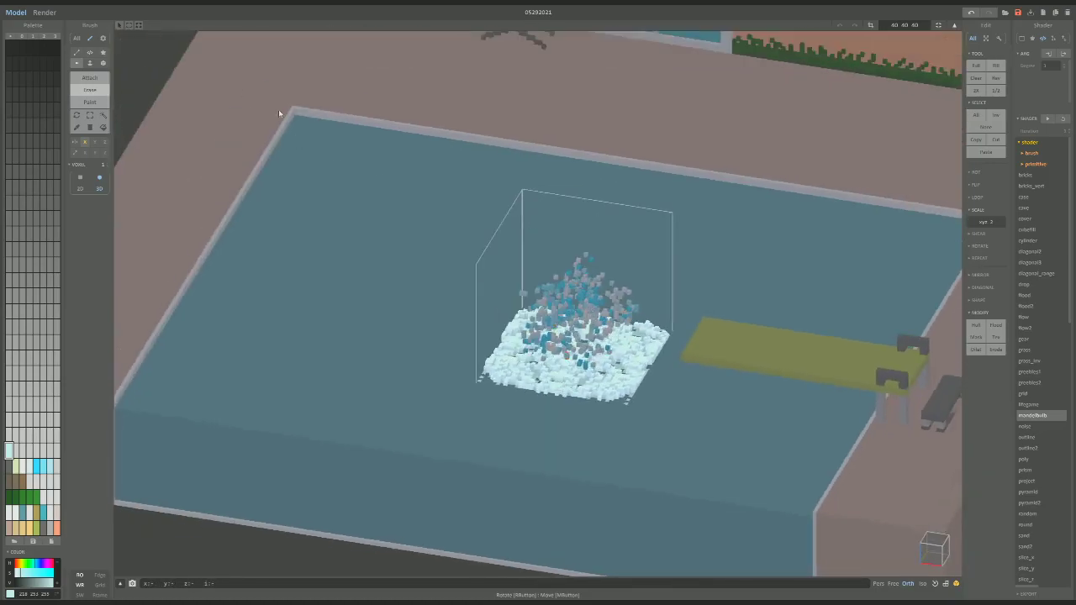
# Render the scene and frame the whole house, pool and palm trees in the image.
pyautogui.click(45, 12)
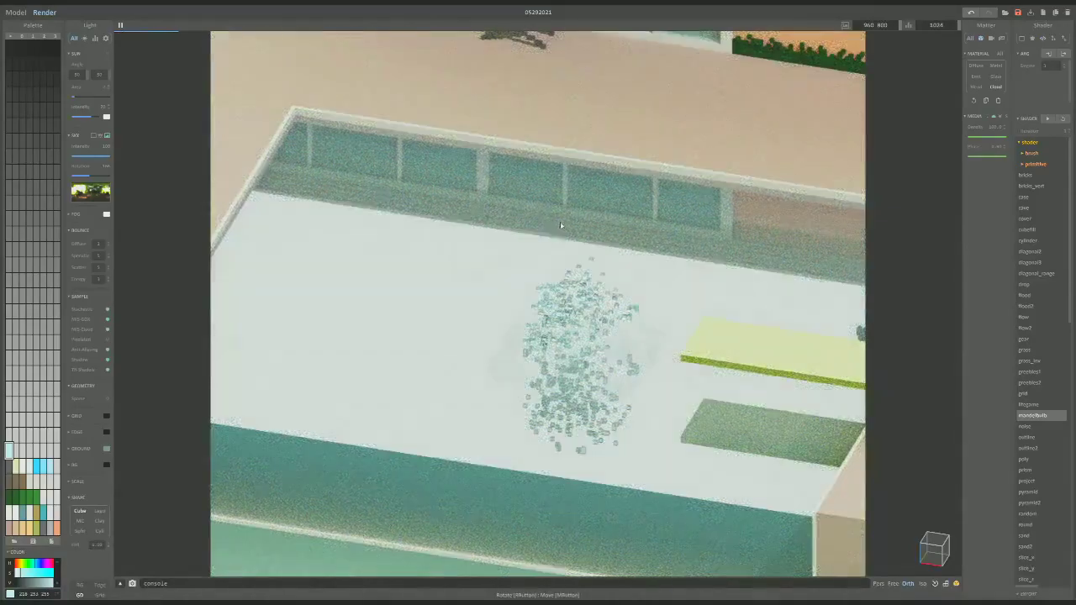
pyautogui.moveTo(560, 221); pyautogui.dragTo(590, 227, button='right')
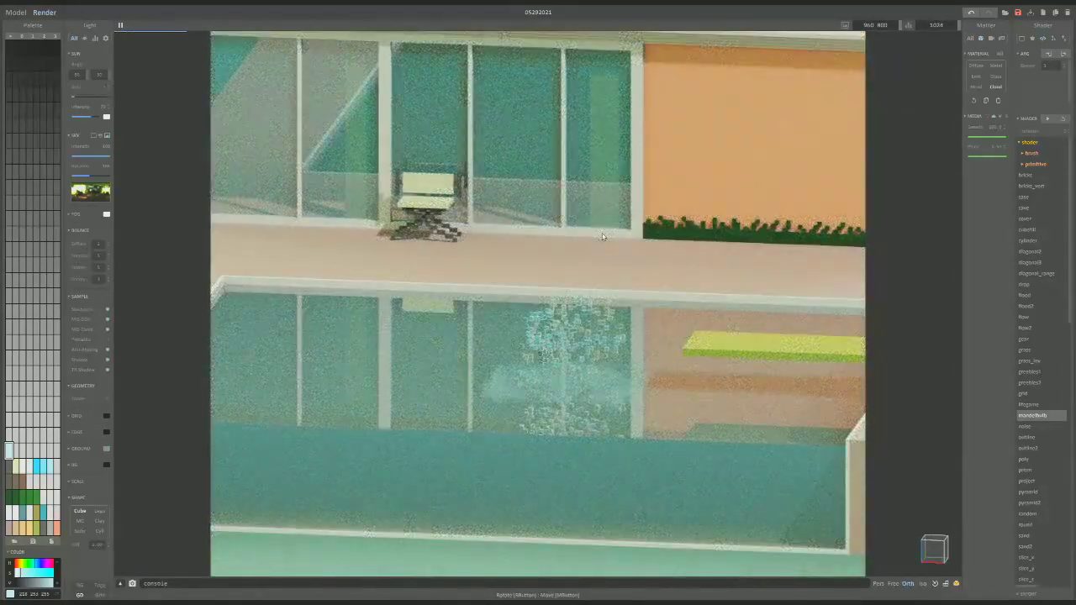
pyautogui.scroll(-5, 602, 237)
pyautogui.moveTo(602, 236)
pyautogui.mouseDown(button='right')
pyautogui.moveTo(584, 289)
pyautogui.moveTo(585, 267)
pyautogui.mouseUp(button='right')
pyautogui.scroll(2, 582, 291)
pyautogui.scroll(-3, 582, 292)
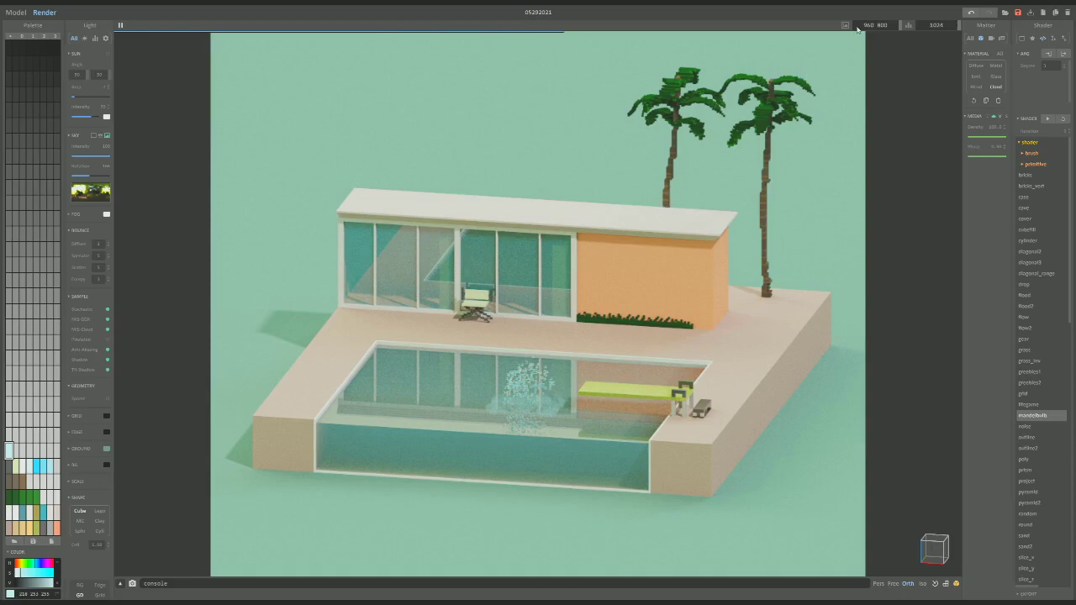
# Set the render image size to 1000 by 1000 and fine-tune the camera angle on the scene.
pyautogui.moveTo(887, 26); pyautogui.dragTo(853, 28)
pyautogui.write('1000 1000')
pyautogui.press('Return')
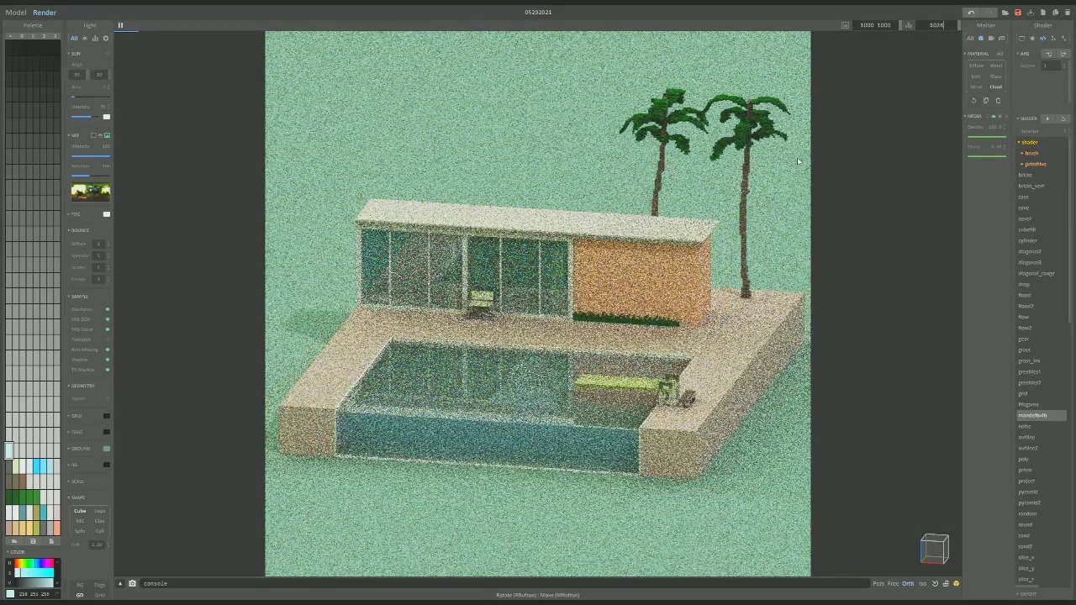
pyautogui.moveTo(794, 162); pyautogui.dragTo(766, 184, button='right')
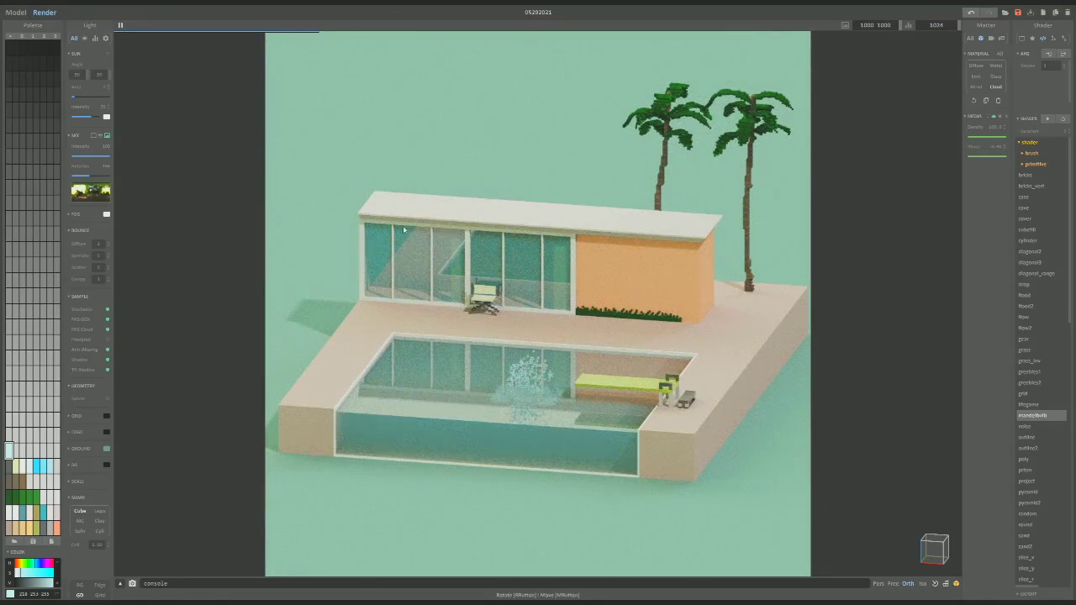
# Shift the ground colour from green to a more saturated cyan blue.
pyautogui.click(106, 448)
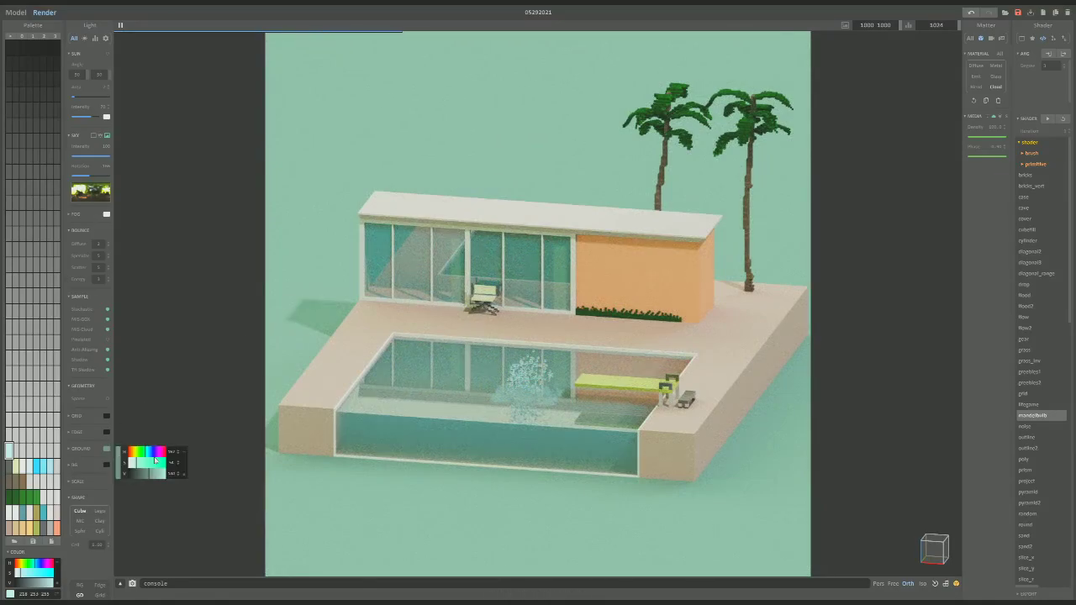
pyautogui.click(148, 454)
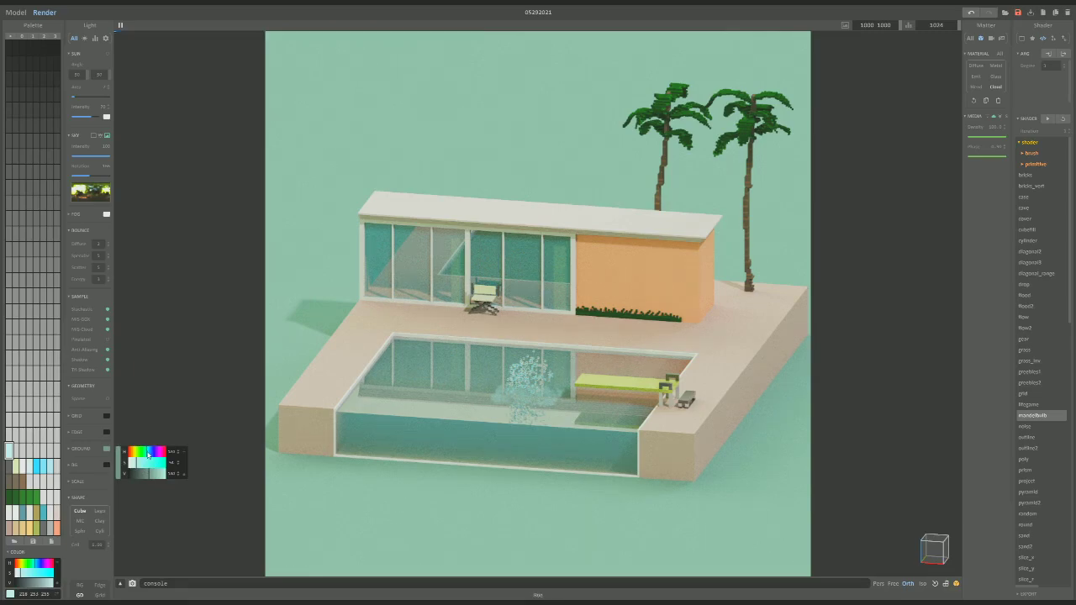
pyautogui.click(145, 467)
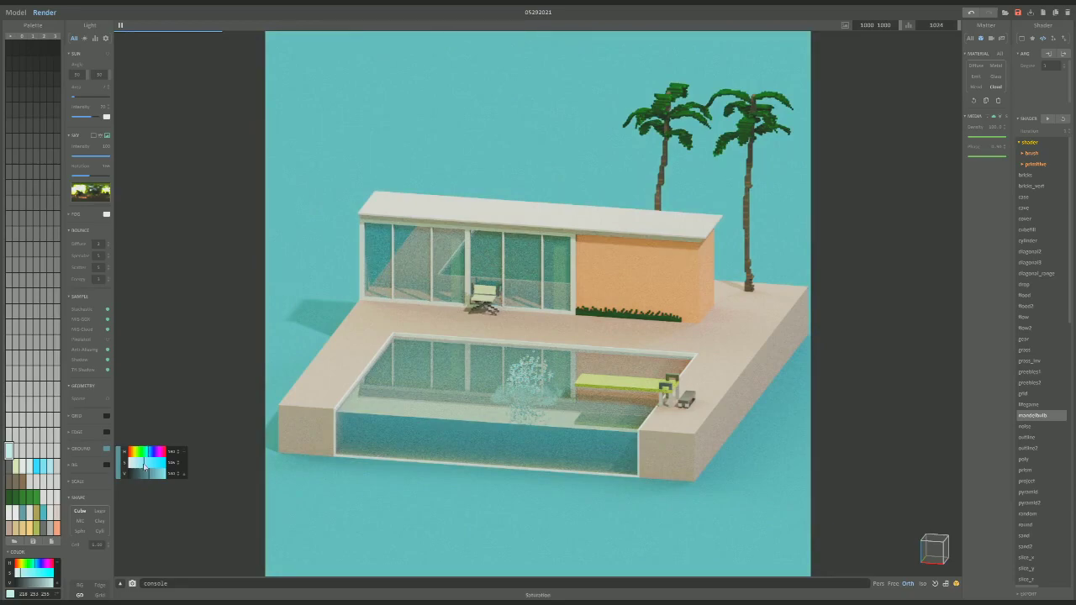
pyautogui.click(145, 465)
# Set the render's sample count to 2000.
pyautogui.click(913, 25)
pyautogui.write('2000')
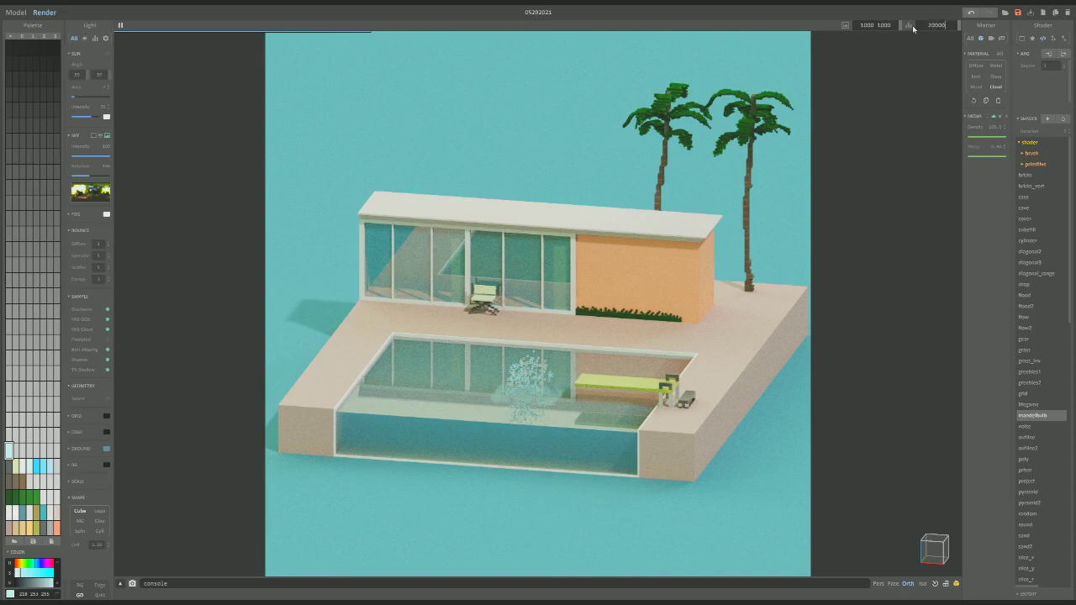
pyautogui.press('Return')
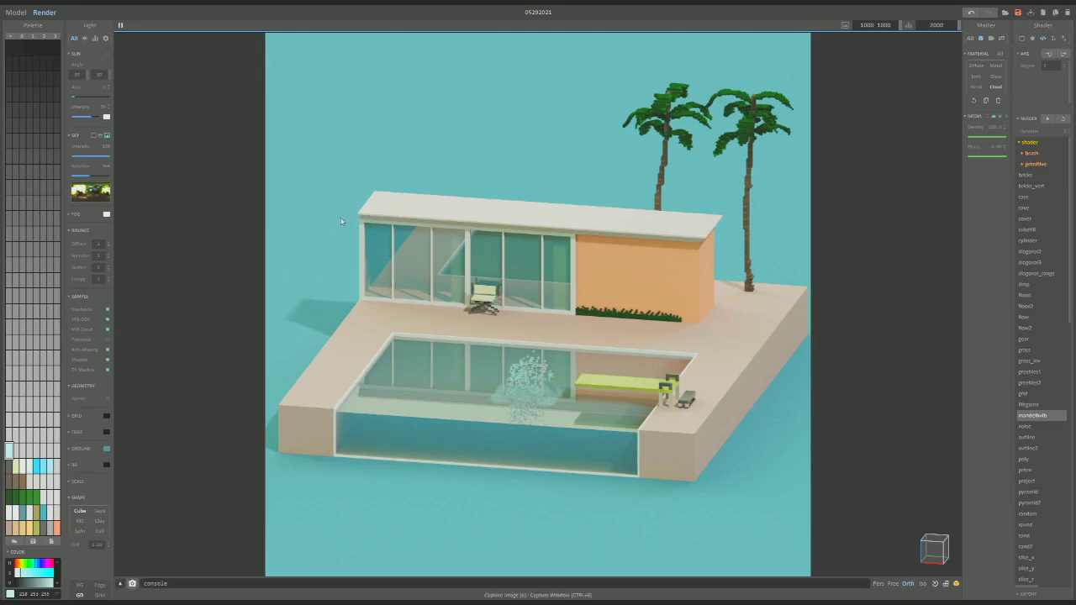
# Adjust the ACES tone-mapping value in the camera's film settings for richer contrast.
pyautogui.click(991, 38)
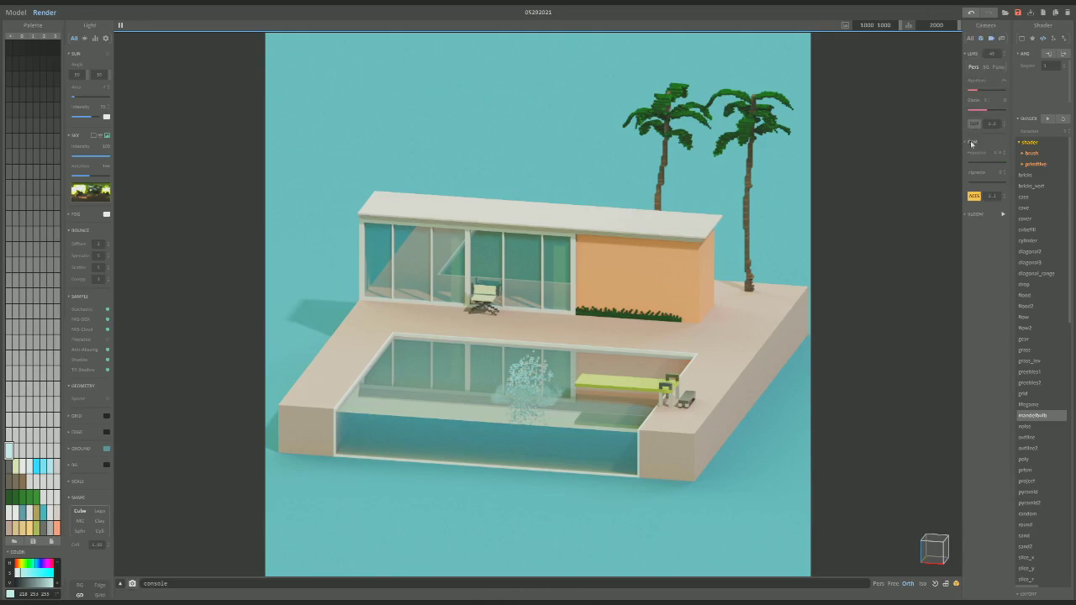
pyautogui.moveTo(1005, 195); pyautogui.dragTo(1005, 179)
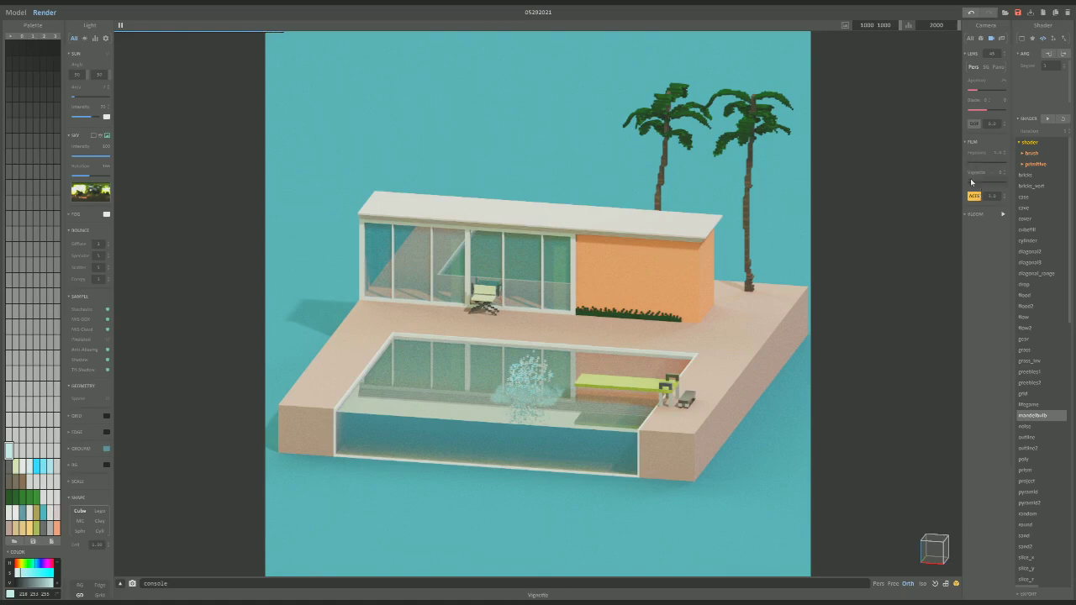
# Add a slight vignette to darken the corners of the render.
pyautogui.moveTo(971, 182)
pyautogui.mouseDown()
pyautogui.moveTo(1003, 185)
pyautogui.moveTo(974, 184)
pyautogui.mouseUp()
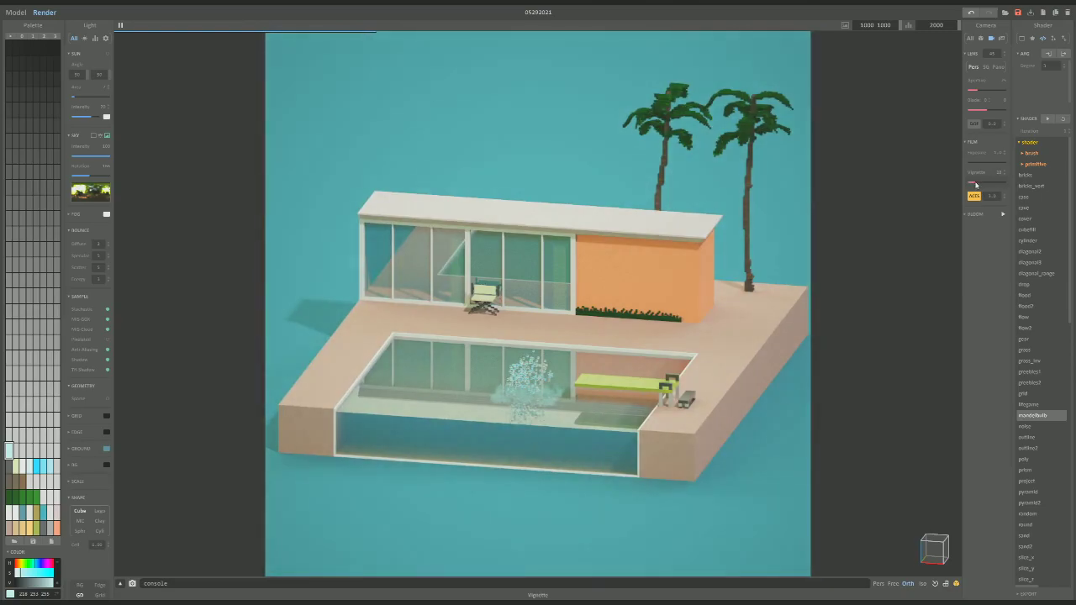
# Pick the depth-of-field focus point on the background beside the palm trees and lower the lens aperture to its minimum.
pyautogui.click(973, 123)
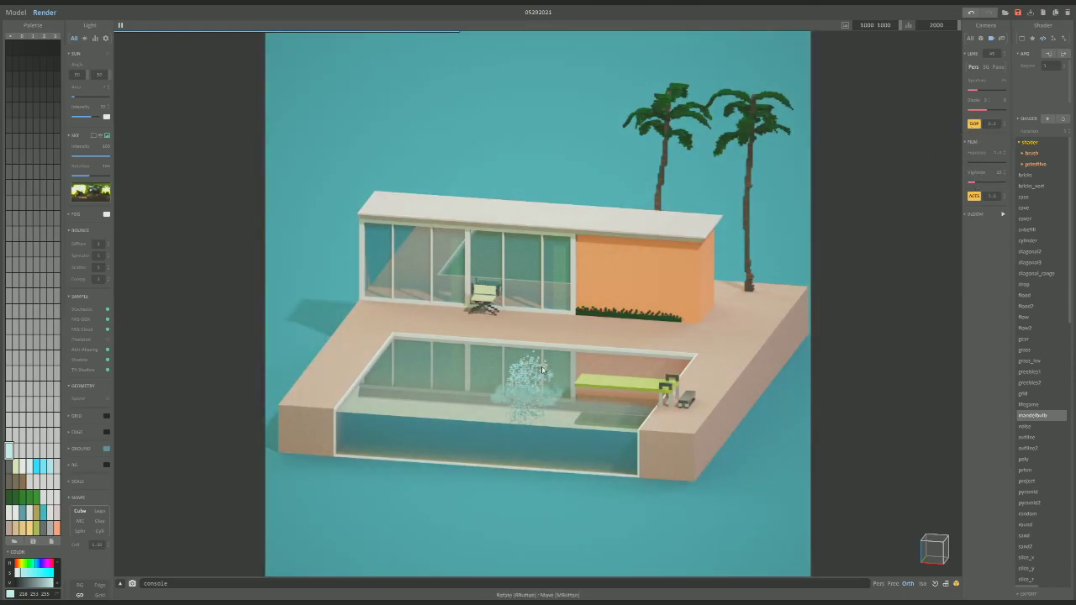
pyautogui.click(781, 193)
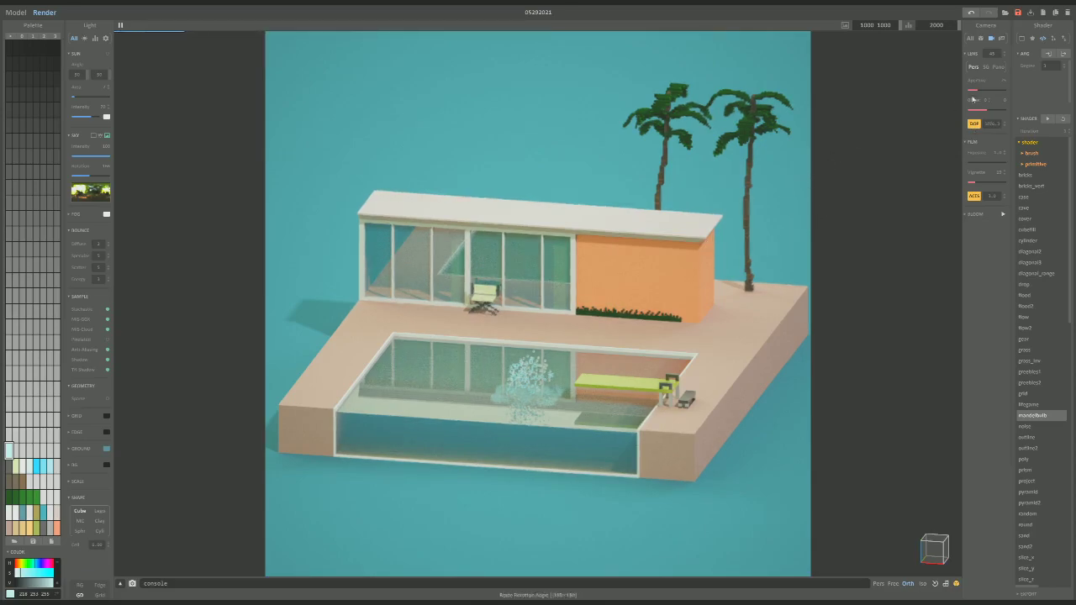
pyautogui.moveTo(978, 89); pyautogui.dragTo(970, 92)
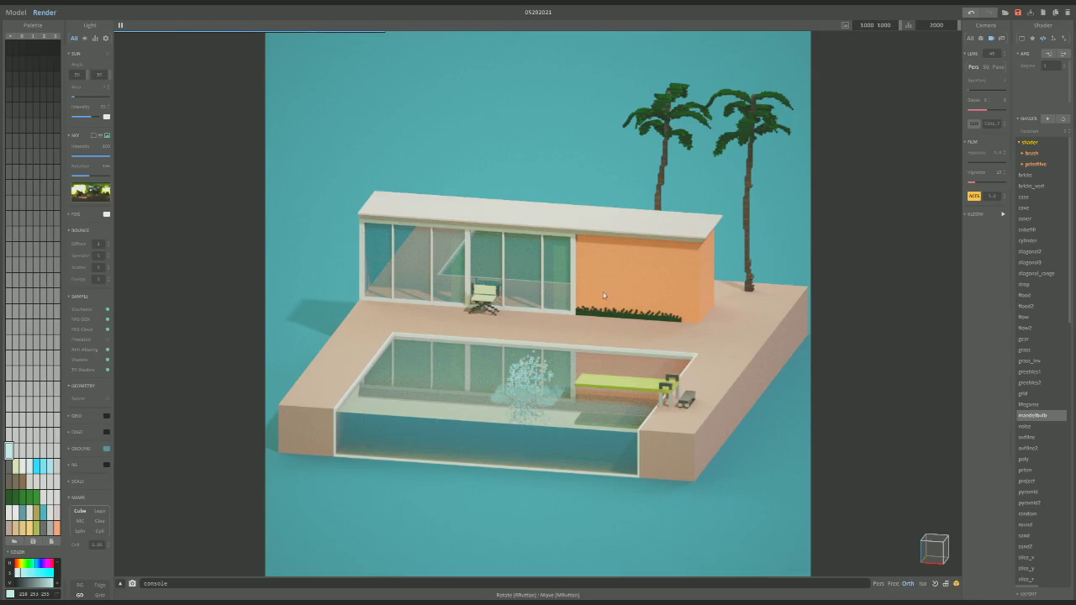
# Pick the glass colour from the house's windows and save the project.
pyautogui.click(532, 263)
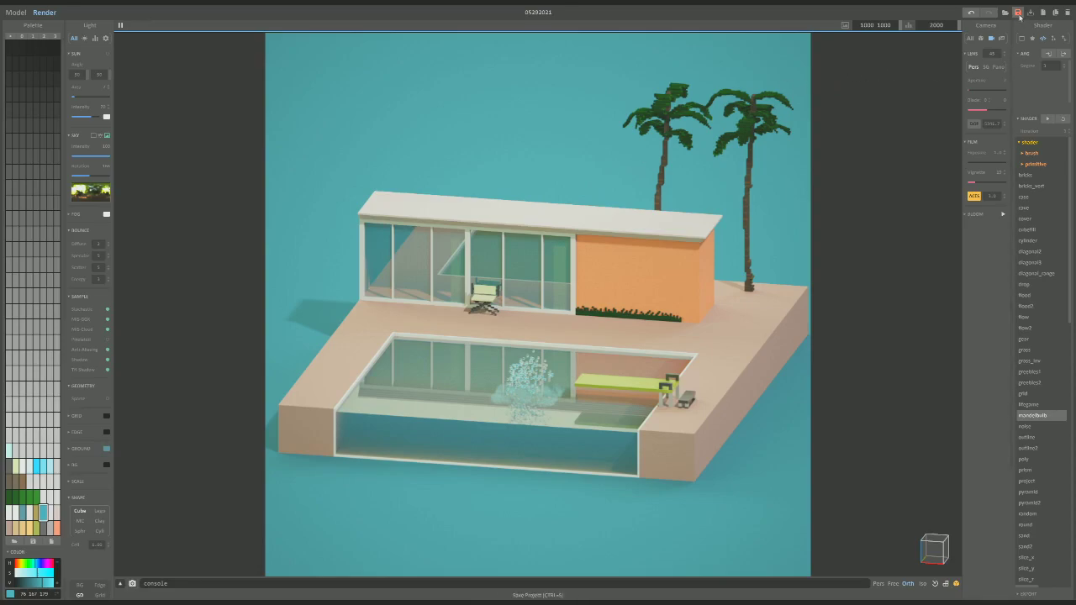
pyautogui.click(1017, 11)
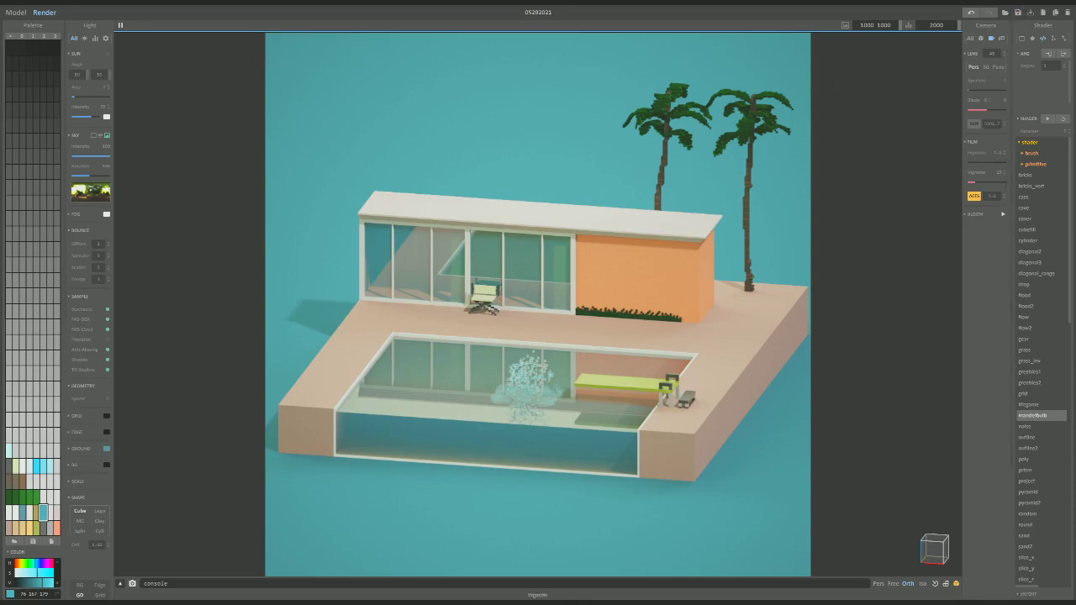